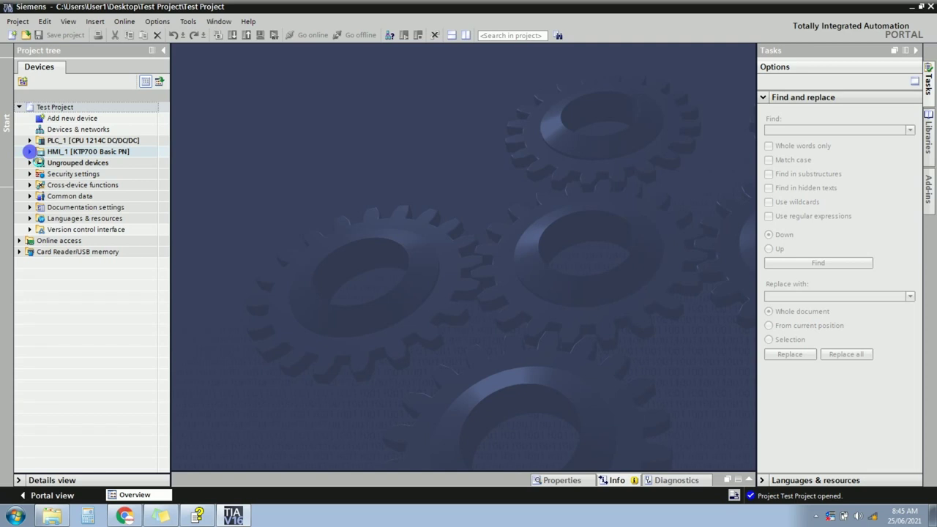
Expand HMI_1 [KTP700 Basic PN] in the Project tree and browse its Screens folder.
{"action": "left_click", "coordinate": [29, 152]}
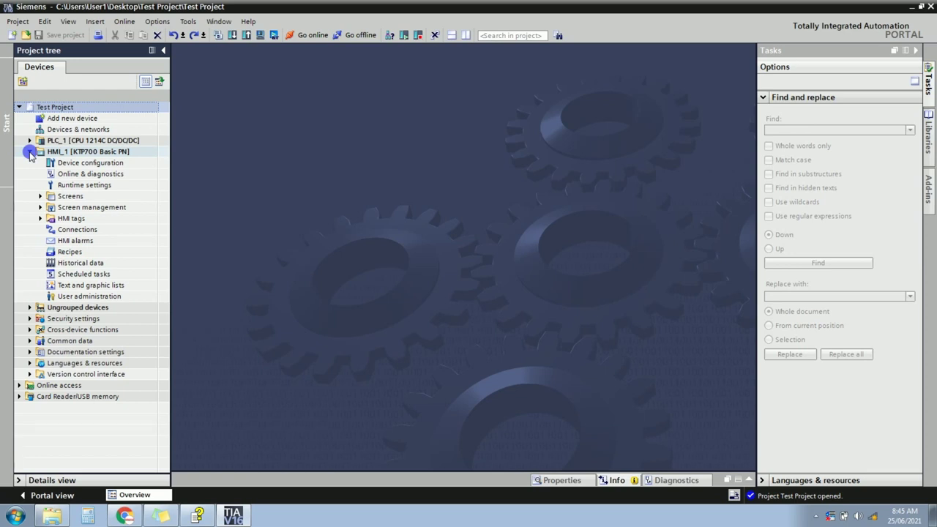
{"action": "left_click", "coordinate": [41, 197]}
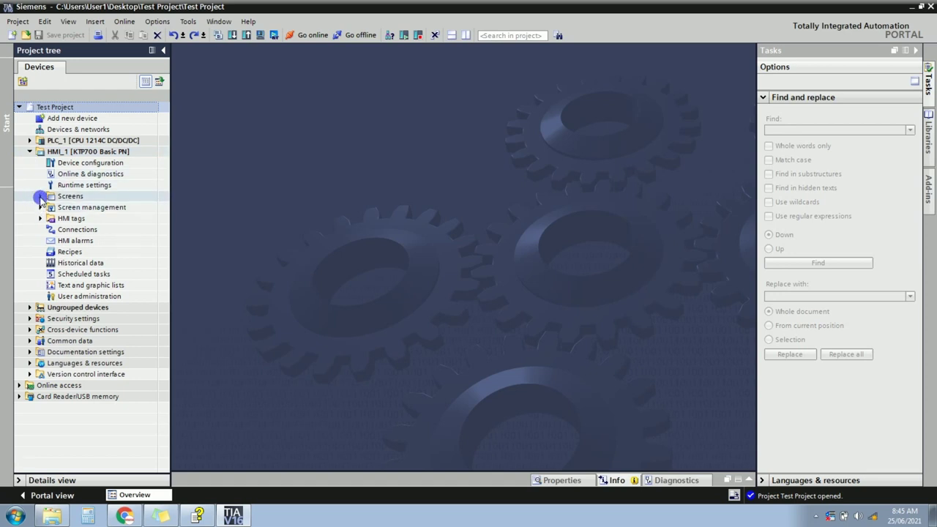
{"action": "left_click", "coordinate": [50, 154]}
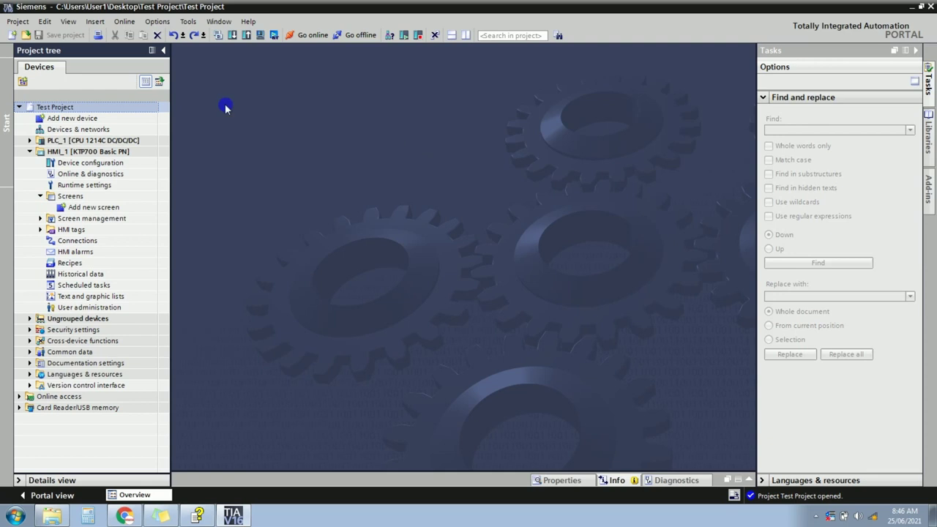
{"action": "left_click", "coordinate": [55, 152]}
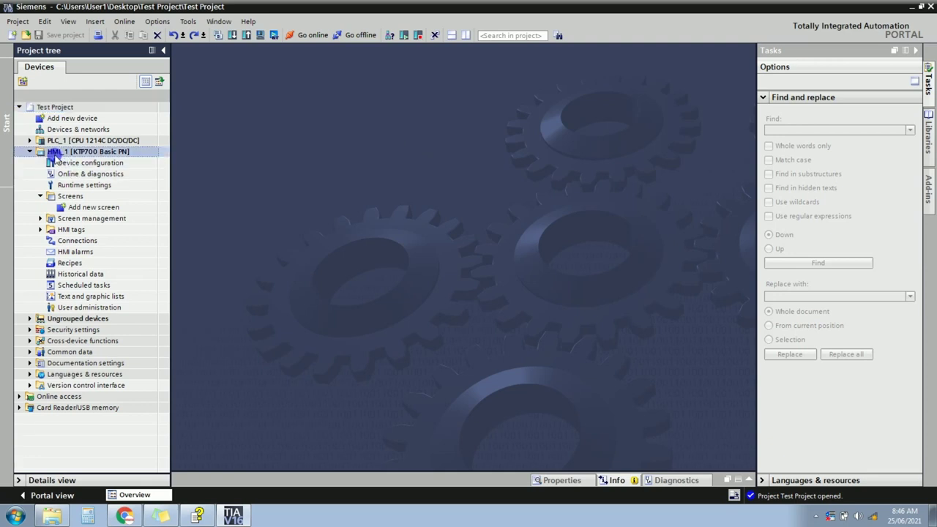
{"action": "left_click", "coordinate": [30, 152]}
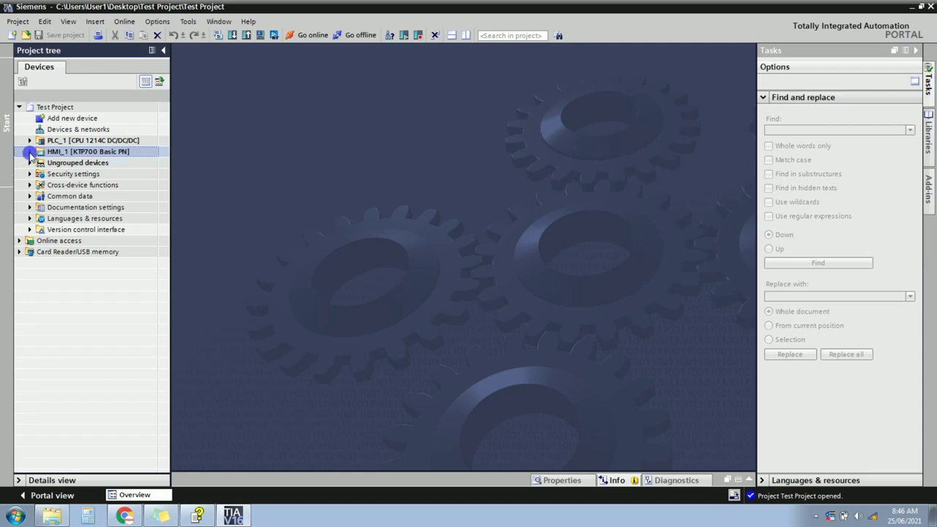
{"action": "left_click", "coordinate": [29, 152]}
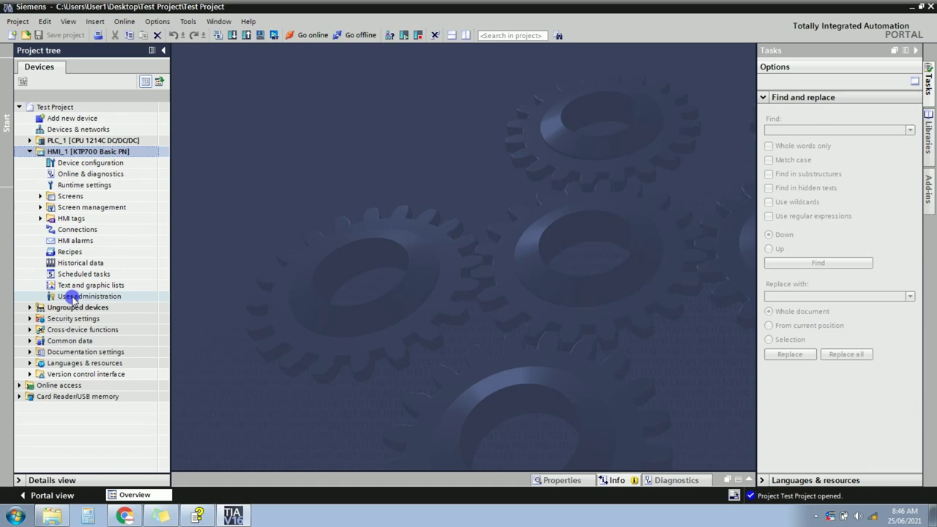
Open HMI_1's Device configuration, hide the Device overview table and select the KTP700 panel.
{"action": "left_click", "coordinate": [95, 164]}
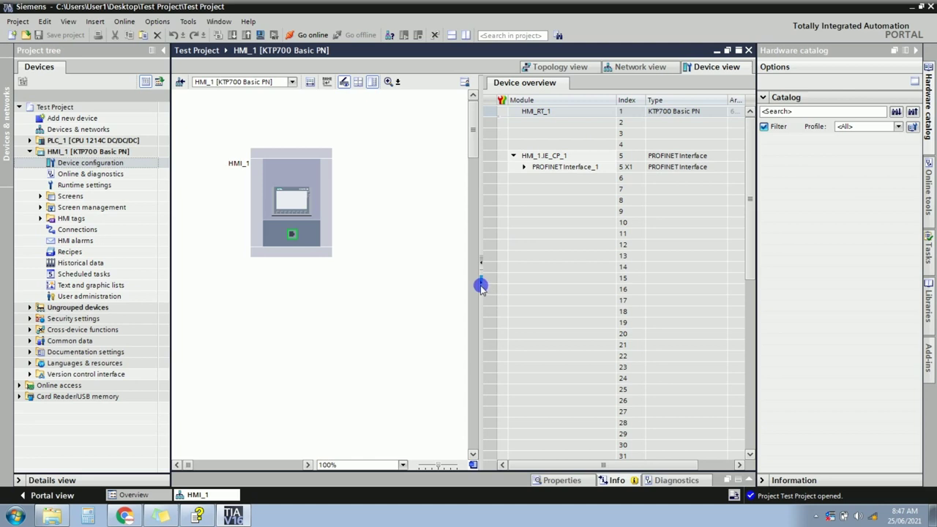
{"action": "left_click", "coordinate": [480, 287]}
{"action": "left_click", "coordinate": [286, 174]}
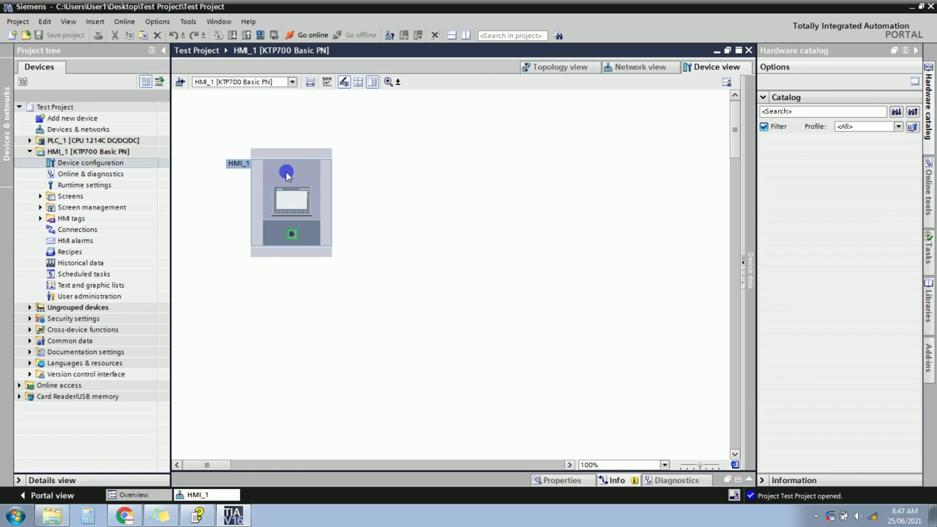
Open HMI_1's Properties and enlarge the Inspector window to show them.
{"action": "right_click", "coordinate": [286, 173]}
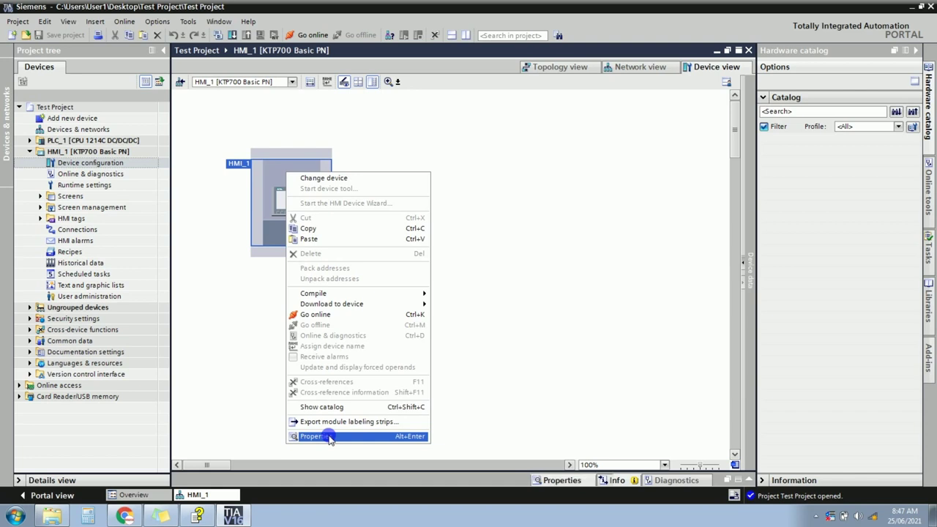
{"action": "left_click", "coordinate": [330, 437]}
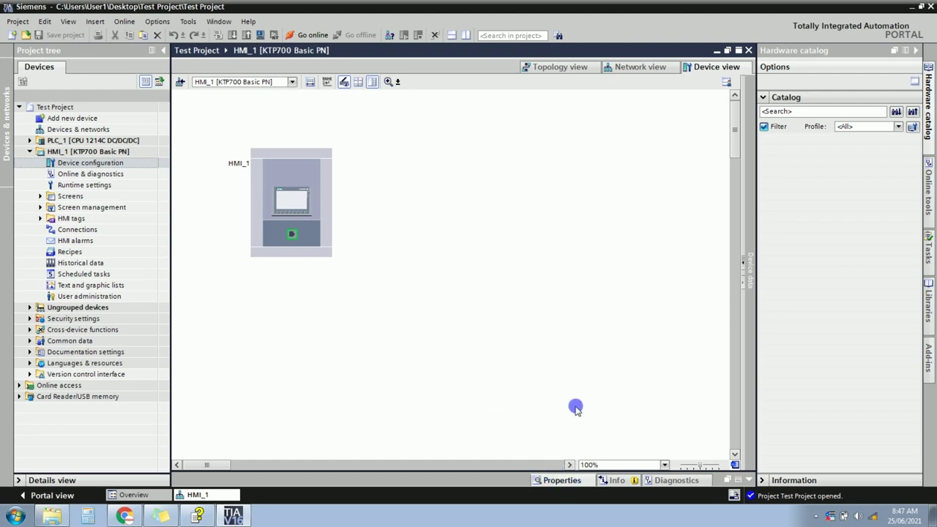
{"action": "left_click_drag", "start_coordinate": [515, 474], "coordinate": [517, 286]}
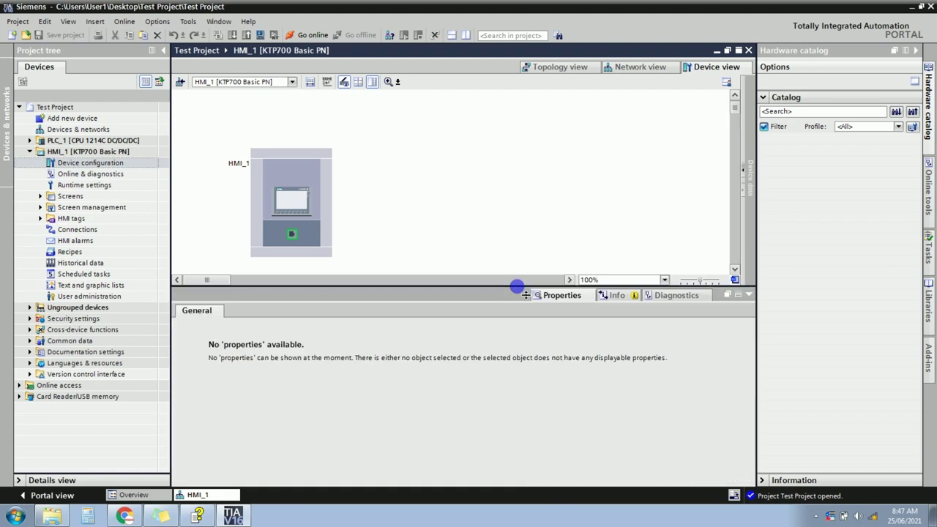
{"action": "left_click", "coordinate": [307, 170]}
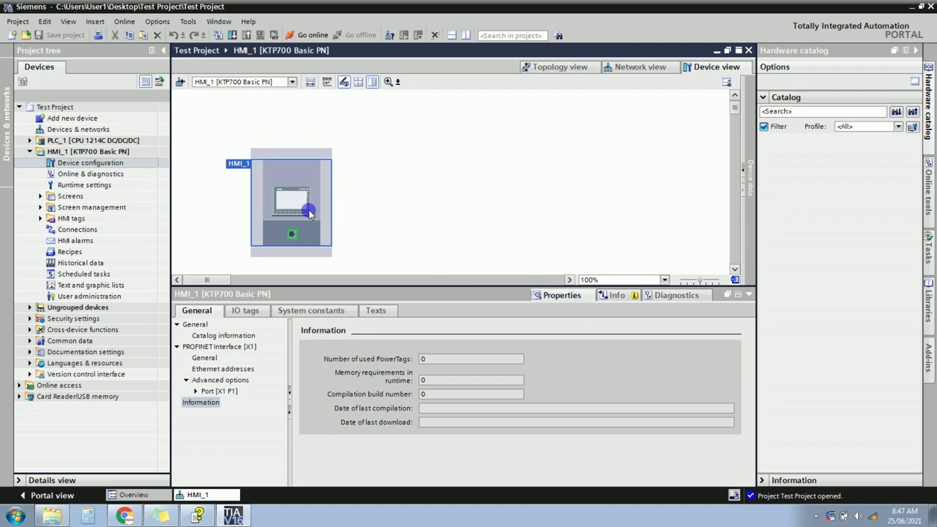
View the KTP700 Basic PN catalog information, then the PROFINET interface general settings.
{"action": "left_click", "coordinate": [219, 335]}
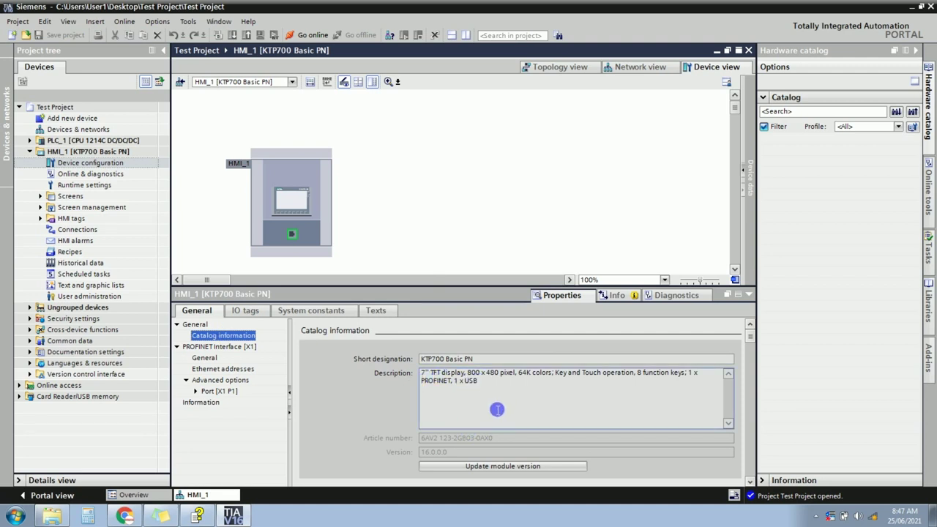
{"action": "left_click_drag", "start_coordinate": [486, 360], "coordinate": [408, 359]}
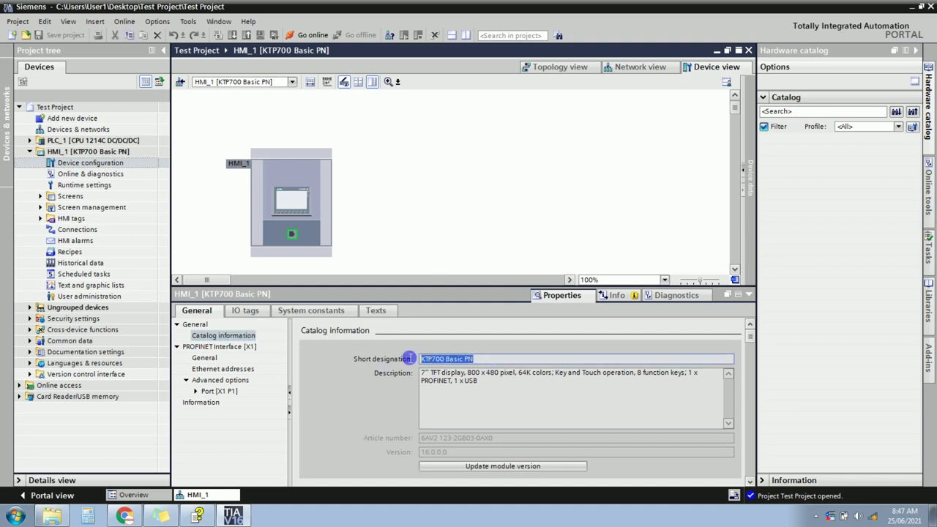
{"action": "left_click", "coordinate": [205, 358]}
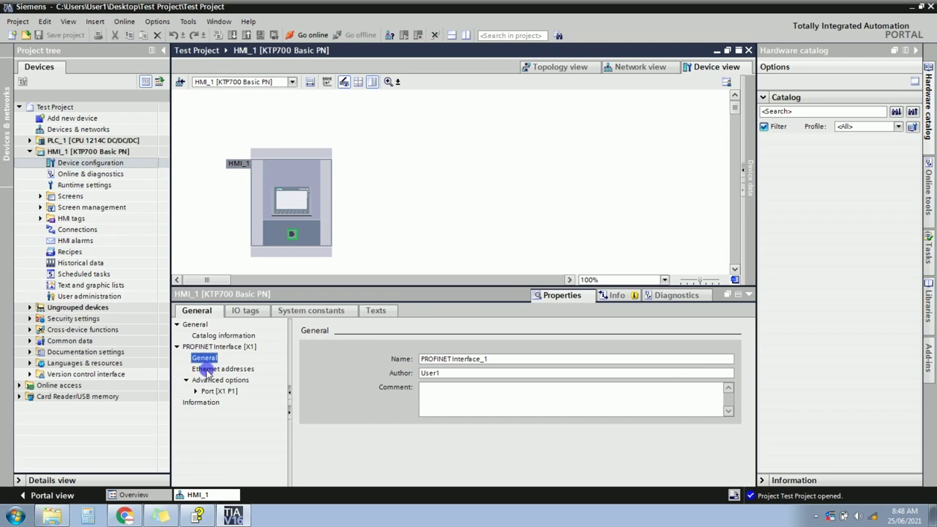
Under Ethernet addresses, change the IP address's last octet to 5, giving 192.168.0.5.
{"action": "left_click", "coordinate": [209, 371]}
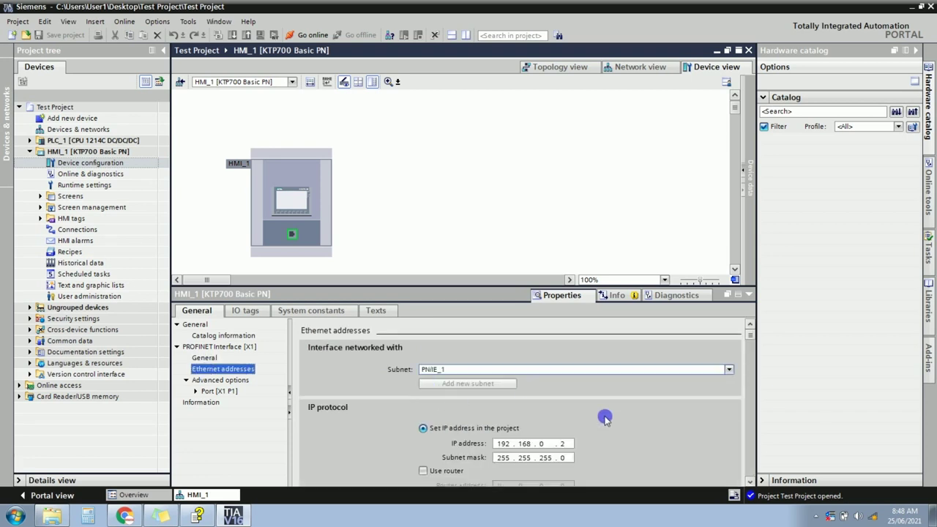
{"action": "scroll", "coordinate": [748, 475], "scroll_direction": "down", "scroll_amount": 2}
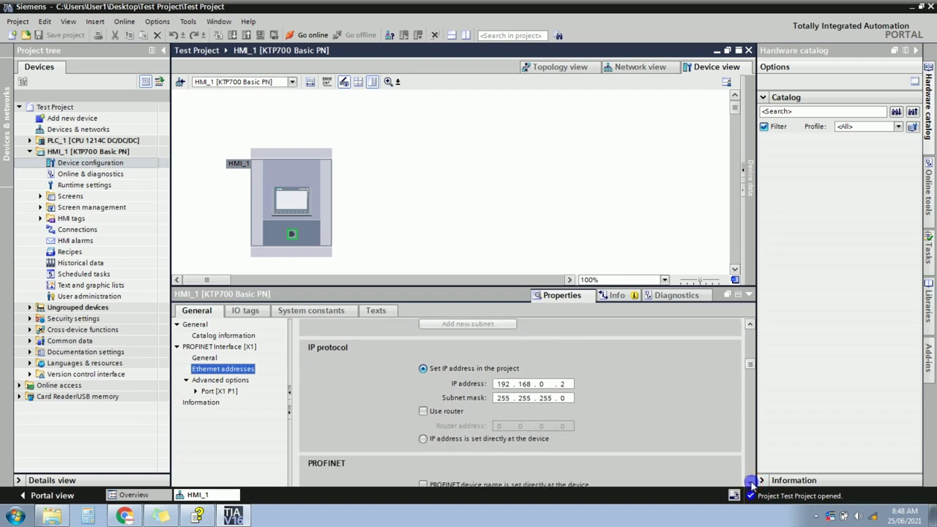
{"action": "left_click", "coordinate": [572, 388]}
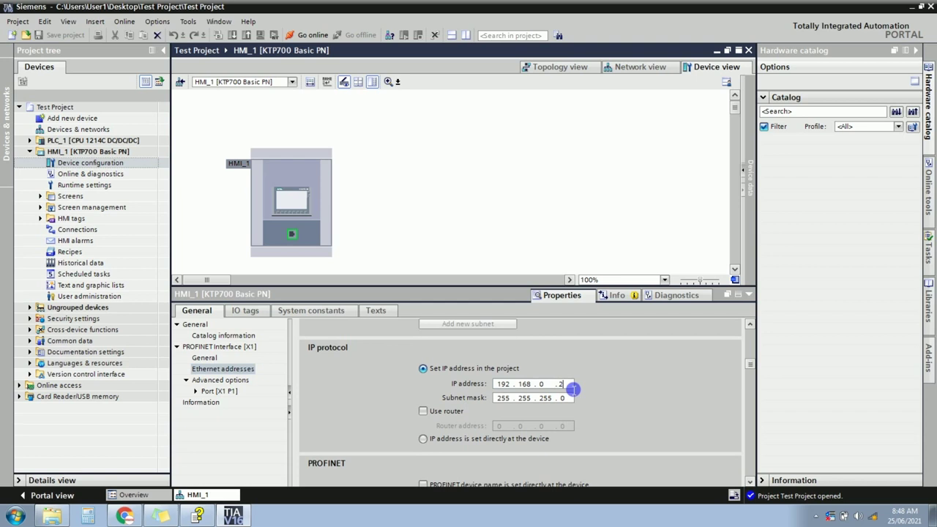
{"action": "key", "text": "BackSpace"}
{"action": "type", "text": "5"}
{"action": "left_click", "coordinate": [538, 384]}
{"action": "left_click_drag", "start_coordinate": [539, 386], "coordinate": [565, 390]}
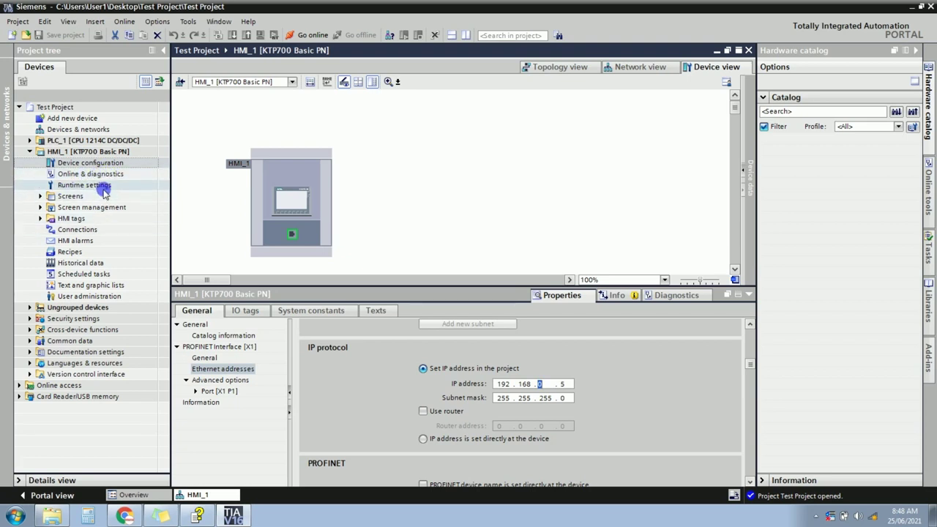
Open HMI_1's Runtime settings and collapse the Inspector window so General options fill the view.
{"action": "double_click", "coordinate": [101, 185]}
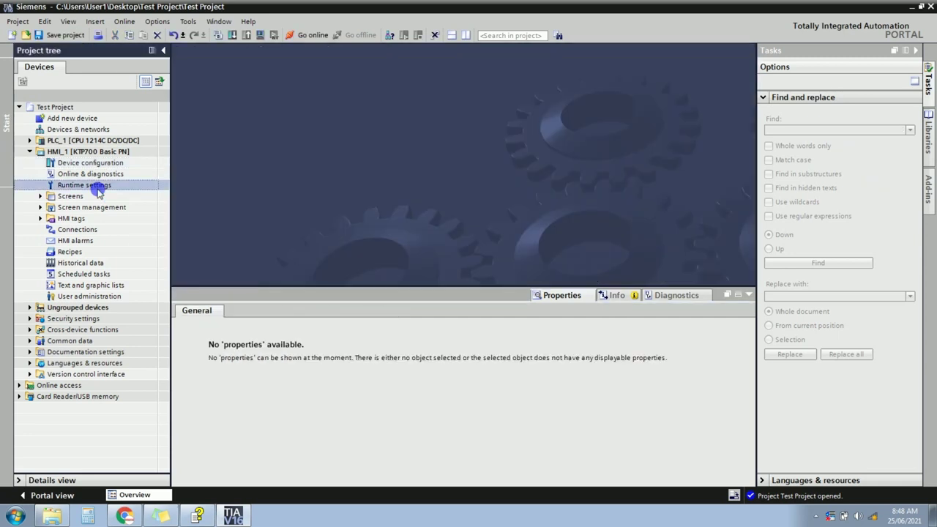
{"action": "double_click", "coordinate": [86, 186]}
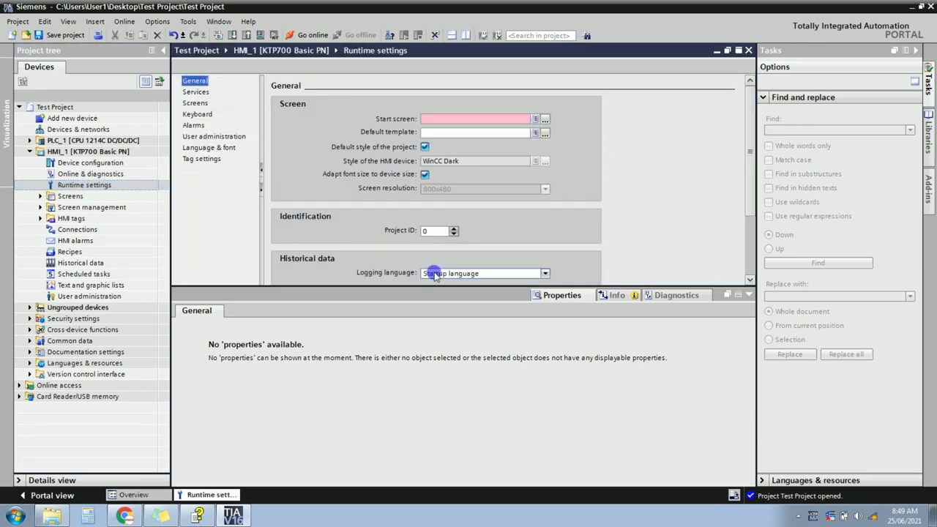
{"action": "left_click", "coordinate": [750, 293]}
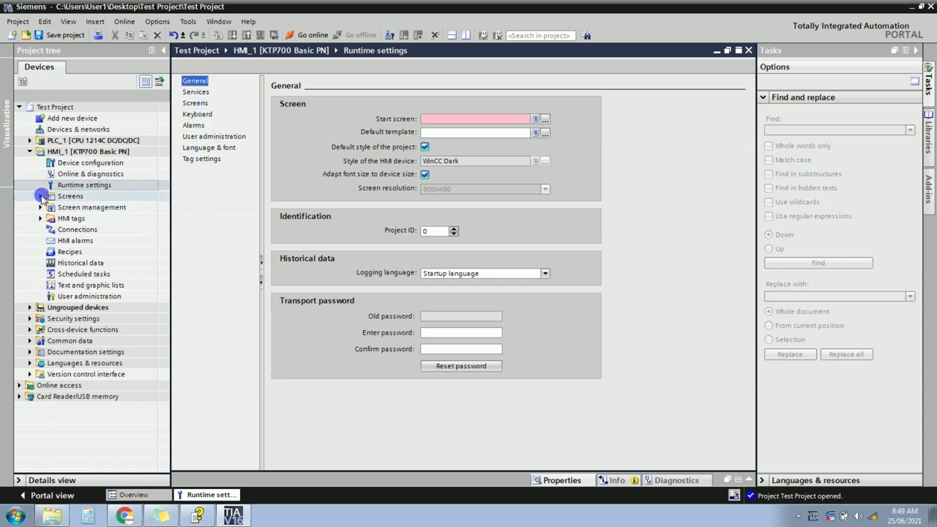
Expand the HMI's Screens folder and check the Start screen field.
{"action": "left_click", "coordinate": [40, 196]}
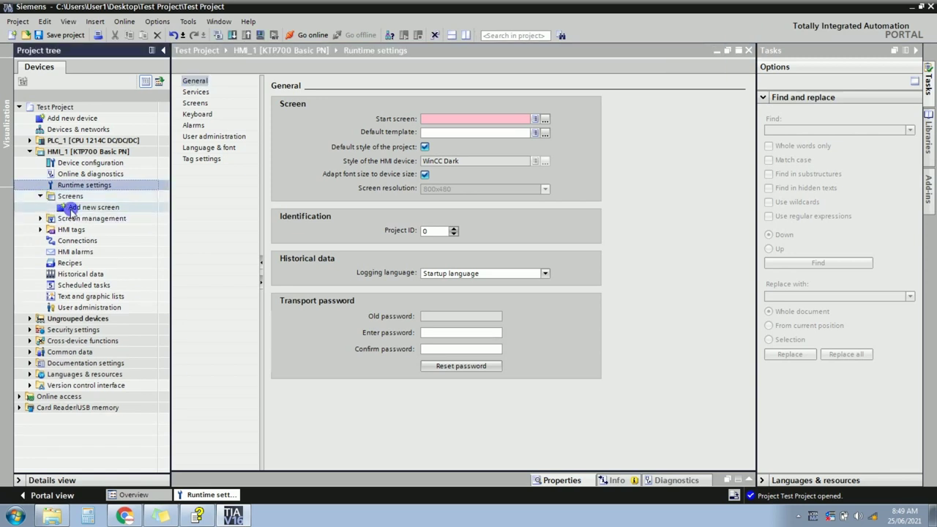
{"action": "left_click", "coordinate": [67, 198]}
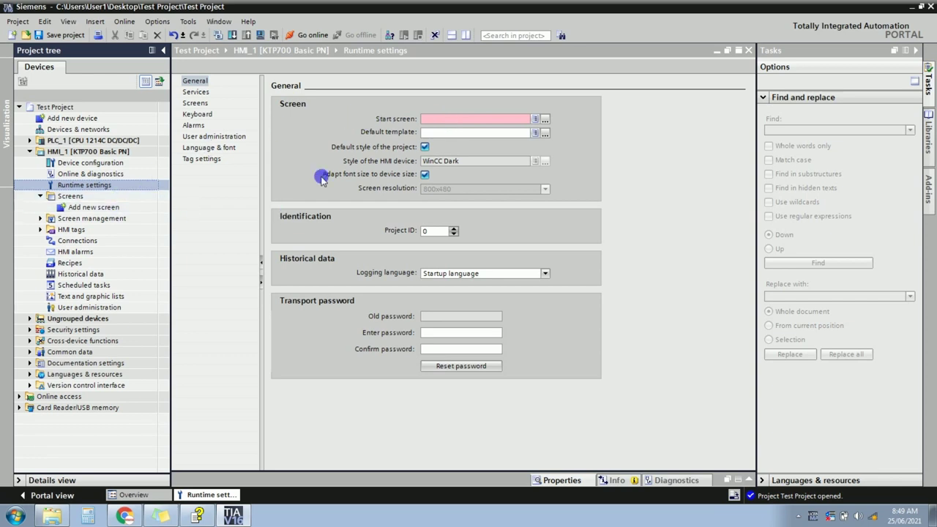
{"action": "left_click", "coordinate": [434, 123]}
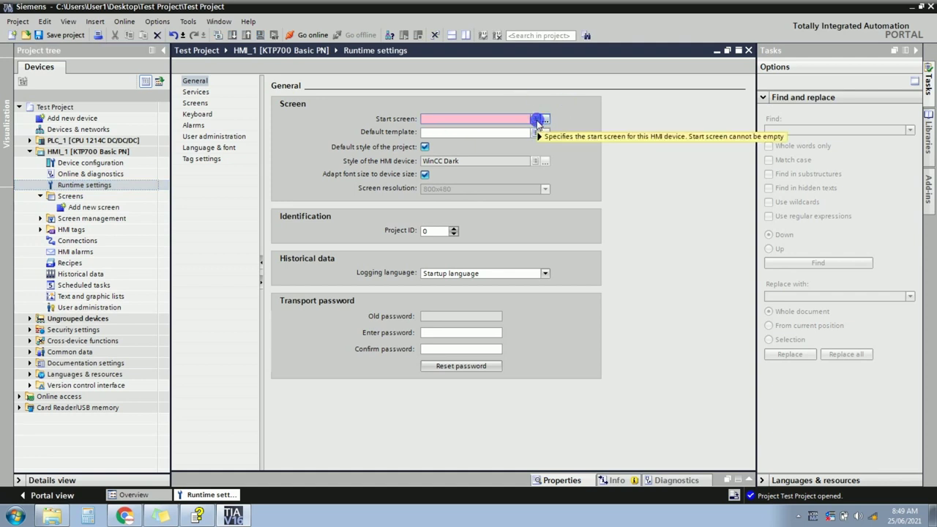
Check the Default template field and reset the transport password.
{"action": "mouse_move", "coordinate": [539, 119]}
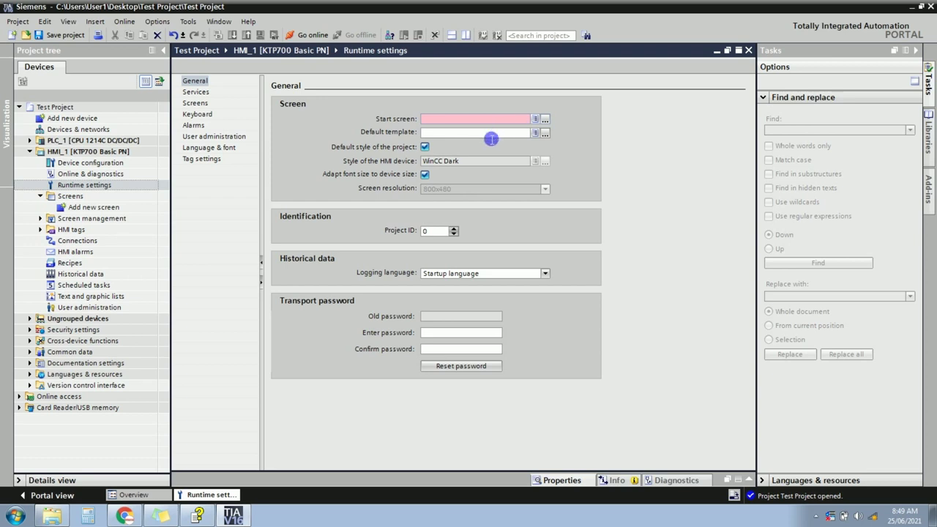
{"action": "left_click", "coordinate": [491, 136]}
{"action": "left_click", "coordinate": [451, 339]}
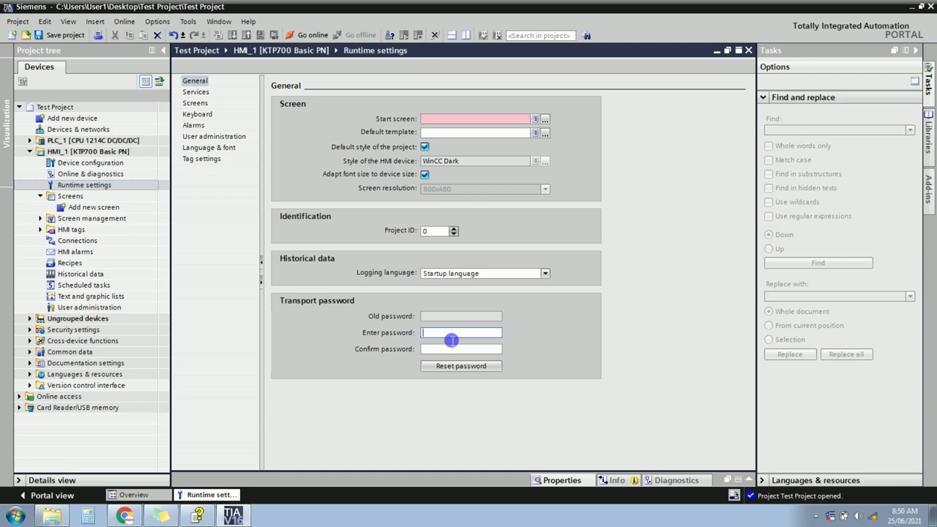
{"action": "left_click", "coordinate": [433, 363]}
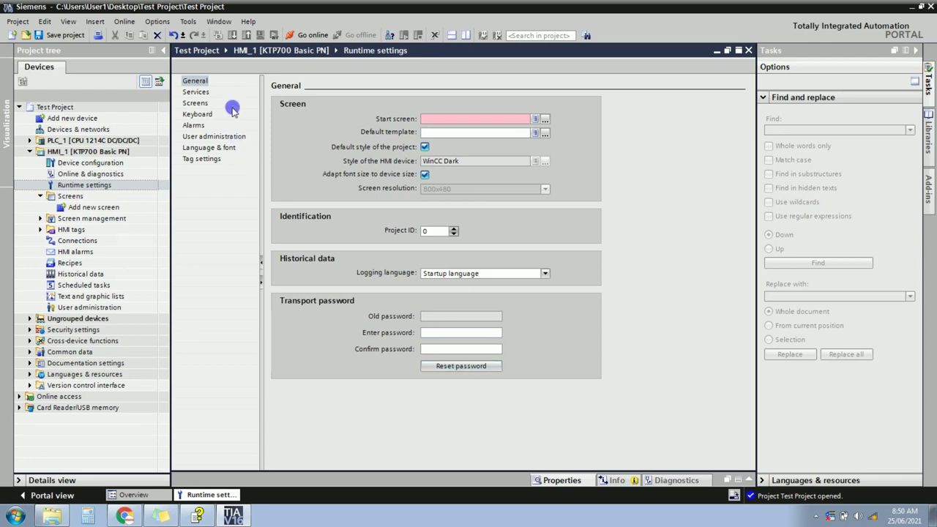
Review Services, Screens, Keyboard and Alarms settings, then User administration's 3-attempt logon limit.
{"action": "left_click", "coordinate": [194, 92]}
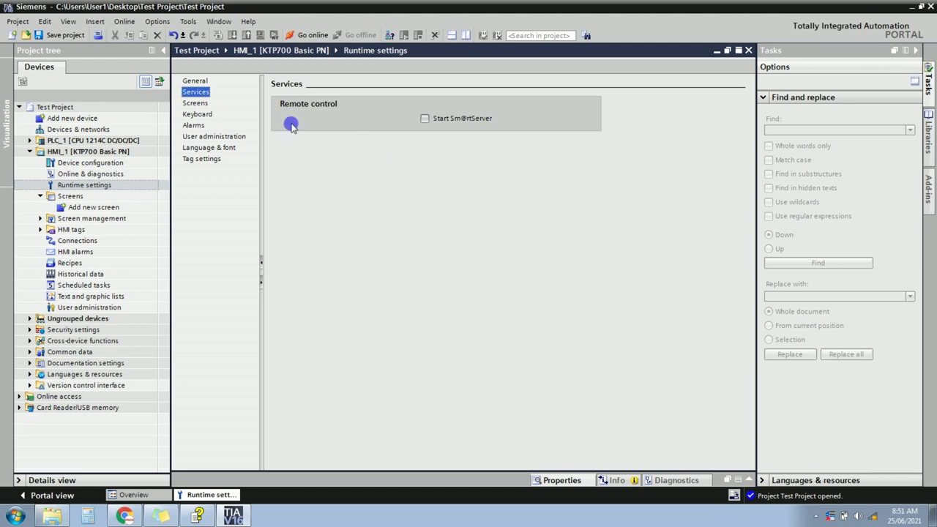
{"action": "left_click", "coordinate": [195, 104]}
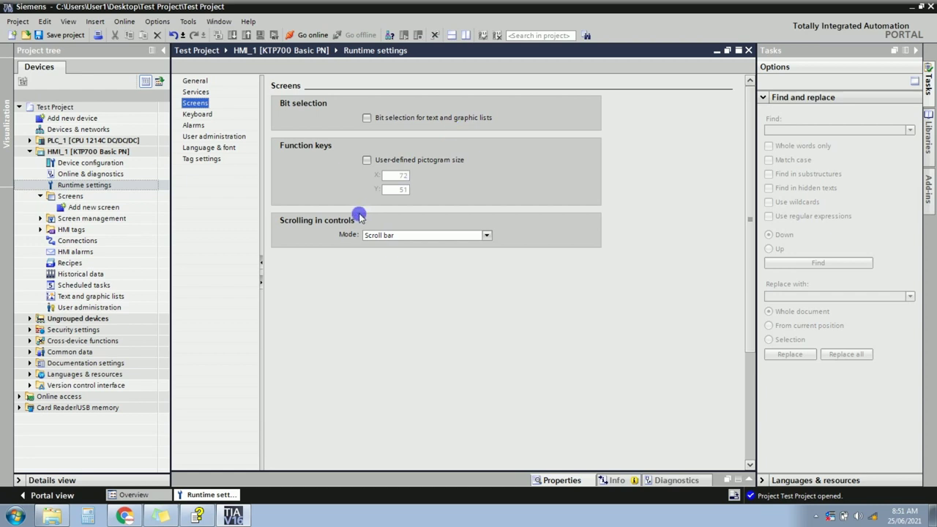
{"action": "left_click", "coordinate": [205, 115]}
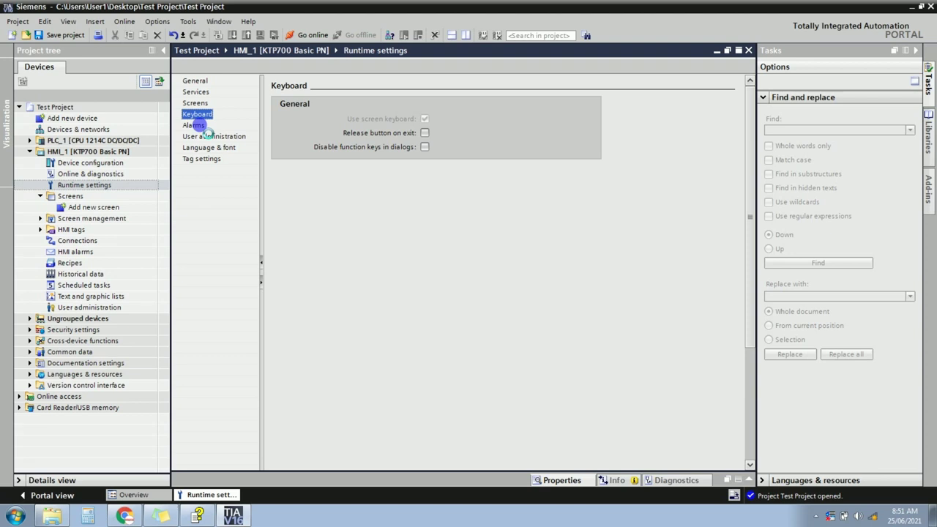
{"action": "left_click", "coordinate": [194, 125]}
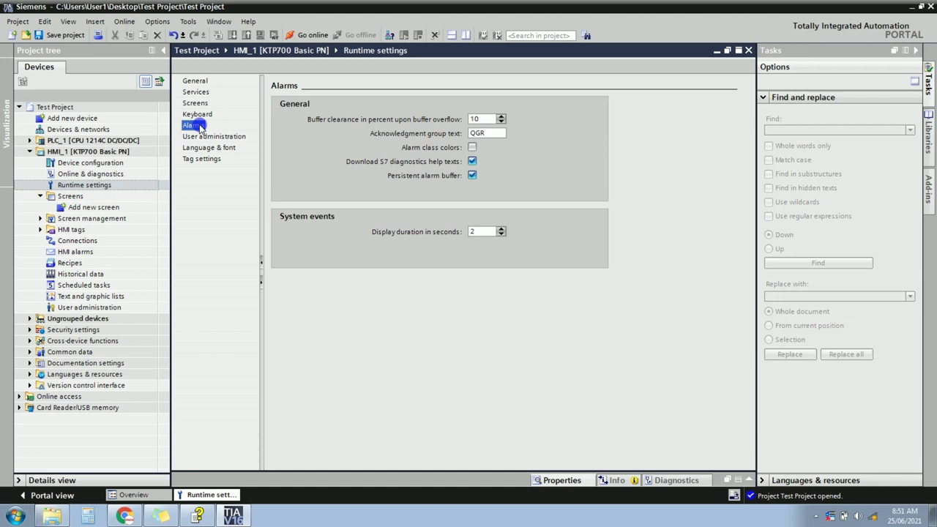
{"action": "left_click", "coordinate": [200, 136]}
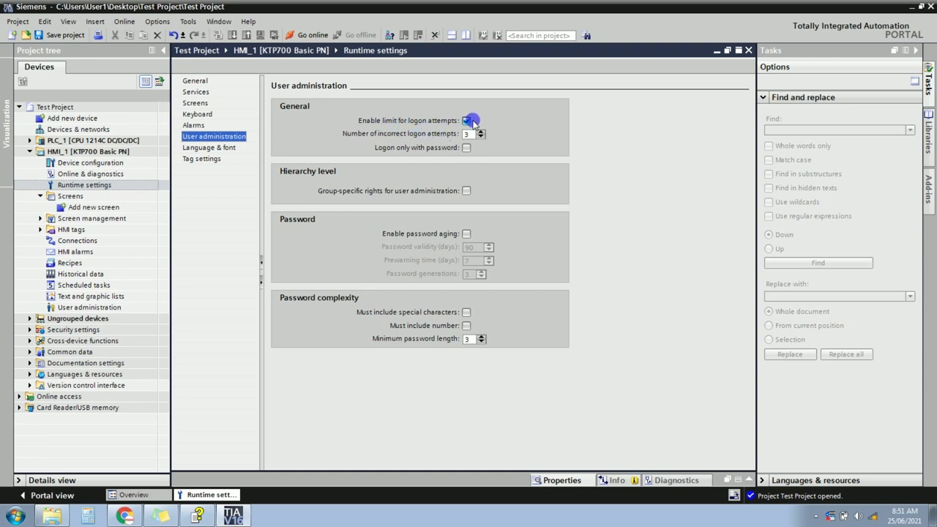
{"action": "left_click", "coordinate": [467, 134]}
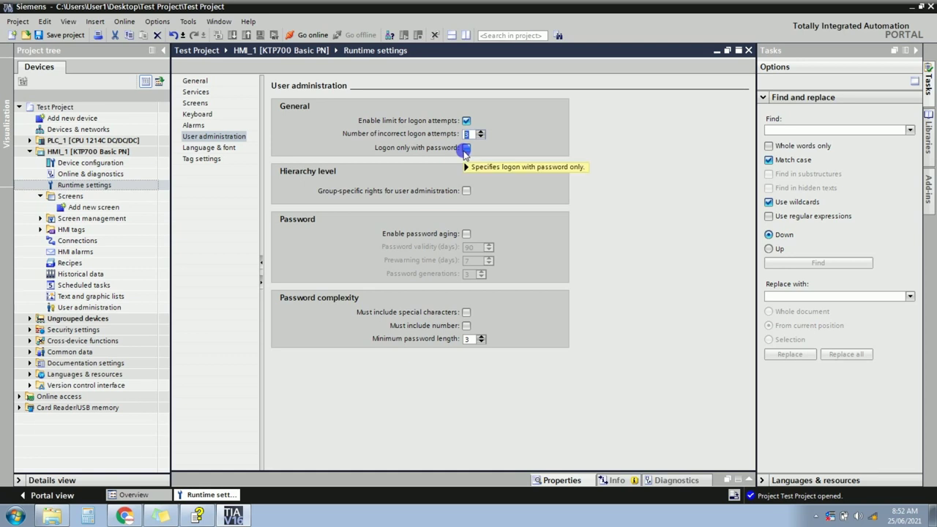
Enable 'Logon only with password' and answer Yes to the password-reset confirmation.
{"action": "mouse_move", "coordinate": [466, 150]}
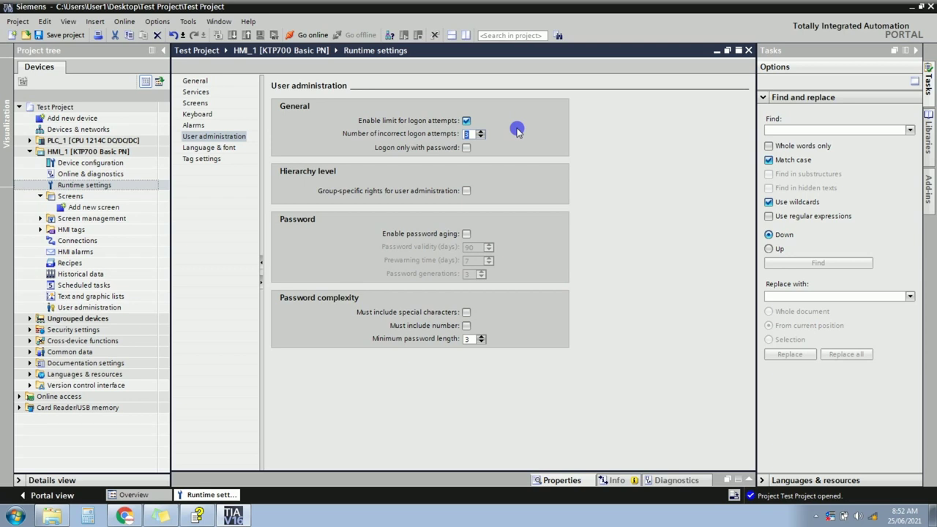
{"action": "left_click", "coordinate": [467, 149]}
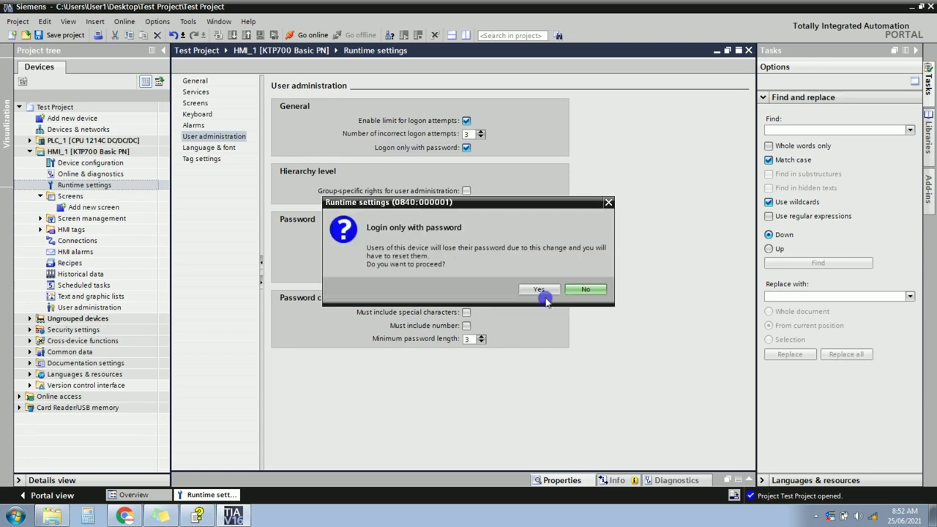
{"action": "left_click", "coordinate": [540, 290]}
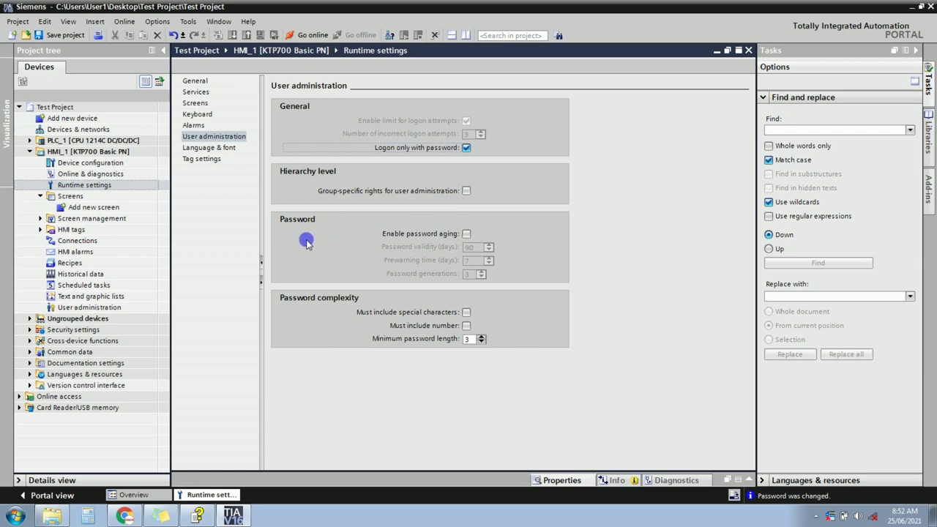
Enable password aging with 90-day validity and 7-day prewarning.
{"action": "left_click", "coordinate": [466, 232]}
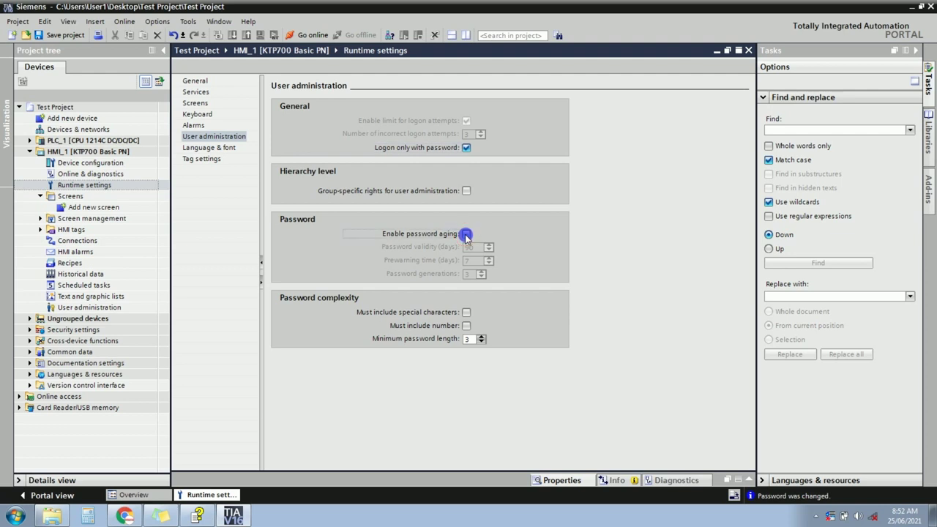
{"action": "left_click_drag", "start_coordinate": [479, 251], "coordinate": [461, 251]}
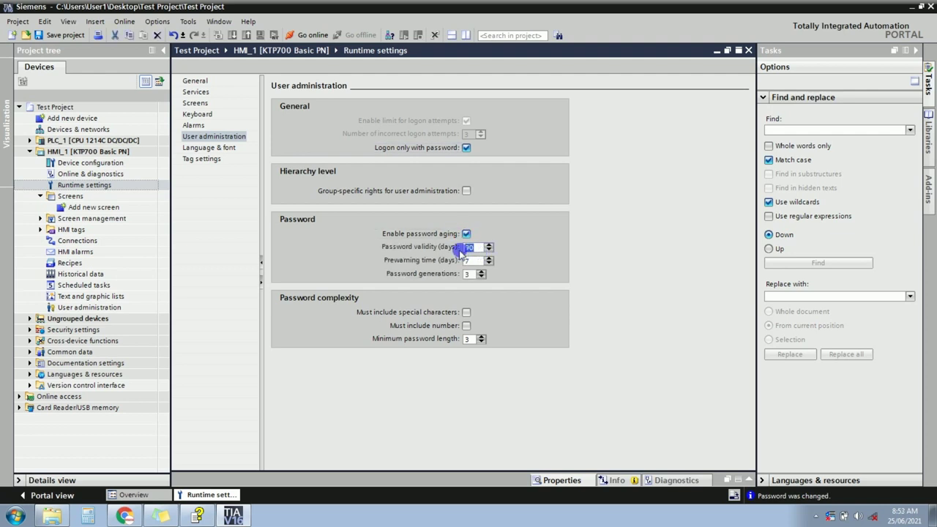
{"action": "left_click", "coordinate": [468, 276]}
{"action": "left_click", "coordinate": [475, 248]}
{"action": "left_click", "coordinate": [477, 262]}
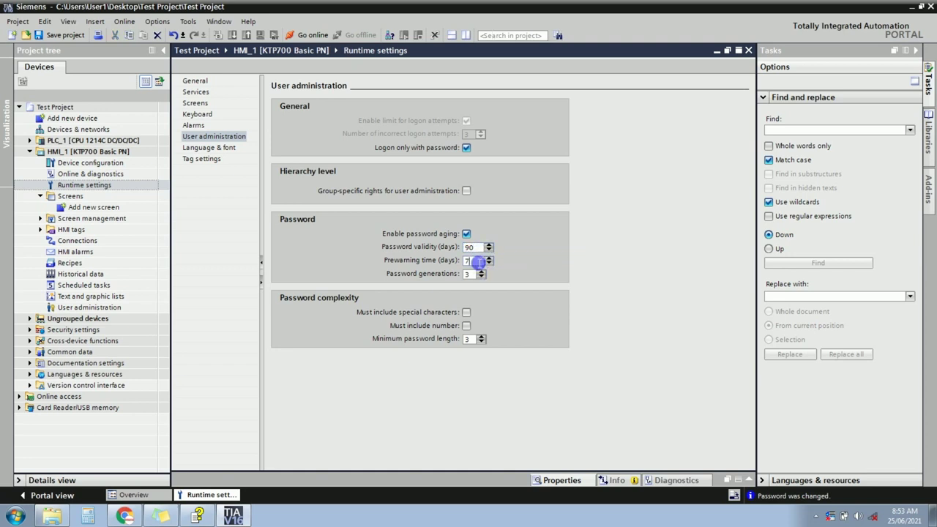
{"action": "left_click", "coordinate": [473, 265]}
{"action": "double_click", "coordinate": [474, 264]}
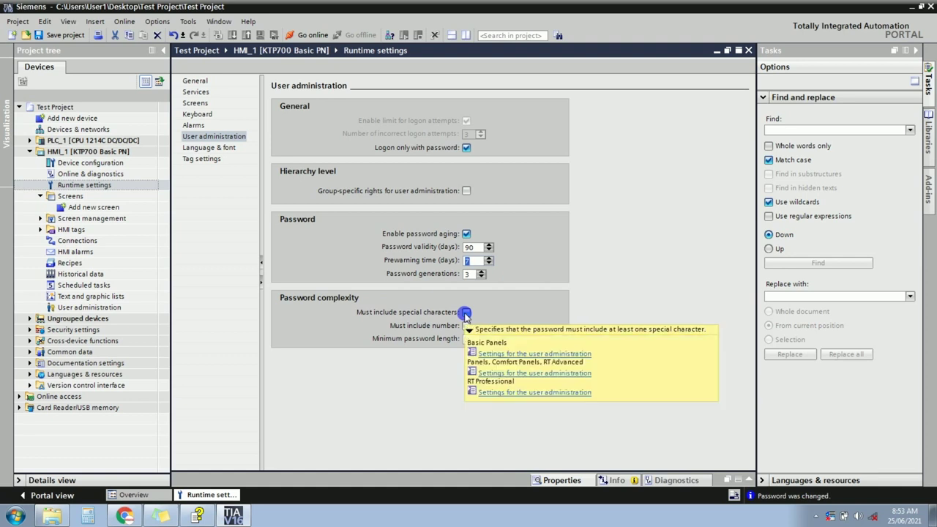
Require special characters and a number in passwords, confirming each, with minimum length 6.
{"action": "left_click", "coordinate": [465, 312]}
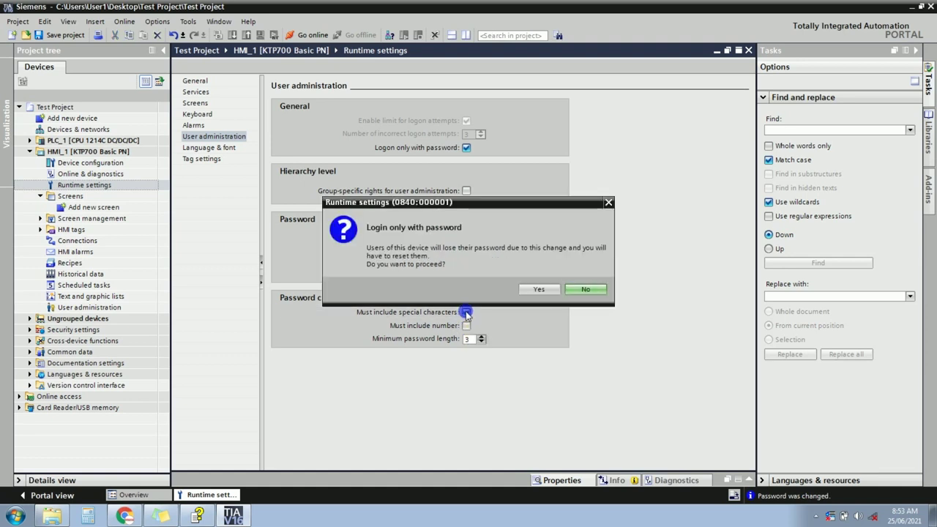
{"action": "left_click", "coordinate": [537, 289]}
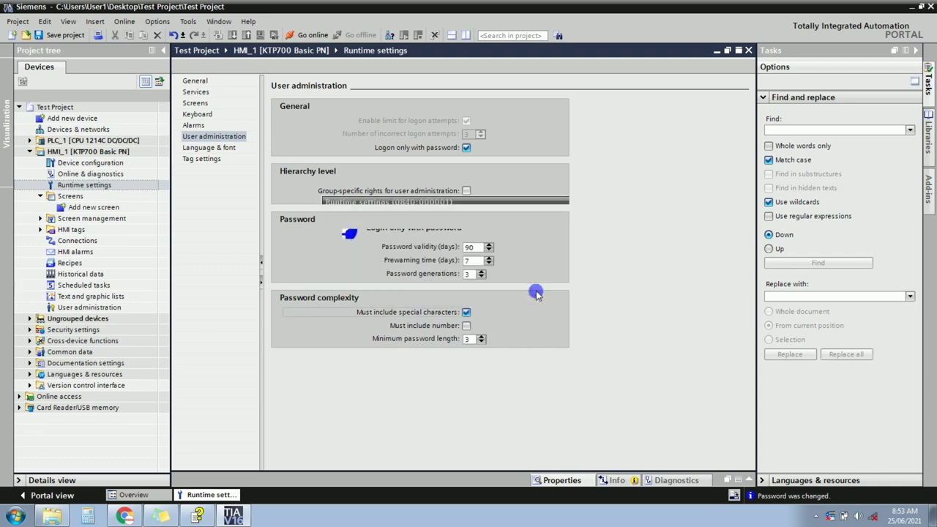
{"action": "left_click", "coordinate": [466, 326]}
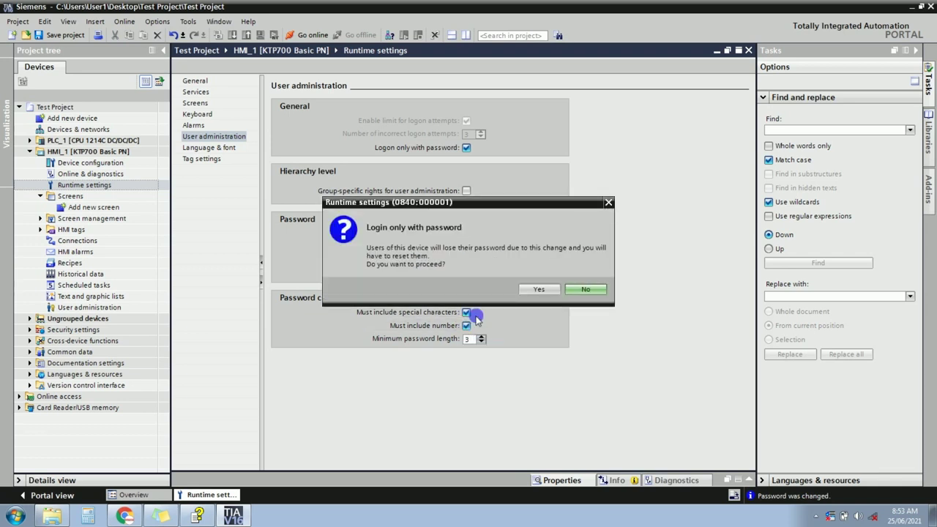
{"action": "left_click", "coordinate": [537, 288]}
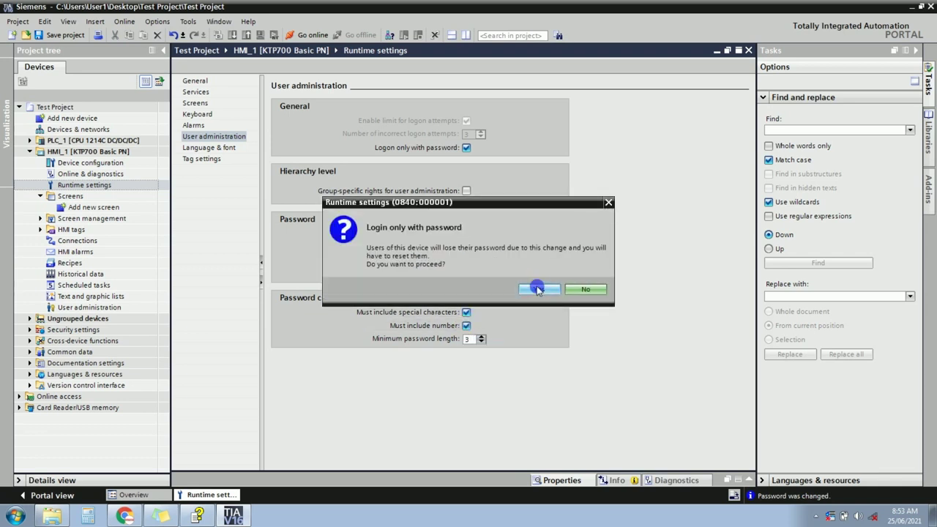
{"action": "left_click", "coordinate": [479, 337]}
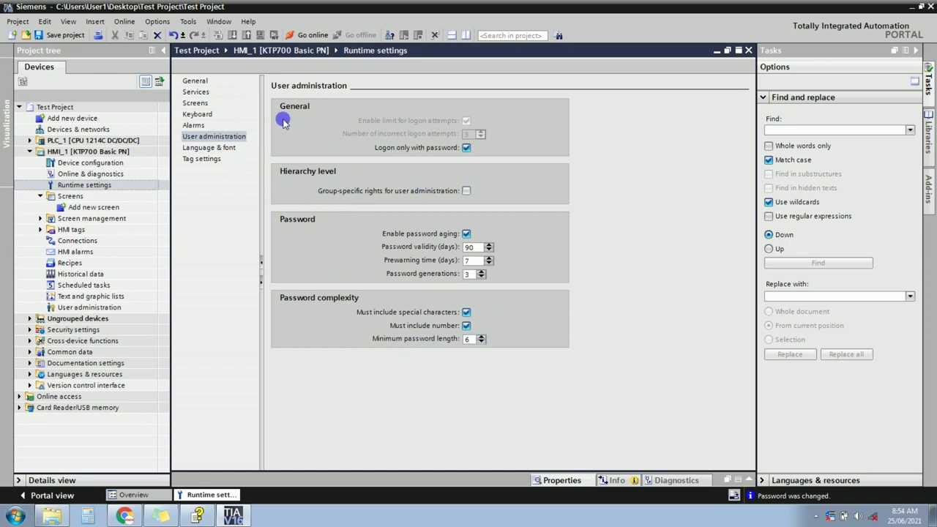
Review the Language & font settings, then the Tag settings, and select the Screens folder.
{"action": "left_click", "coordinate": [227, 148]}
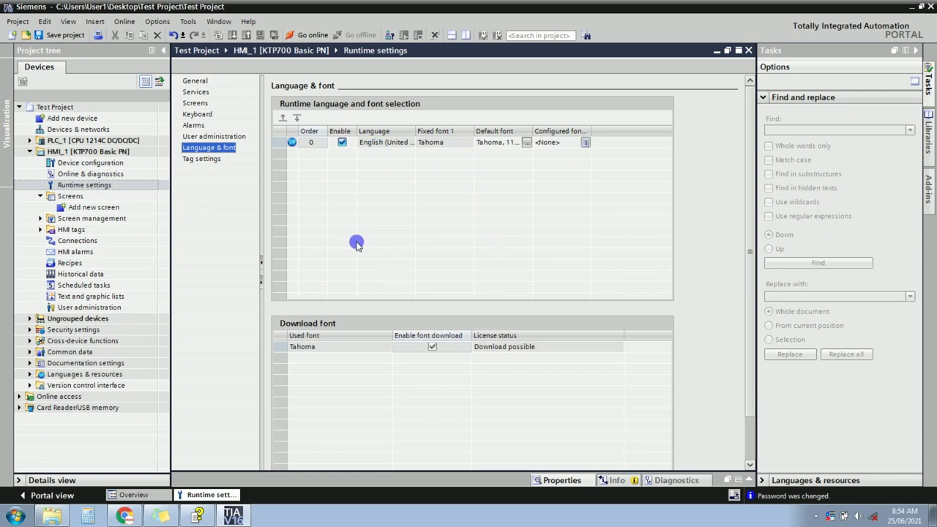
{"action": "left_click", "coordinate": [212, 159]}
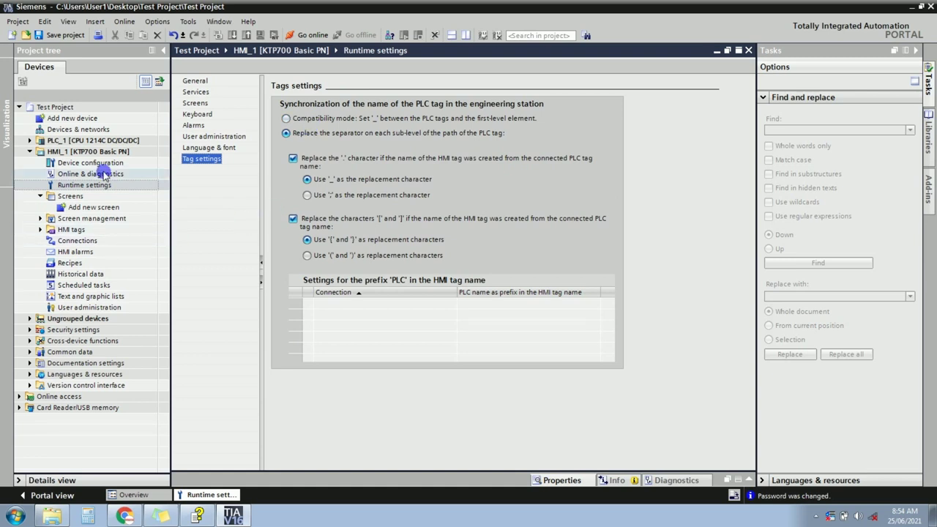
{"action": "left_click", "coordinate": [70, 198]}
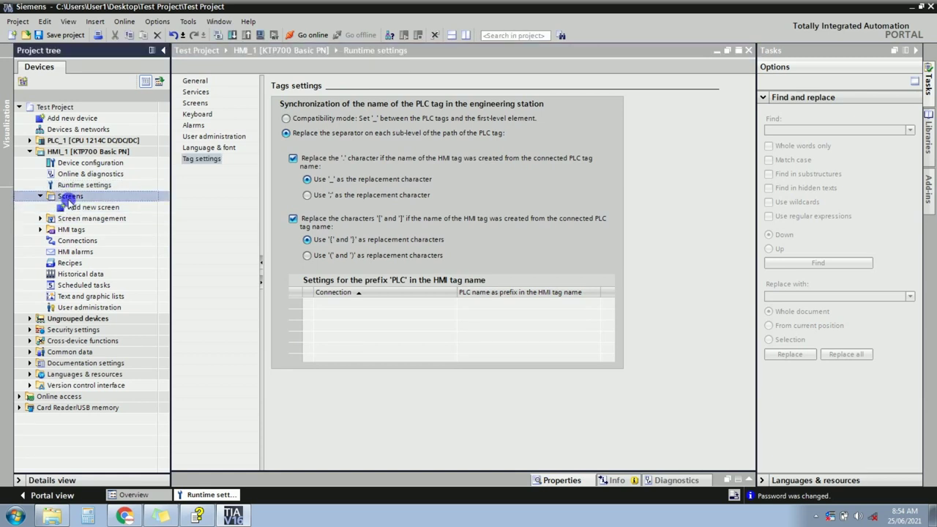
Add Screen_1 and Screen_2 under HMI_1's Screens, then select Screen_1.
{"action": "double_click", "coordinate": [69, 197]}
{"action": "double_click", "coordinate": [76, 198]}
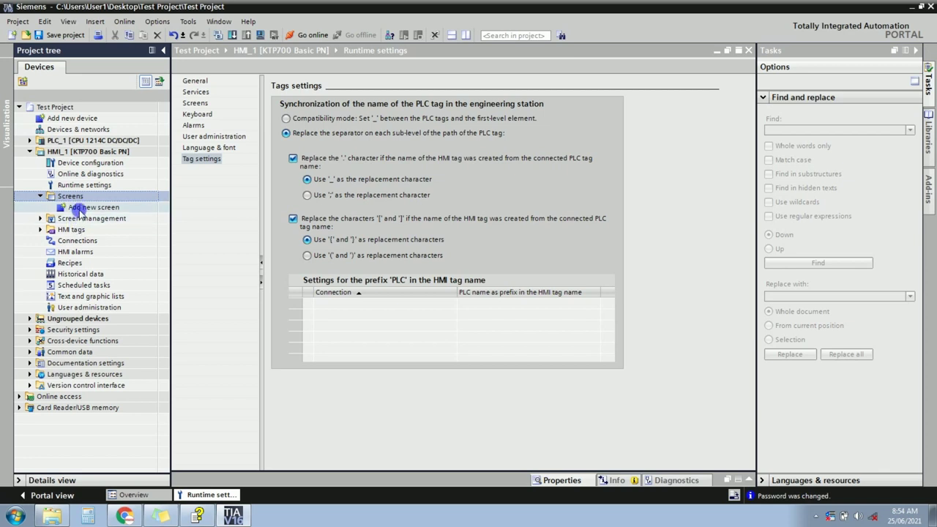
{"action": "left_click", "coordinate": [79, 209]}
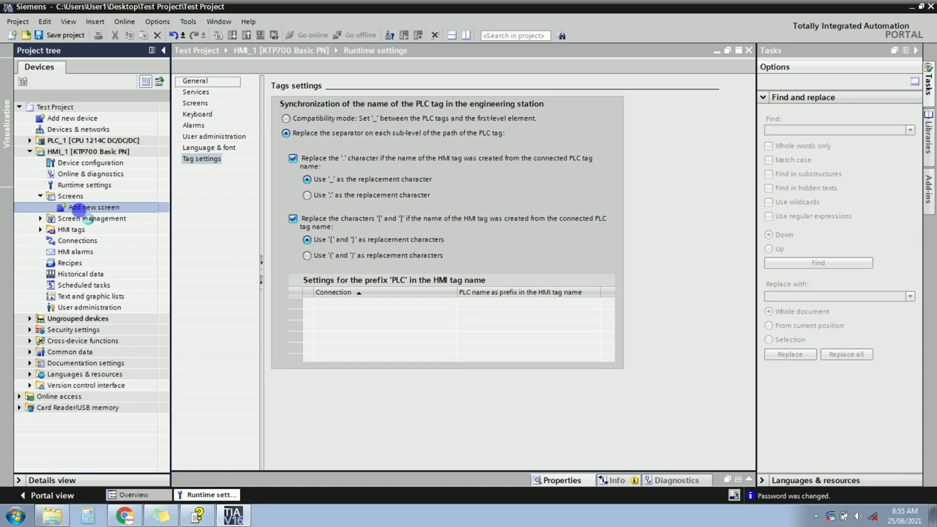
{"action": "double_click", "coordinate": [81, 207]}
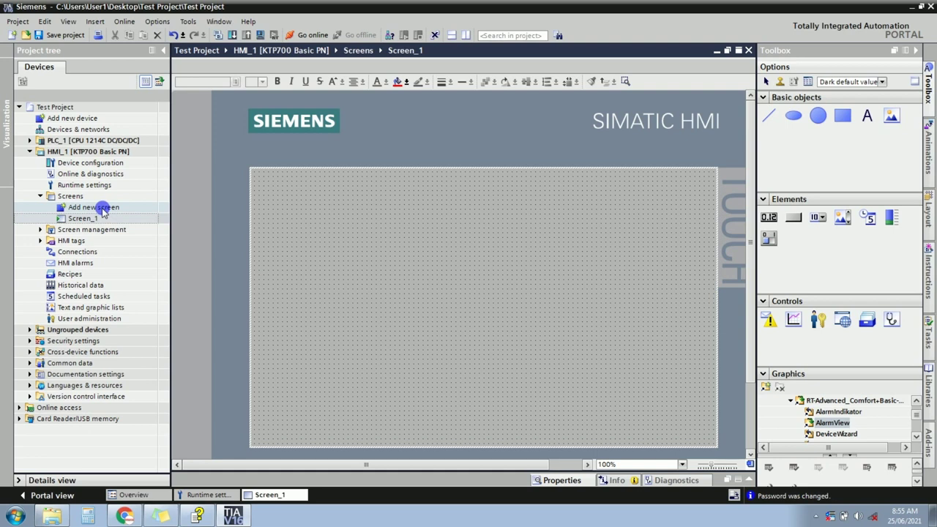
{"action": "double_click", "coordinate": [102, 209]}
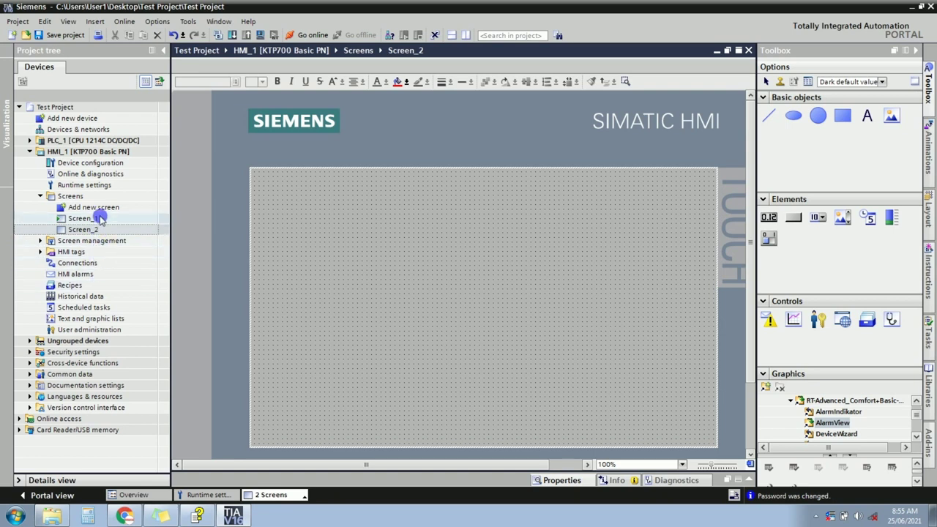
{"action": "left_click", "coordinate": [100, 222]}
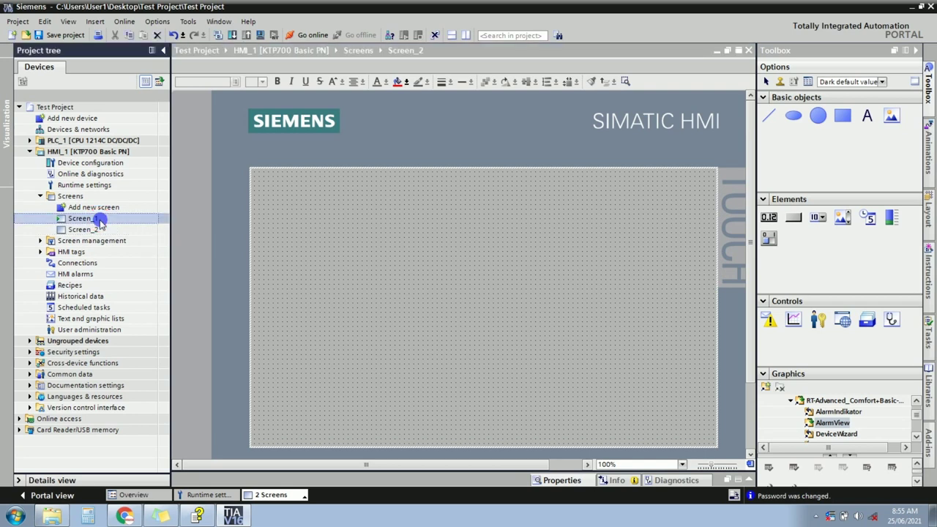
Rename Screen_1 to 'Main Screen' and open it in the screen editor.
{"action": "right_click", "coordinate": [101, 221]}
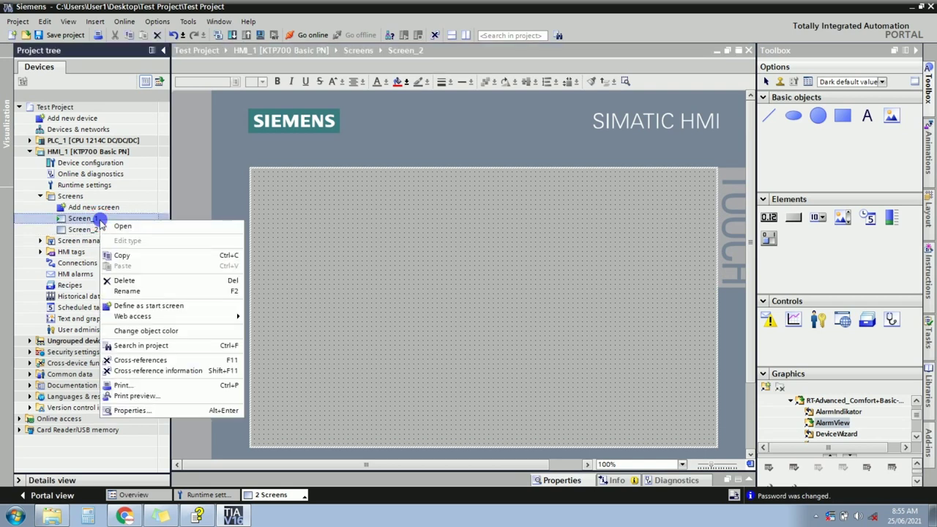
{"action": "left_click", "coordinate": [126, 291]}
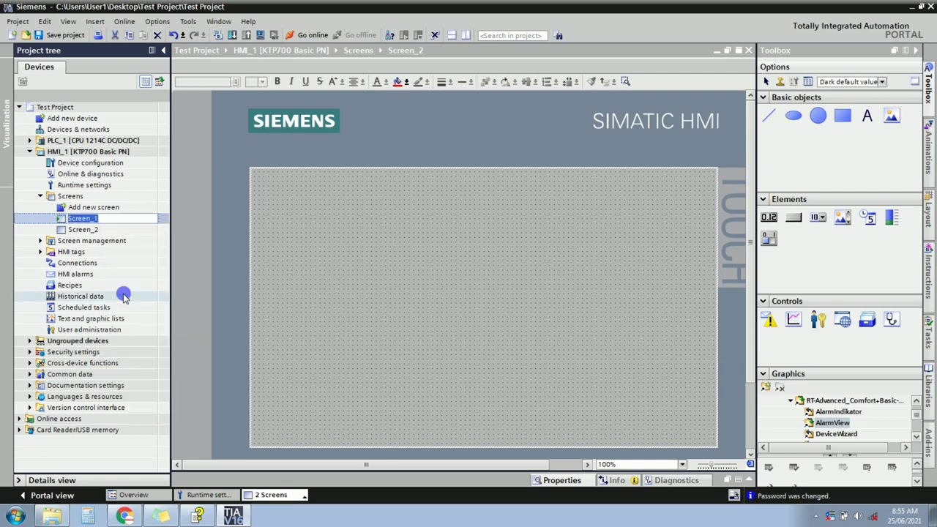
{"action": "left_click", "coordinate": [119, 232]}
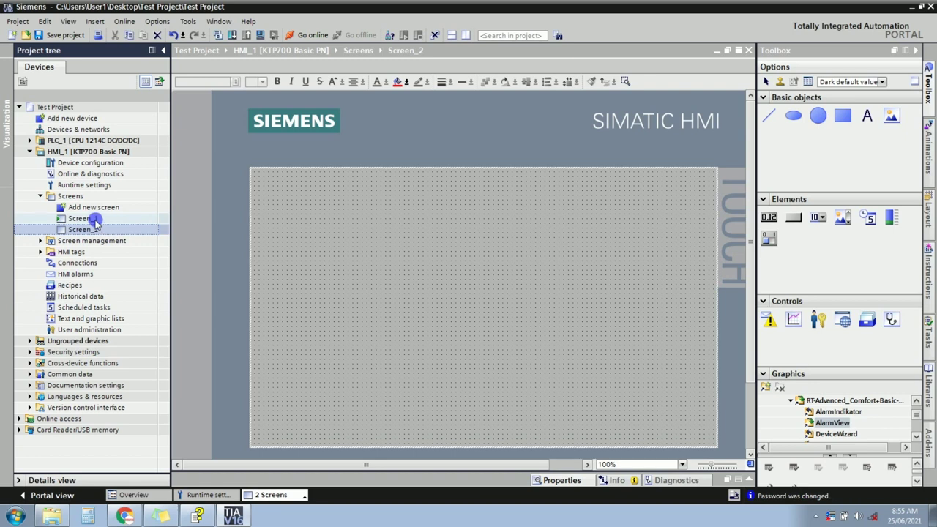
{"action": "left_click", "coordinate": [95, 220]}
{"action": "left_click", "coordinate": [96, 221]}
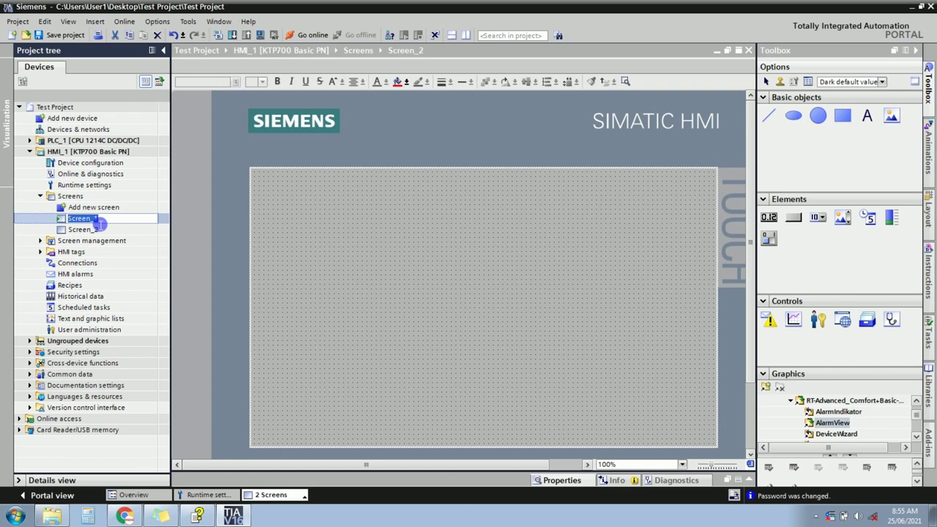
{"action": "type", "text": "Mai"}
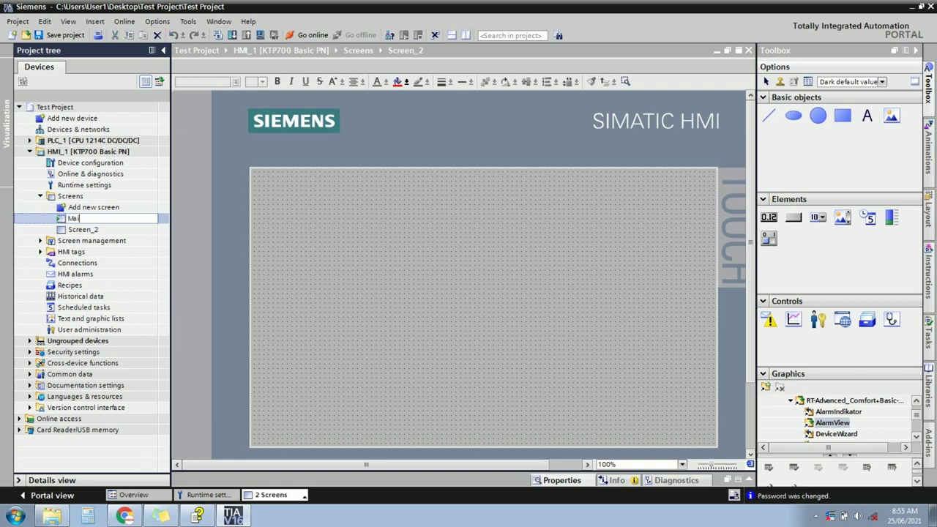
{"action": "type", "text": "n Screen"}
{"action": "left_click", "coordinate": [93, 229]}
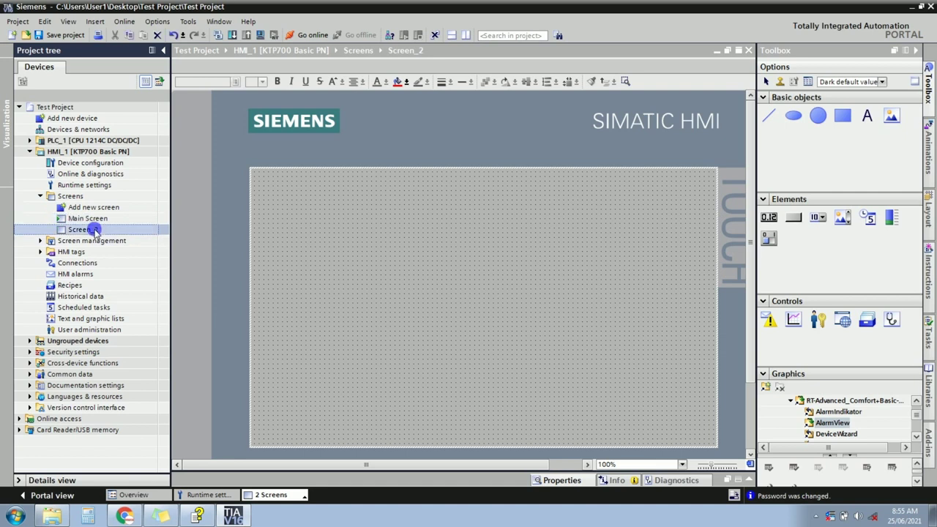
{"action": "double_click", "coordinate": [94, 219]}
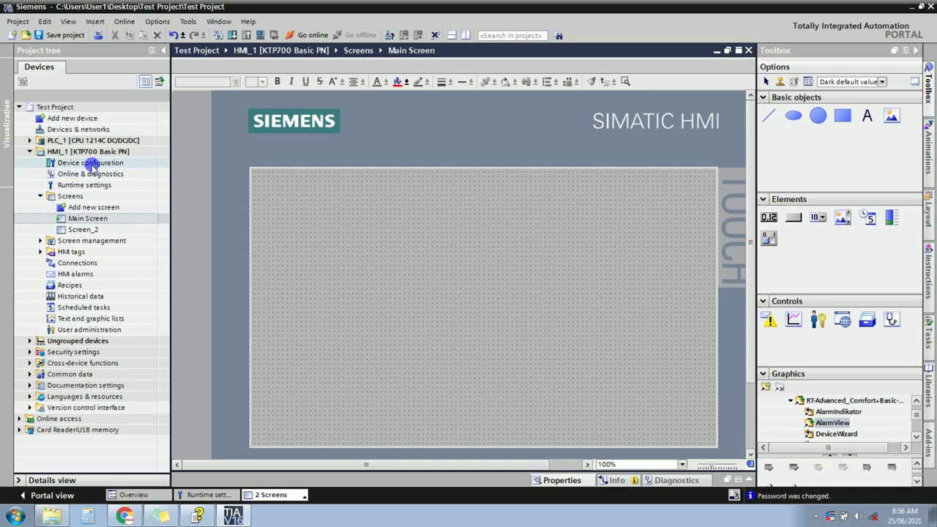
Open HMI_1's Runtime settings and check the General start screen value.
{"action": "left_click", "coordinate": [89, 186]}
{"action": "double_click", "coordinate": [89, 186]}
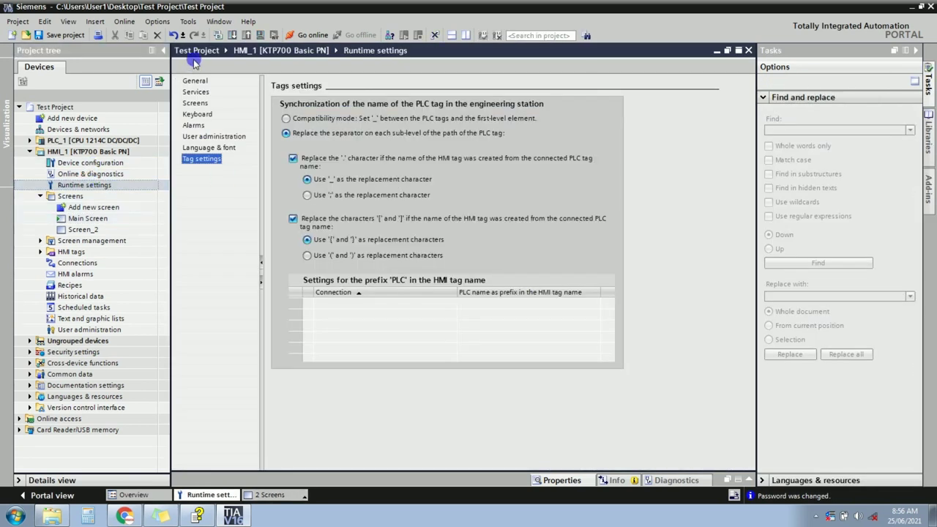
{"action": "left_click", "coordinate": [193, 84]}
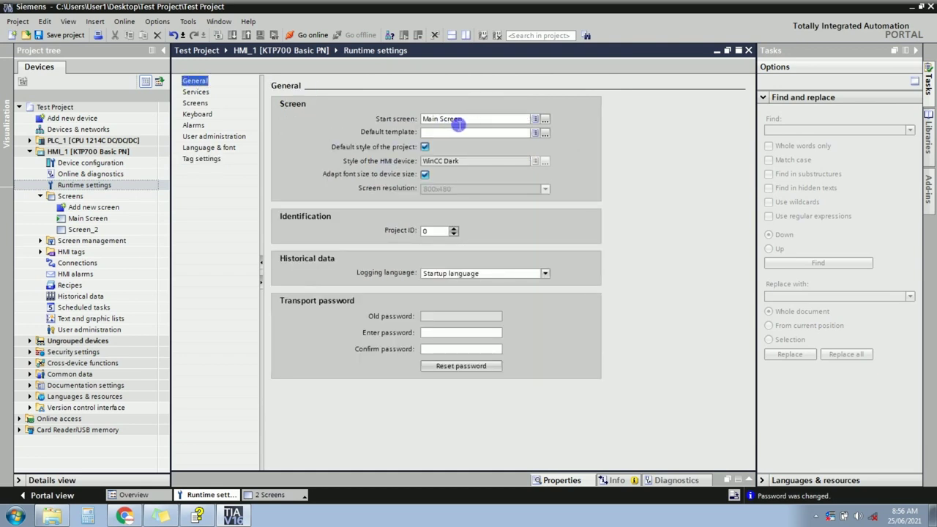
{"action": "left_click", "coordinate": [439, 120]}
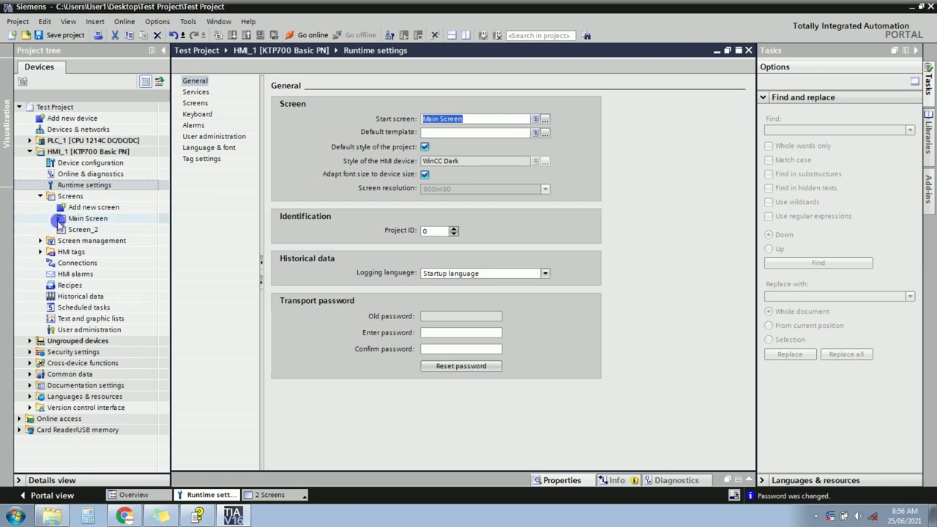
Define Screen_2 as the HMI start screen.
{"action": "left_click", "coordinate": [80, 218]}
{"action": "left_click_drag", "start_coordinate": [60, 220], "coordinate": [78, 232]}
{"action": "left_click", "coordinate": [78, 232]}
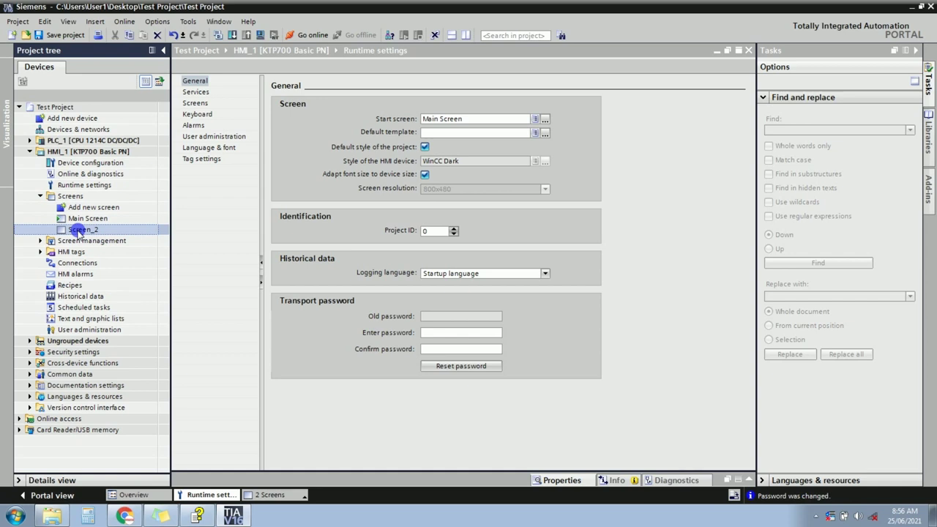
{"action": "right_click", "coordinate": [78, 233]}
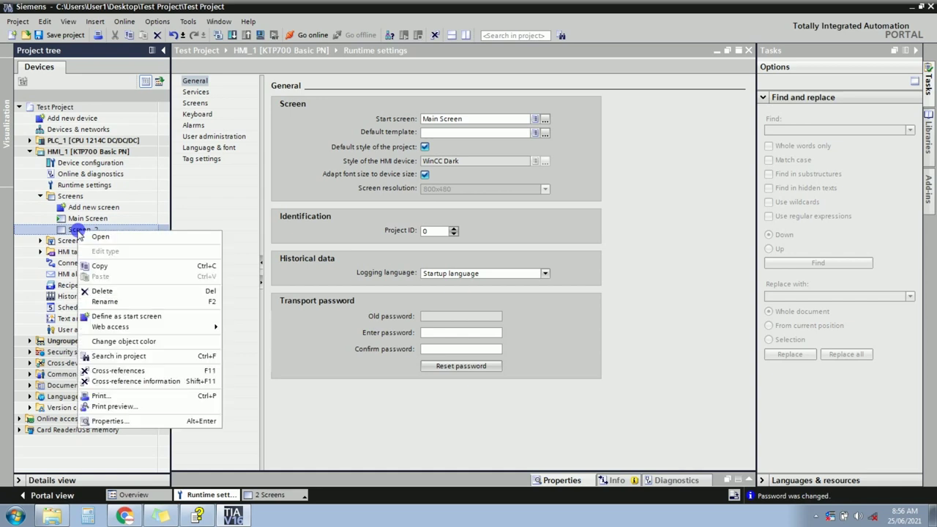
{"action": "left_click", "coordinate": [124, 318]}
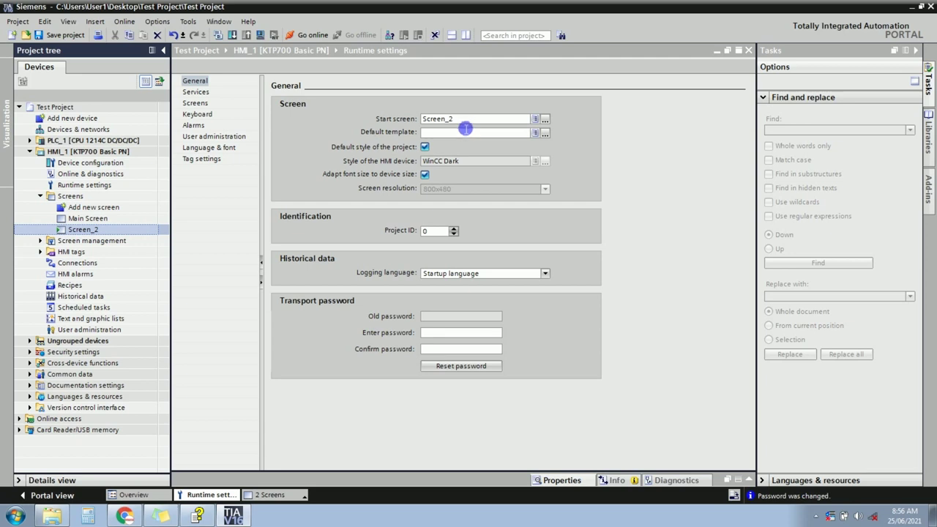
{"action": "left_click", "coordinate": [466, 123]}
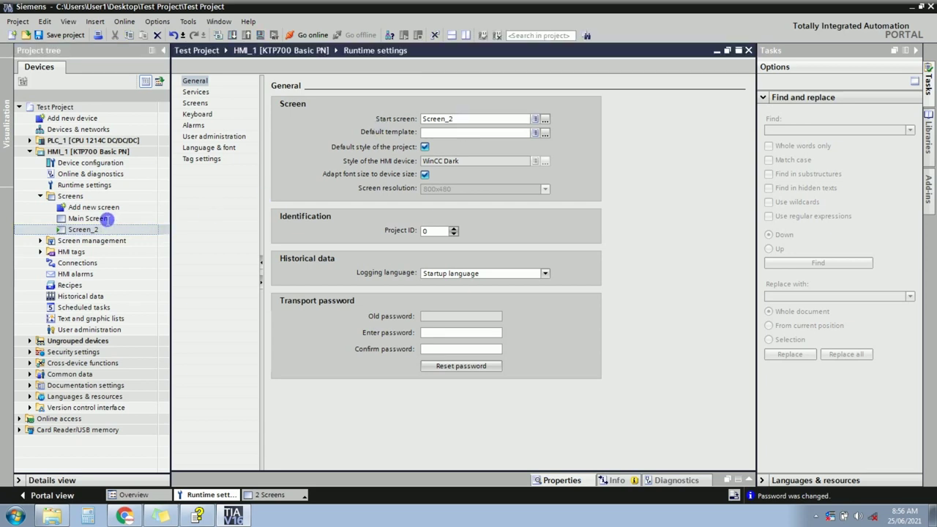
Define Main Screen as the start screen instead and reopen it for editing.
{"action": "left_click", "coordinate": [101, 219]}
{"action": "right_click", "coordinate": [102, 219]}
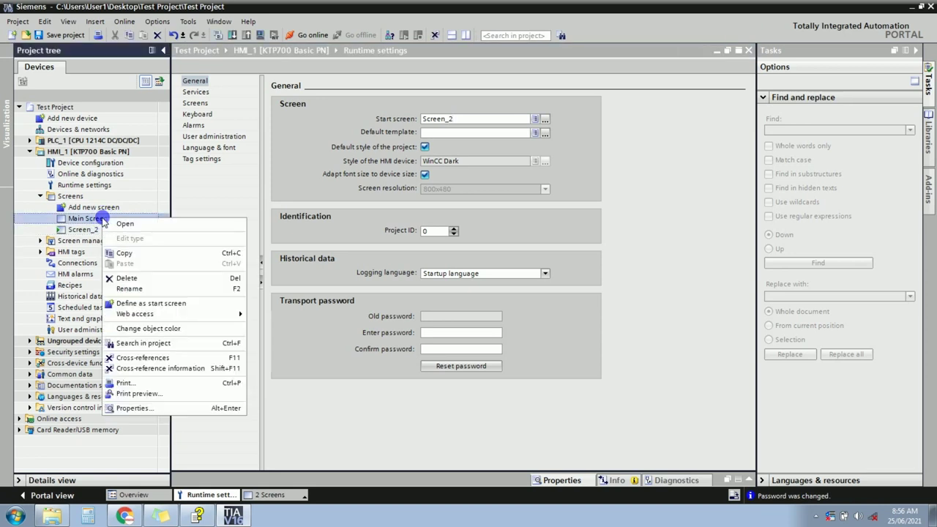
{"action": "left_click", "coordinate": [149, 303]}
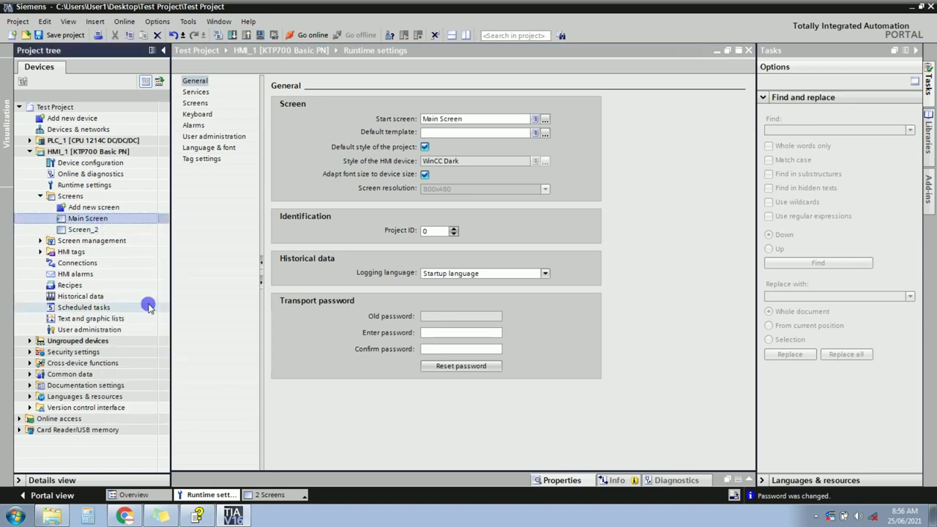
{"action": "double_click", "coordinate": [116, 221]}
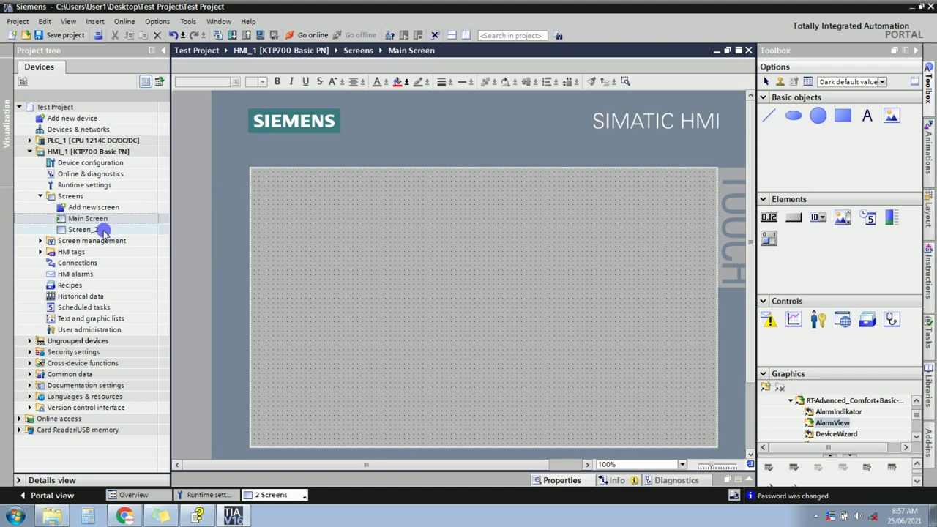
Copy and paste Screen_2, creating a duplicate named Screen_1.
{"action": "left_click", "coordinate": [103, 230]}
{"action": "double_click", "coordinate": [102, 231]}
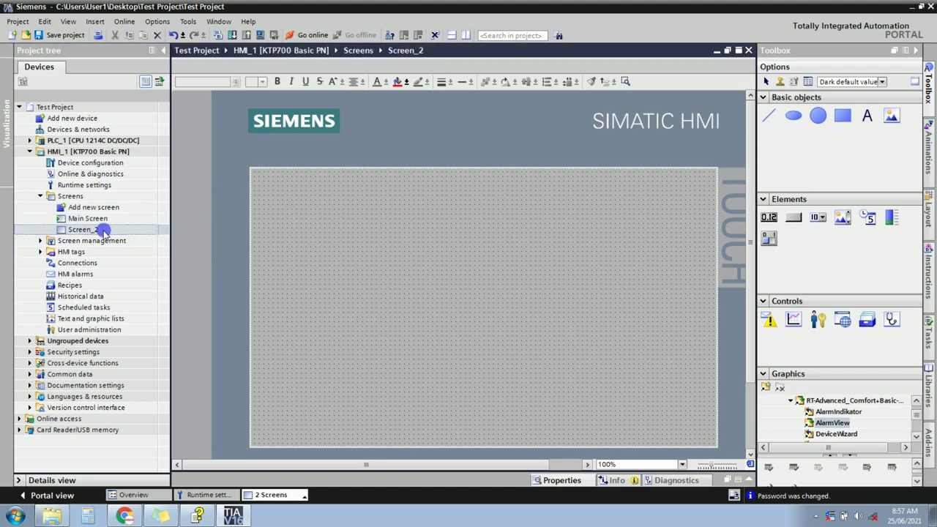
{"action": "right_click", "coordinate": [102, 230]}
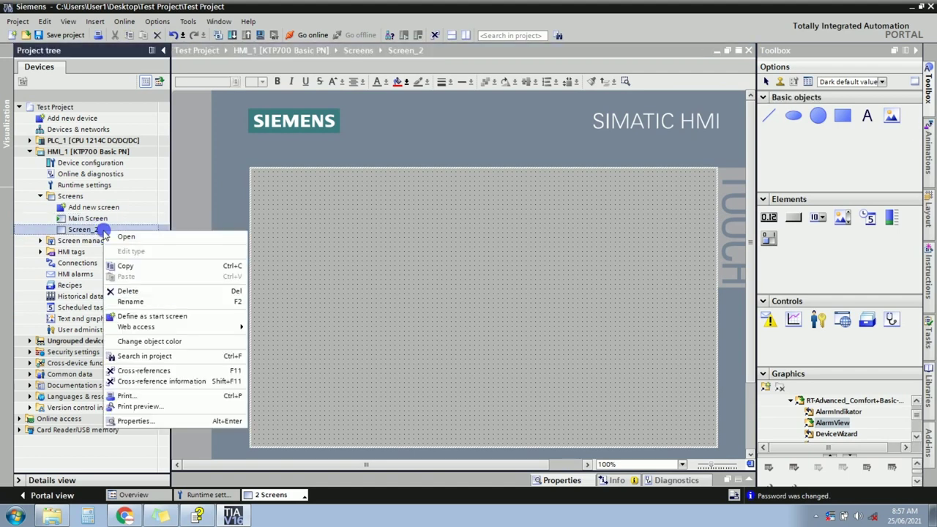
{"action": "left_click", "coordinate": [126, 266]}
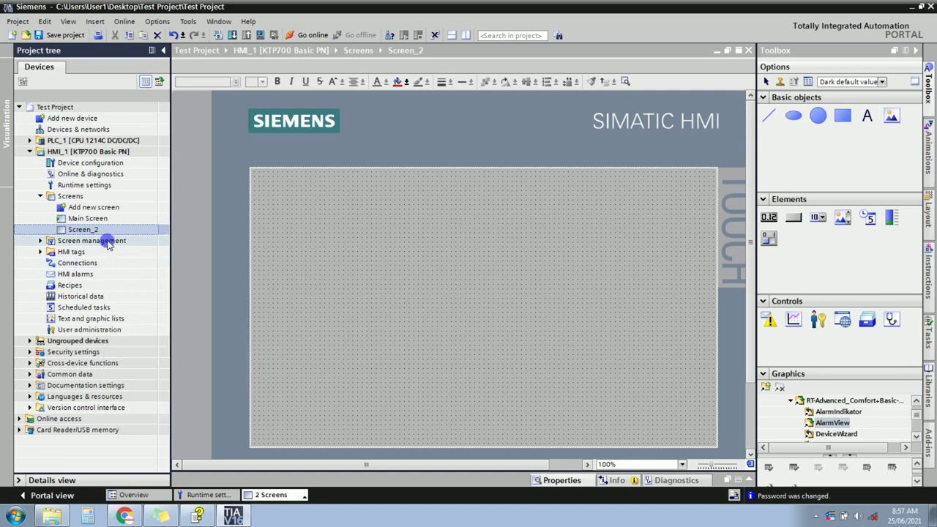
{"action": "right_click", "coordinate": [104, 230]}
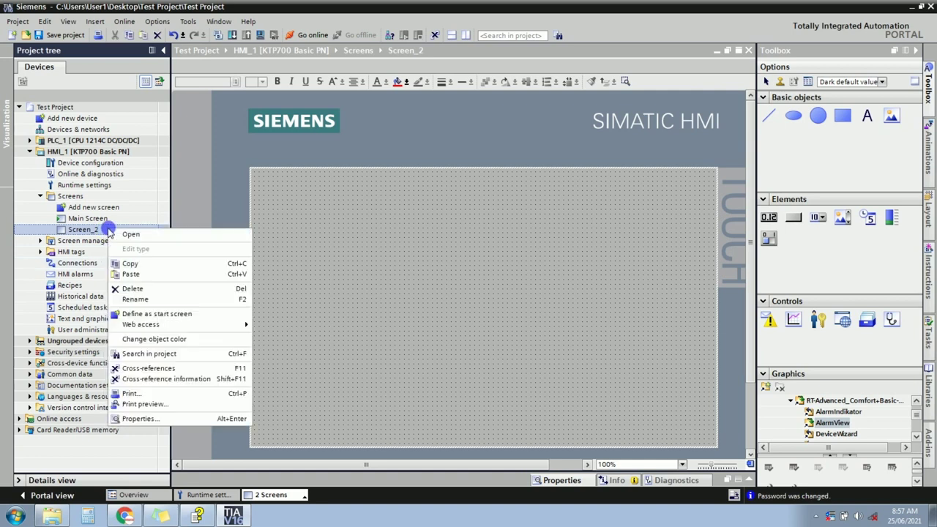
{"action": "left_click", "coordinate": [129, 274]}
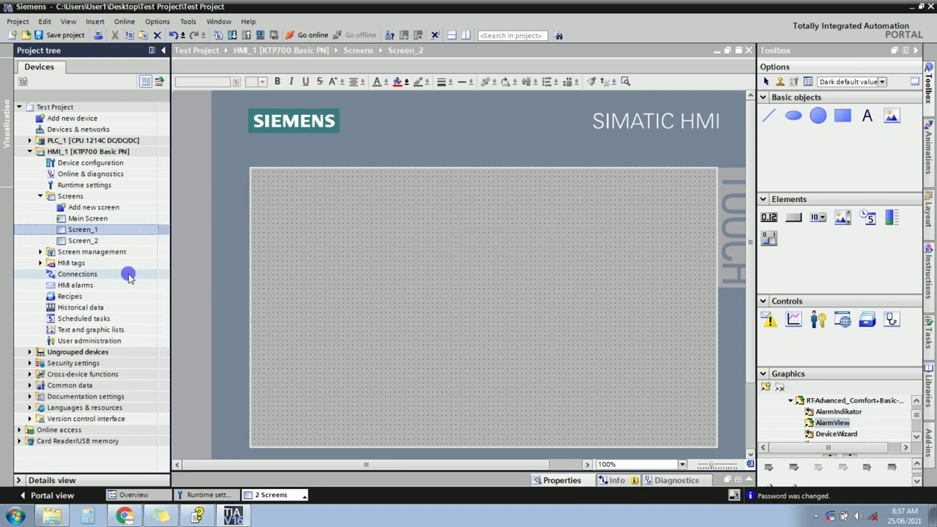
Check the screen list (Main Screen, Screen_1, Screen_2) and reopen Main Screen.
{"action": "left_click", "coordinate": [105, 239]}
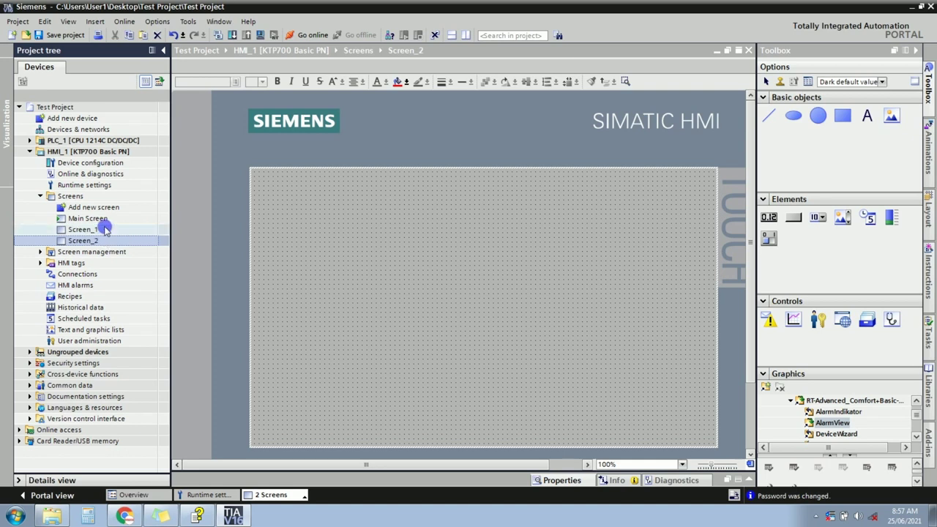
{"action": "left_click", "coordinate": [105, 229]}
{"action": "left_click", "coordinate": [105, 240]}
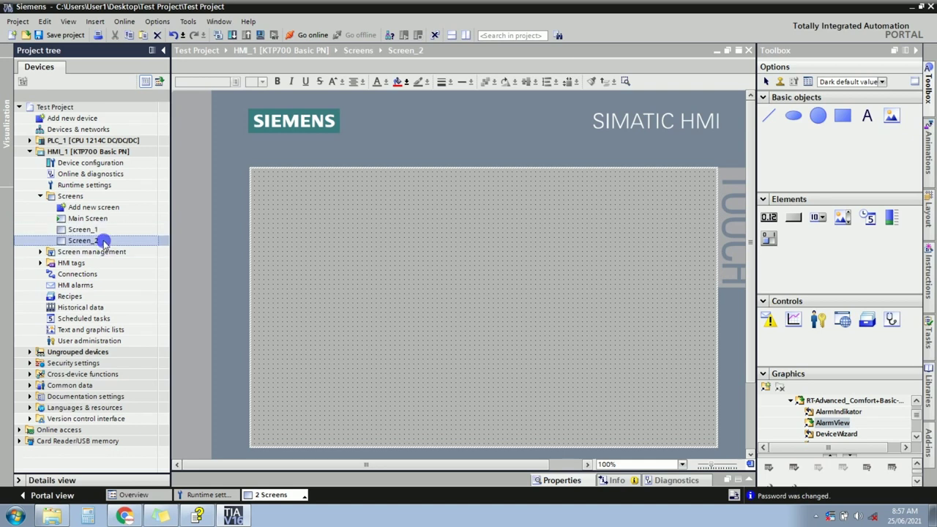
{"action": "left_click", "coordinate": [104, 218]}
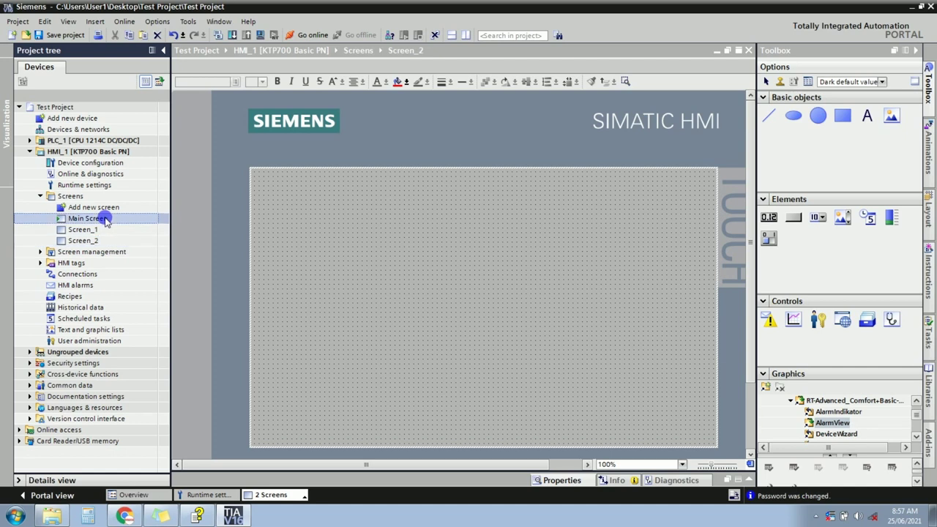
{"action": "left_click", "coordinate": [105, 229]}
{"action": "left_click", "coordinate": [104, 240]}
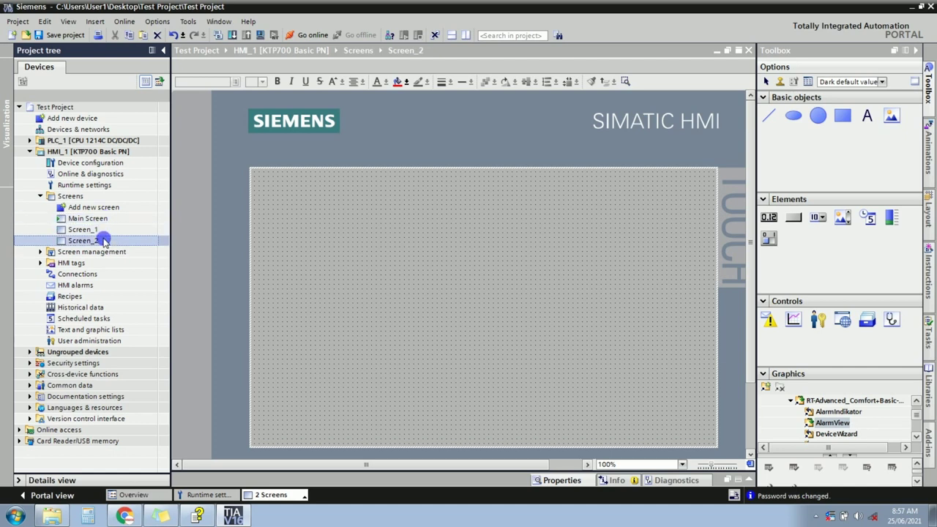
{"action": "double_click", "coordinate": [105, 220]}
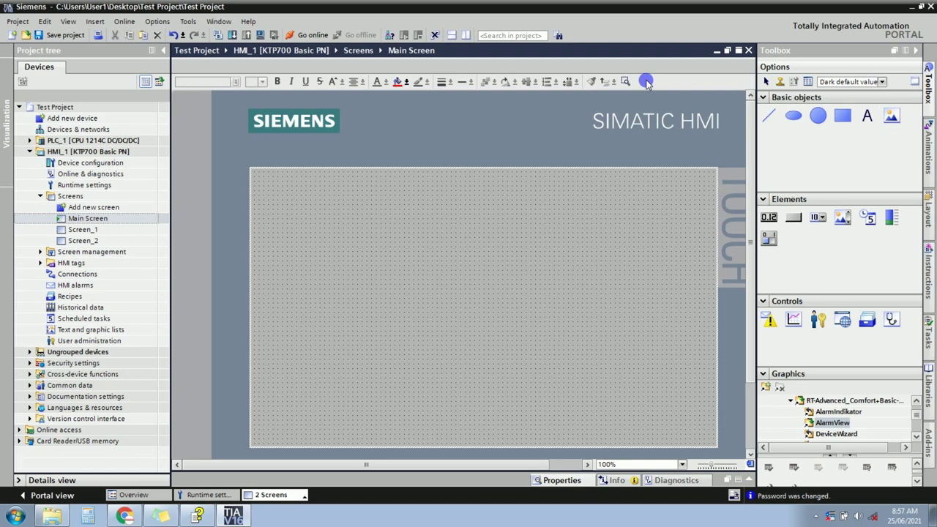
Try the ellipse, IO field and rectangle tools, then cancel the active tool.
{"action": "left_click", "coordinate": [793, 115]}
{"action": "left_click", "coordinate": [817, 215]}
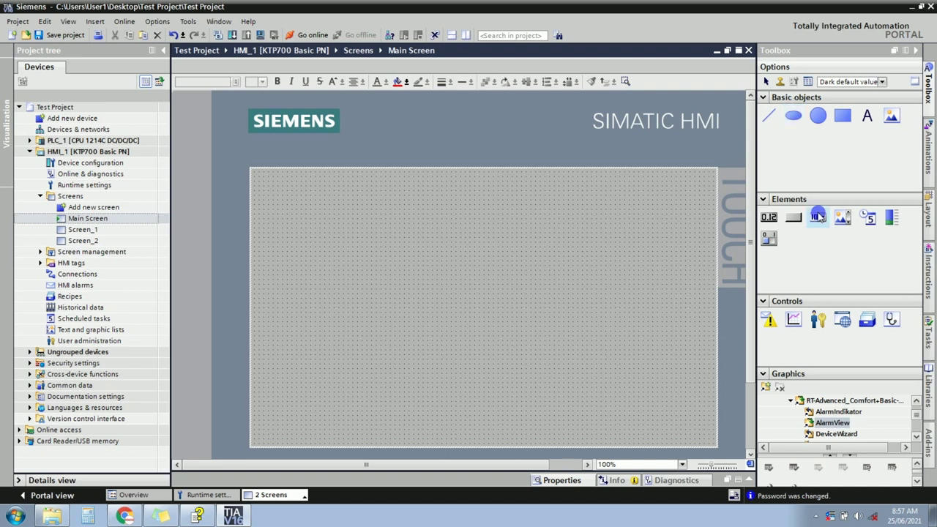
{"action": "left_click", "coordinate": [779, 191]}
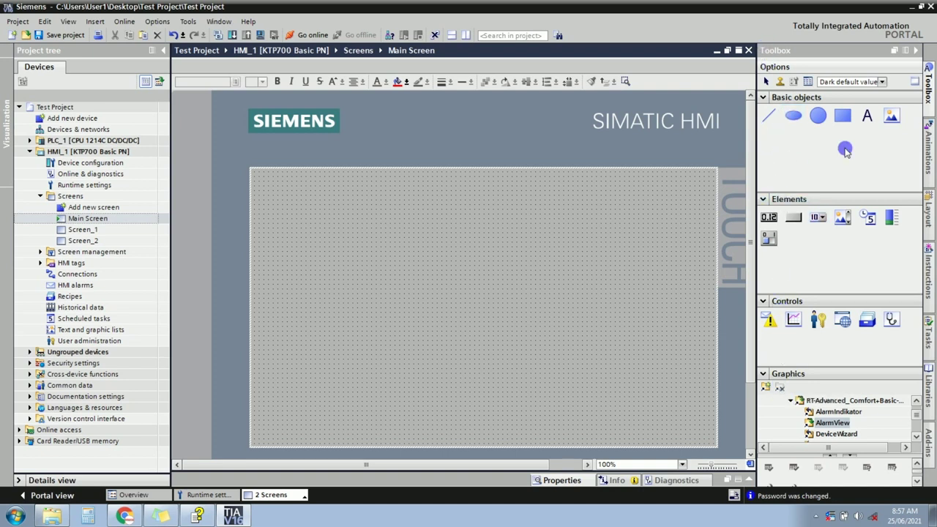
{"action": "left_click", "coordinate": [842, 115]}
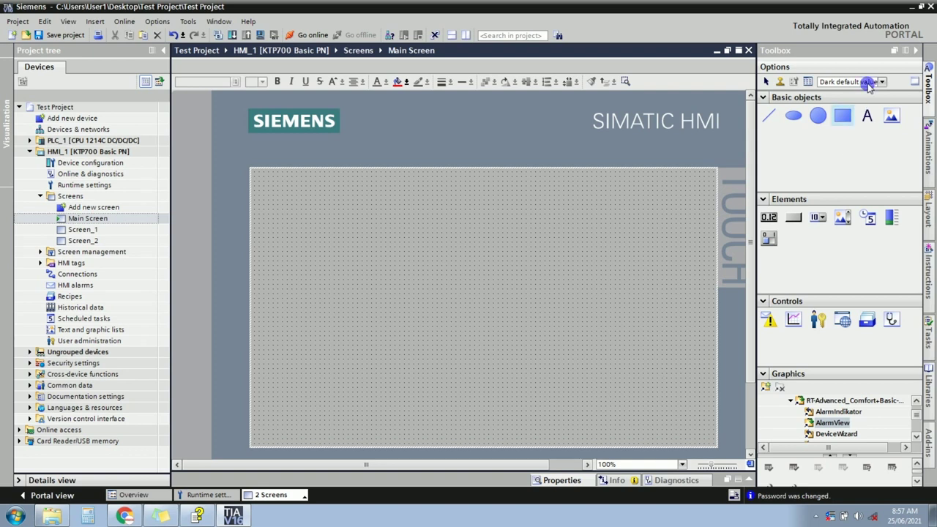
{"action": "key", "text": "Escape"}
Hide and restore the Toolbox, then re-expand Basic objects, Elements, Controls and Graphics.
{"action": "left_click", "coordinate": [914, 53]}
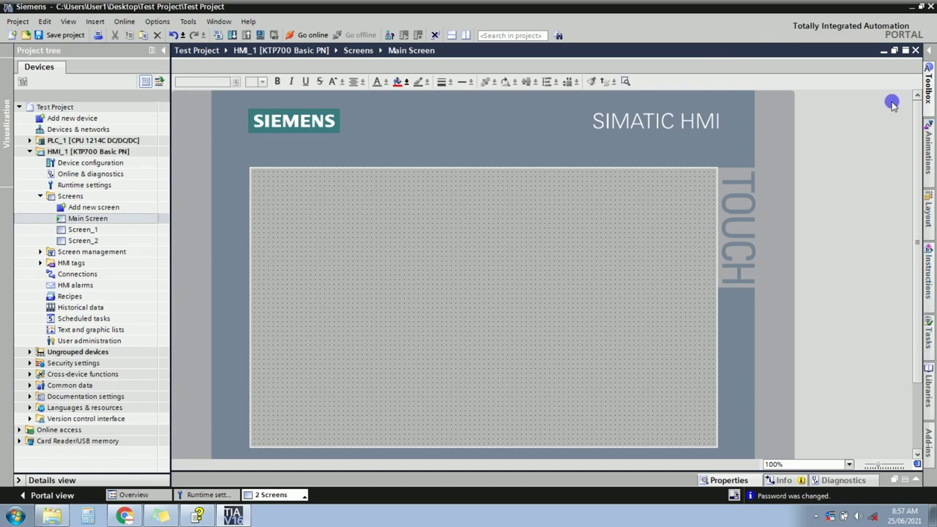
{"action": "left_click", "coordinate": [927, 73]}
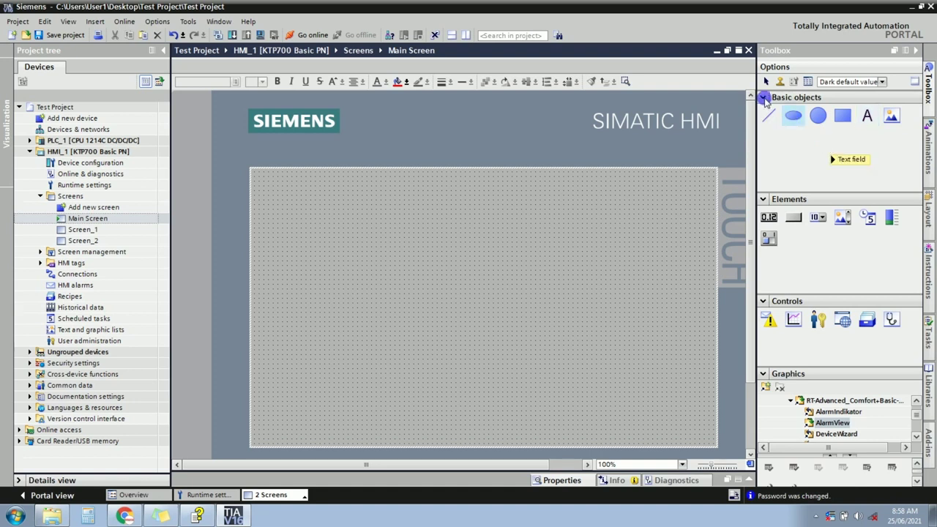
{"action": "left_click", "coordinate": [764, 99]}
{"action": "left_click", "coordinate": [763, 114]}
{"action": "left_click", "coordinate": [763, 126]}
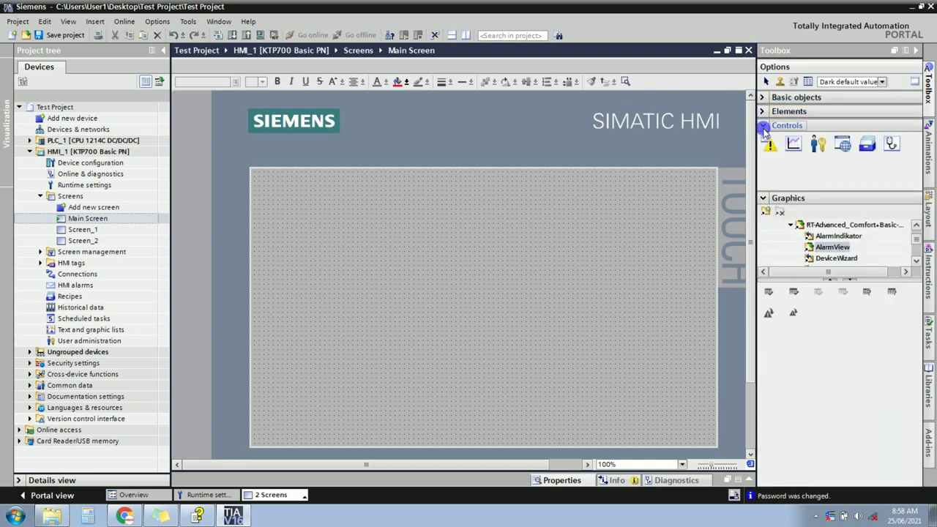
{"action": "left_click", "coordinate": [763, 140]}
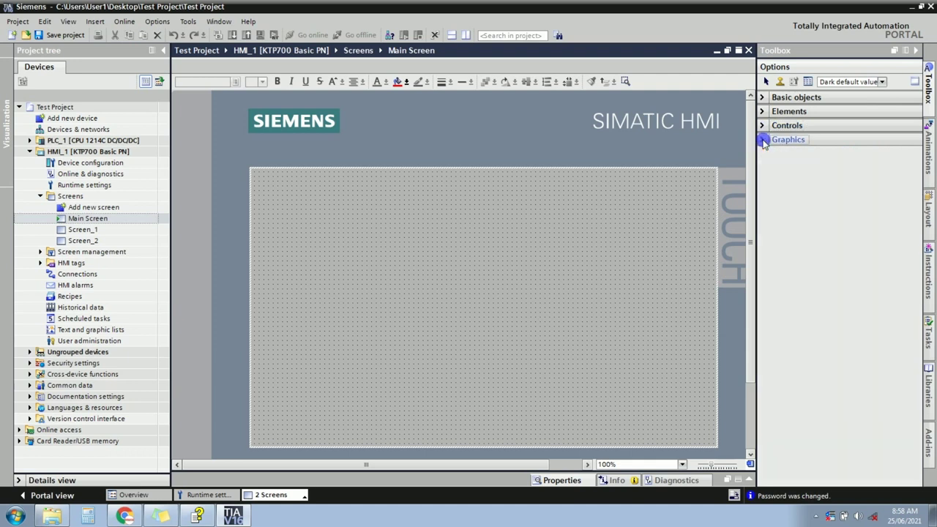
{"action": "left_click", "coordinate": [763, 98]}
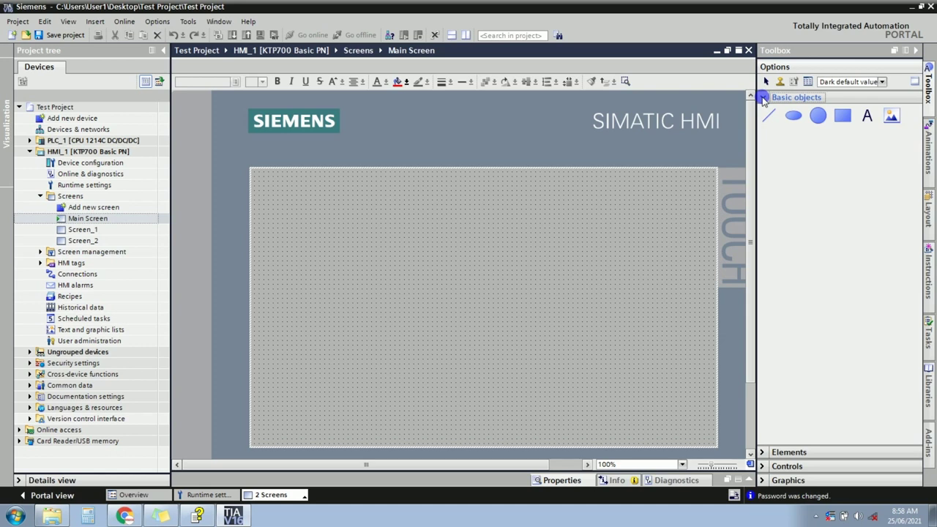
{"action": "left_click", "coordinate": [763, 452]}
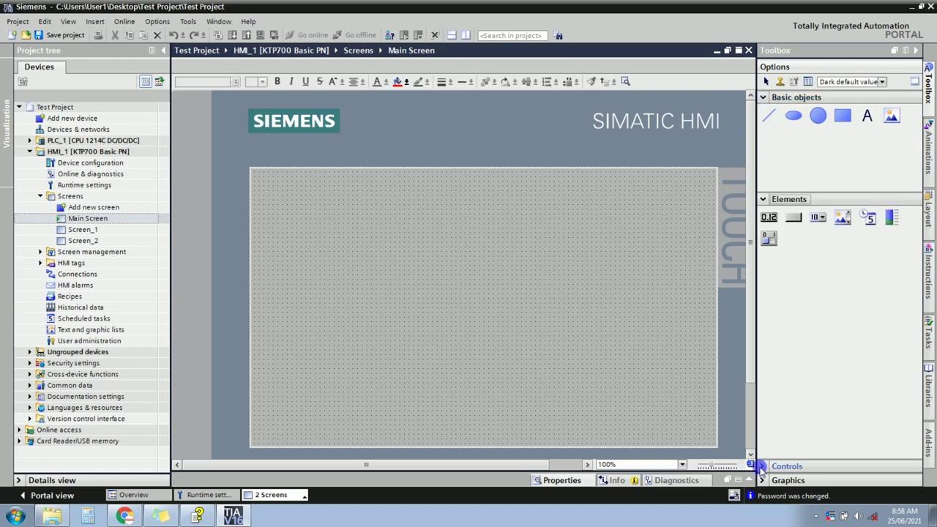
{"action": "left_click", "coordinate": [761, 465]}
{"action": "left_click", "coordinate": [762, 480]}
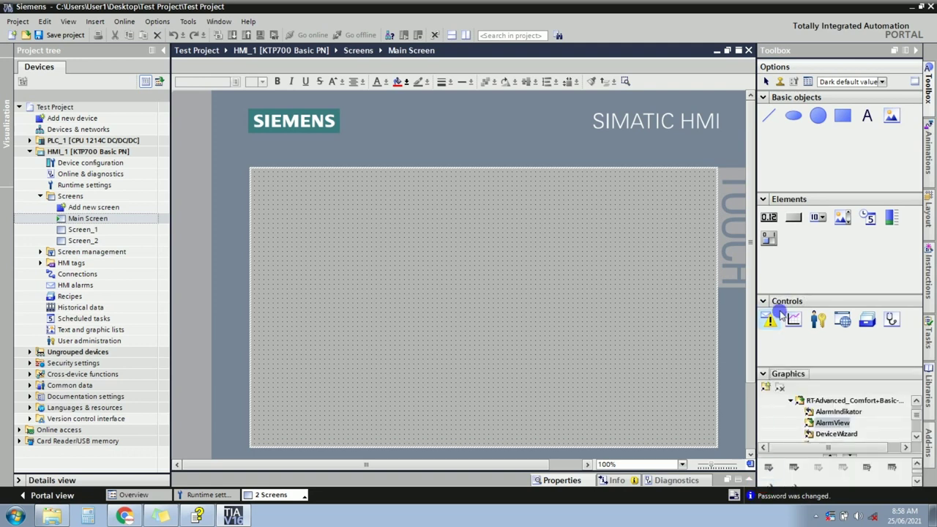
Cycle through the ellipse, line, circle, rectangle, text and graphic view basic objects.
{"action": "left_click", "coordinate": [793, 115]}
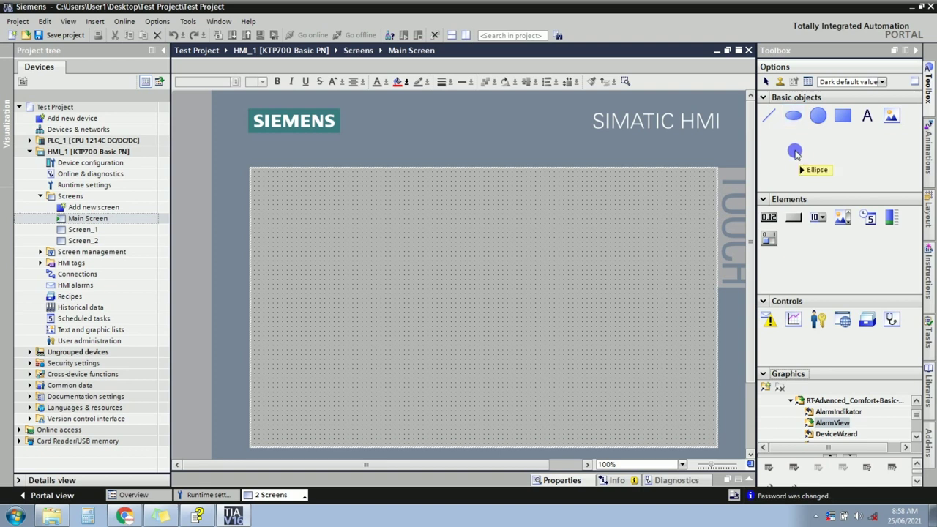
{"action": "left_click", "coordinate": [770, 119]}
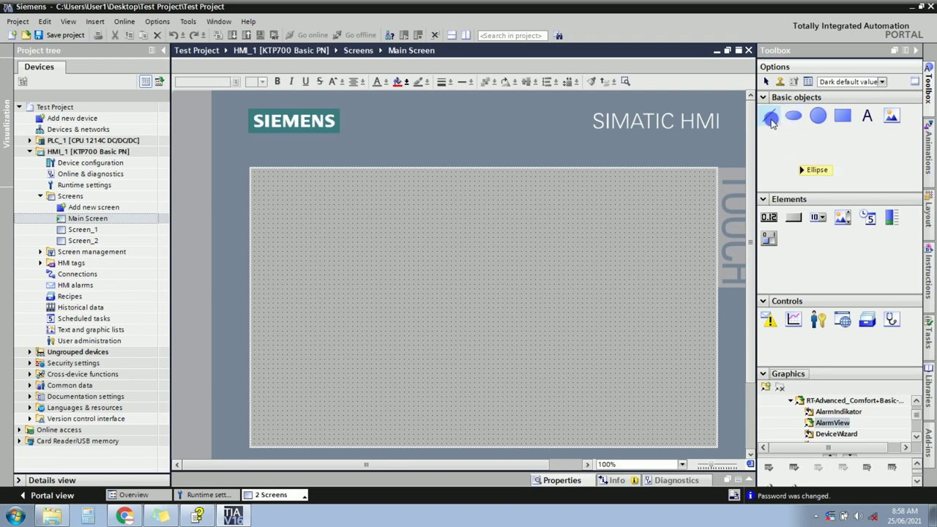
{"action": "left_click", "coordinate": [823, 123]}
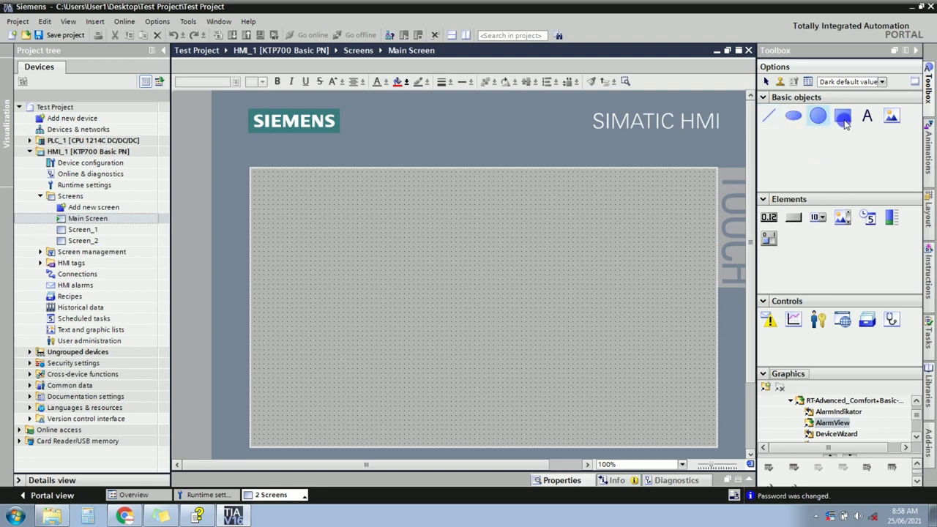
{"action": "left_click", "coordinate": [843, 123]}
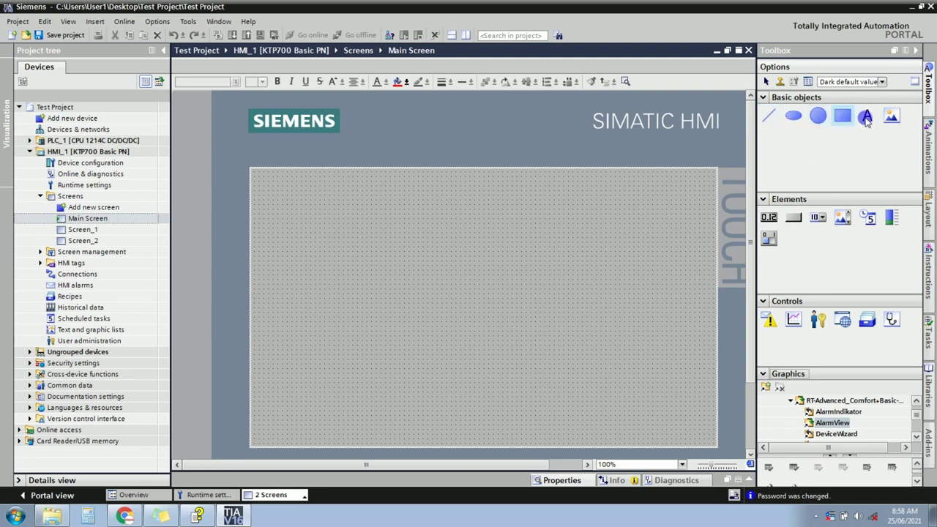
{"action": "left_click", "coordinate": [866, 122]}
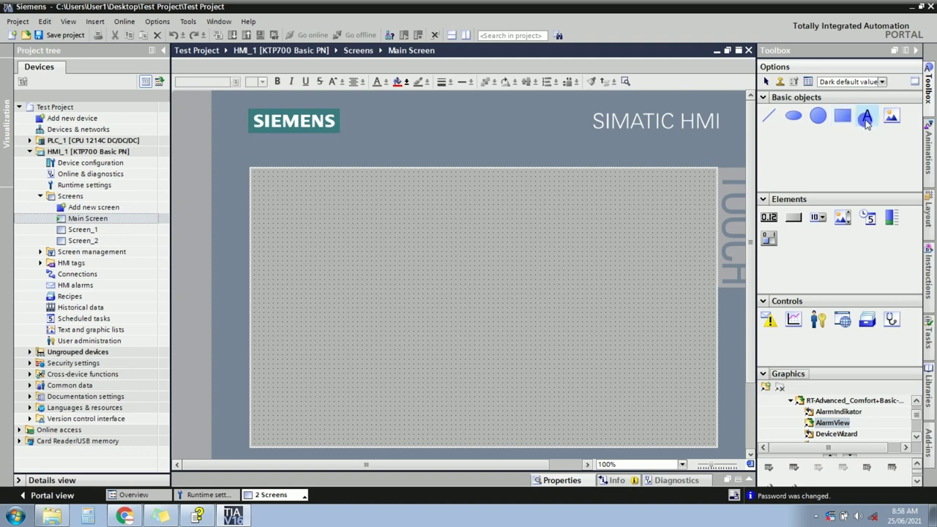
{"action": "left_click", "coordinate": [890, 121]}
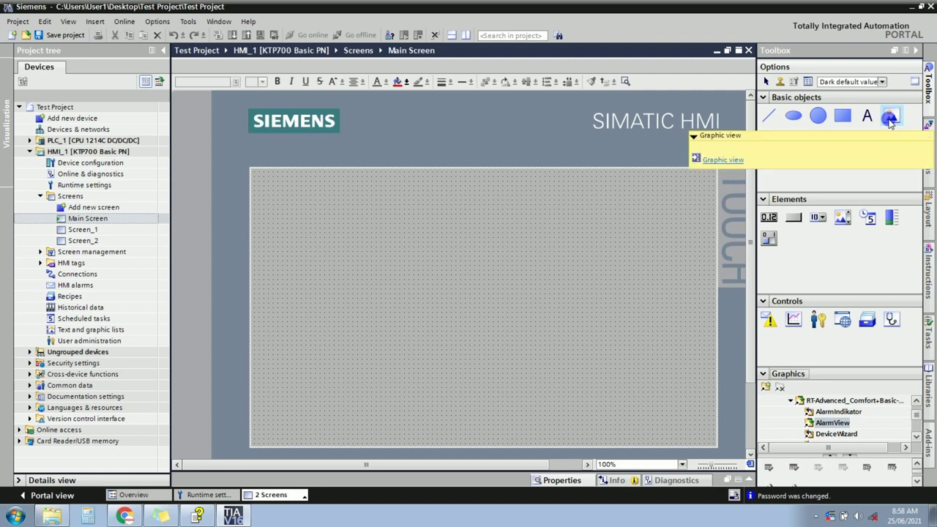
{"action": "left_click", "coordinate": [866, 117]}
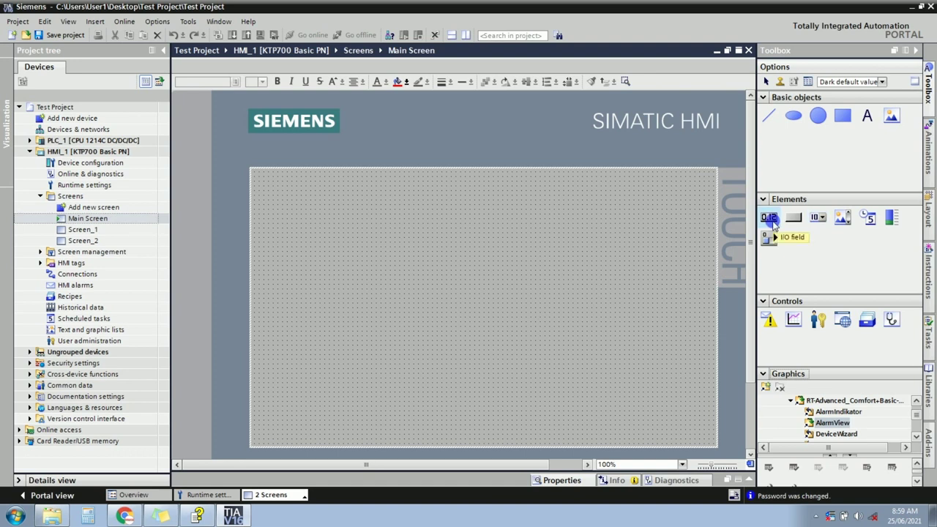
{"action": "mouse_move", "coordinate": [772, 222]}
{"action": "left_mouse_down"}
{"action": "mouse_move", "coordinate": [712, 188]}
{"action": "mouse_move", "coordinate": [555, 219]}
{"action": "left_mouse_up"}
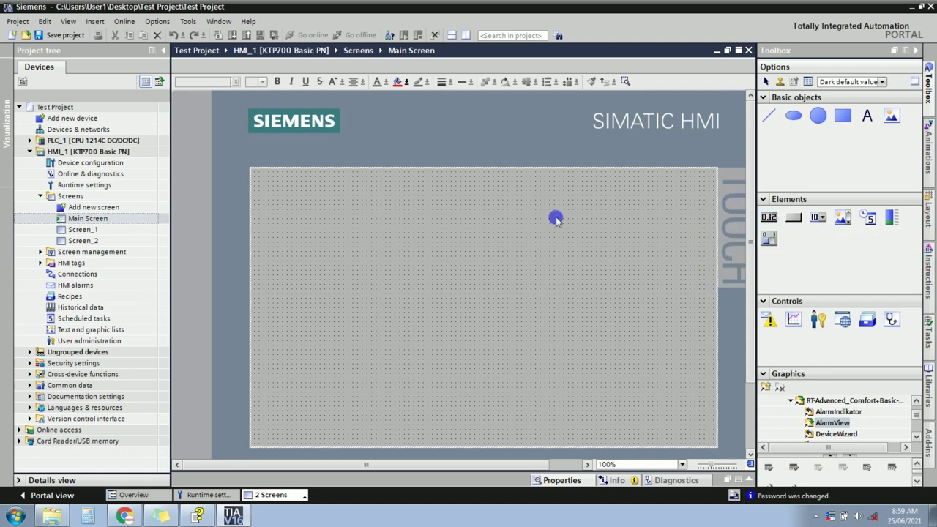
Open Main Screen's properties in the inspector window.
{"action": "right_click", "coordinate": [555, 219]}
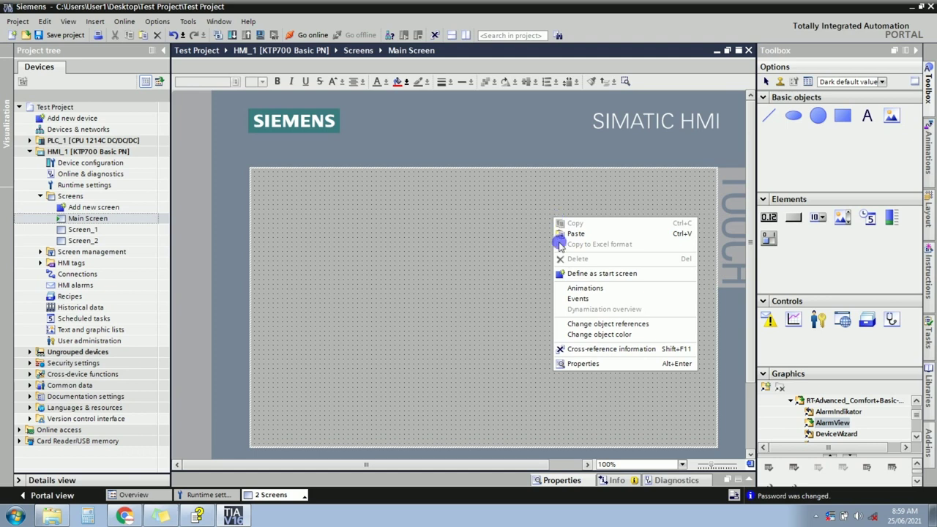
{"action": "left_click", "coordinate": [582, 364]}
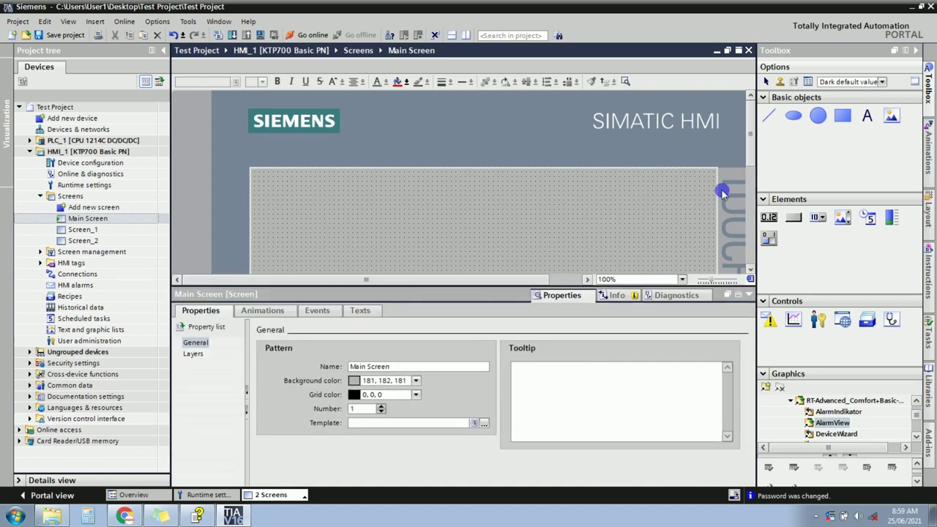
{"action": "scroll", "coordinate": [752, 134], "scroll_direction": "down", "scroll_amount": 2}
{"action": "left_click_drag", "start_coordinate": [752, 134], "coordinate": [752, 154]}
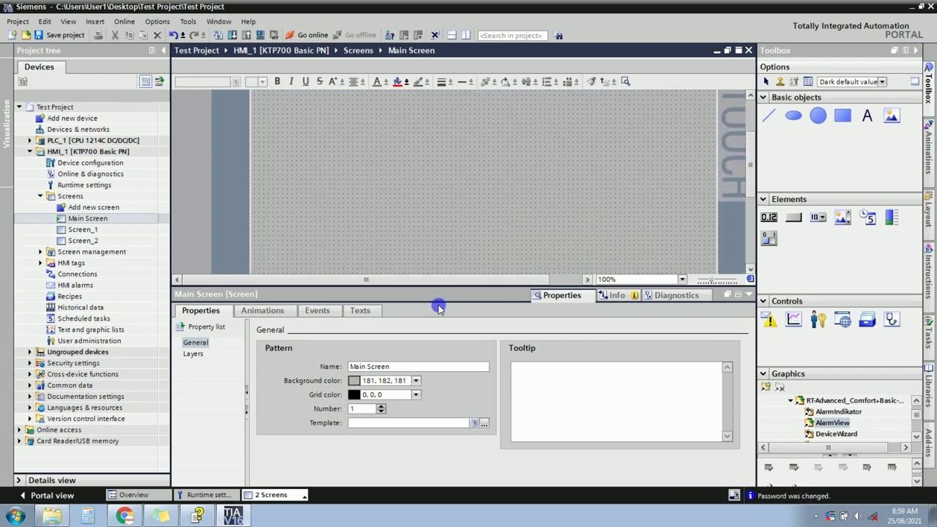
Try blue, light purple and grey backgrounds, settling on white (255, 255, 255).
{"action": "left_click", "coordinate": [414, 381]}
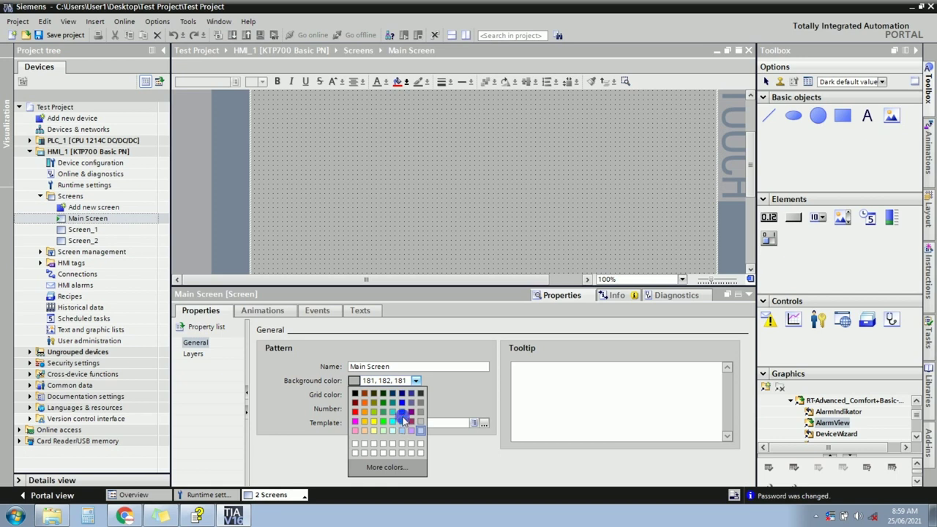
{"action": "left_click", "coordinate": [403, 413]}
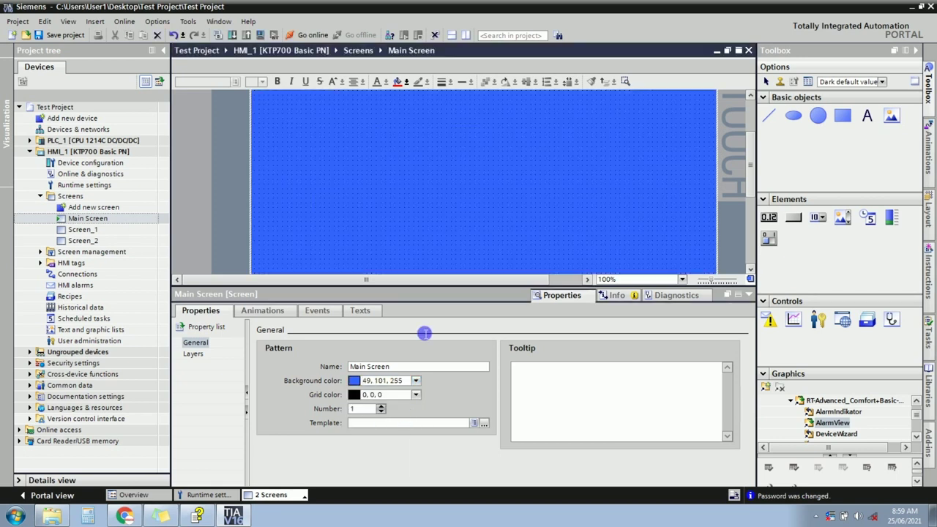
{"action": "left_click", "coordinate": [415, 380]}
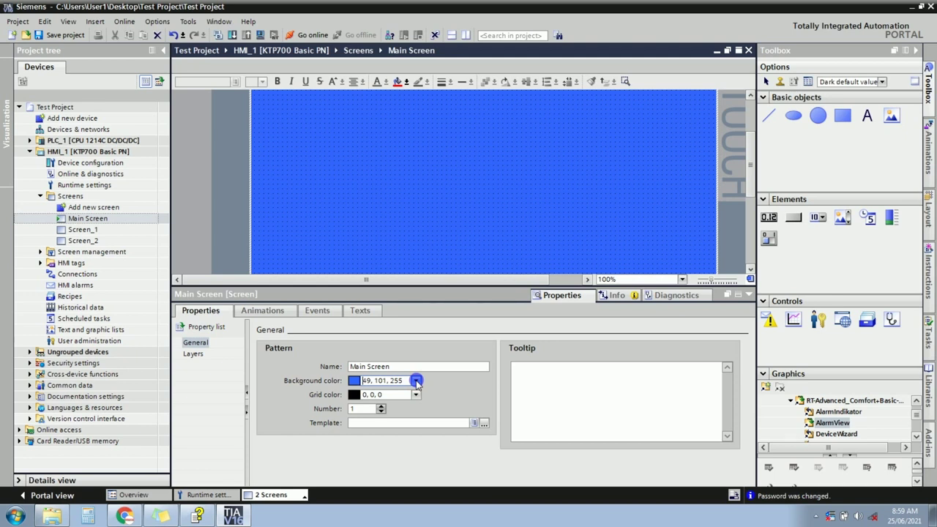
{"action": "left_click", "coordinate": [415, 381]}
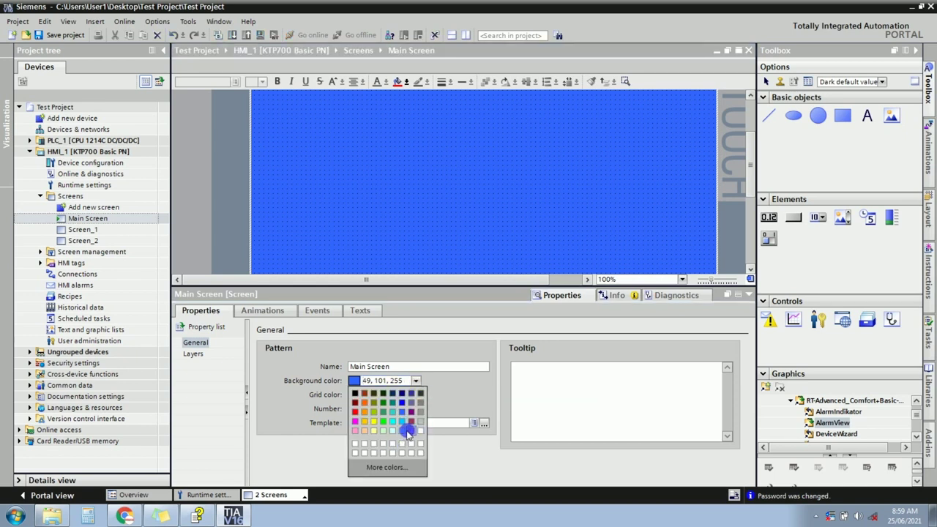
{"action": "left_click", "coordinate": [407, 432]}
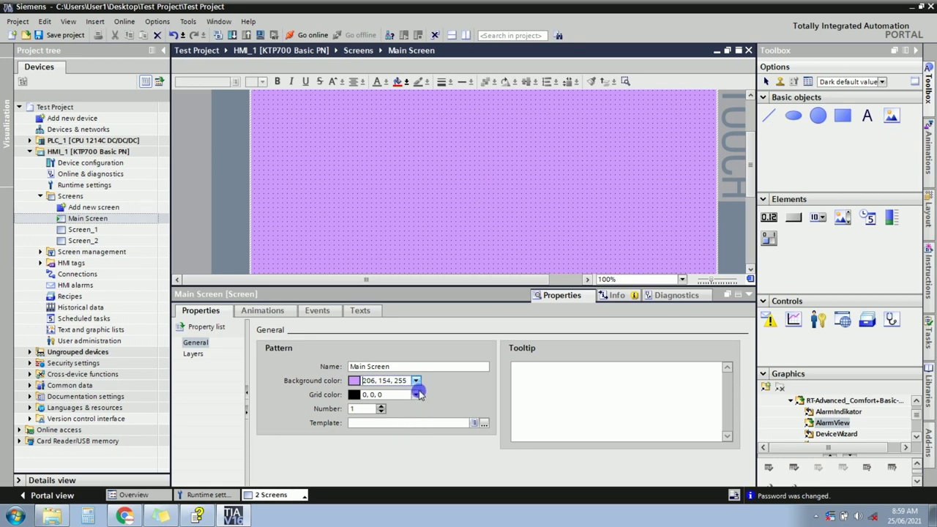
{"action": "left_click", "coordinate": [416, 382]}
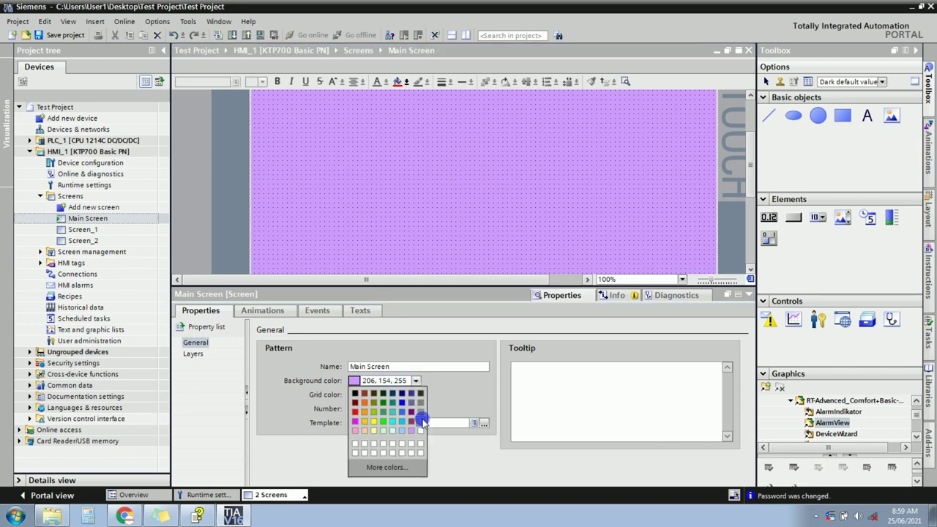
{"action": "left_click", "coordinate": [421, 421]}
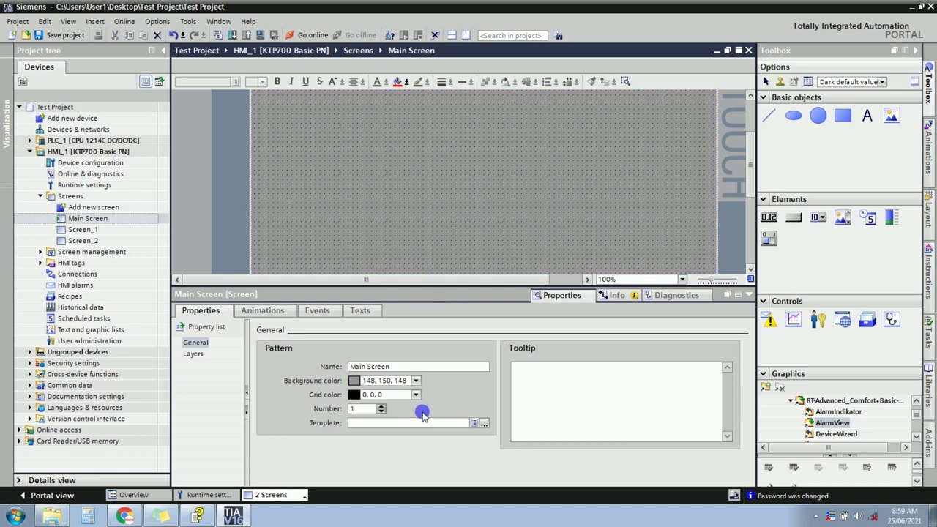
{"action": "left_click", "coordinate": [415, 382]}
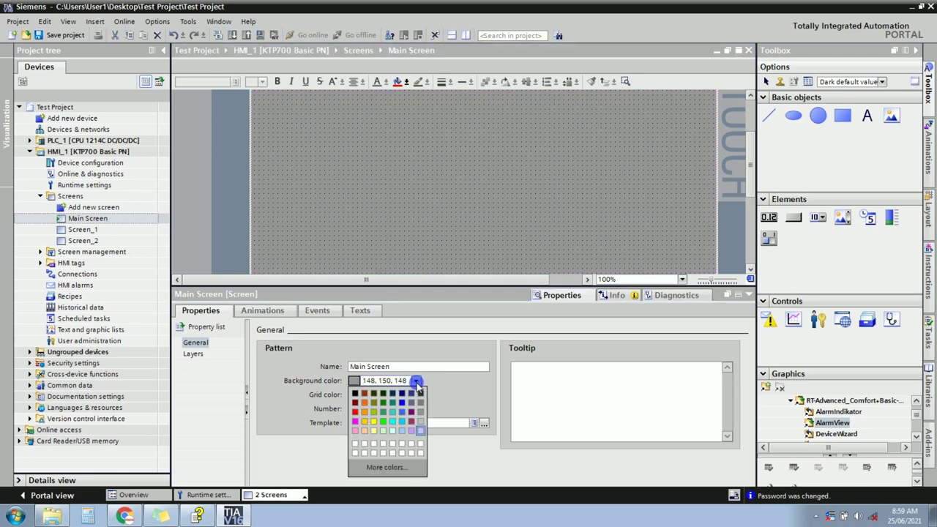
{"action": "left_click", "coordinate": [421, 431]}
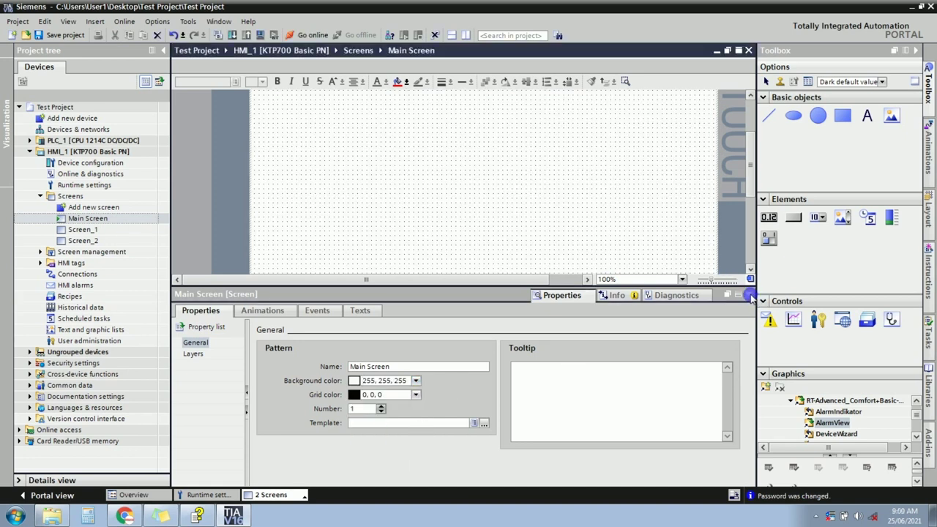
{"action": "left_click", "coordinate": [749, 295]}
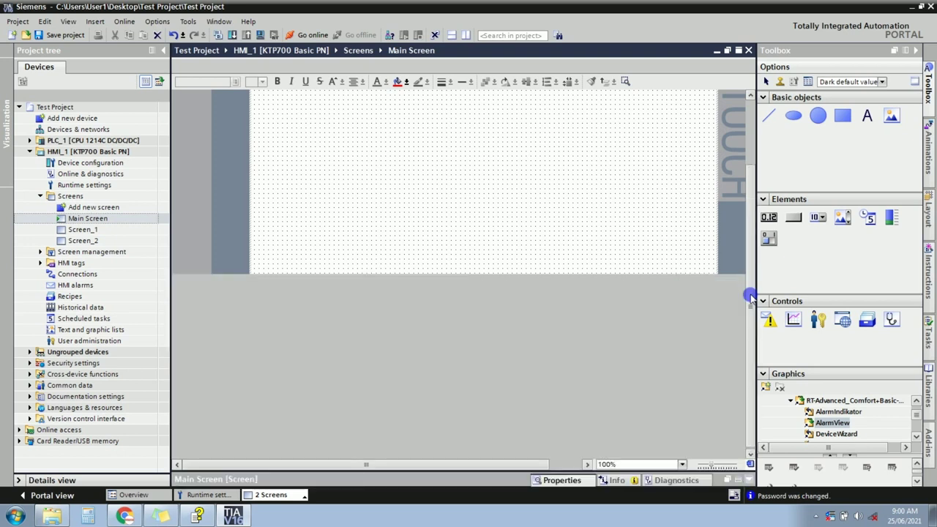
Drop a 'Text' field onto the top-left corner of Main Screen.
{"action": "left_click_drag", "start_coordinate": [748, 224], "coordinate": [749, 171]}
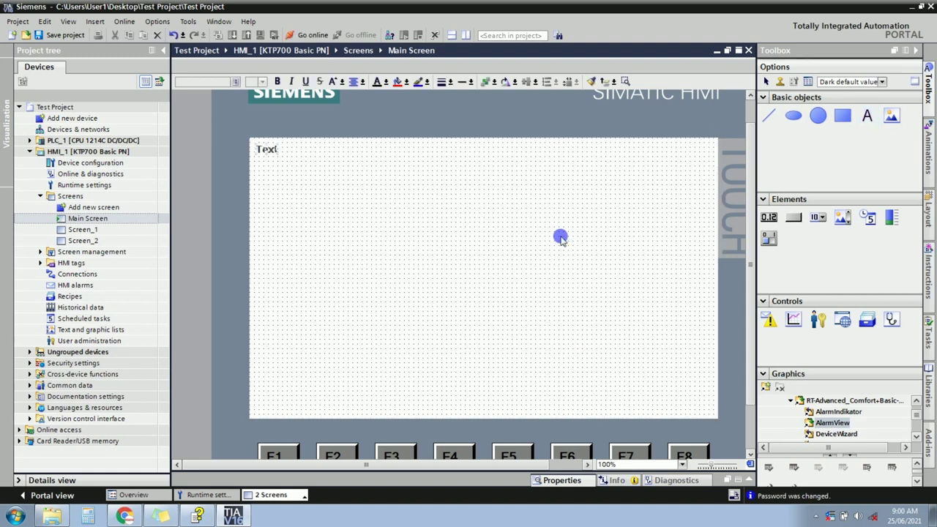
Change the text field to read 'Welcome Screen' and nudge it left to the top centre.
{"action": "left_click", "coordinate": [443, 194]}
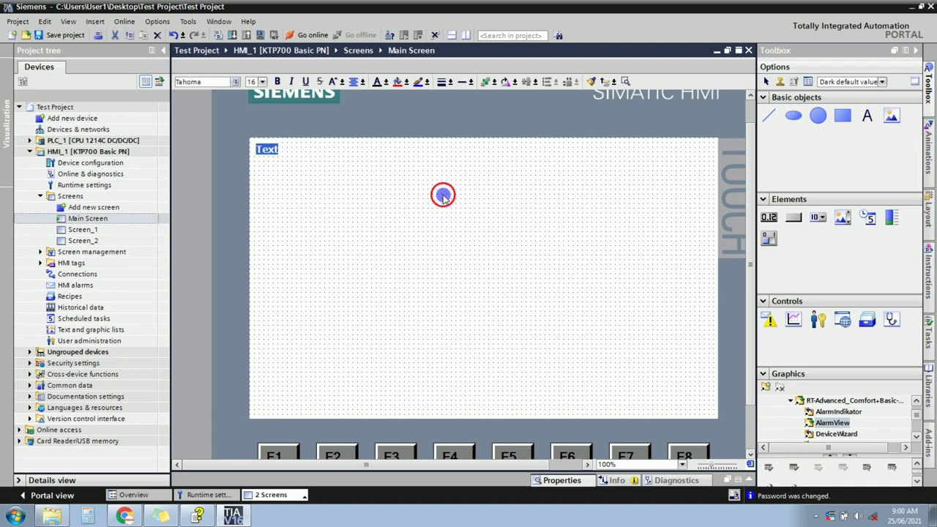
{"action": "left_click", "coordinate": [267, 151]}
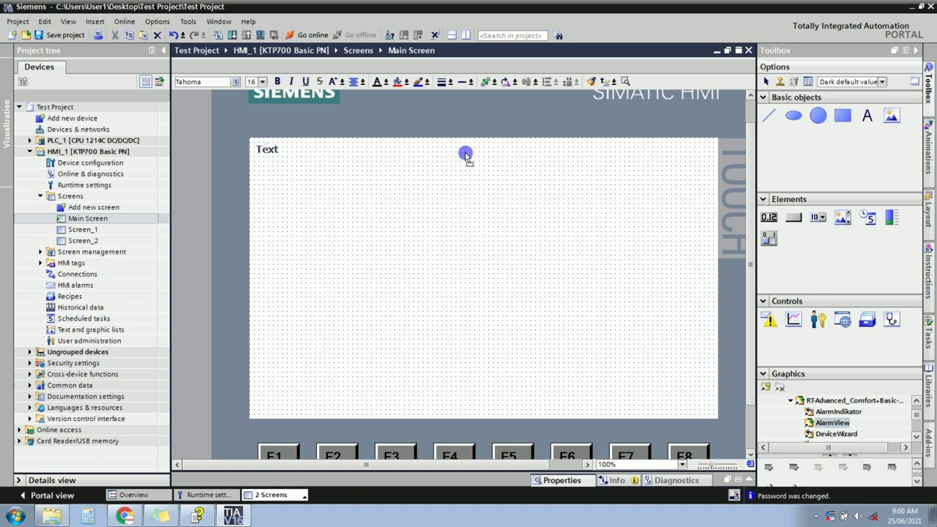
{"action": "left_click_drag", "start_coordinate": [467, 156], "coordinate": [467, 152]}
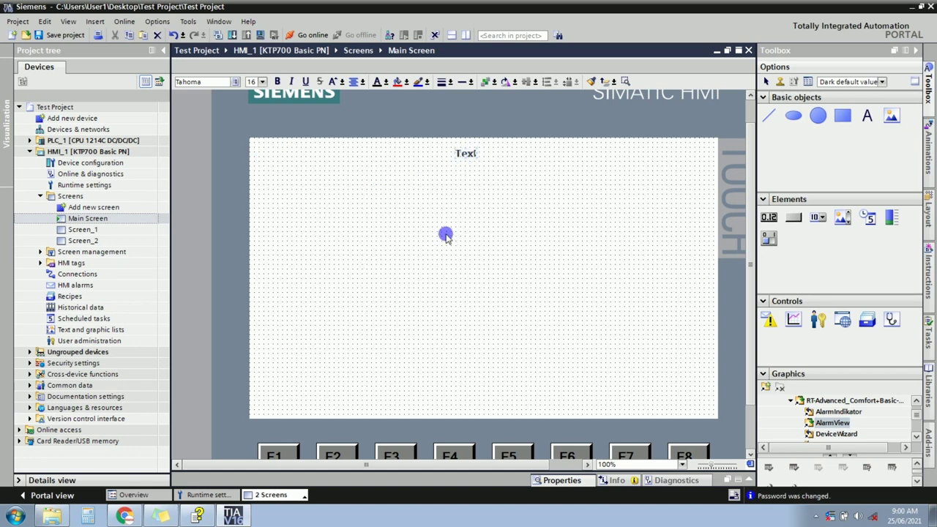
{"action": "double_click", "coordinate": [475, 159]}
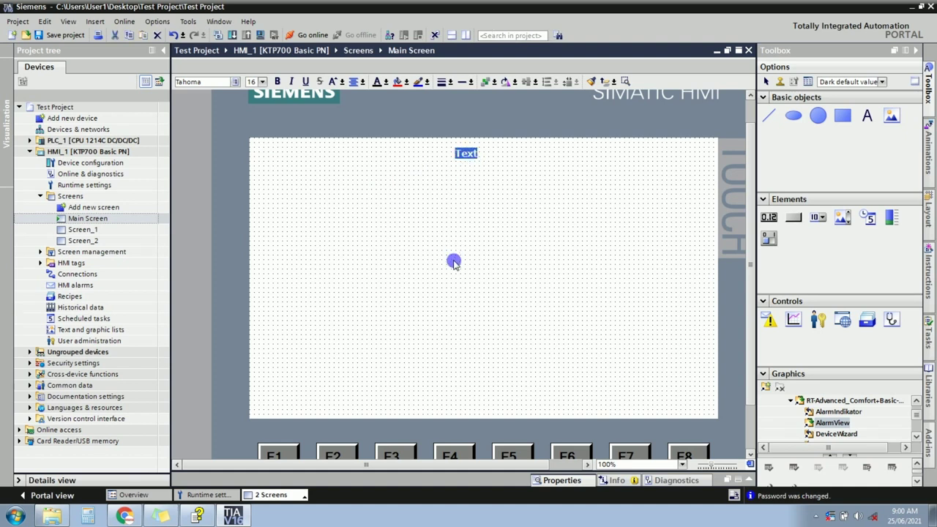
{"action": "type", "text": "Welco"}
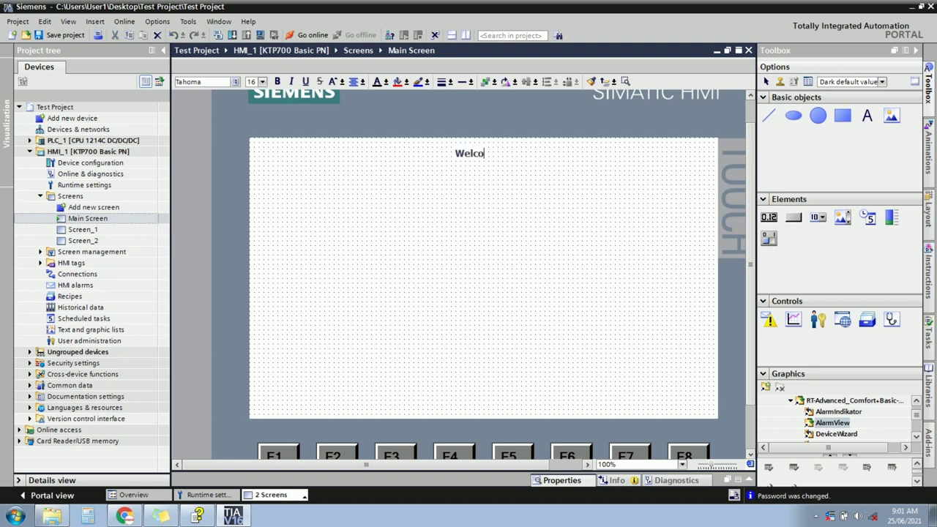
{"action": "type", "text": "me To In"}
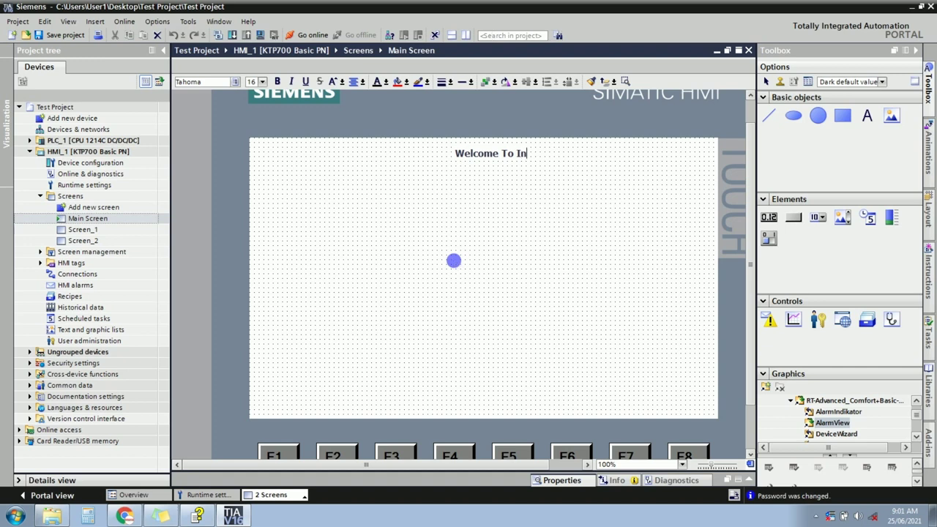
{"action": "key", "text": "BackSpace"}
{"action": "key", "text": "BackSpace"}
{"action": "key", "text": "BackSpace"}
{"action": "key", "text": "BackSpace"}
{"action": "type", "text": "Screen"}
{"action": "left_click_drag", "start_coordinate": [479, 161], "coordinate": [467, 158]}
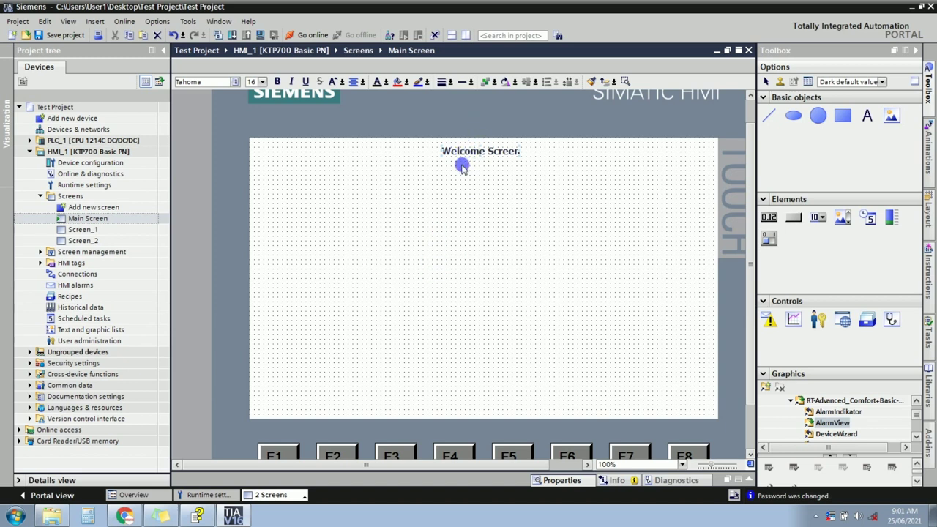
Set the Welcome Screen title's font size to 32.
{"action": "left_click", "coordinate": [262, 82]}
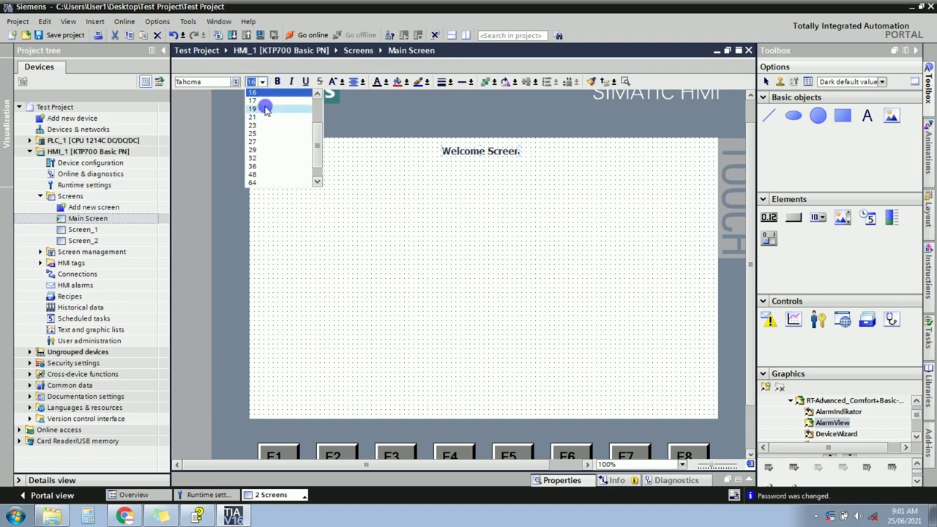
{"action": "left_click", "coordinate": [264, 108]}
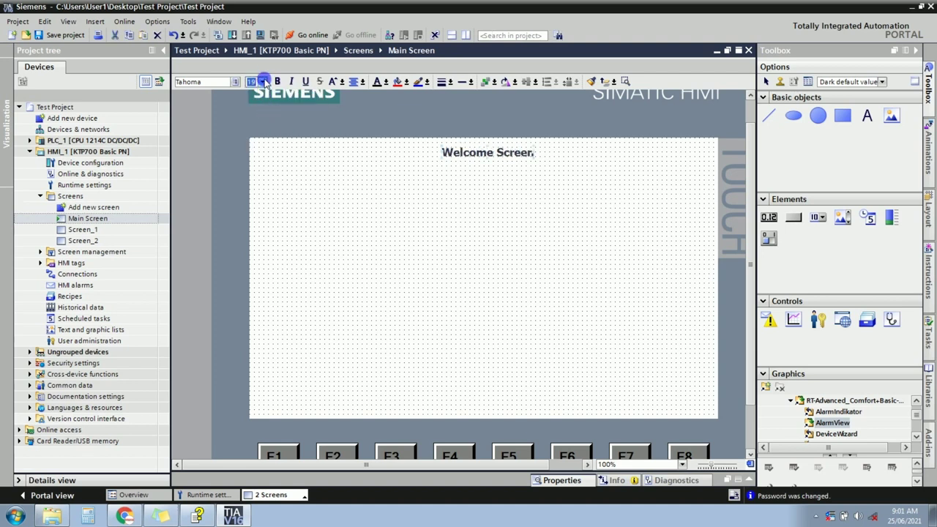
{"action": "left_click", "coordinate": [262, 82]}
{"action": "left_click", "coordinate": [261, 140]}
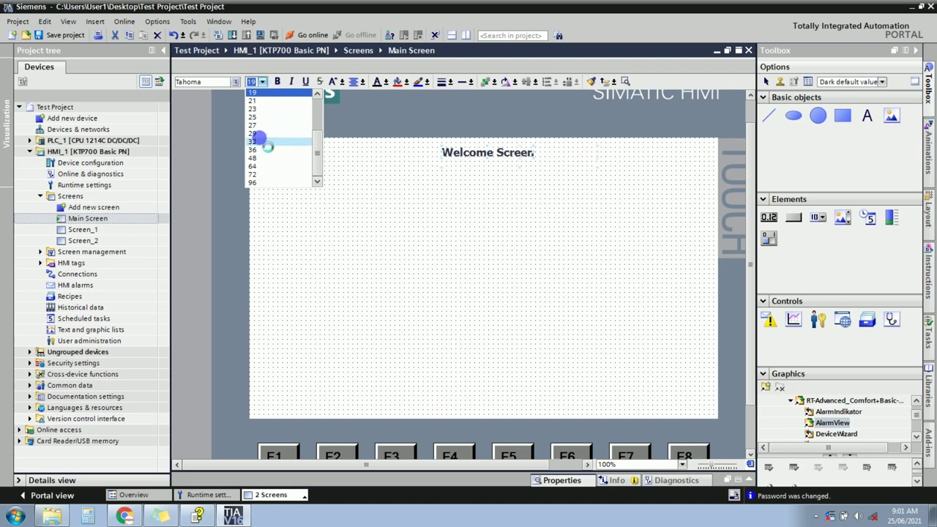
{"action": "left_click", "coordinate": [278, 81]}
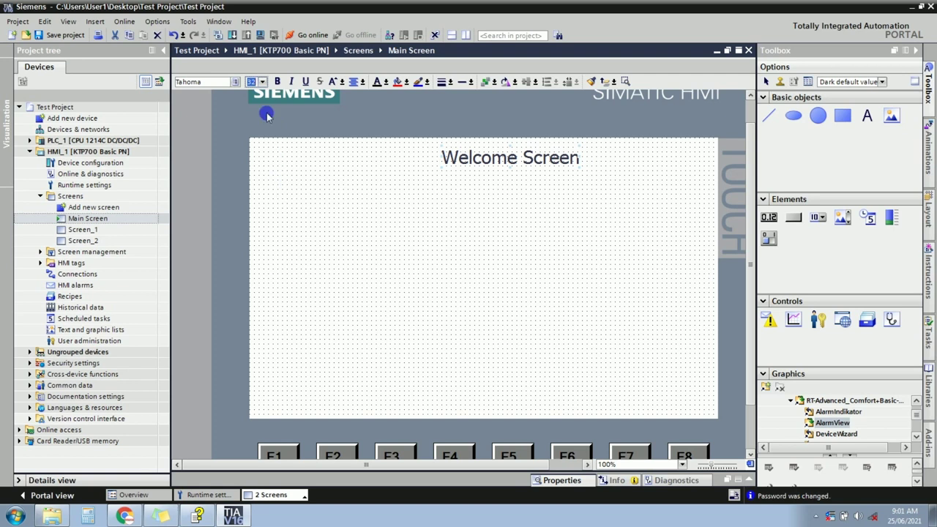
Make the title bold and underlined, not italic, and shrink it one step to 29.
{"action": "left_click", "coordinate": [277, 81]}
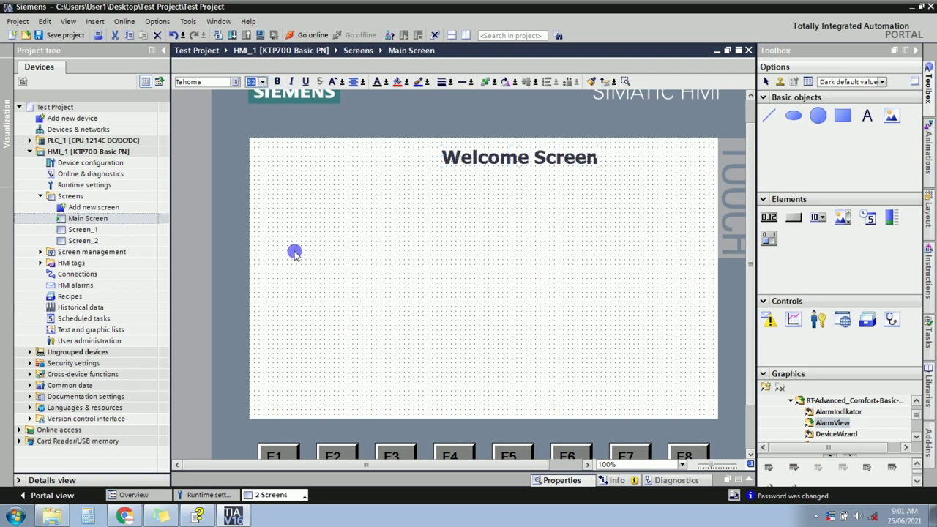
{"action": "left_click", "coordinate": [290, 81]}
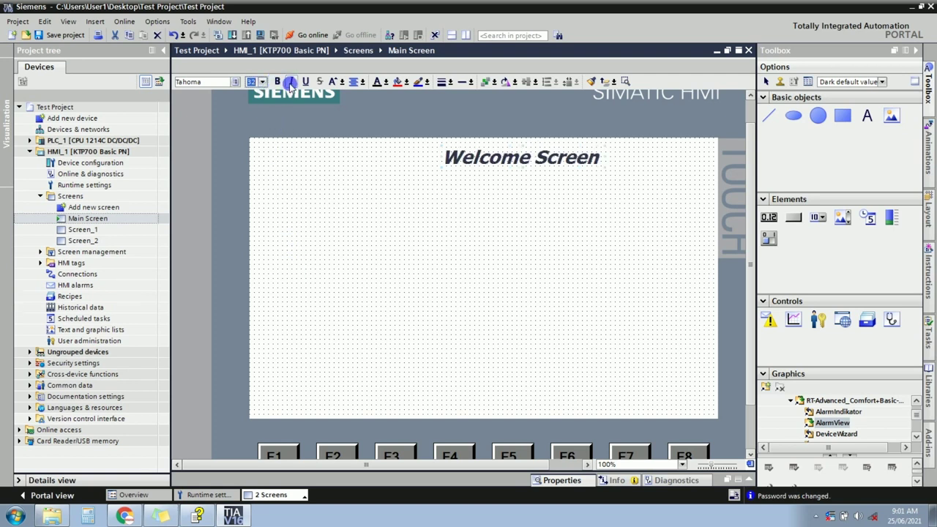
{"action": "left_click", "coordinate": [306, 82]}
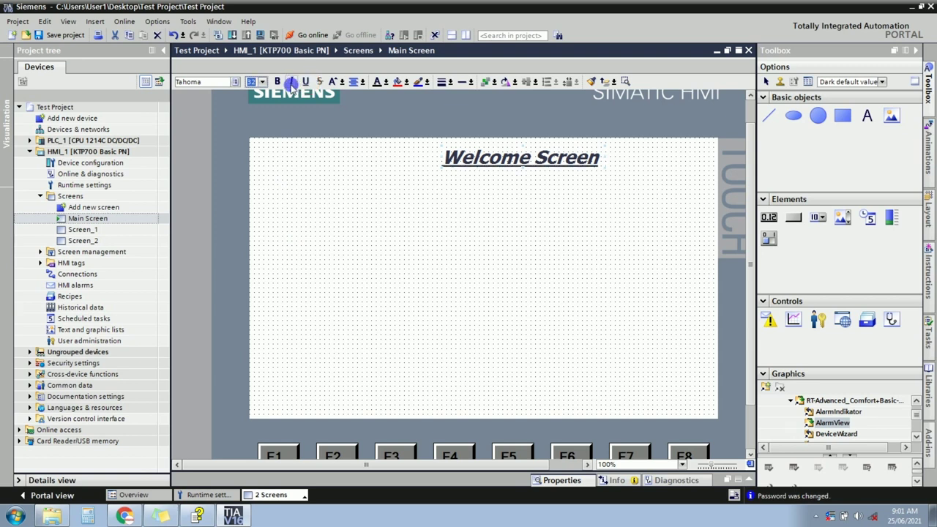
{"action": "left_click", "coordinate": [290, 82]}
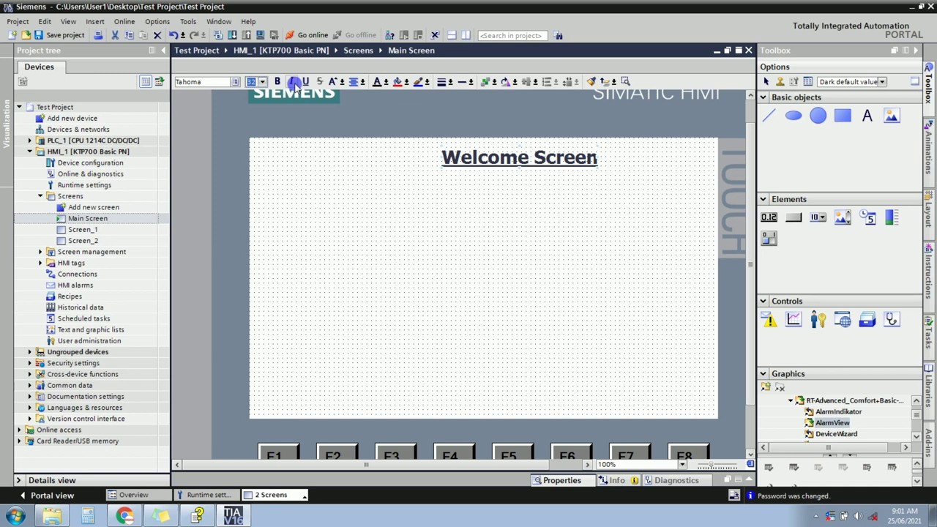
{"action": "left_click", "coordinate": [293, 81]}
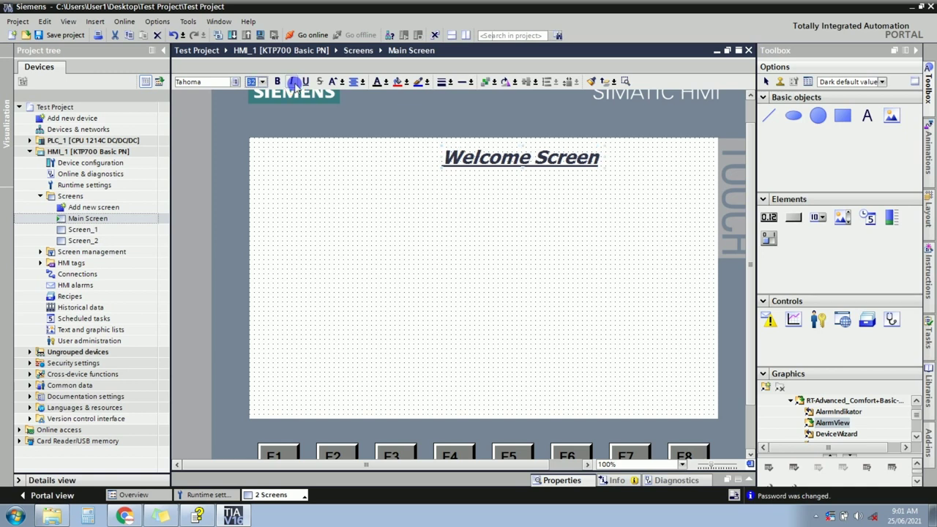
{"action": "left_click", "coordinate": [292, 81]}
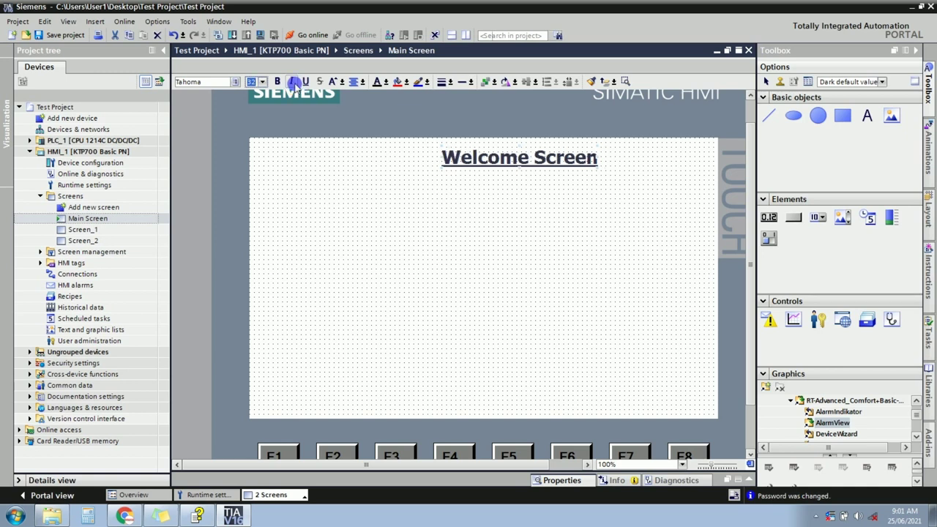
{"action": "left_click", "coordinate": [342, 82]}
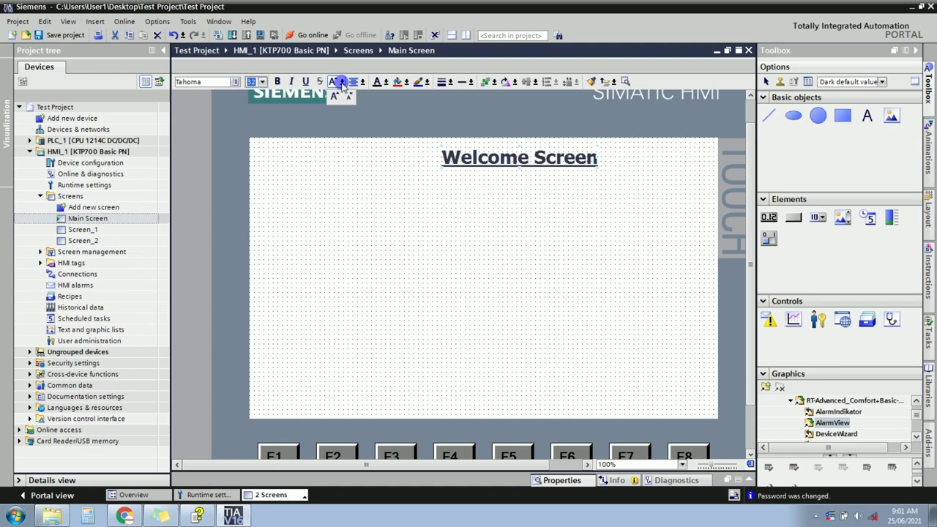
{"action": "left_click", "coordinate": [349, 97]}
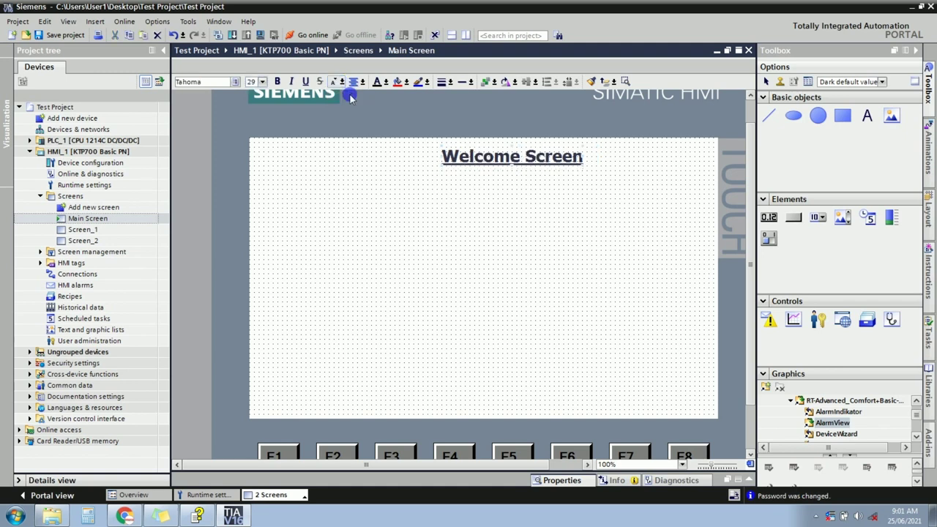
Colour the Welcome Screen title red.
{"action": "left_click", "coordinate": [396, 227]}
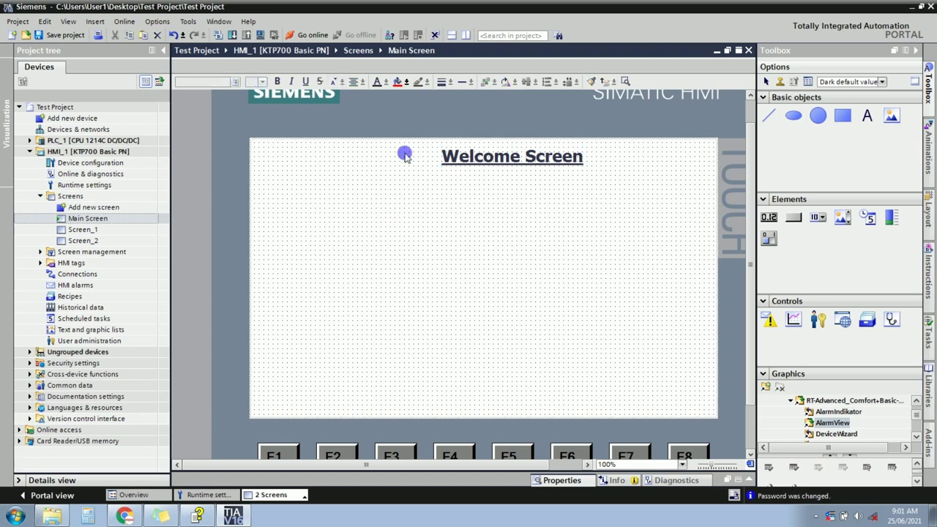
{"action": "left_click", "coordinate": [468, 171]}
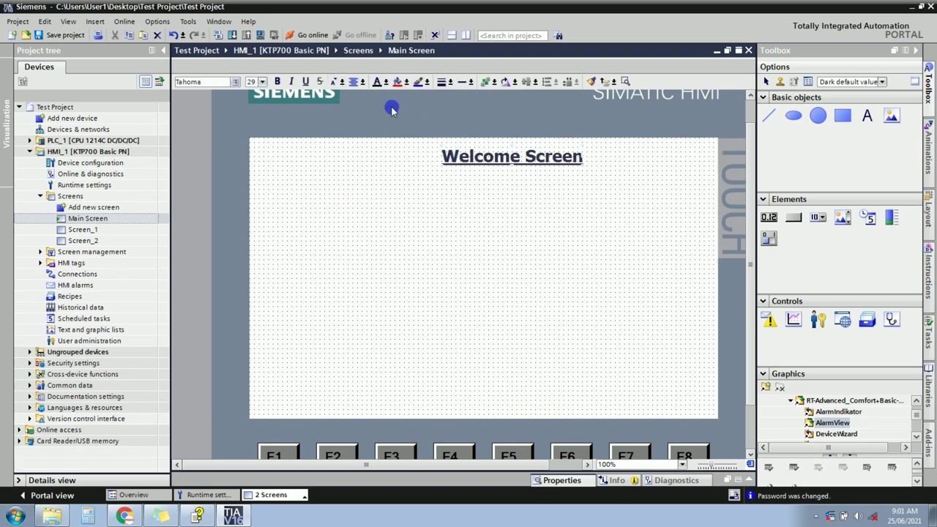
{"action": "left_click", "coordinate": [386, 82]}
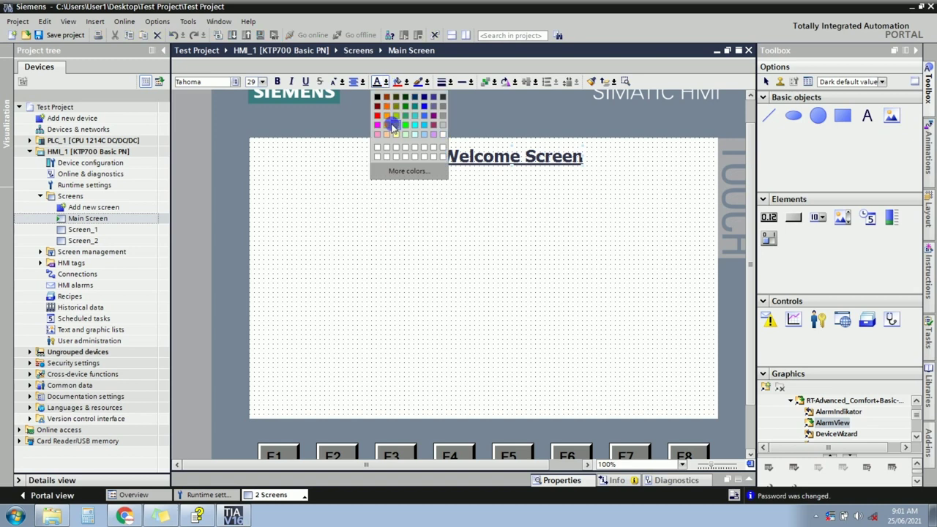
{"action": "left_click", "coordinate": [377, 115]}
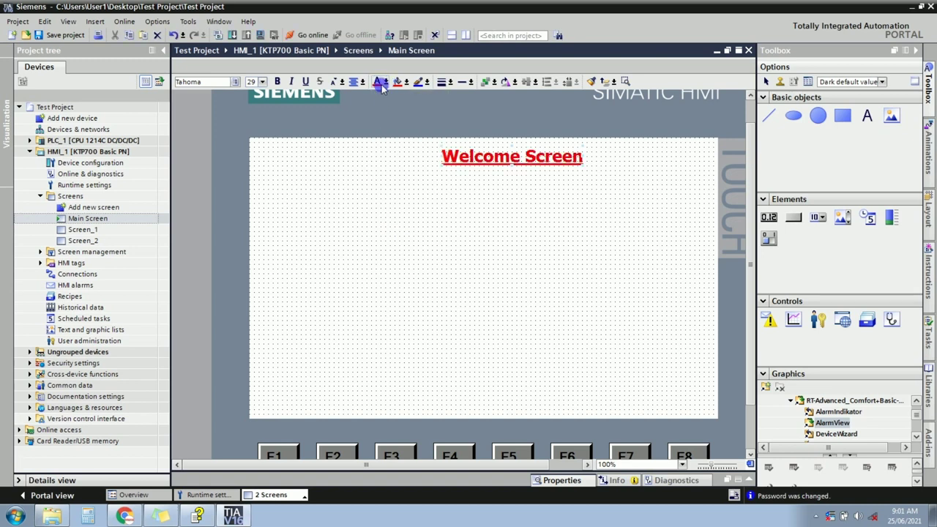
In the title's Appearance properties, set the text colour to 156, 48, 99.
{"action": "right_click", "coordinate": [517, 165]}
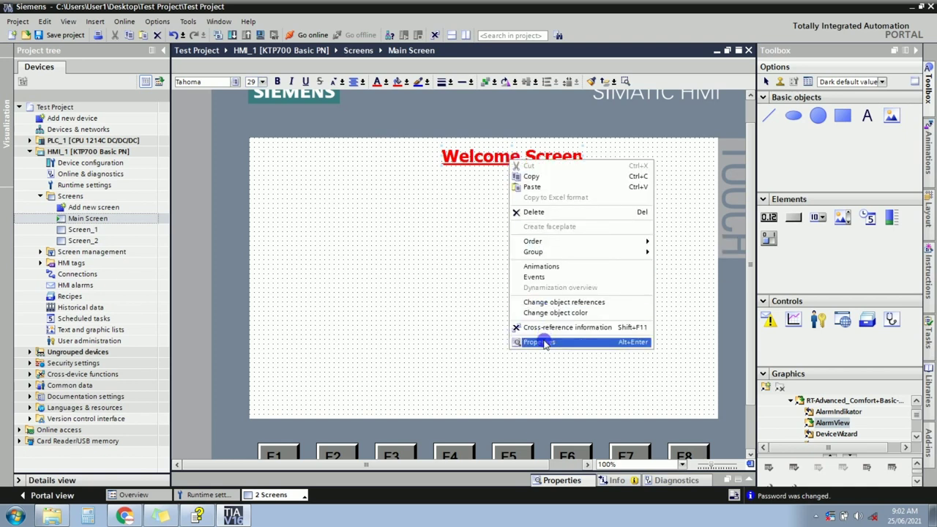
{"action": "left_click", "coordinate": [542, 340]}
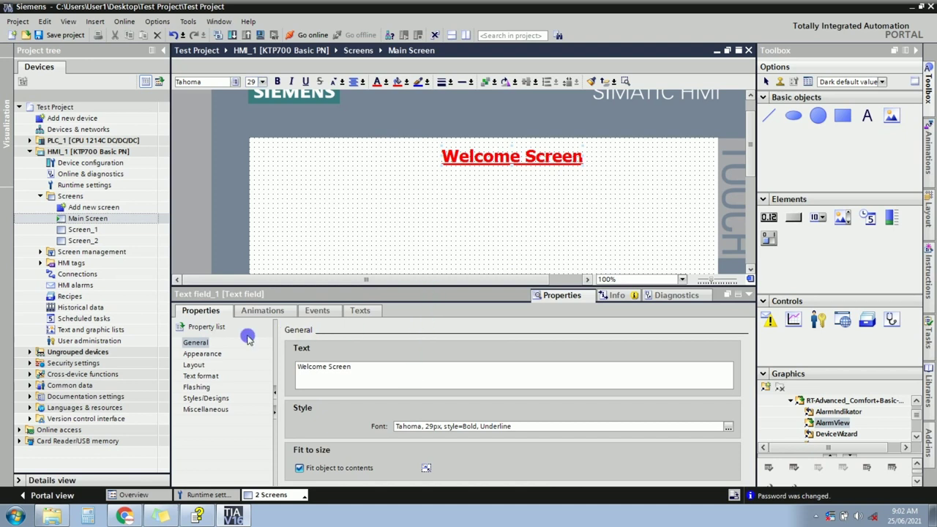
{"action": "left_click", "coordinate": [728, 427]}
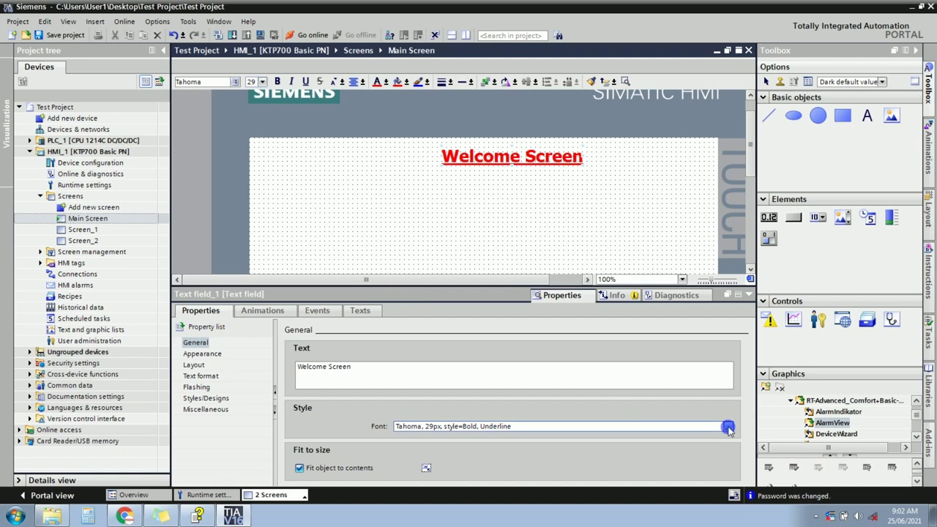
{"action": "left_click", "coordinate": [205, 355]}
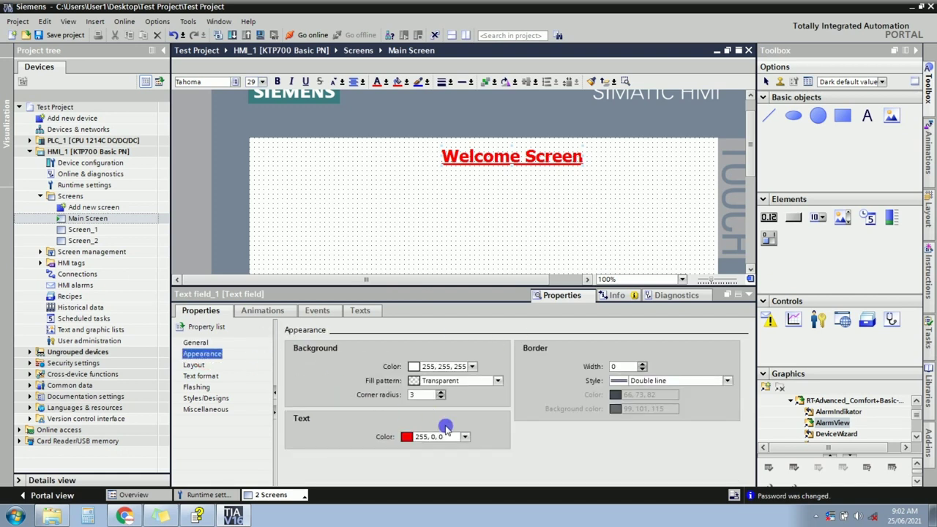
{"action": "left_click", "coordinate": [464, 437]}
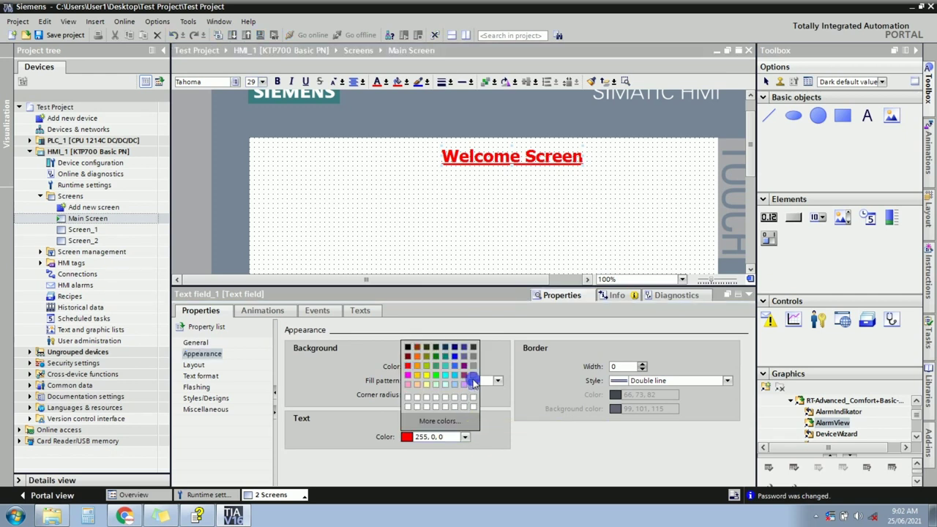
{"action": "left_click", "coordinate": [462, 380]}
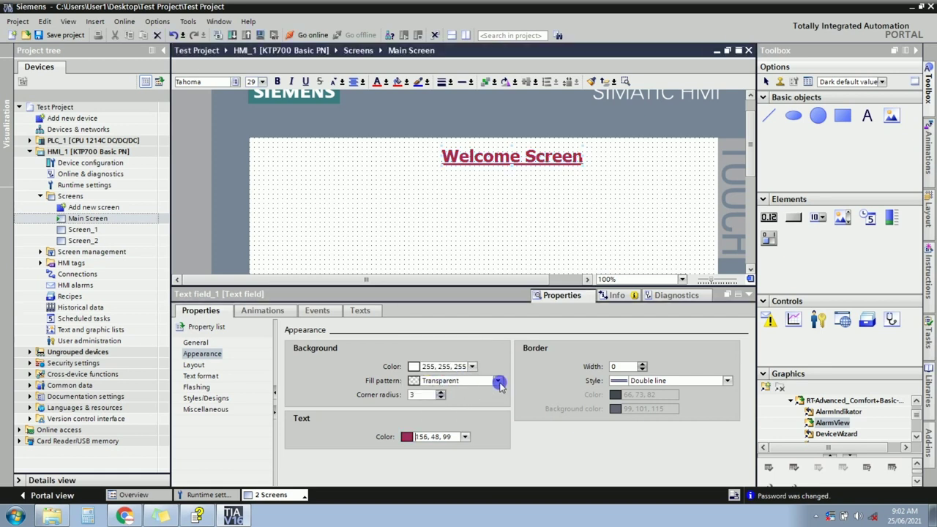
Pick yellow as background colour, then set the fill pattern to Transparent.
{"action": "left_click", "coordinate": [497, 381]}
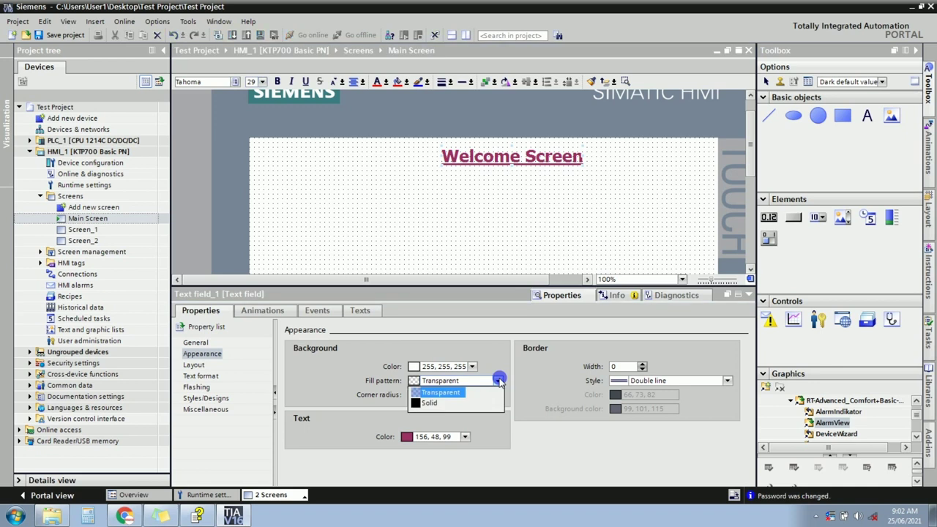
{"action": "left_click", "coordinate": [428, 403]}
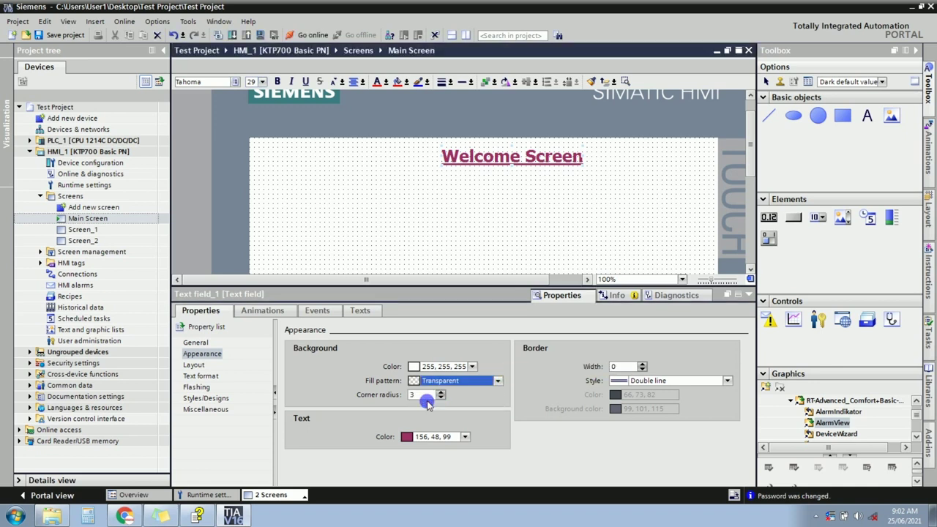
{"action": "left_click", "coordinate": [472, 367]}
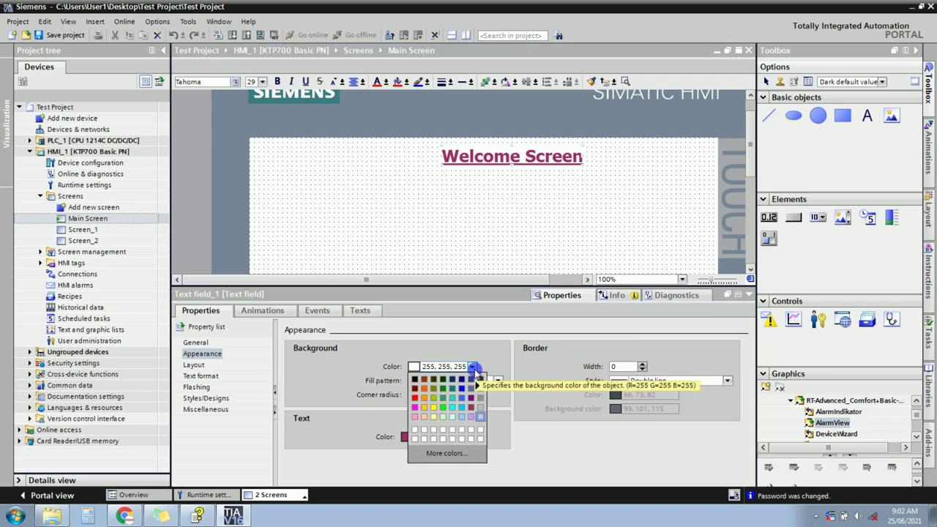
{"action": "left_click", "coordinate": [440, 414]}
{"action": "left_click", "coordinate": [437, 412]}
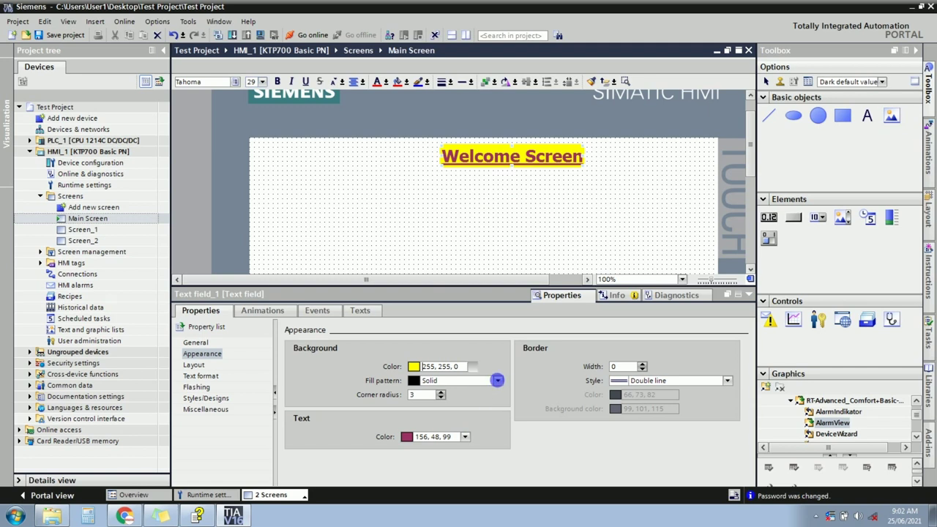
{"action": "left_click", "coordinate": [497, 381]}
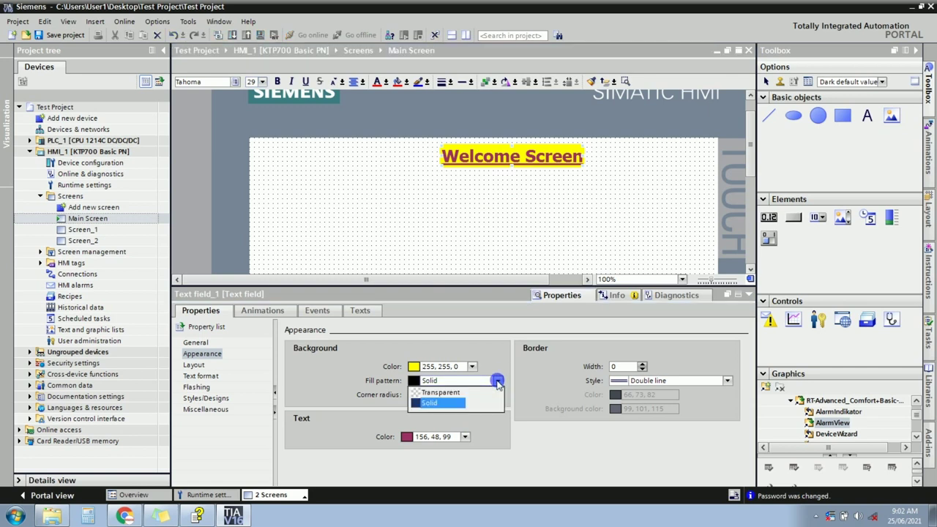
{"action": "left_click", "coordinate": [441, 392]}
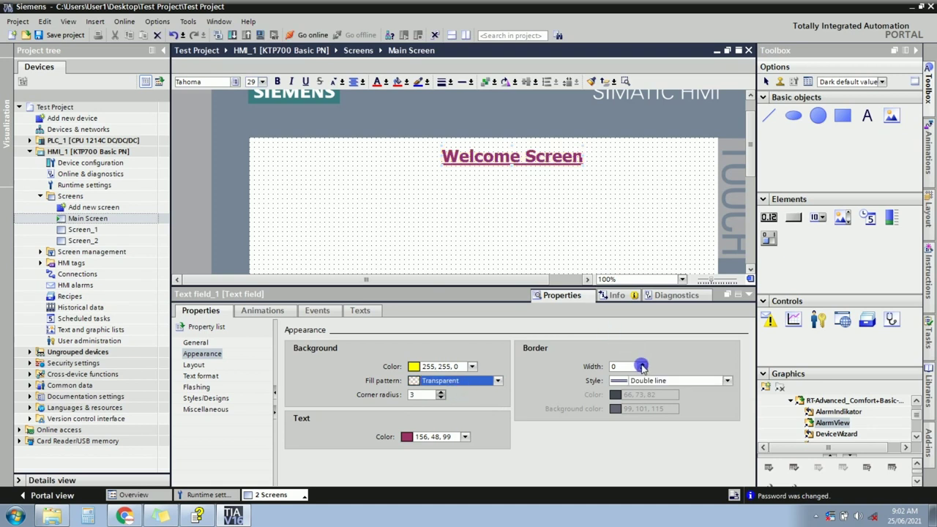
Set the Welcome Screen text field's border width to 2.
{"action": "left_click", "coordinate": [641, 366]}
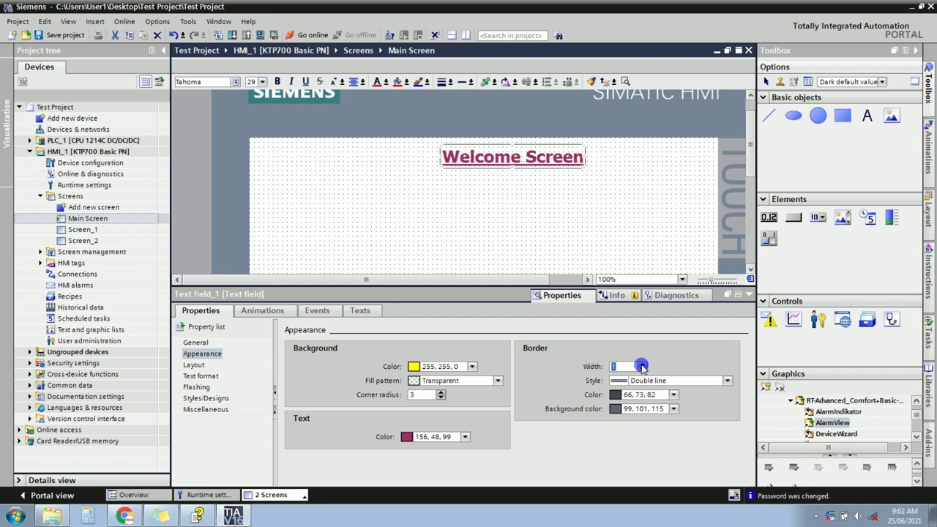
{"action": "left_click", "coordinate": [641, 366]}
{"action": "left_click", "coordinate": [642, 370]}
{"action": "left_click", "coordinate": [641, 364]}
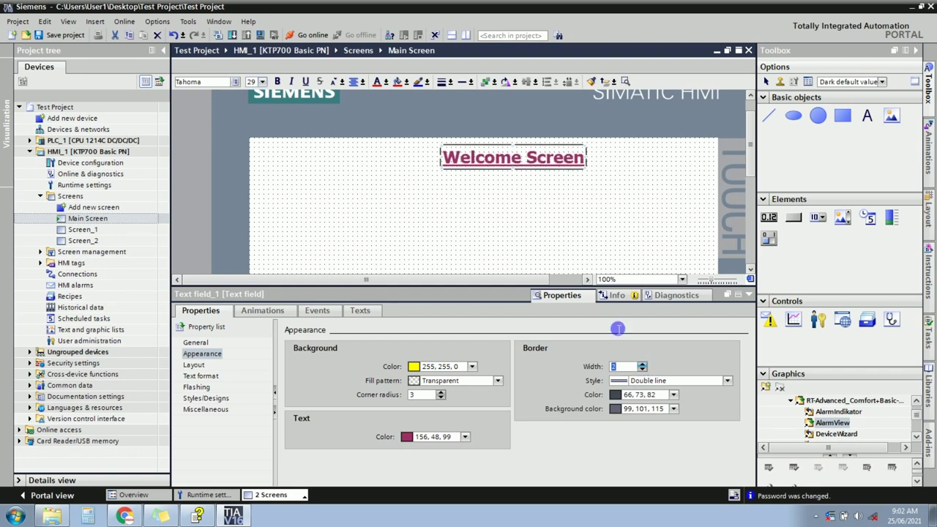
Colour the text field's border dark red (132, 0, 0) instead of yellow.
{"action": "left_click", "coordinate": [461, 268]}
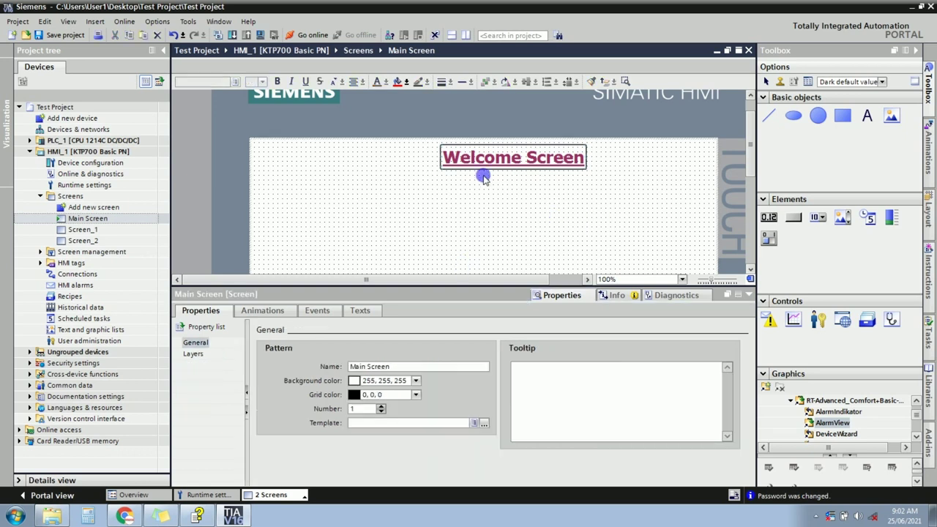
{"action": "left_click", "coordinate": [492, 160]}
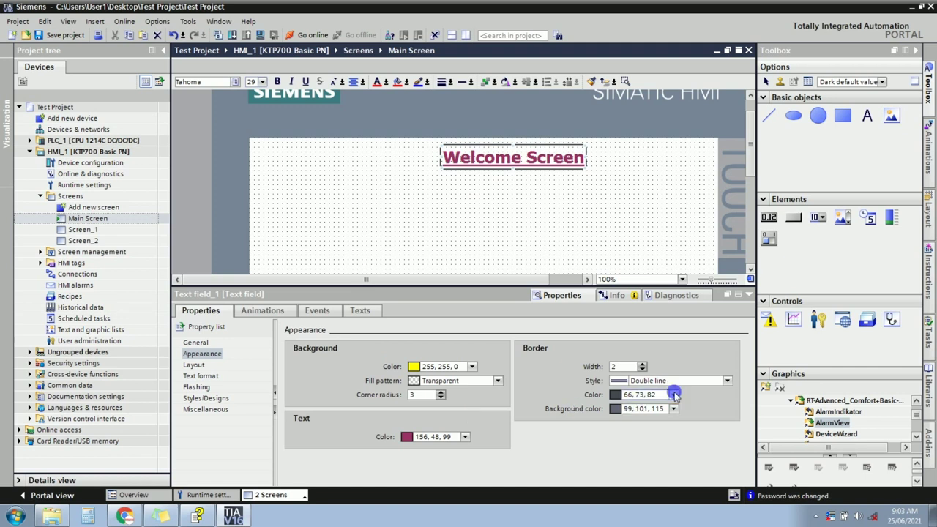
{"action": "left_click", "coordinate": [674, 394]}
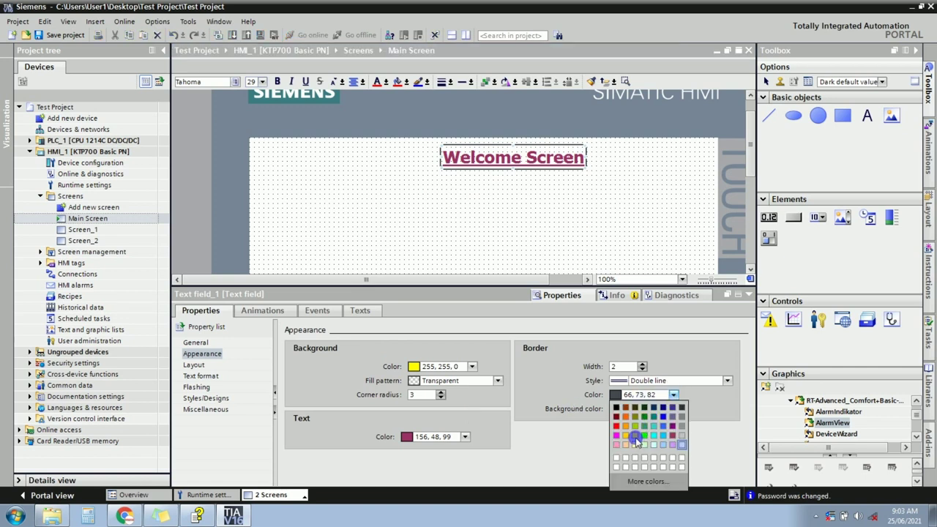
{"action": "left_click", "coordinate": [635, 439]}
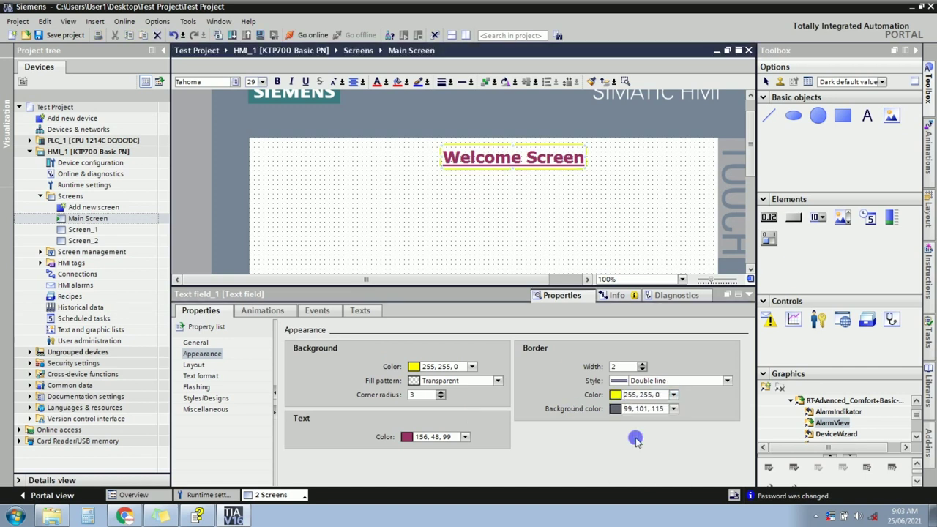
{"action": "left_click", "coordinate": [674, 396]}
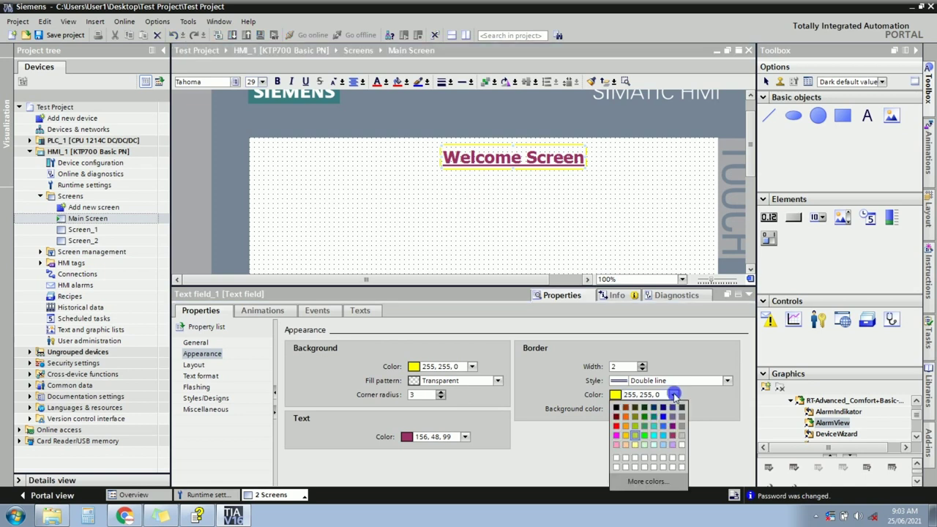
{"action": "left_click", "coordinate": [617, 417]}
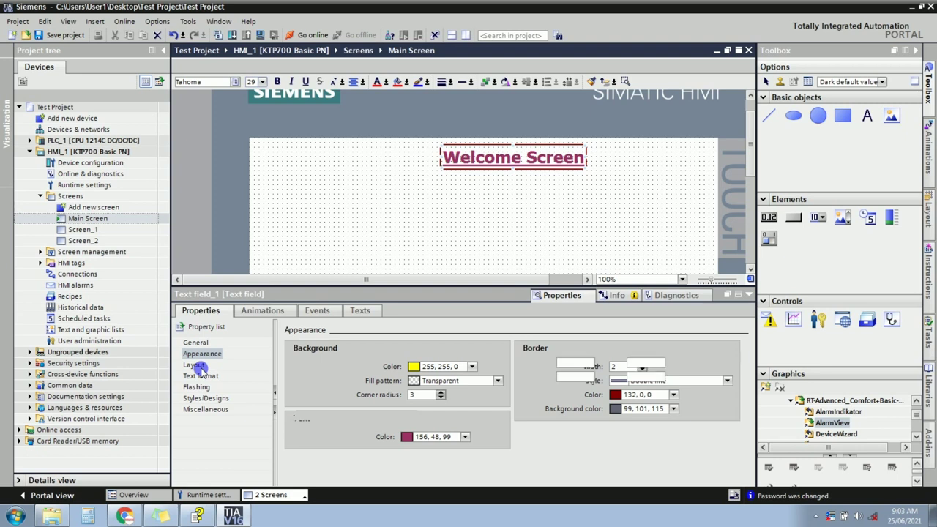
Change the Welcome Screen font style from Bold to Normal, keeping Tahoma 29px underlined.
{"action": "left_click", "coordinate": [194, 365]}
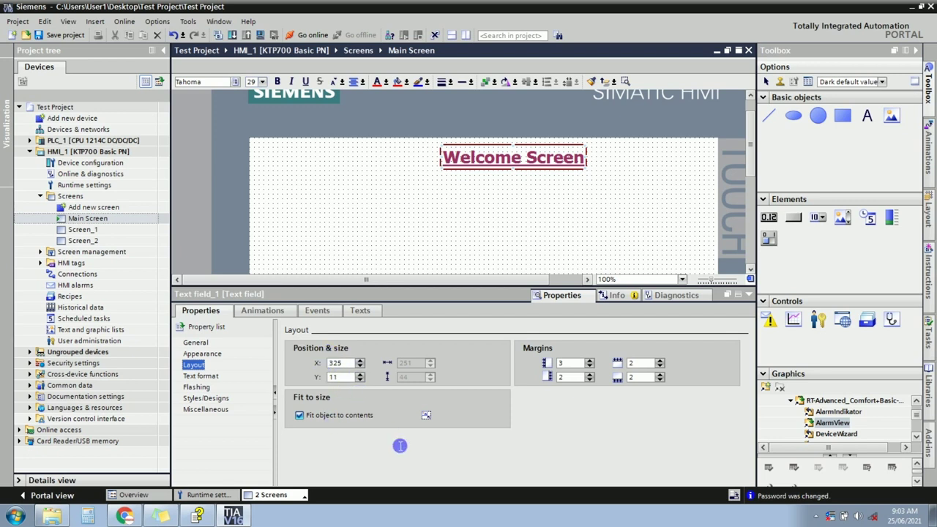
{"action": "left_click", "coordinate": [205, 377]}
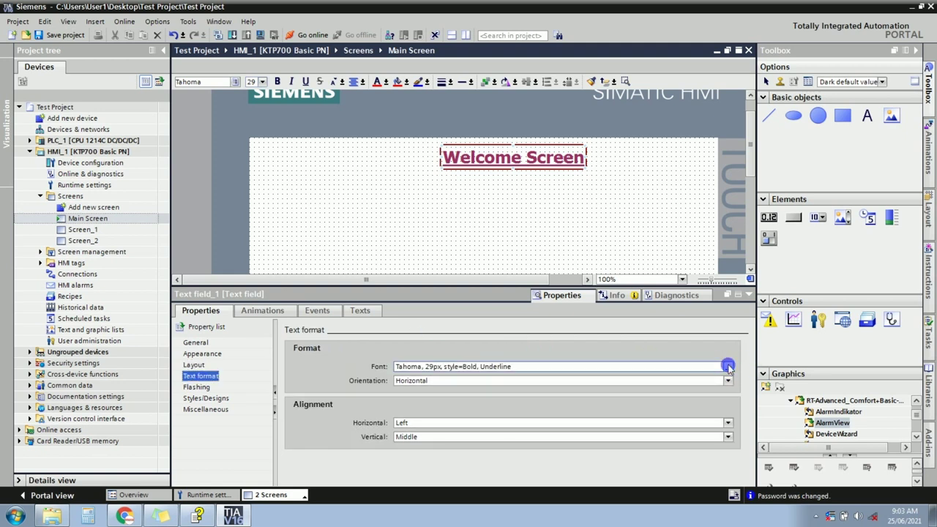
{"action": "left_click", "coordinate": [728, 367]}
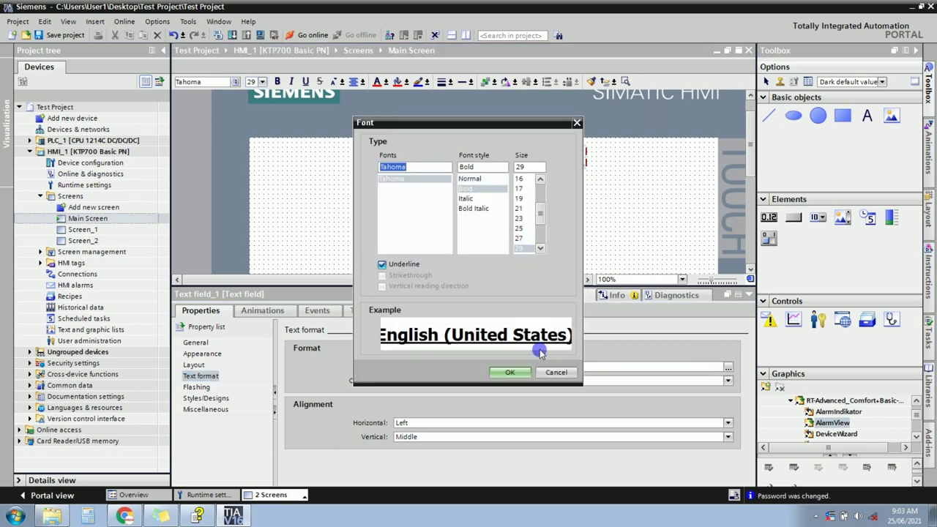
{"action": "left_click", "coordinate": [472, 179]}
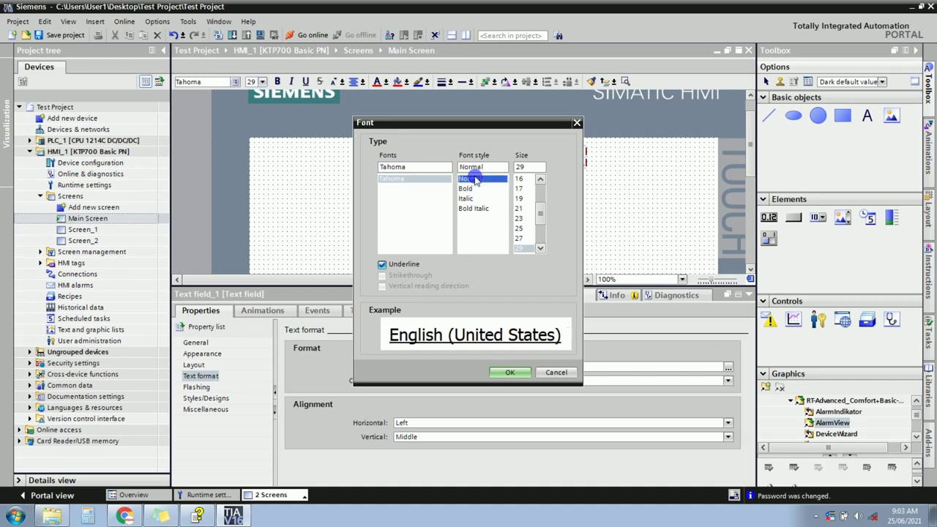
{"action": "left_click", "coordinate": [466, 188]}
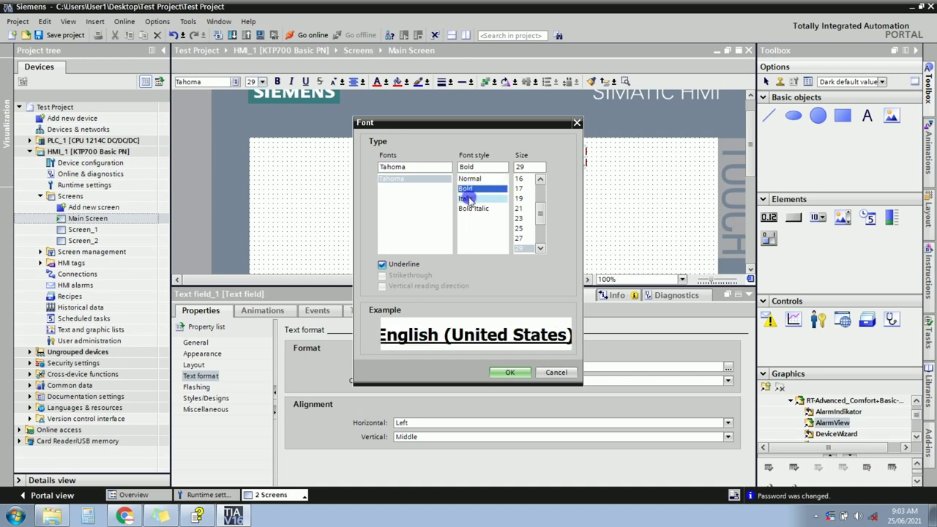
{"action": "left_click", "coordinate": [466, 197]}
{"action": "left_click", "coordinate": [466, 188]}
{"action": "left_click", "coordinate": [472, 178]}
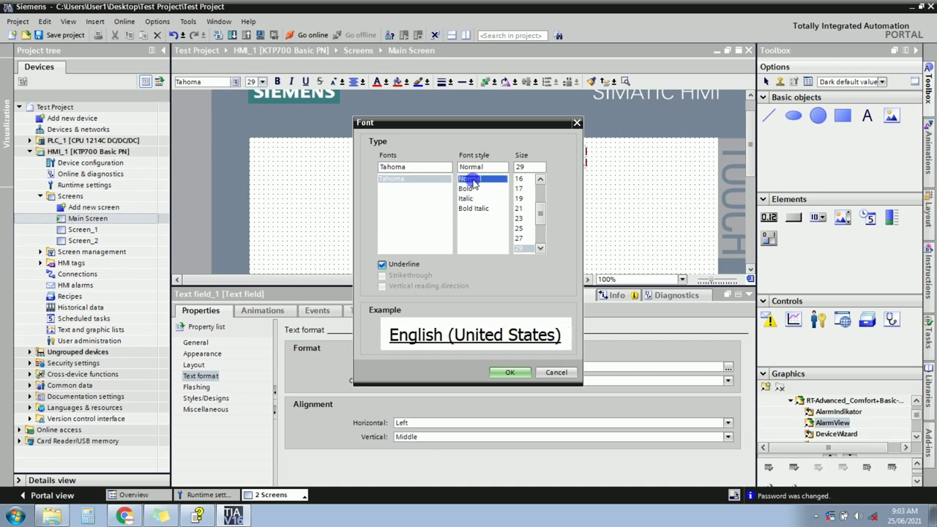
{"action": "left_click", "coordinate": [510, 372]}
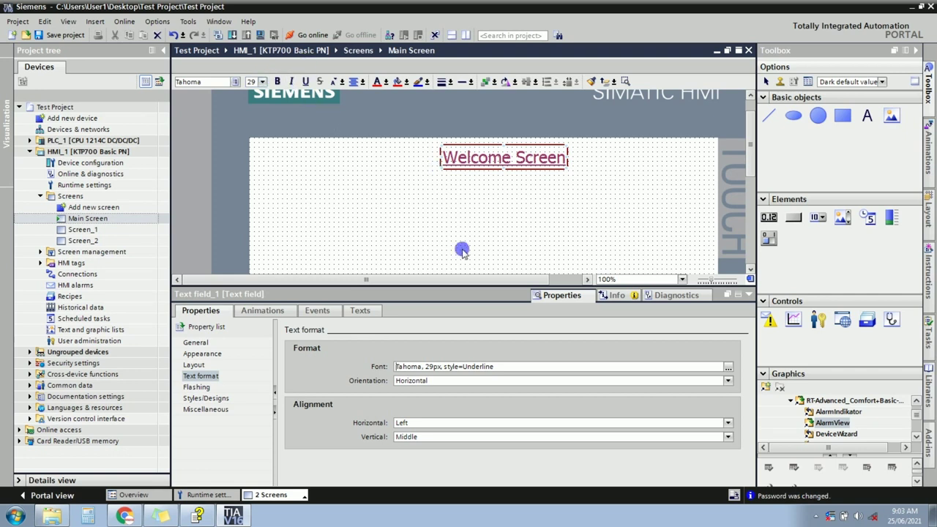
{"action": "left_click", "coordinate": [196, 388]}
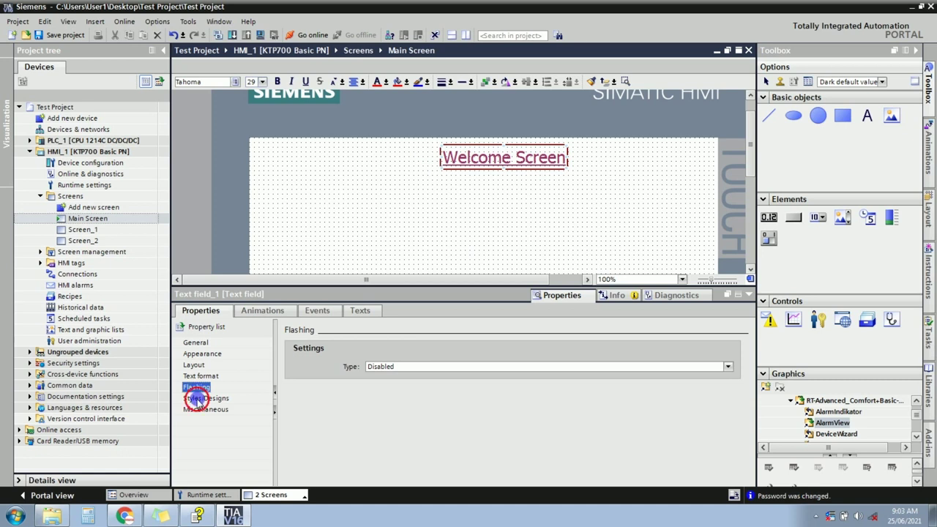
Set the title's flashing type back to Disabled and collapse the Properties inspector.
{"action": "left_click", "coordinate": [196, 399]}
{"action": "left_click", "coordinate": [194, 387]}
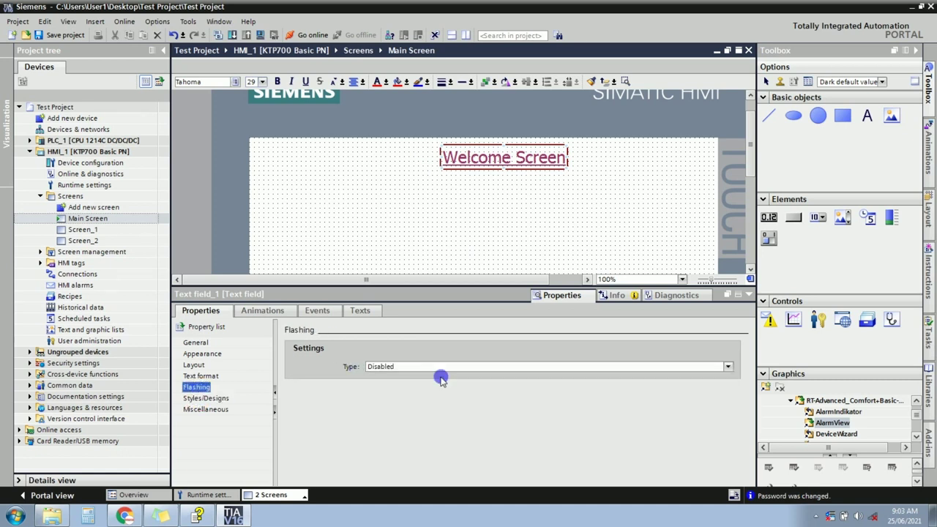
{"action": "left_click", "coordinate": [727, 367]}
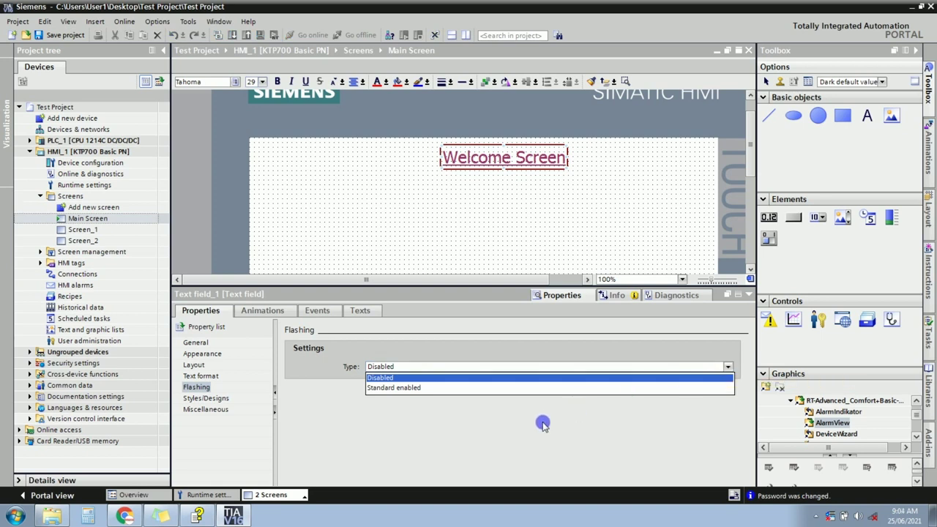
{"action": "left_click", "coordinate": [392, 388]}
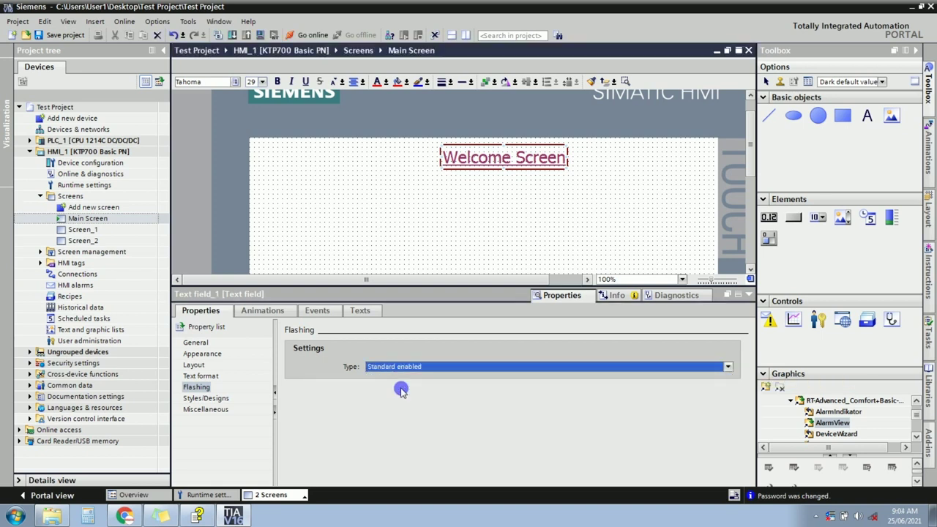
{"action": "left_click", "coordinate": [726, 366]}
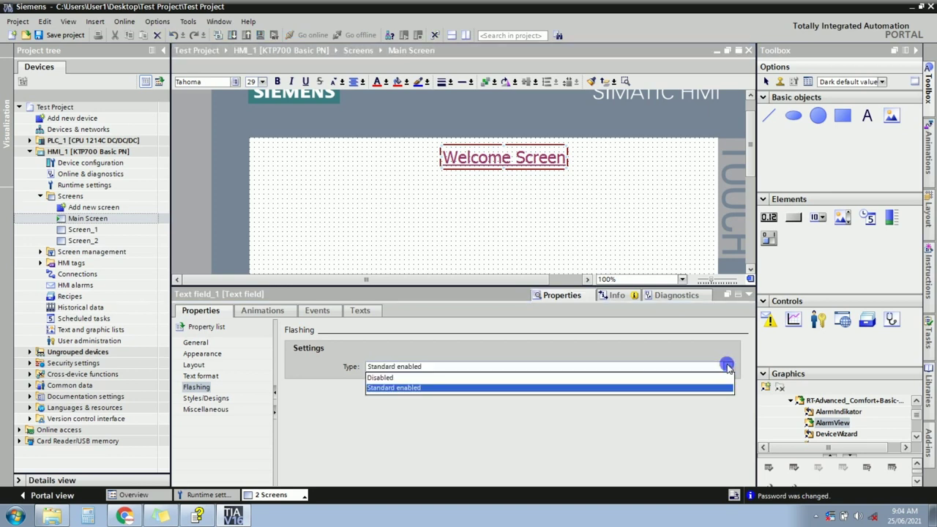
{"action": "left_click", "coordinate": [454, 377]}
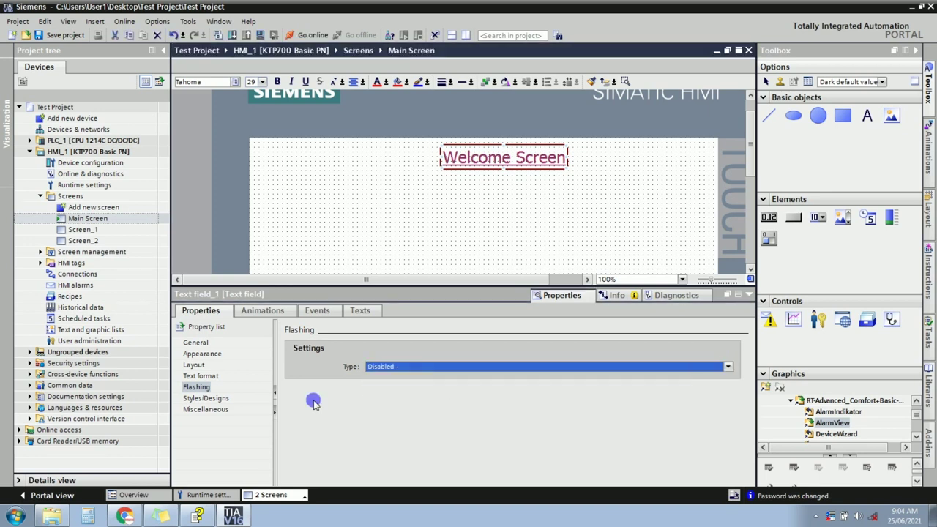
{"action": "left_click", "coordinate": [746, 295]}
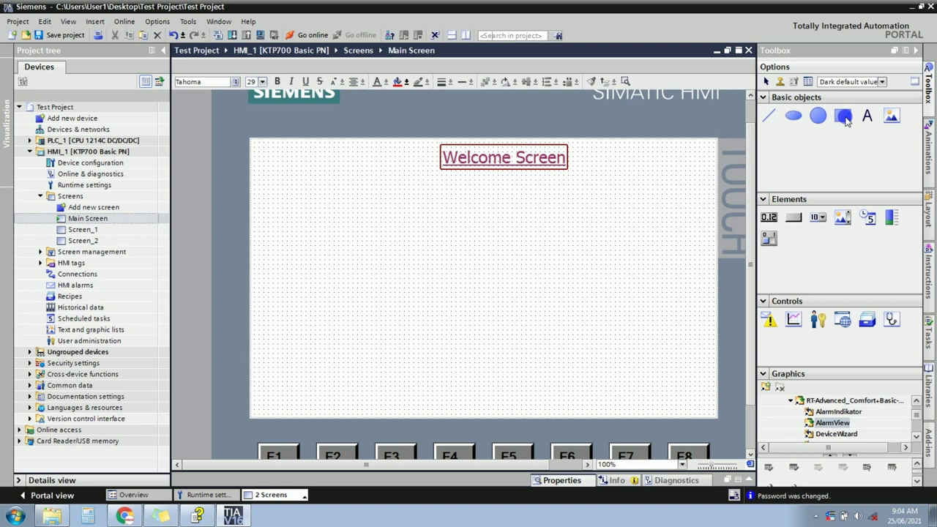
{"action": "double_click", "coordinate": [844, 119]}
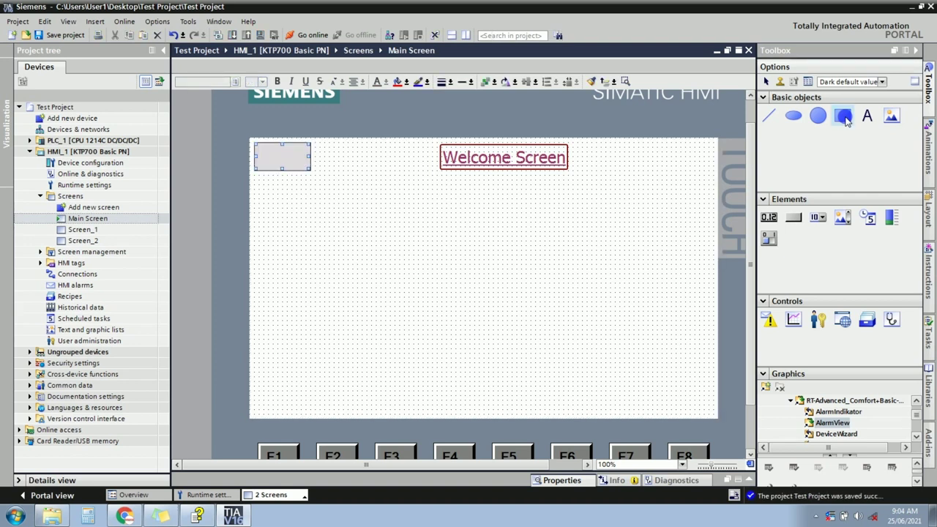
{"action": "left_click_drag", "start_coordinate": [846, 121], "coordinate": [404, 235]}
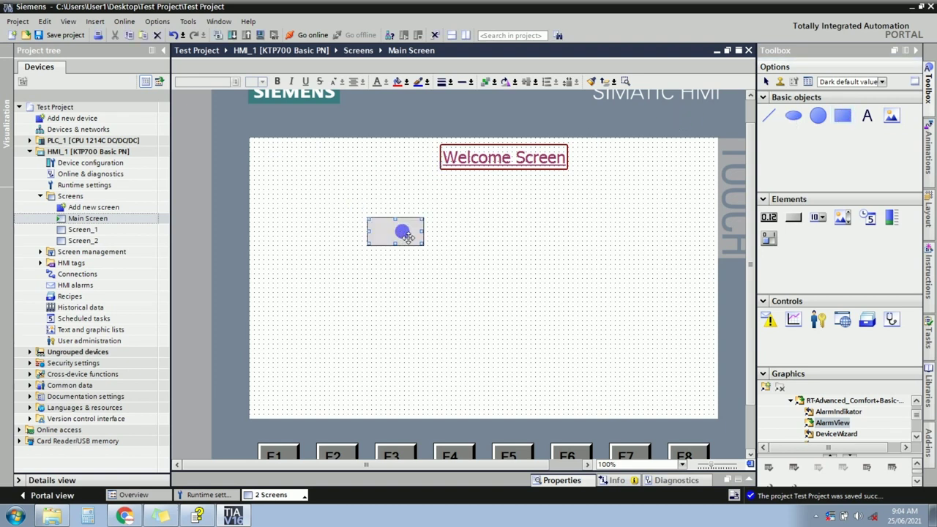
{"action": "left_click_drag", "start_coordinate": [817, 125], "coordinate": [317, 162]}
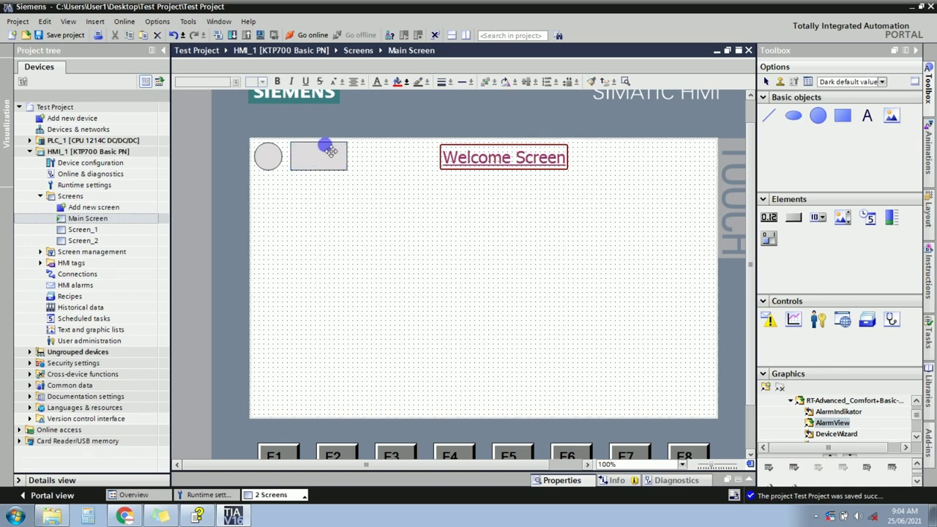
{"action": "left_click", "coordinate": [505, 159]}
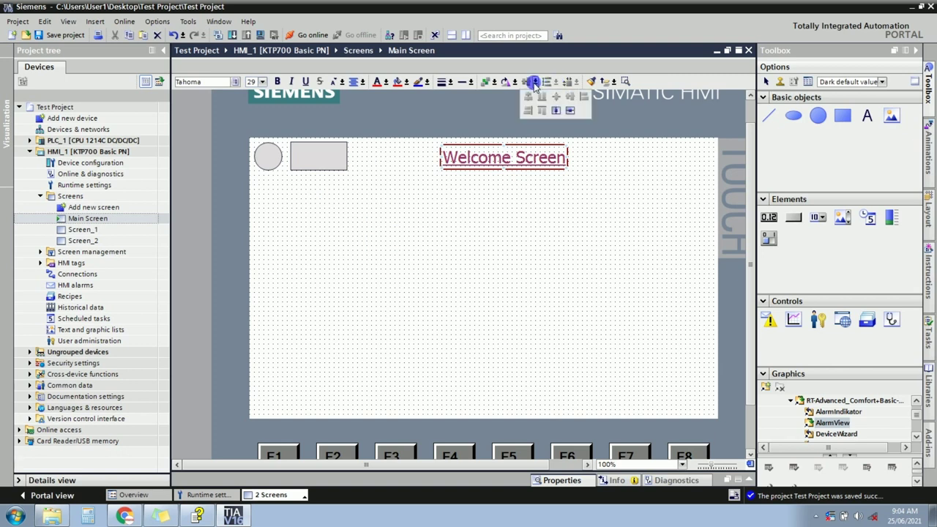
{"action": "left_click", "coordinate": [493, 157]}
{"action": "left_click", "coordinate": [484, 157]}
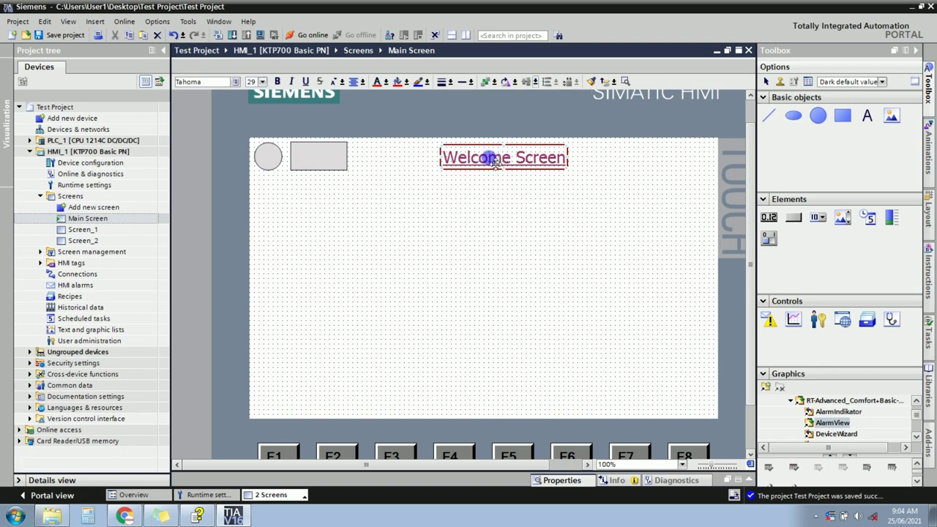
{"action": "left_click", "coordinate": [489, 158]}
Centre the Welcome Screen title horizontally with the toolbar Align dropdown.
{"action": "left_click", "coordinate": [536, 82]}
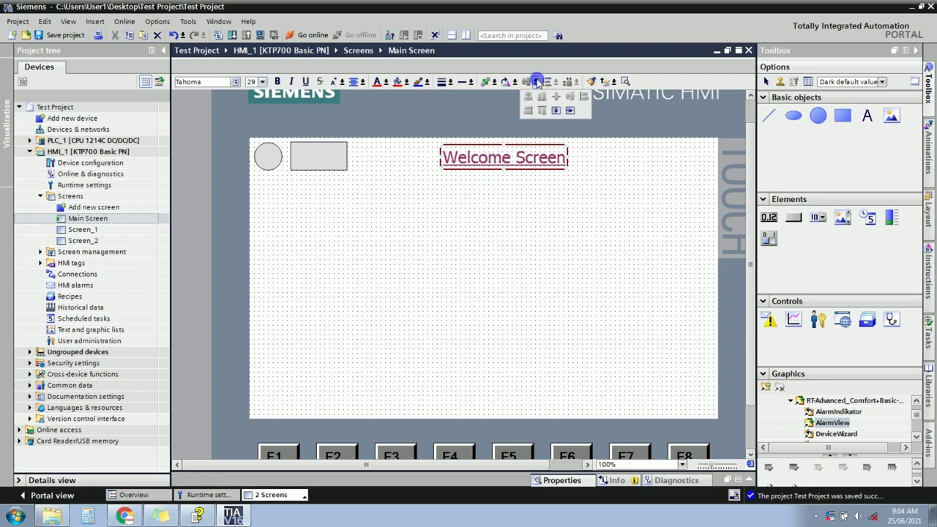
{"action": "left_click", "coordinate": [555, 111]}
{"action": "left_click", "coordinate": [555, 111]}
{"action": "left_click", "coordinate": [492, 157]}
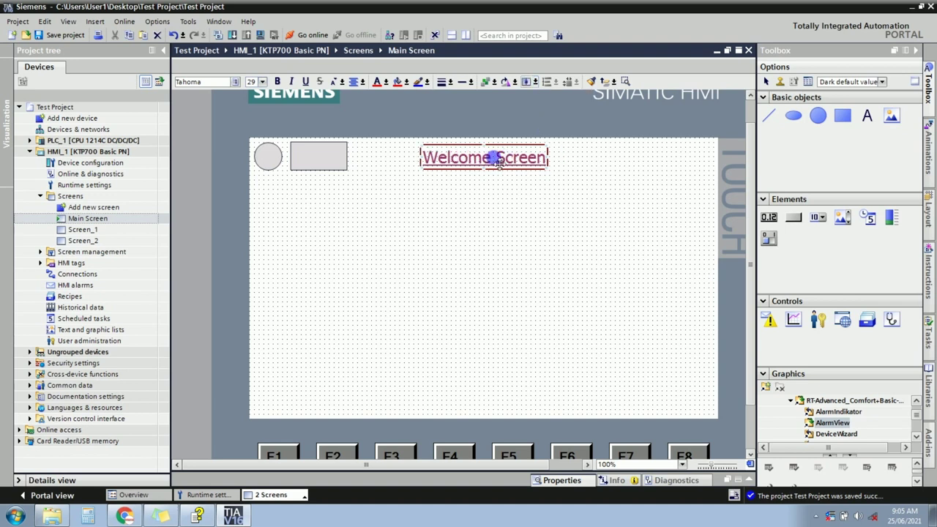
{"action": "left_click", "coordinate": [534, 82]}
{"action": "left_click", "coordinate": [548, 109]}
{"action": "left_click", "coordinate": [568, 110]}
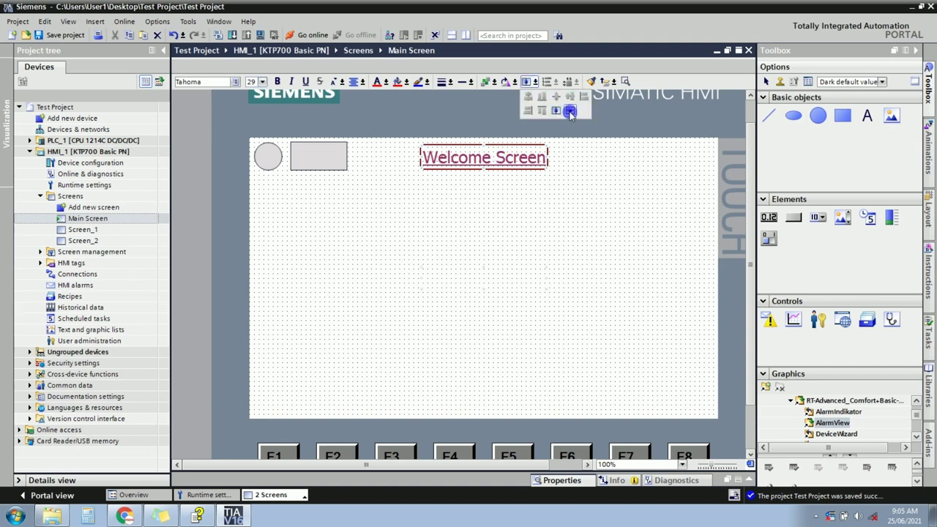
{"action": "left_click", "coordinate": [519, 301]}
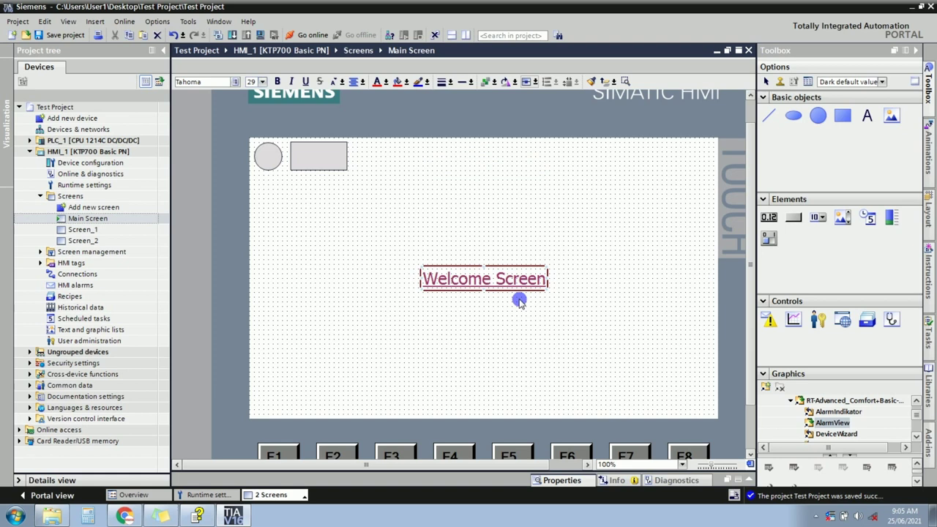
Undo the extra vertical centring with Ctrl+Z so the title stays at the top.
{"action": "left_click", "coordinate": [534, 81]}
{"action": "left_click", "coordinate": [556, 112]}
{"action": "left_click", "coordinate": [487, 188]}
{"action": "key", "text": "ctrl+z"}
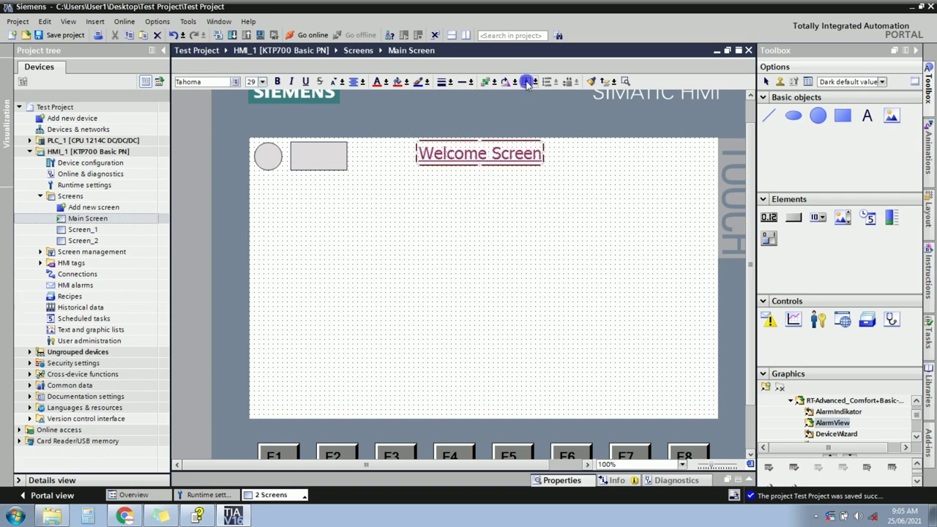
{"action": "key", "text": "ctrl+z"}
{"action": "left_click", "coordinate": [486, 270]}
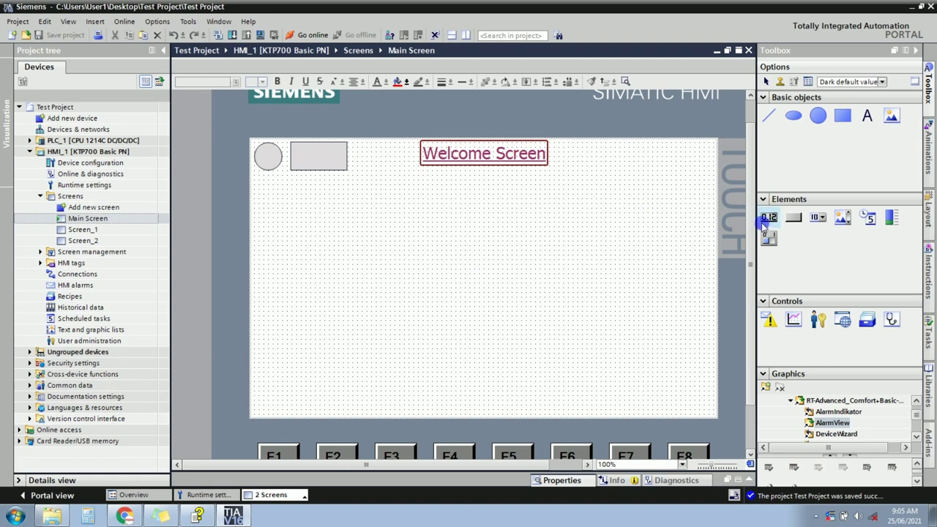
Drag a Button from Toolbox Elements onto Main Screen's centre and label it 'Button-1'.
{"action": "left_click", "coordinate": [794, 223]}
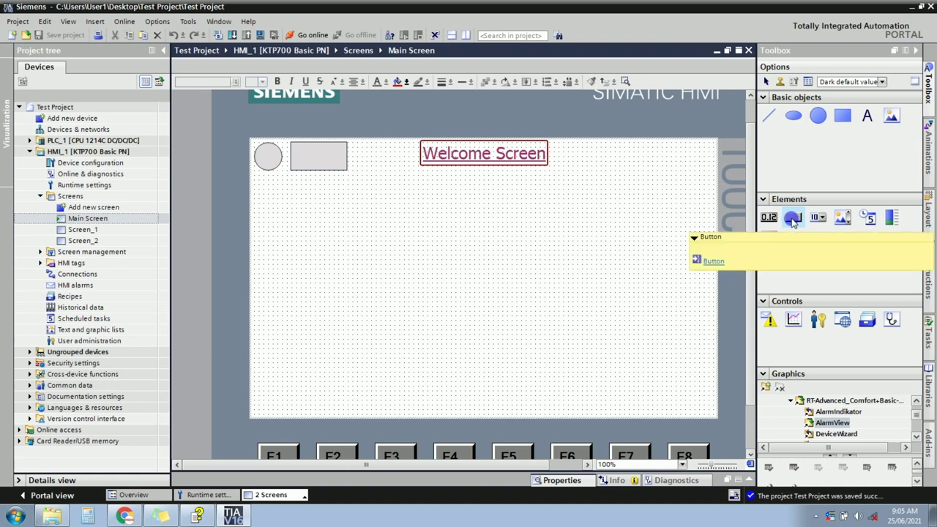
{"action": "left_click_drag", "start_coordinate": [792, 221], "coordinate": [446, 272]}
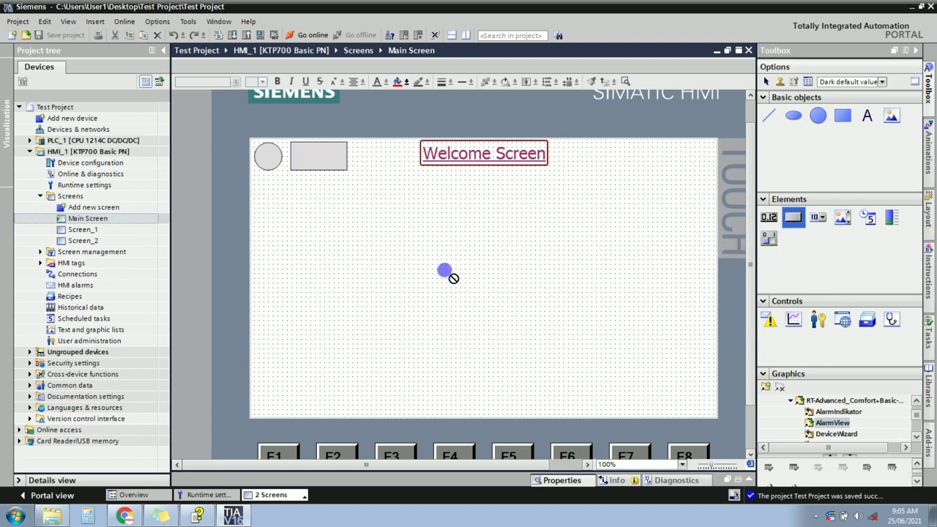
{"action": "left_click_drag", "start_coordinate": [444, 270], "coordinate": [444, 270]}
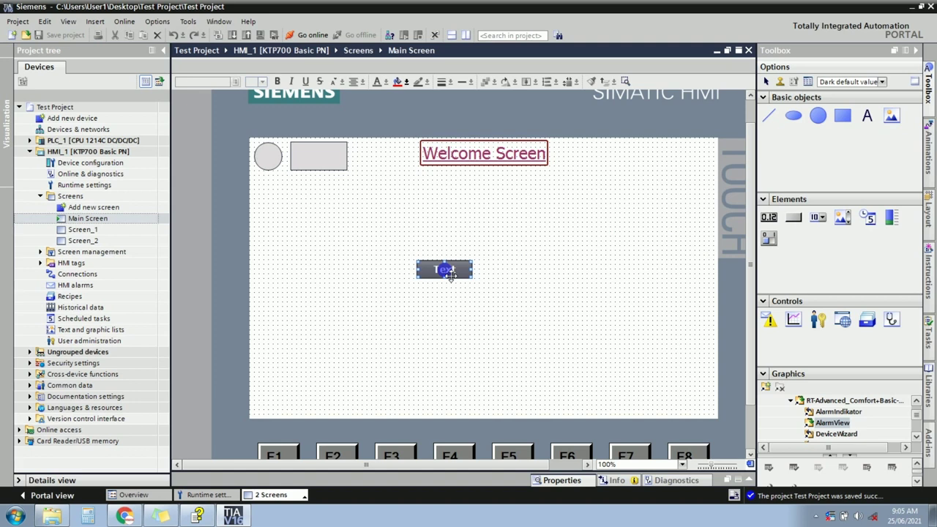
{"action": "left_click", "coordinate": [443, 331]}
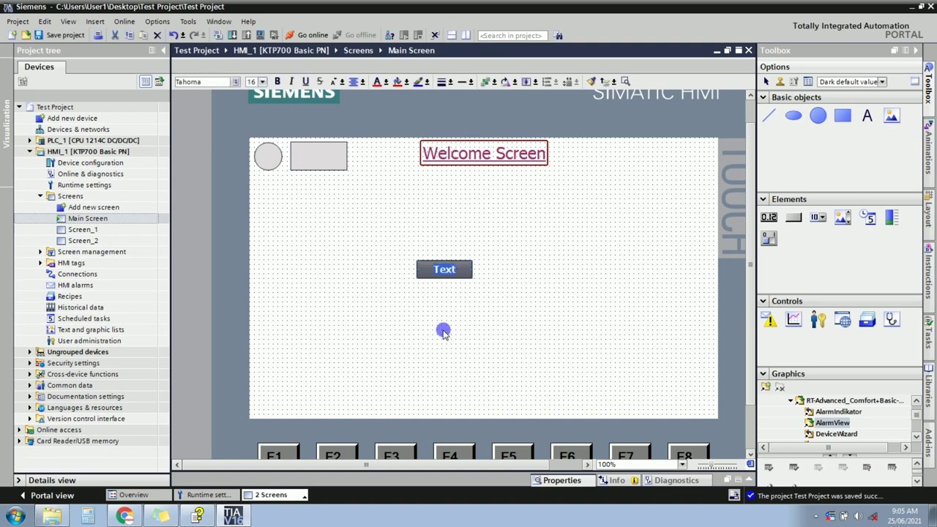
{"action": "type", "text": "Button"}
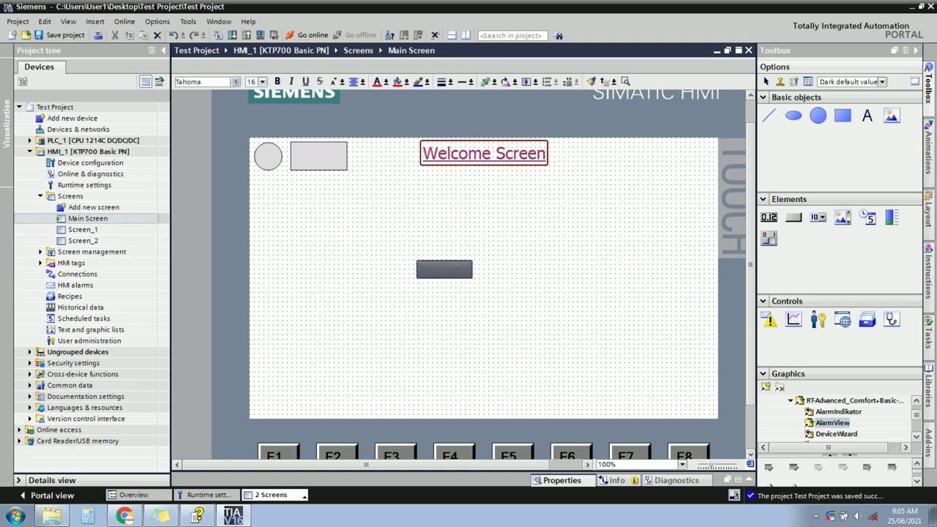
{"action": "type", "text": "-1"}
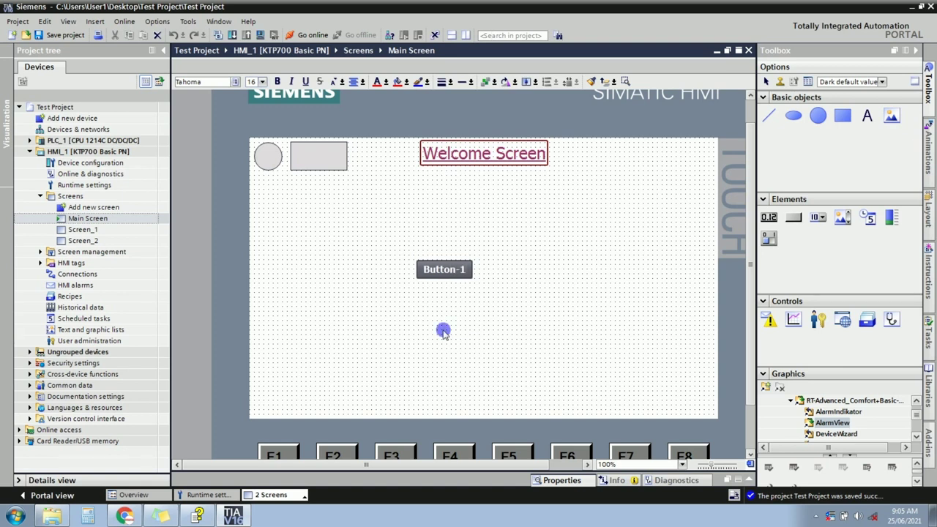
Make Button-1 taller and wider by dragging its bottom and right handles.
{"action": "left_click", "coordinate": [468, 269]}
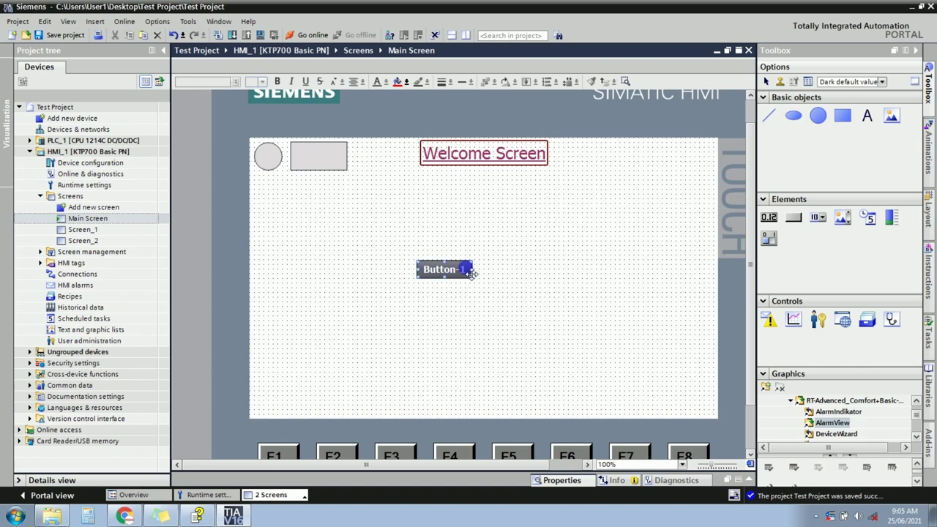
{"action": "left_click", "coordinate": [460, 307]}
{"action": "left_click", "coordinate": [465, 271]}
{"action": "left_click_drag", "start_coordinate": [447, 281], "coordinate": [445, 292]}
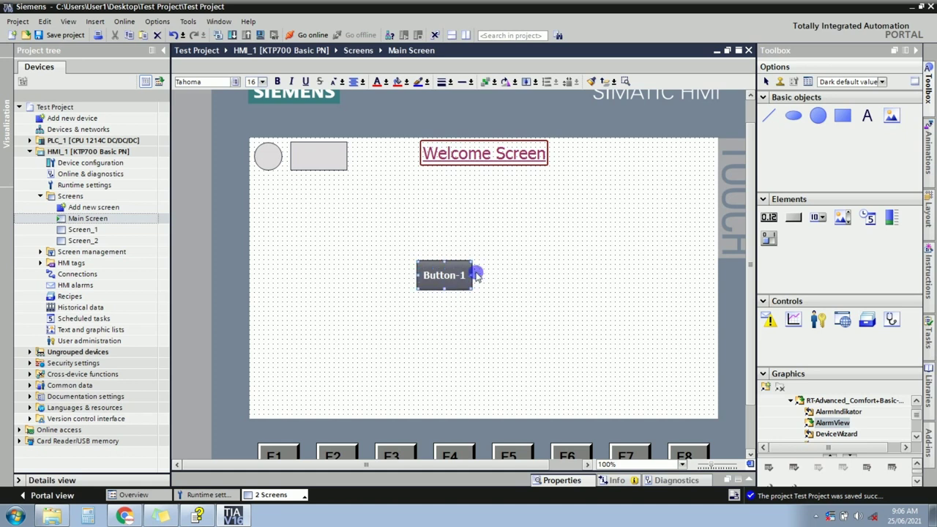
{"action": "left_click_drag", "start_coordinate": [472, 274], "coordinate": [485, 278]}
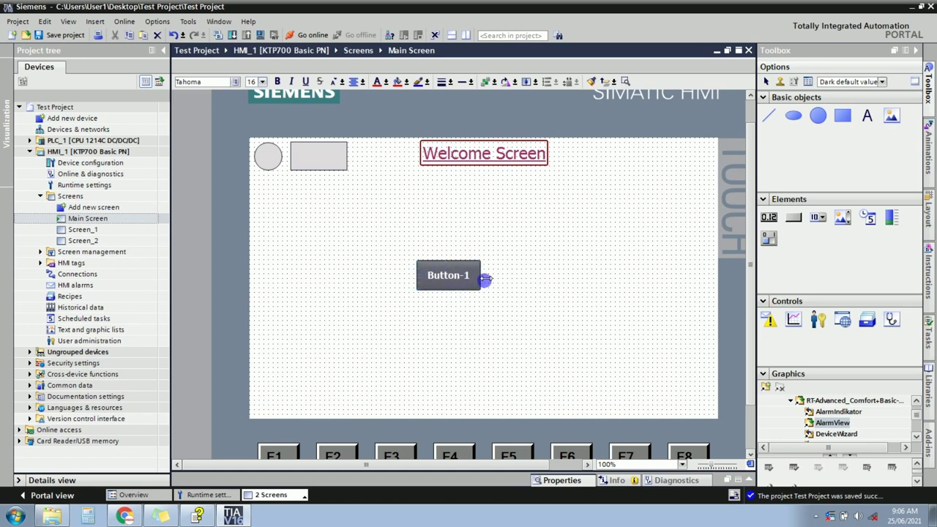
Add a second label line reading 'start' so the button shows 'Button-1 start'.
{"action": "double_click", "coordinate": [469, 276]}
{"action": "left_click", "coordinate": [468, 275]}
{"action": "key", "text": "Return"}
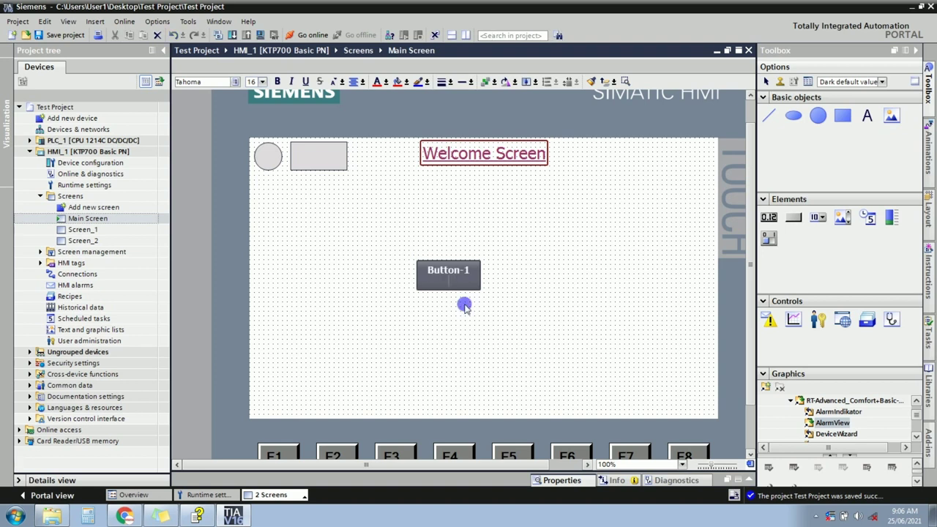
{"action": "type", "text": "start"}
{"action": "left_click", "coordinate": [464, 307]}
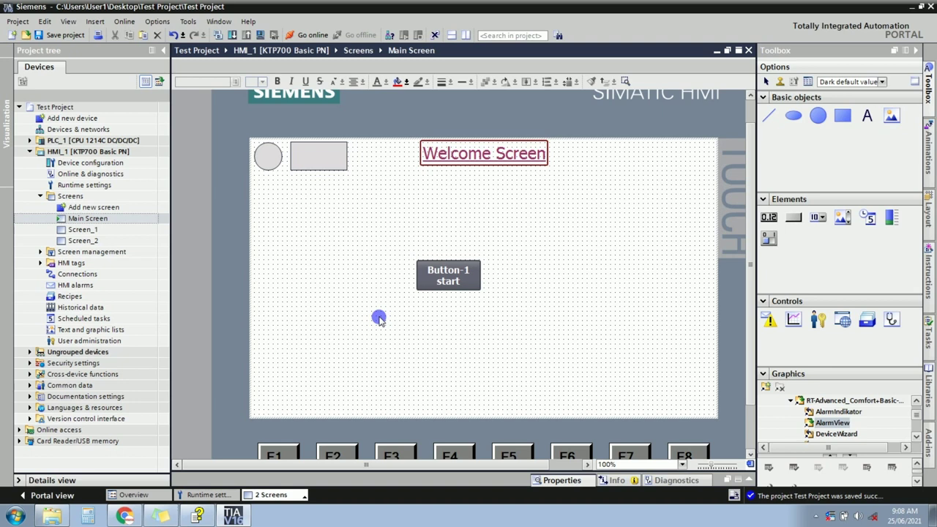
{"action": "left_click", "coordinate": [441, 287]}
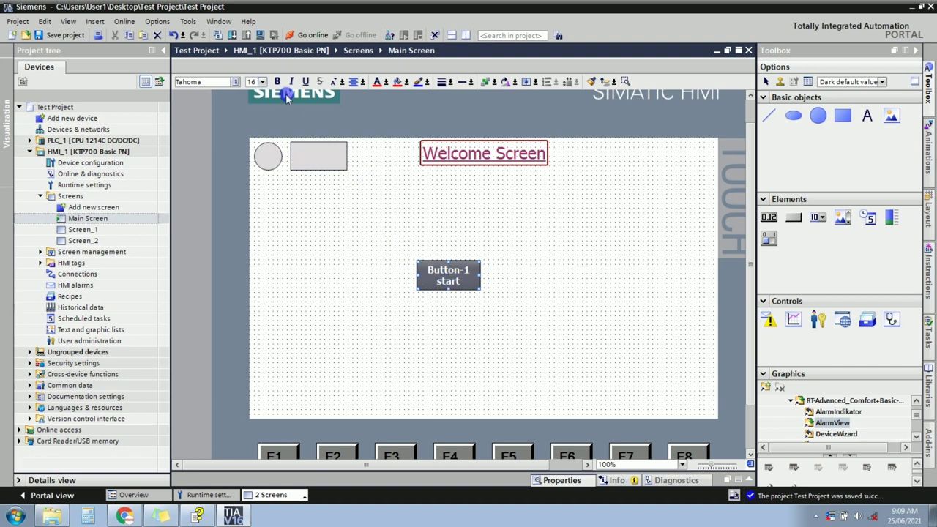
Set the button label to font size 19, bold and not underlined.
{"action": "left_click", "coordinate": [263, 82]}
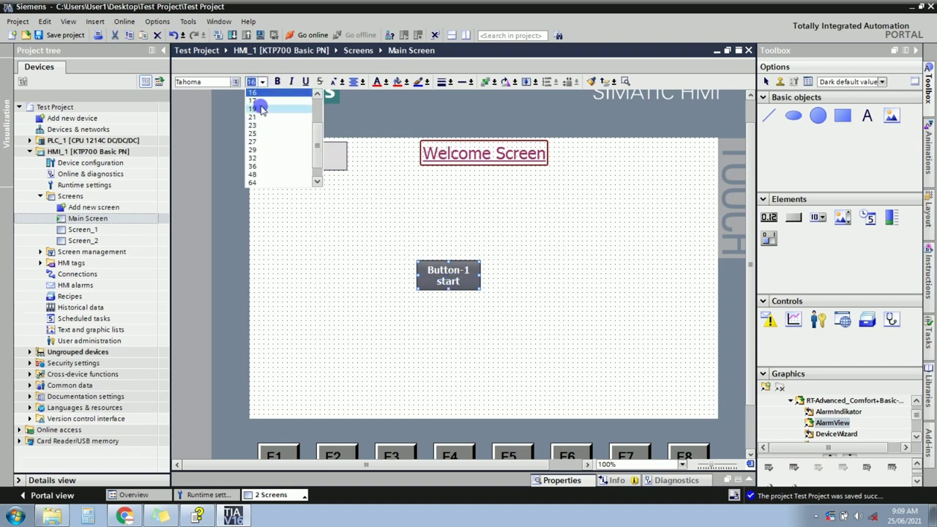
{"action": "left_click", "coordinate": [261, 108]}
{"action": "left_click", "coordinate": [283, 81]}
{"action": "left_click", "coordinate": [284, 81]}
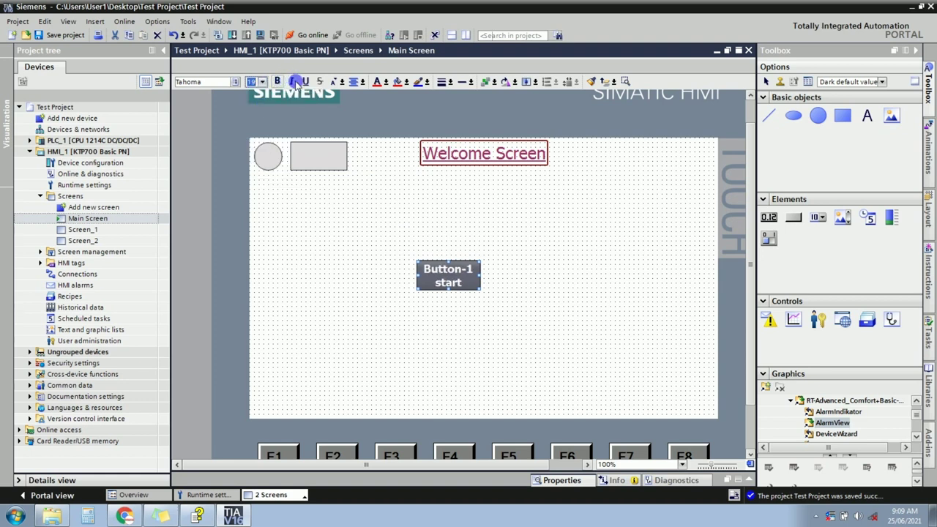
{"action": "left_click", "coordinate": [306, 81]}
{"action": "left_click", "coordinate": [306, 82]}
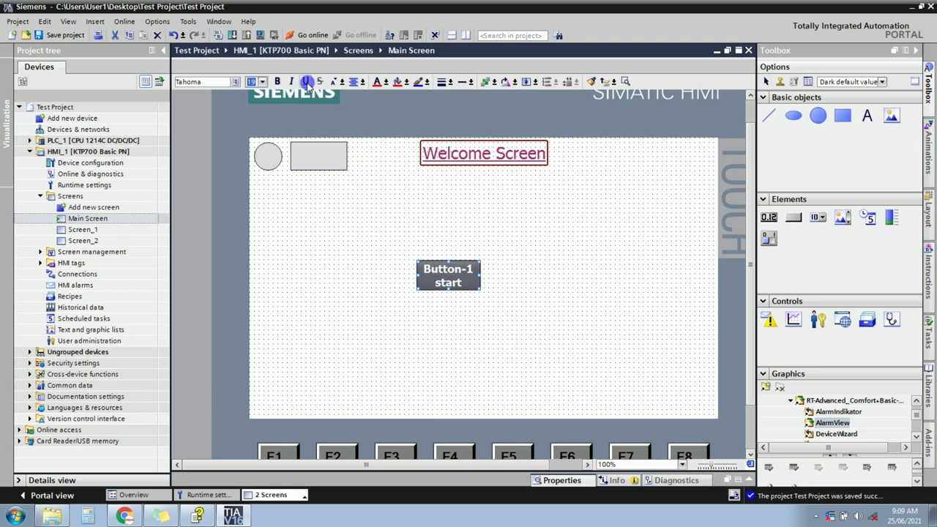
Centre-align the label text and pick a background colour for the button.
{"action": "left_click", "coordinate": [357, 83]}
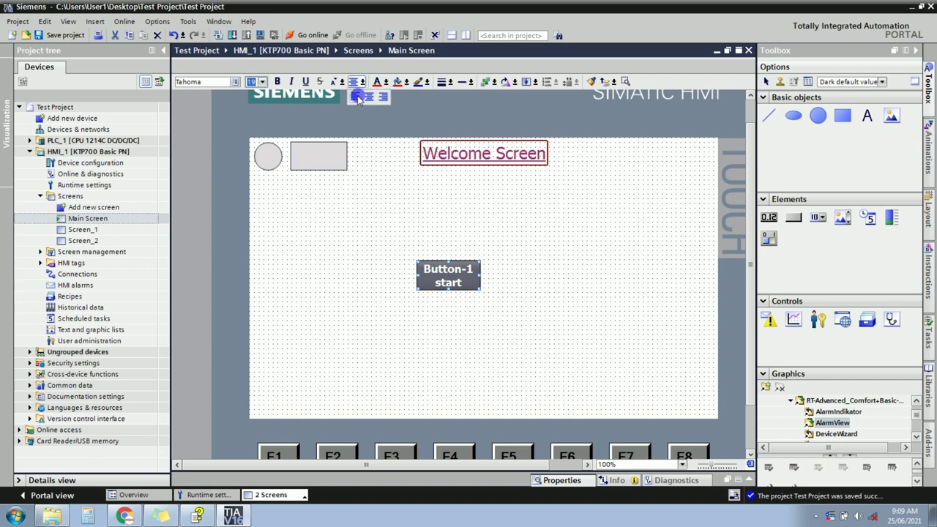
{"action": "left_click", "coordinate": [358, 97]}
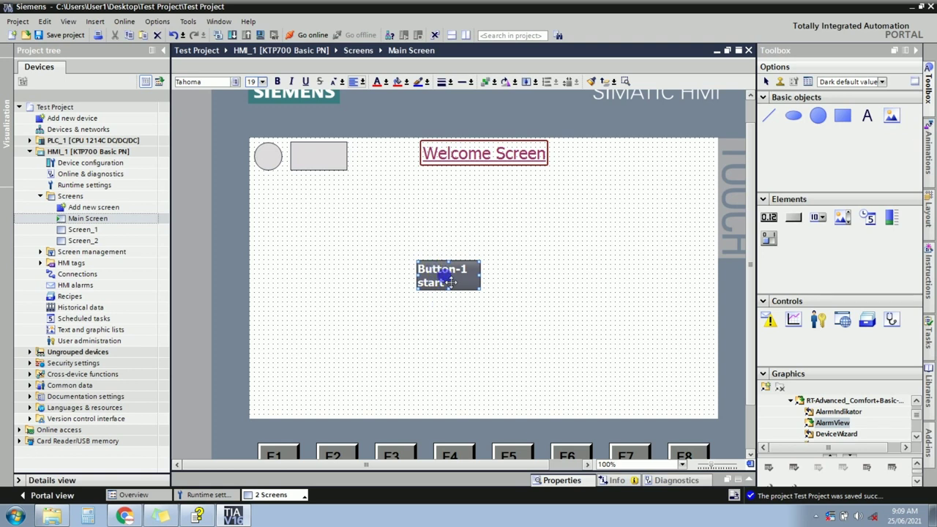
{"action": "left_click", "coordinate": [364, 82]}
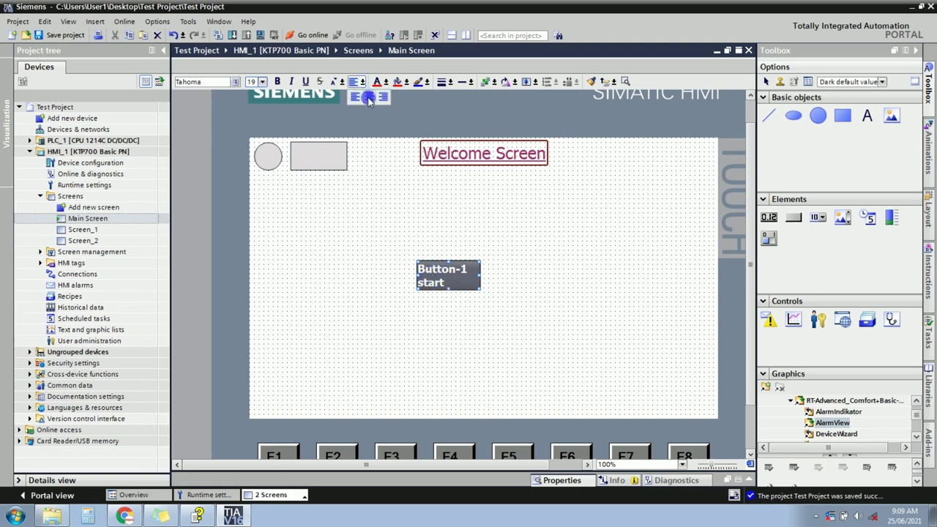
{"action": "left_click", "coordinate": [367, 97]}
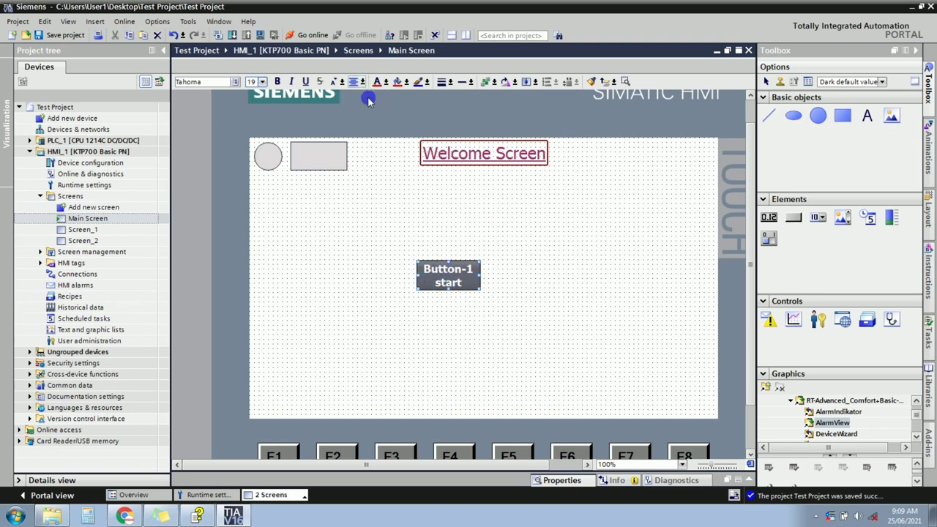
{"action": "left_click", "coordinate": [407, 83]}
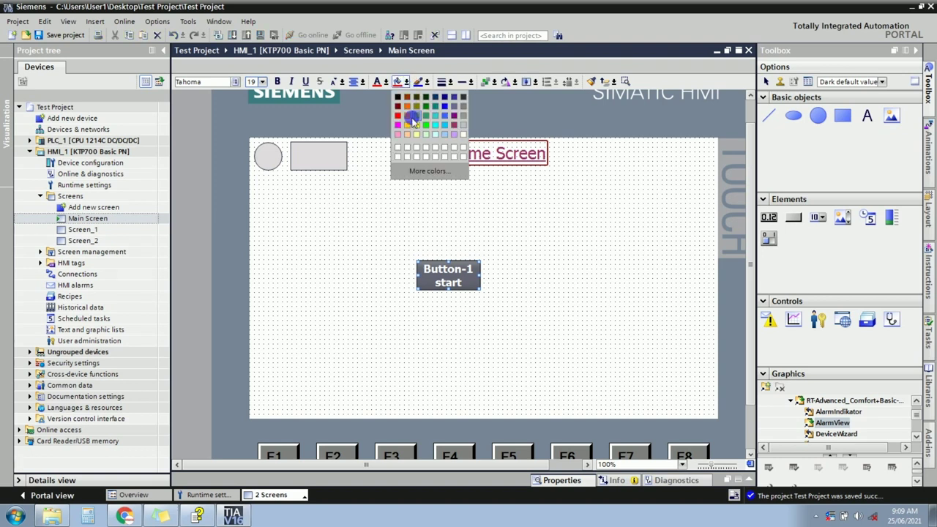
{"action": "left_click", "coordinate": [444, 121]}
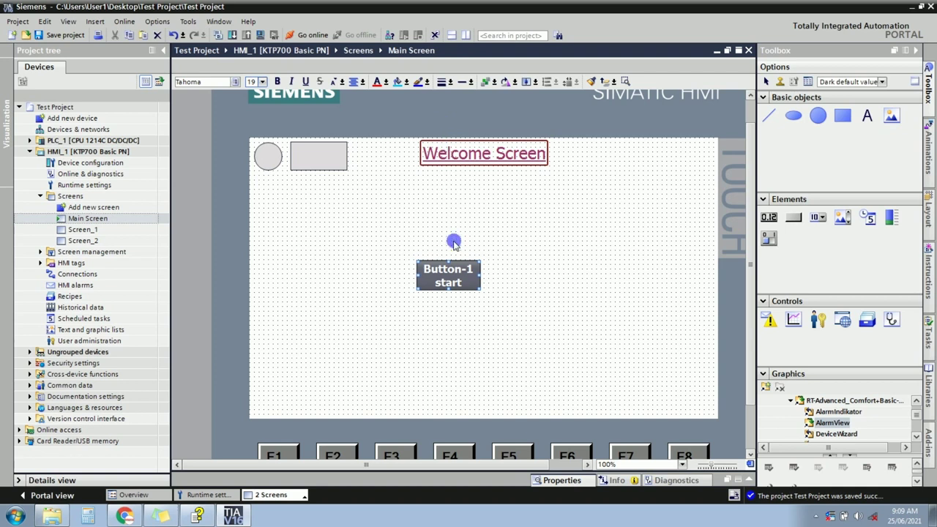
Show Button_1's Appearance properties: vertical gradient fill, colour 0, 207, 255, corner radius 3.
{"action": "right_click", "coordinate": [445, 280]}
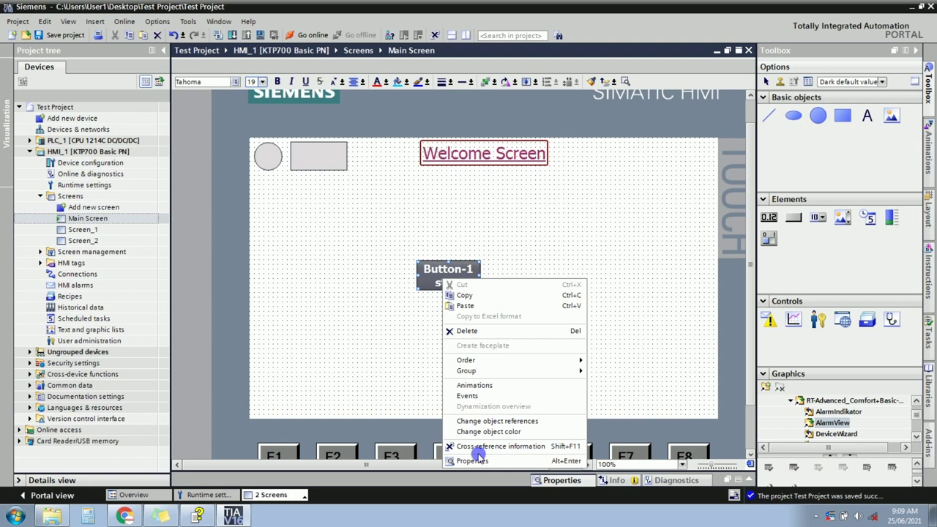
{"action": "left_click", "coordinate": [475, 461]}
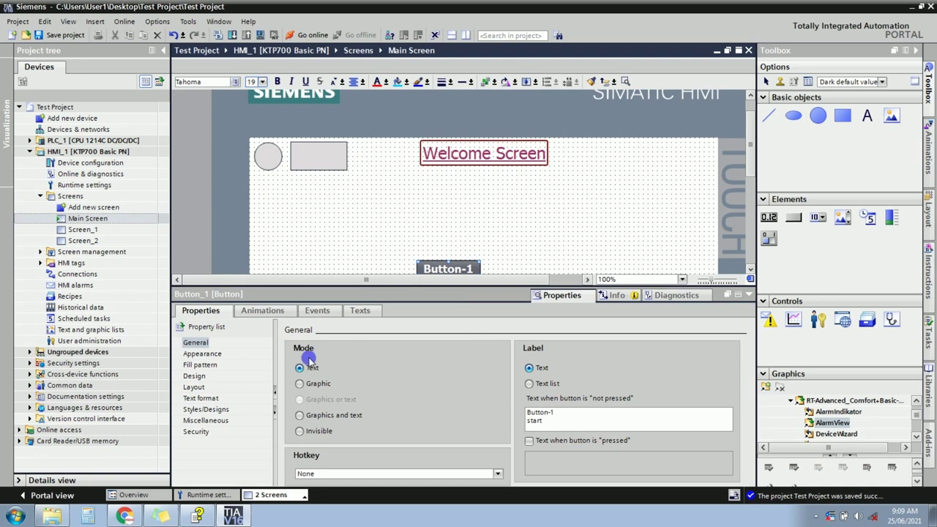
{"action": "left_click_drag", "start_coordinate": [749, 146], "coordinate": [750, 158]}
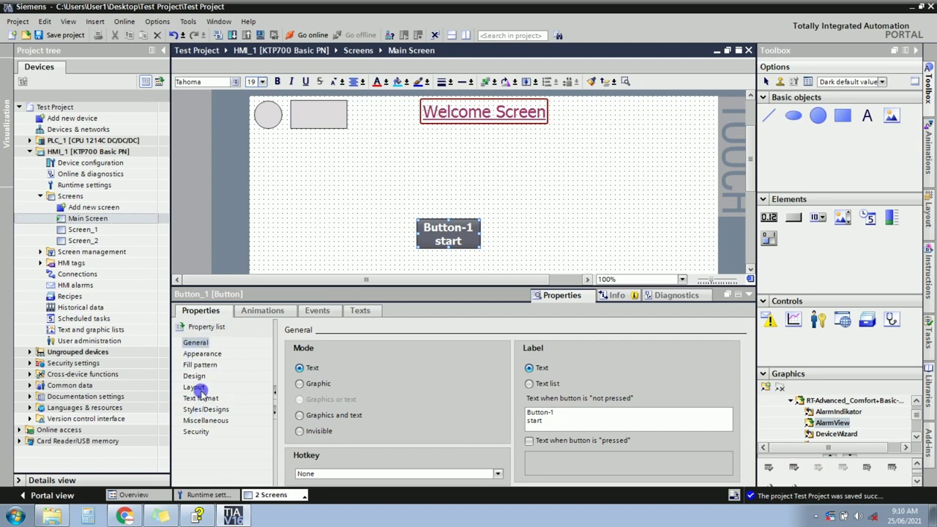
{"action": "left_click", "coordinate": [446, 108]}
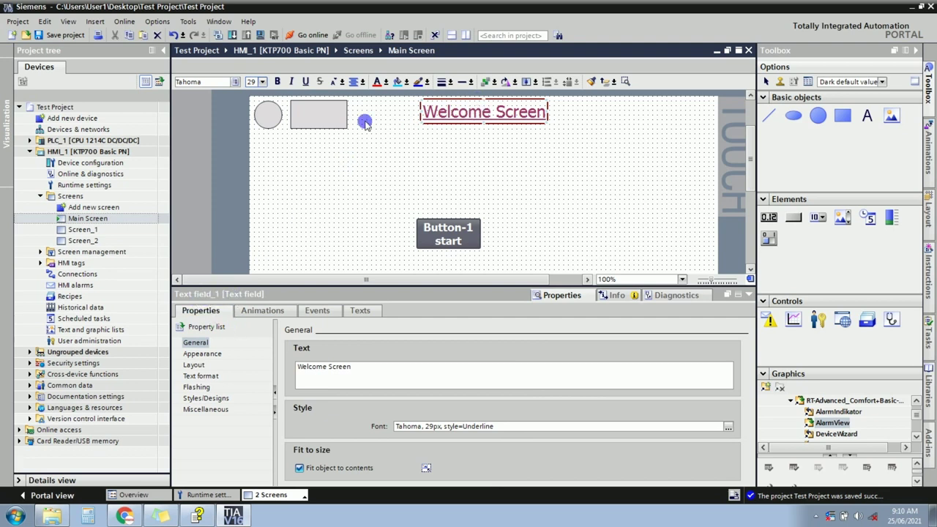
{"action": "left_click", "coordinate": [333, 117]}
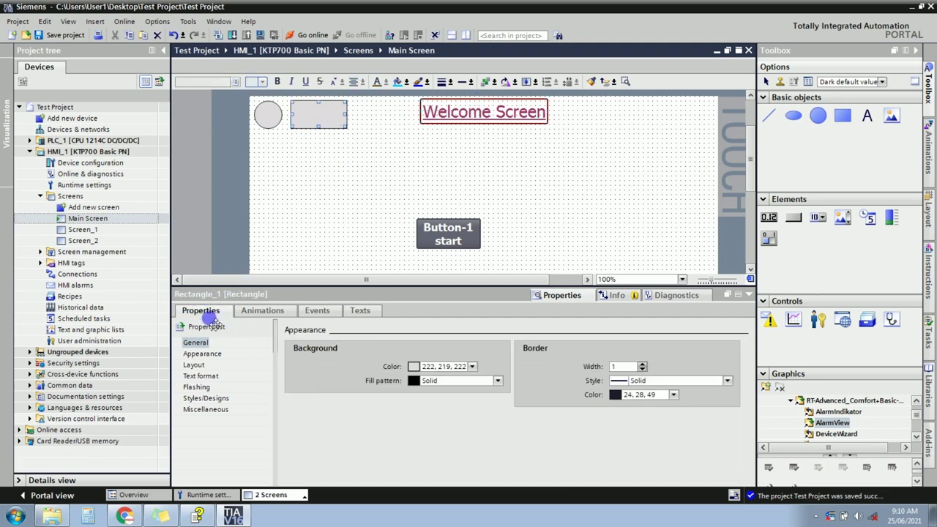
{"action": "left_click", "coordinate": [434, 225]}
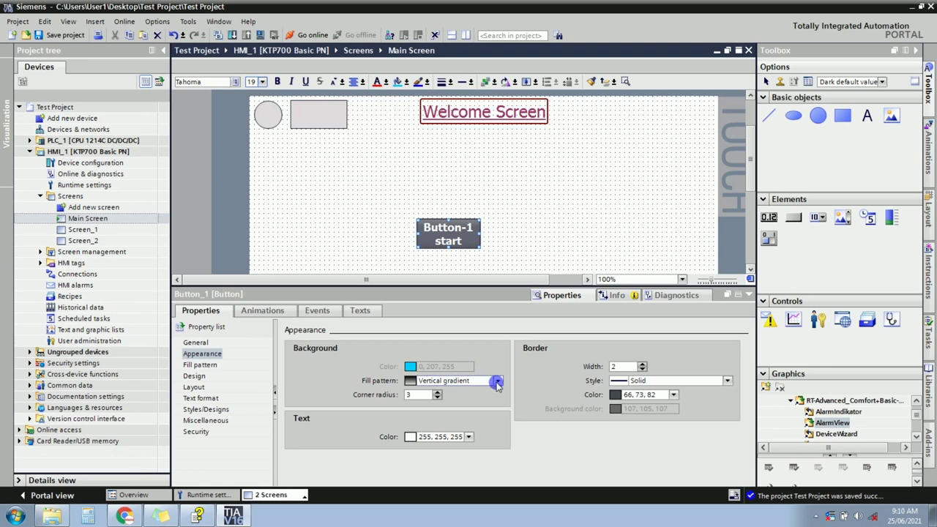
Give Button-1 a solid grey (148, 150, 148) background fill.
{"action": "left_click", "coordinate": [497, 381]}
{"action": "left_click", "coordinate": [426, 402]}
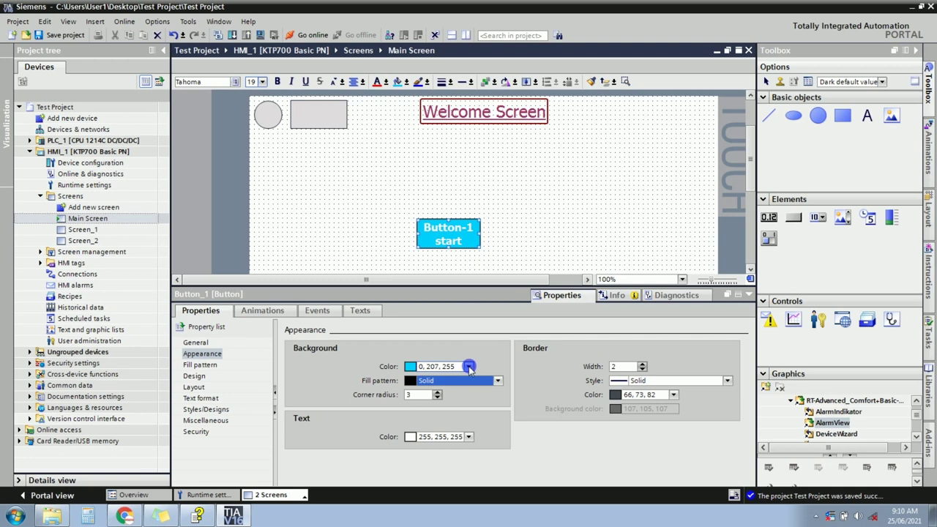
{"action": "left_click", "coordinate": [468, 367]}
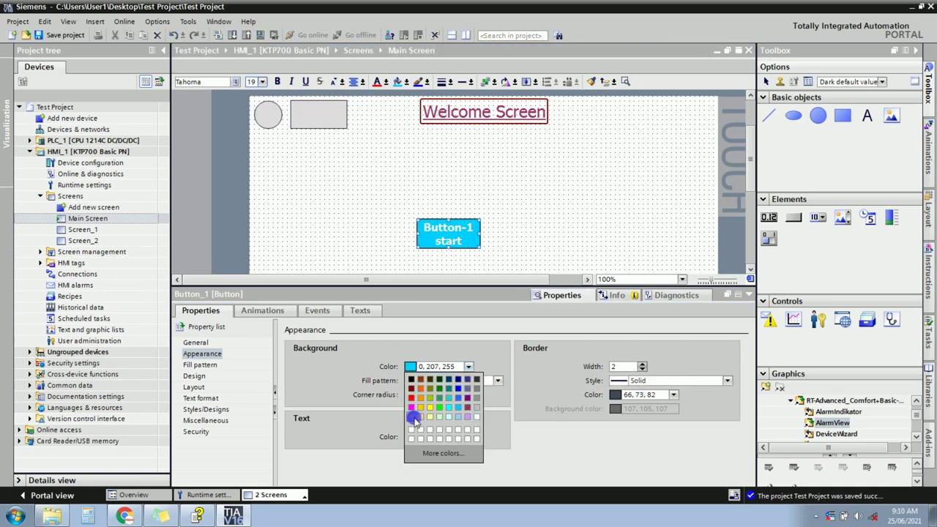
{"action": "left_click", "coordinate": [412, 416]}
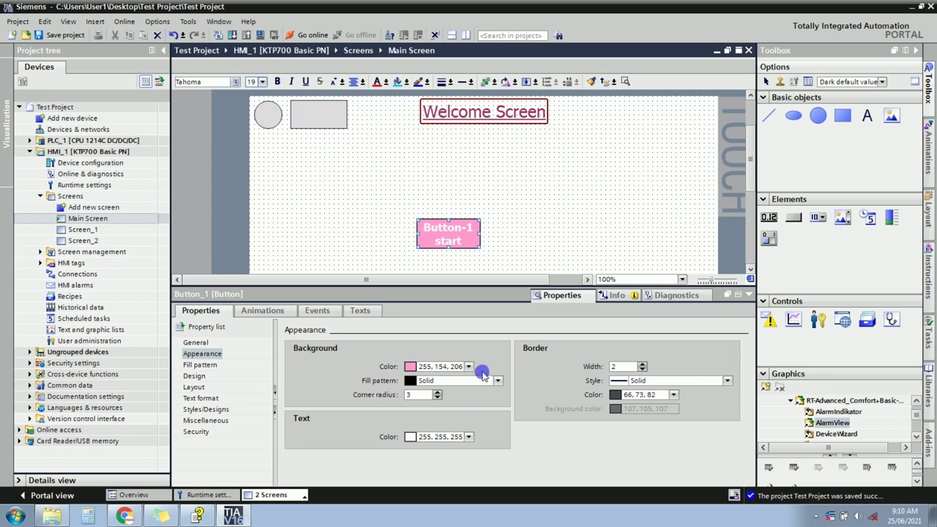
{"action": "left_click", "coordinate": [468, 367]}
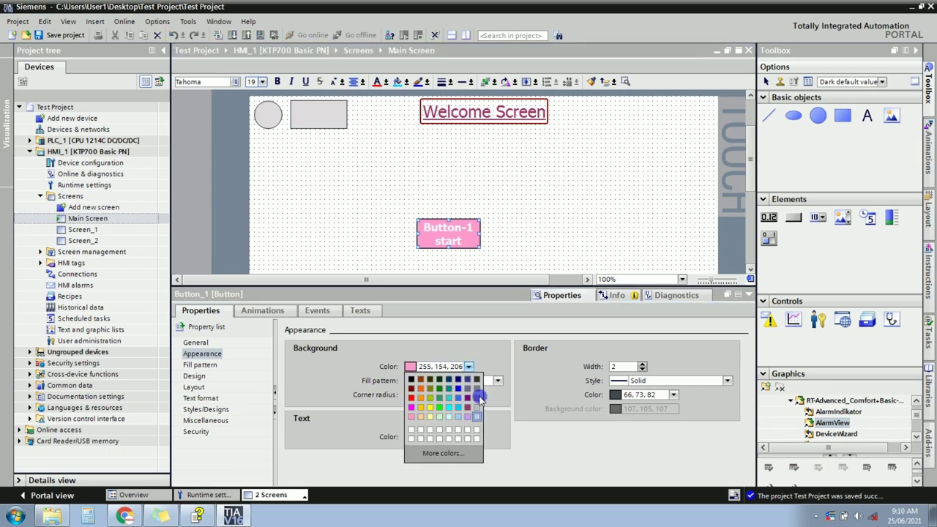
{"action": "left_click", "coordinate": [479, 398]}
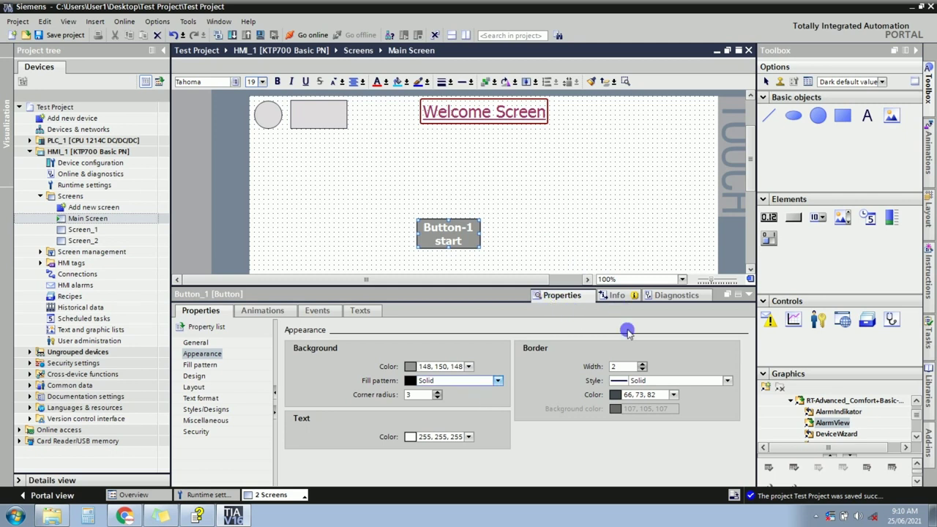
Set the button border to width 2 with a double-line style.
{"action": "left_click", "coordinate": [641, 368]}
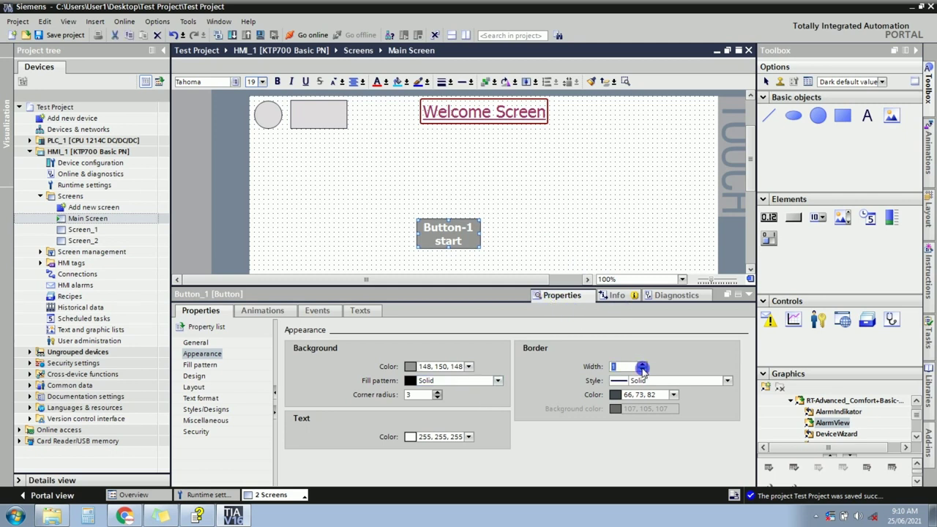
{"action": "left_click", "coordinate": [641, 365]}
{"action": "left_click", "coordinate": [641, 364]}
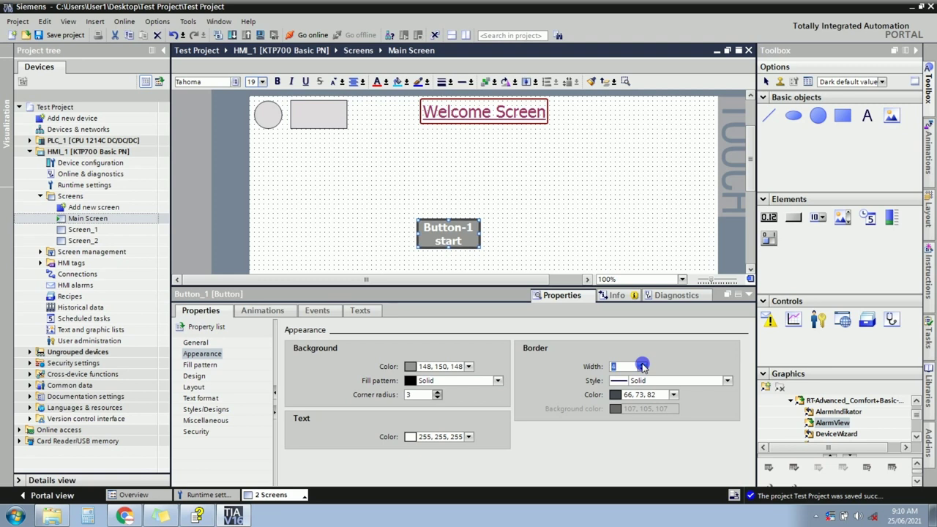
{"action": "left_click", "coordinate": [641, 369]}
{"action": "left_click", "coordinate": [641, 370]}
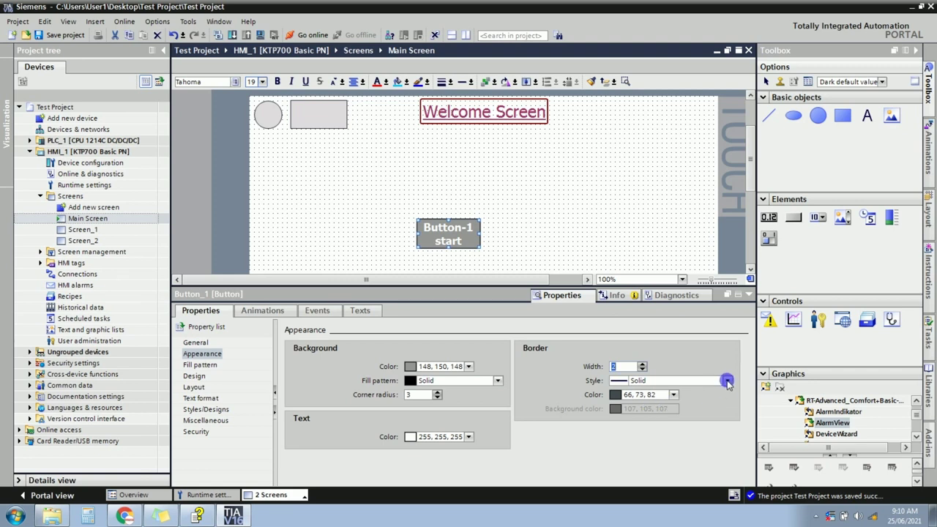
{"action": "left_click", "coordinate": [727, 380]}
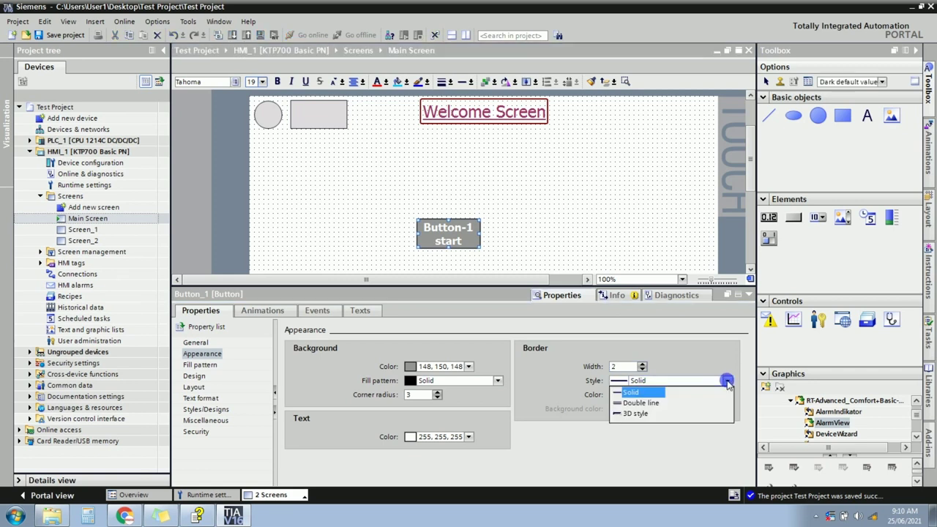
{"action": "left_click", "coordinate": [633, 404]}
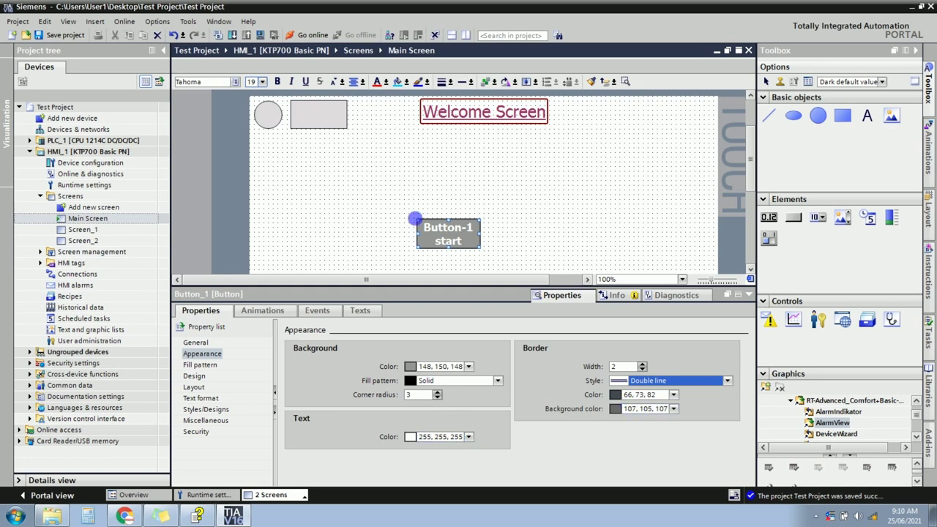
Make the button label text white (255, 255, 255).
{"action": "left_click", "coordinate": [468, 436]}
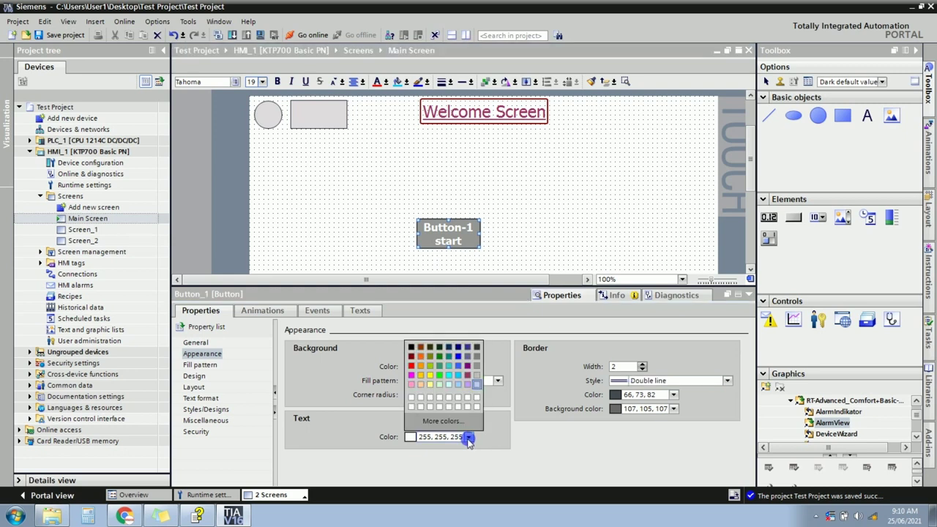
{"action": "left_click", "coordinate": [411, 350]}
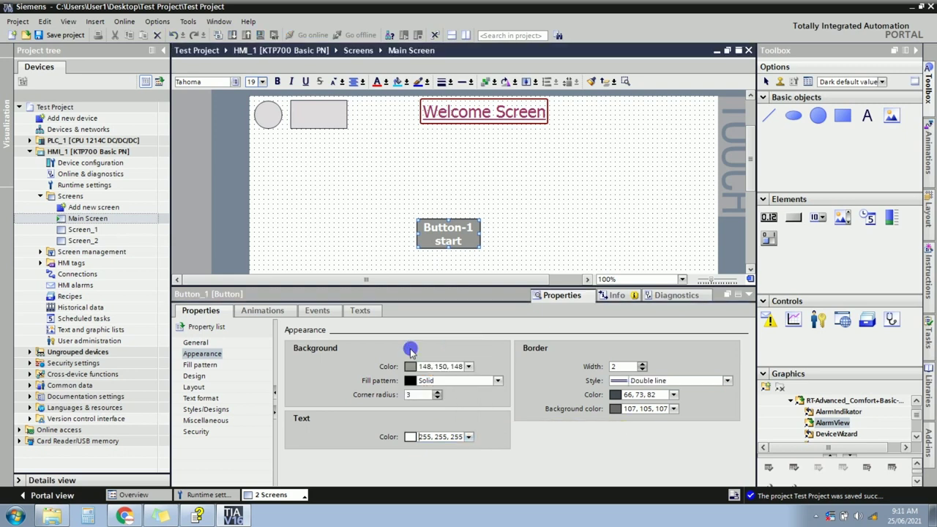
{"action": "left_click", "coordinate": [470, 439]}
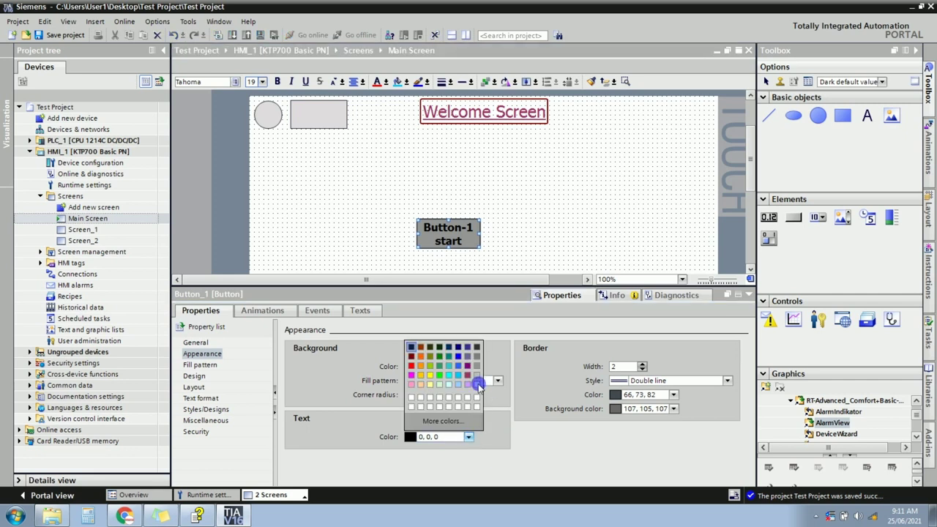
{"action": "left_click", "coordinate": [477, 385]}
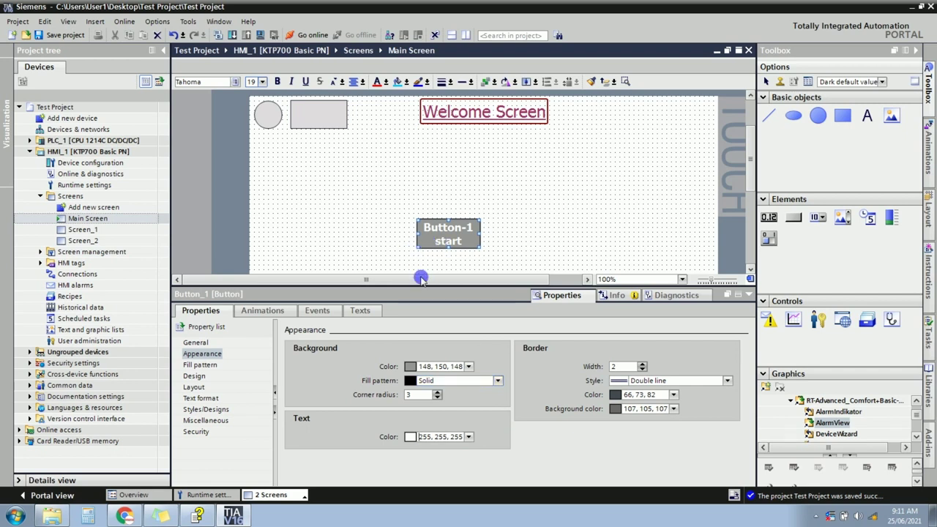
{"action": "left_click", "coordinate": [202, 354]}
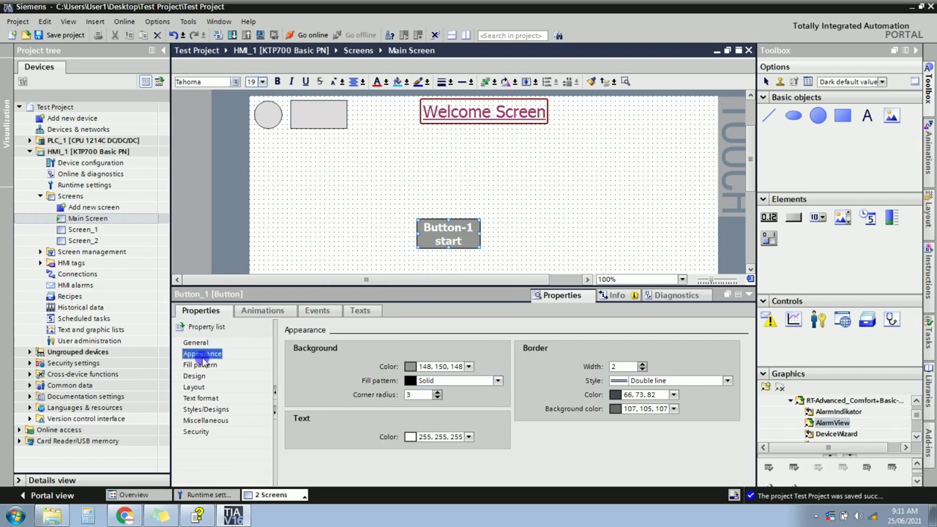
{"action": "left_click", "coordinate": [199, 364]}
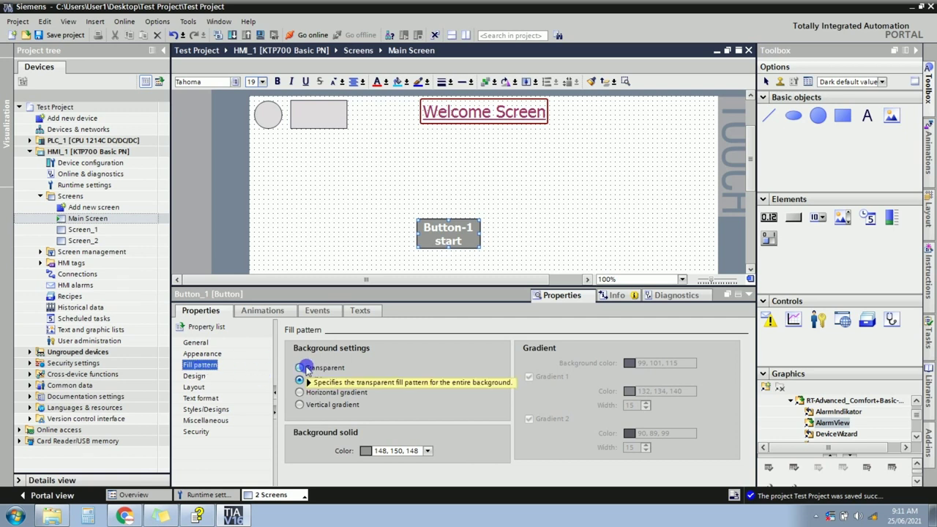
After trying transparent, solid and vertical fills, settle on a horizontal gradient for Button_1.
{"action": "left_click", "coordinate": [300, 368]}
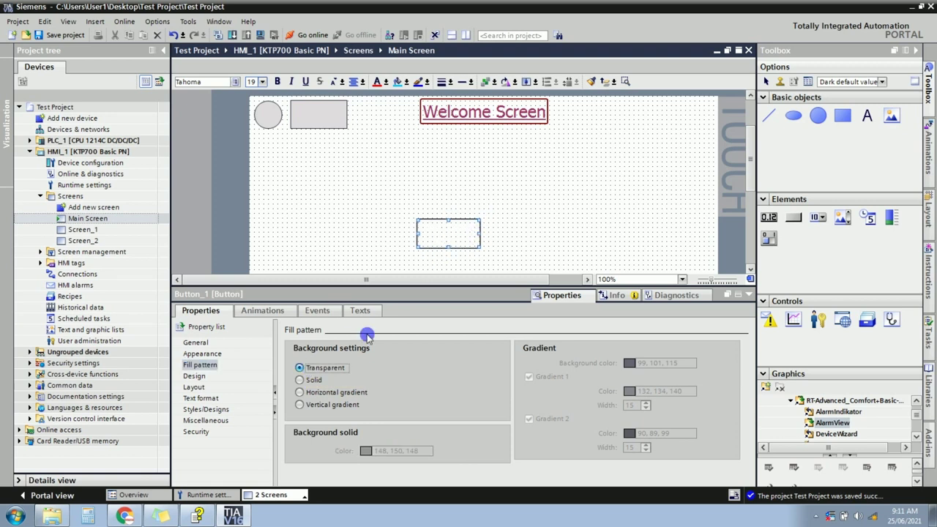
{"action": "left_click", "coordinate": [315, 381]}
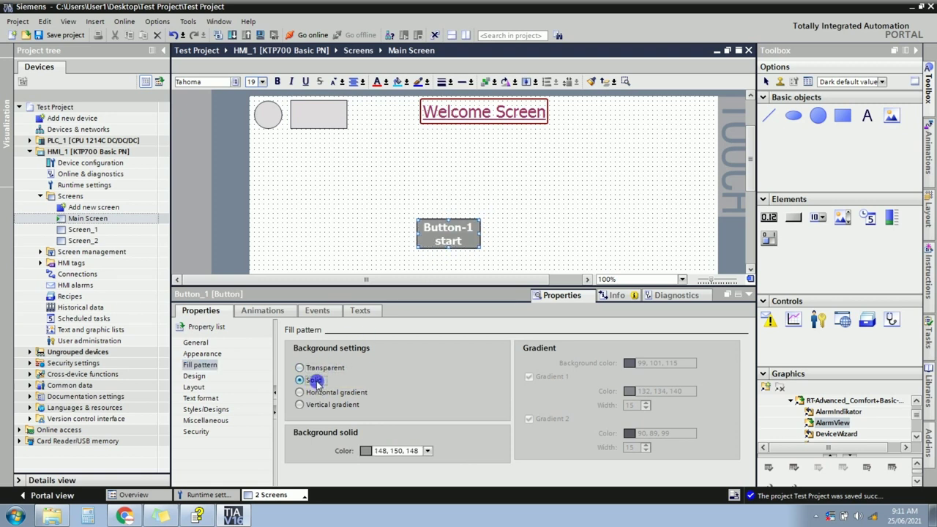
{"action": "left_click", "coordinate": [315, 391]}
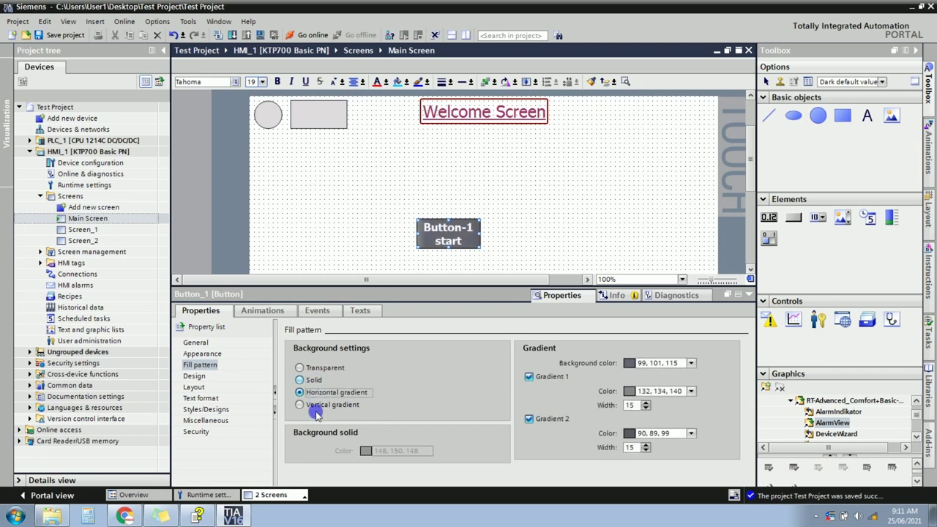
{"action": "left_click", "coordinate": [316, 406]}
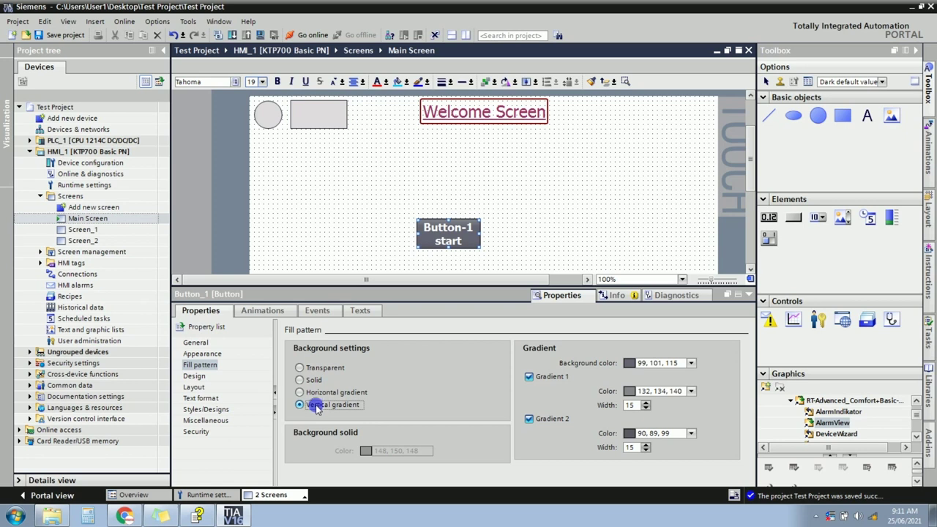
{"action": "left_click", "coordinate": [319, 393]}
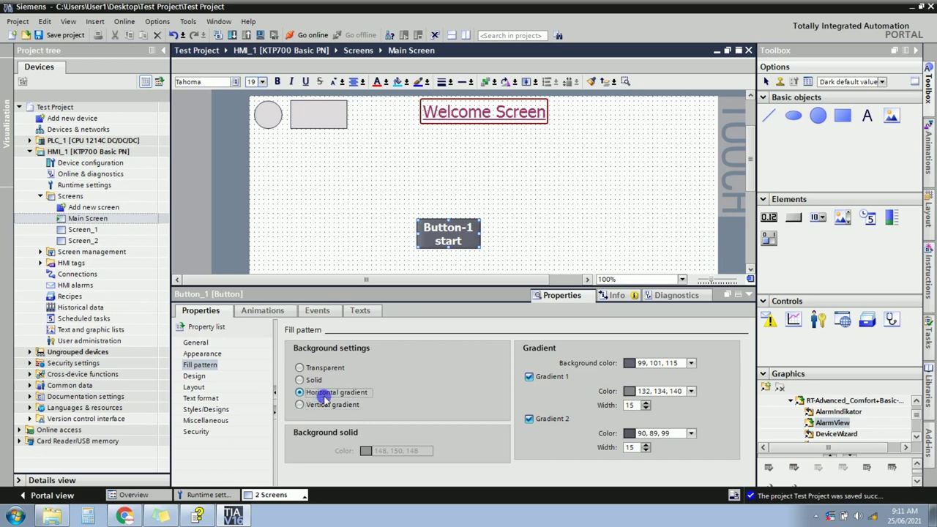
{"action": "left_click", "coordinate": [195, 376]}
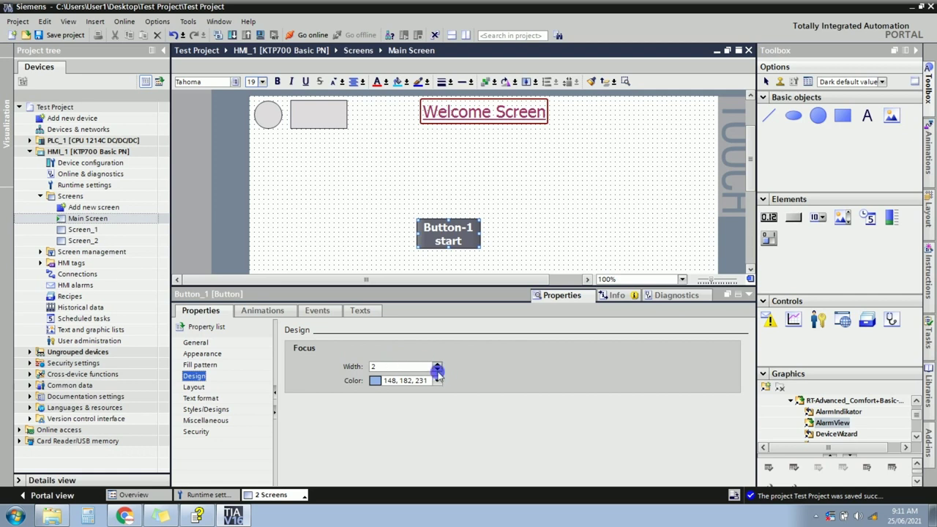
Set Button_1's layout to X 50, Y 100, width 150 and height 80.
{"action": "left_click", "coordinate": [193, 387]}
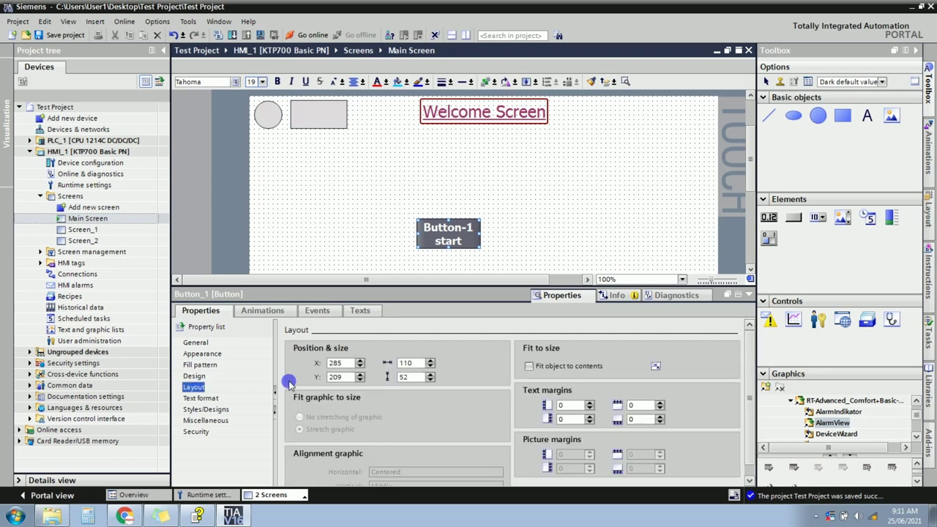
{"action": "double_click", "coordinate": [334, 363]}
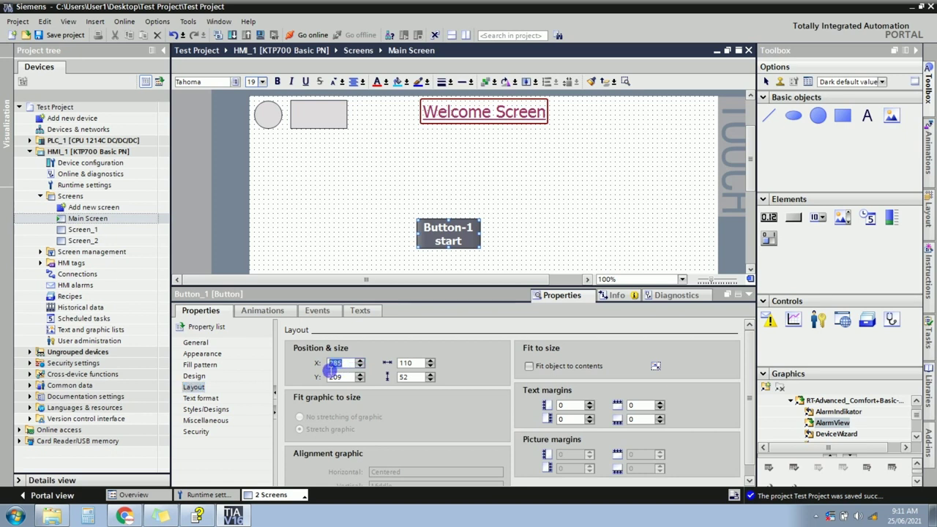
{"action": "type", "text": "50"}
{"action": "key", "text": "Return"}
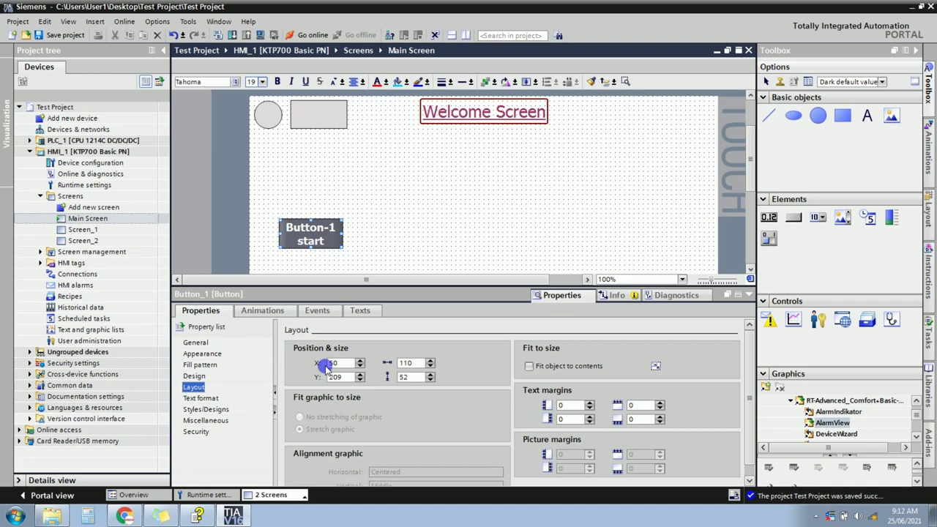
{"action": "key", "text": "Tab"}
{"action": "type", "text": "100"}
{"action": "key", "text": "Tab"}
{"action": "type", "text": "150"}
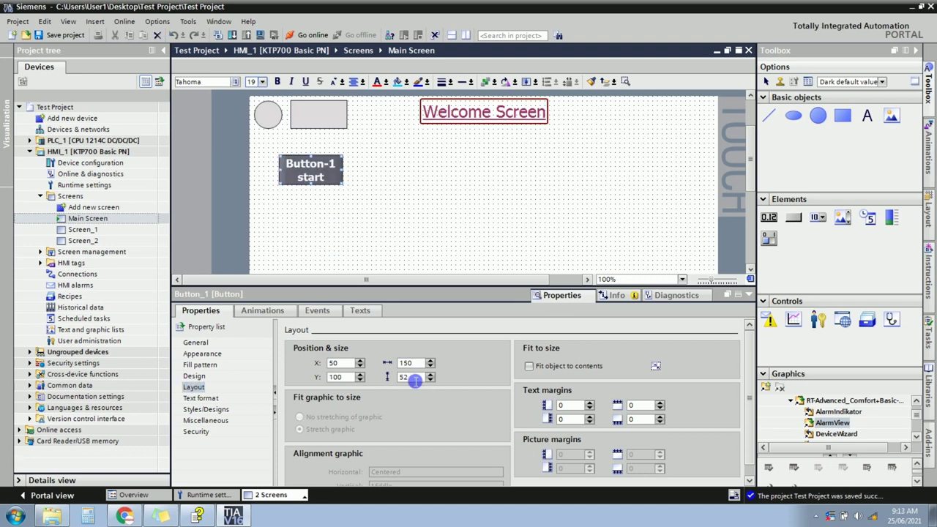
{"action": "double_click", "coordinate": [414, 377]}
{"action": "type", "text": "80"}
{"action": "key", "text": "Return"}
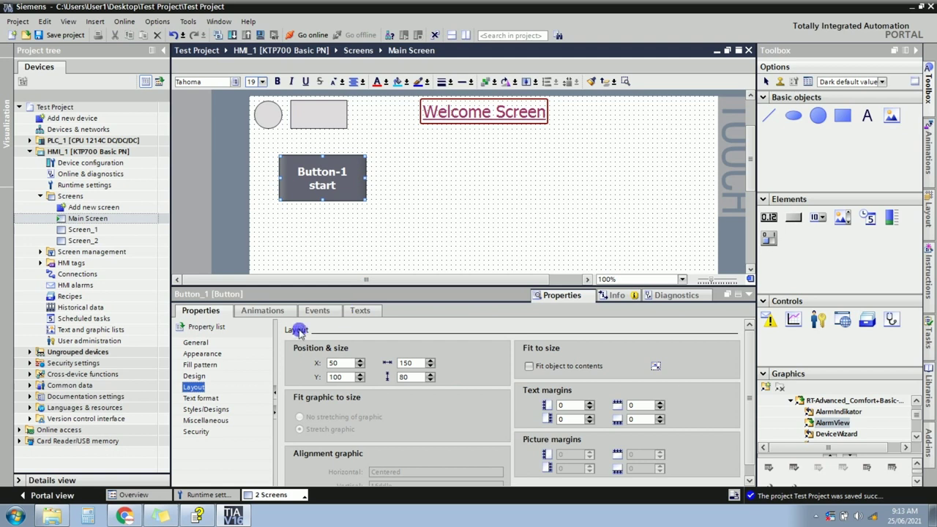
Review the button's Text format, Styles/Designs, Miscellaneous and Security properties, then show its Events.
{"action": "left_click", "coordinate": [216, 398]}
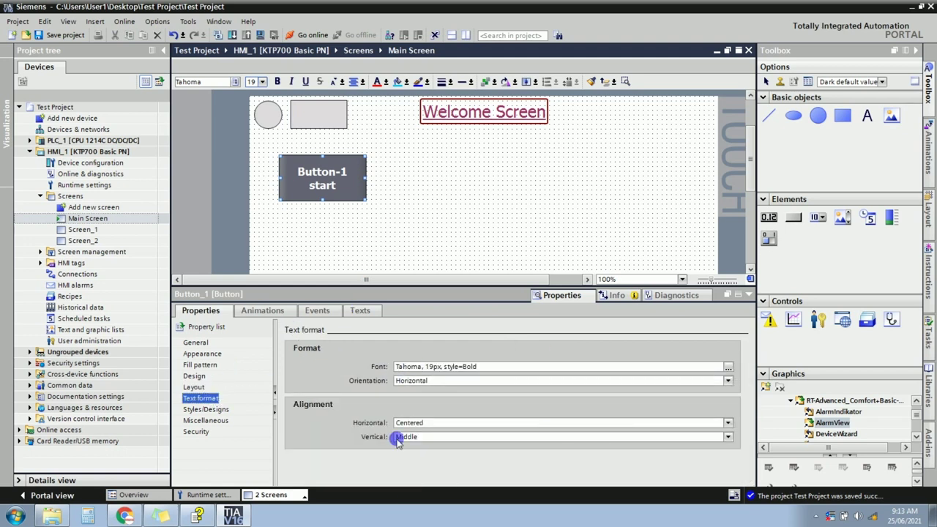
{"action": "left_click", "coordinate": [210, 409]}
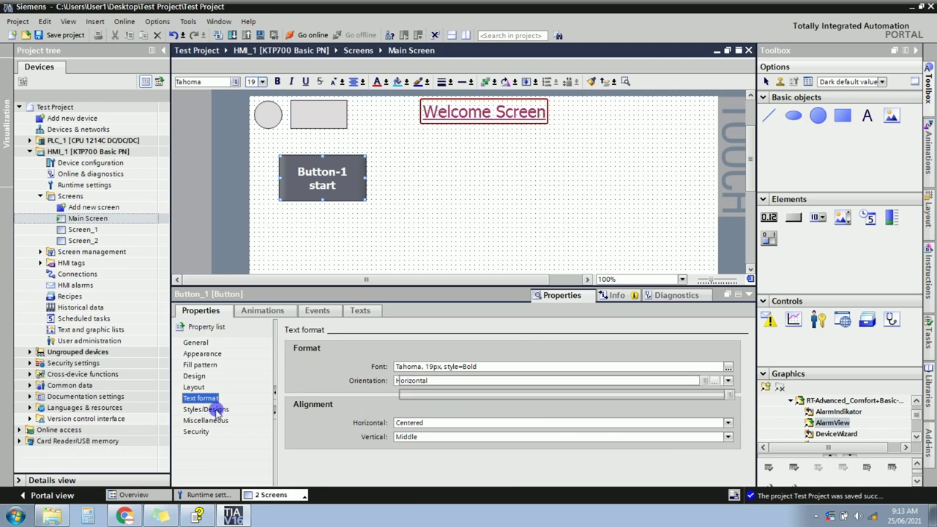
{"action": "left_click", "coordinate": [212, 421]}
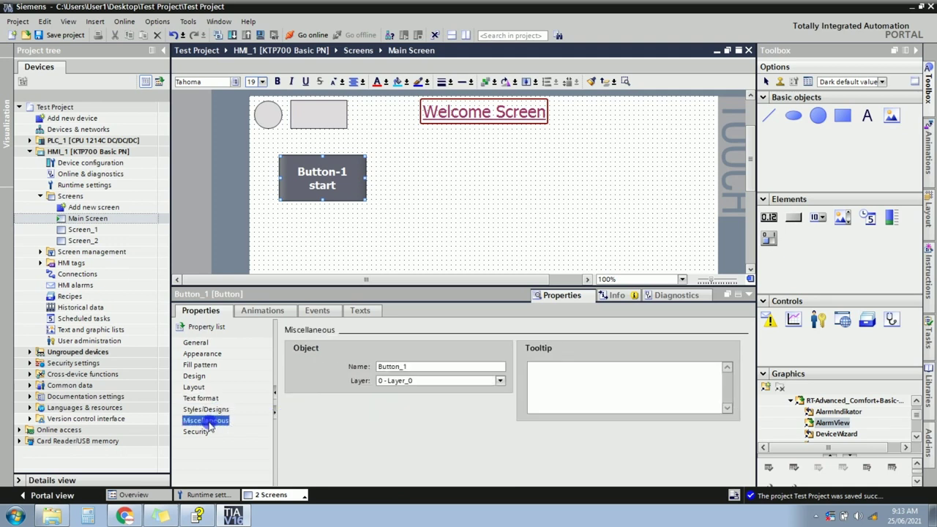
{"action": "left_click", "coordinate": [196, 432]}
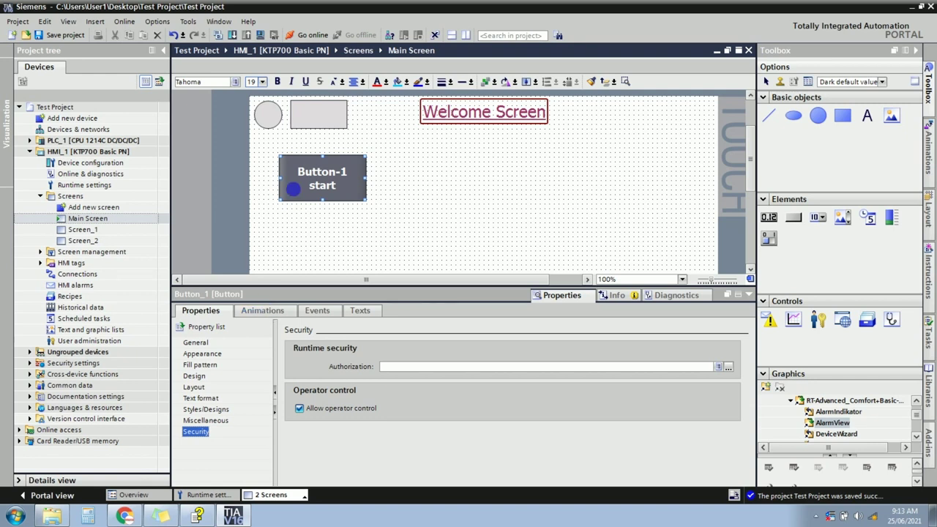
{"action": "left_click", "coordinate": [325, 187]}
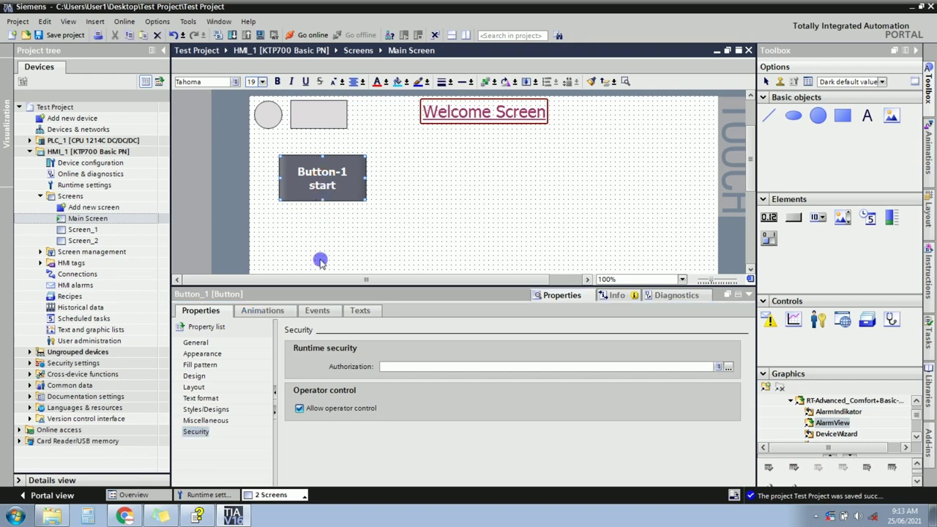
{"action": "left_click", "coordinate": [317, 310]}
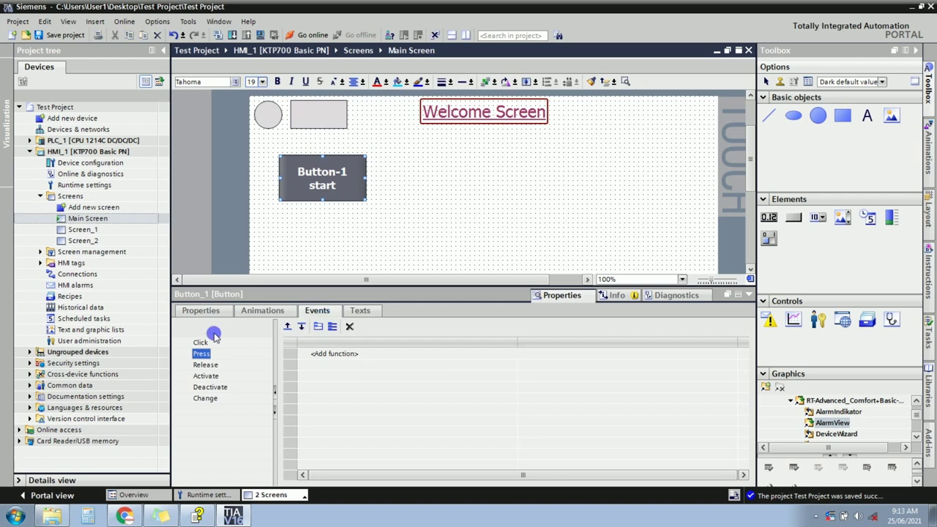
Select Button_1's Press event and add an empty, editable function entry.
{"action": "left_click", "coordinate": [204, 344]}
{"action": "left_click", "coordinate": [205, 344]}
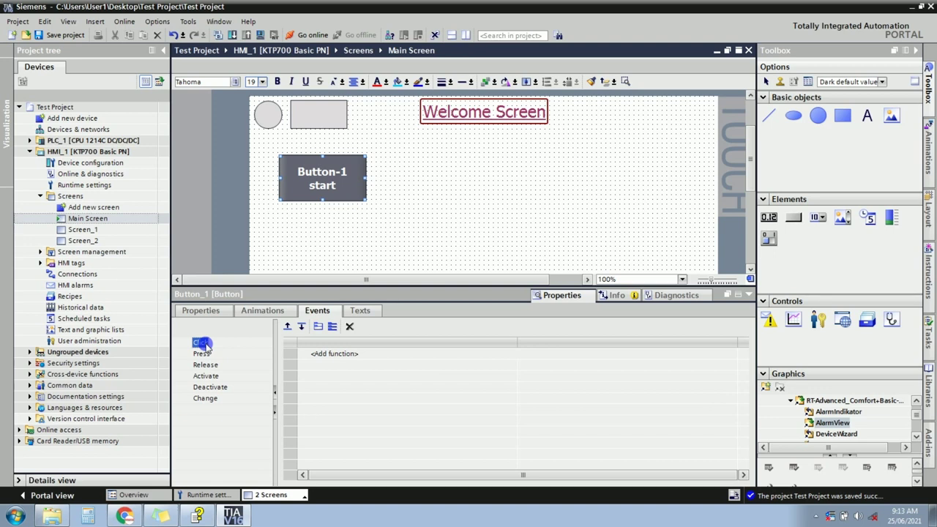
{"action": "left_click", "coordinate": [339, 354]}
{"action": "left_click", "coordinate": [205, 355]}
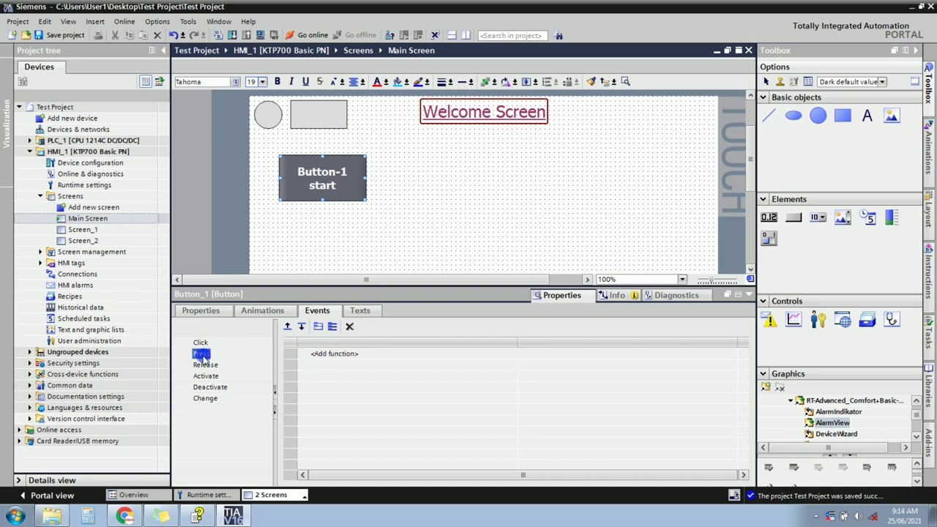
{"action": "left_click", "coordinate": [285, 344]}
{"action": "left_click", "coordinate": [334, 354]}
{"action": "left_click", "coordinate": [334, 355]}
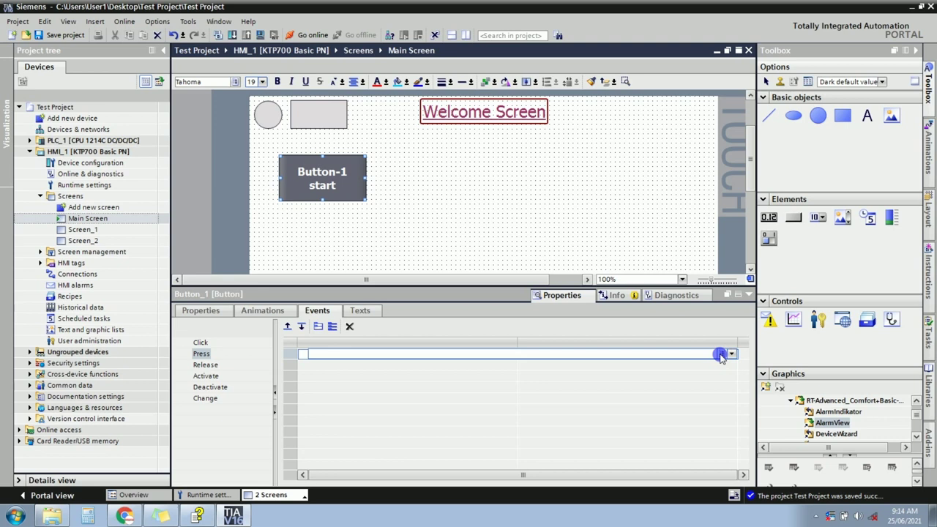
Assign SetBit to the Press event by entering 'set' and picking it from autocomplete.
{"action": "left_click", "coordinate": [720, 354]}
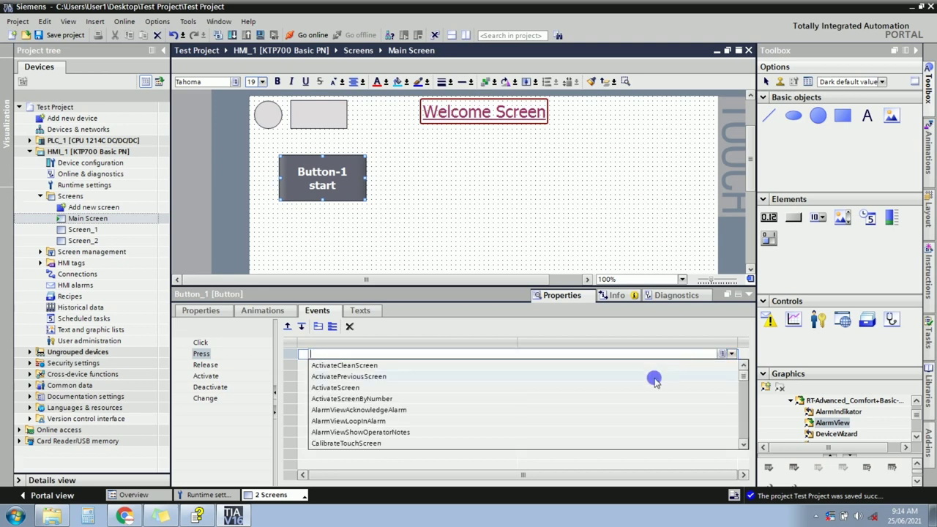
{"action": "left_click", "coordinate": [742, 444]}
{"action": "left_click_drag", "start_coordinate": [742, 444], "coordinate": [742, 445]}
{"action": "left_click_drag", "start_coordinate": [742, 370], "coordinate": [742, 370]}
{"action": "left_click", "coordinate": [616, 357]}
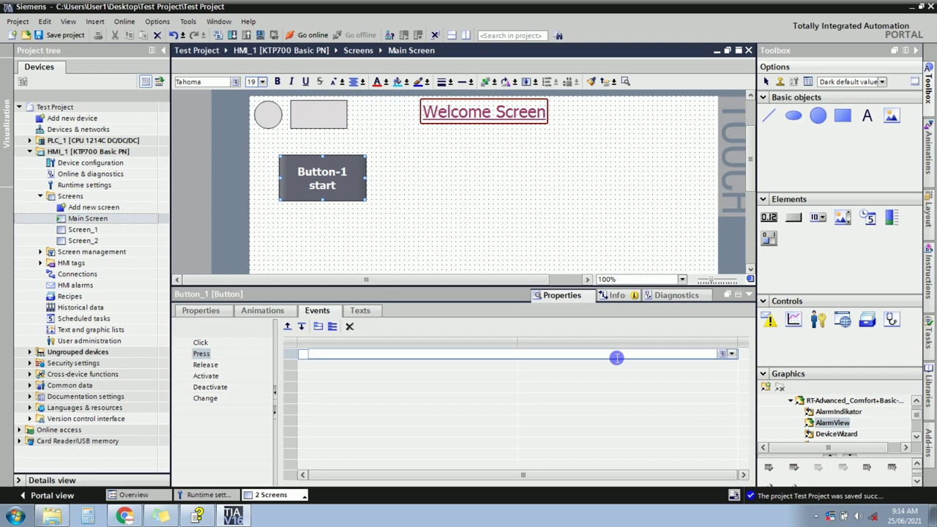
{"action": "type", "text": "set"}
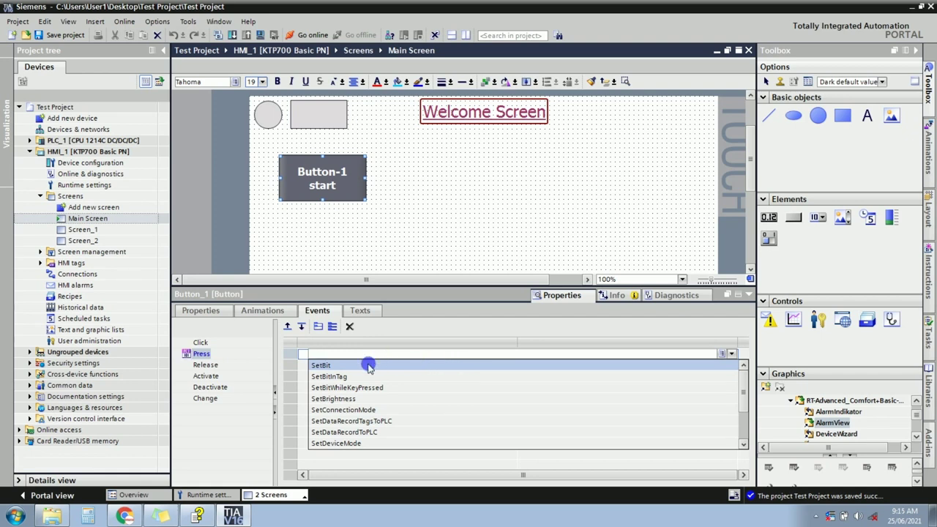
{"action": "left_click", "coordinate": [336, 365]}
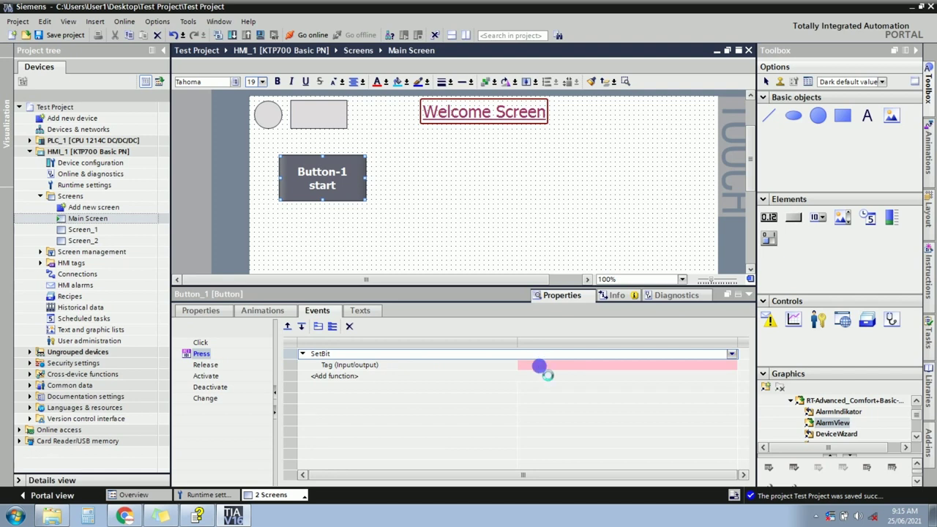
{"action": "left_click", "coordinate": [540, 367]}
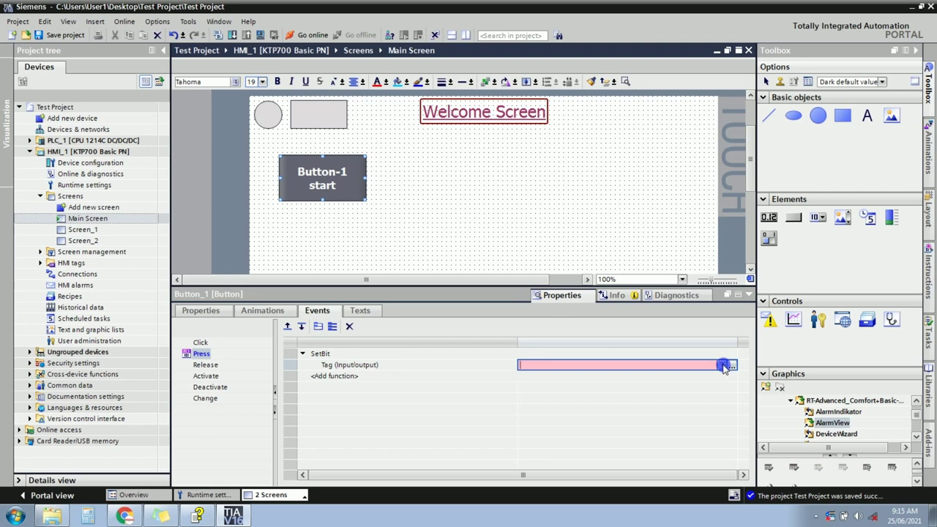
{"action": "left_click", "coordinate": [722, 366]}
{"action": "left_click", "coordinate": [723, 366]}
{"action": "left_click", "coordinate": [732, 364]}
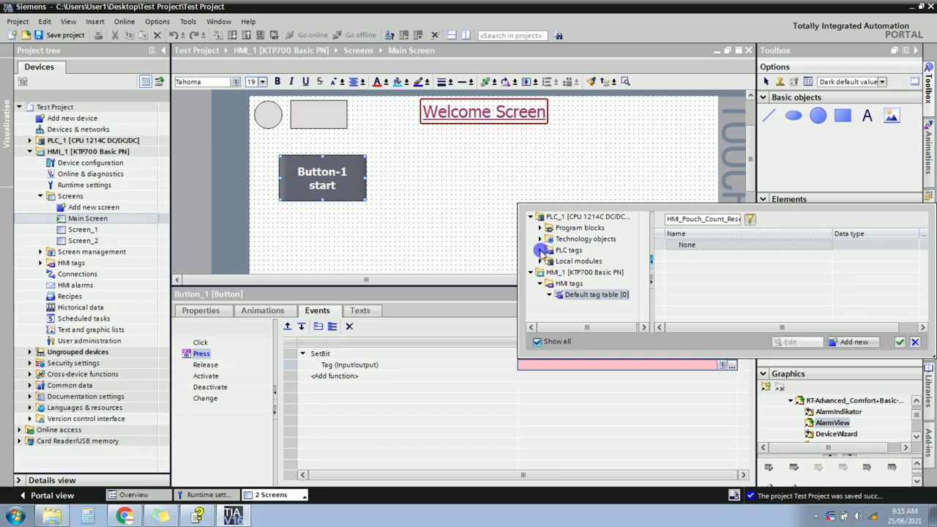
{"action": "left_click", "coordinate": [540, 250]}
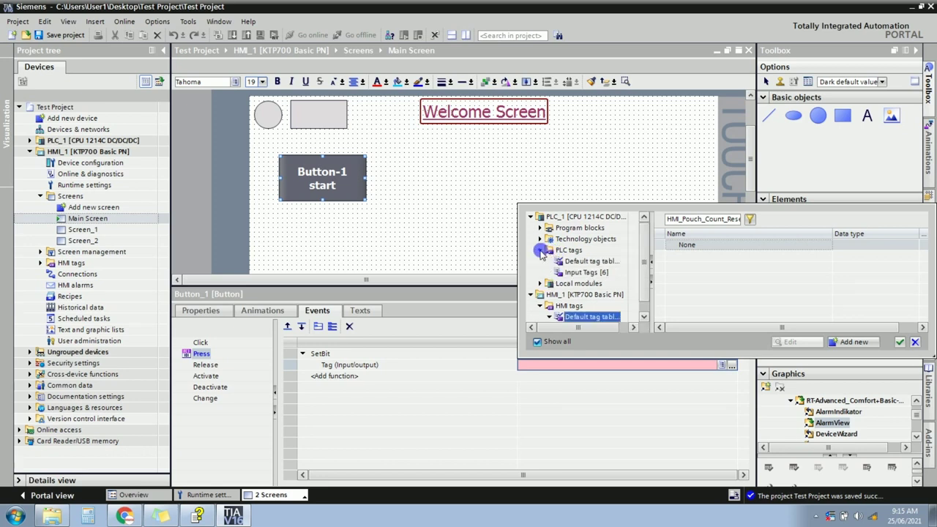
{"action": "left_click", "coordinate": [585, 272]}
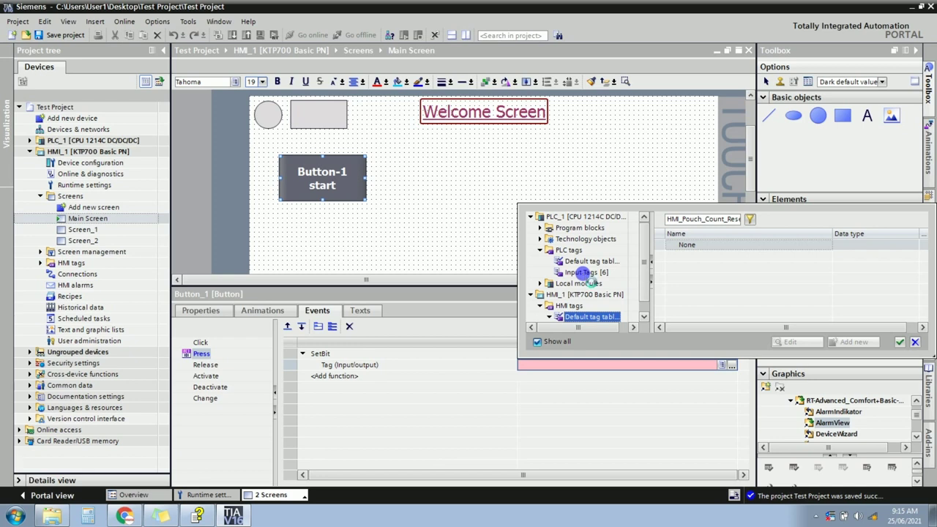
{"action": "left_click", "coordinate": [585, 272]}
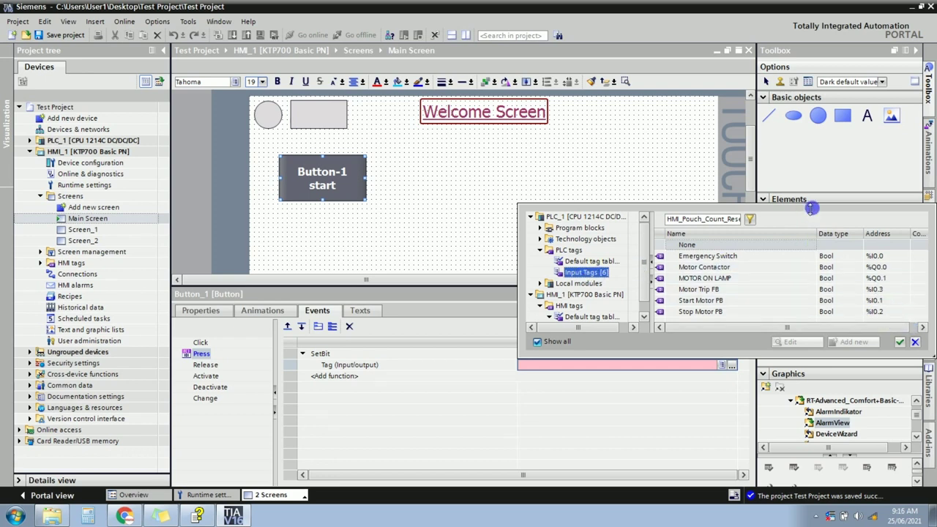
{"action": "left_click_drag", "start_coordinate": [810, 209], "coordinate": [810, 132]}
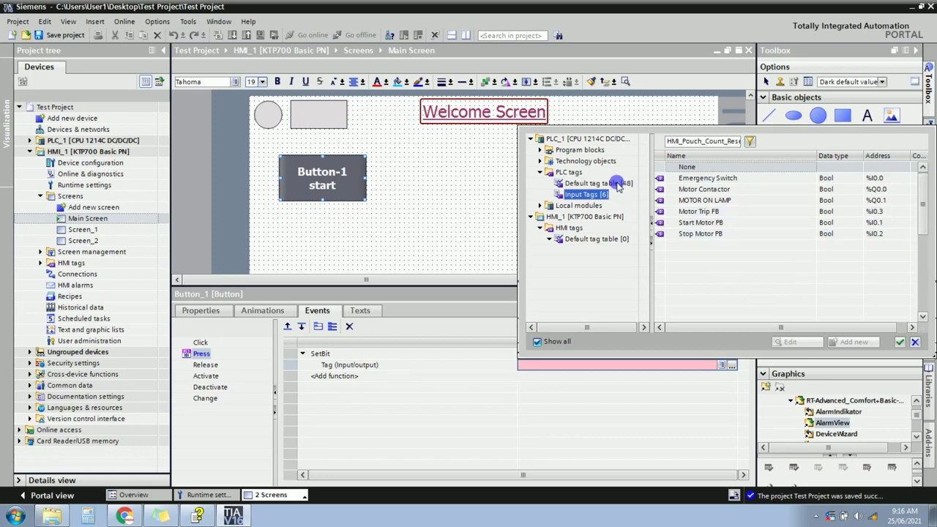
{"action": "left_click", "coordinate": [617, 184]}
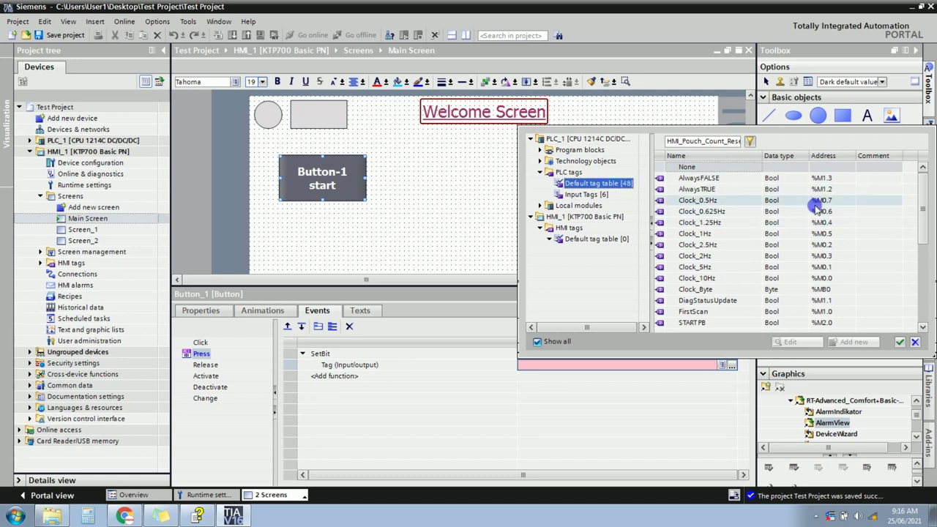
{"action": "left_click_drag", "start_coordinate": [923, 227], "coordinate": [923, 256]}
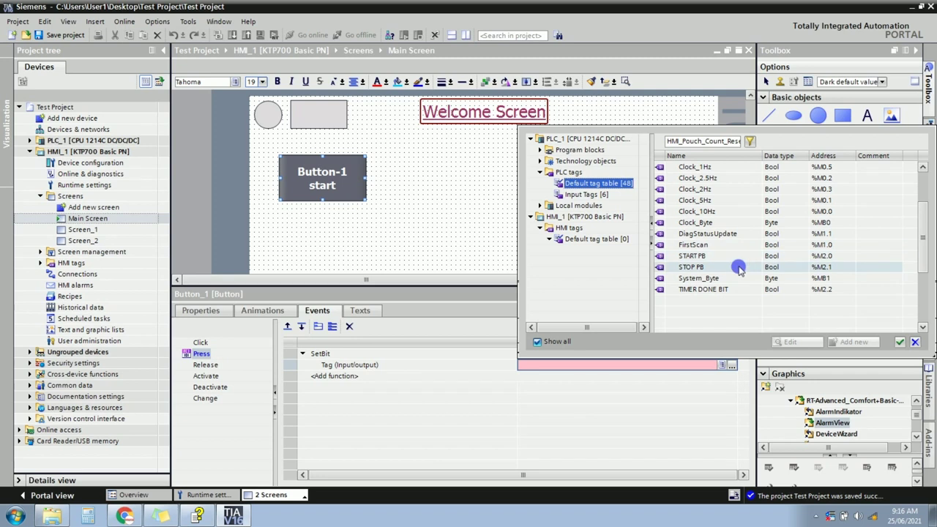
{"action": "left_click", "coordinate": [694, 256]}
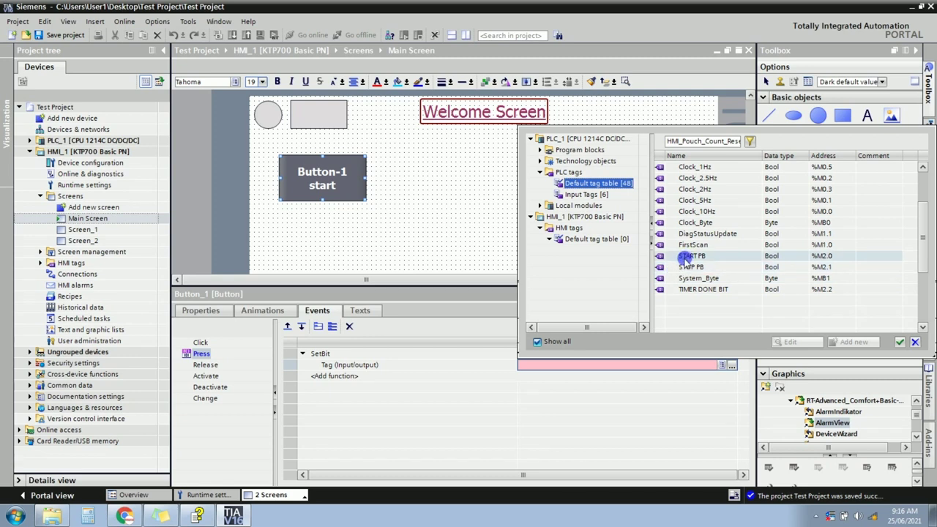
{"action": "left_click", "coordinate": [683, 257]}
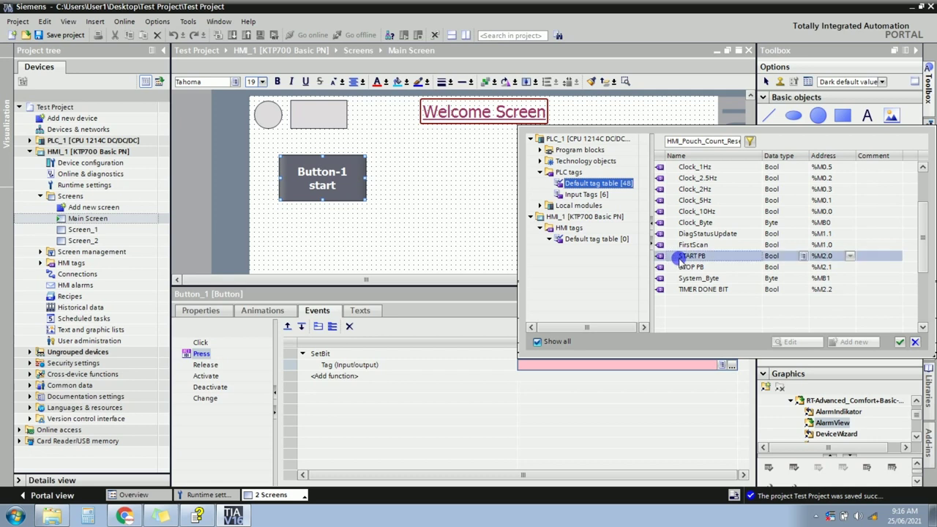
{"action": "double_click", "coordinate": [679, 257]}
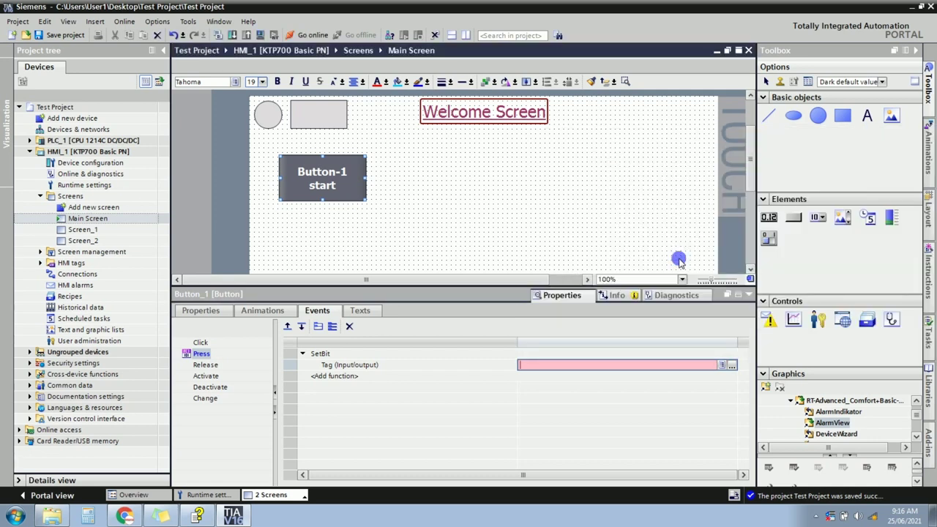
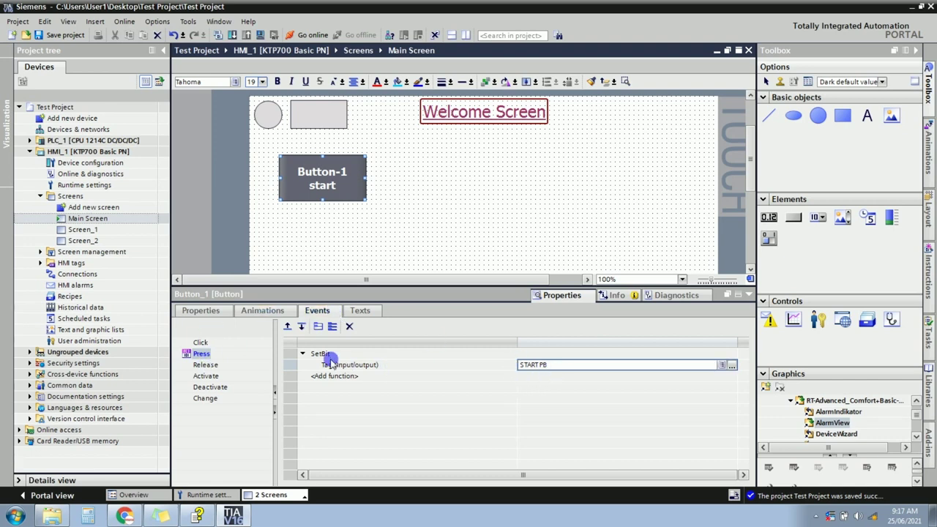
Add a ResetBit function on tag START PB to Button-1's Release event, keeping SetBit on Press.
{"action": "left_click", "coordinate": [321, 354]}
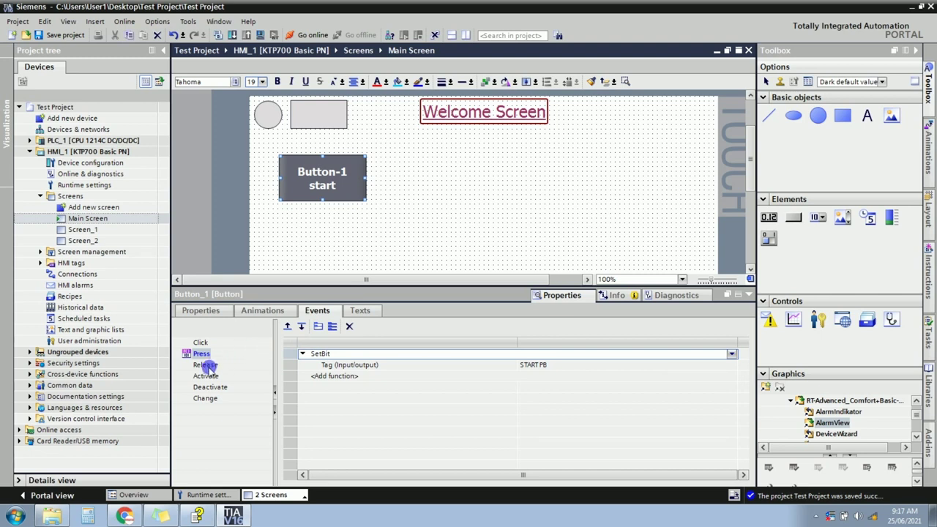
{"action": "left_click", "coordinate": [544, 367]}
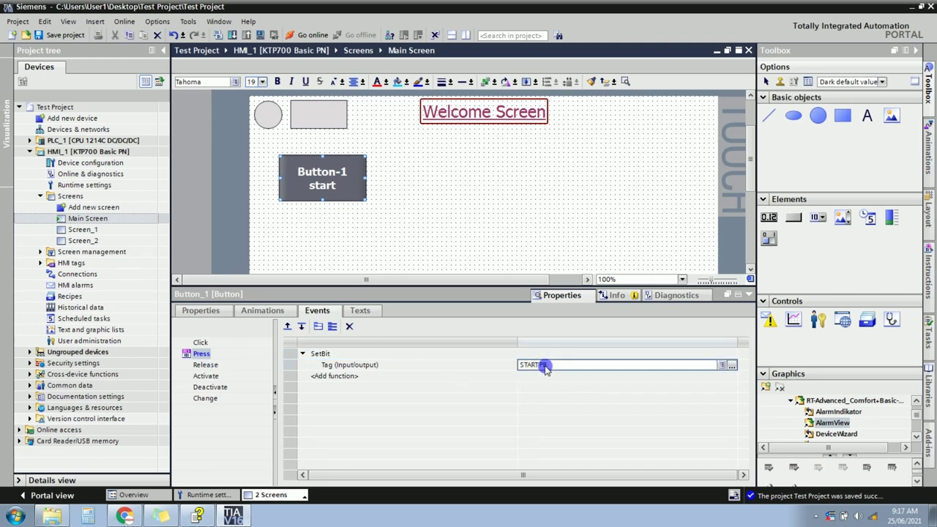
{"action": "double_click", "coordinate": [545, 367]}
{"action": "key", "text": "ctrl+c"}
{"action": "left_click", "coordinate": [205, 365]}
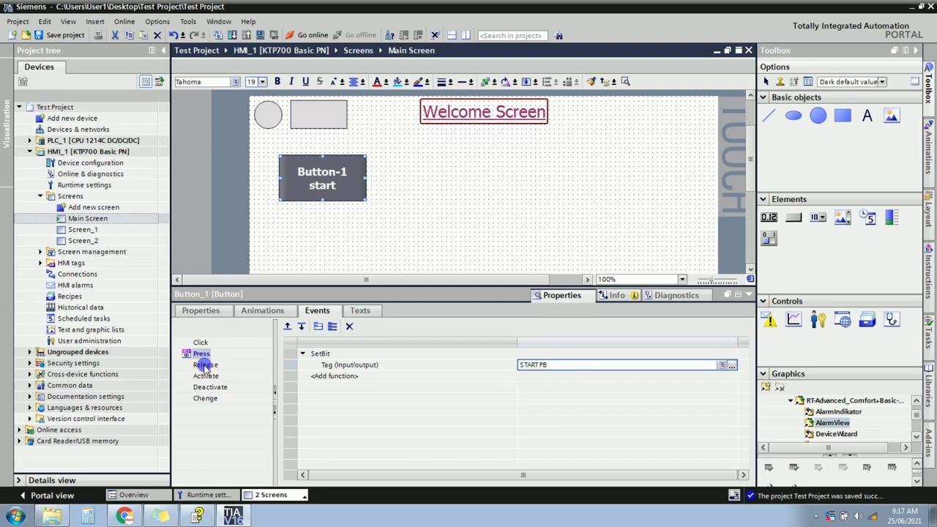
{"action": "left_click", "coordinate": [335, 355]}
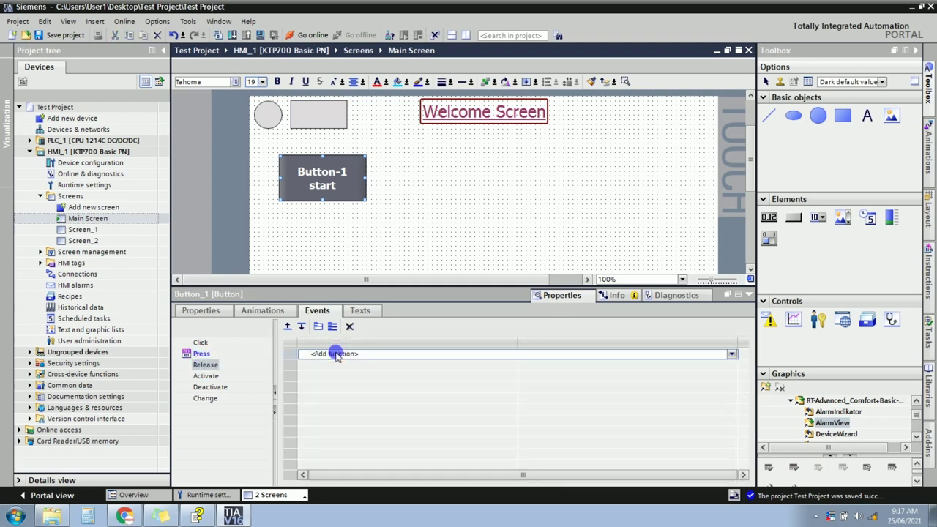
{"action": "type", "text": "res"}
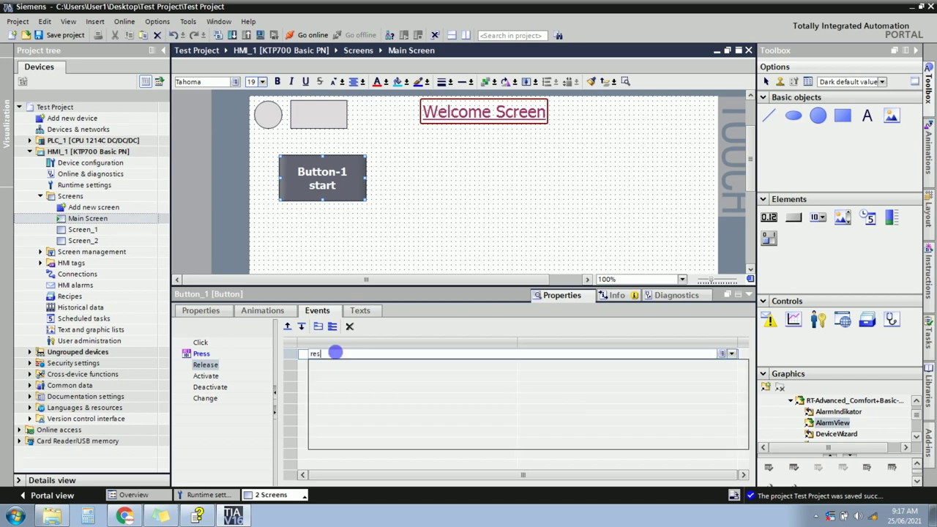
{"action": "type", "text": "et"}
{"action": "left_click", "coordinate": [335, 365]}
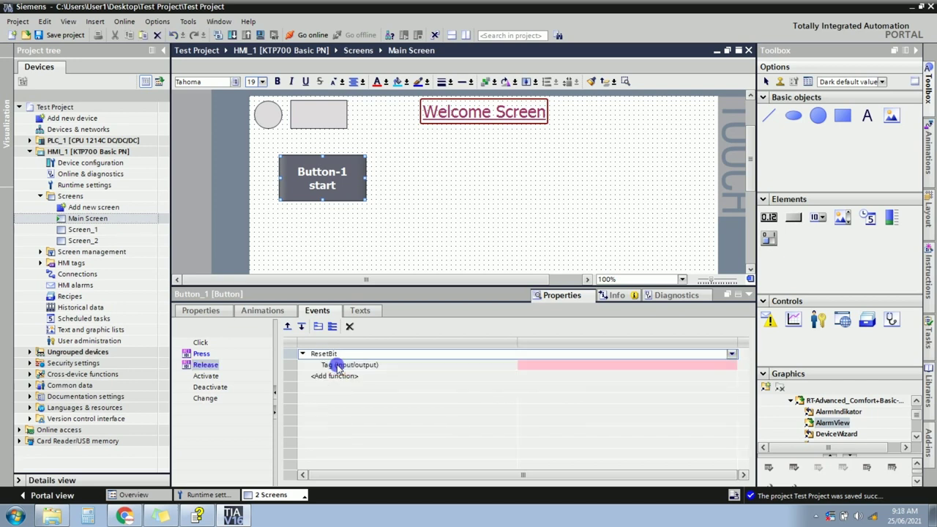
{"action": "left_click", "coordinate": [536, 369]}
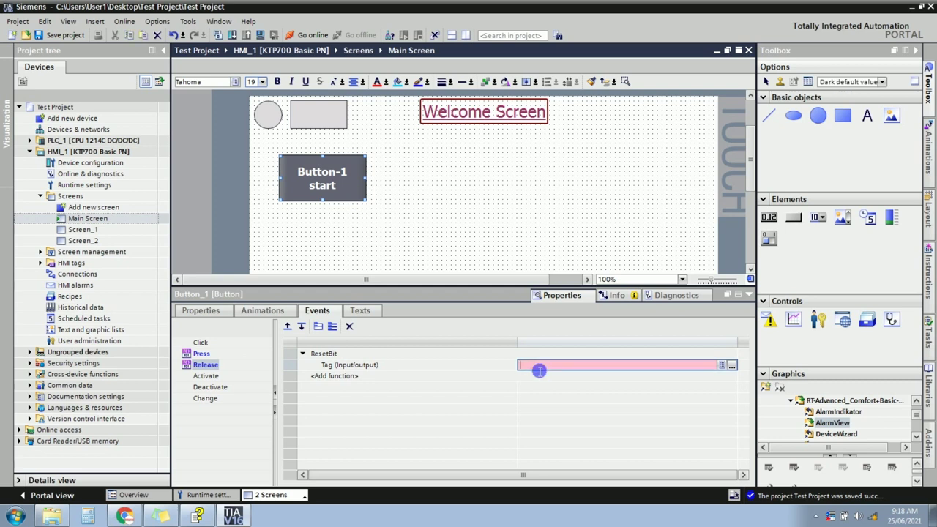
{"action": "key", "text": "ctrl+v"}
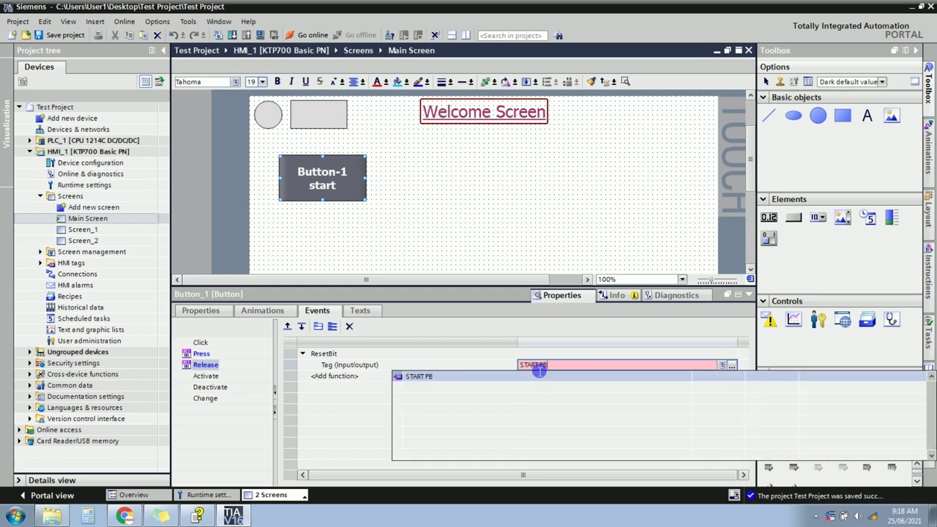
{"action": "left_click", "coordinate": [409, 379]}
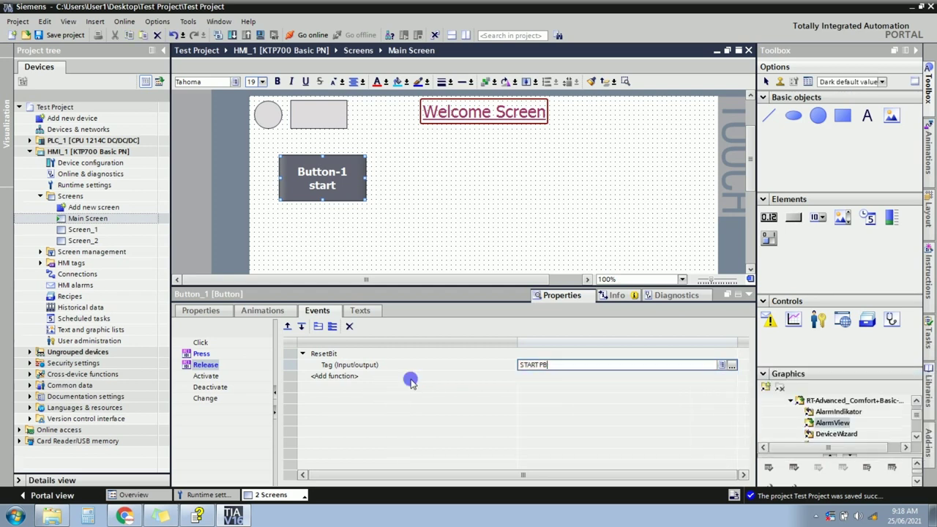
{"action": "left_click", "coordinate": [200, 354]}
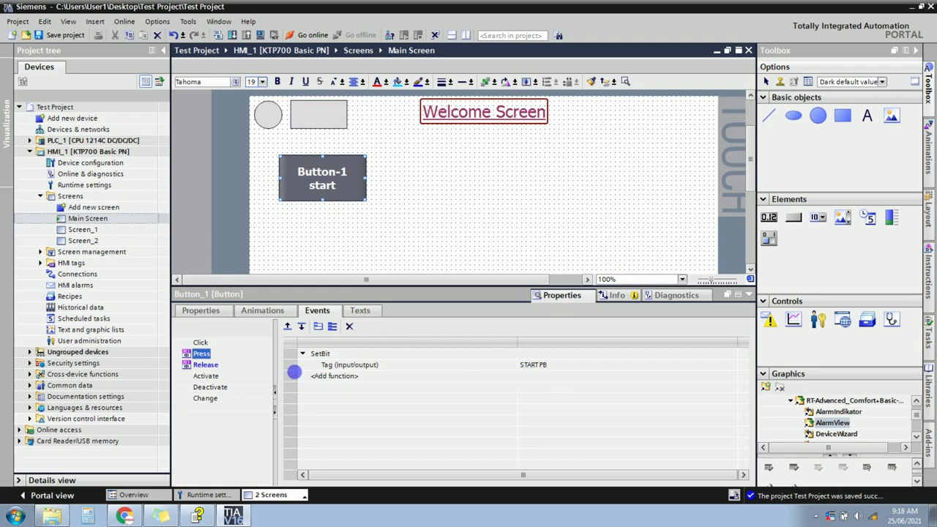
{"action": "left_click", "coordinate": [202, 366]}
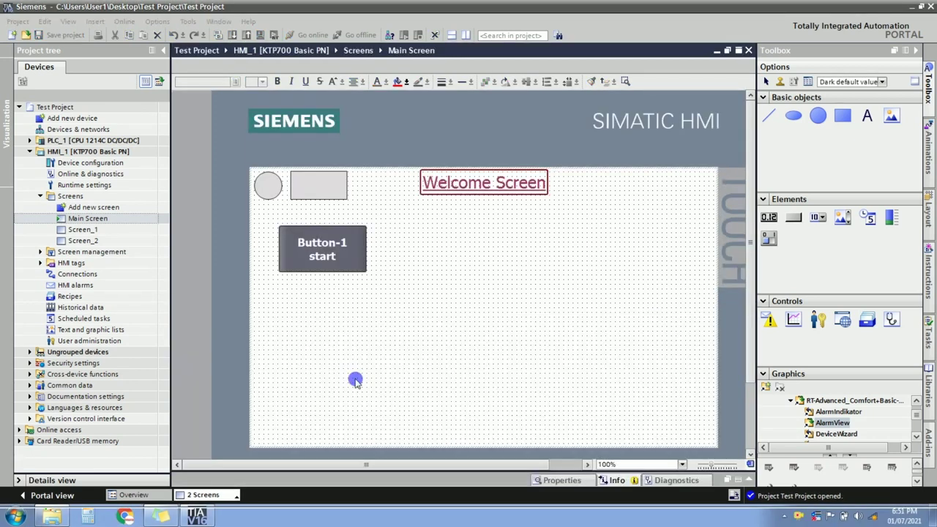
Duplicate Button-1 and place the copy to the right of the original.
{"action": "left_click", "coordinate": [344, 252]}
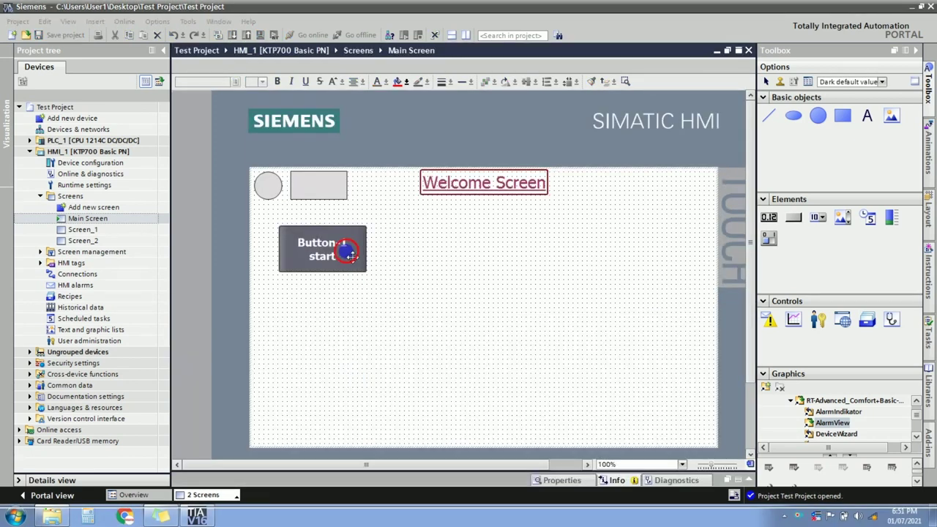
{"action": "left_click_drag", "start_coordinate": [340, 305], "coordinate": [349, 315]}
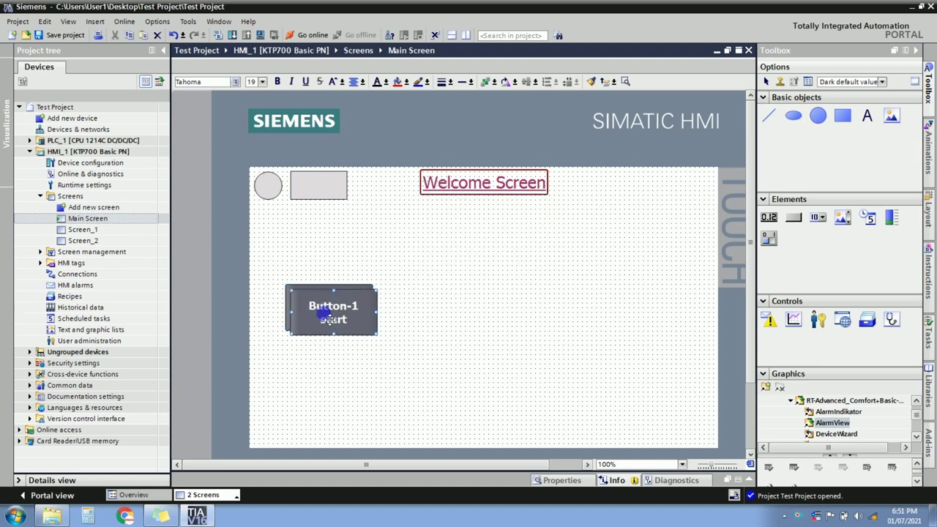
{"action": "left_click_drag", "start_coordinate": [327, 315], "coordinate": [420, 314]}
{"action": "double_click", "coordinate": [437, 315]}
{"action": "left_click", "coordinate": [443, 305]}
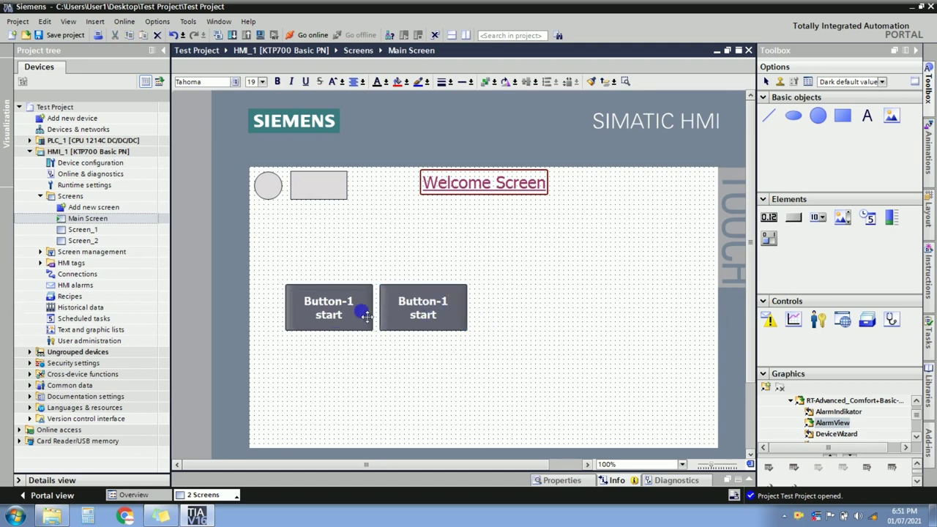
Caption the left button 'Momentary Button' on two lines.
{"action": "double_click", "coordinate": [340, 317]}
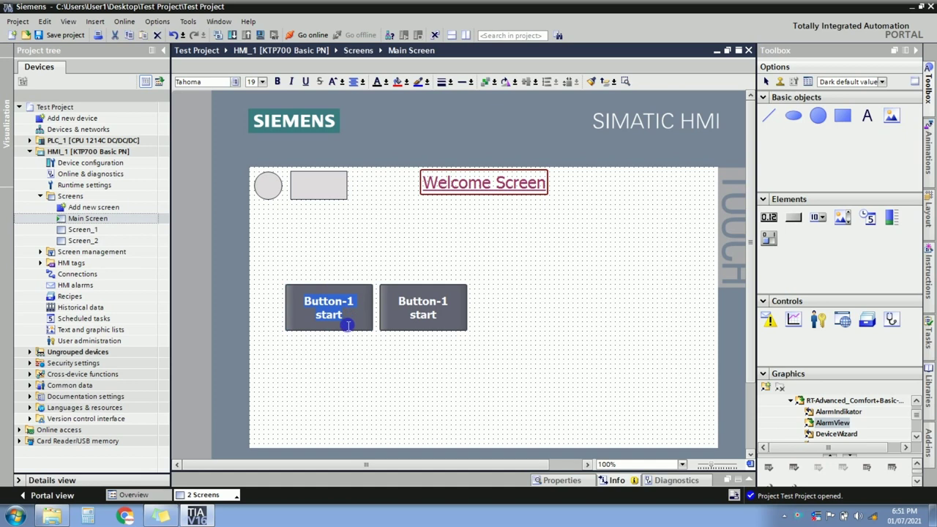
{"action": "type", "text": "Momentary"}
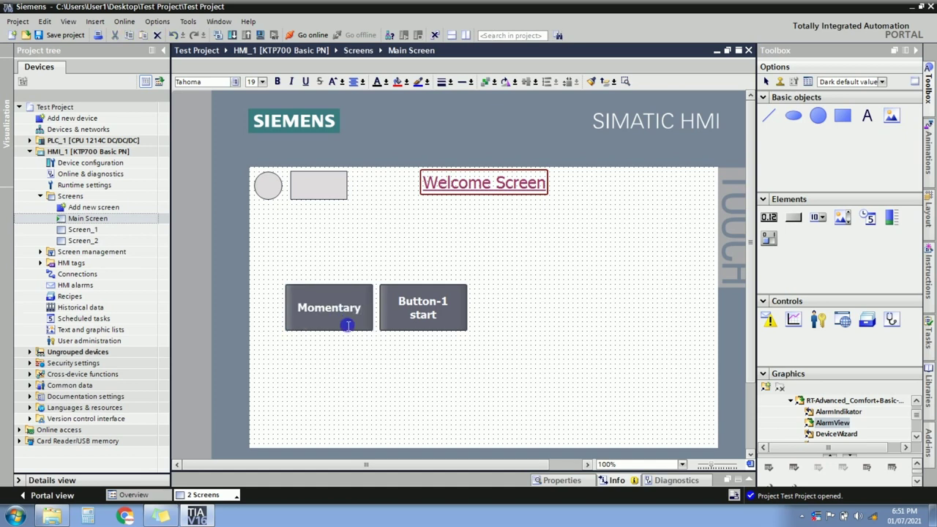
{"action": "key", "text": "Return"}
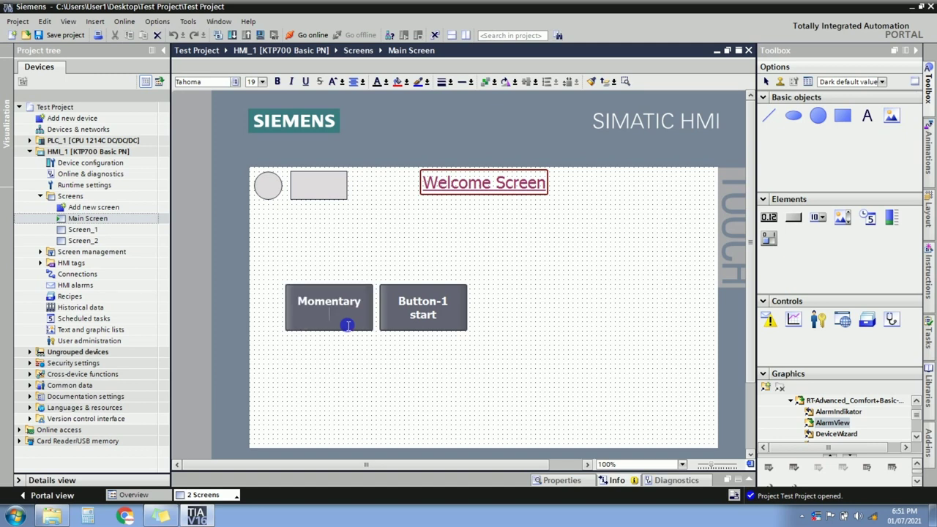
{"action": "type", "text": "Button"}
Caption the copy 'Toggle Button' on two lines and nudge it slightly right.
{"action": "double_click", "coordinate": [439, 316]}
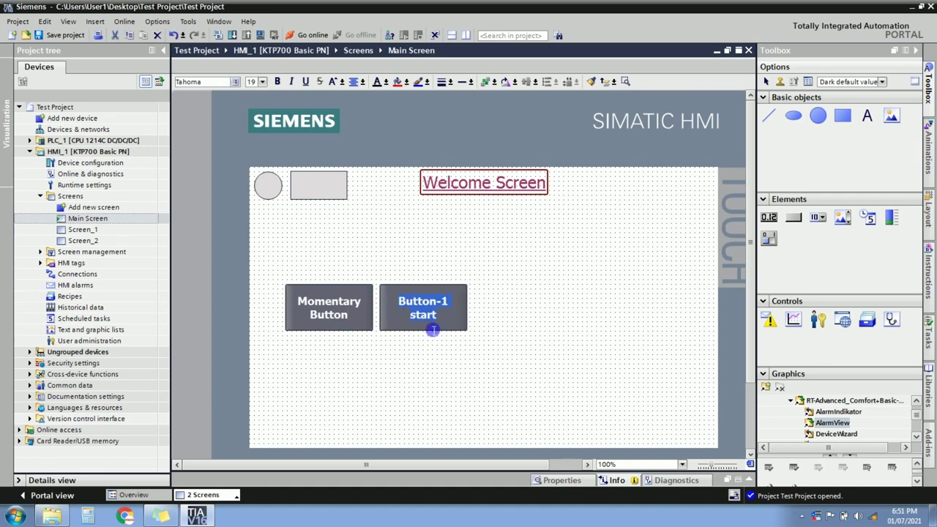
{"action": "type", "text": "M"}
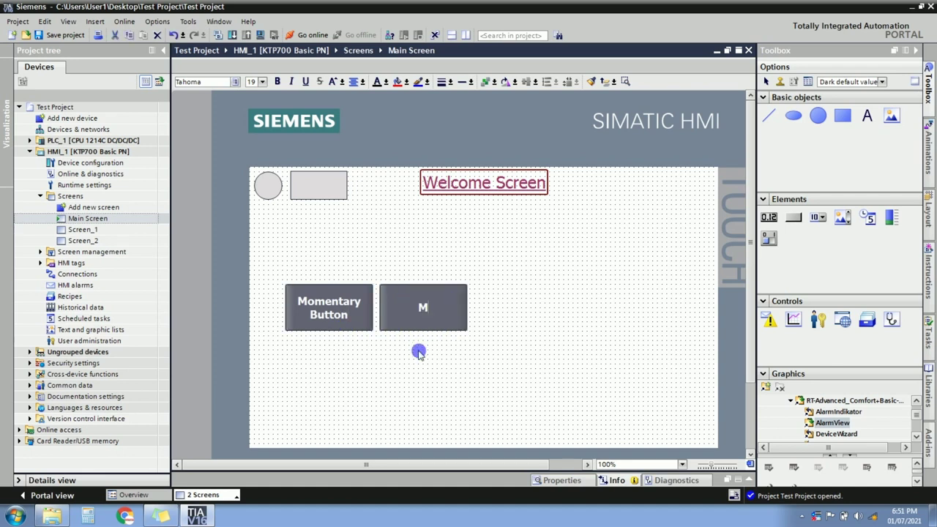
{"action": "type", "text": "aintened"}
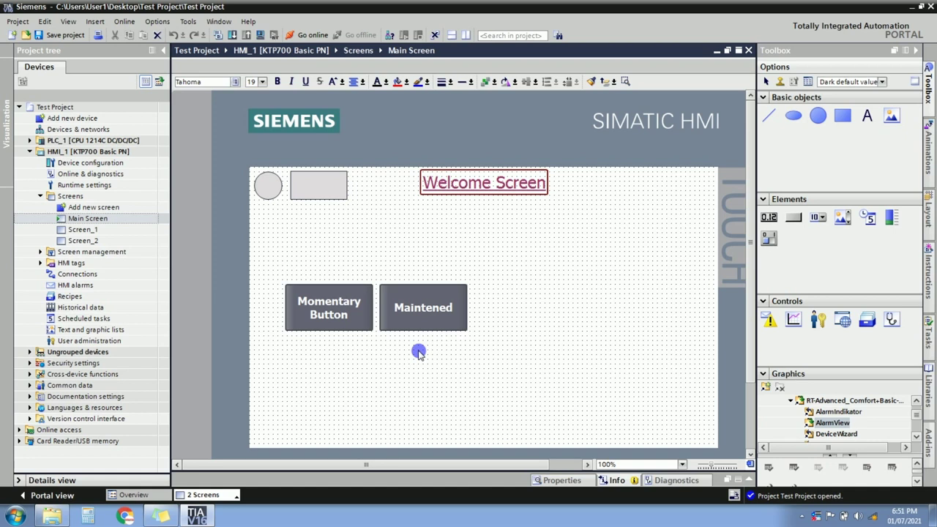
{"action": "key", "text": "BackSpace"}
{"action": "key", "text": "BackSpace"}
{"action": "key", "text": "BackSpace"}
{"action": "key", "text": "BackSpace"}
{"action": "key", "text": "BackSpace"}
{"action": "key", "text": "BackSpace"}
{"action": "key", "text": "BackSpace"}
{"action": "key", "text": "BackSpace"}
{"action": "key", "text": "BackSpace"}
{"action": "type", "text": "Toggle"}
{"action": "key", "text": "Return"}
{"action": "type", "text": "Button"}
{"action": "left_click", "coordinate": [421, 358]}
{"action": "left_click", "coordinate": [446, 298]}
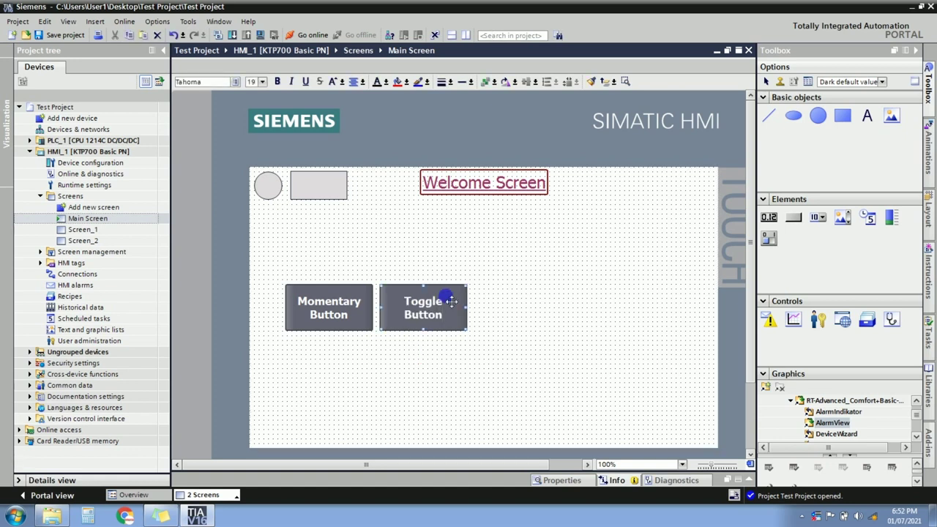
{"action": "mouse_move", "coordinate": [437, 308]}
{"action": "left_mouse_down"}
{"action": "mouse_move", "coordinate": [476, 312]}
{"action": "mouse_move", "coordinate": [443, 309]}
{"action": "left_mouse_up"}
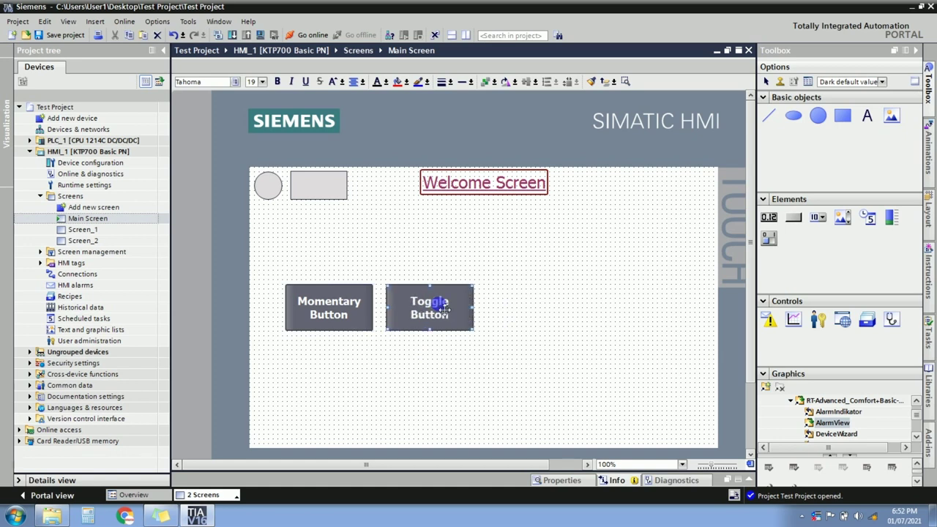
Open the Toggle Button's event properties and delete the ResetBit function from its Release event.
{"action": "right_click", "coordinate": [445, 308]}
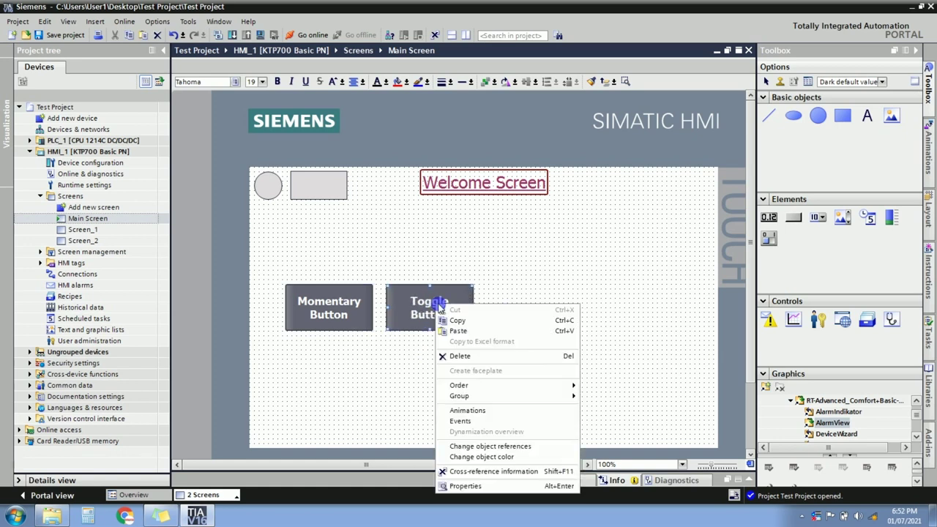
{"action": "left_click", "coordinate": [466, 486]}
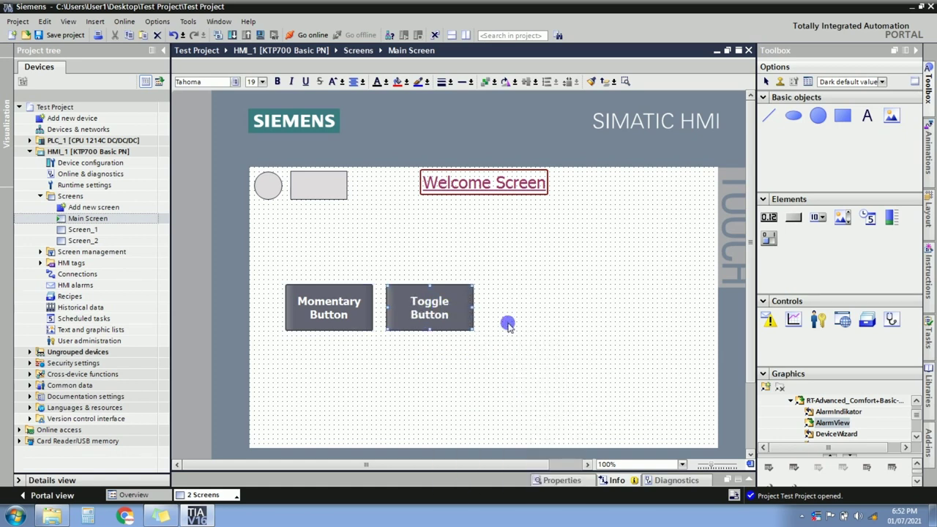
{"action": "left_click", "coordinate": [747, 479]}
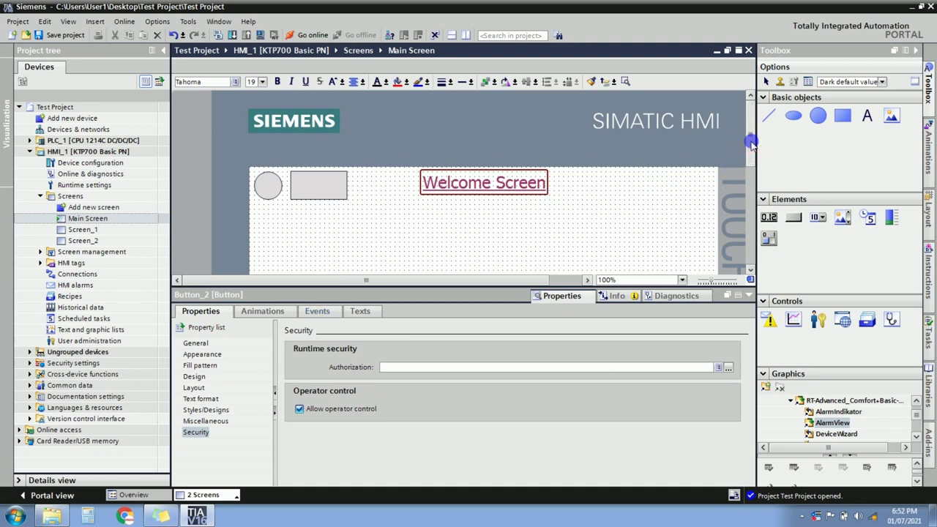
{"action": "left_click_drag", "start_coordinate": [750, 141], "coordinate": [750, 197]}
{"action": "left_click", "coordinate": [317, 311]}
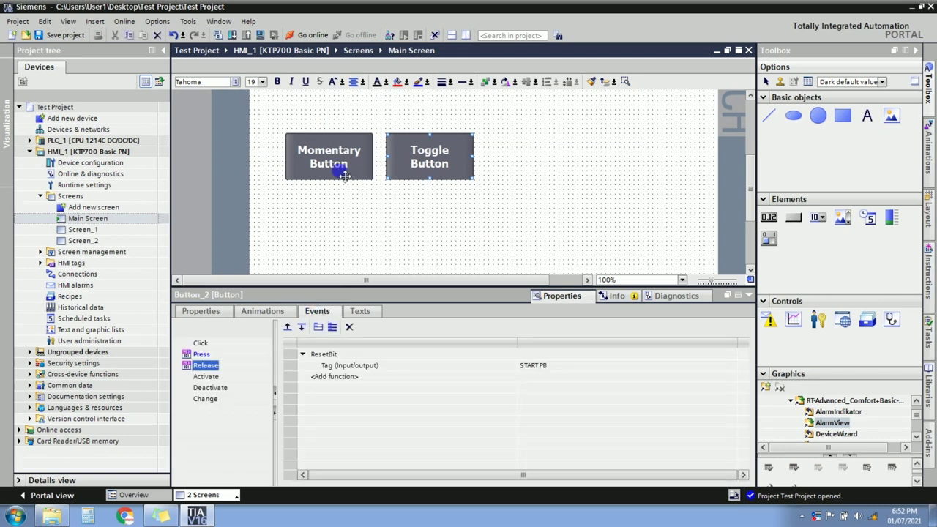
{"action": "left_click", "coordinate": [207, 355]}
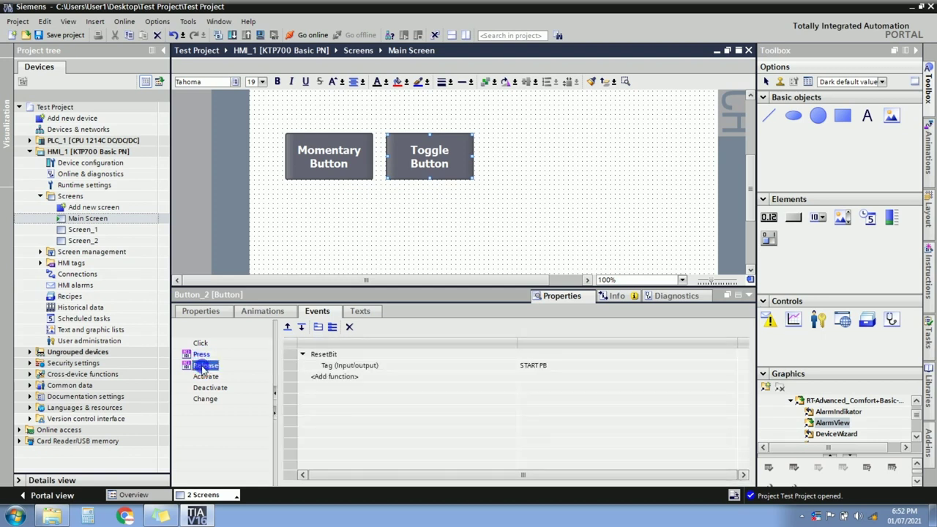
{"action": "right_click", "coordinate": [203, 366]}
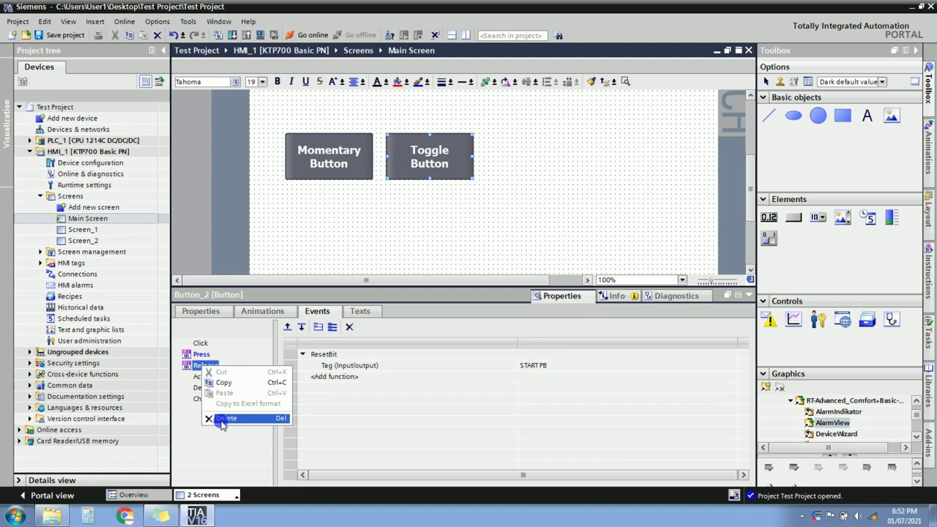
{"action": "left_click", "coordinate": [350, 329]}
{"action": "left_click", "coordinate": [350, 328]}
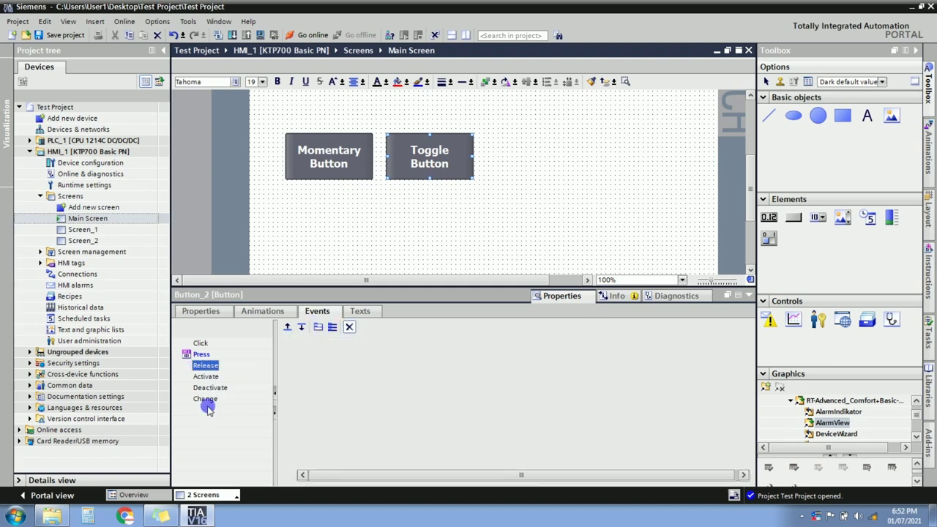
{"action": "left_click", "coordinate": [205, 377]}
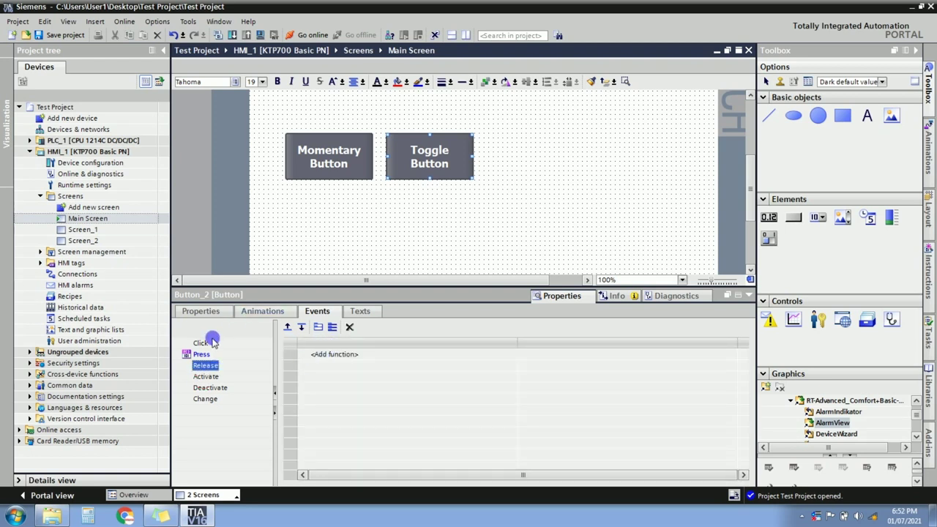
Replace the Press event's SetBit with InvertBit on tag START PB.
{"action": "left_click", "coordinate": [200, 354]}
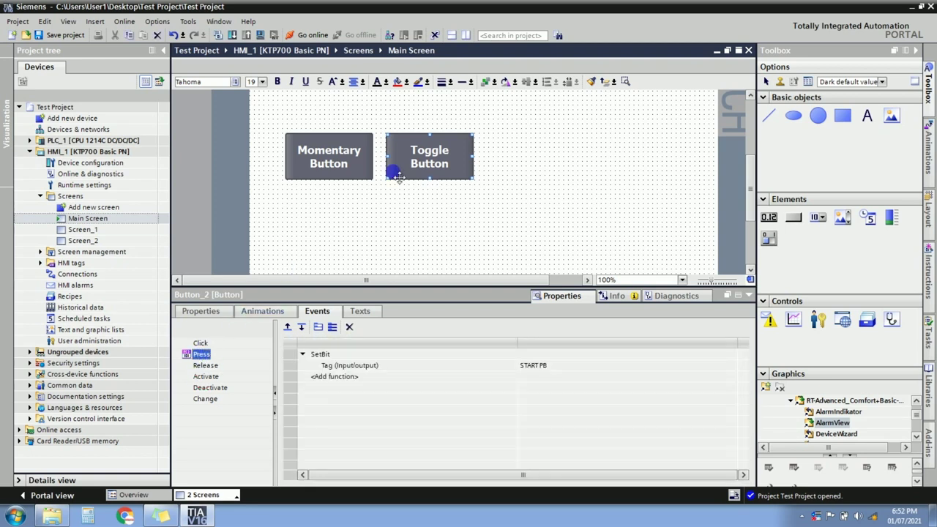
{"action": "left_click", "coordinate": [335, 356]}
{"action": "left_click", "coordinate": [338, 356]}
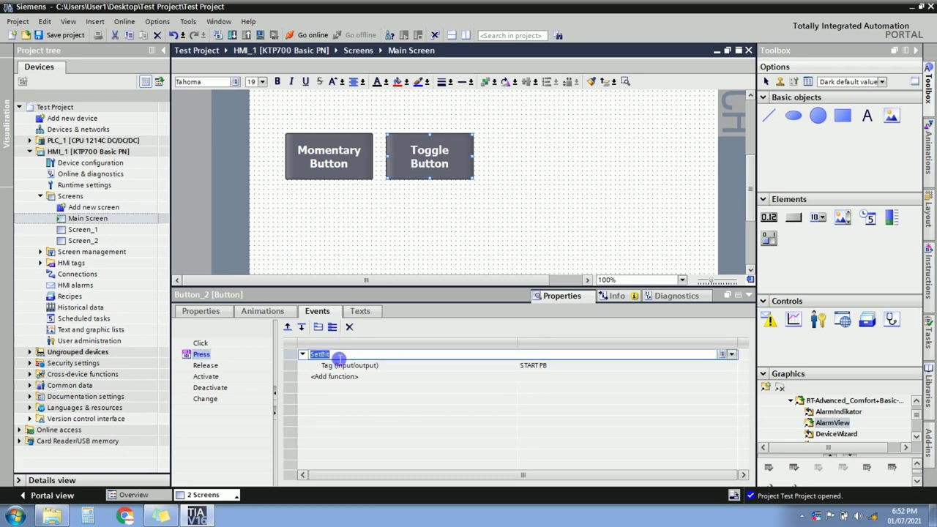
{"action": "type", "text": "inv"}
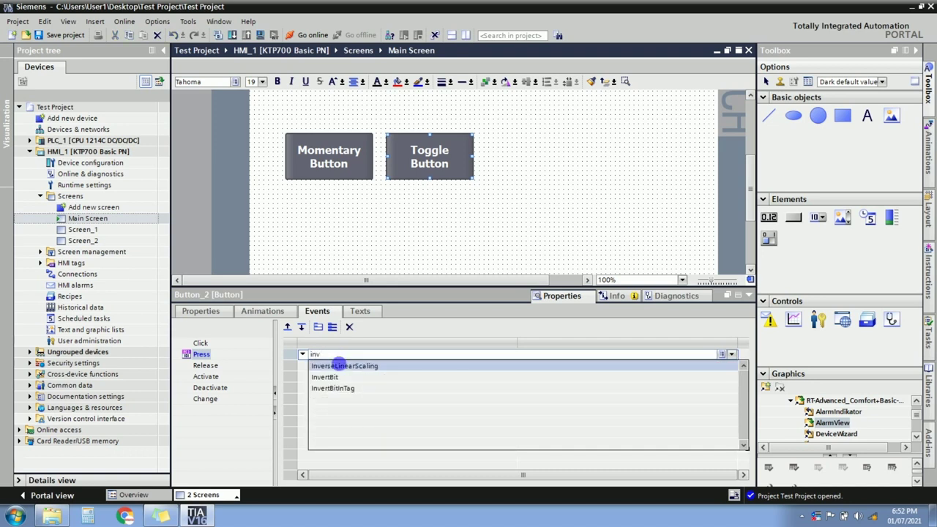
{"action": "left_click", "coordinate": [342, 378]}
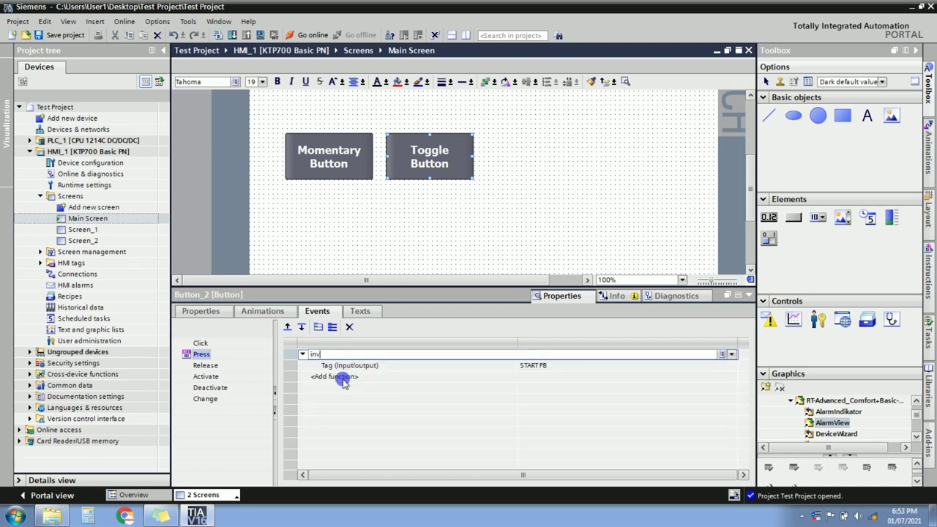
{"action": "left_click", "coordinate": [549, 372]}
{"action": "type", "text": "start"}
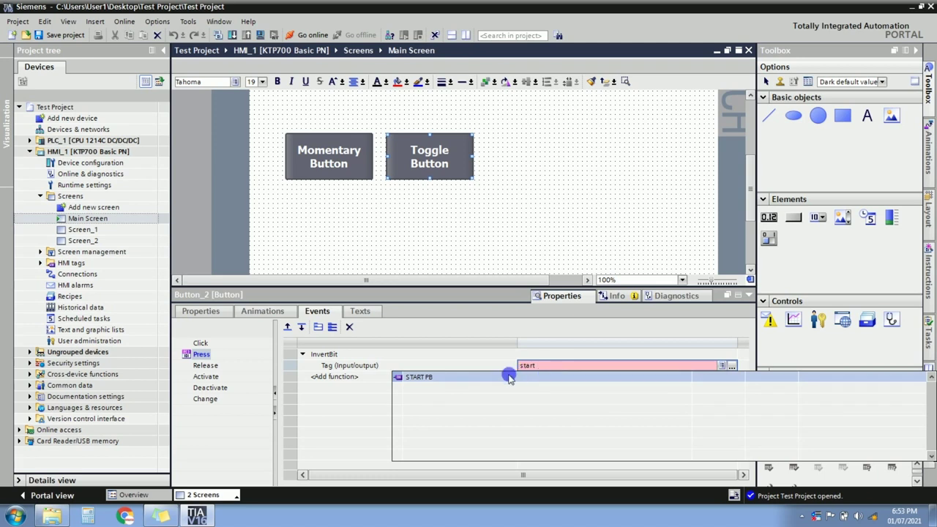
{"action": "left_click", "coordinate": [507, 376]}
{"action": "left_click", "coordinate": [534, 393]}
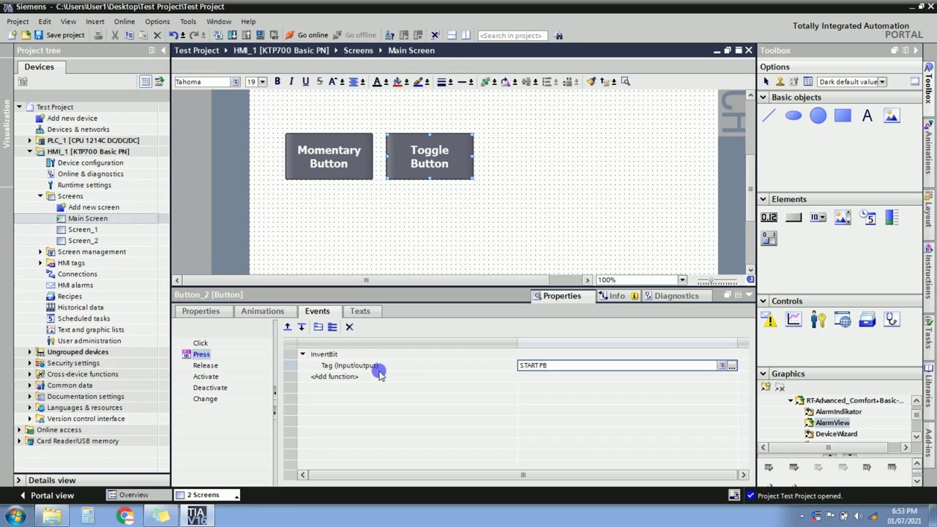
{"action": "left_click", "coordinate": [349, 173]}
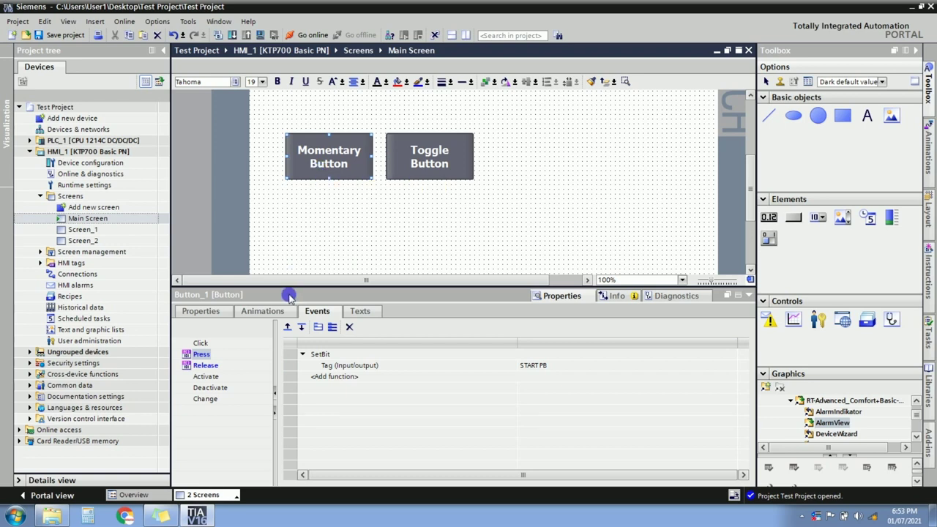
Add an Appearance animation under the Momentary Button's Display animations.
{"action": "left_click", "coordinate": [263, 312]}
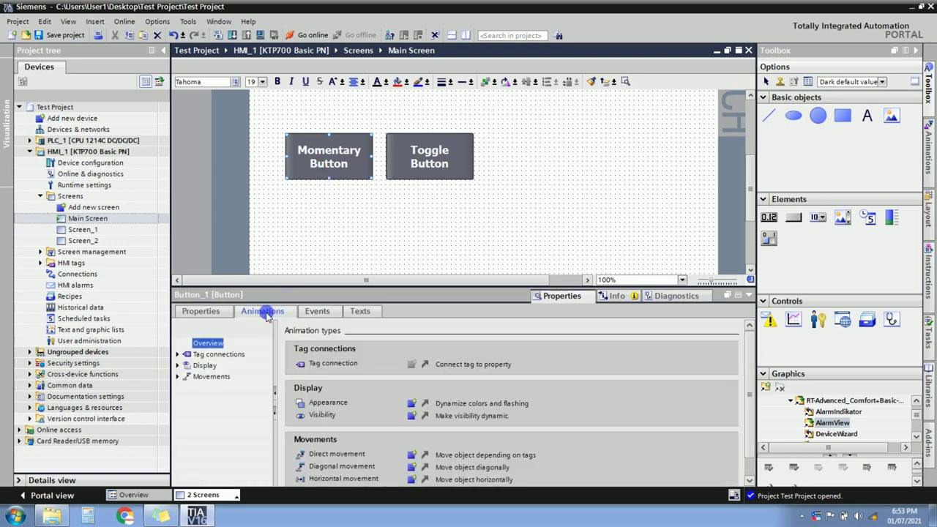
{"action": "left_click", "coordinate": [177, 366]}
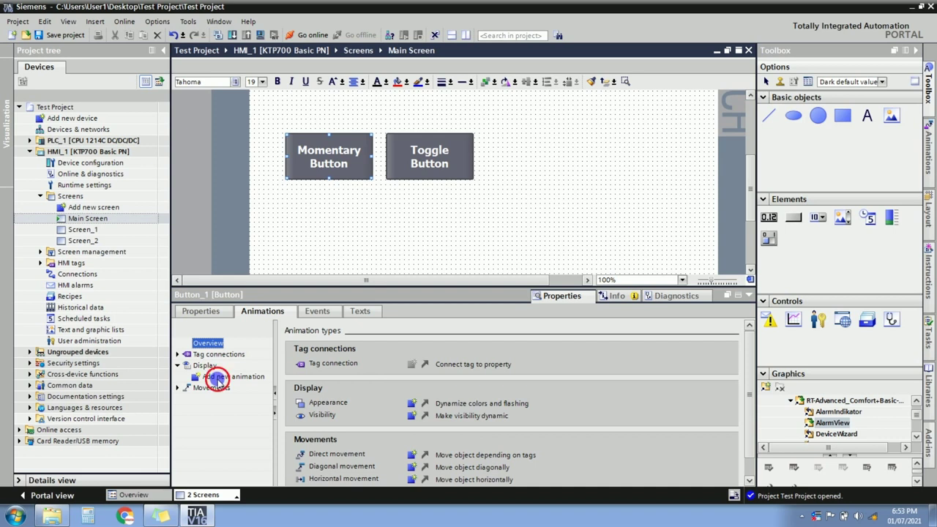
{"action": "double_click", "coordinate": [216, 378]}
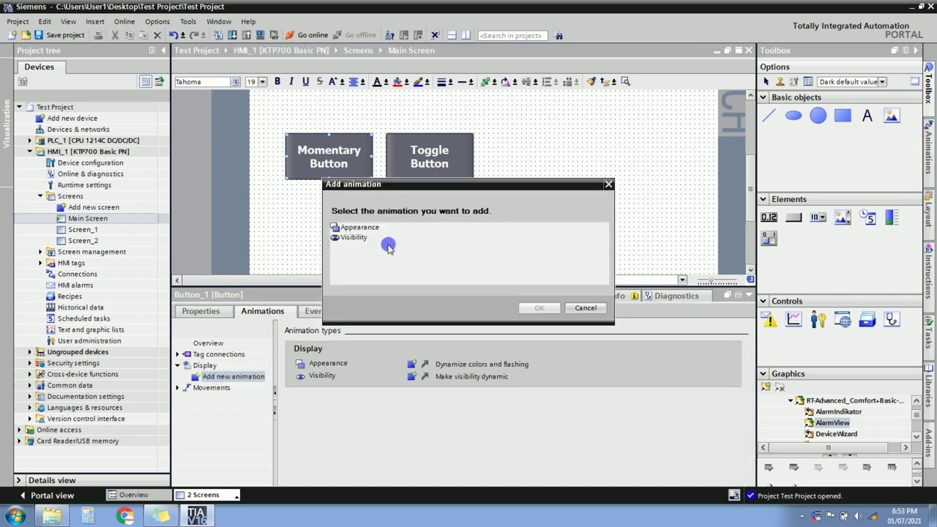
{"action": "left_click", "coordinate": [365, 229]}
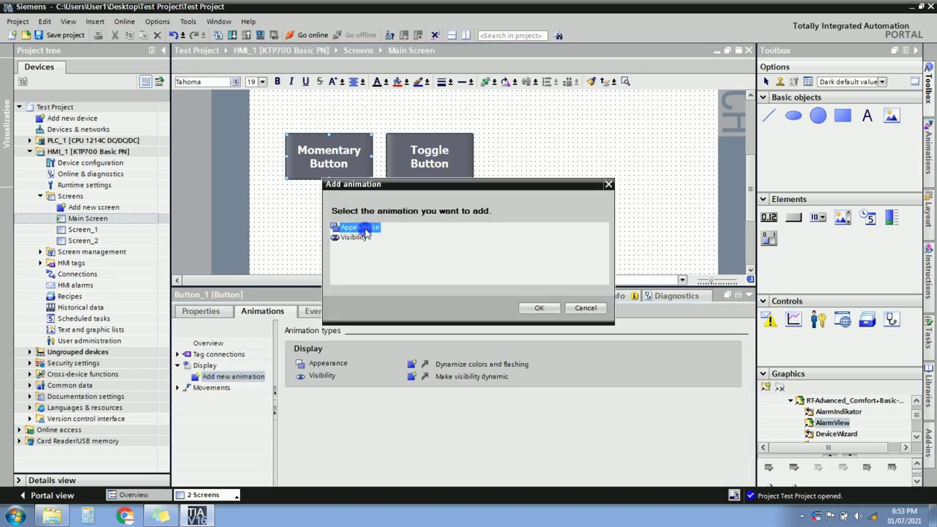
{"action": "left_click", "coordinate": [535, 307]}
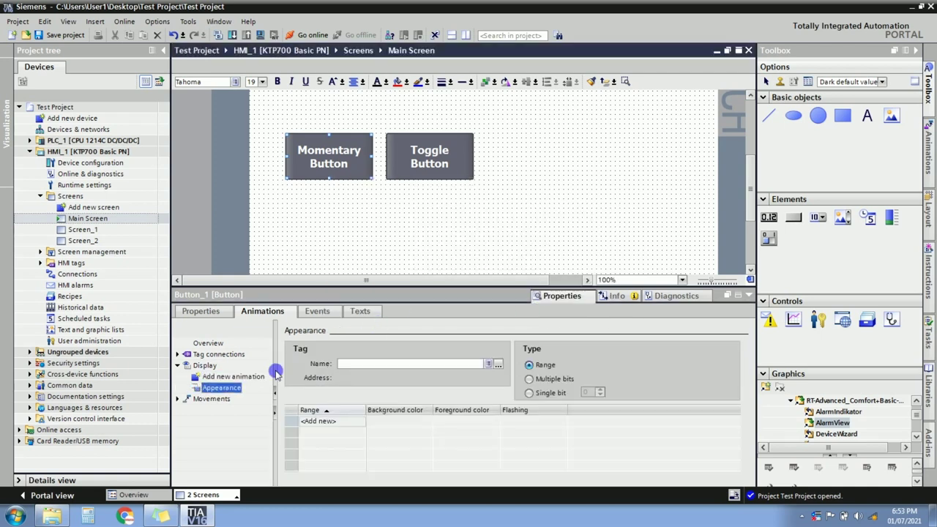
{"action": "left_click", "coordinate": [212, 390]}
{"action": "left_click", "coordinate": [216, 376]}
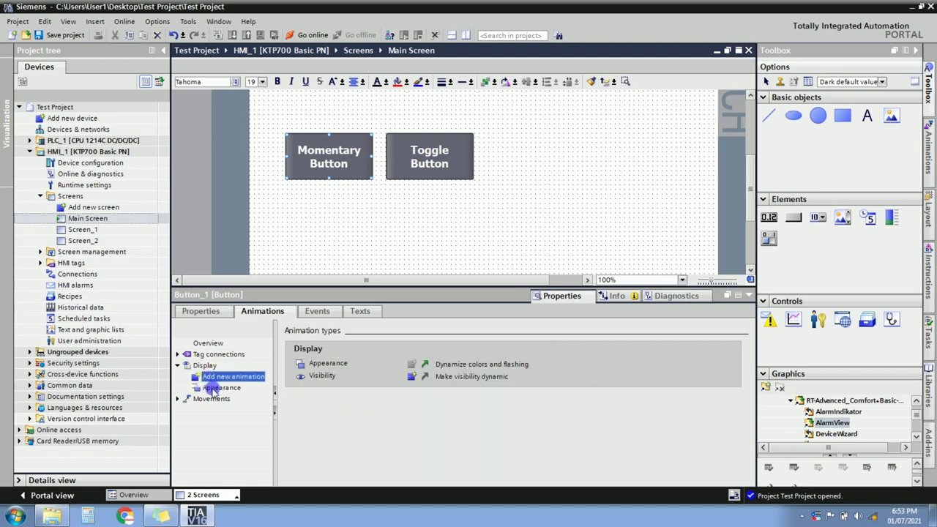
{"action": "left_click", "coordinate": [211, 389]}
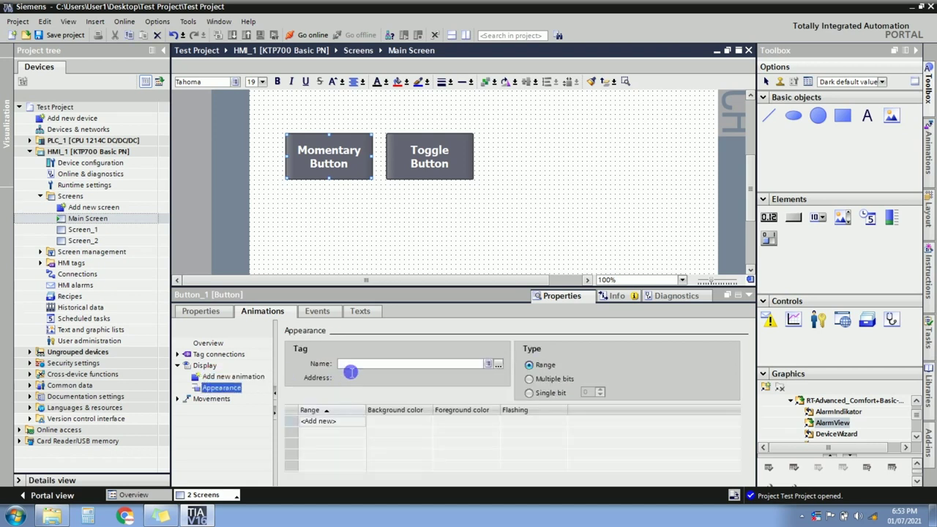
Link the Appearance animation to tag START PB and add range entries 0 and 1.
{"action": "left_click", "coordinate": [350, 370]}
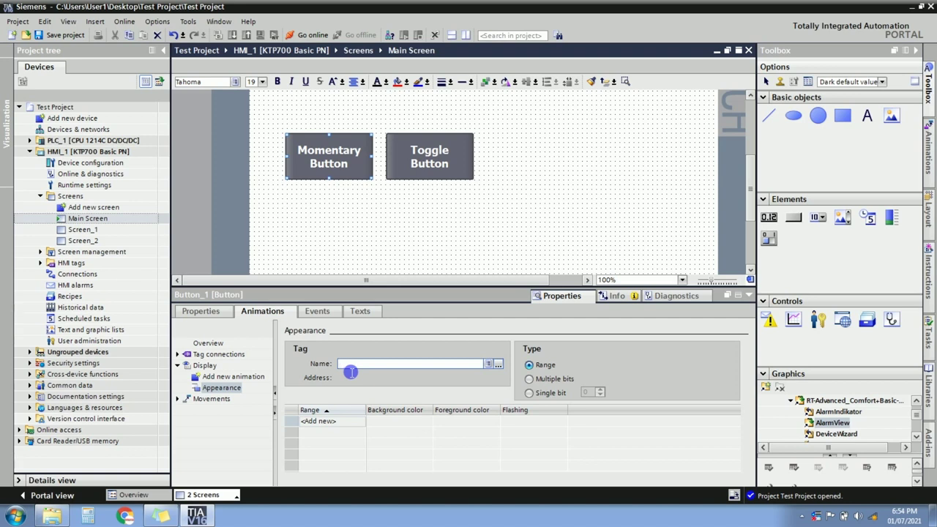
{"action": "type", "text": "start"}
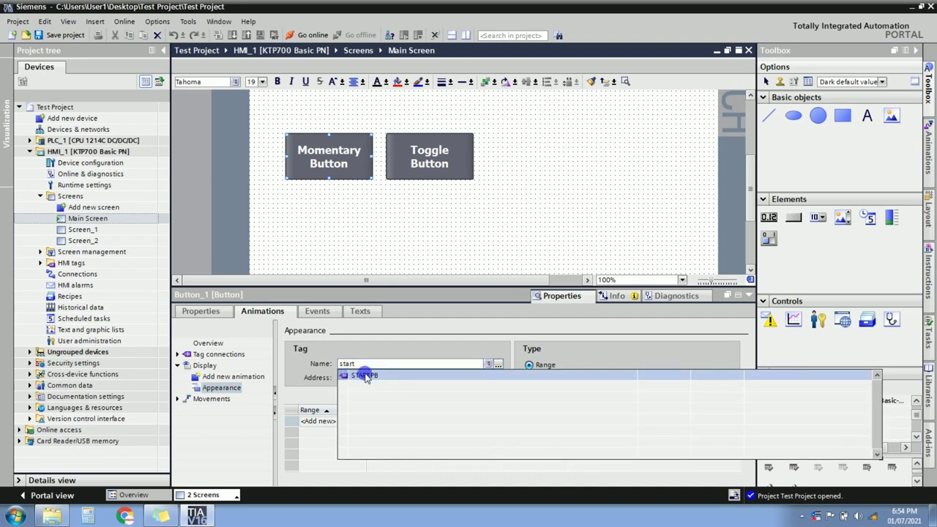
{"action": "left_click", "coordinate": [365, 376]}
{"action": "left_click", "coordinate": [329, 422]}
{"action": "left_click", "coordinate": [325, 433]}
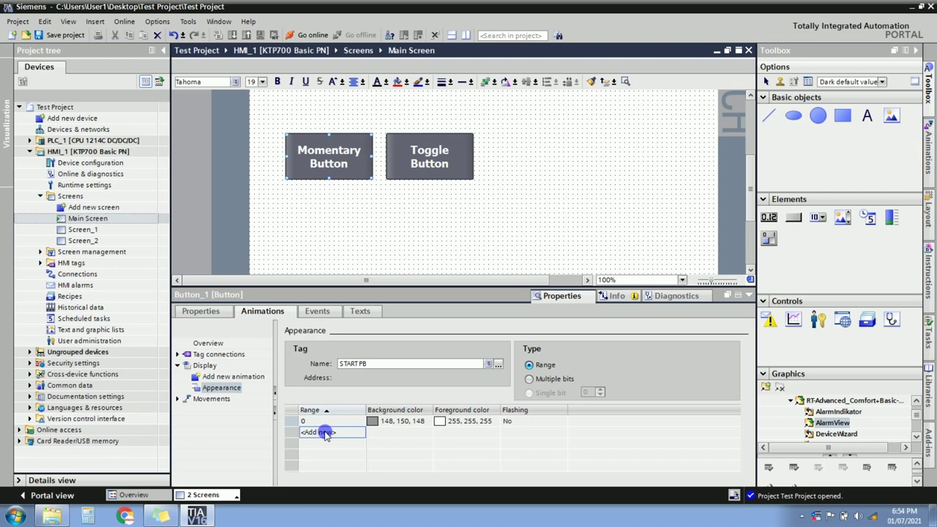
{"action": "left_click", "coordinate": [326, 433]}
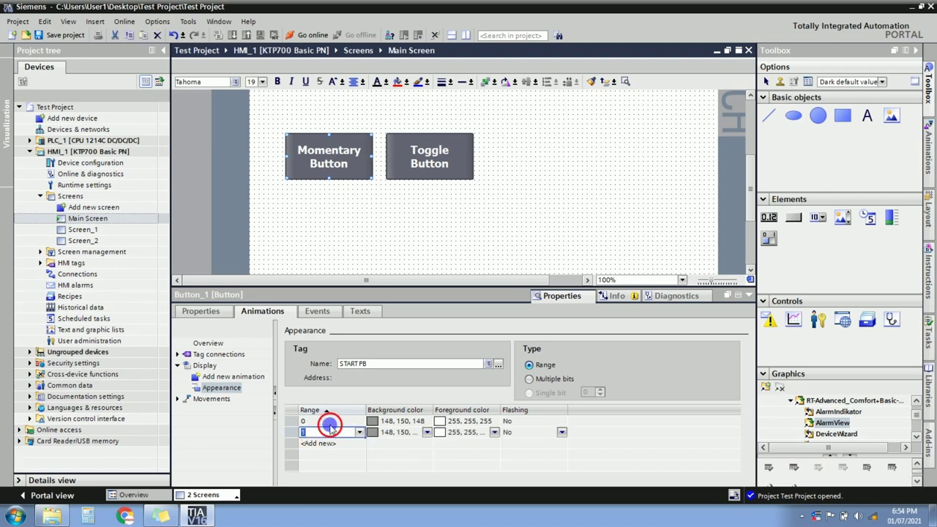
{"action": "left_click", "coordinate": [328, 424]}
Keep range 0's background grey and set range 1's background to green.
{"action": "left_click", "coordinate": [396, 422]}
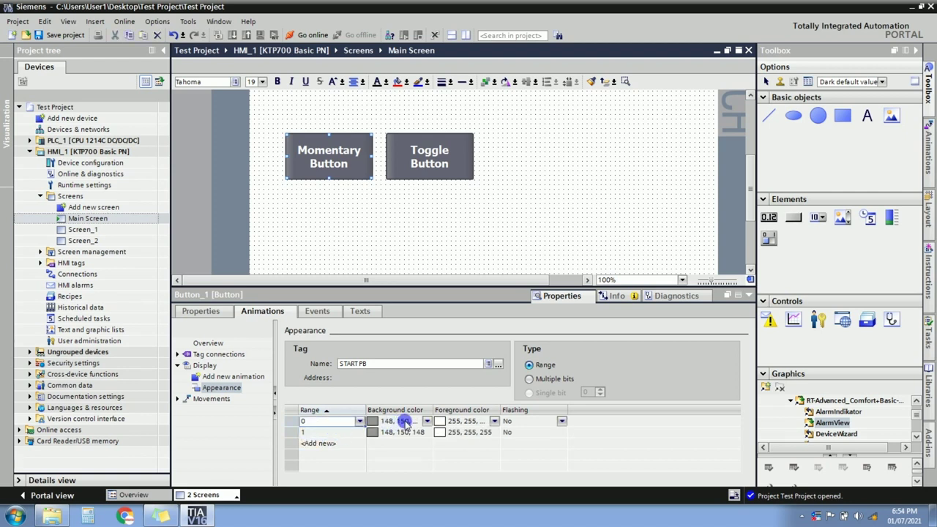
{"action": "left_click", "coordinate": [293, 423]}
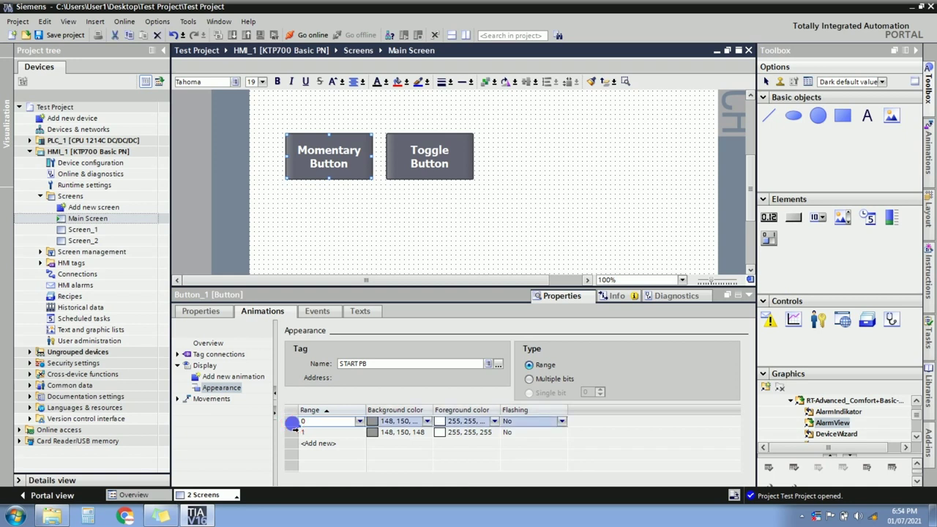
{"action": "left_click", "coordinate": [371, 368]}
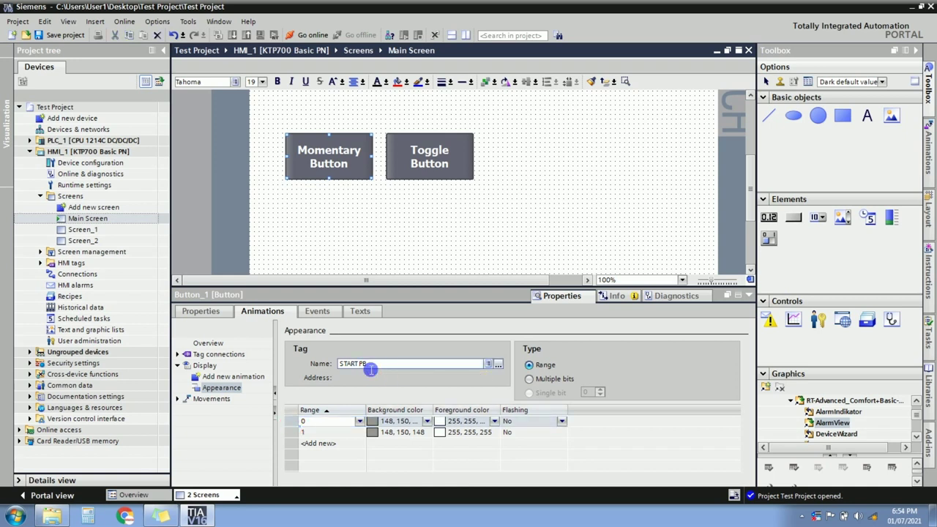
{"action": "left_click", "coordinate": [401, 427]}
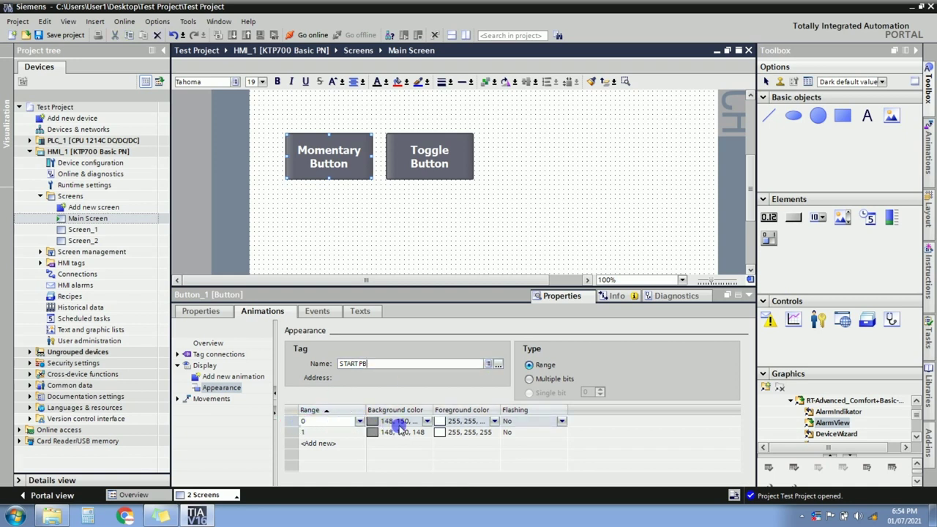
{"action": "left_click", "coordinate": [427, 421]}
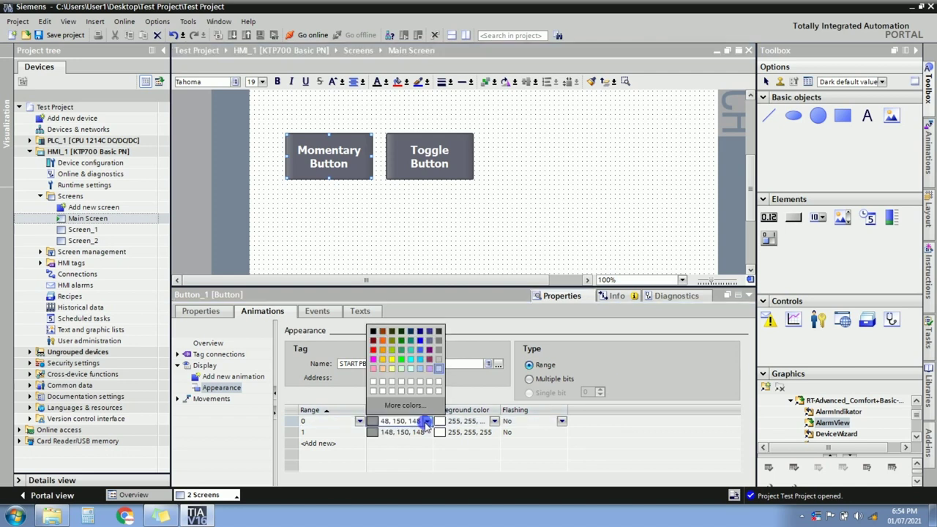
{"action": "left_click", "coordinate": [425, 421]}
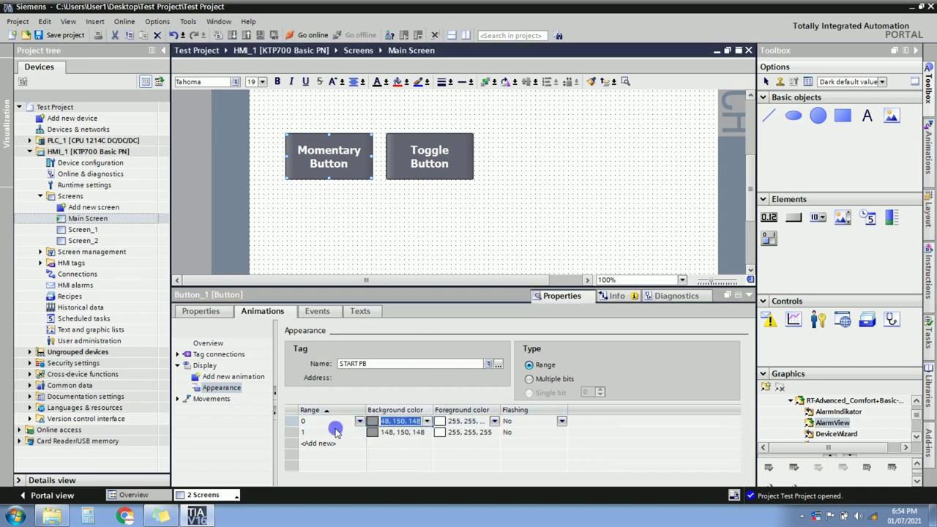
{"action": "left_click", "coordinate": [290, 433]}
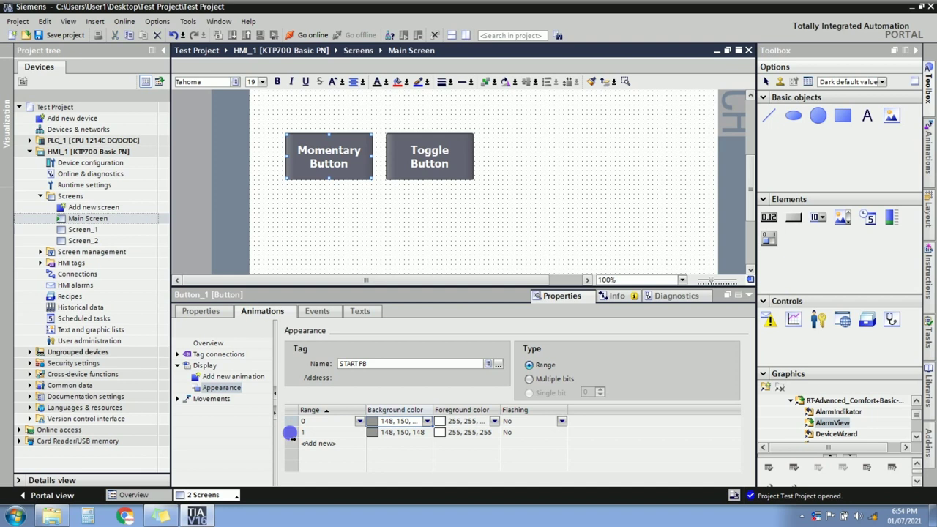
{"action": "left_click", "coordinate": [419, 432]}
{"action": "left_click", "coordinate": [427, 432]}
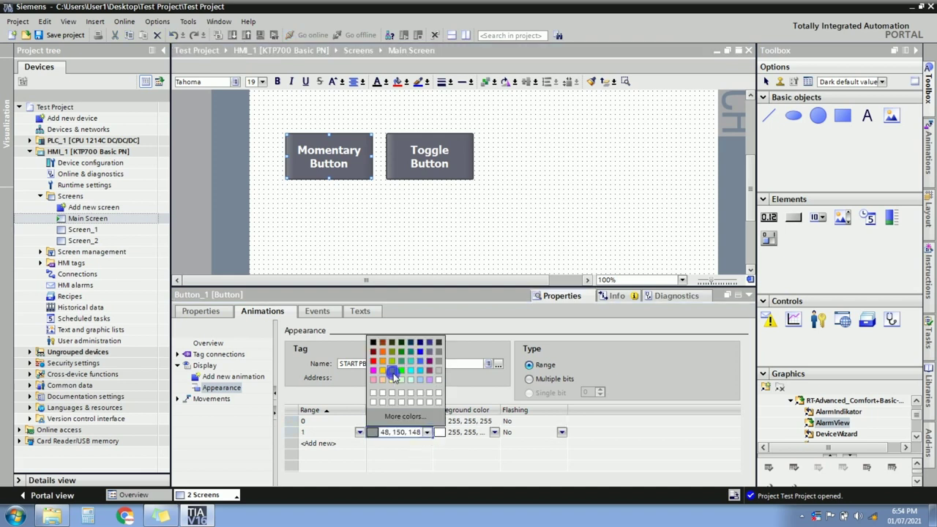
{"action": "left_click", "coordinate": [400, 371]}
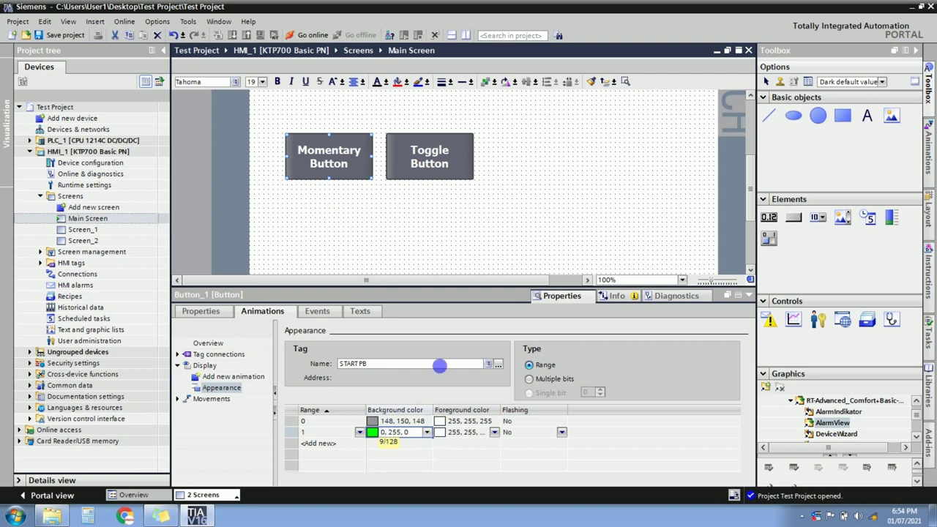
Copy the Momentary Button's START PB Appearance animation and paste it onto the Toggle Button.
{"action": "left_click", "coordinate": [419, 150]}
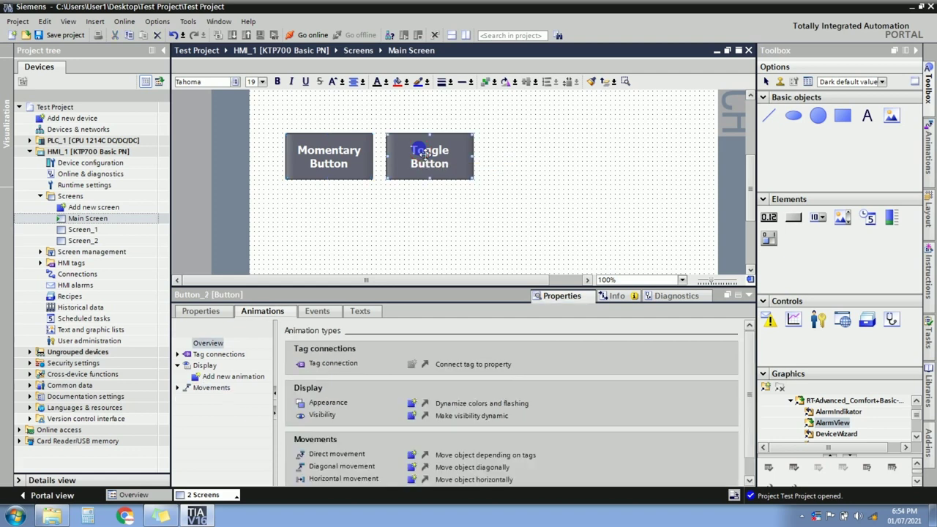
{"action": "left_click", "coordinate": [328, 154]}
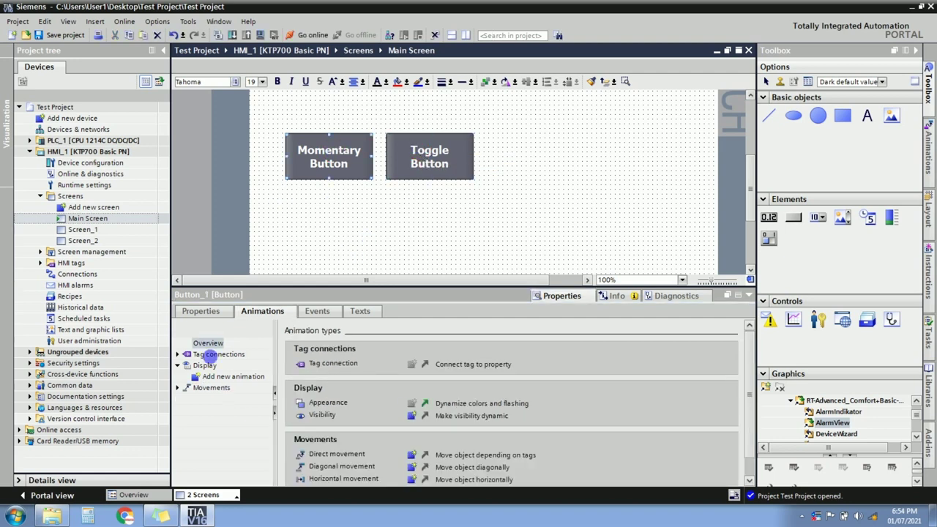
{"action": "left_click", "coordinate": [211, 388]}
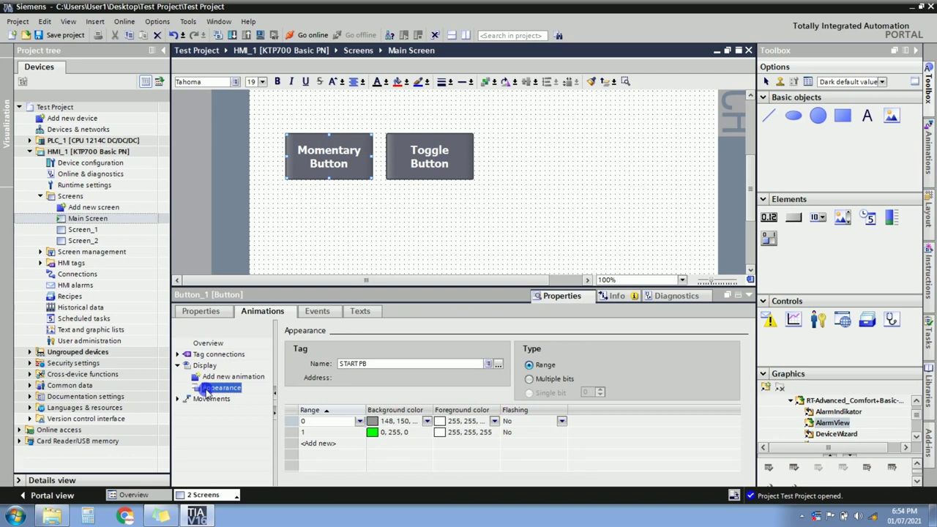
{"action": "right_click", "coordinate": [207, 393]}
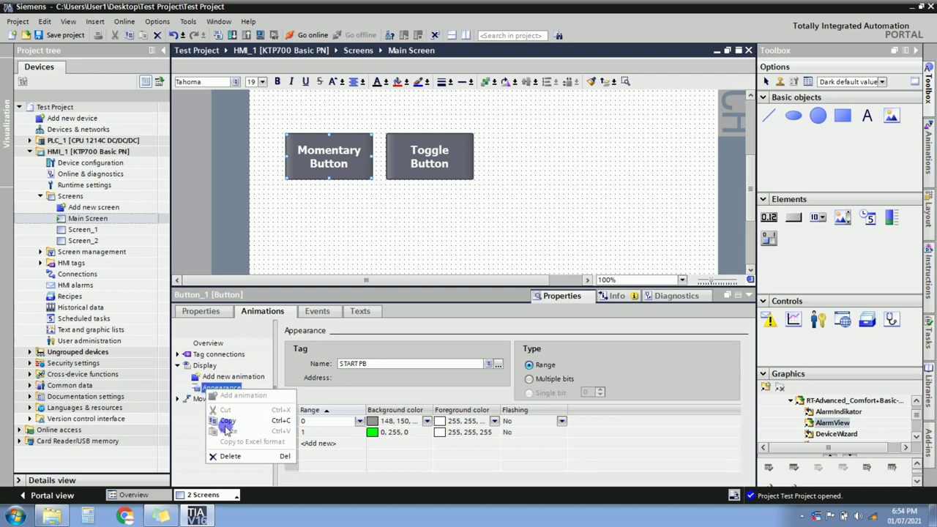
{"action": "left_click", "coordinate": [215, 418]}
{"action": "left_click", "coordinate": [443, 149]}
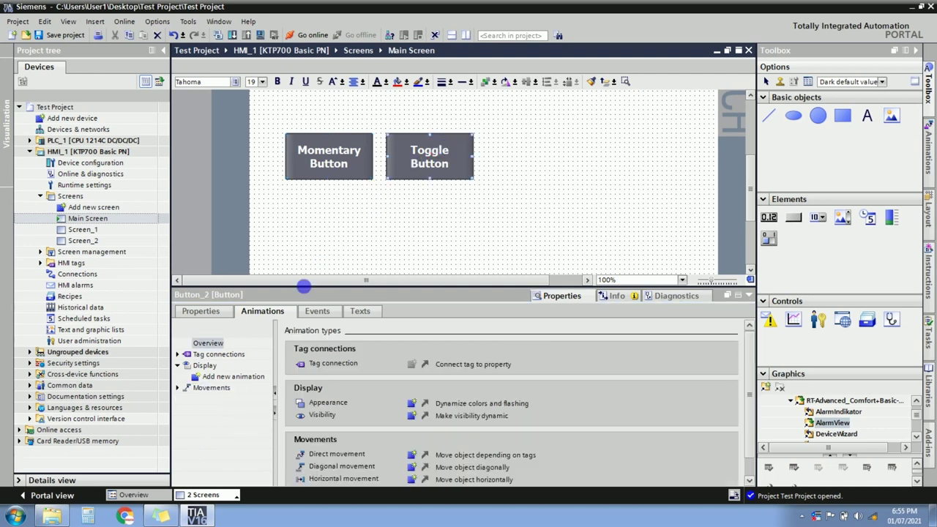
{"action": "left_click", "coordinate": [204, 366]}
{"action": "right_click", "coordinate": [206, 370]}
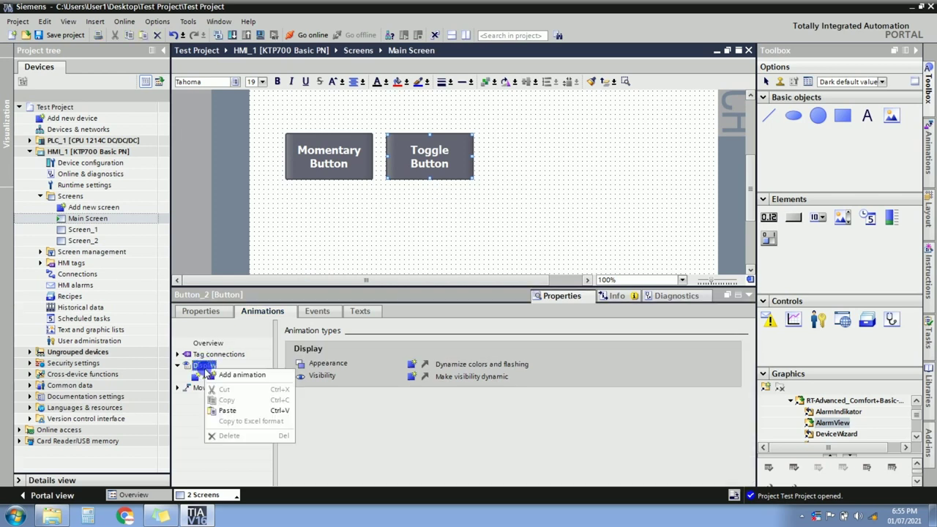
{"action": "left_click", "coordinate": [227, 411]}
{"action": "left_click", "coordinate": [218, 388]}
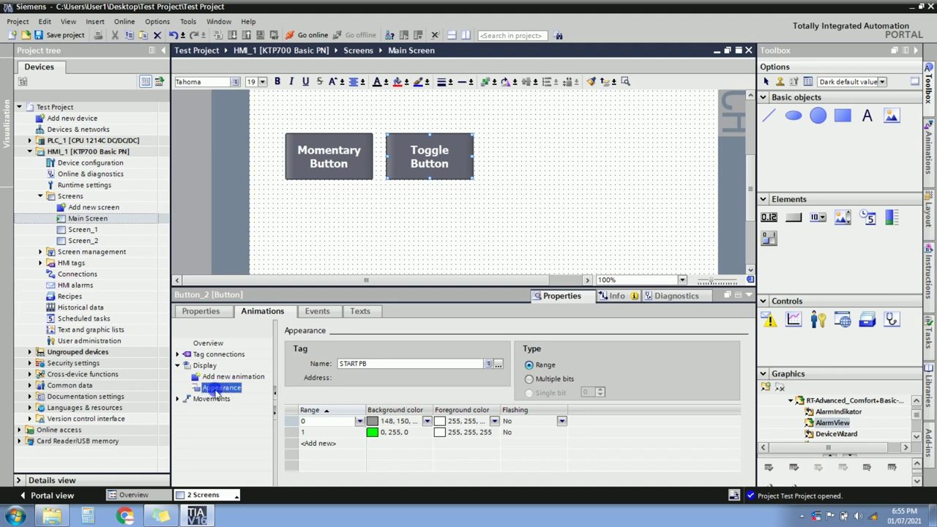
{"action": "left_click", "coordinate": [374, 365]}
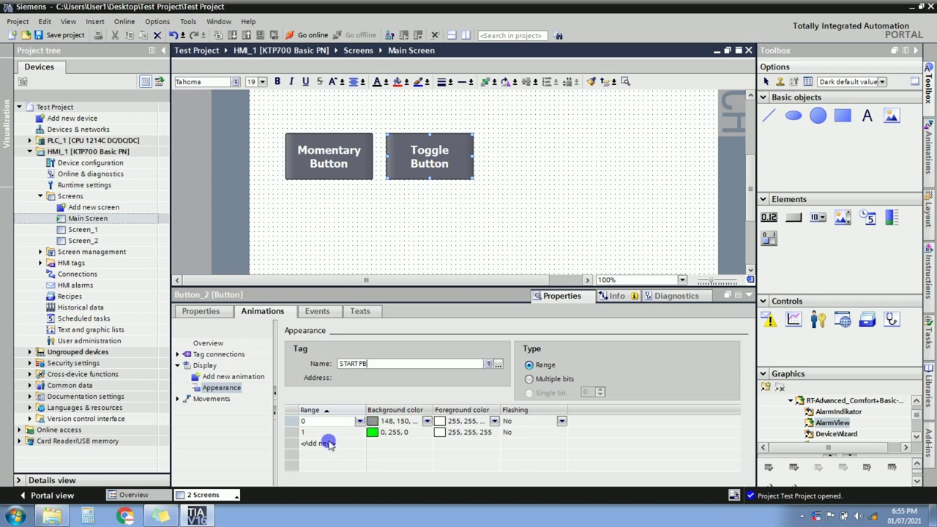
Set flashing to Yes for state 1 and save the project.
{"action": "left_click", "coordinate": [380, 433]}
{"action": "left_click", "coordinate": [560, 434]}
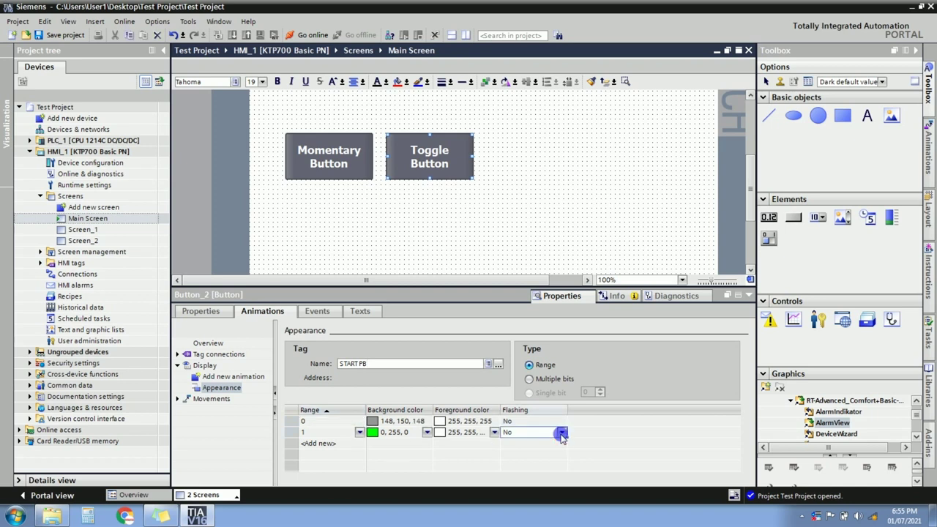
{"action": "left_click", "coordinate": [561, 433]}
{"action": "left_click", "coordinate": [508, 453]}
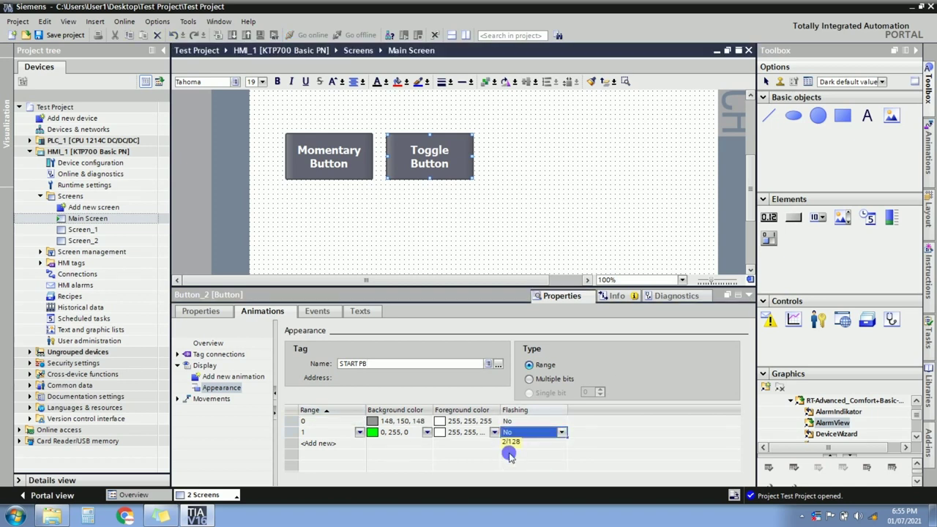
{"action": "left_click", "coordinate": [389, 435]}
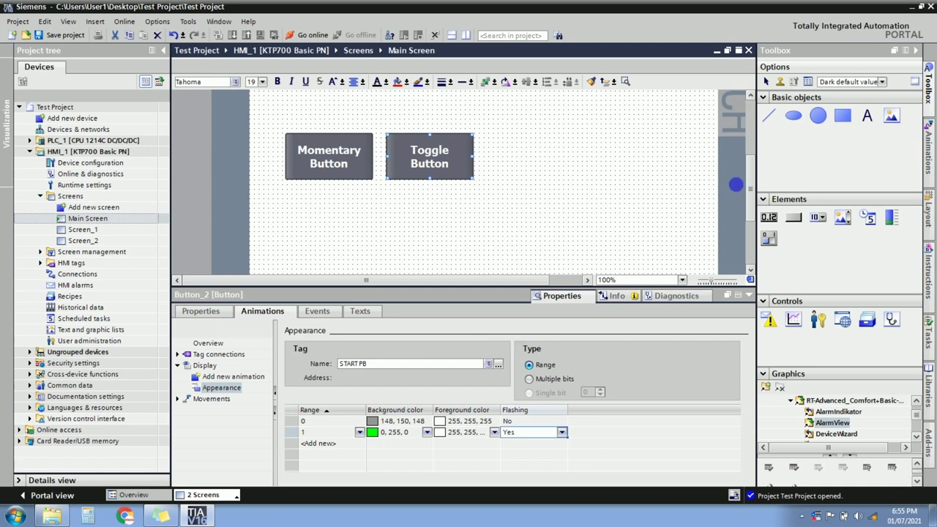
{"action": "key", "text": "ctrl+s"}
Copy-paste the Momentary Button, move the copy lower, shrink it, and type 'NextScreen-1' as its text.
{"action": "scroll", "coordinate": [749, 182], "scroll_direction": "up", "scroll_amount": 3}
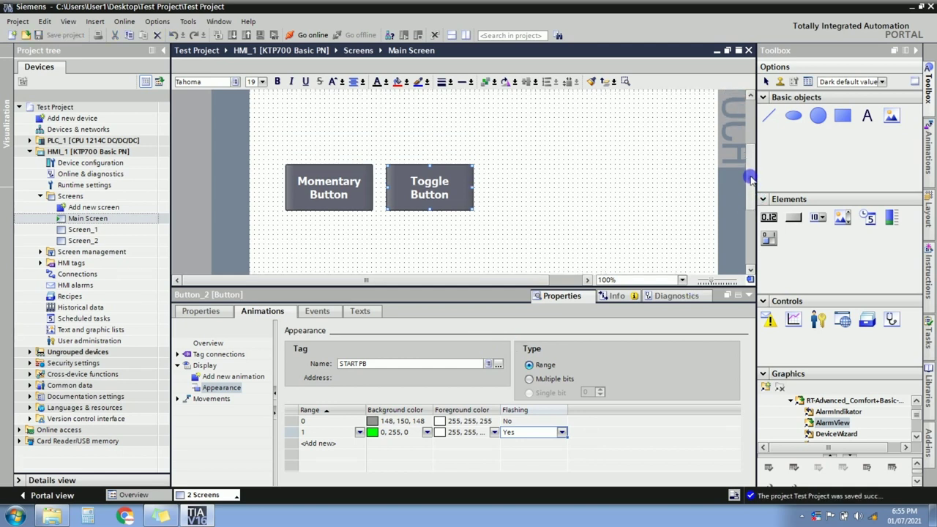
{"action": "left_click_drag", "start_coordinate": [749, 162], "coordinate": [748, 199]}
{"action": "left_click", "coordinate": [350, 132]}
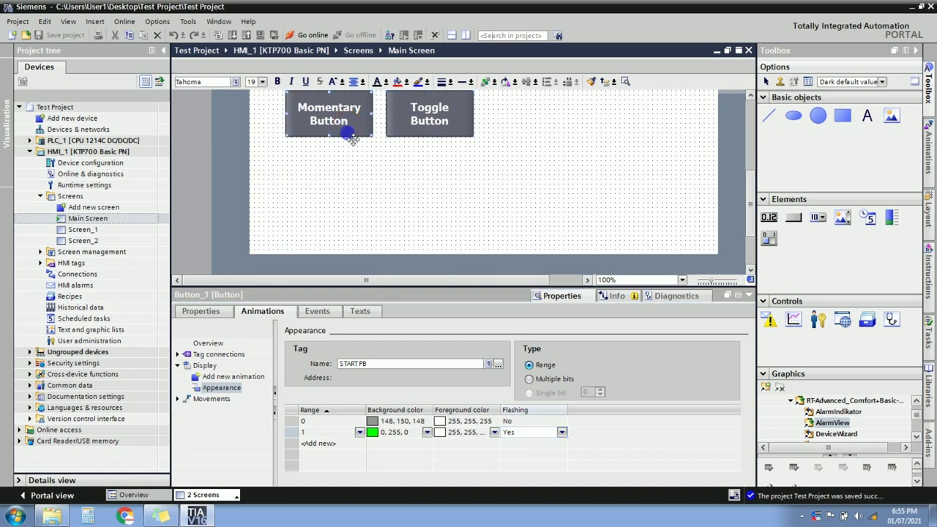
{"action": "key", "text": "ctrl+c"}
{"action": "key", "text": "ctrl+v"}
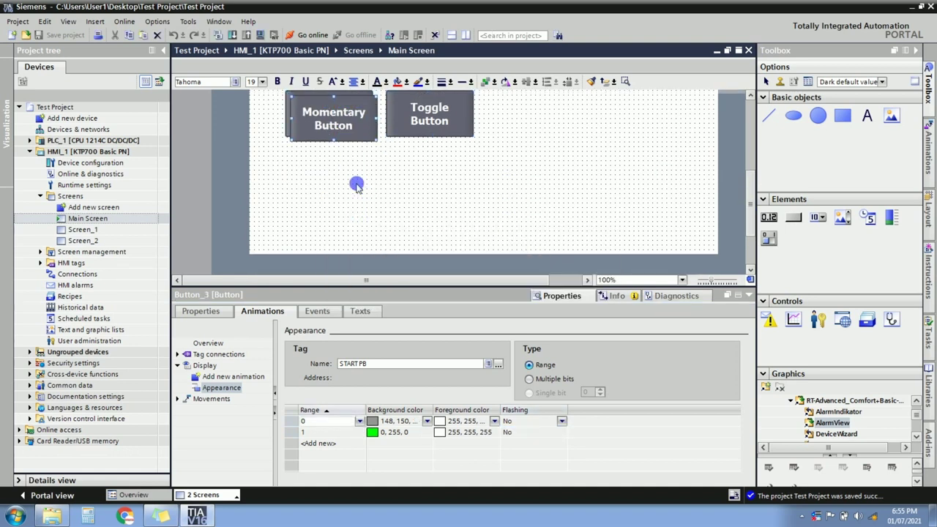
{"action": "left_click_drag", "start_coordinate": [359, 137], "coordinate": [381, 241]}
{"action": "left_click_drag", "start_coordinate": [402, 207], "coordinate": [386, 209]}
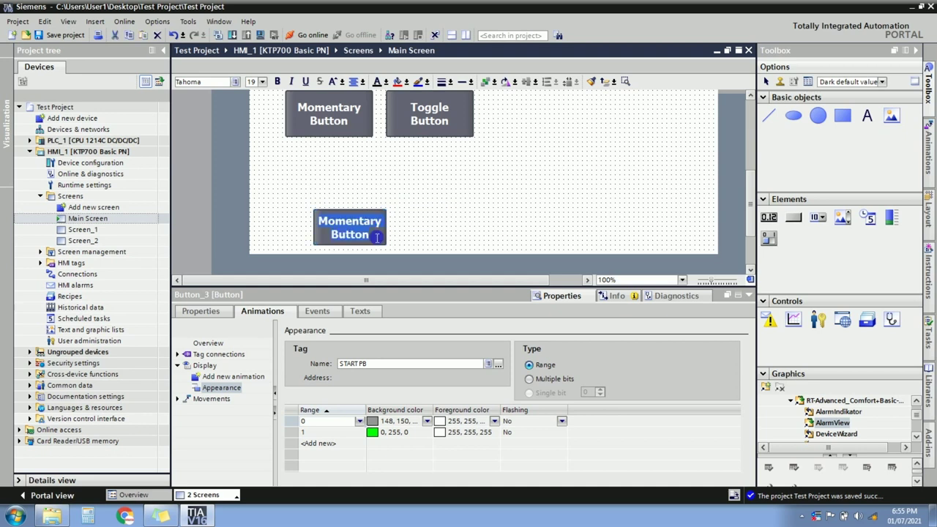
{"action": "type", "text": "Next"}
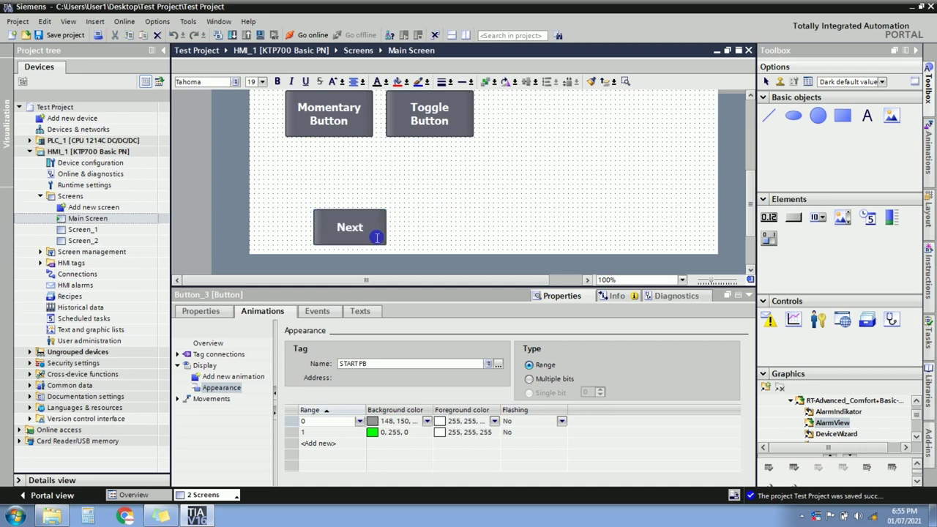
{"action": "type", "text": "Screen-1"}
Finish the Screen-1 caption and delete its Release ResetBit and Press SetBit functions.
{"action": "left_click", "coordinate": [404, 222]}
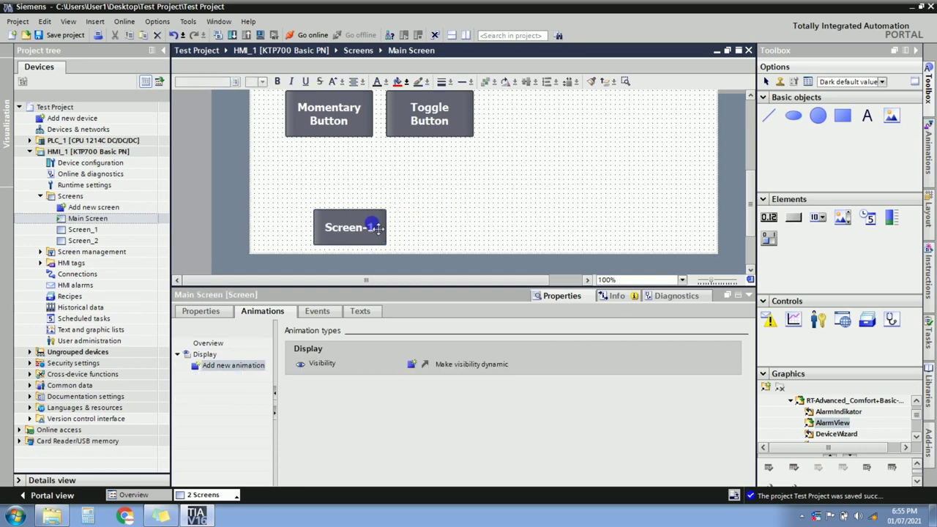
{"action": "right_click", "coordinate": [375, 227]}
{"action": "left_click", "coordinate": [352, 232]}
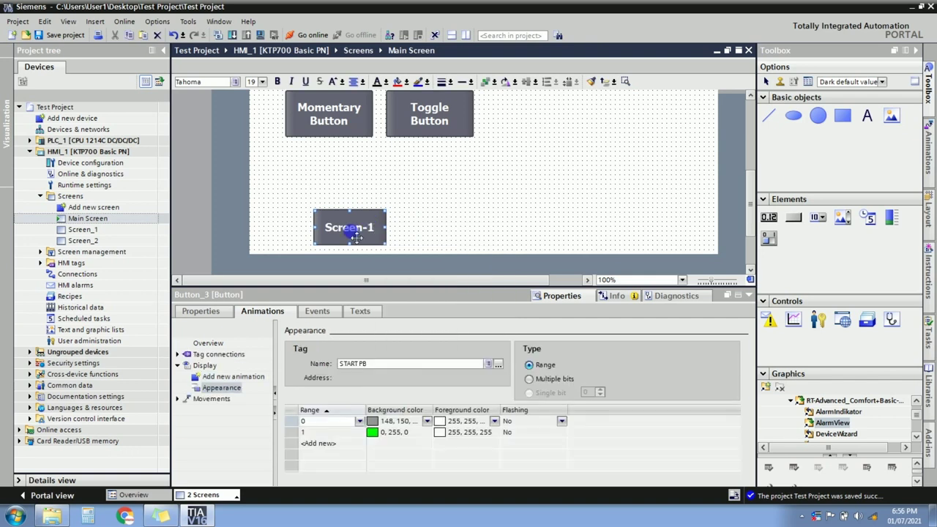
{"action": "left_click", "coordinate": [329, 311]}
{"action": "left_click", "coordinate": [207, 366]}
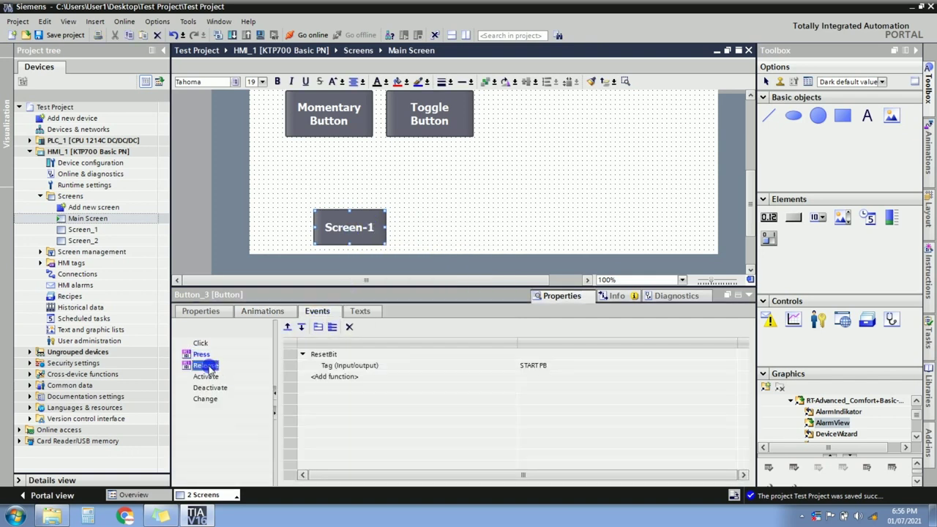
{"action": "left_click", "coordinate": [351, 328]}
{"action": "left_click", "coordinate": [204, 354]}
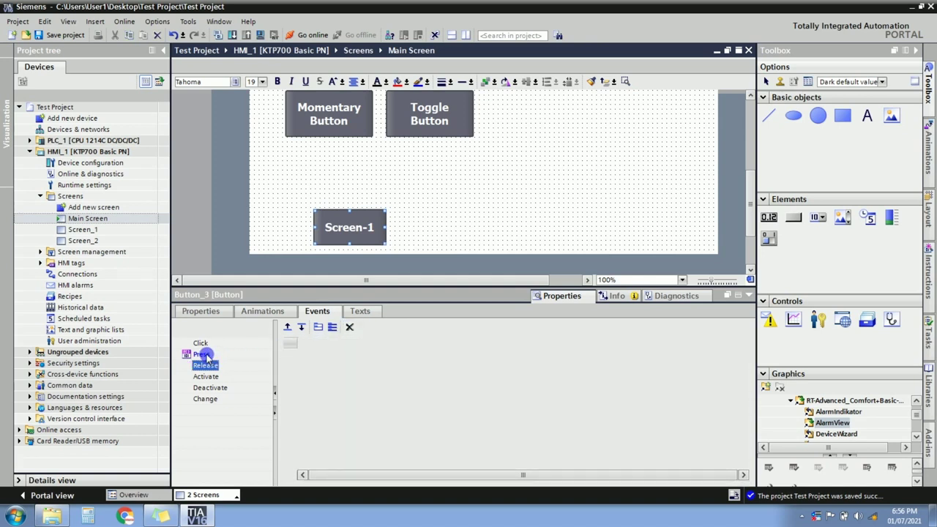
{"action": "left_click", "coordinate": [349, 328]}
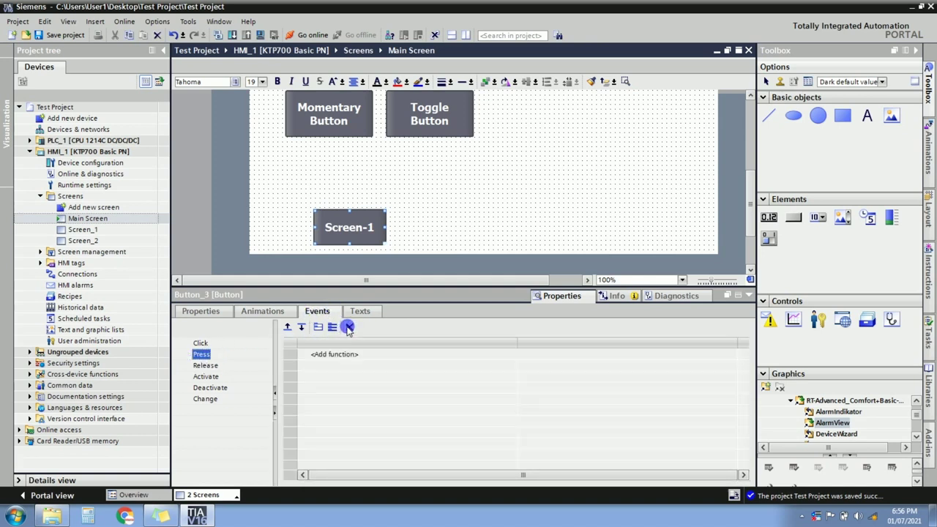
Check the Screen-1 button's Appearance animation, then return to its general properties.
{"action": "left_click", "coordinate": [252, 313]}
{"action": "right_click", "coordinate": [221, 392]}
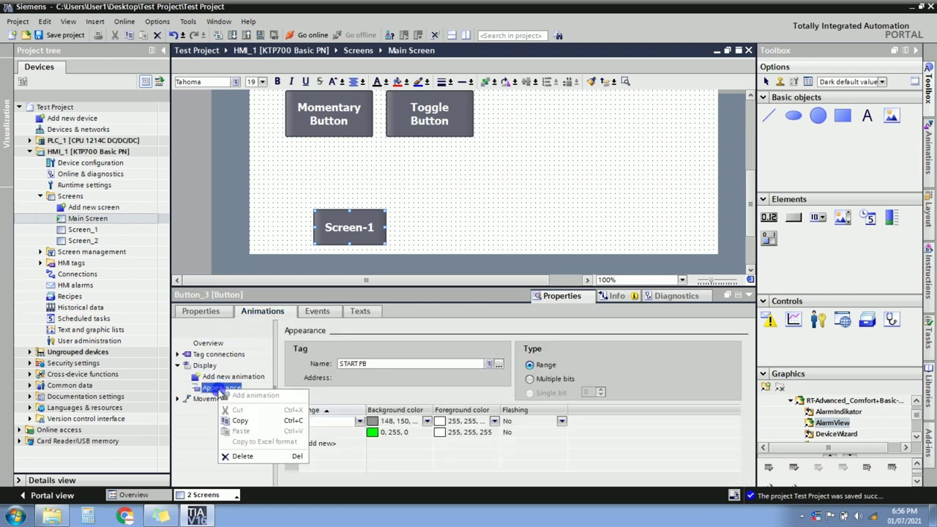
{"action": "left_click", "coordinate": [224, 452]}
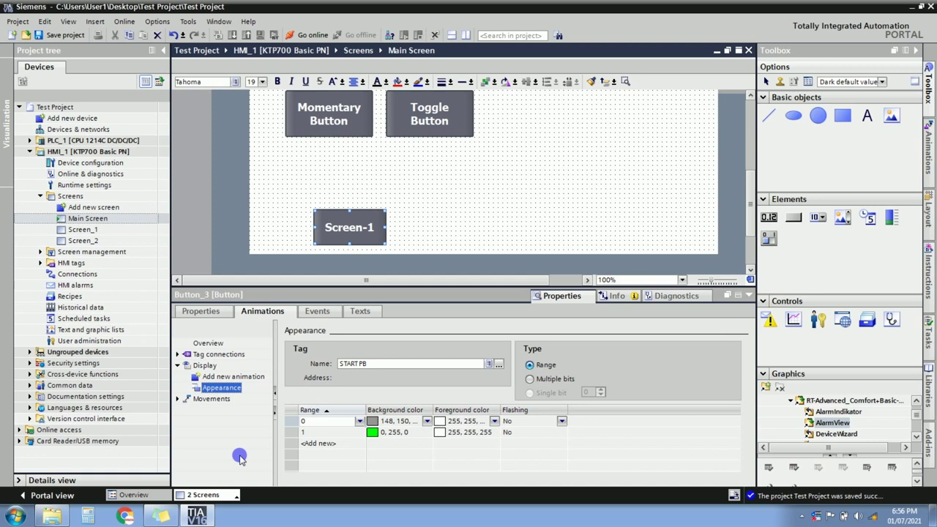
{"action": "left_click", "coordinate": [254, 378]}
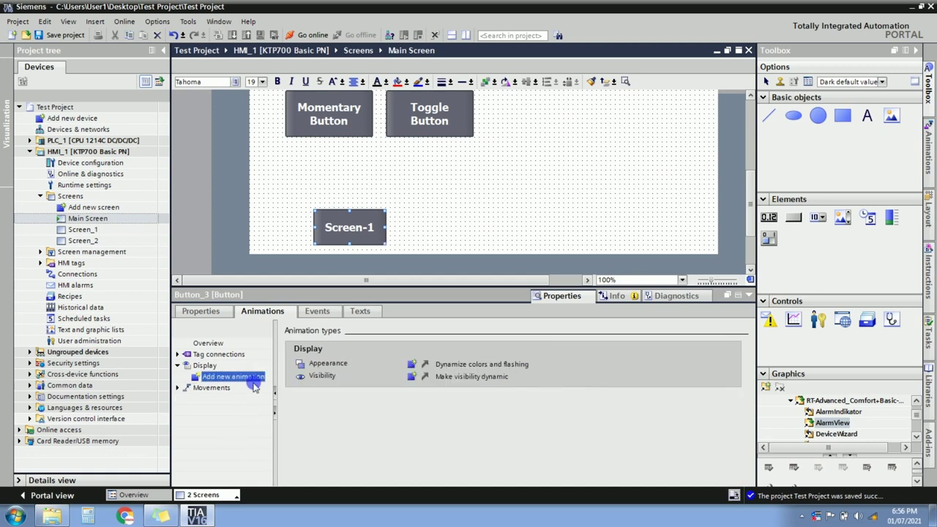
{"action": "left_click", "coordinate": [209, 313]}
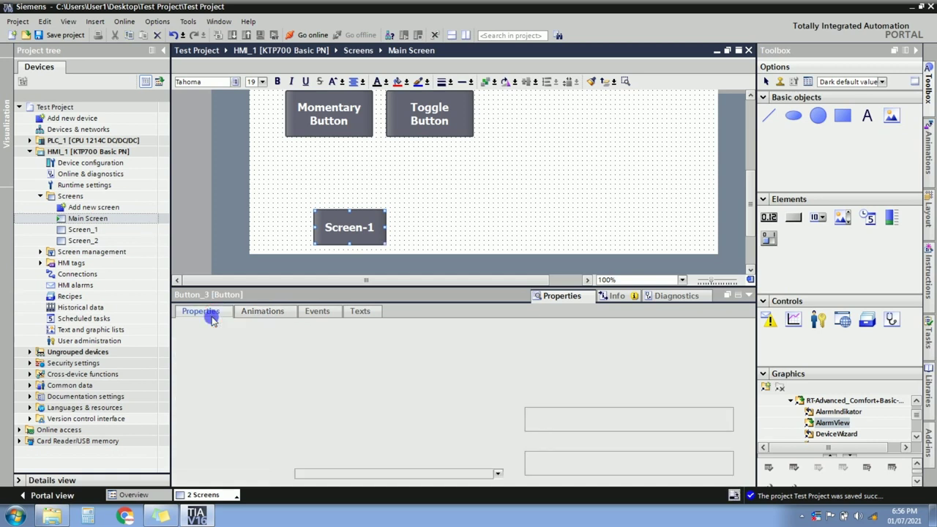
Add ActivateScreen with screen name Screen_1 to the button's Click event.
{"action": "left_click", "coordinate": [315, 311]}
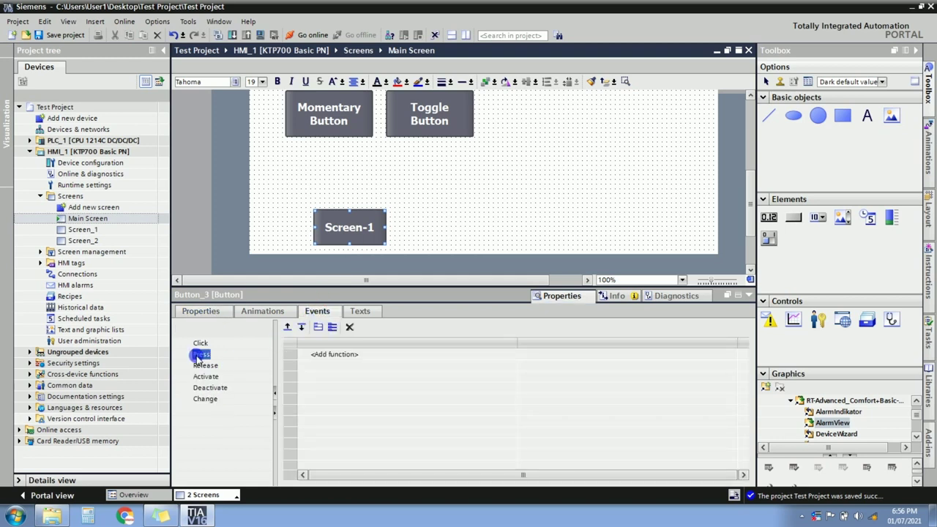
{"action": "left_click", "coordinate": [201, 345]}
{"action": "left_click", "coordinate": [201, 354]}
{"action": "left_click", "coordinate": [202, 345]}
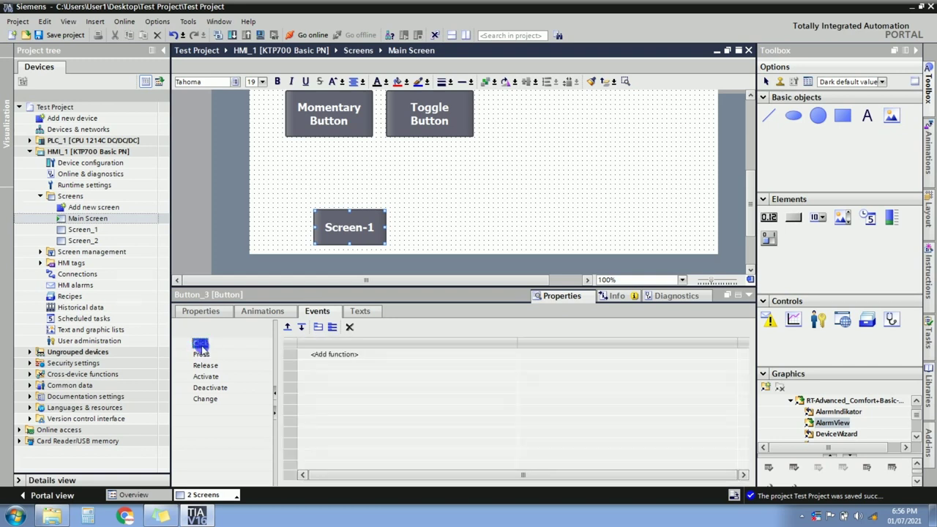
{"action": "left_click", "coordinate": [347, 359]}
{"action": "type", "text": "a"}
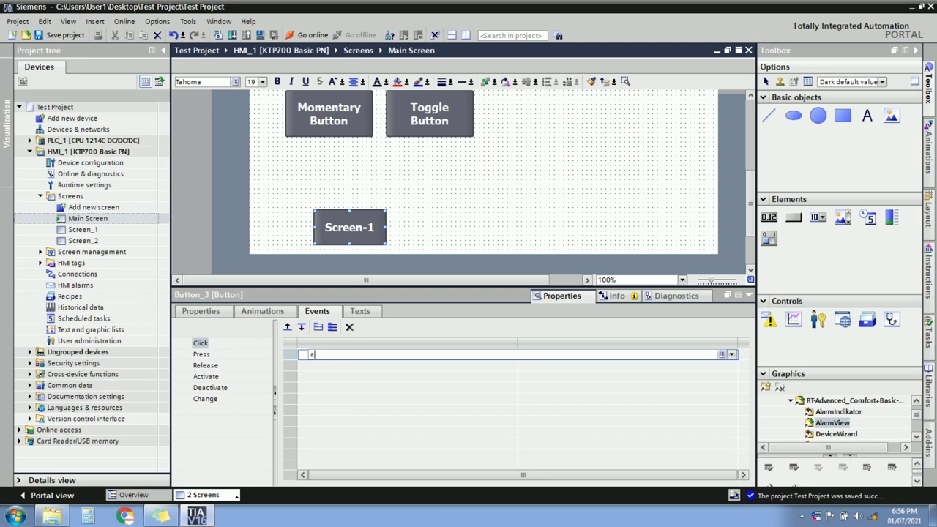
{"action": "type", "text": "ctiv"}
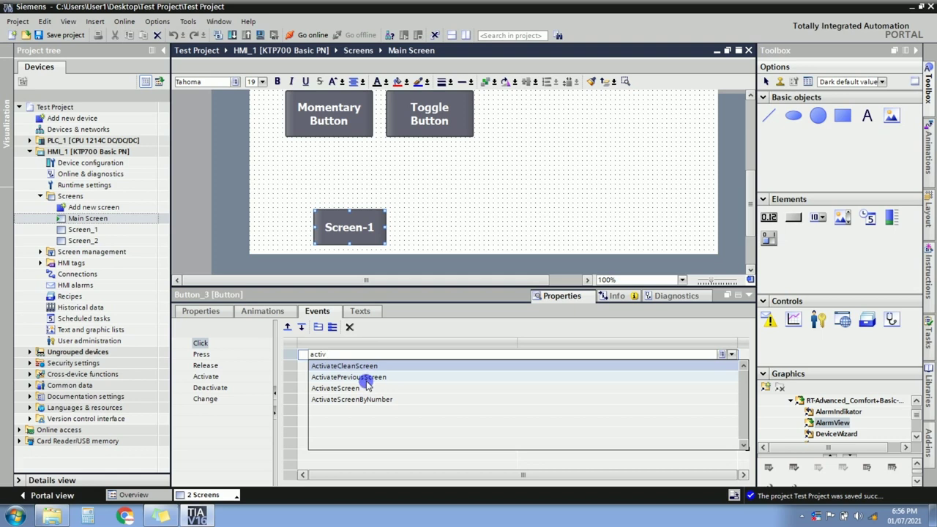
{"action": "left_click", "coordinate": [360, 389]}
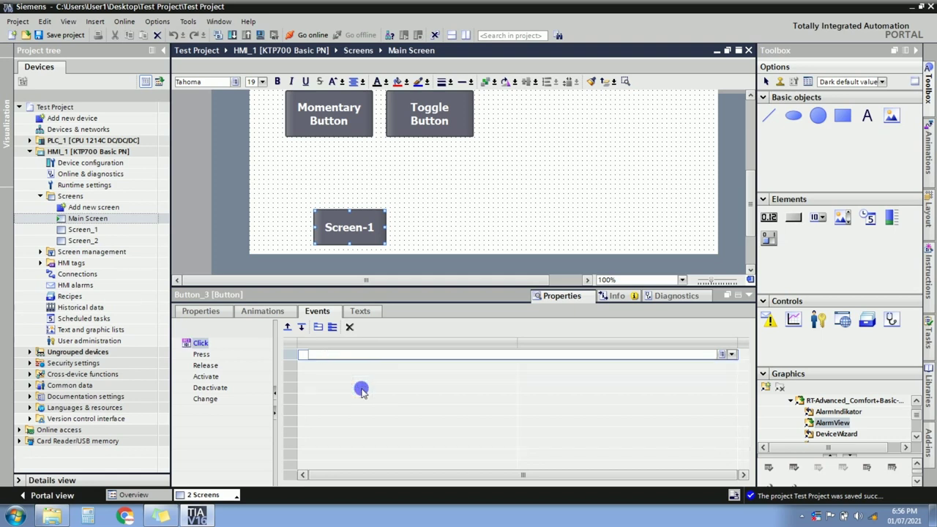
{"action": "left_click", "coordinate": [540, 367]}
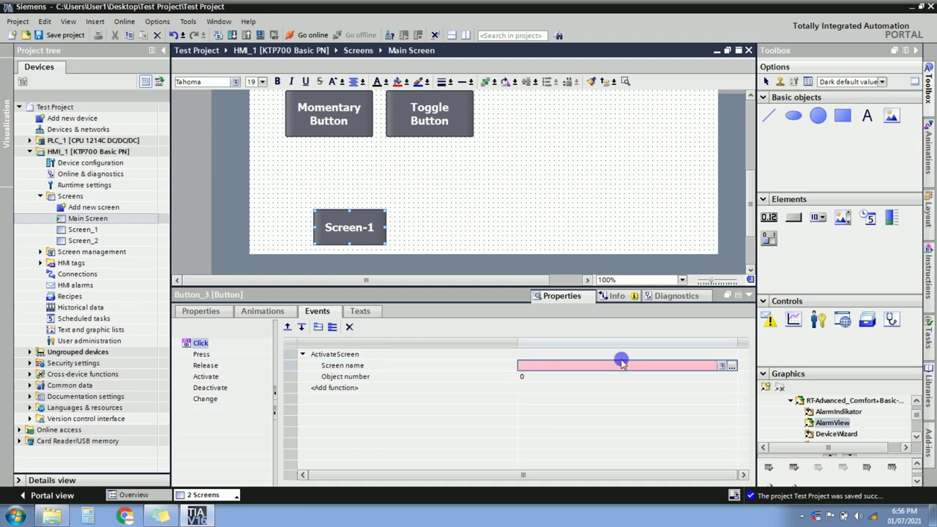
{"action": "left_click", "coordinate": [721, 366]}
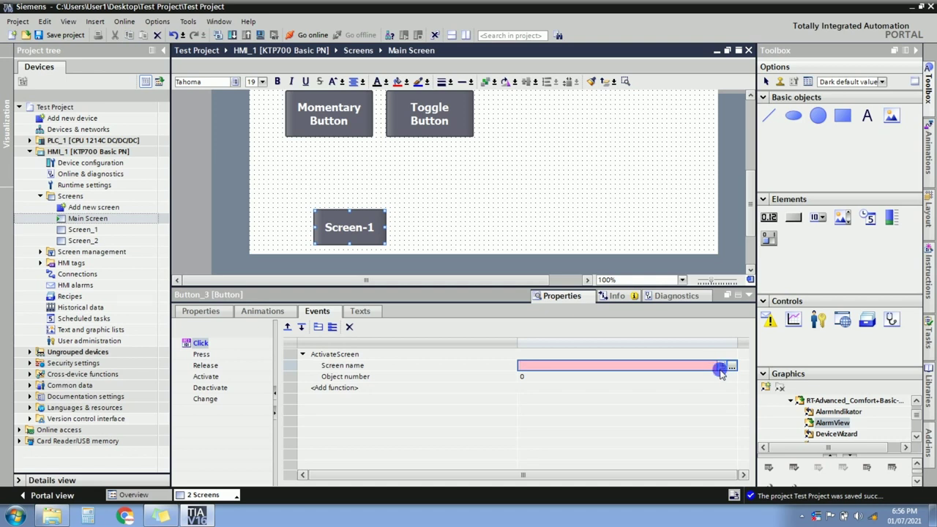
{"action": "left_click", "coordinate": [721, 366]}
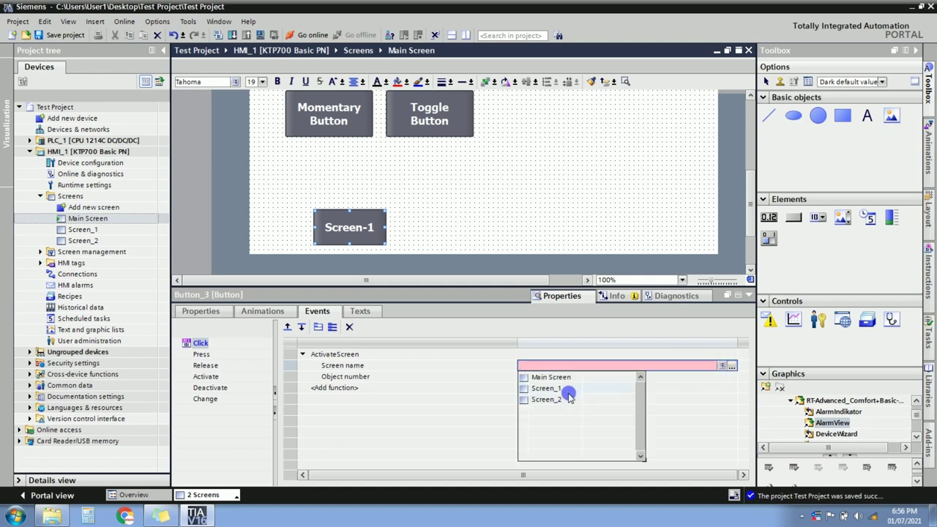
{"action": "left_click", "coordinate": [562, 390]}
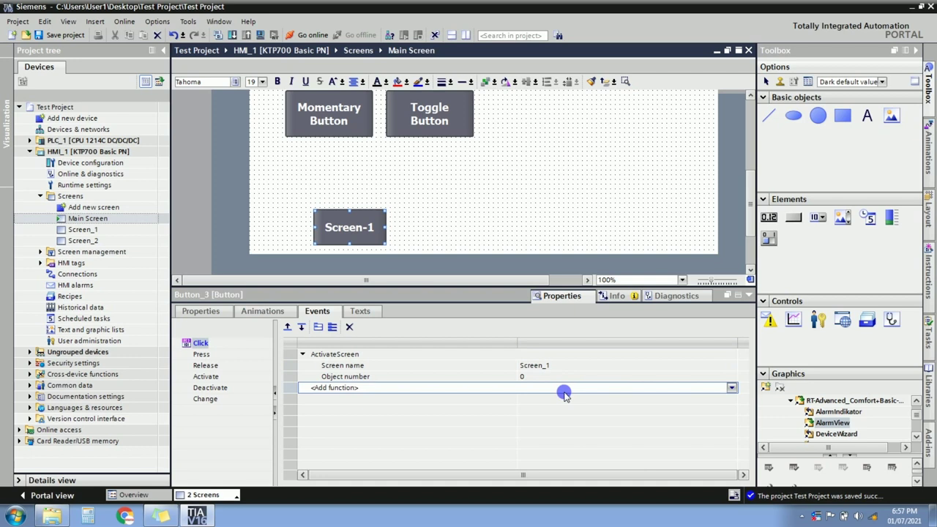
Paste a copy of the Screen-1 button and move it to the right of the original.
{"action": "left_click", "coordinate": [457, 246]}
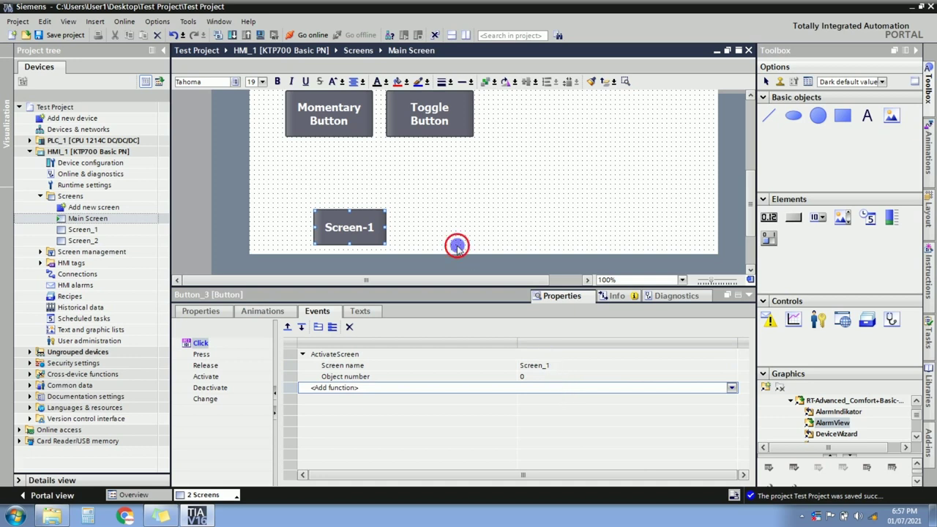
{"action": "left_click", "coordinate": [364, 218]}
{"action": "double_click", "coordinate": [366, 219]}
{"action": "key", "text": "ctrl+v"}
{"action": "left_click_drag", "start_coordinate": [360, 233], "coordinate": [432, 231]}
Change the copied button's label from Screen-1 to Screen-2.
{"action": "key", "text": "BackSpace"}
{"action": "type", "text": "2"}
{"action": "left_click", "coordinate": [488, 221]}
Set the Screen-2 button's Click ActivateScreen screen name to Screen_2.
{"action": "left_click", "coordinate": [457, 232]}
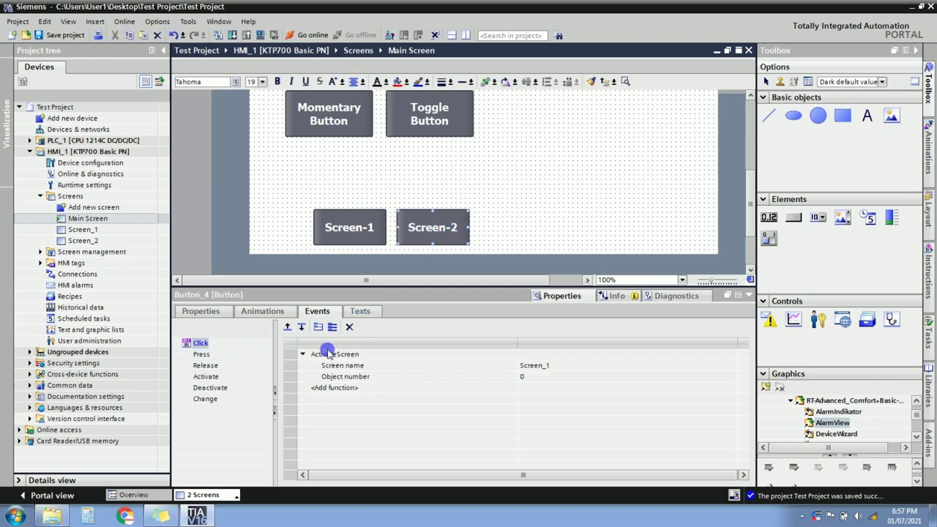
{"action": "left_click", "coordinate": [552, 366]}
{"action": "double_click", "coordinate": [554, 366]}
{"action": "type", "text": "Screen_2"}
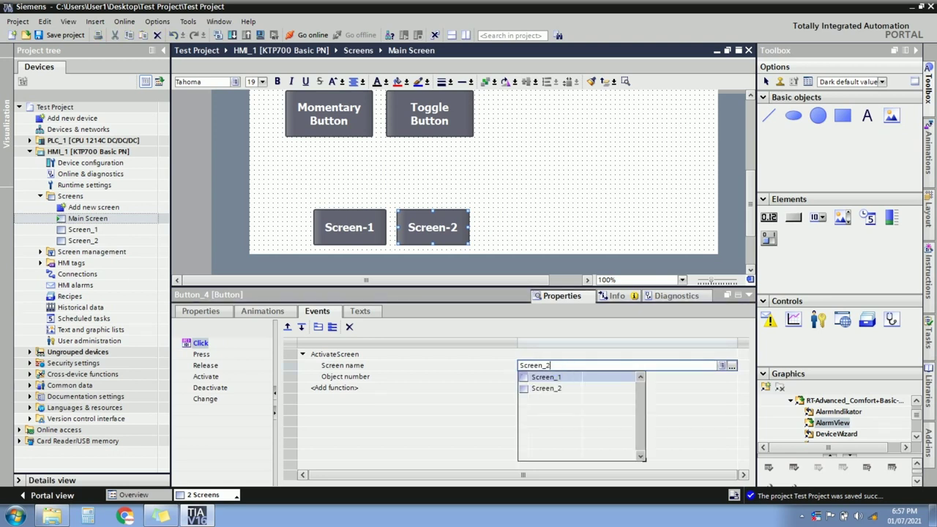
{"action": "left_click", "coordinate": [549, 379]}
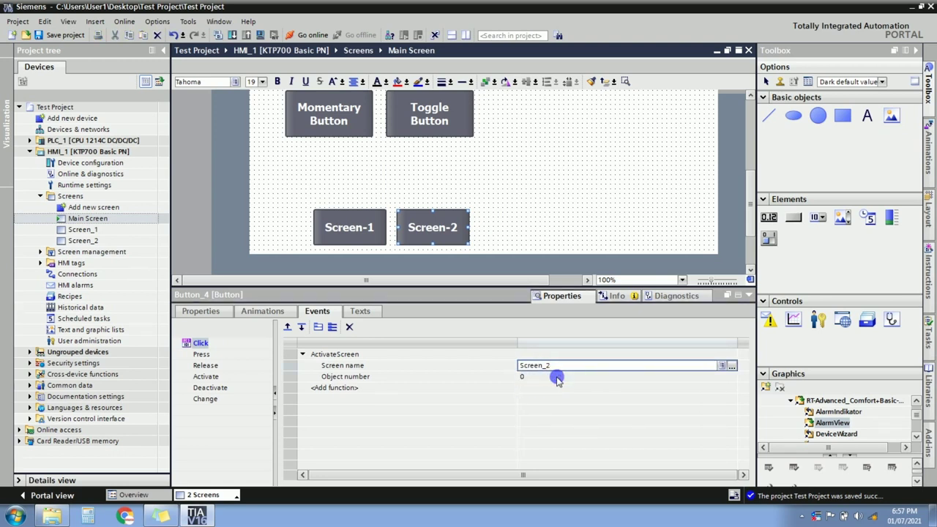
{"action": "left_click", "coordinate": [548, 377]}
{"action": "left_click", "coordinate": [442, 229]}
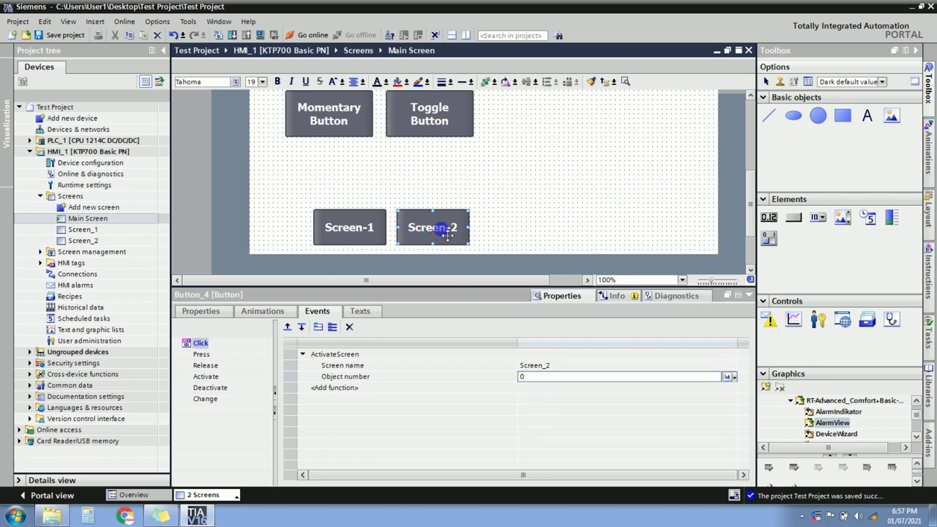
Check that the Screen-1 button still opens Screen_1.
{"action": "left_click", "coordinate": [380, 231]}
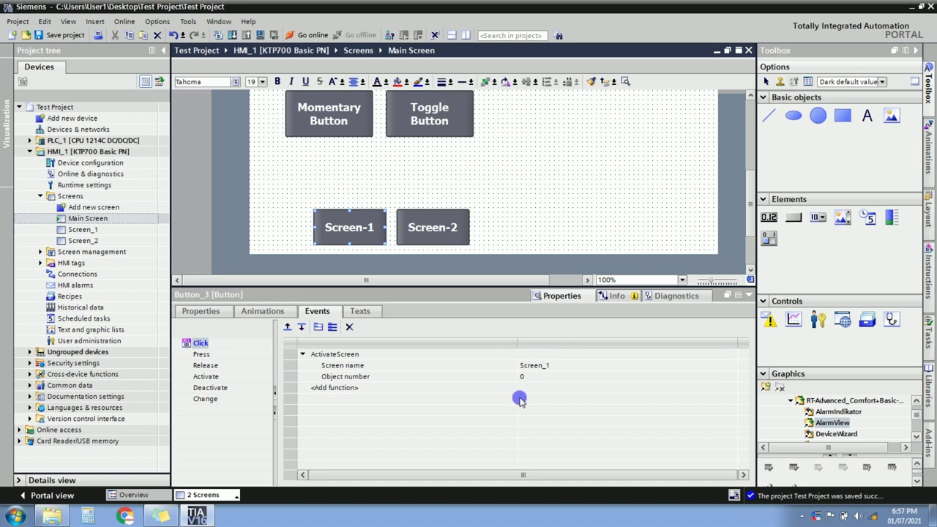
{"action": "left_click", "coordinate": [92, 230]}
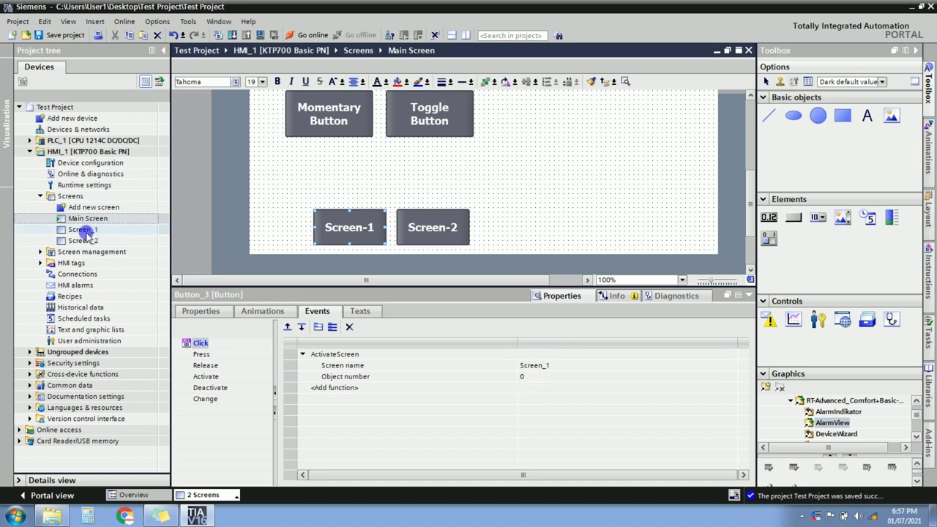
{"action": "left_click", "coordinate": [464, 176]}
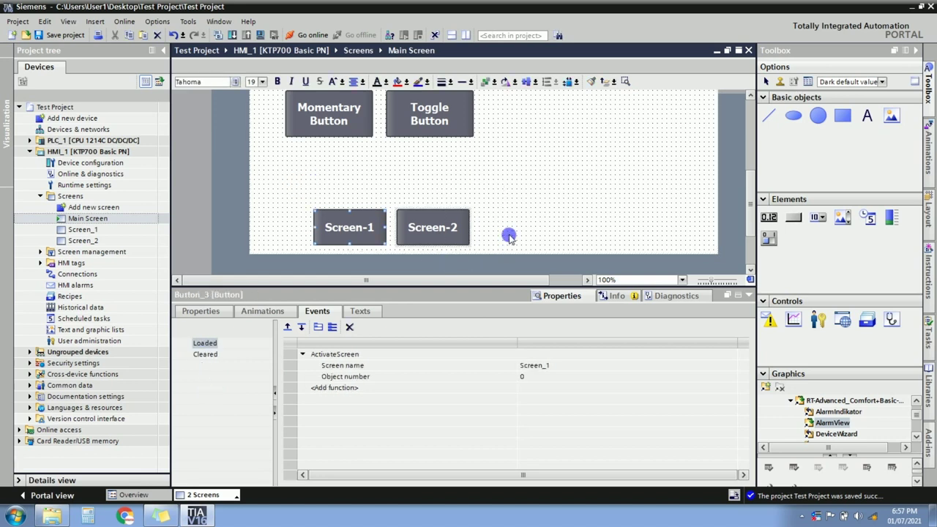
Move the Momentary and Toggle buttons to the right.
{"action": "left_click", "coordinate": [715, 249]}
{"action": "left_click_drag", "start_coordinate": [752, 225], "coordinate": [753, 198]}
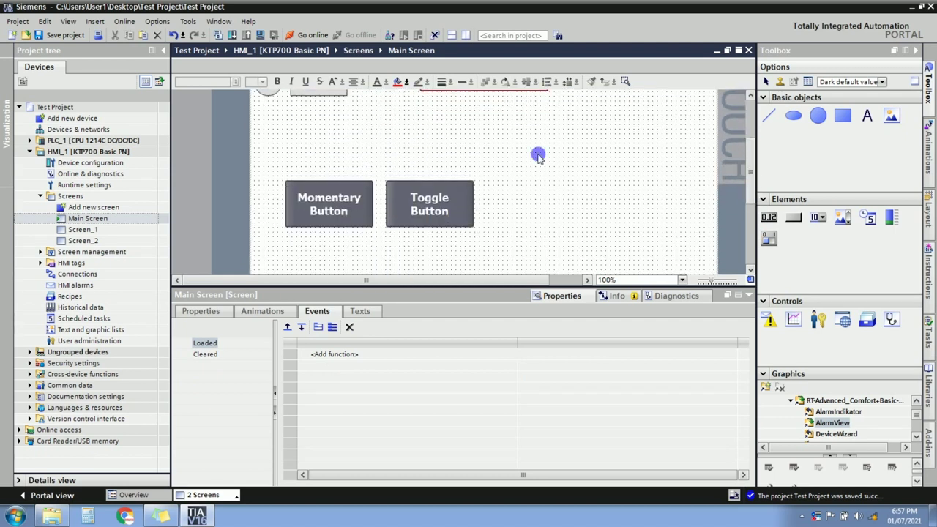
{"action": "left_click", "coordinate": [431, 207]}
{"action": "left_click_drag", "start_coordinate": [523, 221], "coordinate": [533, 197]}
{"action": "left_click", "coordinate": [598, 176]}
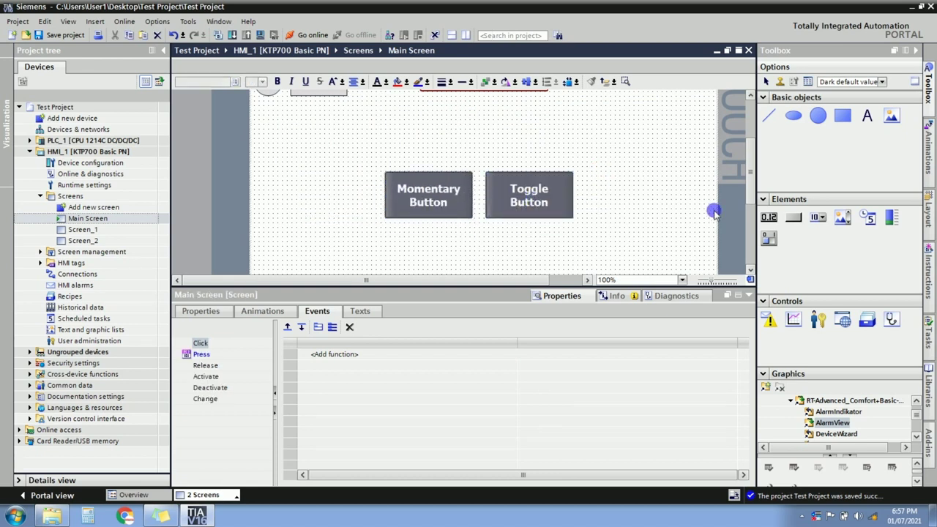
{"action": "left_click_drag", "start_coordinate": [751, 171], "coordinate": [748, 199]}
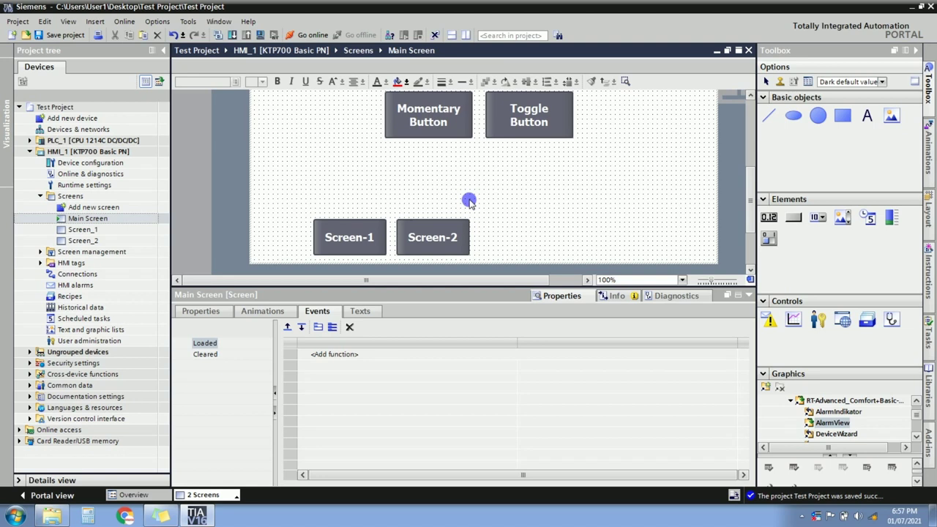
Select the Screen-1 and Screen-2 buttons together and shift the pair right.
{"action": "left_click", "coordinate": [300, 211]}
{"action": "left_click_drag", "start_coordinate": [300, 211], "coordinate": [486, 262]}
{"action": "left_click", "coordinate": [444, 244]}
{"action": "left_click", "coordinate": [516, 242]}
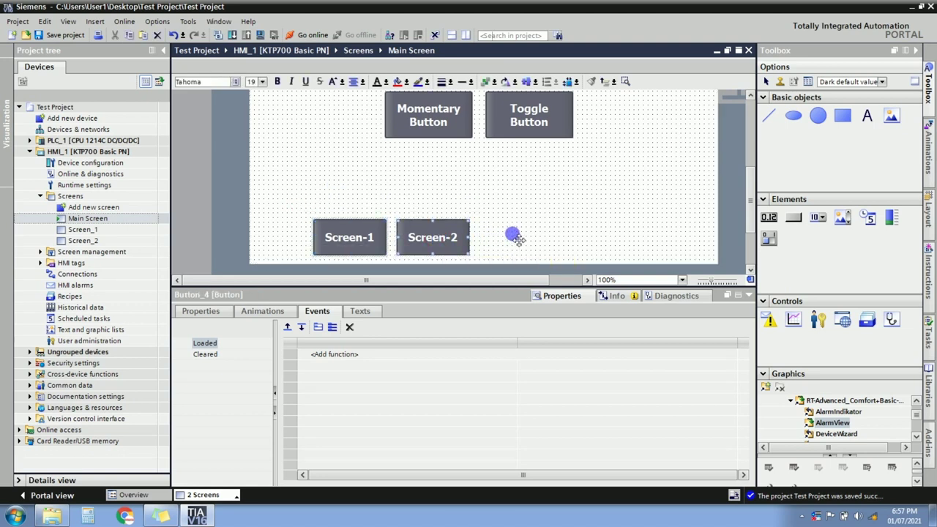
{"action": "left_click_drag", "start_coordinate": [528, 234], "coordinate": [512, 239]}
{"action": "left_click", "coordinate": [549, 185]}
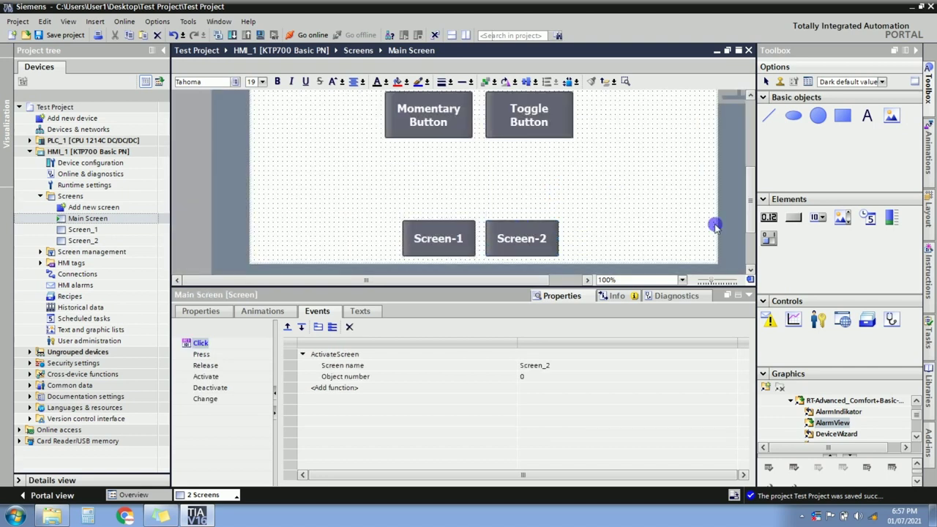
{"action": "left_click_drag", "start_coordinate": [749, 201], "coordinate": [748, 157]}
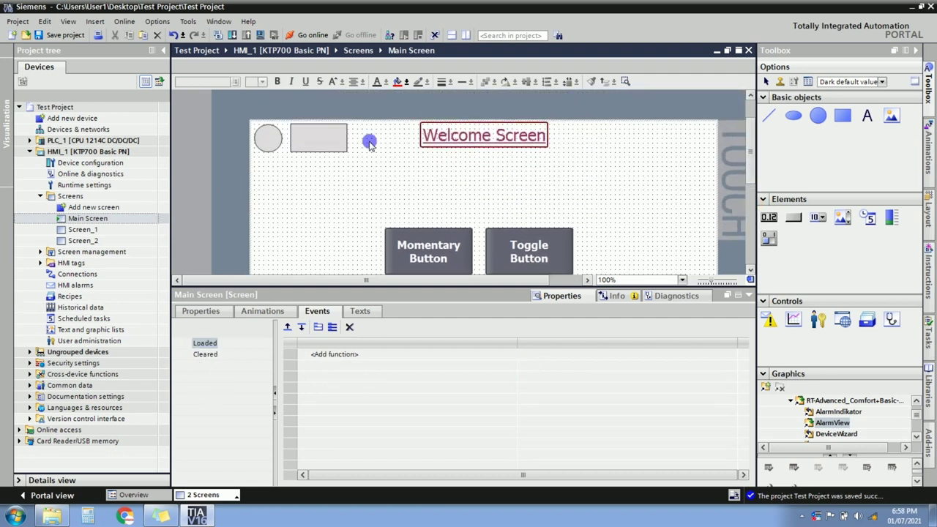
Reposition the Toggle Button so it sits left of the Momentary Button.
{"action": "left_click", "coordinate": [268, 137]}
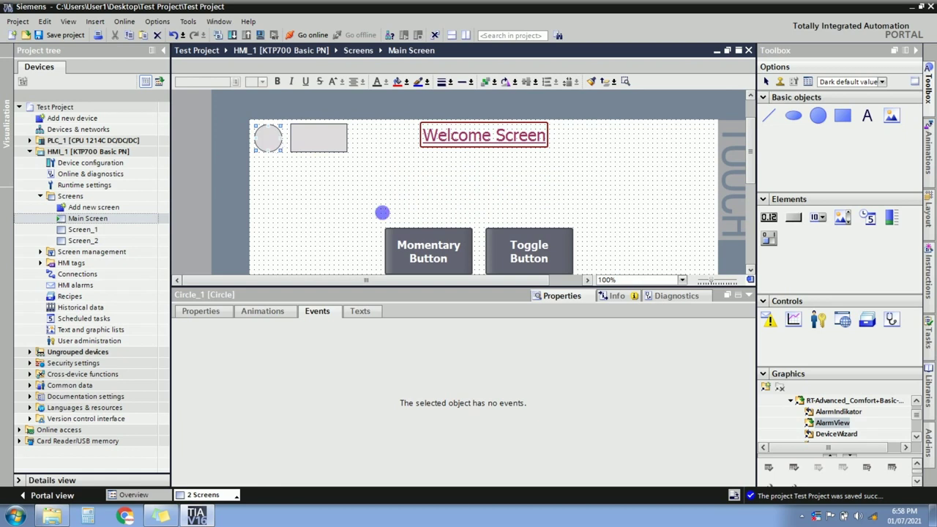
{"action": "left_click", "coordinate": [748, 170]}
{"action": "left_click_drag", "start_coordinate": [748, 170], "coordinate": [747, 189]}
{"action": "left_click", "coordinate": [530, 162]}
{"action": "left_click_drag", "start_coordinate": [531, 162], "coordinate": [422, 224]}
{"action": "left_click", "coordinate": [442, 176]}
{"action": "left_click", "coordinate": [424, 228]}
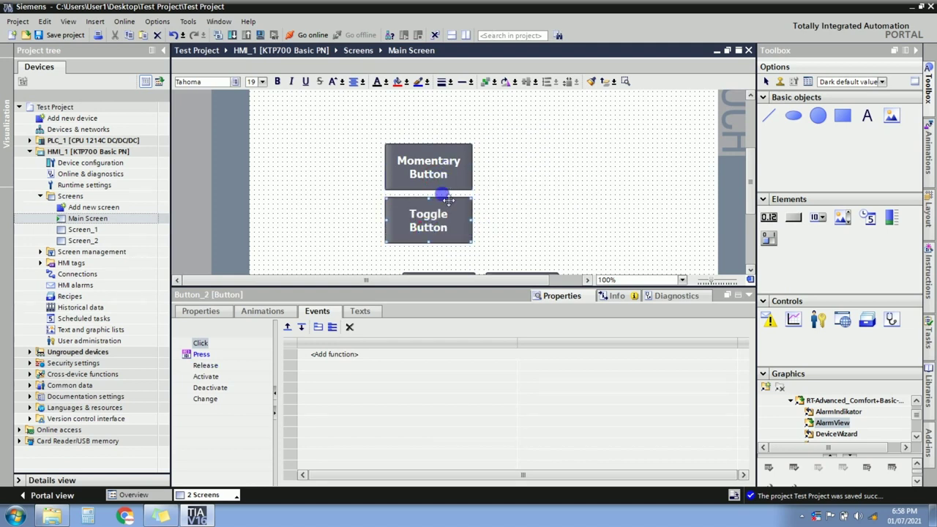
{"action": "left_click_drag", "start_coordinate": [437, 219], "coordinate": [298, 160]}
{"action": "left_click", "coordinate": [431, 170]}
Relabel the Momentary Button as Start Motor PB.
{"action": "left_click", "coordinate": [438, 175]}
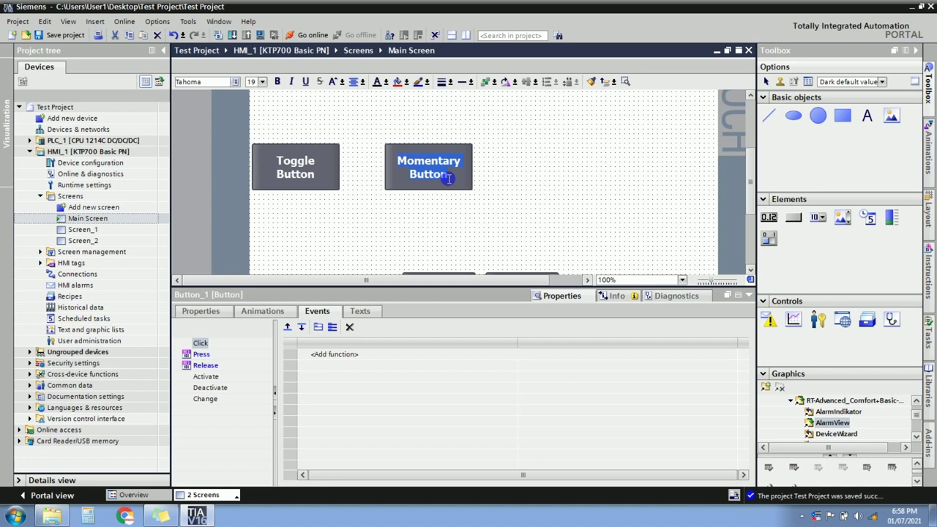
{"action": "key", "text": "BackSpace"}
{"action": "type", "text": "Start"}
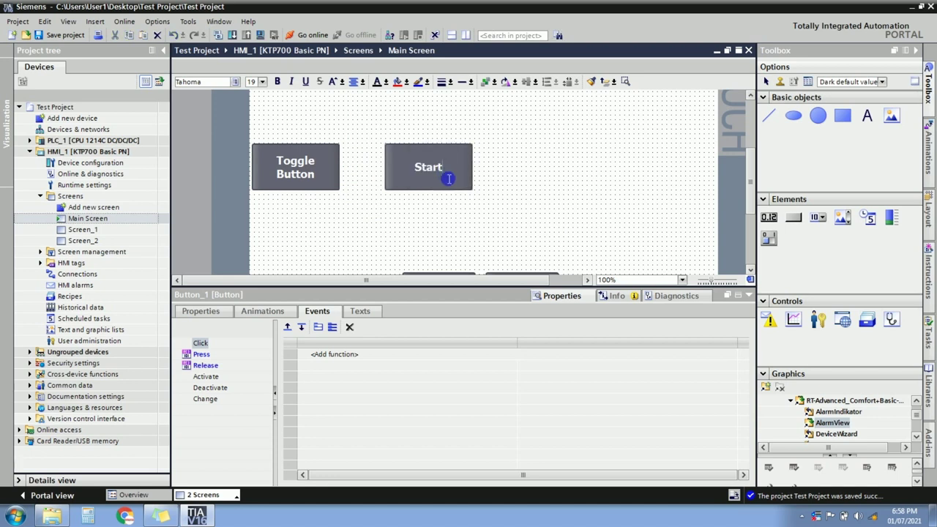
{"action": "type", "text": " Motor P"}
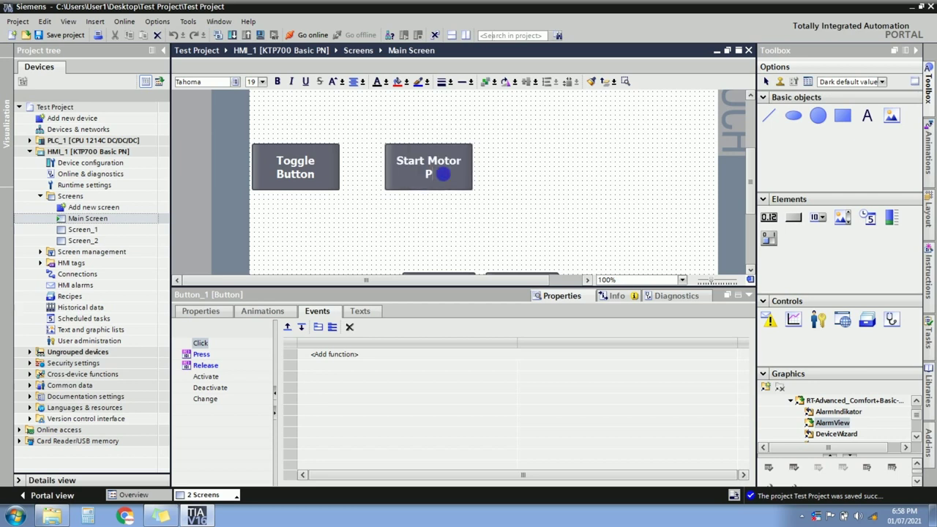
{"action": "left_click", "coordinate": [448, 173]}
Paste a copy of Start Motor PB to its right and relabel it Stop Motor PB.
{"action": "key", "text": "ctrl+v"}
{"action": "left_click_drag", "start_coordinate": [451, 176], "coordinate": [539, 175]}
{"action": "double_click", "coordinate": [525, 163]}
{"action": "left_click", "coordinate": [527, 166]}
{"action": "key", "text": "BackSpace"}
{"action": "key", "text": "BackSpace"}
{"action": "key", "text": "BackSpace"}
{"action": "type", "text": "op"}
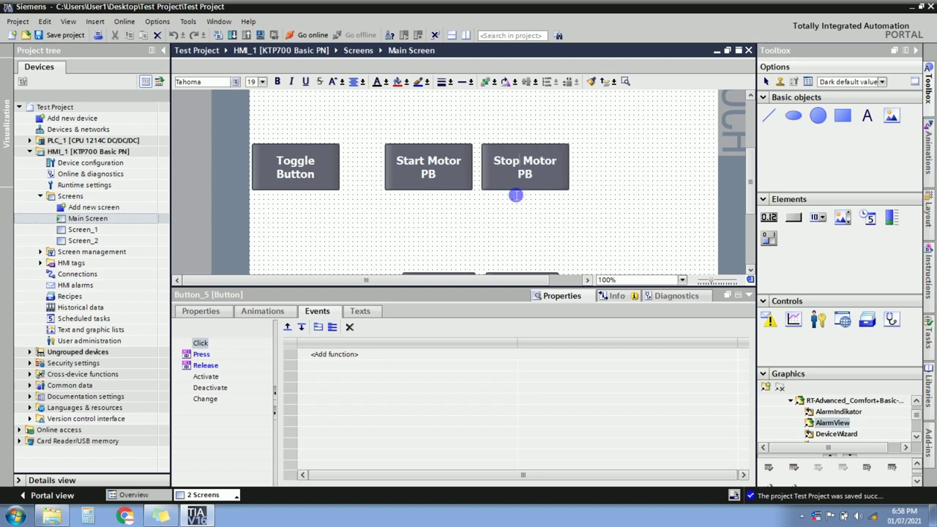
{"action": "left_click", "coordinate": [502, 203]}
{"action": "left_click", "coordinate": [519, 174]}
{"action": "left_click", "coordinate": [209, 355]}
Set the Press event's SetBit tag to STOP PB from the Default tag table.
{"action": "left_click", "coordinate": [209, 354]}
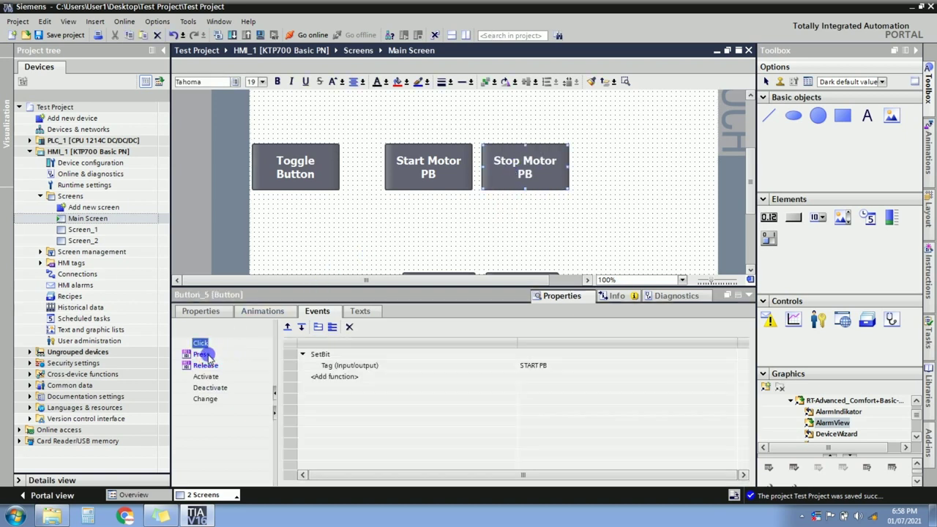
{"action": "left_click", "coordinate": [550, 369]}
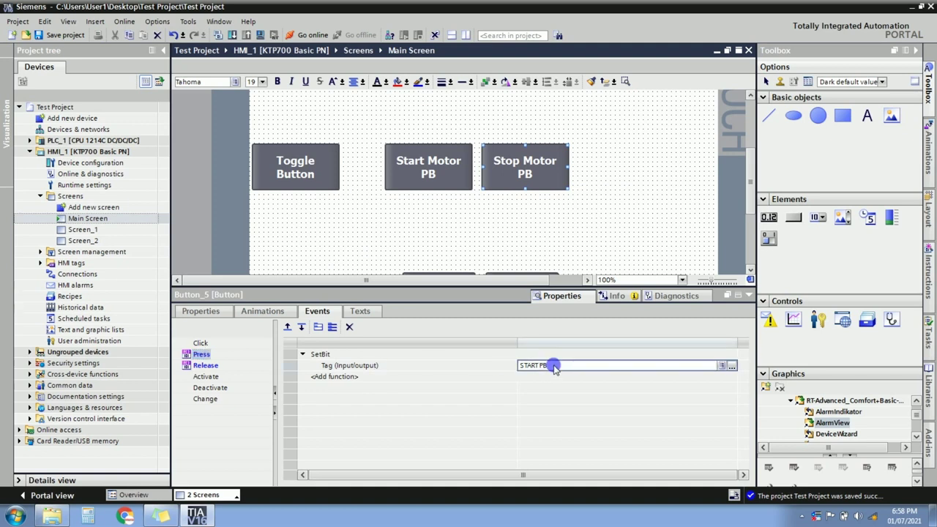
{"action": "left_click", "coordinate": [721, 366]}
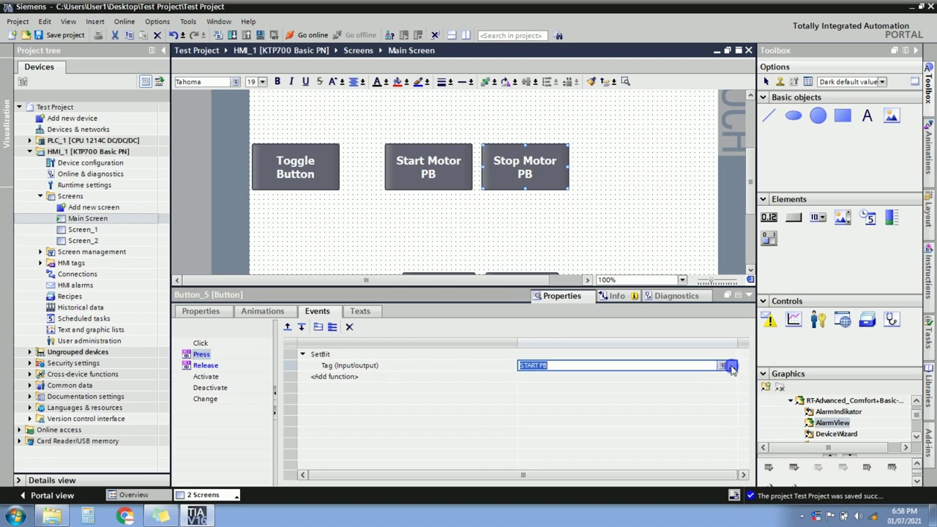
{"action": "left_click", "coordinate": [731, 366]}
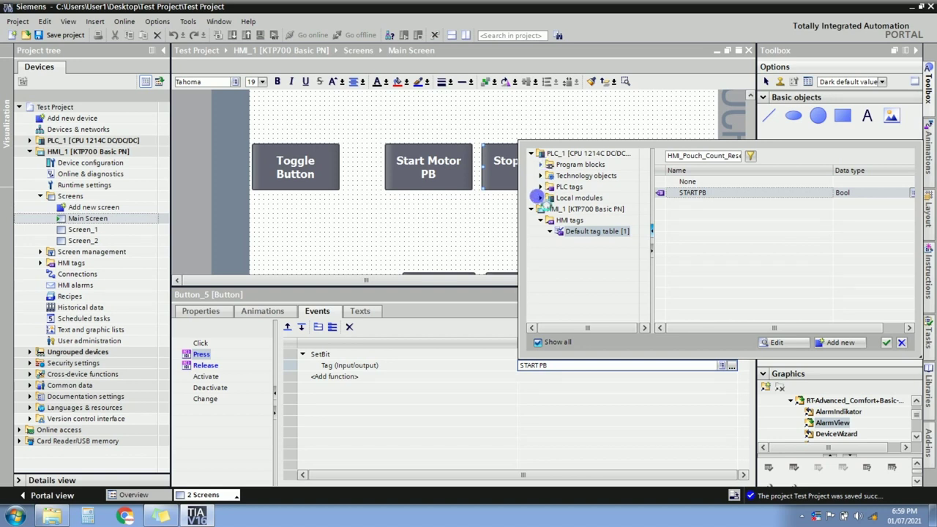
{"action": "left_click", "coordinate": [542, 187]}
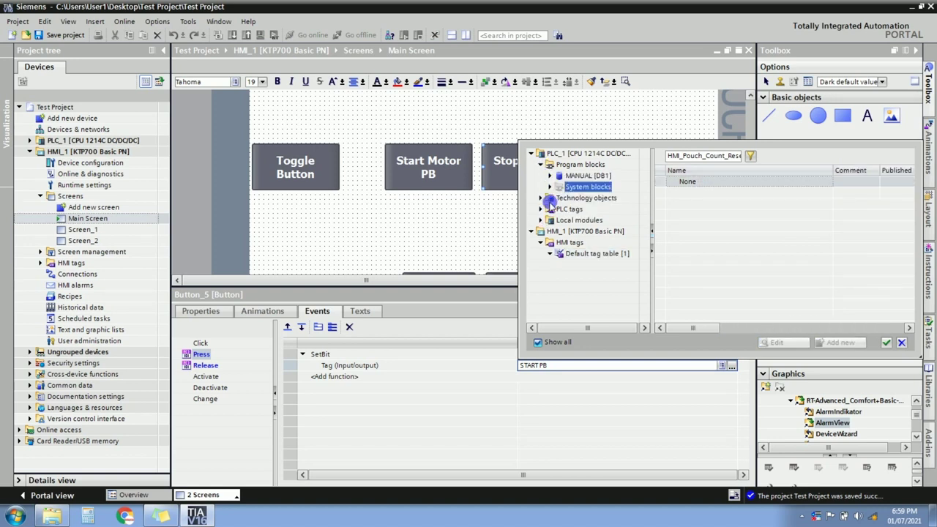
{"action": "left_click", "coordinate": [541, 209]}
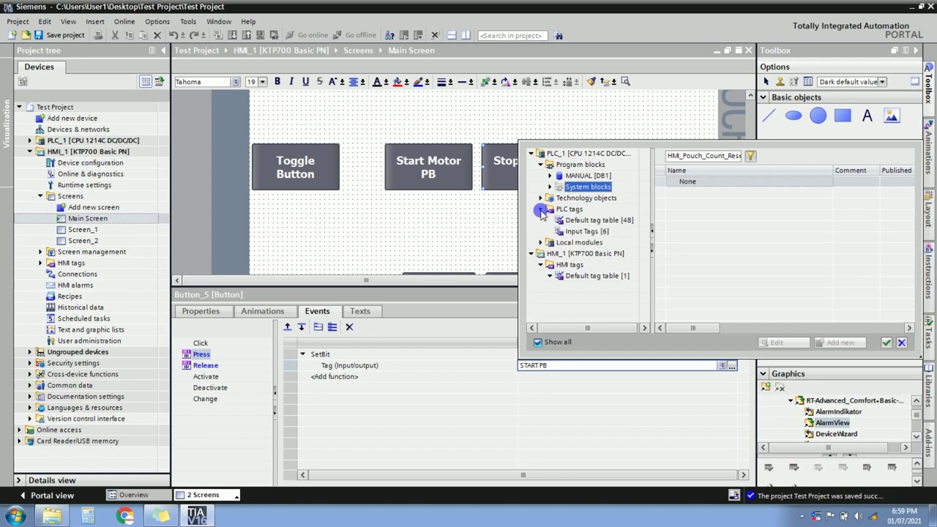
{"action": "left_click", "coordinate": [589, 221]}
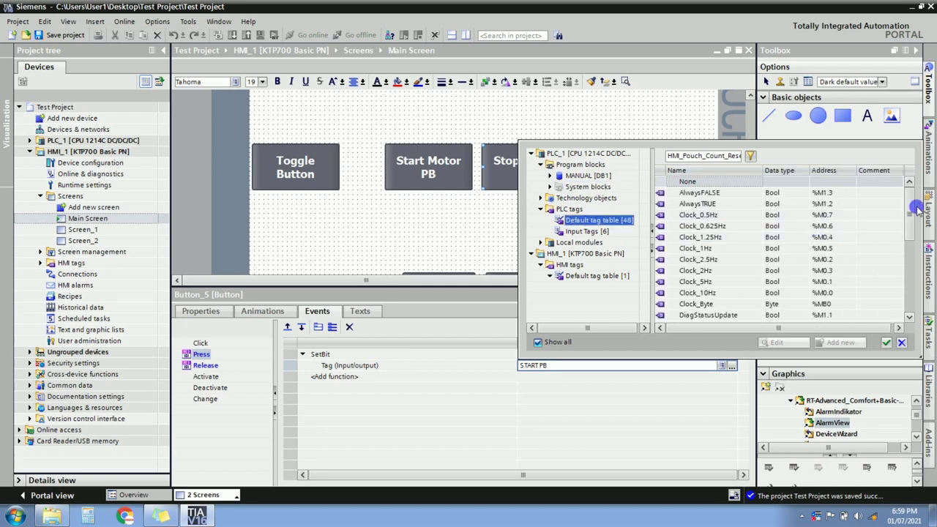
{"action": "left_click_drag", "start_coordinate": [911, 212], "coordinate": [908, 263]}
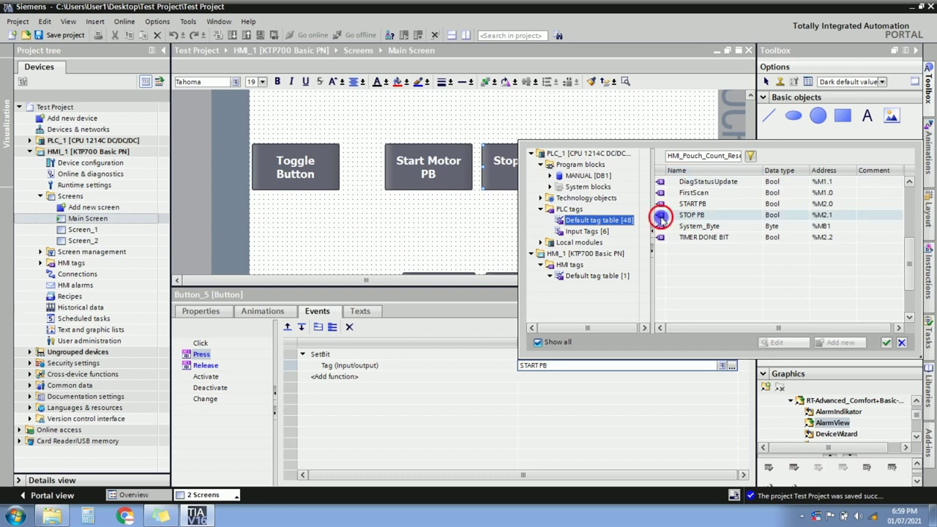
{"action": "double_click", "coordinate": [660, 216]}
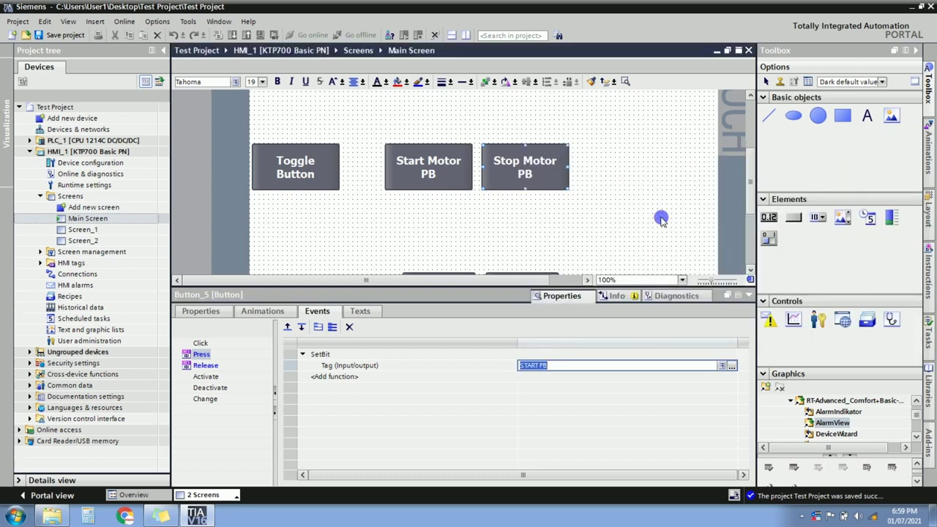
{"action": "left_click", "coordinate": [551, 371]}
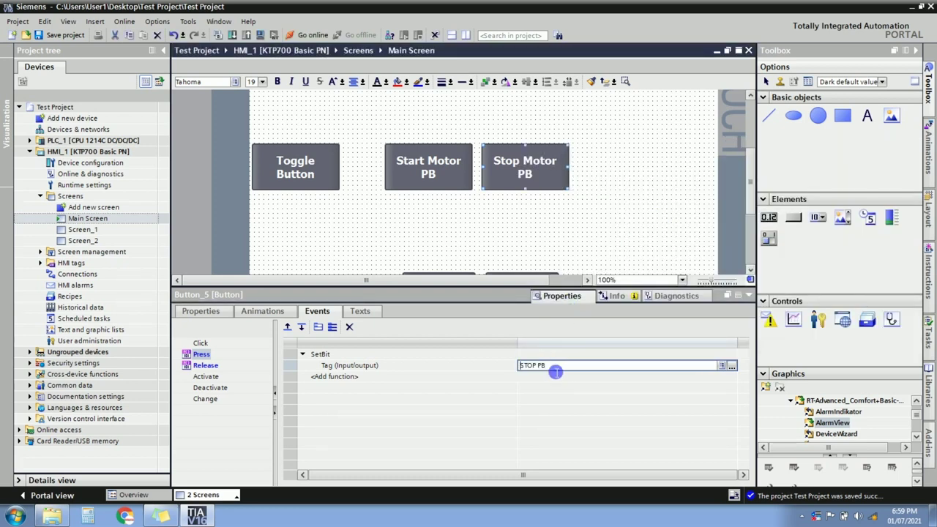
{"action": "left_click_drag", "start_coordinate": [553, 370], "coordinate": [521, 369]}
{"action": "key", "text": "ctrl+c"}
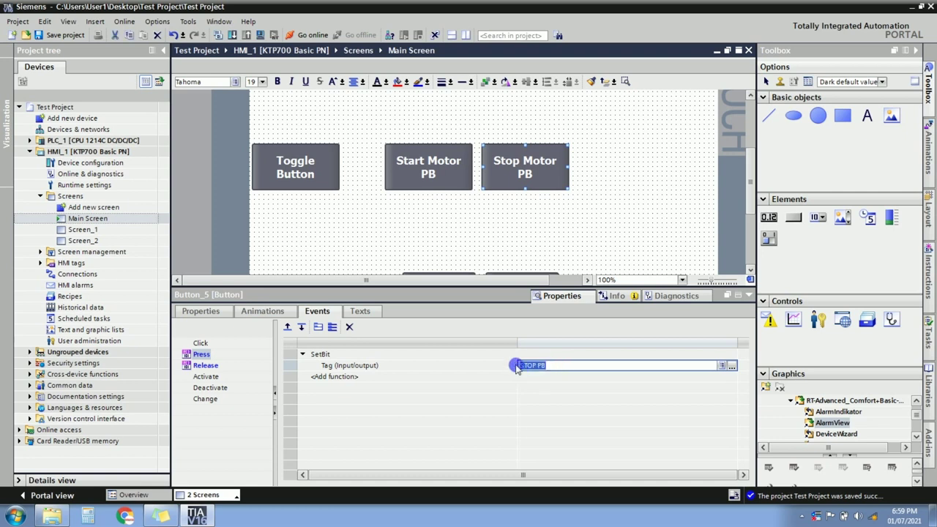
Set the Release event's ResetBit tag to STOP PB.
{"action": "left_click", "coordinate": [206, 365]}
{"action": "left_click", "coordinate": [551, 366]}
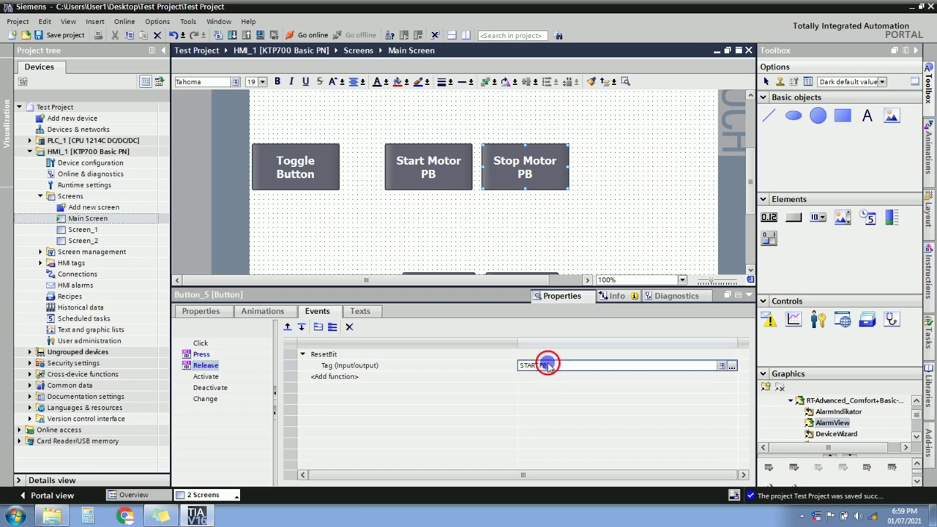
{"action": "key", "text": "ctrl+v"}
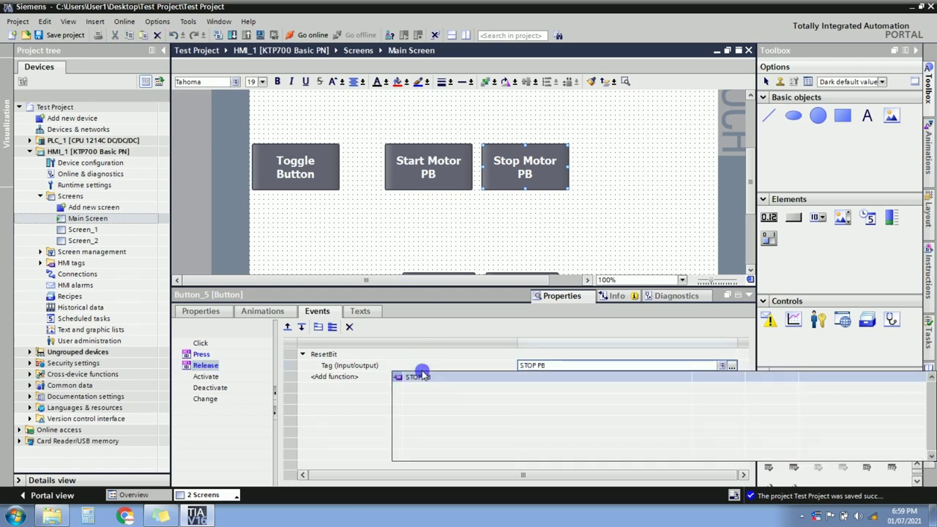
{"action": "left_click", "coordinate": [418, 377]}
Change the button's Appearance animation tag from START PB to STOP PB.
{"action": "left_click", "coordinate": [249, 310]}
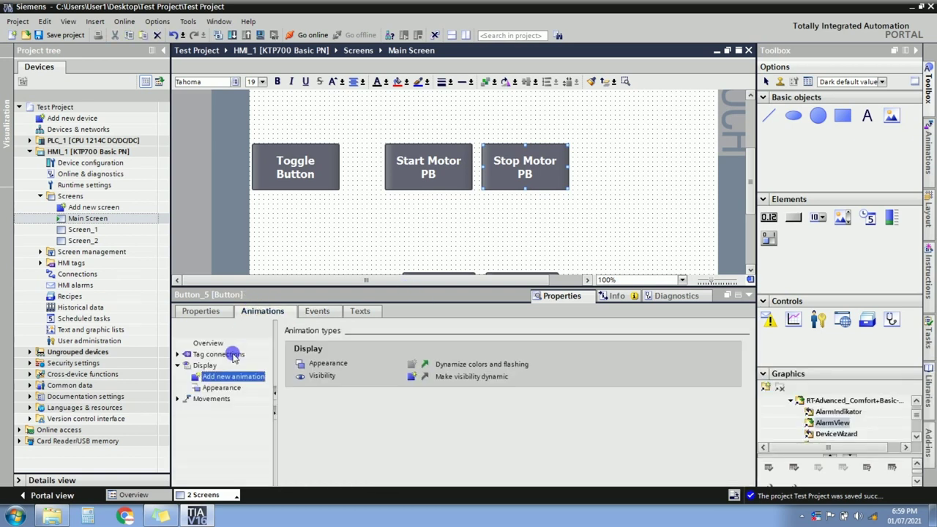
{"action": "left_click", "coordinate": [220, 388]}
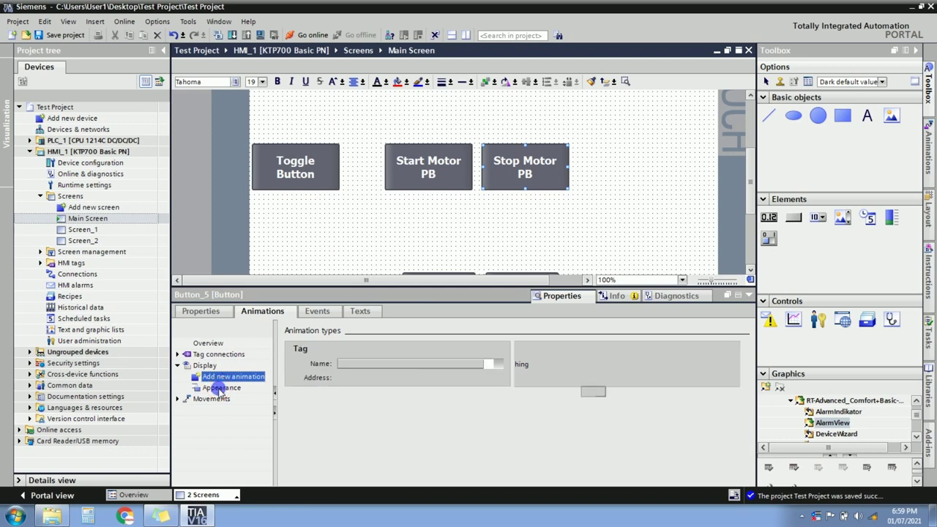
{"action": "left_click", "coordinate": [371, 366]}
{"action": "left_click_drag", "start_coordinate": [372, 370], "coordinate": [330, 366]}
{"action": "type", "text": "STOP PB"}
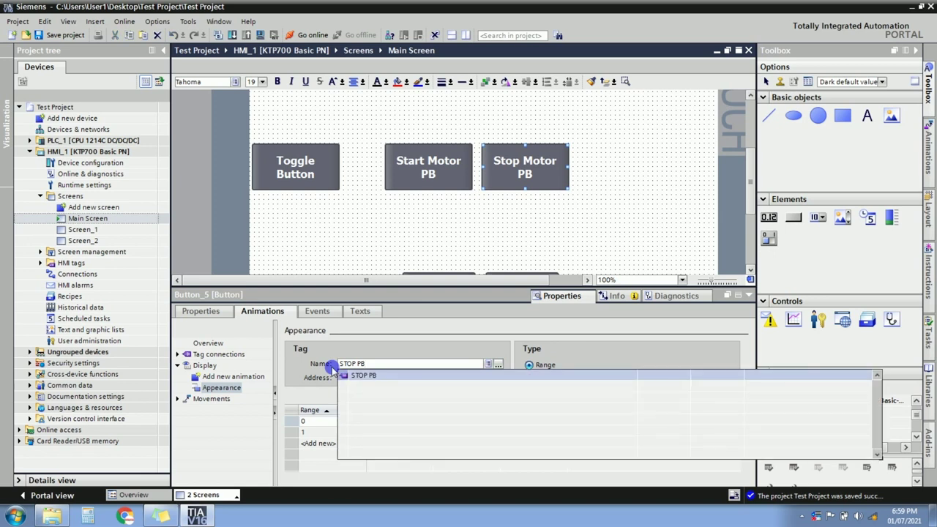
{"action": "key", "text": "Return"}
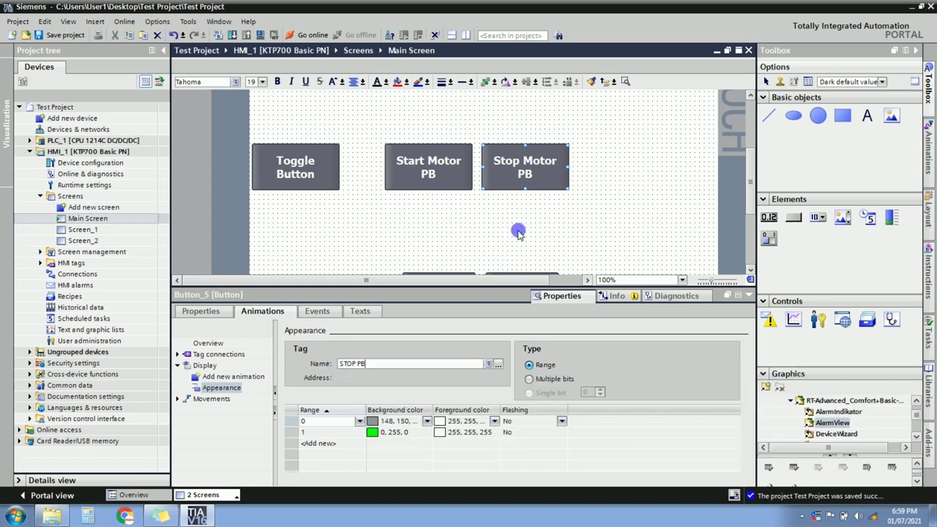
{"action": "left_click", "coordinate": [659, 198]}
{"action": "left_click_drag", "start_coordinate": [749, 184], "coordinate": [749, 173]}
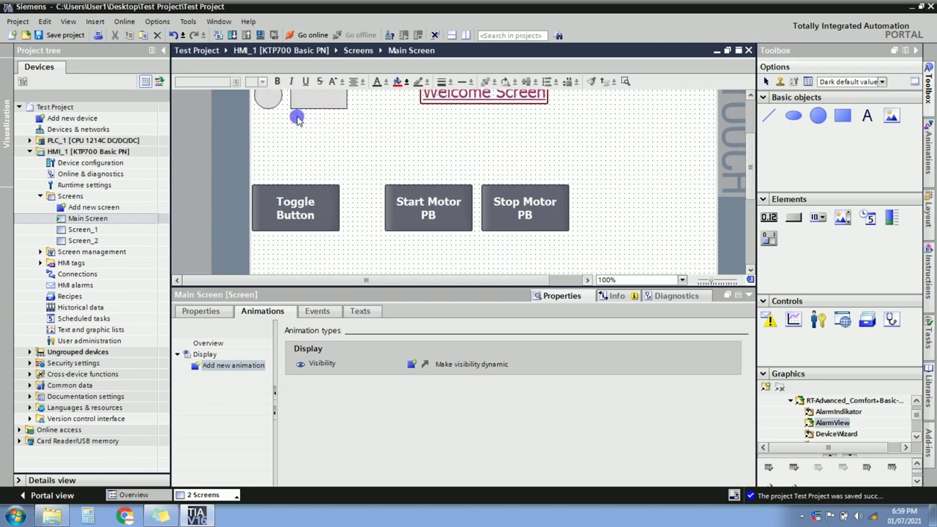
Move the circle below the motor buttons and add an Appearance animation to it.
{"action": "left_click", "coordinate": [273, 102]}
{"action": "left_click_drag", "start_coordinate": [272, 102], "coordinate": [479, 158]}
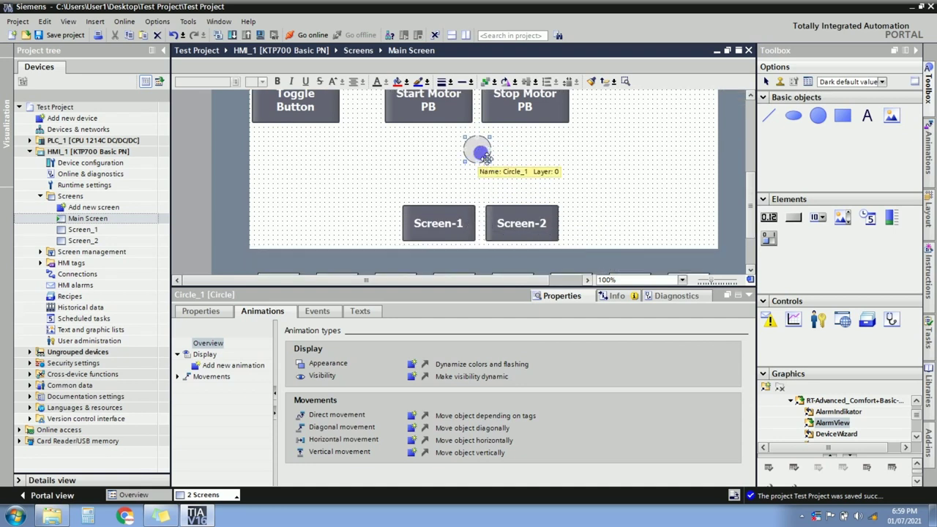
{"action": "left_click", "coordinate": [229, 366]}
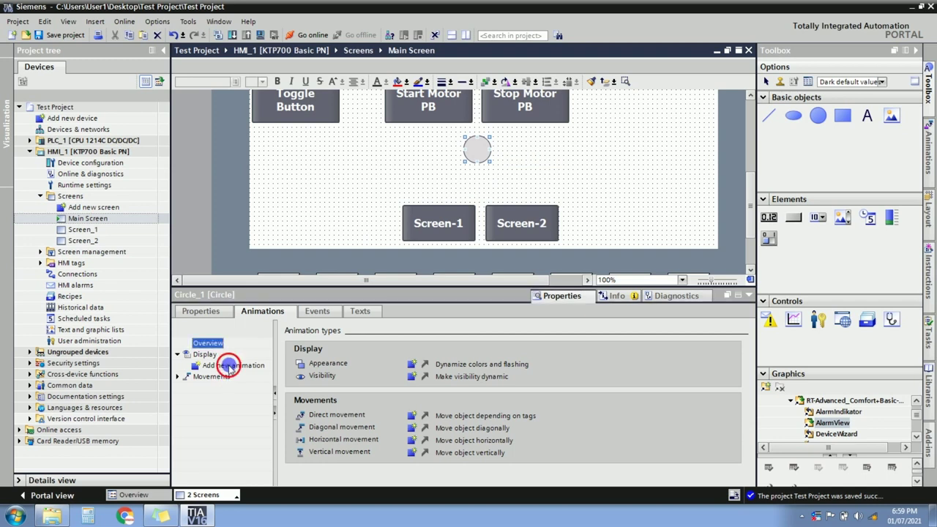
{"action": "left_click", "coordinate": [229, 366]}
{"action": "double_click", "coordinate": [365, 228]}
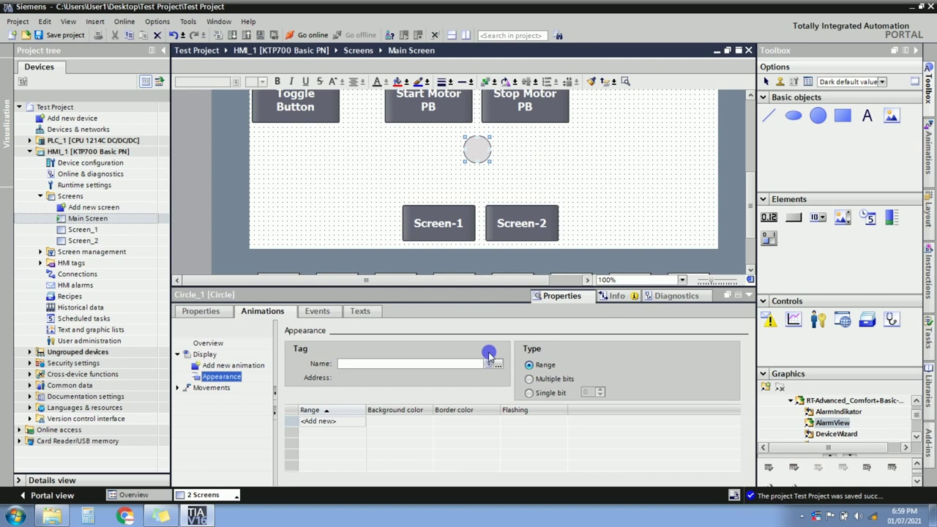
Link the circle's appearance animation to the Motor Contactor PLC tag.
{"action": "left_click", "coordinate": [496, 364]}
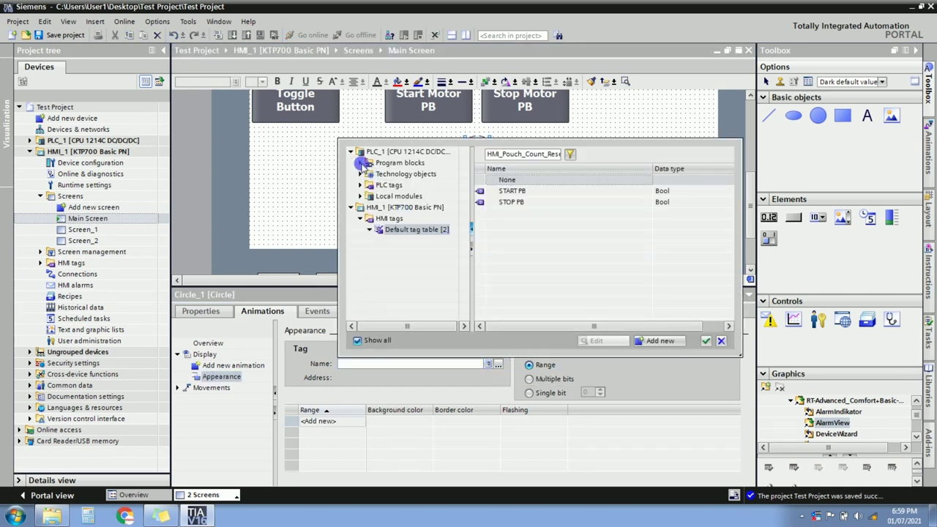
{"action": "left_click", "coordinate": [359, 185]}
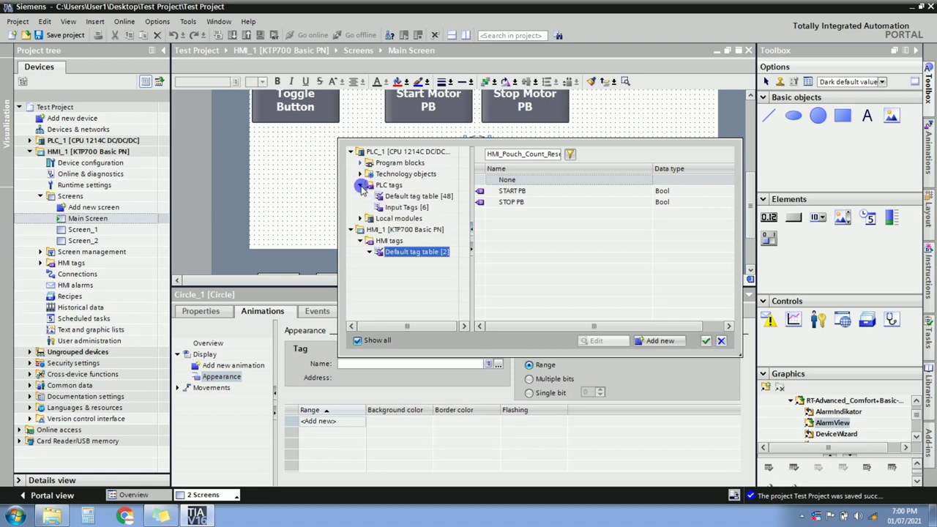
{"action": "left_click", "coordinate": [394, 207]}
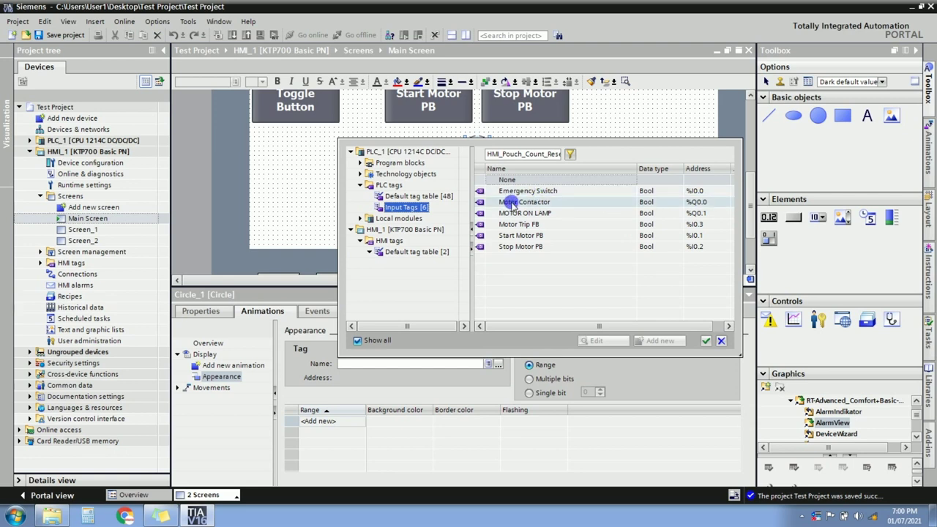
{"action": "double_click", "coordinate": [483, 204]}
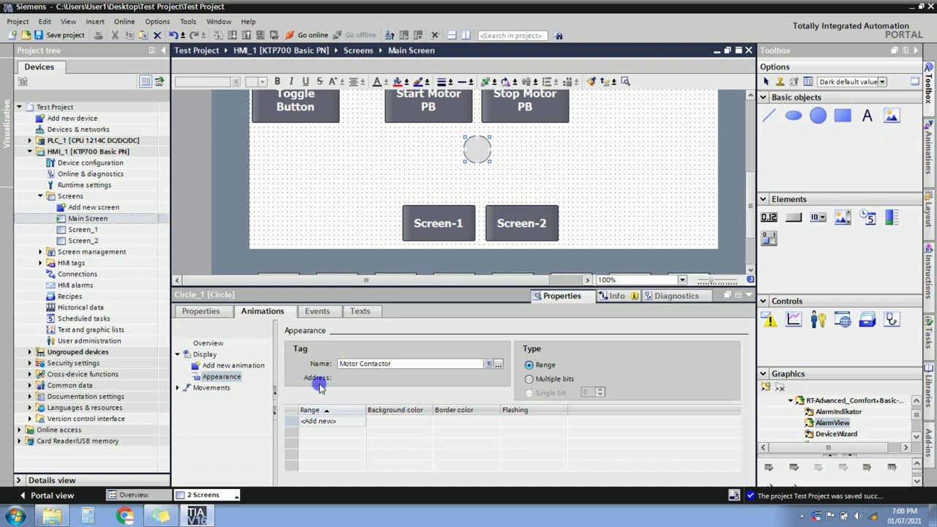
Add appearance ranges 0 and 1, giving range 1 a green (0, 255, 0) background.
{"action": "left_click", "coordinate": [319, 420]}
{"action": "left_click", "coordinate": [319, 433]}
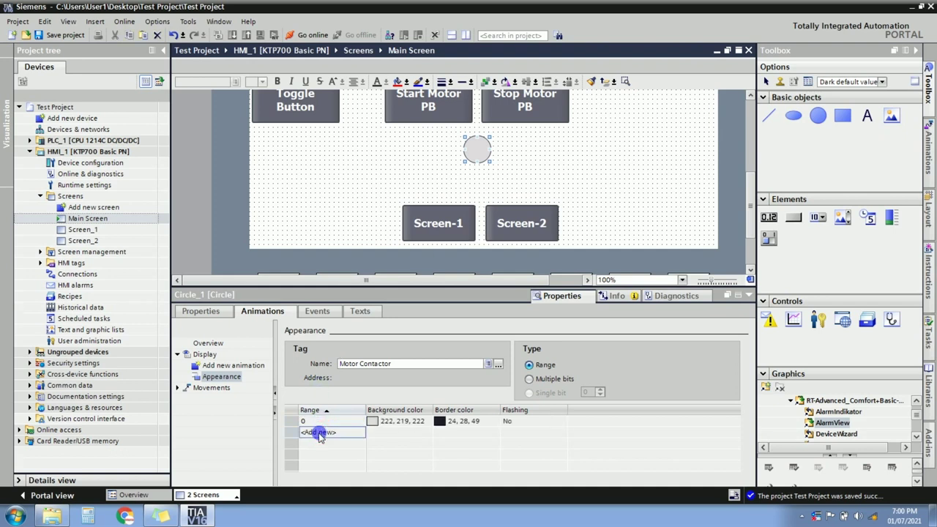
{"action": "left_click", "coordinate": [426, 432]}
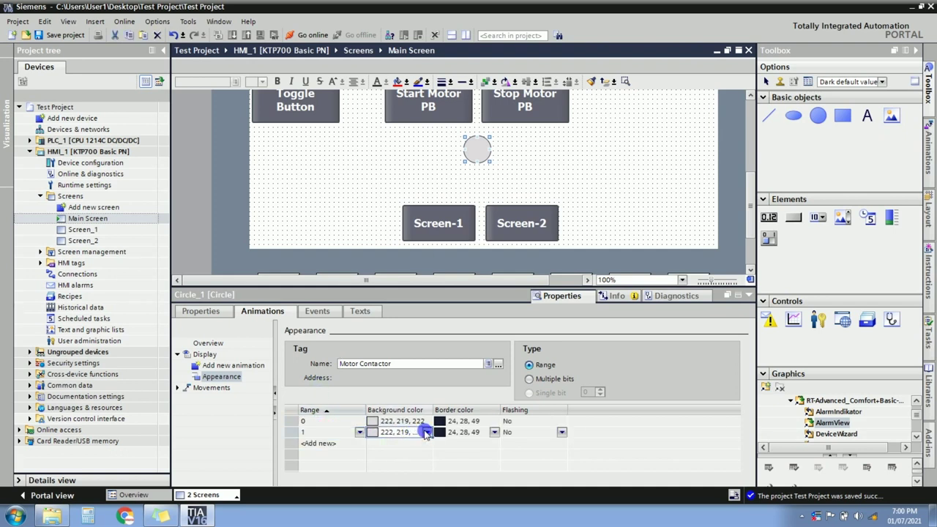
{"action": "left_click", "coordinate": [425, 432]}
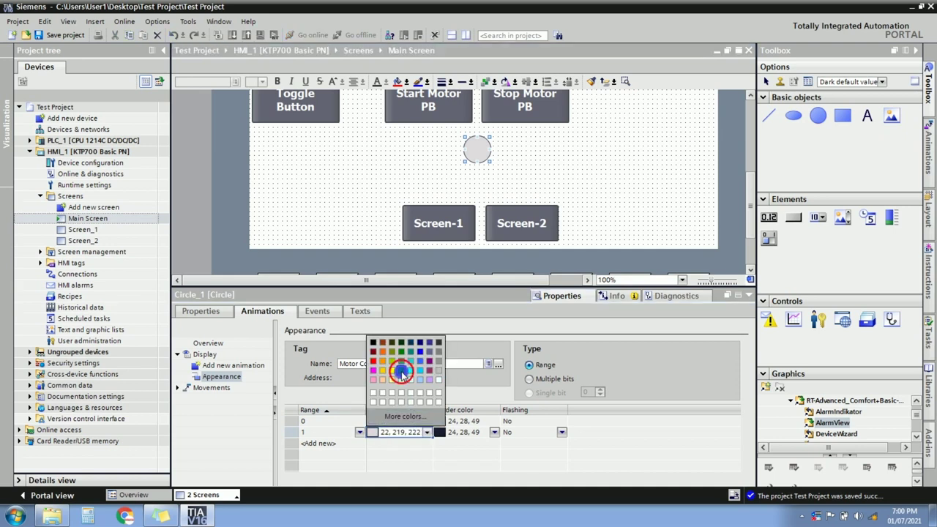
{"action": "left_click", "coordinate": [401, 373]}
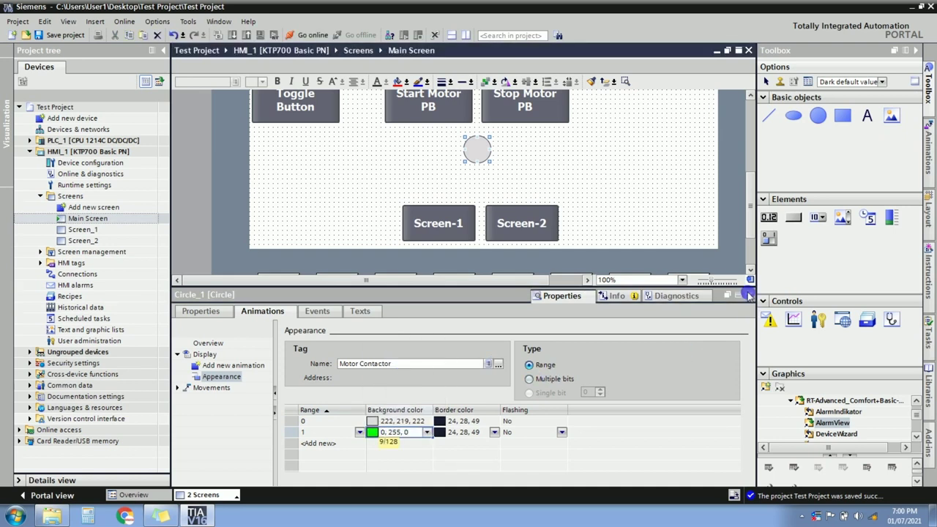
{"action": "left_click", "coordinate": [748, 294]}
{"action": "left_click", "coordinate": [661, 215]}
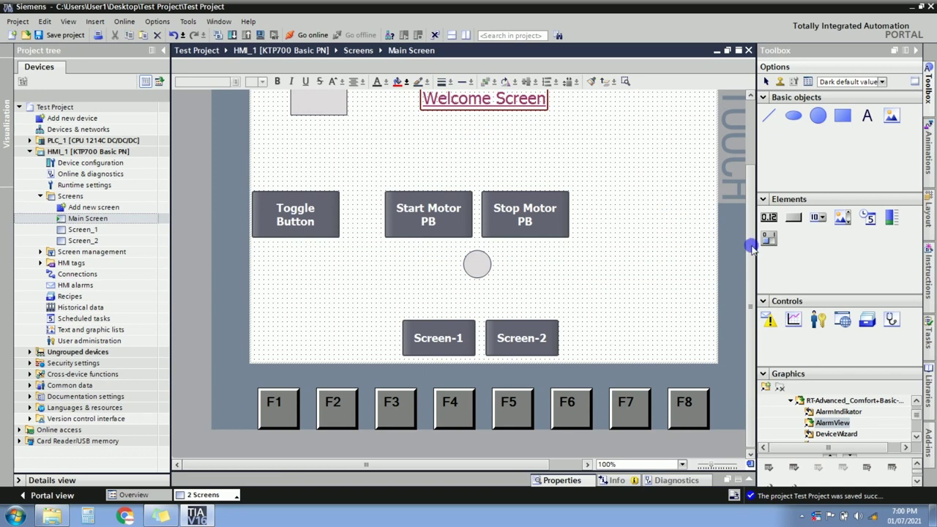
{"action": "left_click", "coordinate": [750, 233]}
Delete the top-left grey rectangle and copy Screen-1 to its left, labelled Main Screen.
{"action": "left_click", "coordinate": [323, 141]}
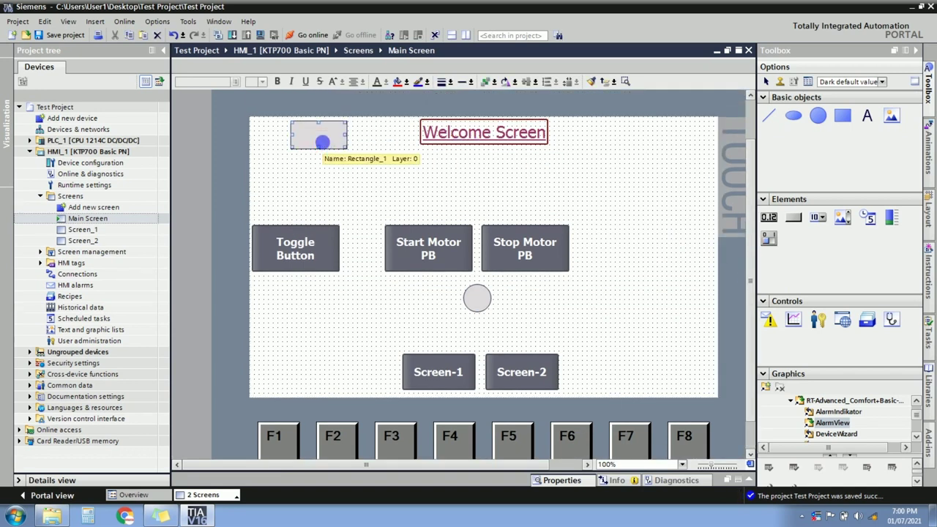
{"action": "key", "text": "Delete"}
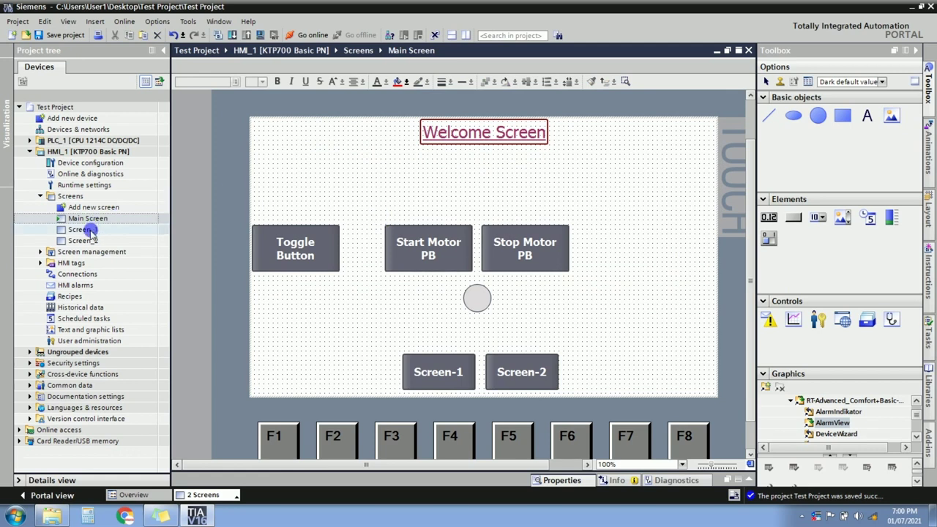
{"action": "left_click", "coordinate": [448, 379]}
{"action": "left_click_drag", "start_coordinate": [442, 374], "coordinate": [359, 377]}
{"action": "left_click", "coordinate": [379, 374]}
{"action": "type", "text": "Main Screen"}
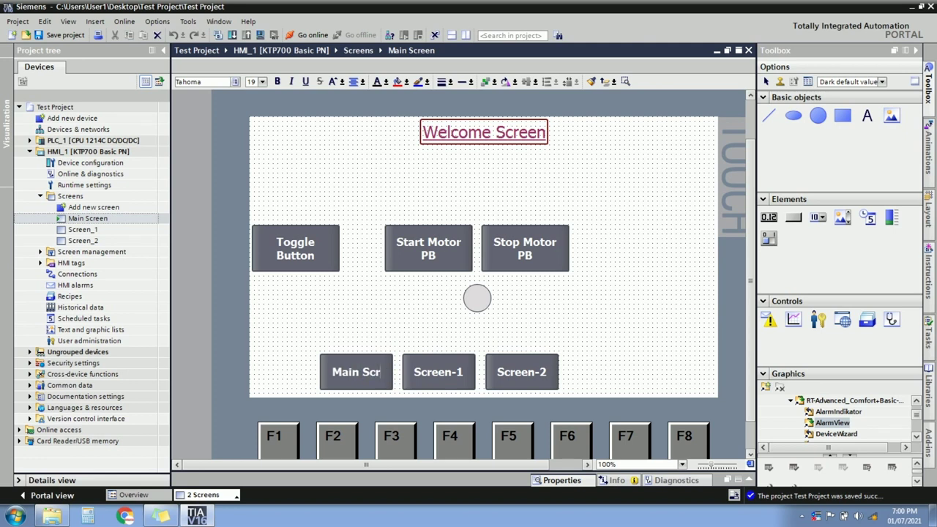
{"action": "left_click", "coordinate": [407, 336]}
{"action": "left_click", "coordinate": [368, 368]}
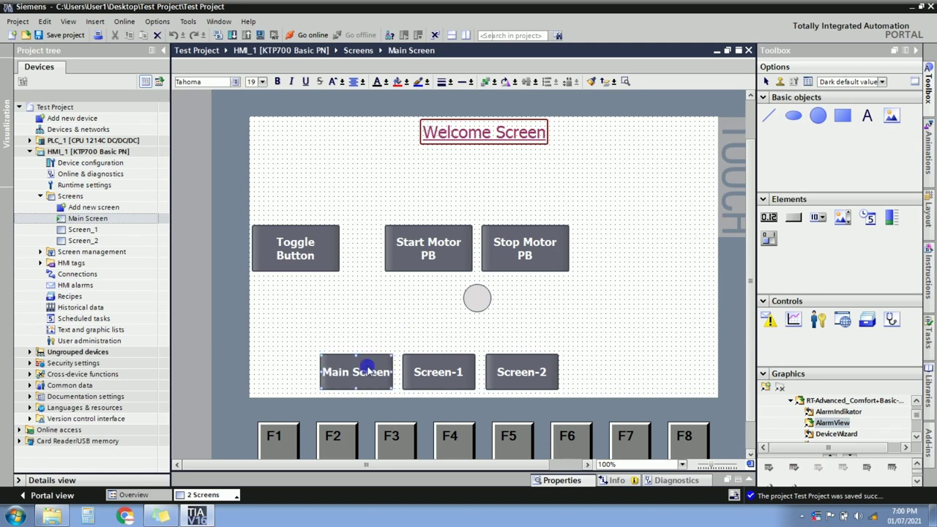
Change the Main Screen button's Click ActivateScreen target from Screen_1 to Main Screen.
{"action": "right_click", "coordinate": [372, 372]}
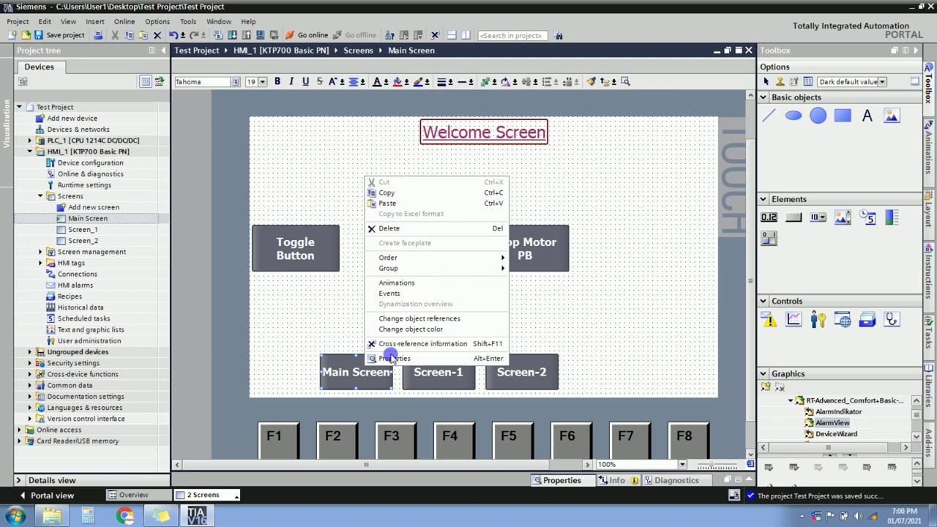
{"action": "left_click", "coordinate": [390, 359]}
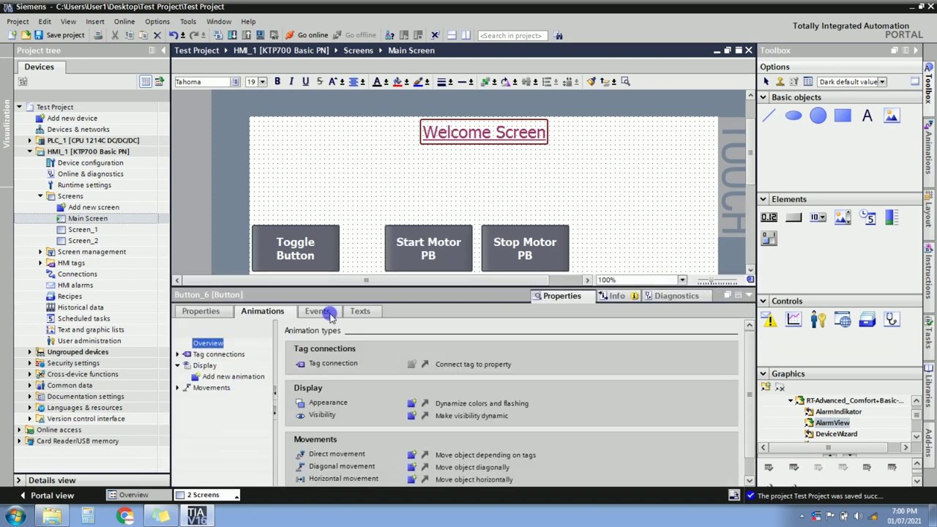
{"action": "left_click", "coordinate": [326, 313]}
{"action": "left_click", "coordinate": [204, 343]}
{"action": "left_click", "coordinate": [548, 361]}
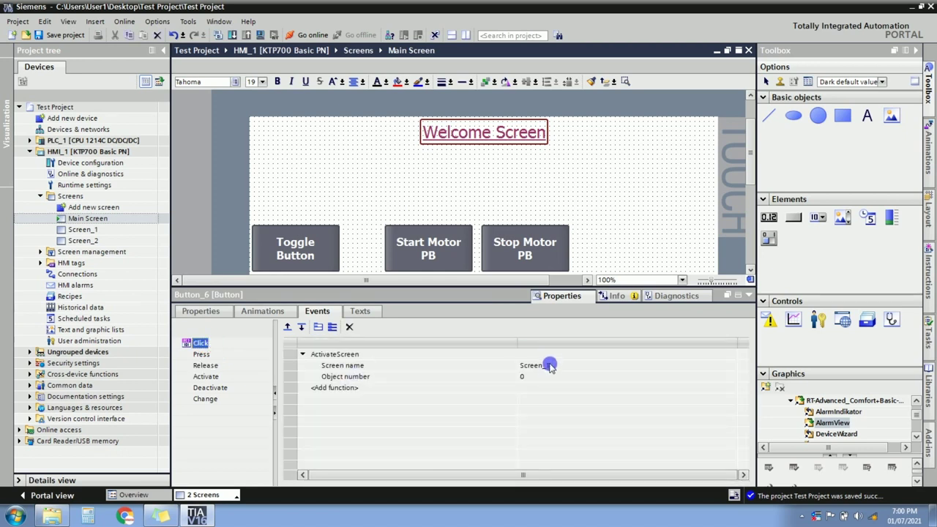
{"action": "left_click", "coordinate": [548, 368]}
{"action": "double_click", "coordinate": [548, 366]}
{"action": "type", "text": "main"}
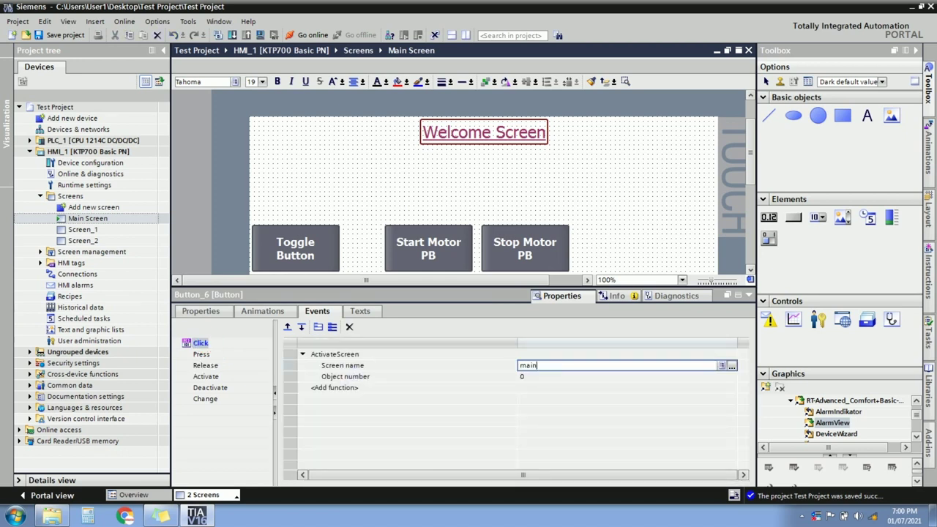
{"action": "left_click", "coordinate": [551, 378]}
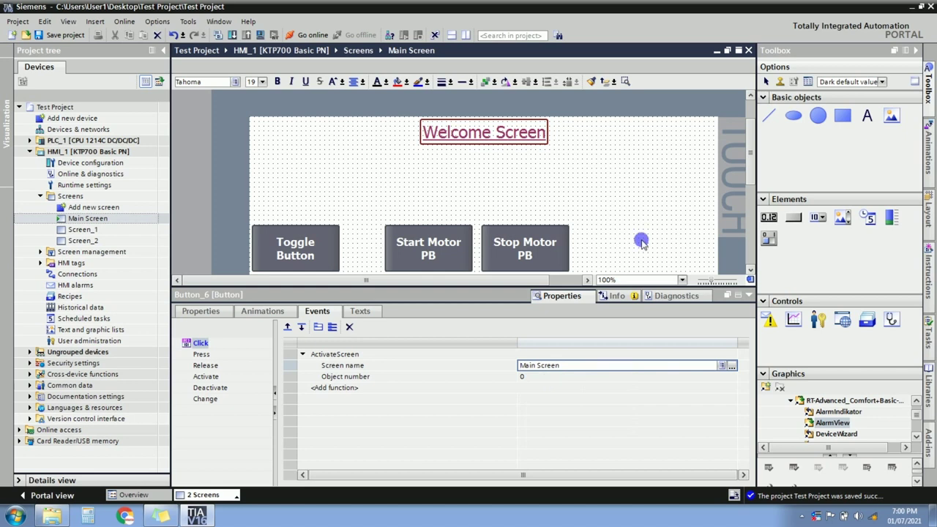
{"action": "left_click", "coordinate": [747, 295]}
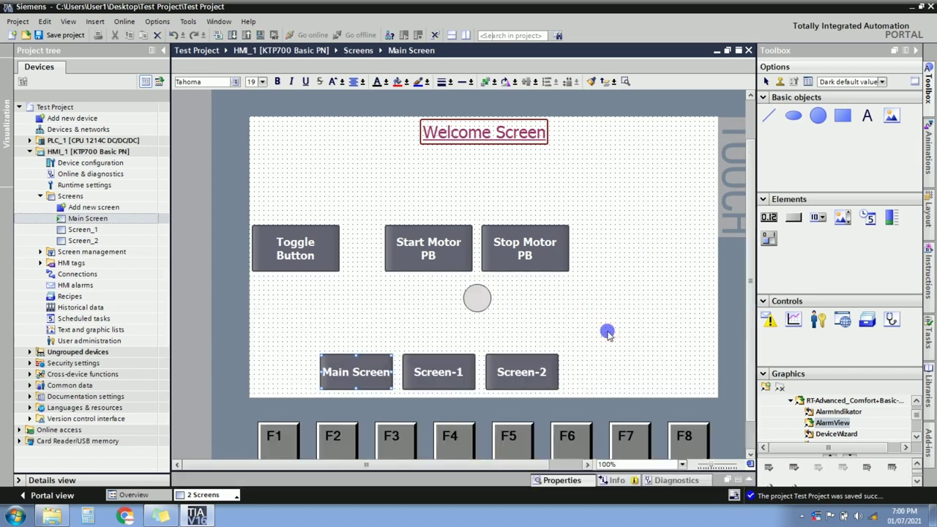
{"action": "left_click", "coordinate": [408, 325]}
Align the Main Screen, Screen-1 and Screen-2 buttons horizontally in a row.
{"action": "left_click_drag", "start_coordinate": [304, 334], "coordinate": [590, 399]}
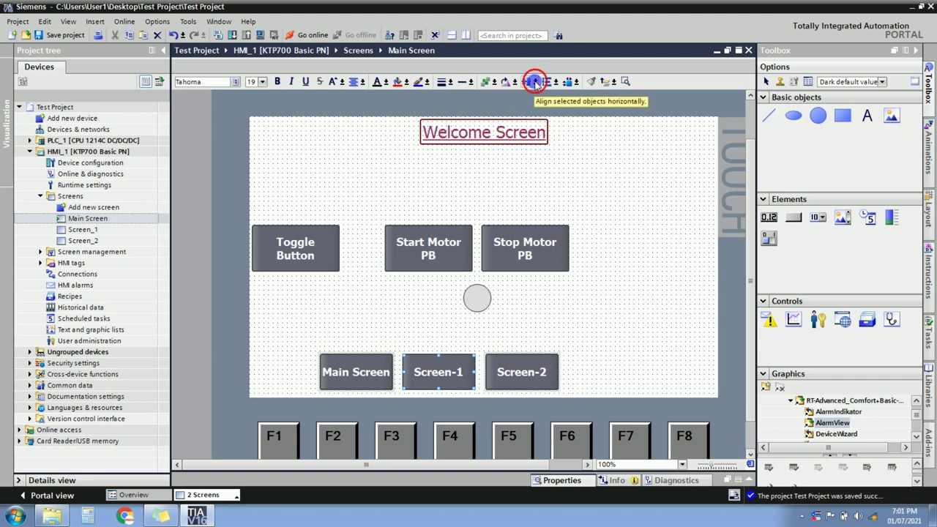
{"action": "left_click", "coordinate": [535, 82]}
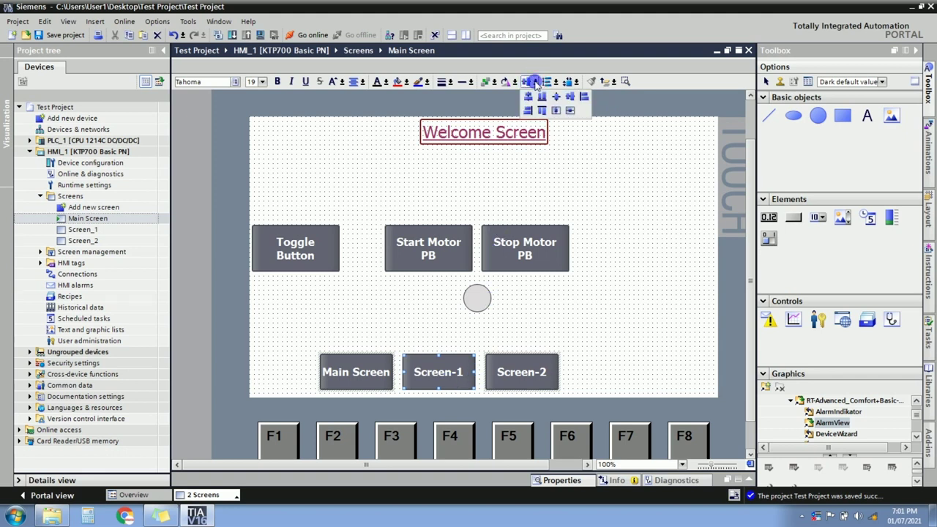
{"action": "left_click", "coordinate": [570, 98]}
{"action": "left_click", "coordinate": [532, 81]}
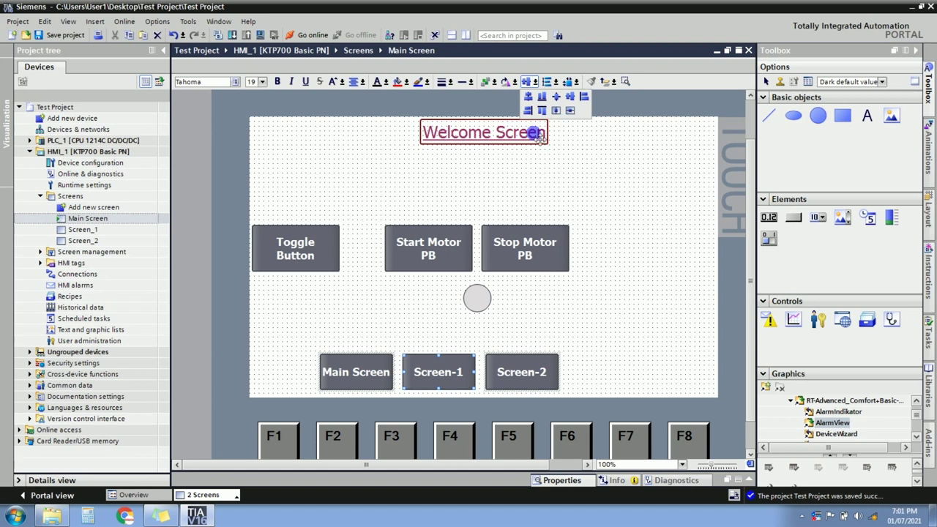
{"action": "left_click", "coordinate": [388, 293]}
Right-align Screen-2 with the Stop Motor PB button.
{"action": "left_click", "coordinate": [533, 242]}
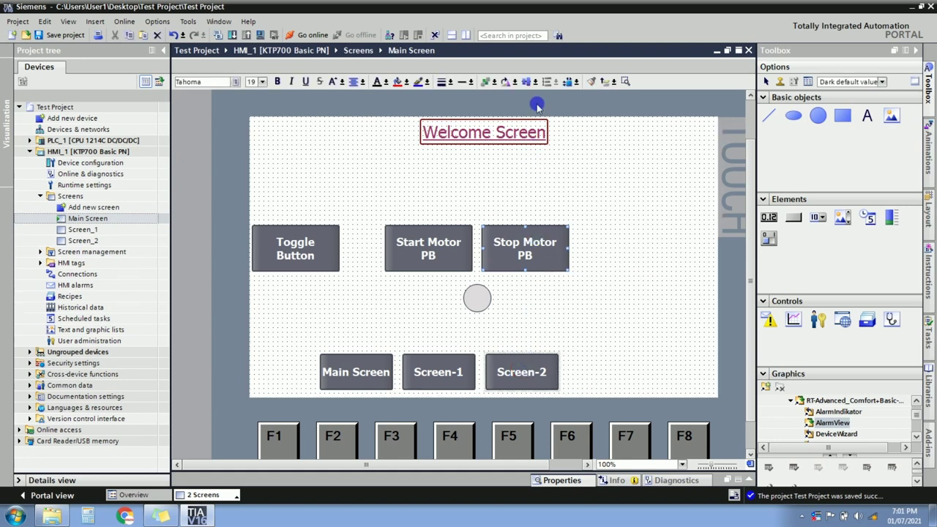
{"action": "left_click", "coordinate": [535, 81]}
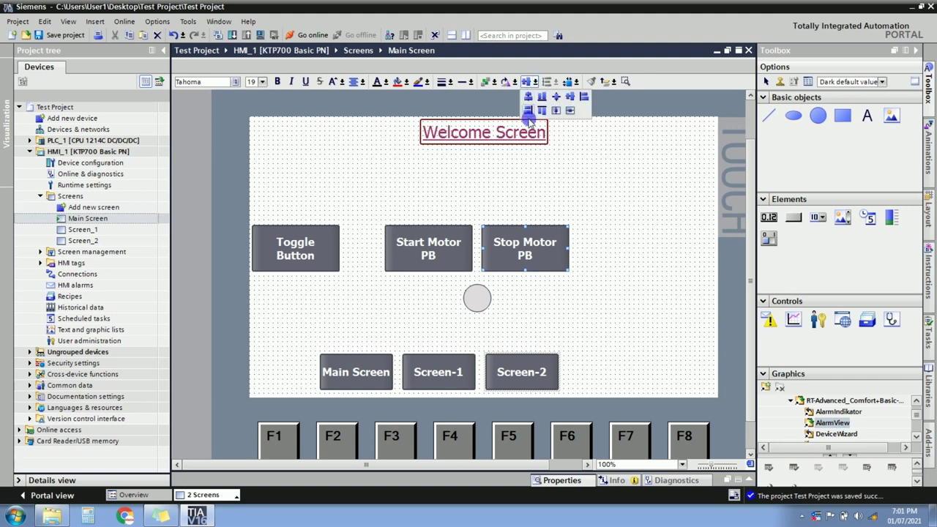
{"action": "left_click", "coordinate": [529, 112]}
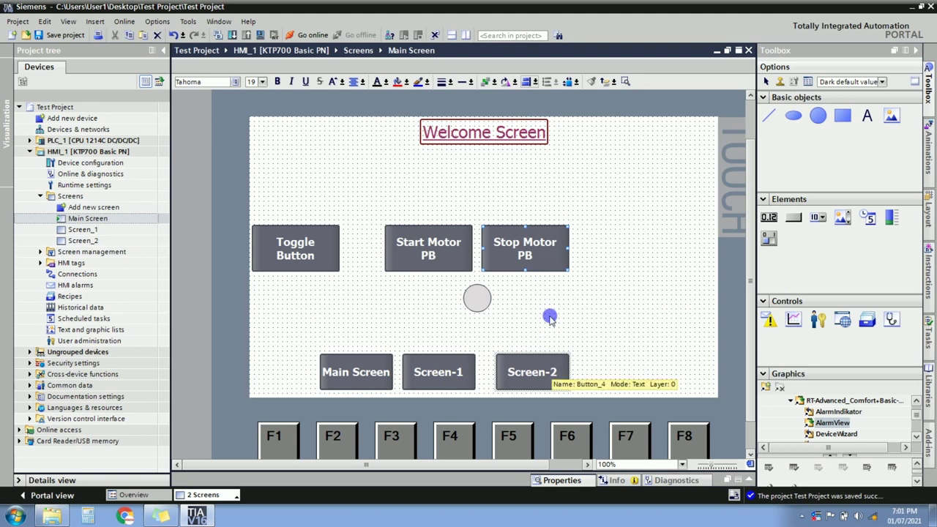
{"action": "left_click", "coordinate": [510, 324]}
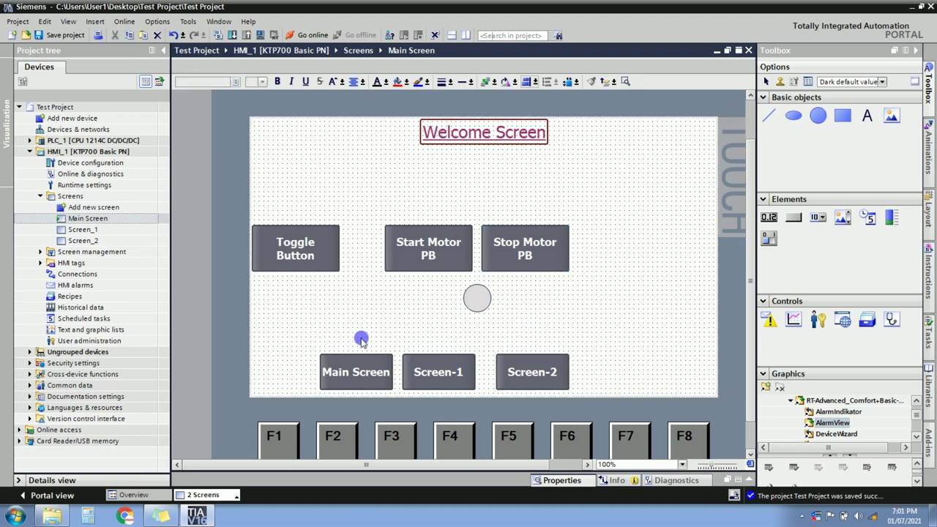
Distribute the three screen buttons evenly horizontally.
{"action": "left_click_drag", "start_coordinate": [305, 350], "coordinate": [597, 392]}
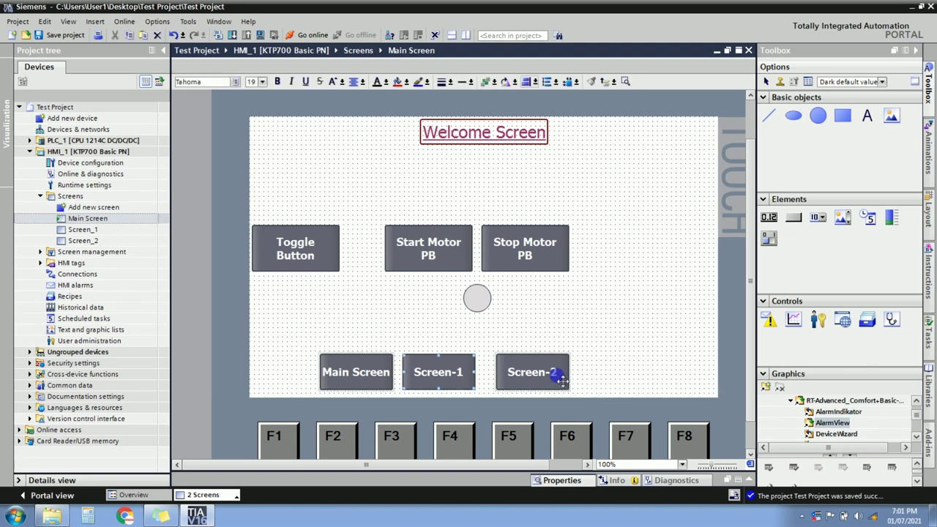
{"action": "left_click", "coordinate": [555, 81]}
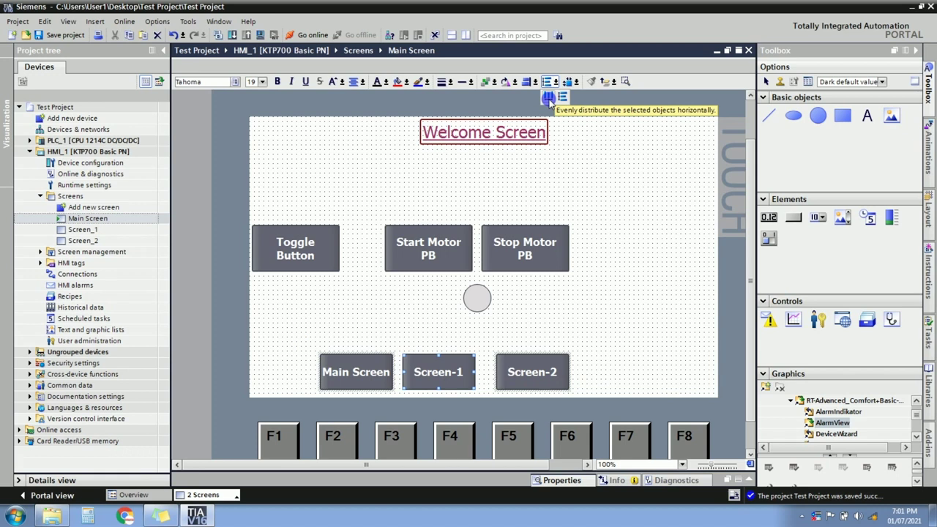
{"action": "left_click", "coordinate": [548, 98]}
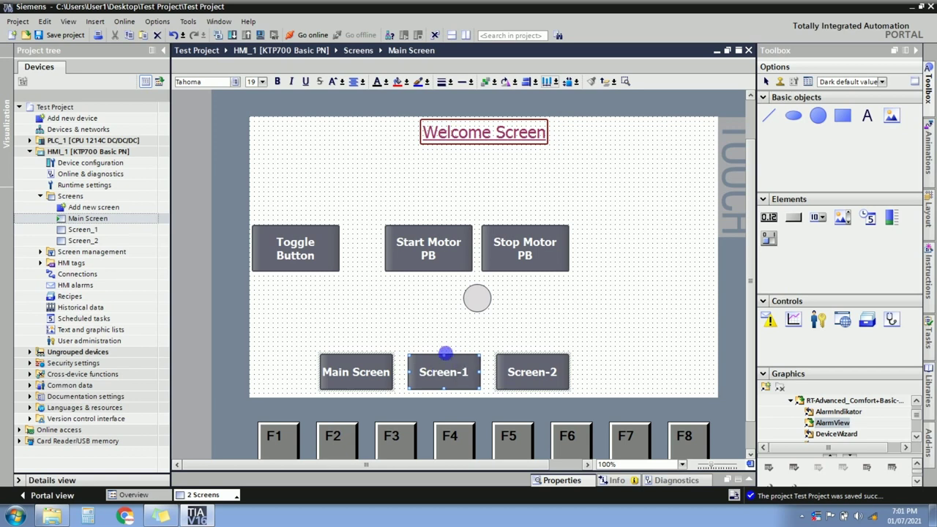
Give the three screen buttons the same width and height as Stop Motor PB.
{"action": "left_click", "coordinate": [454, 348]}
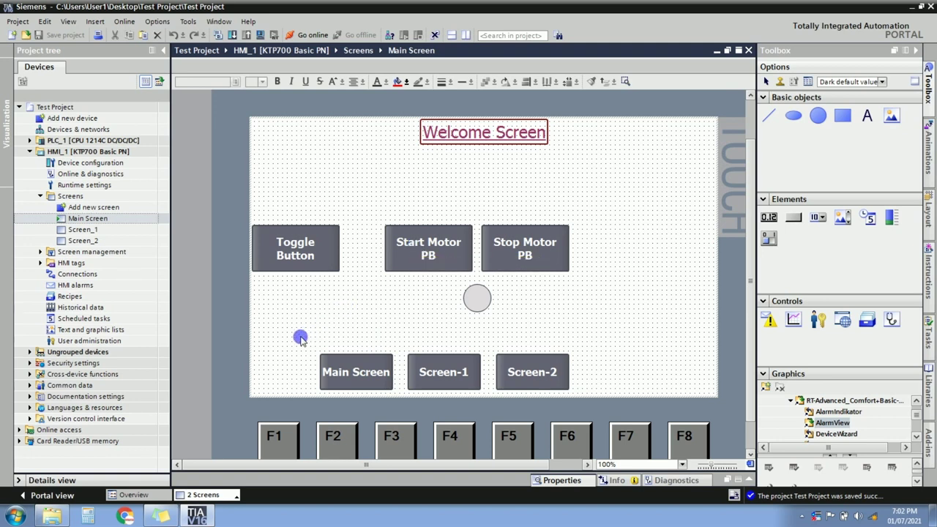
{"action": "left_click_drag", "start_coordinate": [300, 338], "coordinate": [586, 390]}
{"action": "left_click_drag", "start_coordinate": [315, 347], "coordinate": [626, 400]}
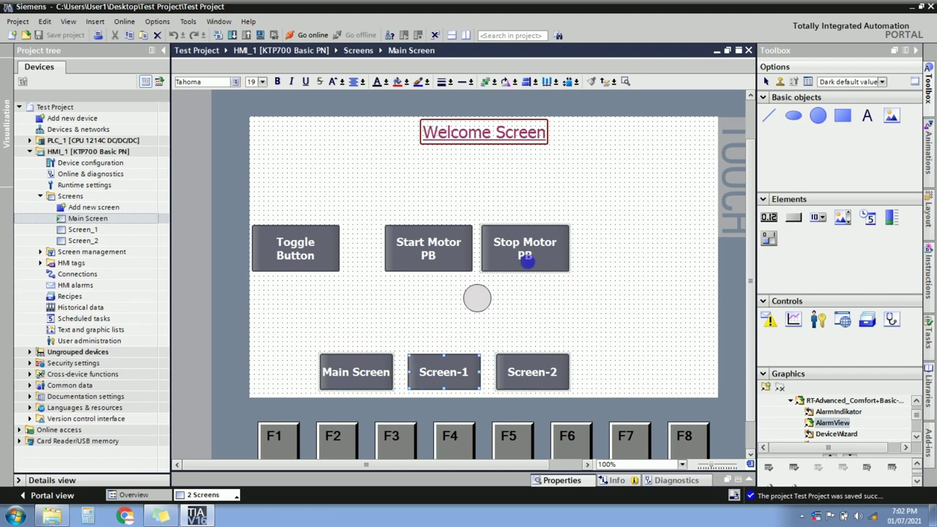
{"action": "left_click", "coordinate": [532, 266]}
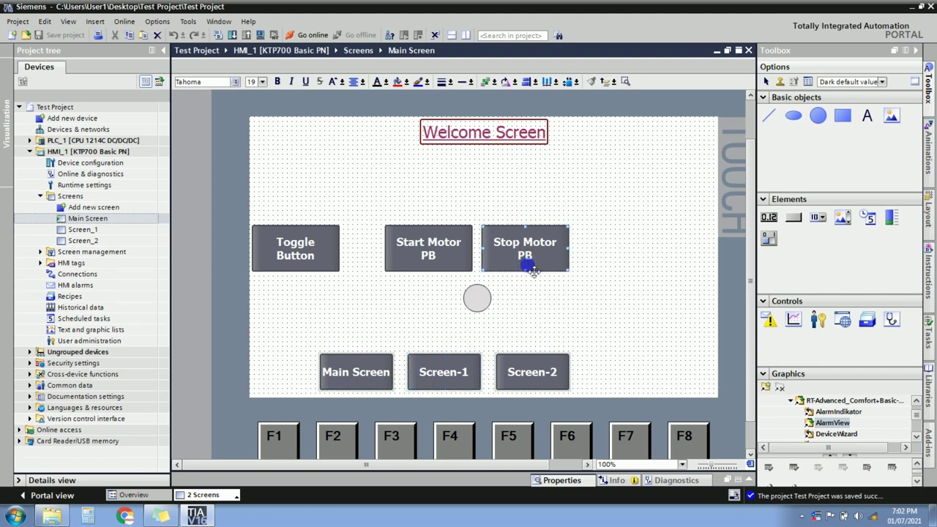
{"action": "left_click", "coordinate": [566, 81]}
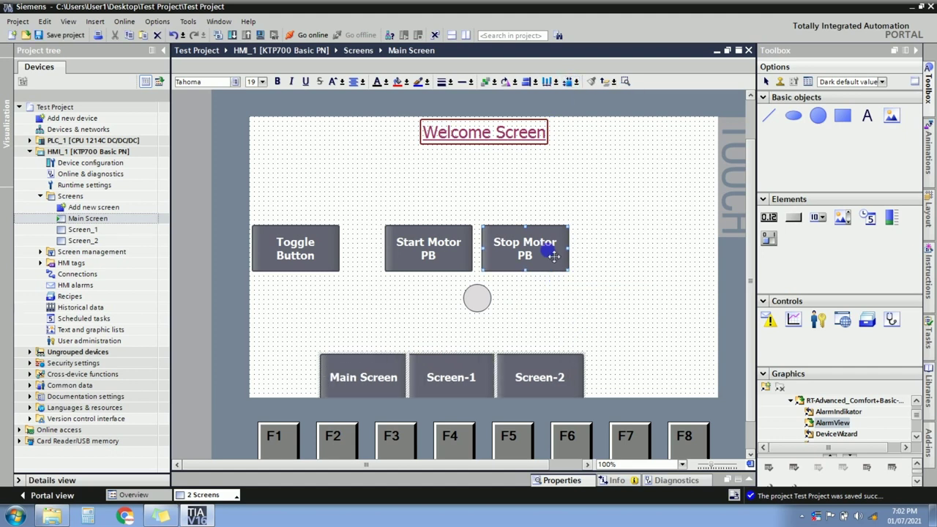
{"action": "left_click", "coordinate": [541, 325]}
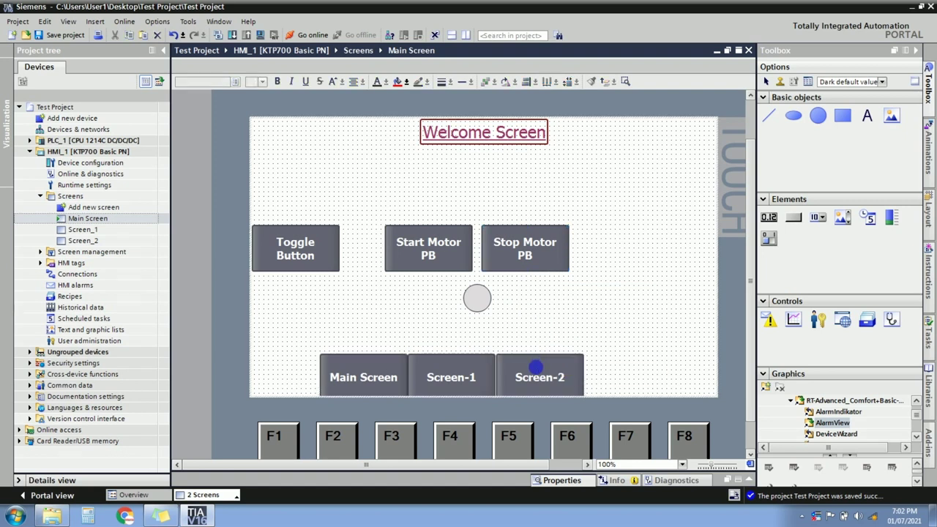
Raise the three screen buttons, nudging Main Screen left and Screen-2 right.
{"action": "left_click_drag", "start_coordinate": [316, 350], "coordinate": [609, 407]}
{"action": "left_click_drag", "start_coordinate": [548, 377], "coordinate": [548, 360]}
{"action": "left_click", "coordinate": [383, 303]}
{"action": "left_click", "coordinate": [378, 354]}
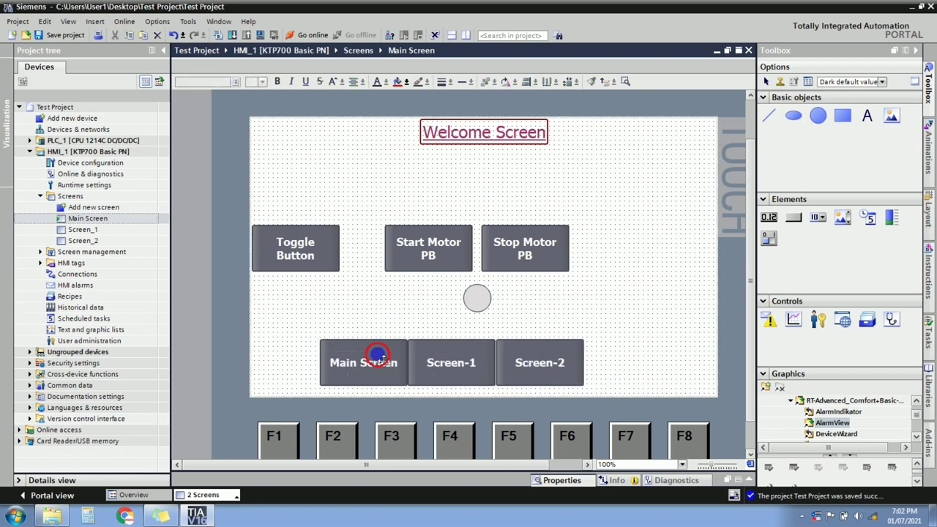
{"action": "key", "text": "Left"}
{"action": "key", "text": "Left"}
{"action": "key", "text": "Left"}
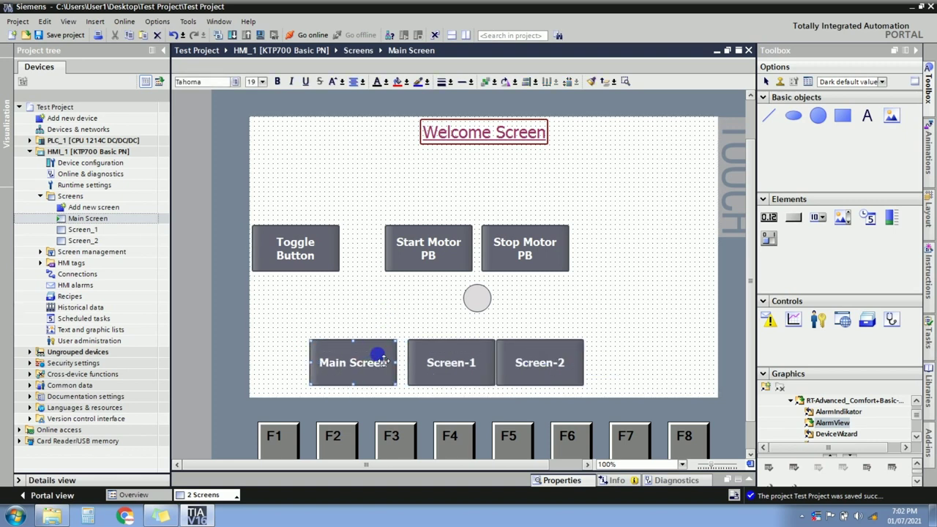
{"action": "left_click", "coordinate": [540, 369]}
{"action": "left_click_drag", "start_coordinate": [541, 369], "coordinate": [546, 369]}
{"action": "key", "text": "Right"}
{"action": "key", "text": "Right"}
{"action": "left_click", "coordinate": [290, 333]}
Space the bottom buttons evenly and move the Welcome Screen title slightly down.
{"action": "left_click_drag", "start_coordinate": [290, 333], "coordinate": [639, 403]}
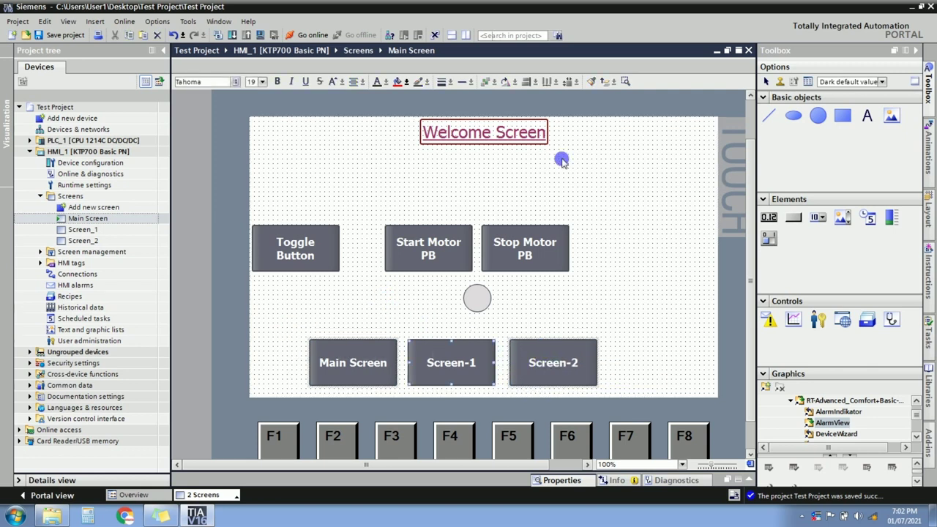
{"action": "left_click", "coordinate": [548, 81]}
{"action": "left_click", "coordinate": [623, 344]}
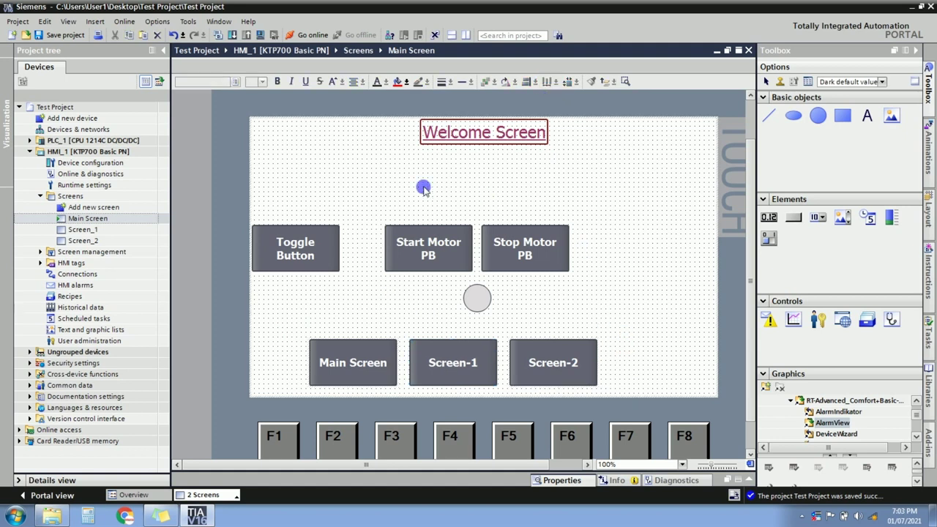
{"action": "left_click", "coordinate": [475, 136]}
{"action": "left_click_drag", "start_coordinate": [476, 136], "coordinate": [474, 139]}
{"action": "left_click", "coordinate": [472, 180]}
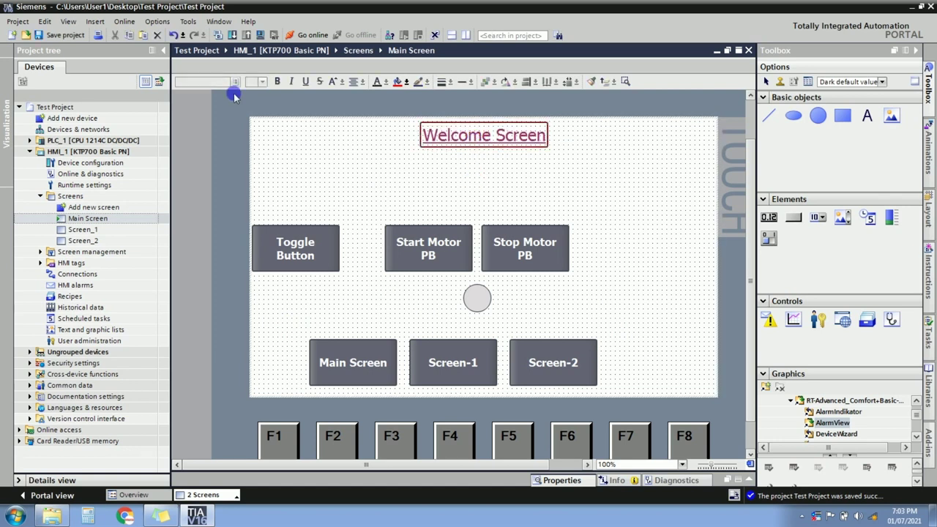
Save the project and open PLC_1's Main Program [FC1] block.
{"action": "key", "text": "ctrl+s"}
{"action": "left_click", "coordinate": [29, 142]}
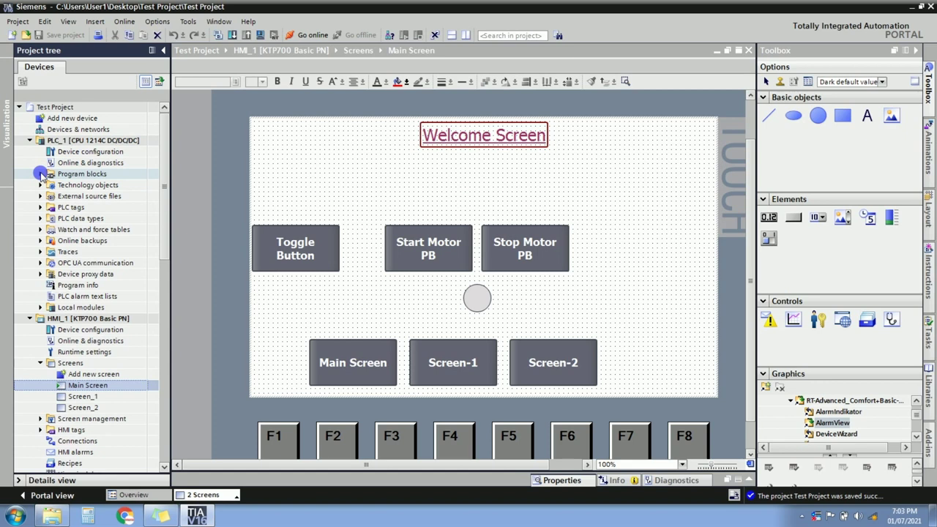
{"action": "left_click", "coordinate": [41, 174]}
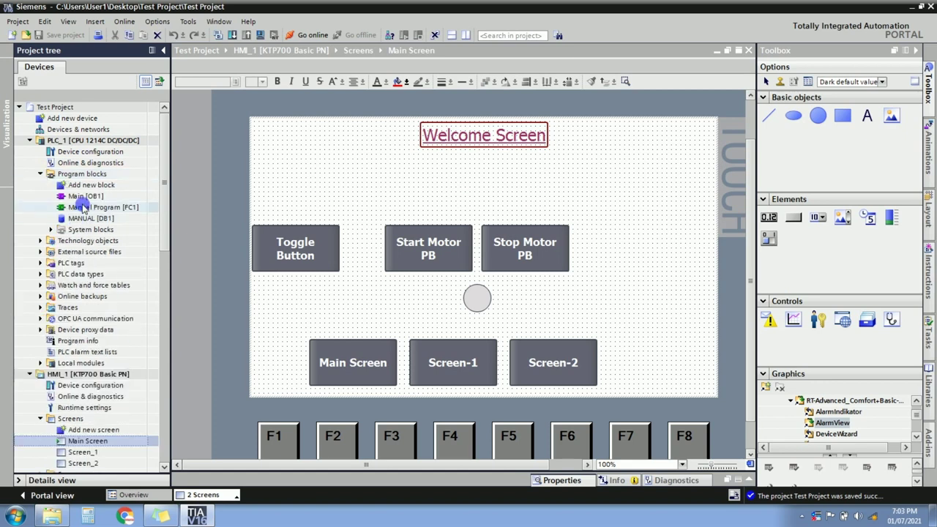
{"action": "left_click", "coordinate": [82, 207]}
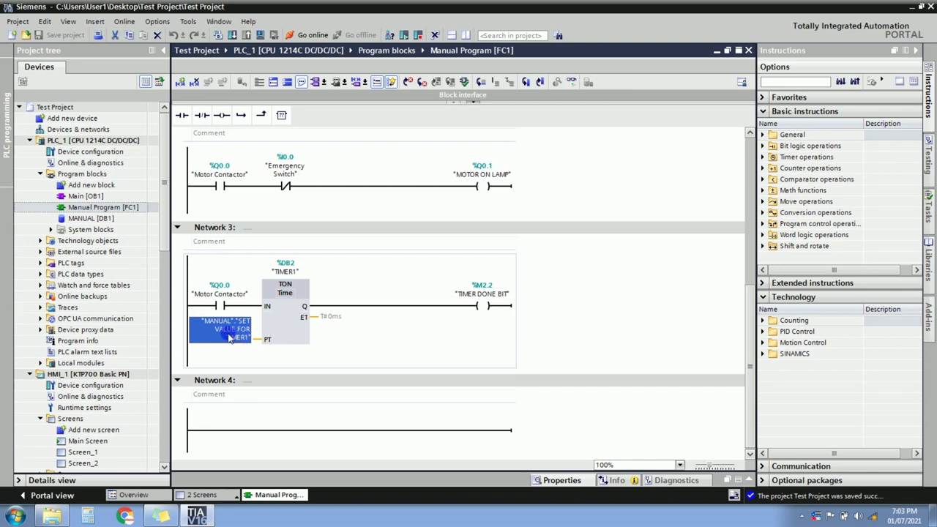
Open HMI_1's Main Screen for editing.
{"action": "scroll", "coordinate": [165, 286], "scroll_direction": "down", "scroll_amount": 1}
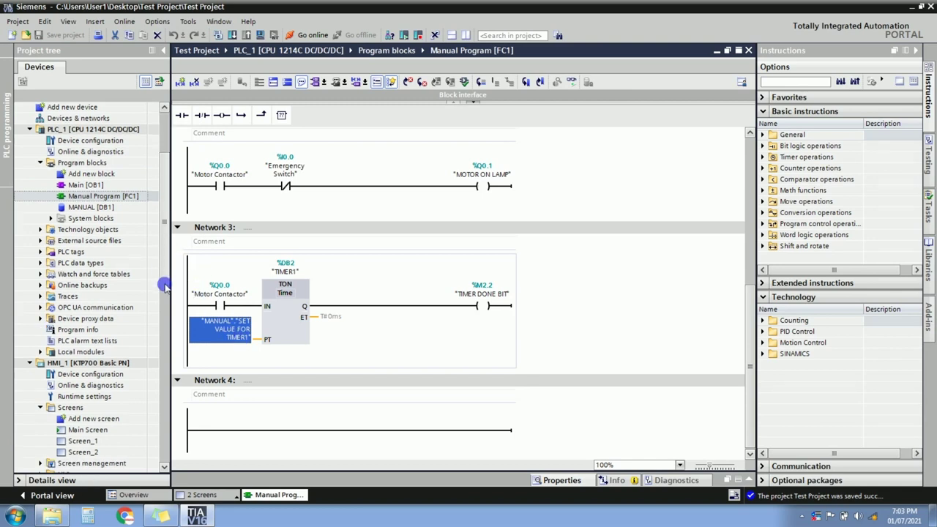
{"action": "scroll", "coordinate": [165, 287], "scroll_direction": "down", "scroll_amount": 3}
{"action": "left_click", "coordinate": [93, 342]}
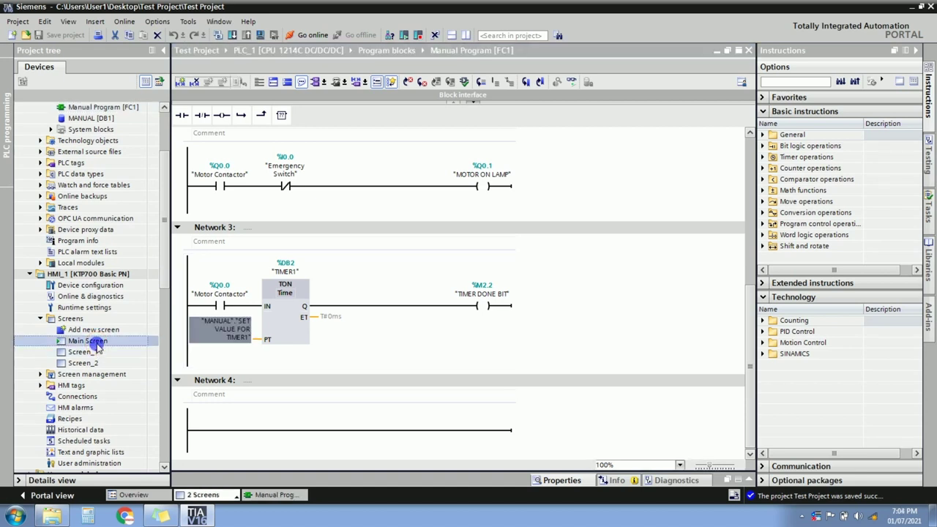
{"action": "left_click", "coordinate": [817, 115]}
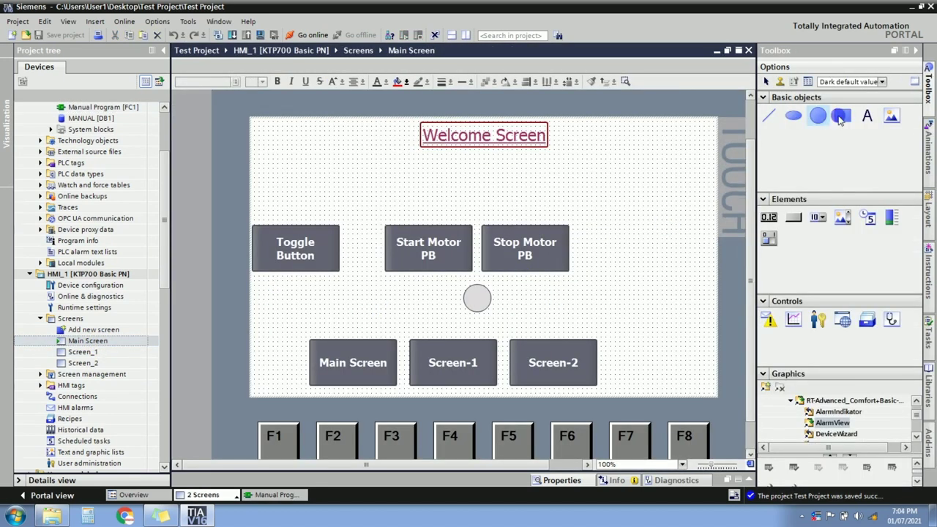
Place an I/O field to the right of the Stop Motor PB.
{"action": "left_click", "coordinate": [767, 221]}
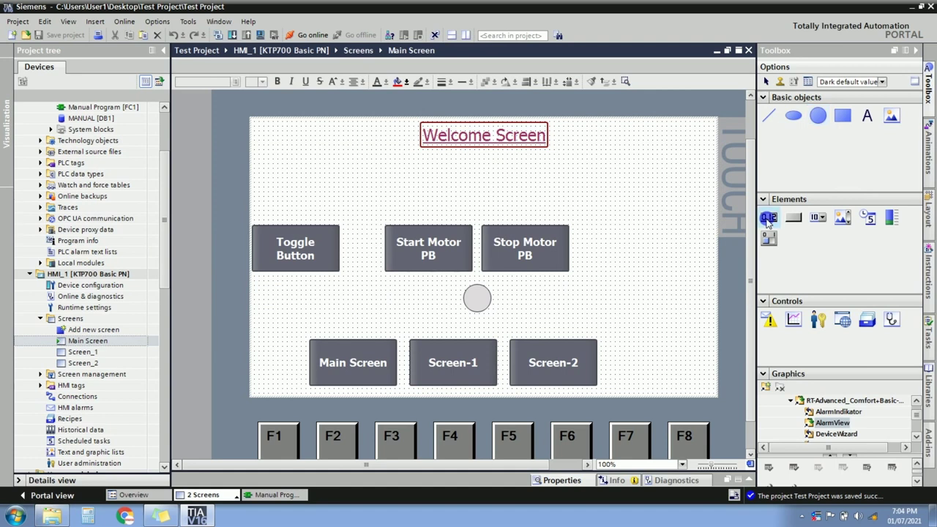
{"action": "left_click_drag", "start_coordinate": [780, 227], "coordinate": [652, 250]}
{"action": "left_click", "coordinate": [649, 267]}
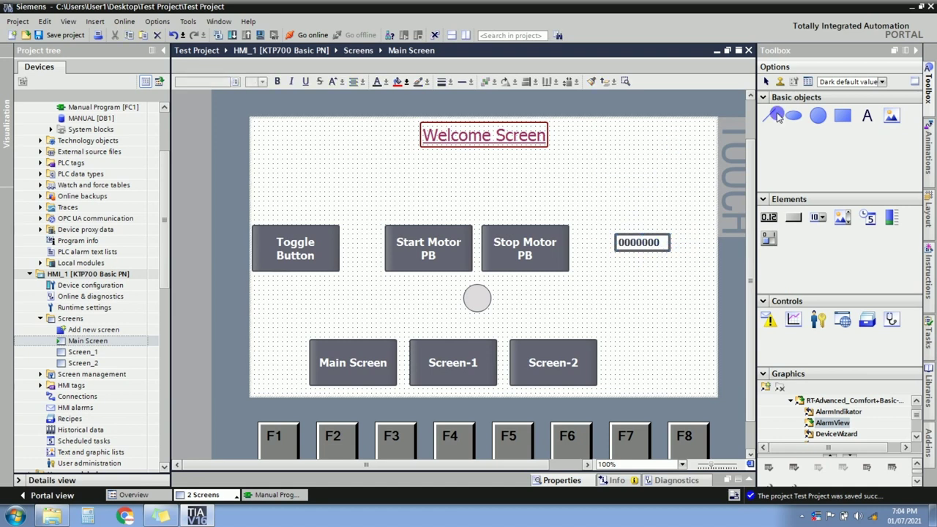
Add a 'Set Time' text label directly above the I/O field.
{"action": "left_click", "coordinate": [865, 117]}
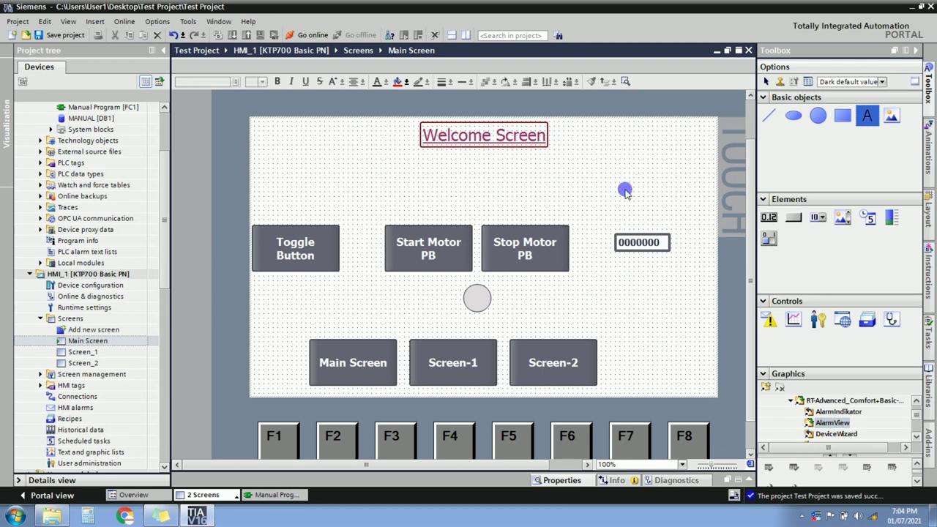
{"action": "left_click", "coordinate": [655, 211]}
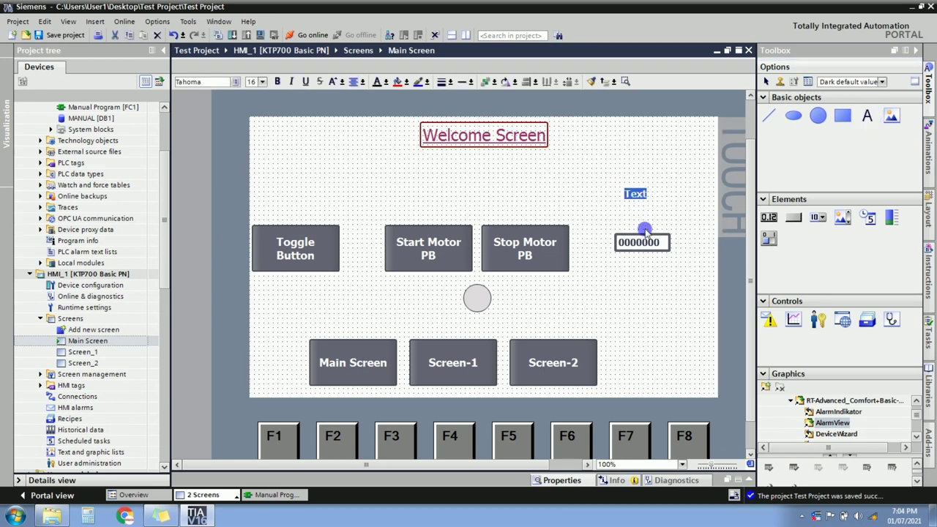
{"action": "type", "text": "Set Time"}
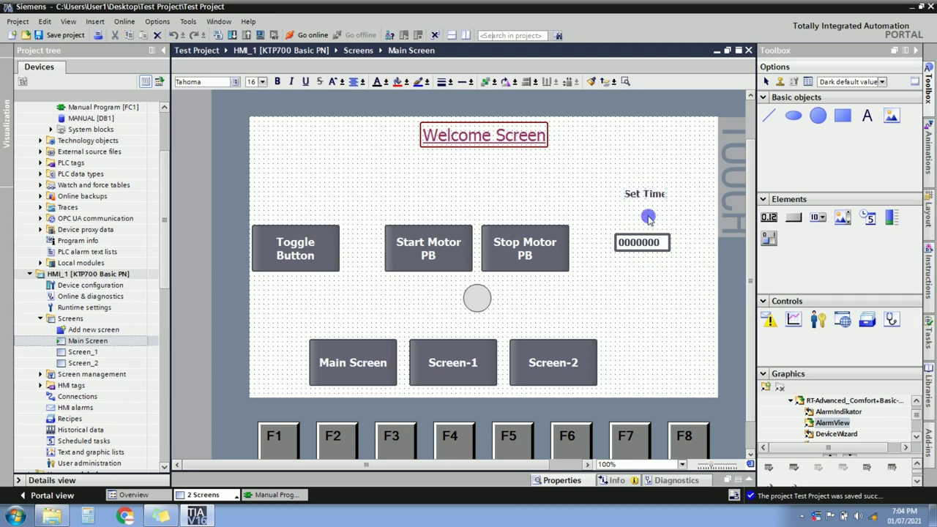
{"action": "left_click_drag", "start_coordinate": [646, 202], "coordinate": [644, 235]}
Show the I/O field's General properties.
{"action": "left_click", "coordinate": [641, 243]}
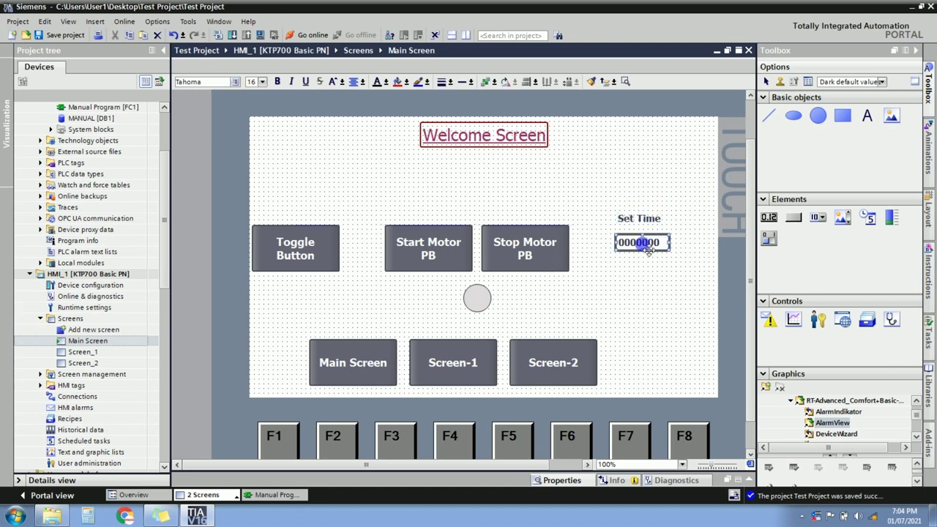
{"action": "left_click", "coordinate": [187, 312]}
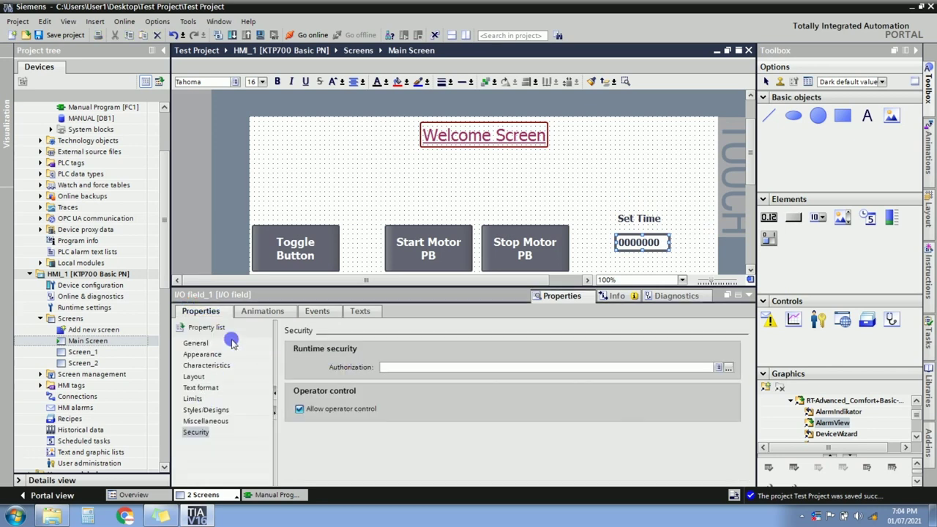
{"action": "left_click", "coordinate": [202, 344]}
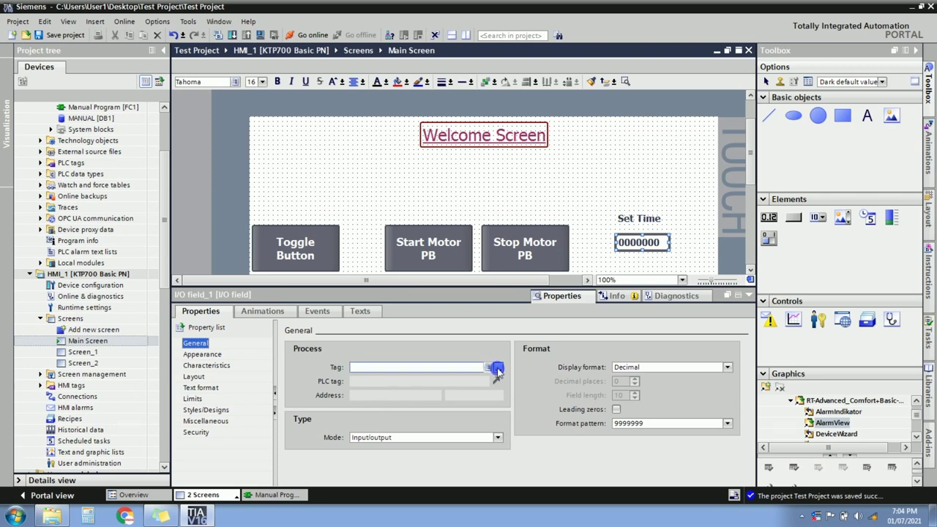
Link the Set Time field to SET VALUE FOR TIMER1 in the MANUAL [DB1] data block.
{"action": "left_click", "coordinate": [497, 371]}
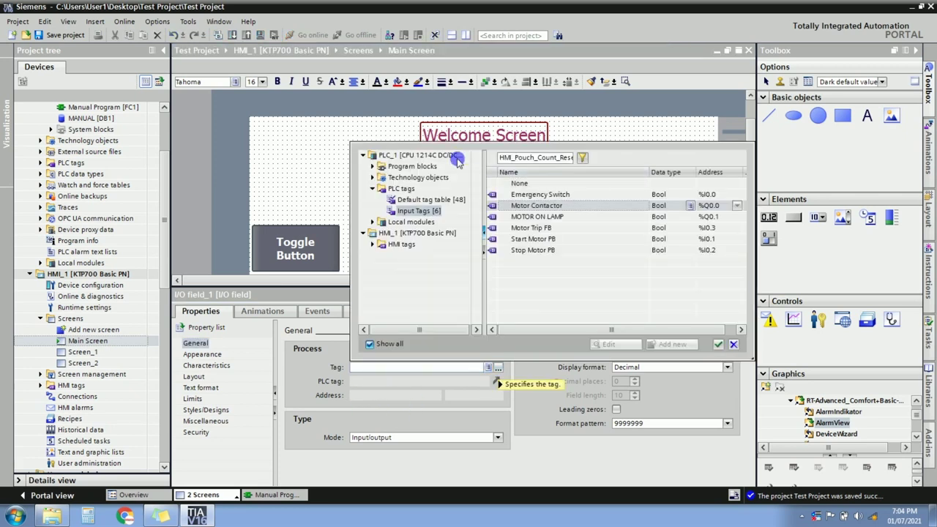
{"action": "left_click", "coordinate": [372, 188]}
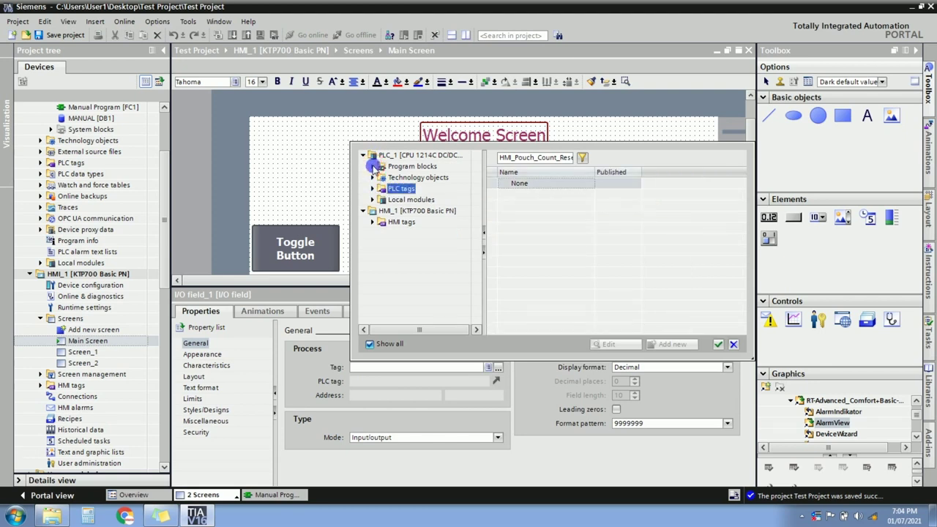
{"action": "left_click", "coordinate": [373, 166]}
{"action": "left_click", "coordinate": [383, 178]}
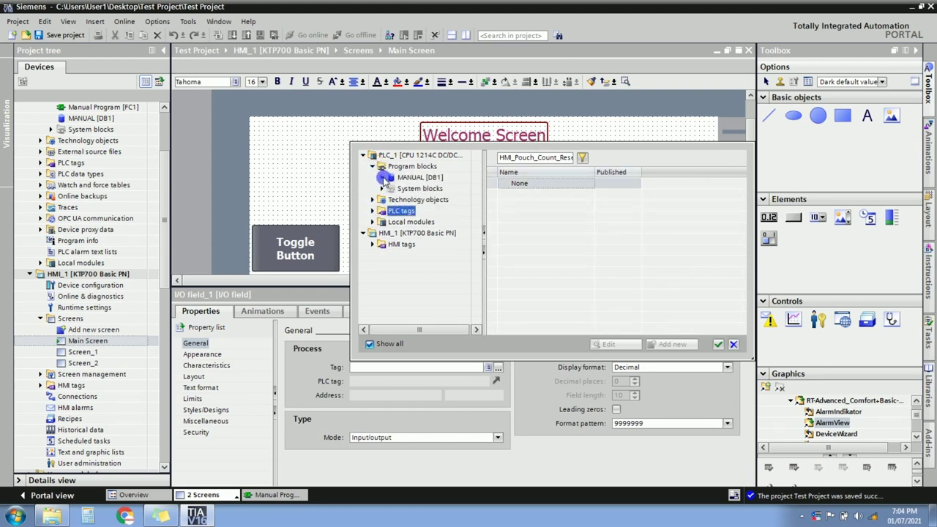
{"action": "left_click", "coordinate": [413, 177]}
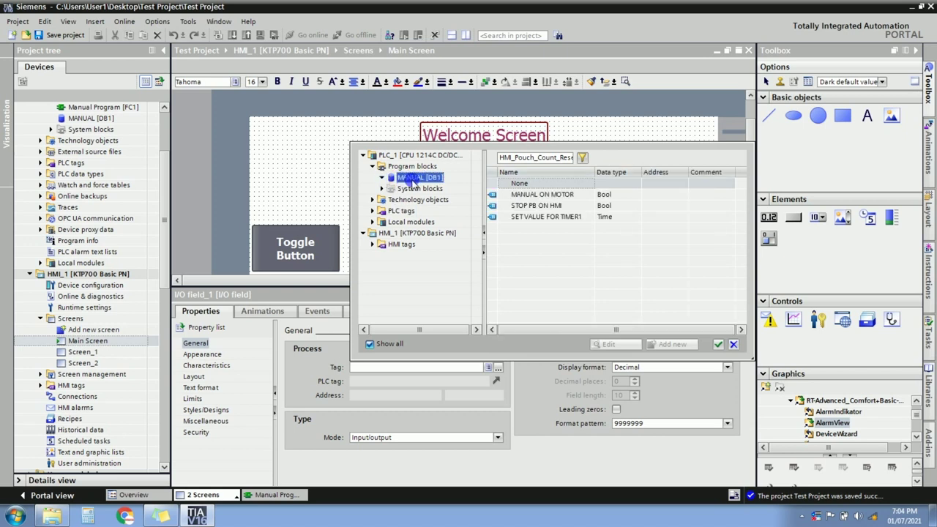
{"action": "double_click", "coordinate": [531, 218]}
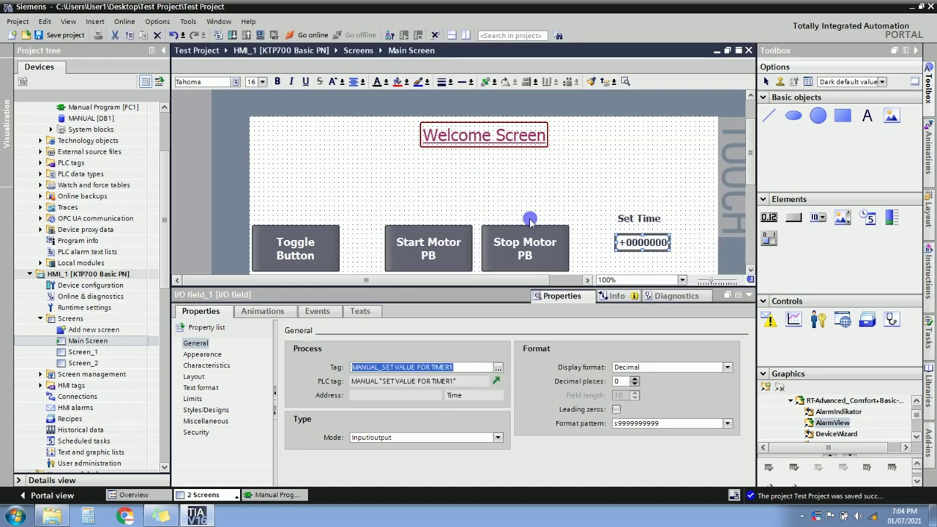
{"action": "left_click", "coordinate": [397, 438]}
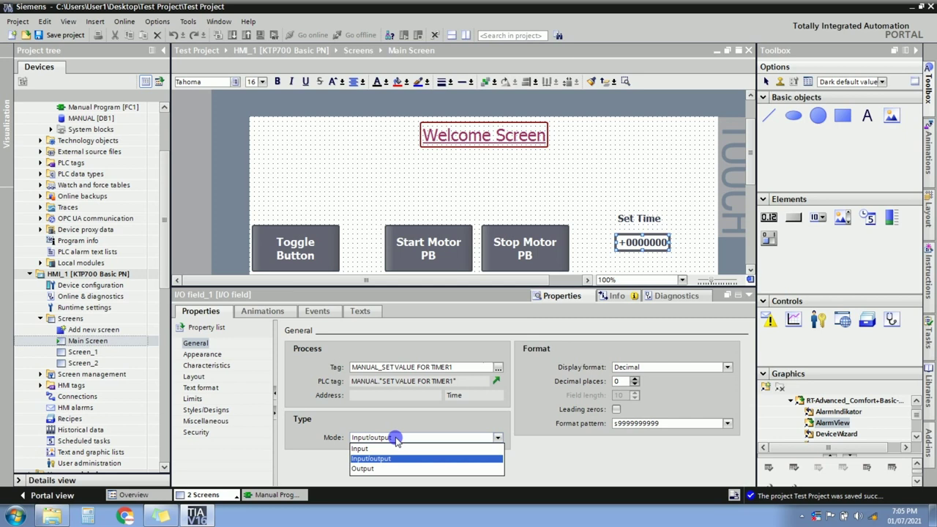
{"action": "left_click", "coordinate": [363, 469]}
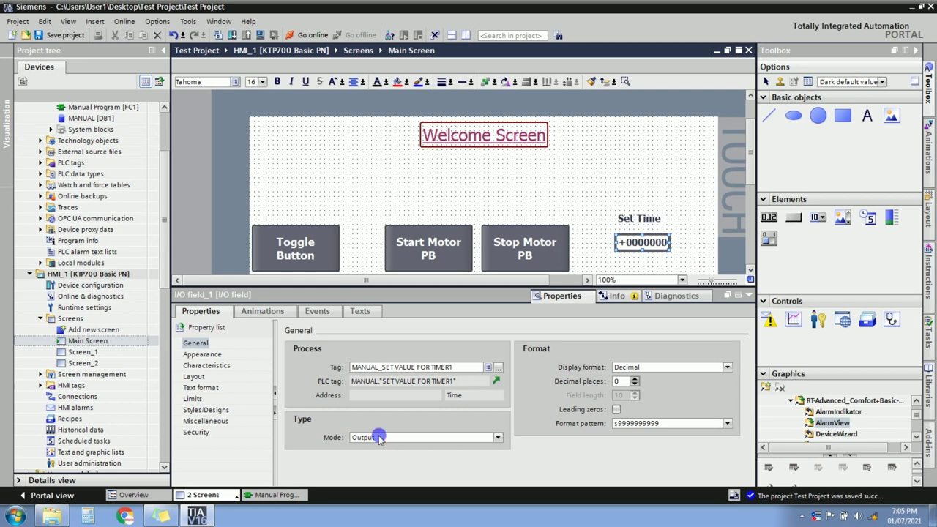
{"action": "left_click", "coordinate": [379, 438]}
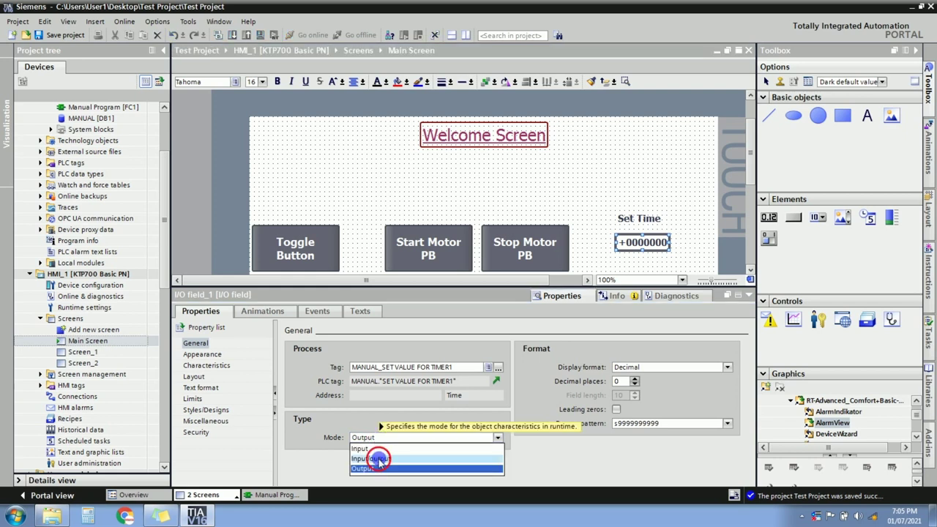
{"action": "left_click", "coordinate": [379, 459]}
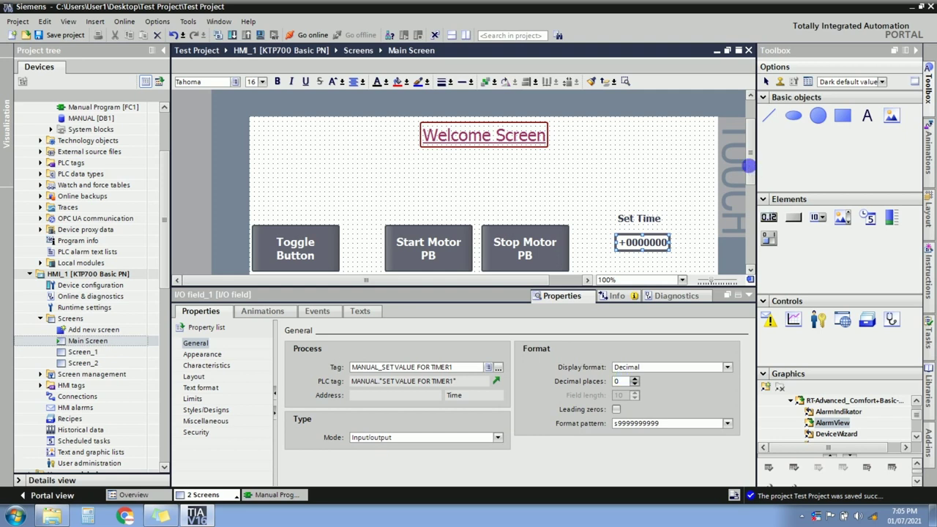
{"action": "scroll", "coordinate": [749, 170], "scroll_direction": "down", "scroll_amount": 3}
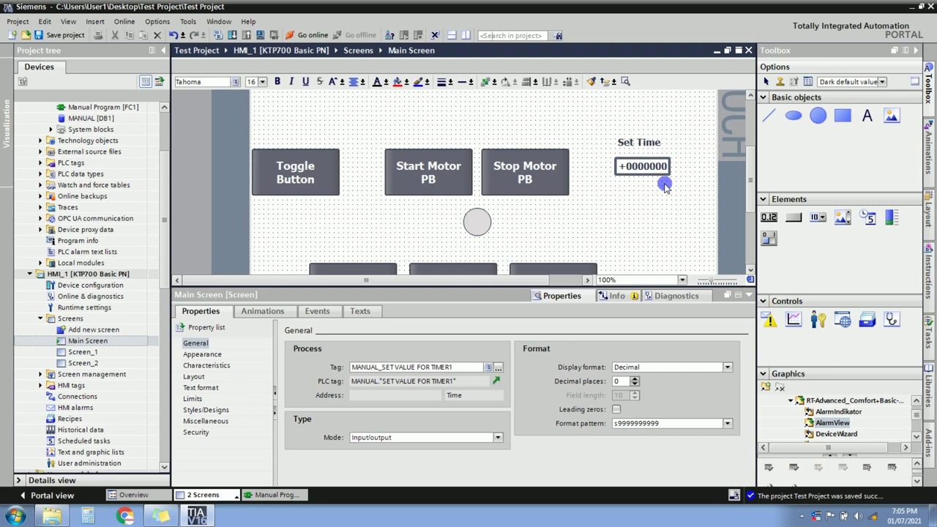
Duplicate the Set Time I/O field and place the copy below it.
{"action": "left_click", "coordinate": [658, 170]}
{"action": "key", "text": "ctrl+c"}
{"action": "key", "text": "ctrl+v"}
{"action": "left_click_drag", "start_coordinate": [657, 177], "coordinate": [645, 211]}
Copy the label above the second field as 'Actual Time'.
{"action": "left_click", "coordinate": [649, 143]}
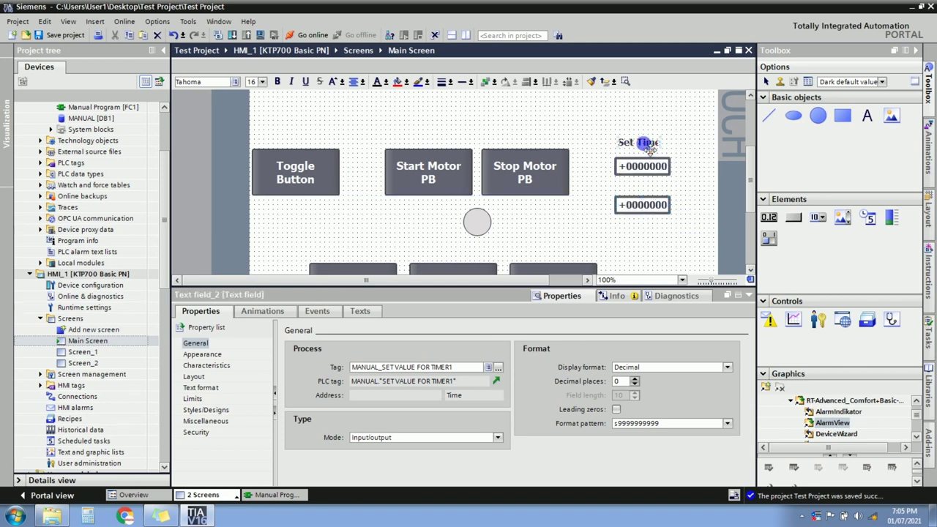
{"action": "key", "text": "ctrl+c"}
{"action": "key", "text": "ctrl+v"}
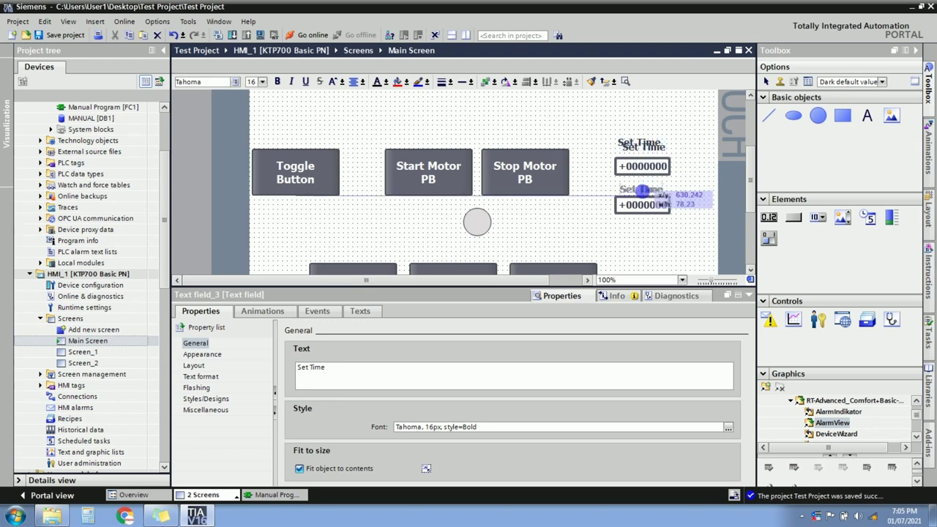
{"action": "left_click", "coordinate": [642, 190]}
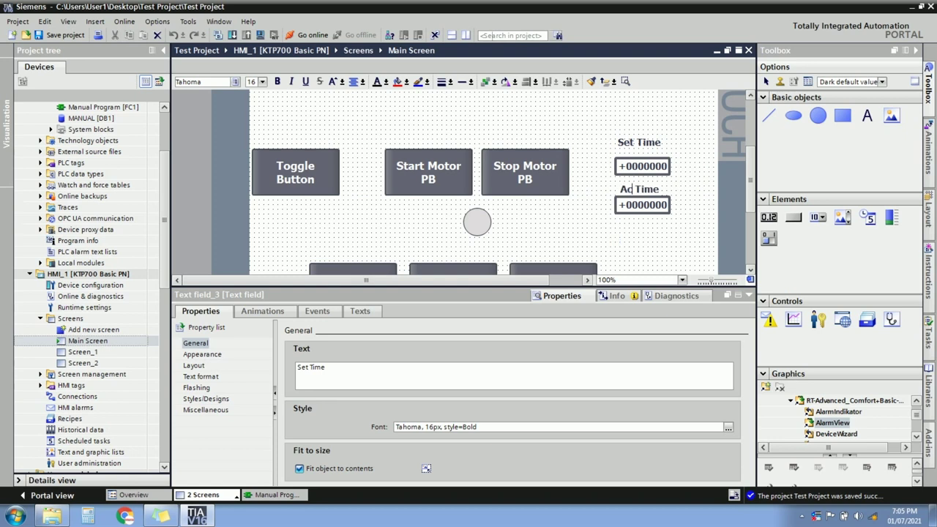
{"action": "left_click", "coordinate": [622, 245]}
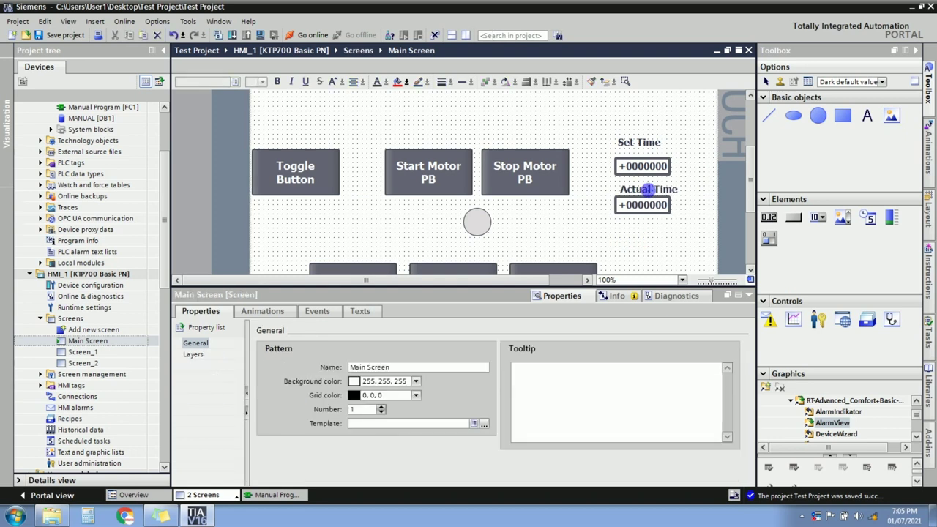
{"action": "left_click", "coordinate": [645, 189]}
{"action": "left_click_drag", "start_coordinate": [642, 192], "coordinate": [640, 192]}
{"action": "left_click", "coordinate": [595, 114]}
Centre both fields and both labels in one column with Align centre.
{"action": "left_click_drag", "start_coordinate": [600, 124], "coordinate": [698, 261]}
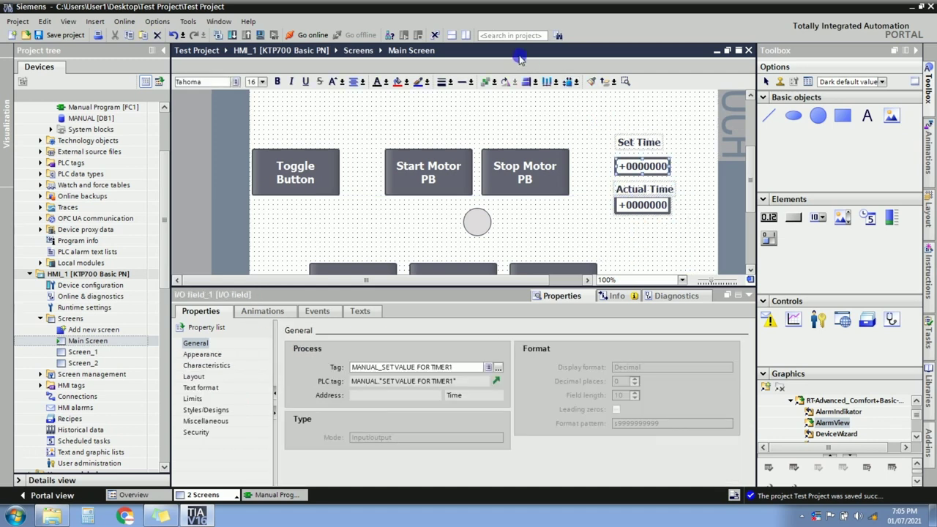
{"action": "left_click", "coordinate": [537, 82]}
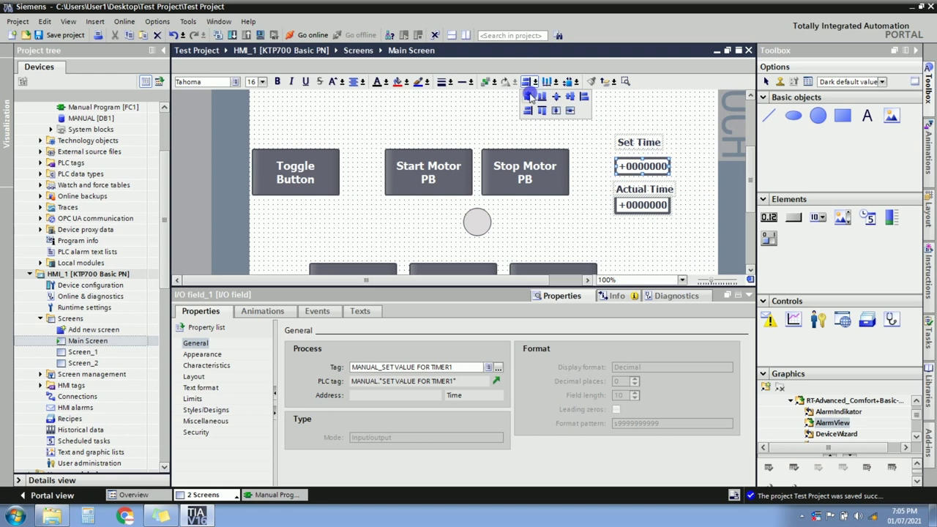
{"action": "left_click", "coordinate": [526, 97]}
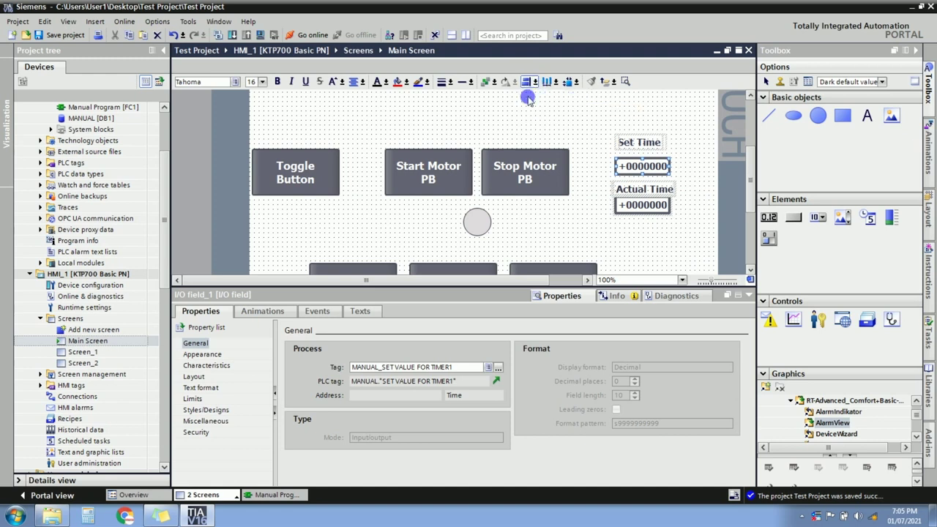
{"action": "left_click", "coordinate": [657, 244]}
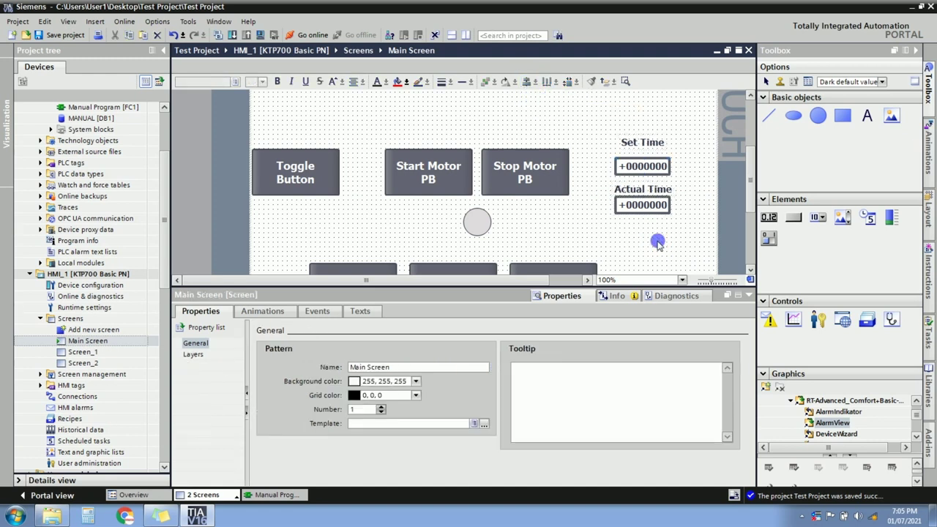
Set the Actual Time I/O field's mode to Output.
{"action": "left_click", "coordinate": [651, 210]}
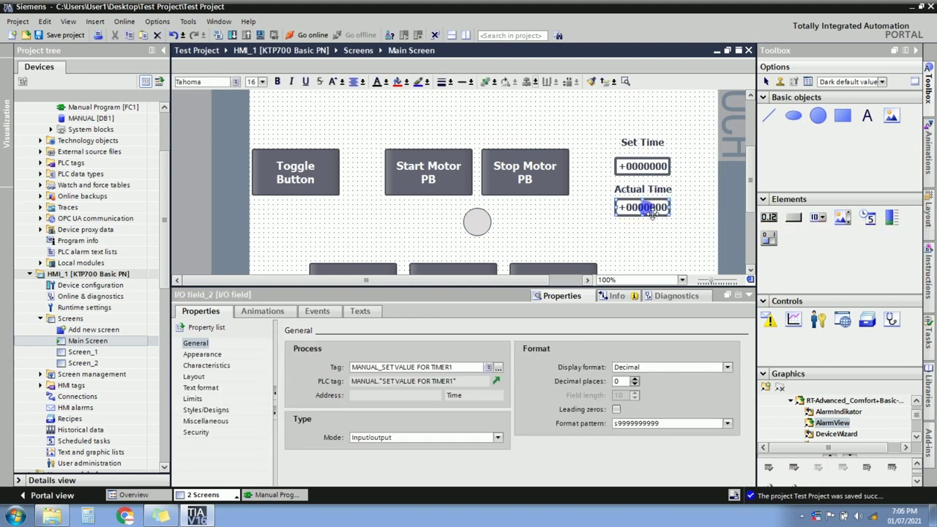
{"action": "left_click", "coordinate": [498, 436]}
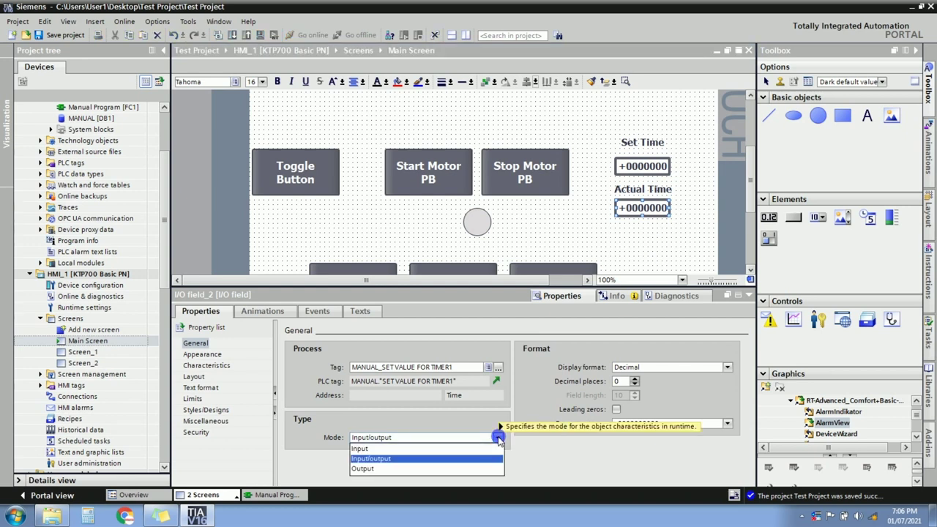
{"action": "left_click", "coordinate": [366, 469]}
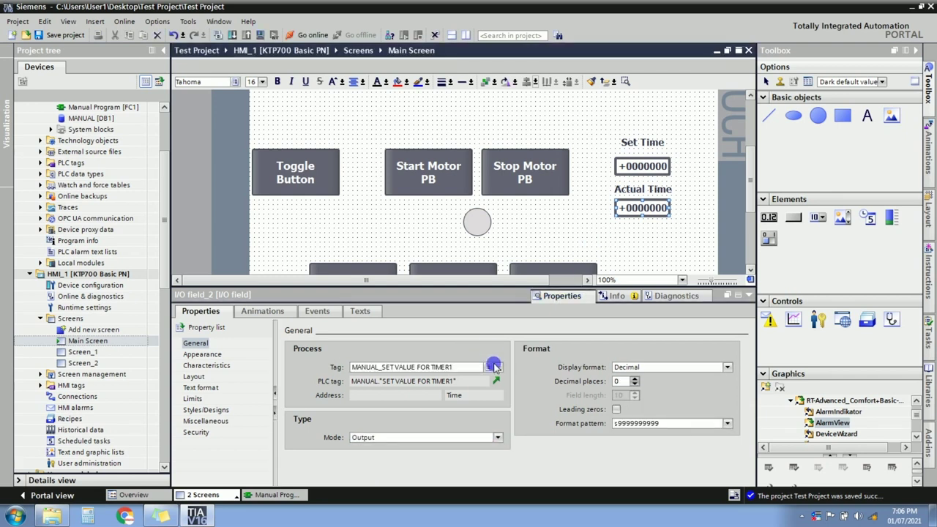
Link the Actual Time field to TIMER1 [DB2]'s ET elapsed-time tag.
{"action": "left_click", "coordinate": [497, 368]}
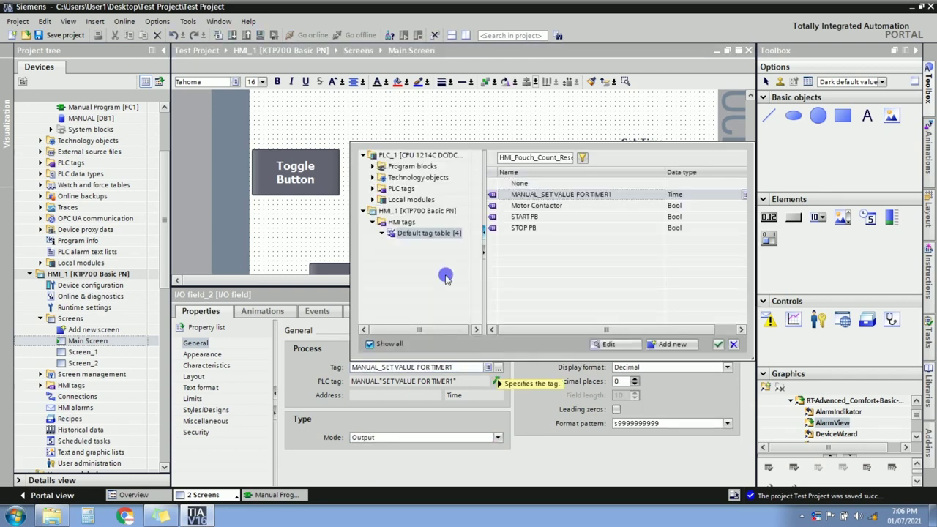
{"action": "left_click", "coordinate": [373, 166]}
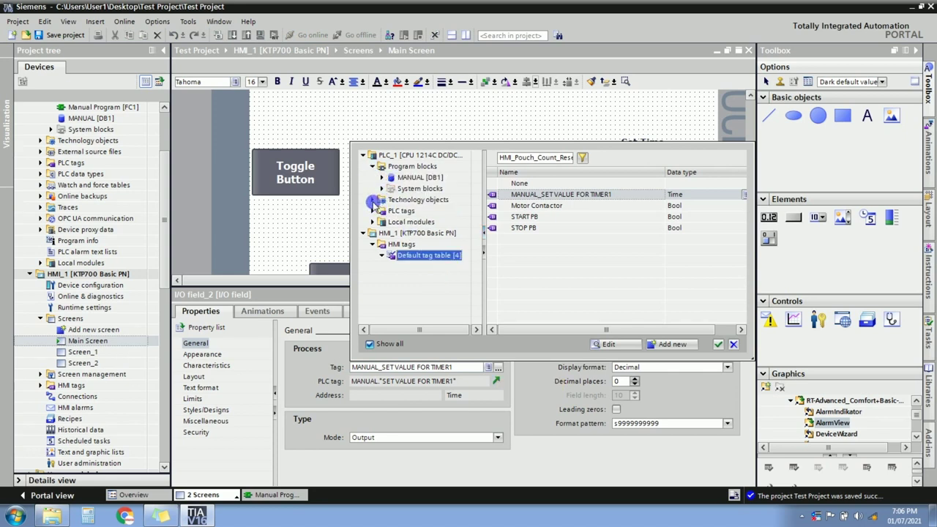
{"action": "left_click", "coordinate": [381, 189]}
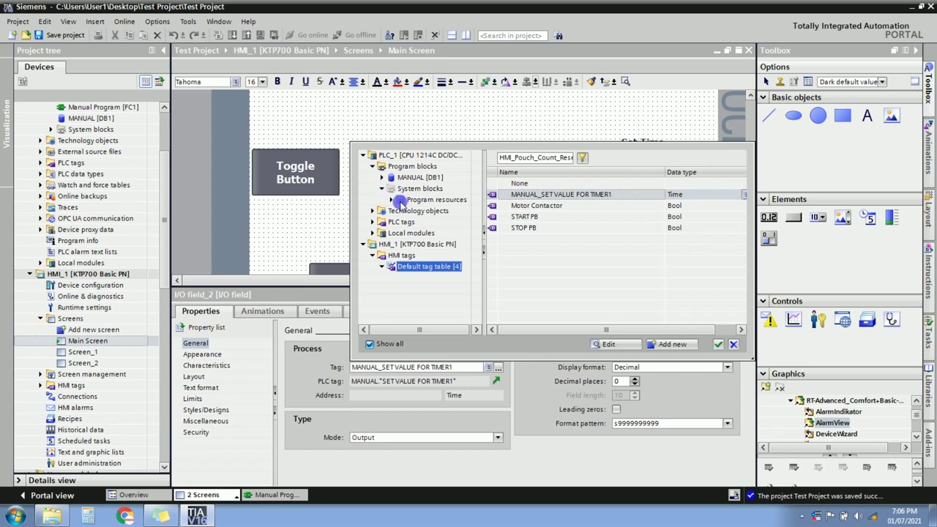
{"action": "left_click", "coordinate": [391, 199]}
{"action": "left_click", "coordinate": [424, 211]}
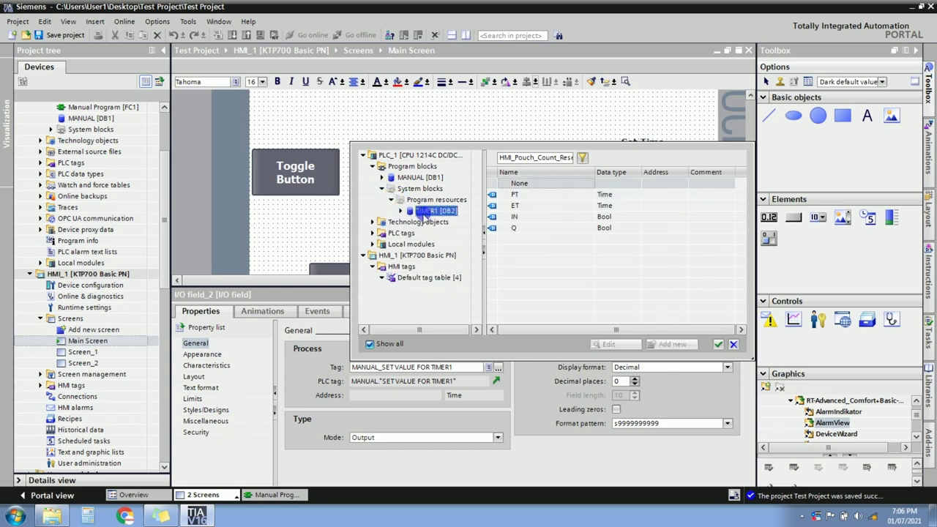
{"action": "left_click", "coordinate": [516, 227]}
{"action": "left_click", "coordinate": [525, 206]}
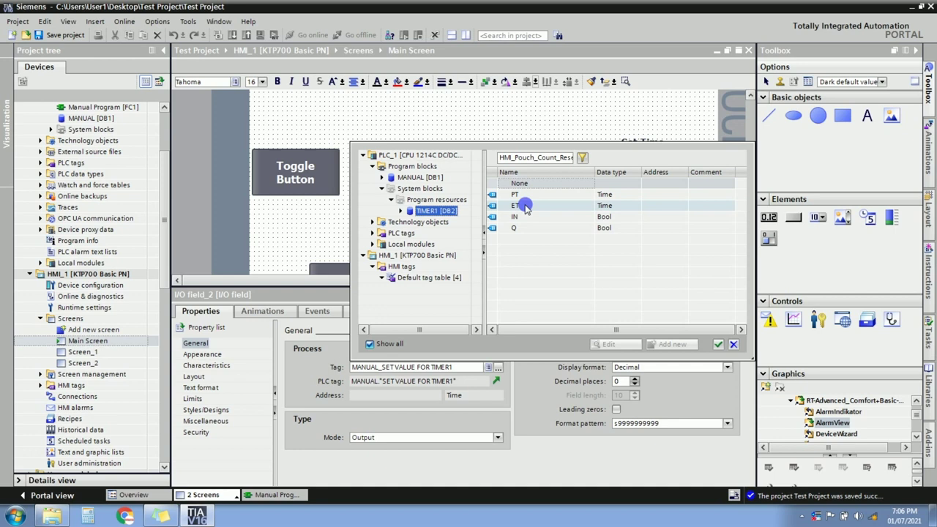
{"action": "double_click", "coordinate": [525, 207]}
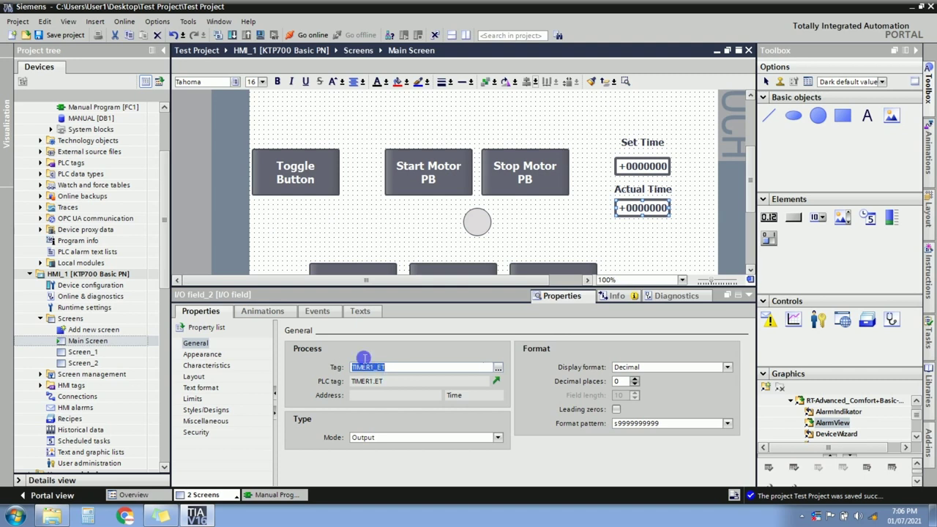
{"action": "scroll", "coordinate": [162, 175], "scroll_direction": "up", "scroll_amount": 3}
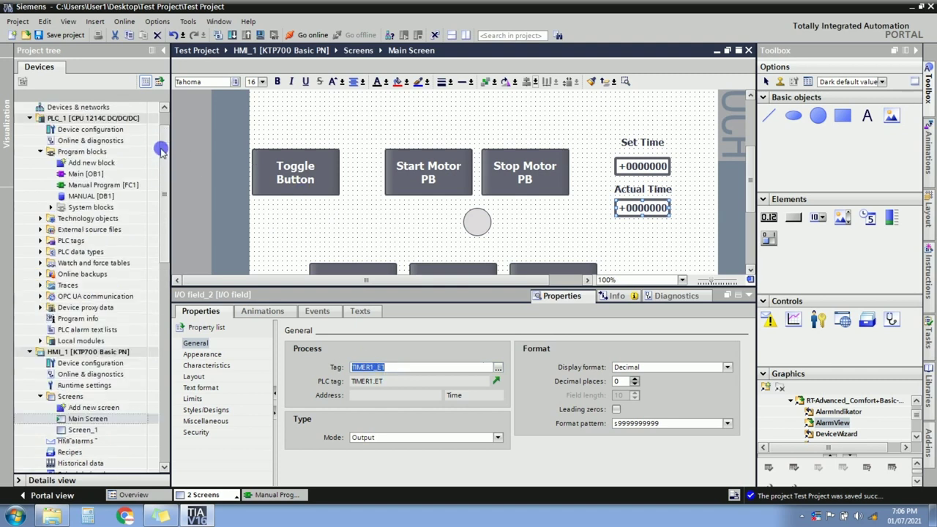
{"action": "left_click", "coordinate": [265, 496]}
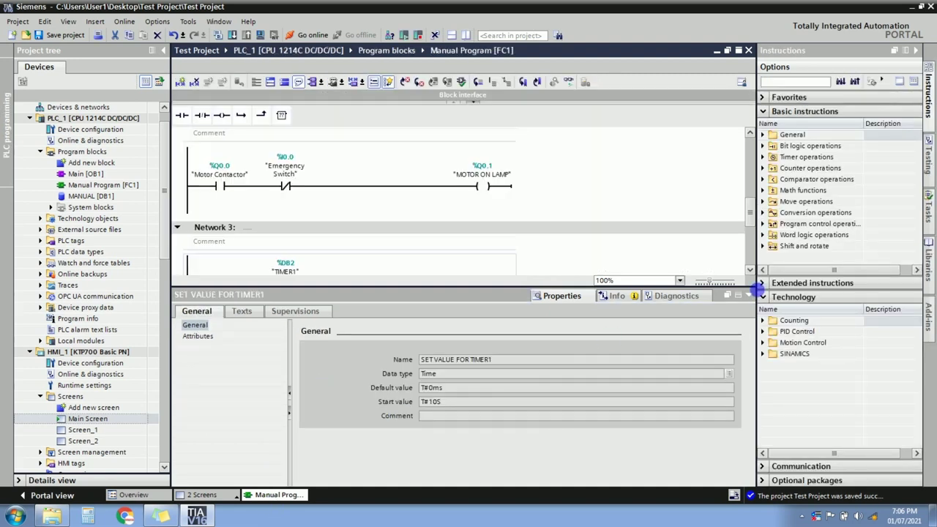
{"action": "left_click", "coordinate": [748, 295]}
{"action": "left_click", "coordinate": [275, 277]}
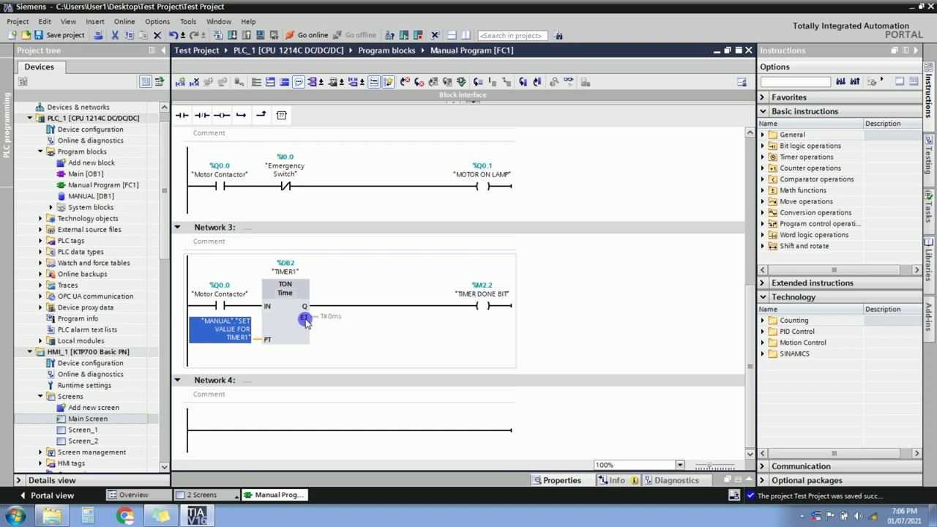
{"action": "left_click", "coordinate": [218, 494]}
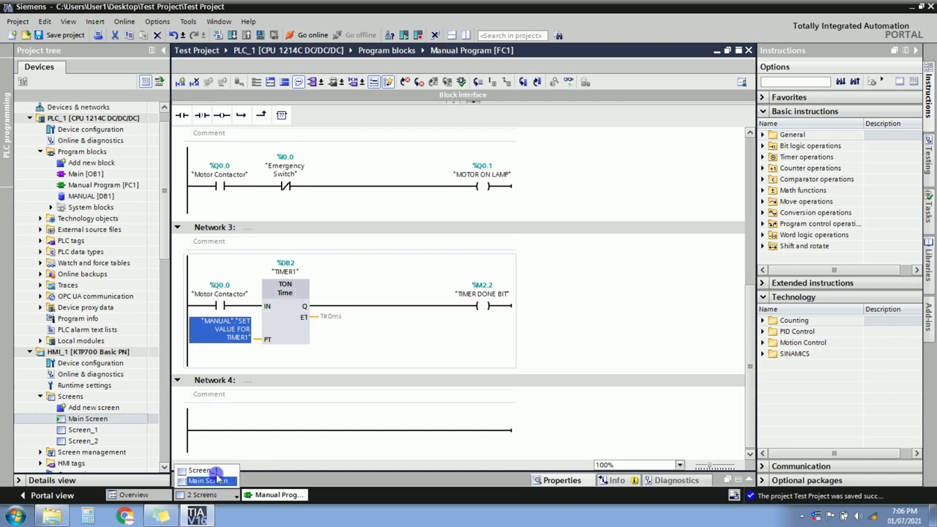
{"action": "left_click", "coordinate": [213, 480]}
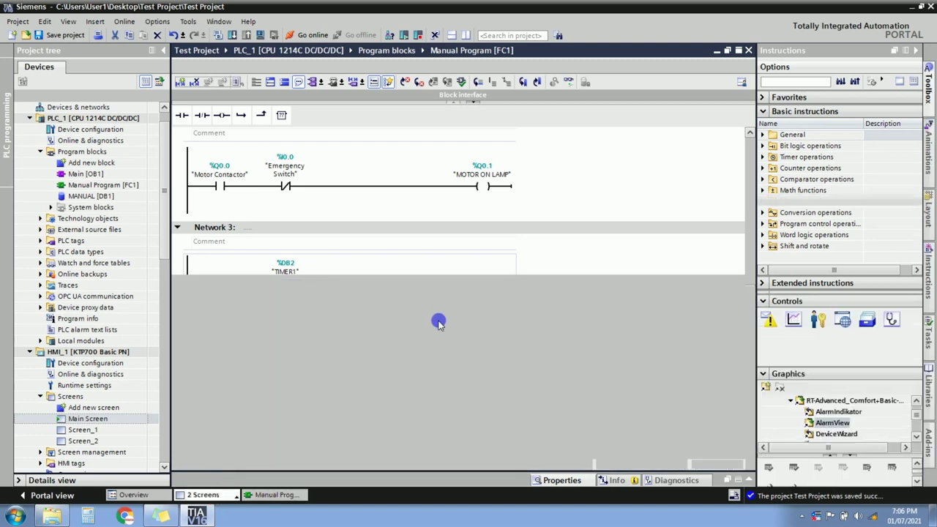
{"action": "left_click", "coordinate": [641, 251]}
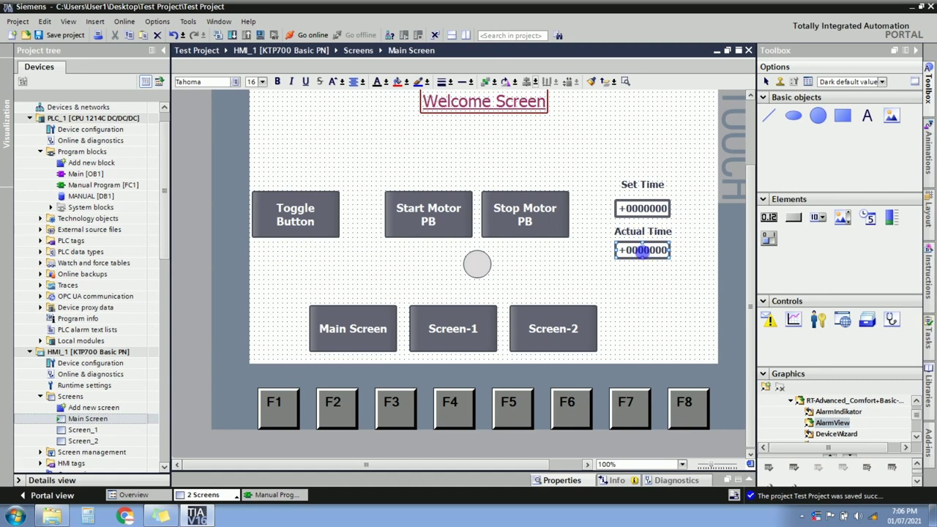
{"action": "right_click", "coordinate": [642, 250]}
{"action": "left_click", "coordinate": [720, 437]}
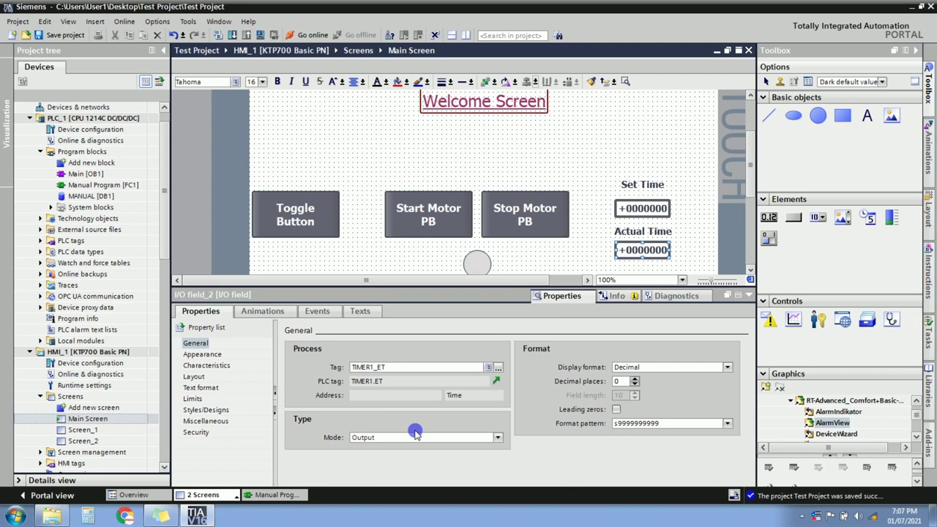
{"action": "left_click", "coordinate": [750, 295]}
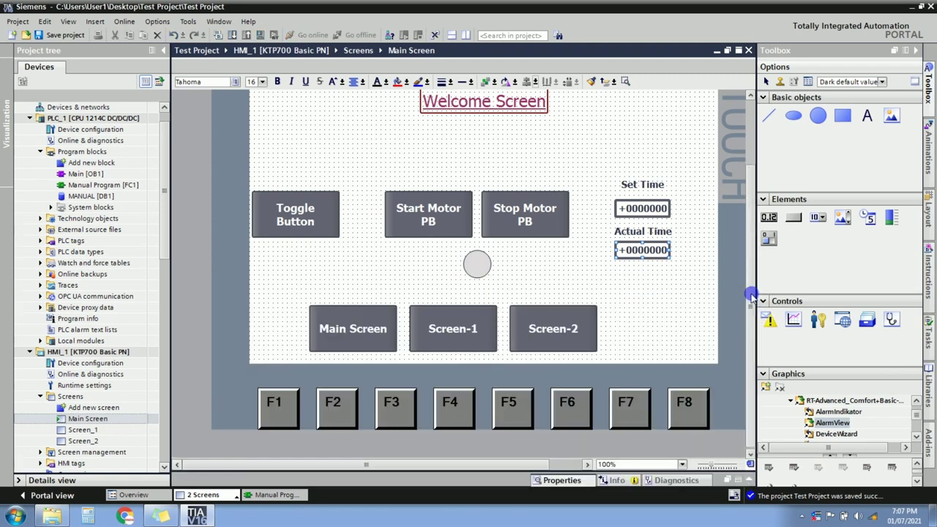
{"action": "left_click", "coordinate": [651, 327]}
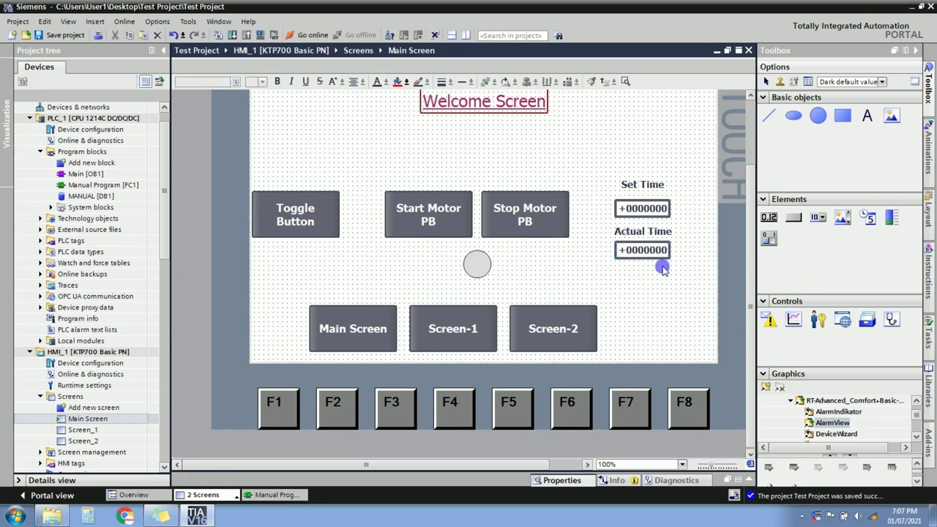
{"action": "scroll", "coordinate": [751, 269], "scroll_direction": "up", "scroll_amount": 3}
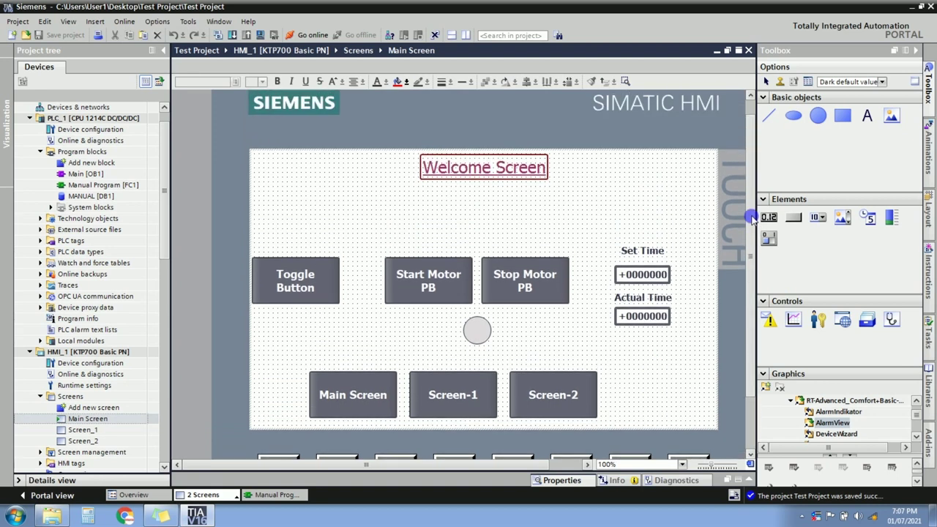
Start the PLCSIM simulation for PLC_1 from the Manual Program and confirm.
{"action": "left_click", "coordinate": [271, 495]}
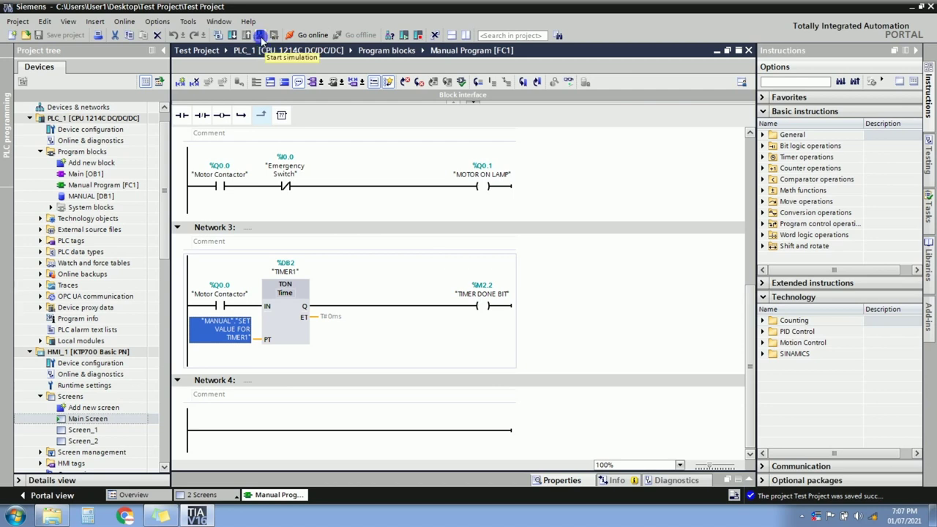
{"action": "left_click", "coordinate": [114, 122]}
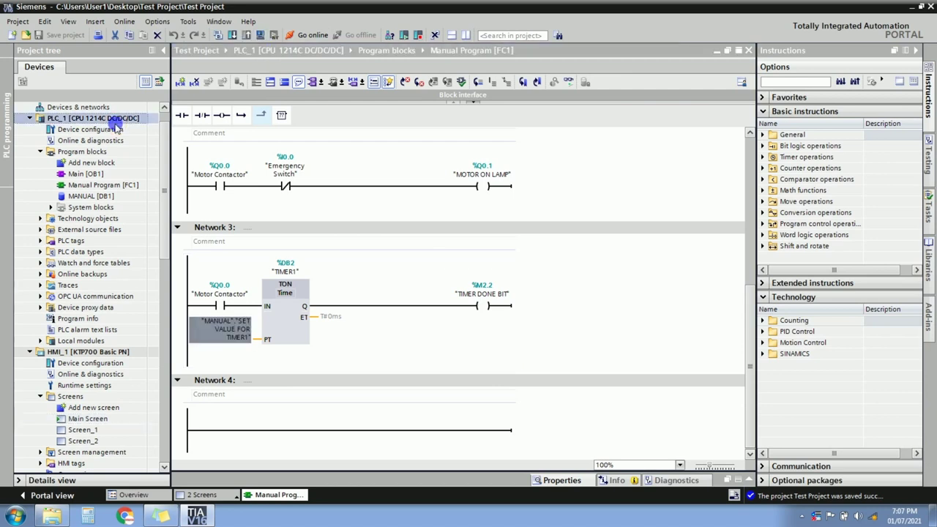
{"action": "left_click", "coordinate": [260, 35]}
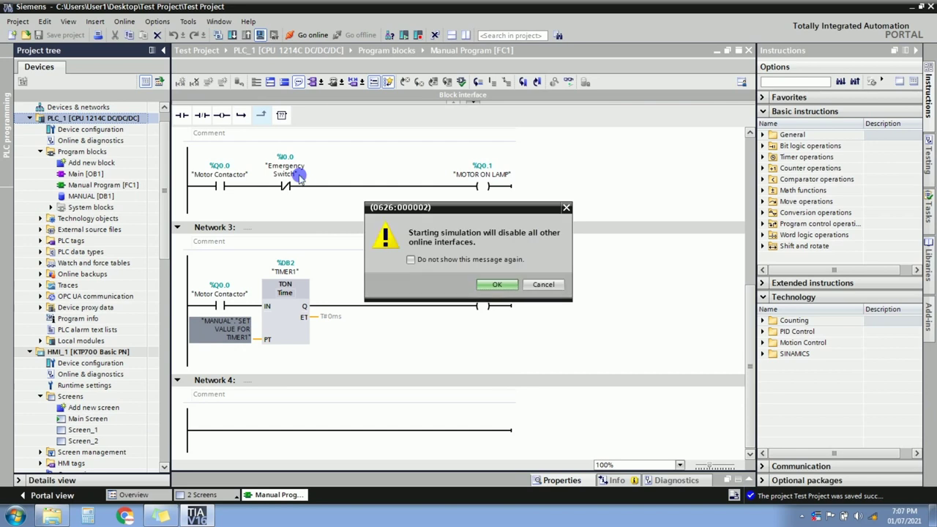
{"action": "left_click", "coordinate": [488, 284]}
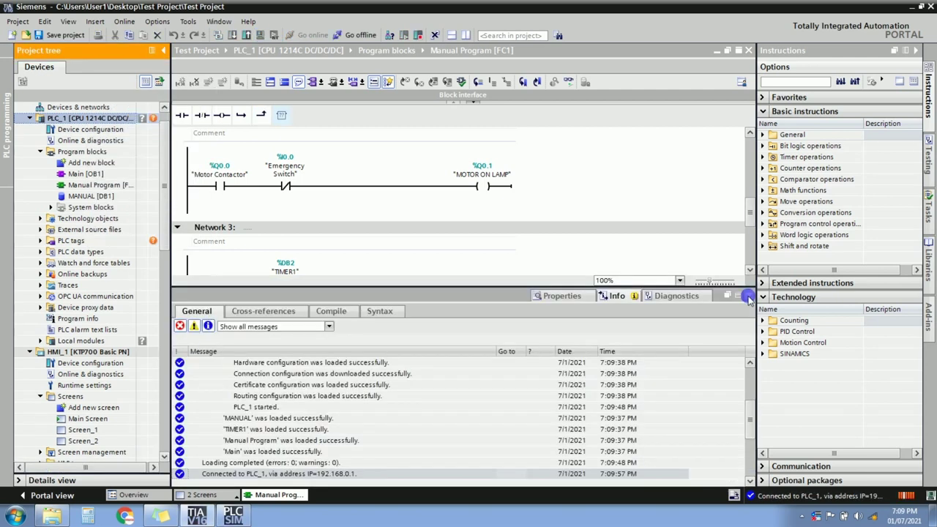
Turn on live monitoring of the Manual Program and start simulating HMI_1.
{"action": "left_click", "coordinate": [747, 296]}
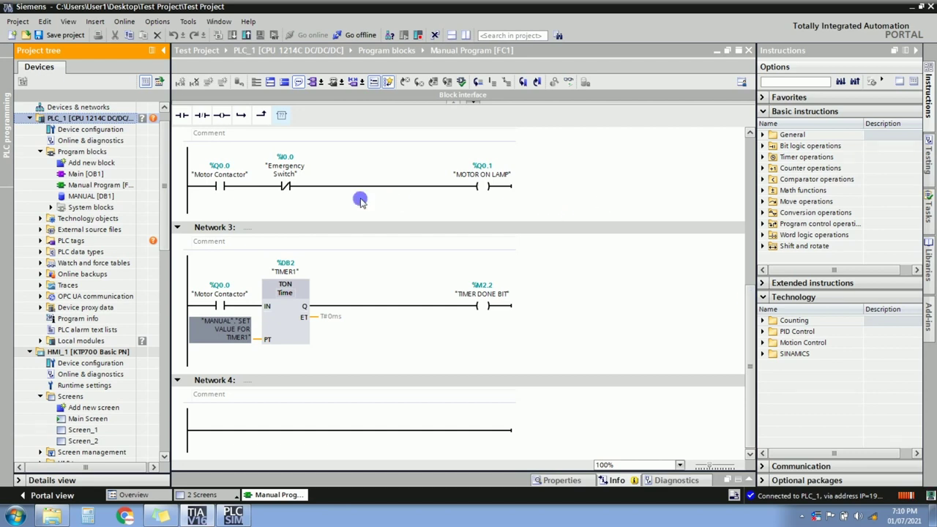
{"action": "key", "text": "ctrl+t"}
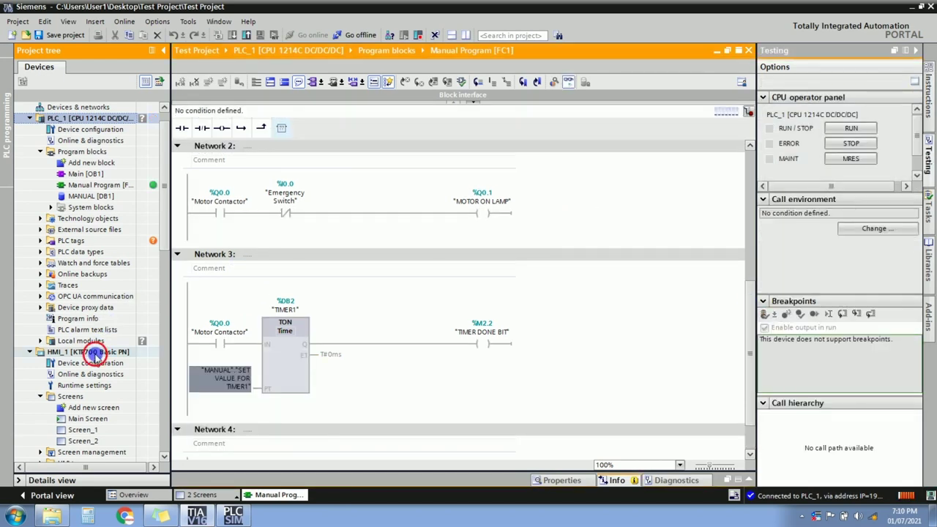
{"action": "left_click", "coordinate": [94, 353]}
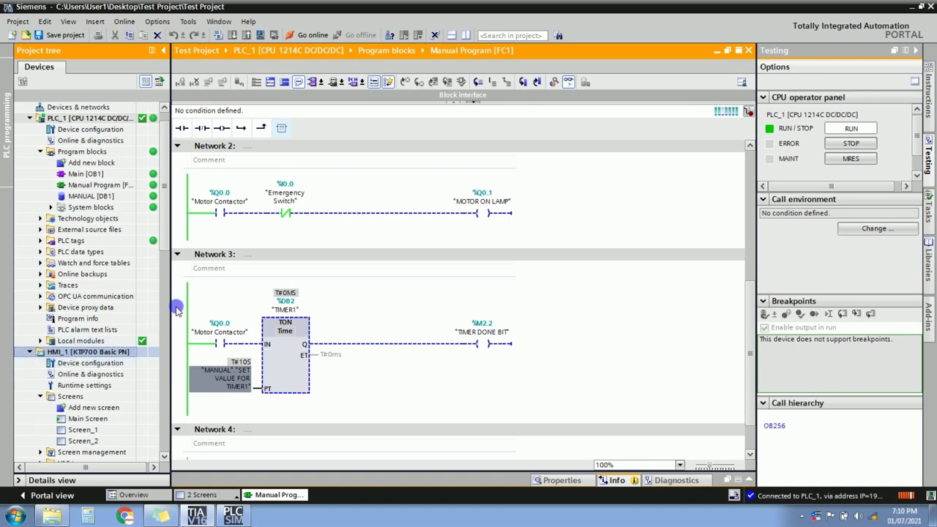
{"action": "left_click", "coordinate": [261, 37]}
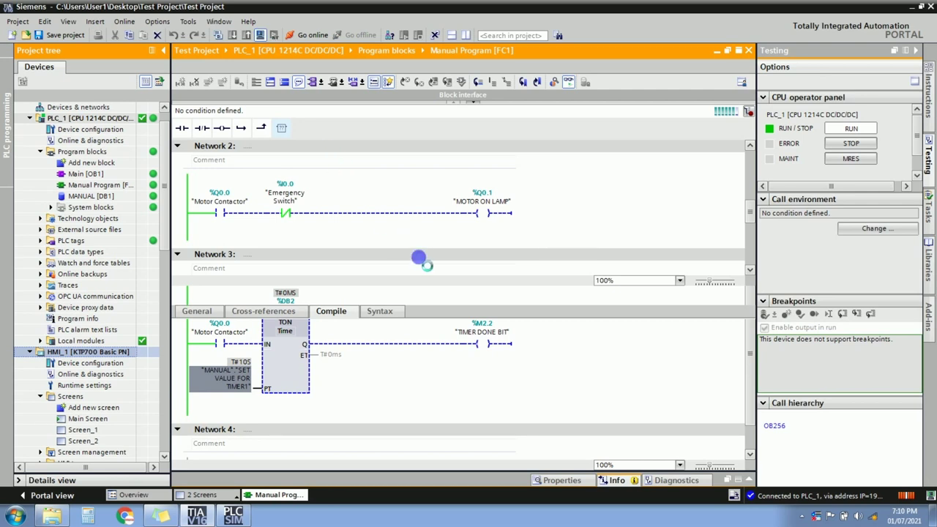
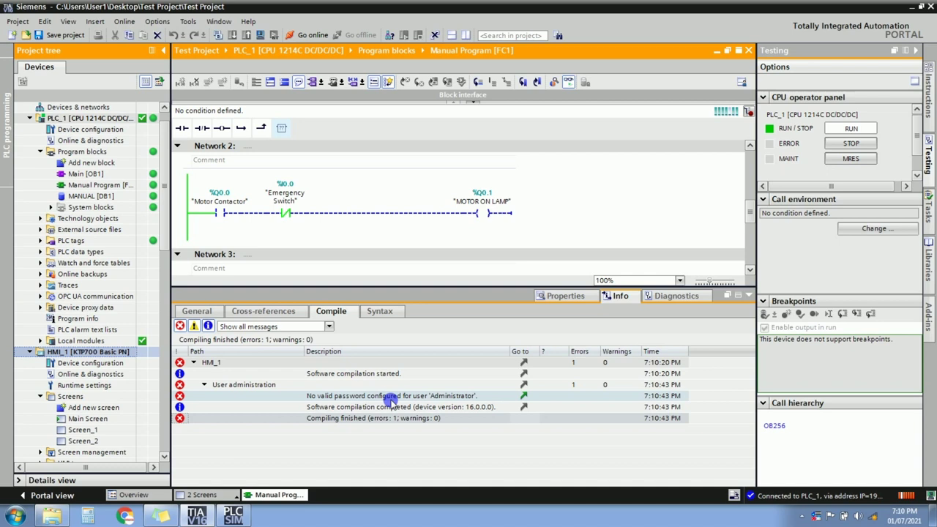
From the 'No valid password' error, enter and confirm a new four-character Administrator password.
{"action": "double_click", "coordinate": [391, 398]}
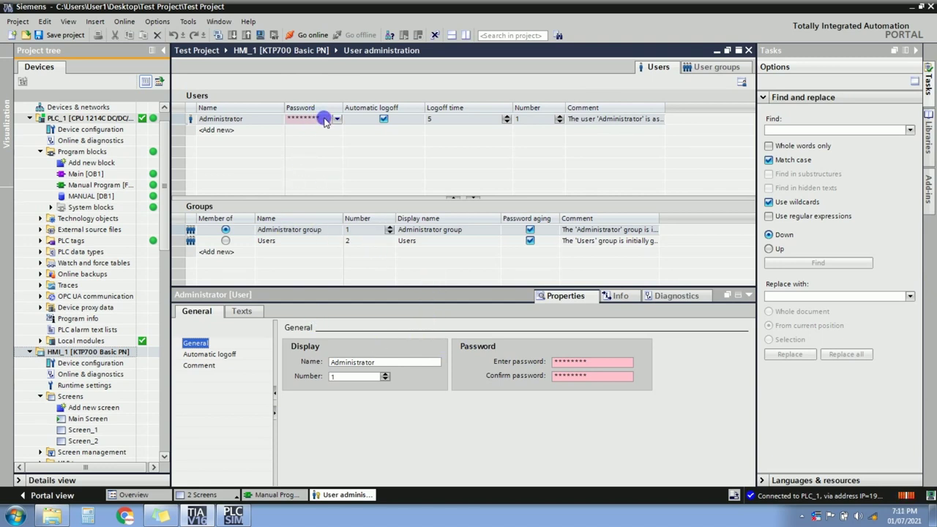
{"action": "left_click", "coordinate": [591, 363]}
{"action": "type", "text": "1"}
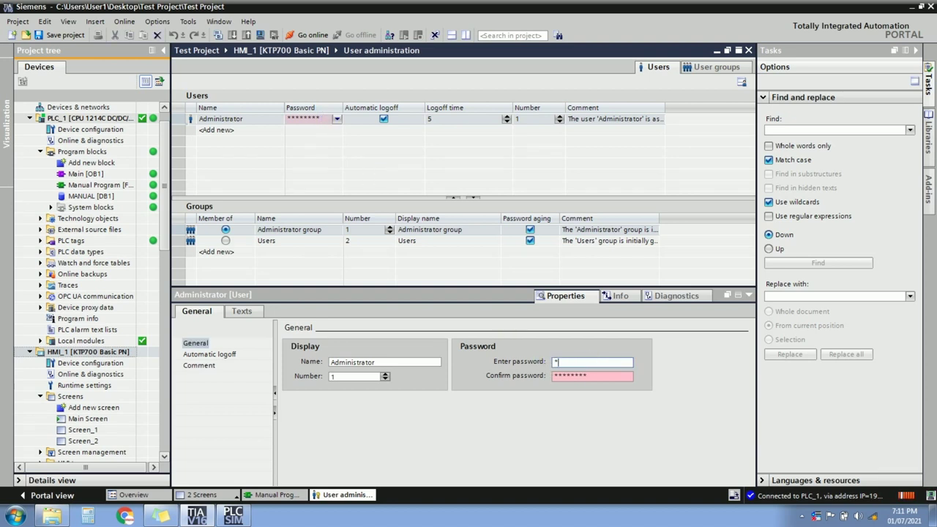
{"action": "type", "text": "234"}
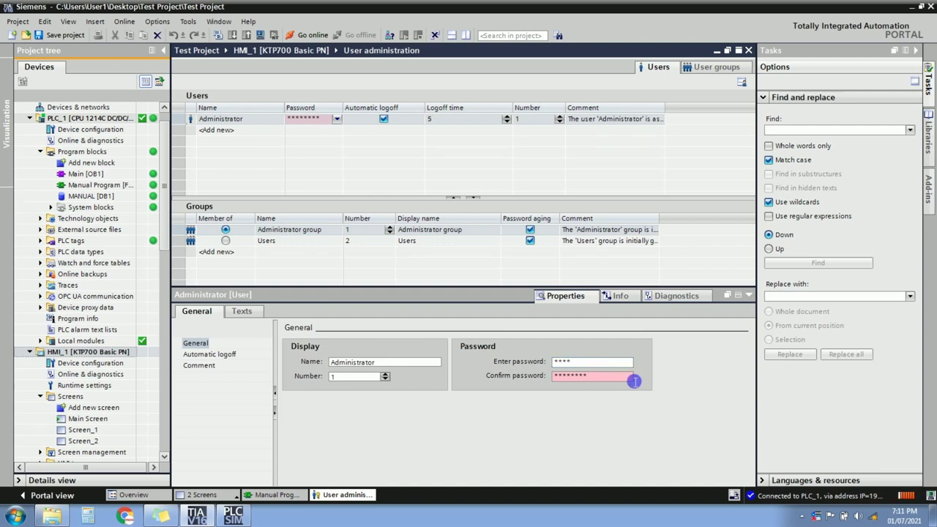
{"action": "left_click", "coordinate": [594, 376]}
{"action": "type", "text": "12"}
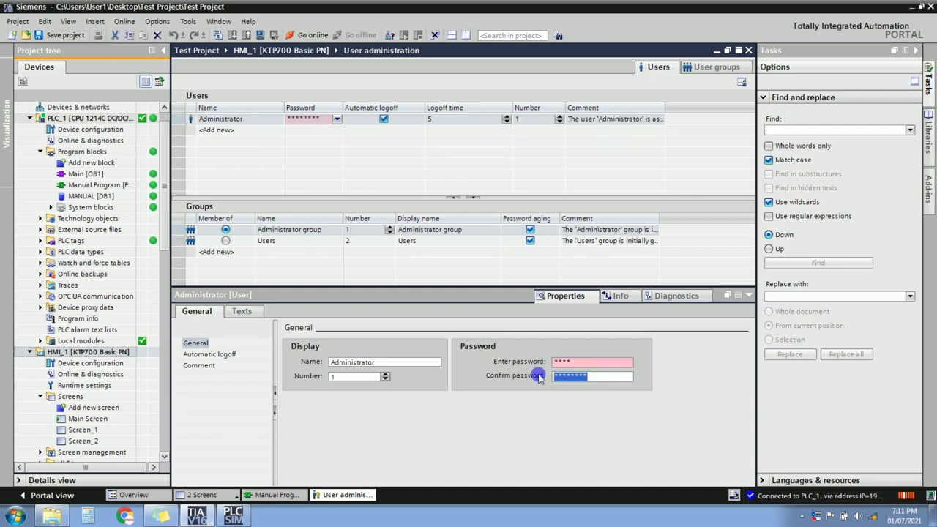
{"action": "left_click", "coordinate": [538, 332]}
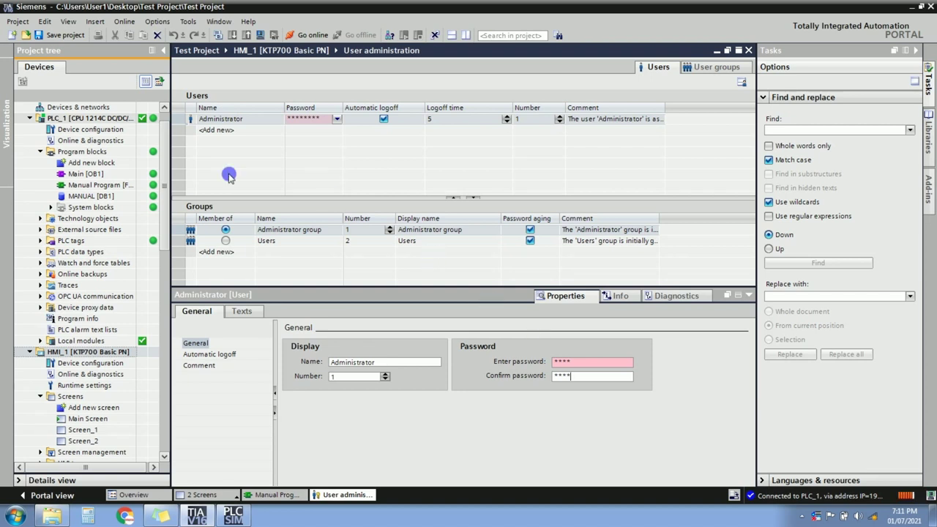
In user administration runtime settings, turn off password-only logon, special-character and number rules, and password aging.
{"action": "double_click", "coordinate": [94, 386]}
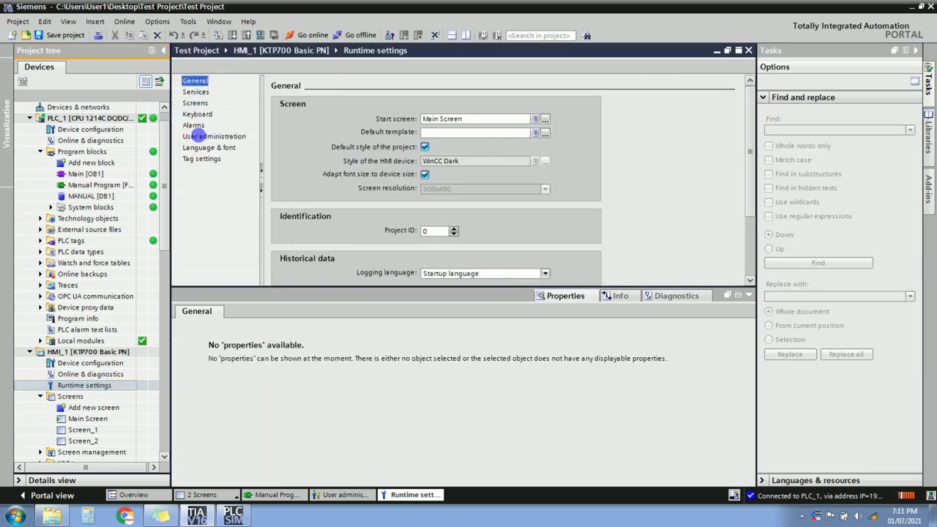
{"action": "left_click", "coordinate": [199, 137]}
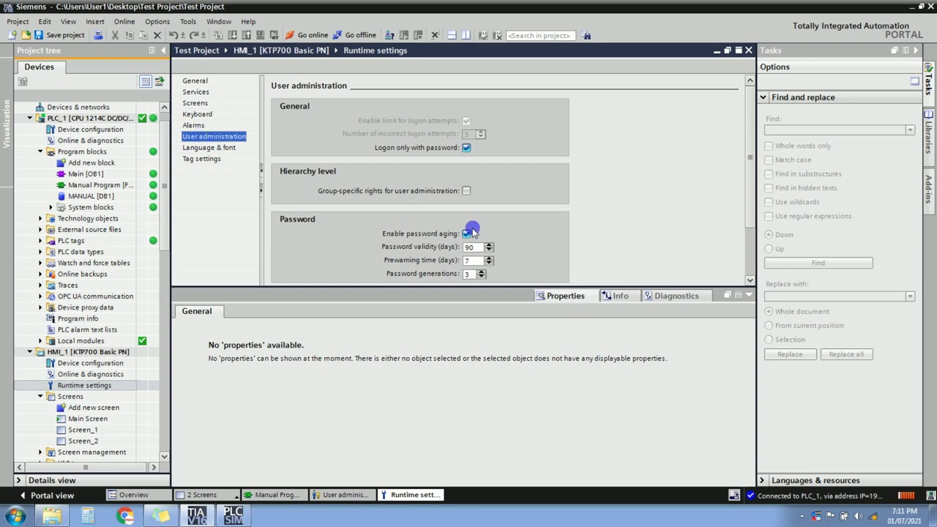
{"action": "left_click", "coordinate": [747, 295]}
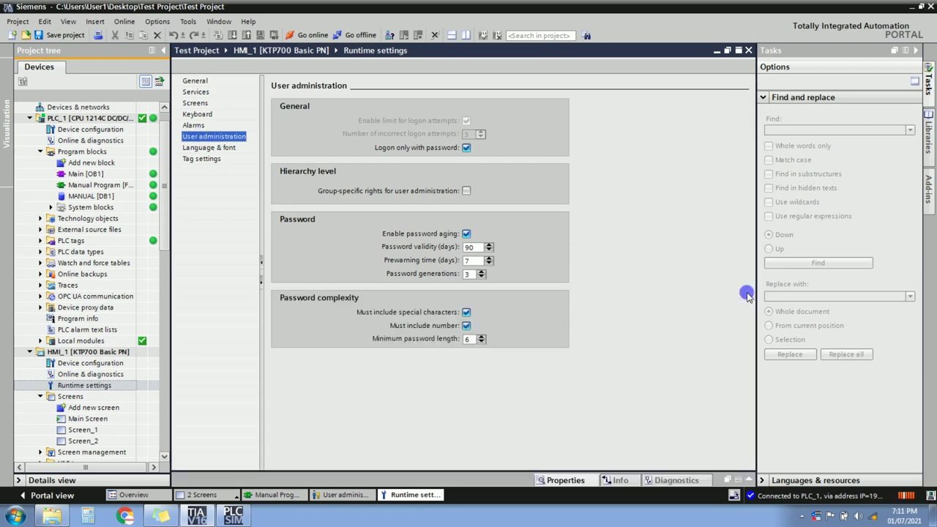
{"action": "left_click", "coordinate": [466, 148]}
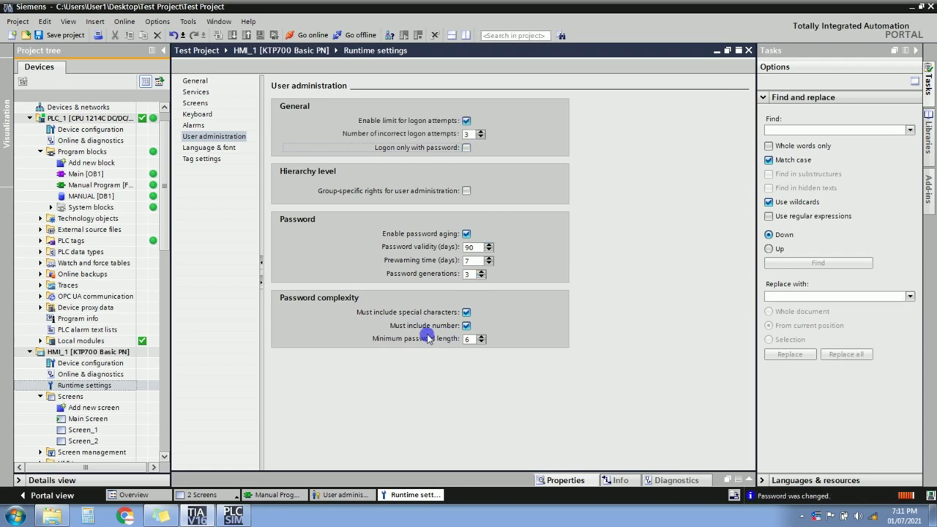
{"action": "left_click", "coordinate": [465, 313]}
{"action": "left_click", "coordinate": [467, 325]}
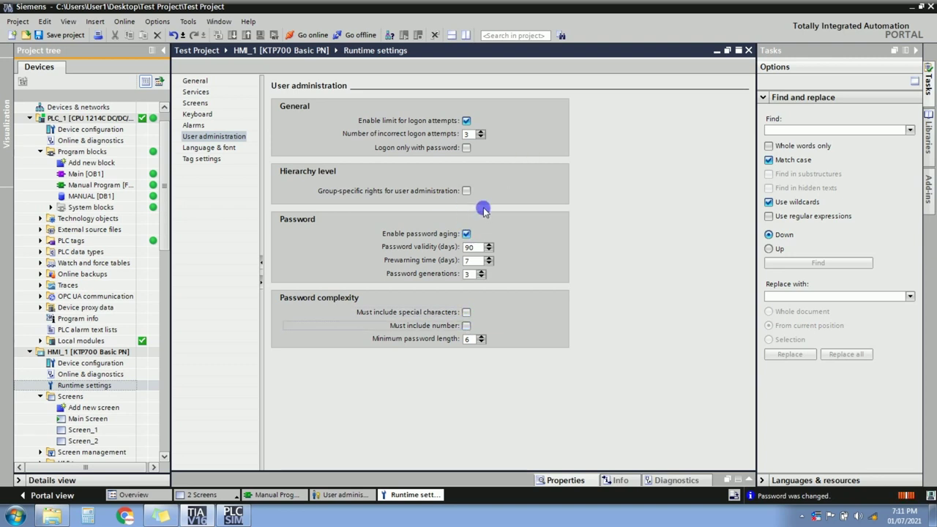
{"action": "left_click", "coordinate": [465, 233]}
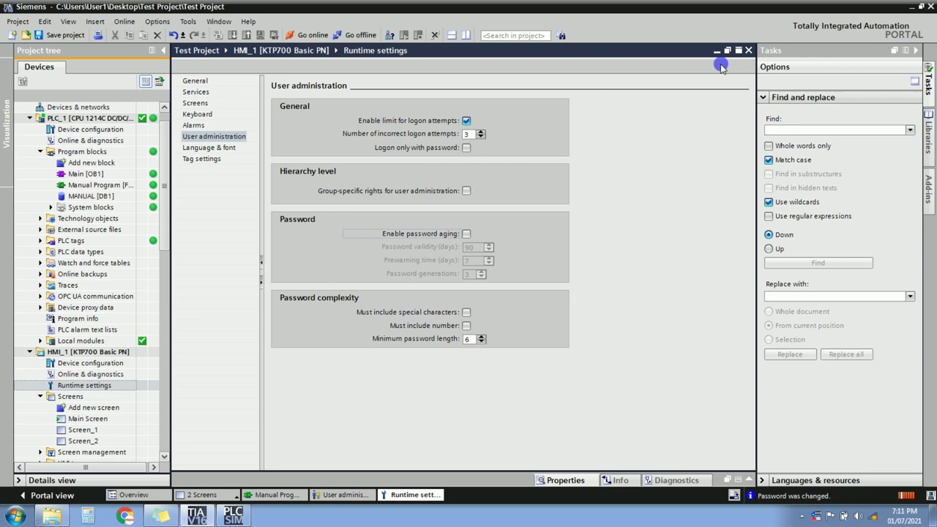
Disable the logon attempt limit and save the project.
{"action": "left_click", "coordinate": [64, 34]}
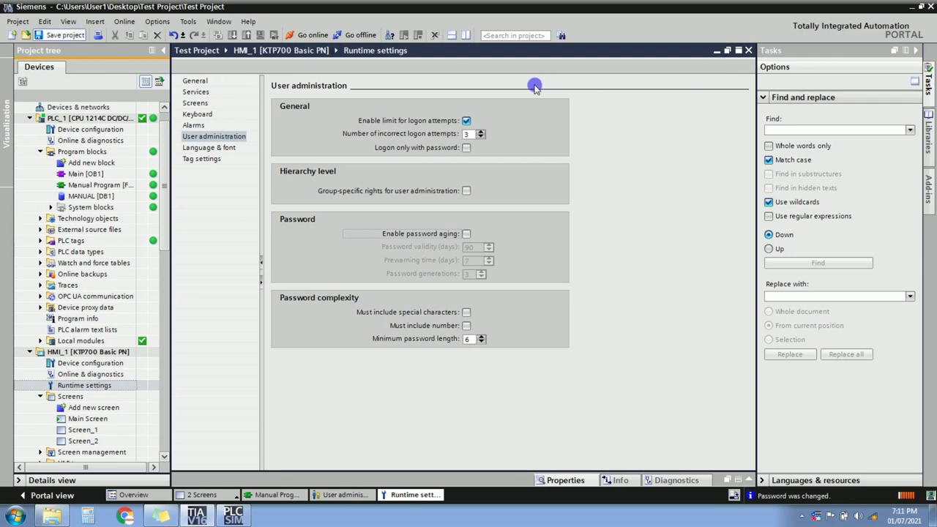
{"action": "left_click", "coordinate": [465, 121]}
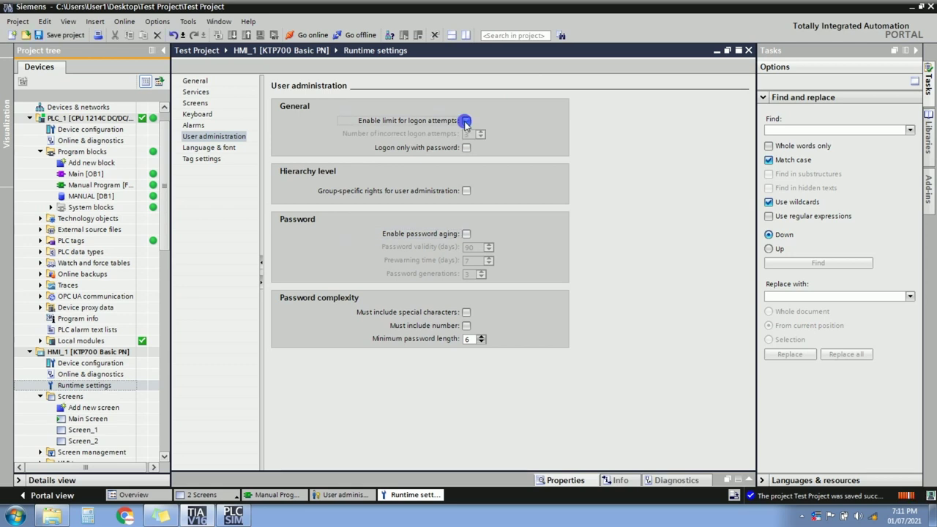
{"action": "left_click", "coordinate": [65, 34]}
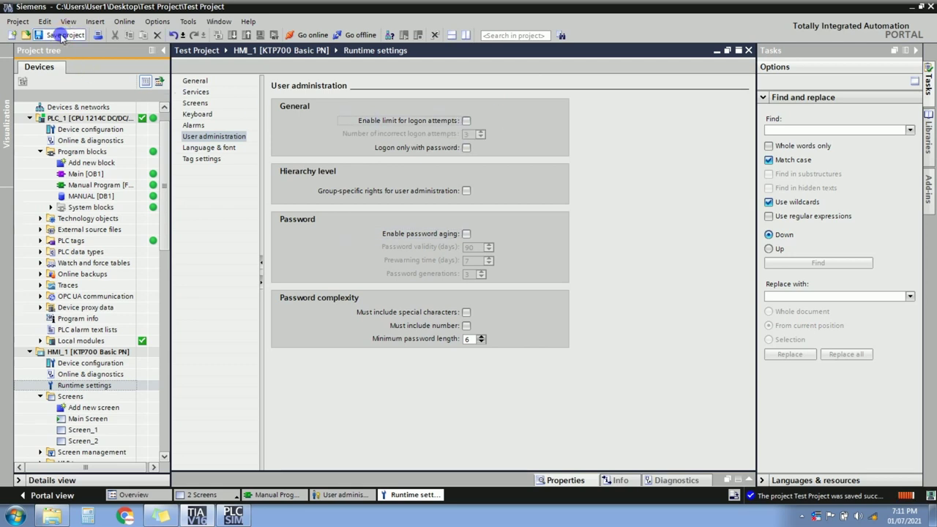
{"action": "left_click", "coordinate": [102, 351]}
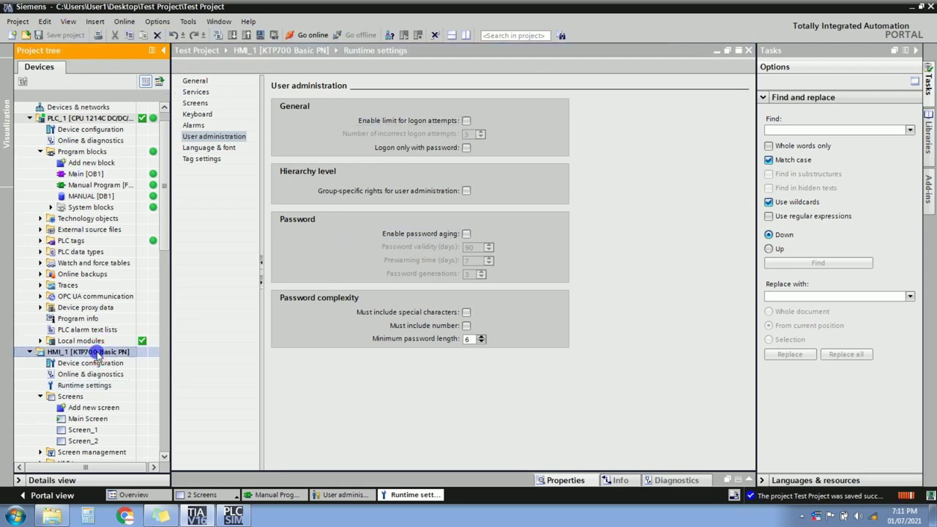
Compile the HMI and jump to the Administrator user lacking a valid password.
{"action": "left_click", "coordinate": [220, 35]}
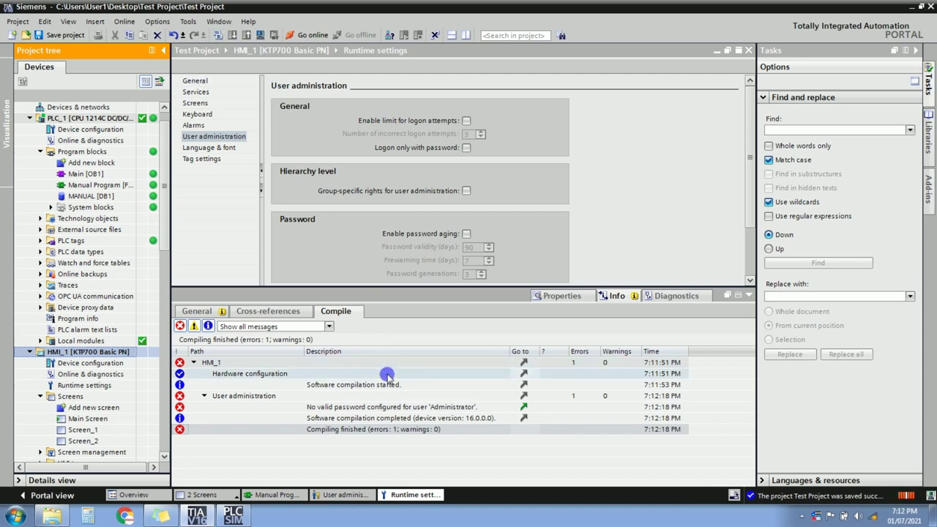
{"action": "double_click", "coordinate": [385, 408]}
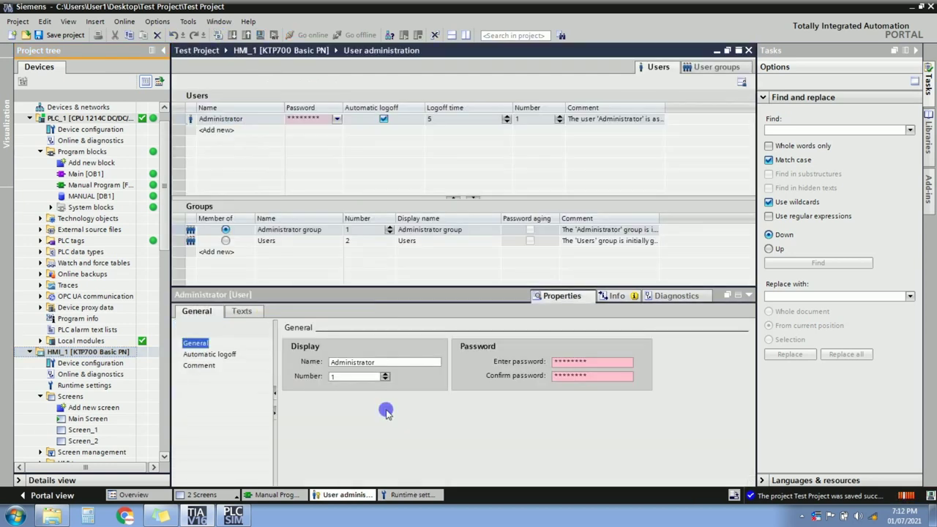
{"action": "left_click", "coordinate": [591, 362]}
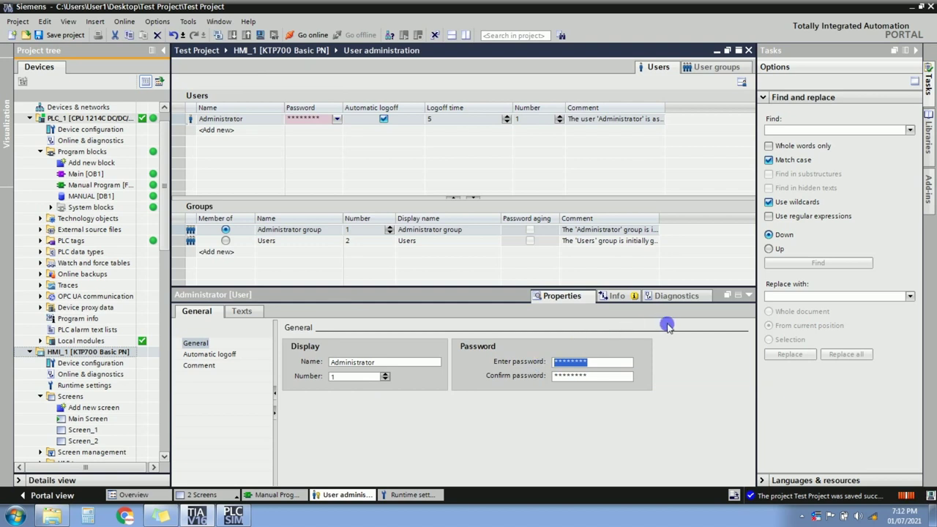
{"action": "left_click", "coordinate": [71, 37]}
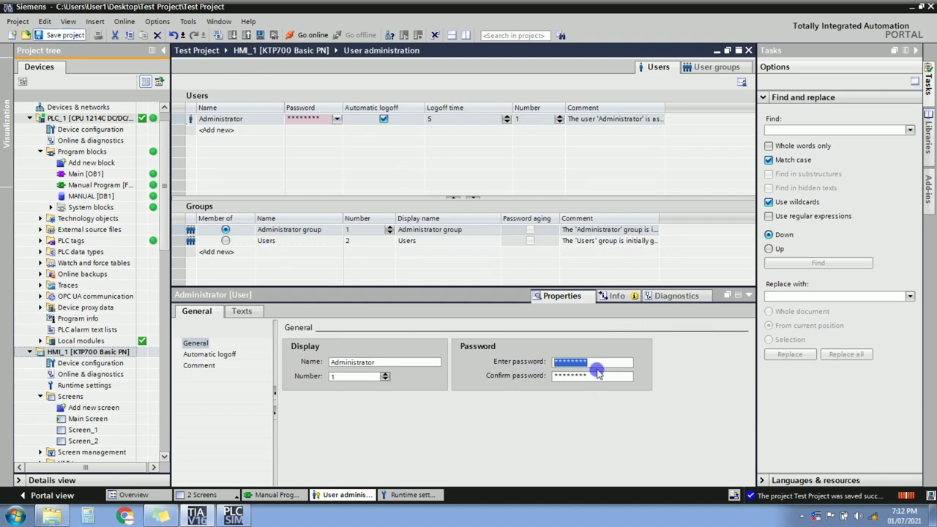
Enter and confirm a new eight-character Administrator password, then close the user administration editor.
{"action": "type", "text": "1234"}
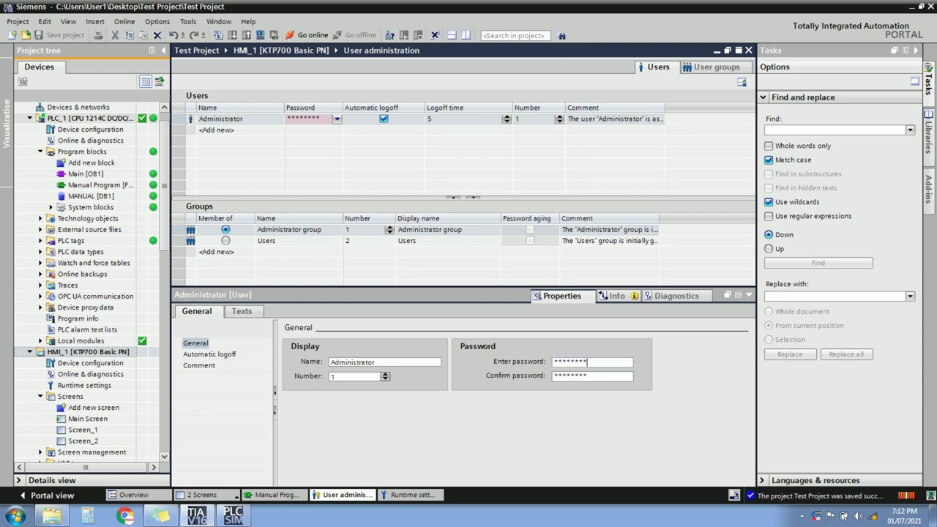
{"action": "type", "text": "5678"}
{"action": "left_click", "coordinate": [600, 377]}
{"action": "left_click_drag", "start_coordinate": [600, 377], "coordinate": [516, 366]}
{"action": "type", "text": "1234567"}
{"action": "left_click", "coordinate": [577, 362]}
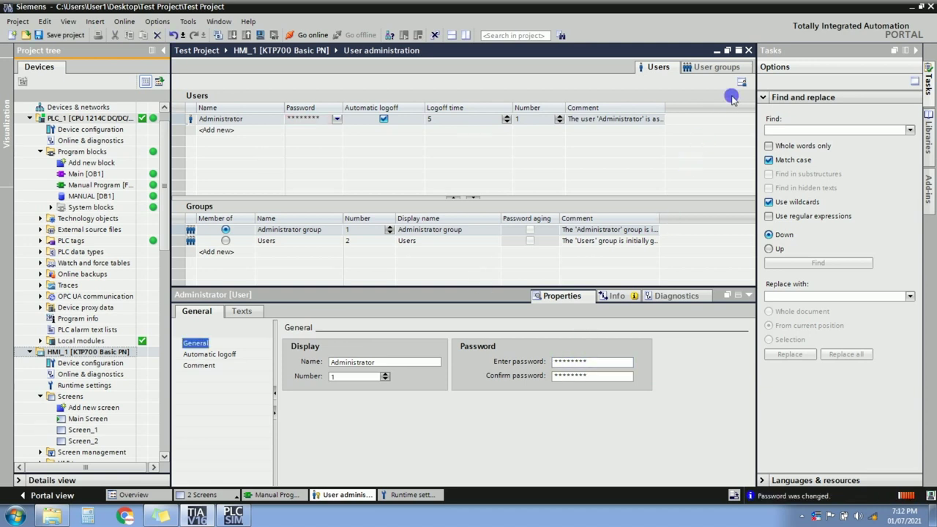
{"action": "left_click", "coordinate": [748, 53]}
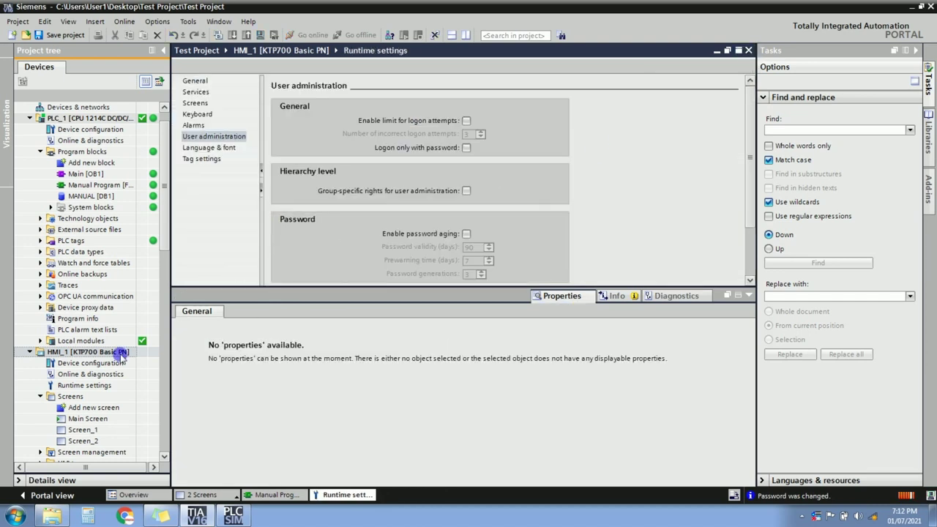
Compile HMI_1 twice until it finishes with 0 errors.
{"action": "left_click", "coordinate": [93, 354]}
{"action": "left_click", "coordinate": [128, 35]}
{"action": "left_click", "coordinate": [286, 190]}
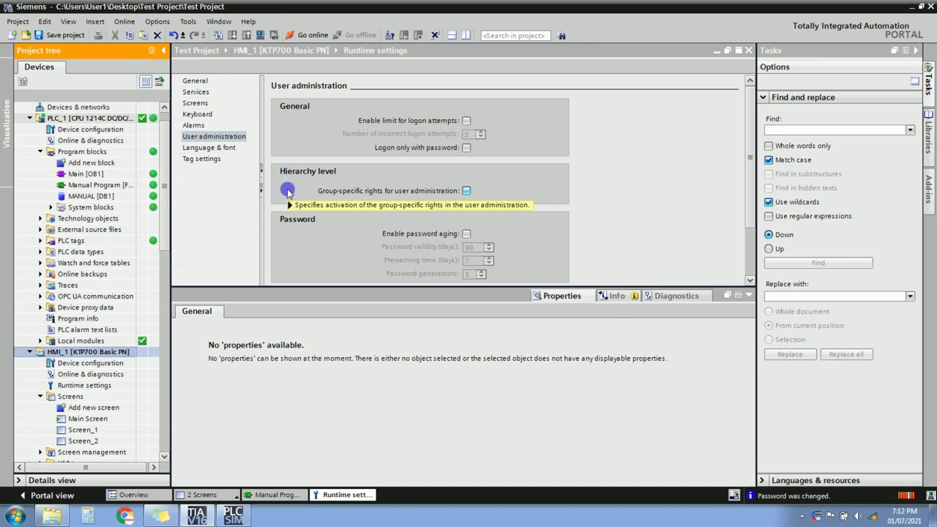
{"action": "mouse_move", "coordinate": [287, 190]}
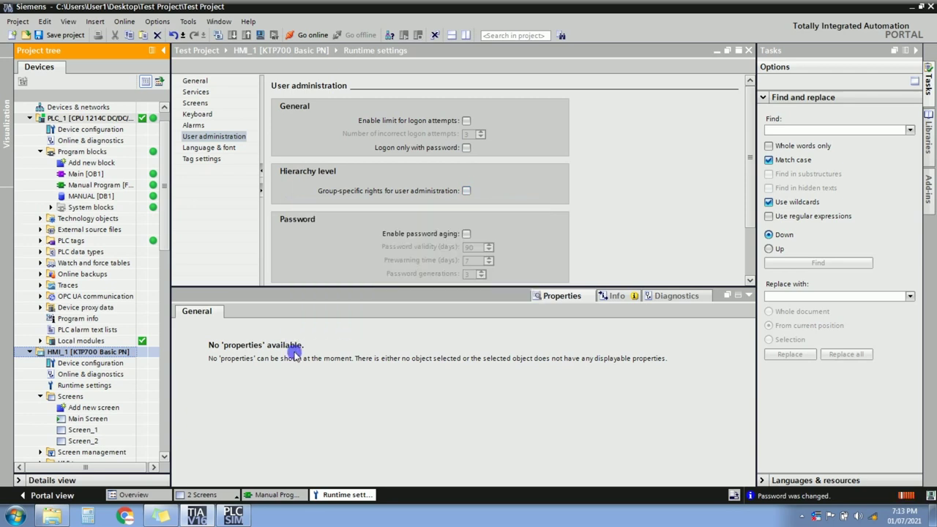
{"action": "left_click", "coordinate": [217, 35]}
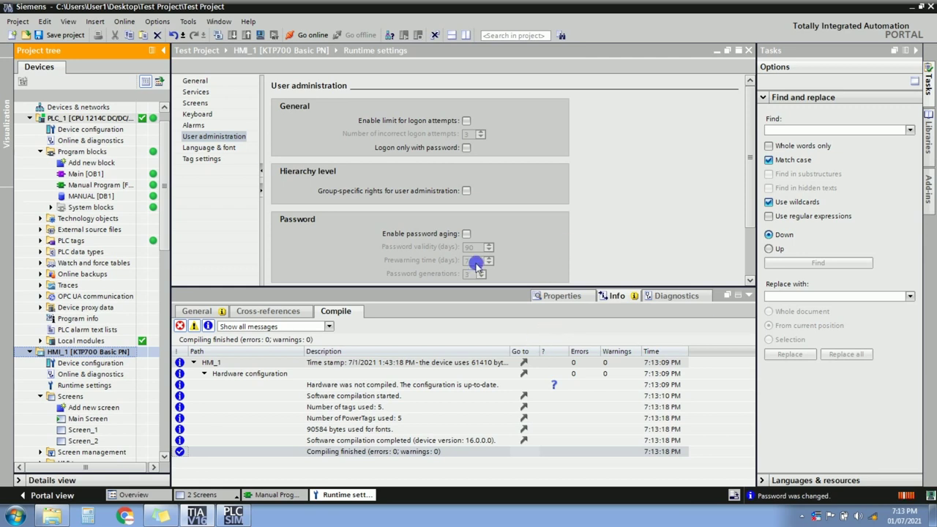
{"action": "left_click", "coordinate": [260, 36]}
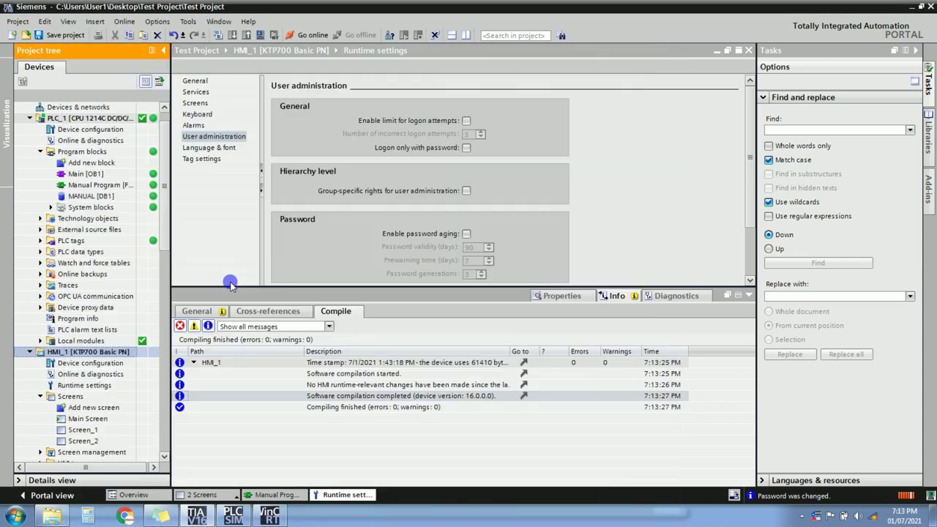
Start the runtime simulation, open the Manual Program block with side panels collapsed, and restore the portal window.
{"action": "left_click", "coordinate": [270, 516]}
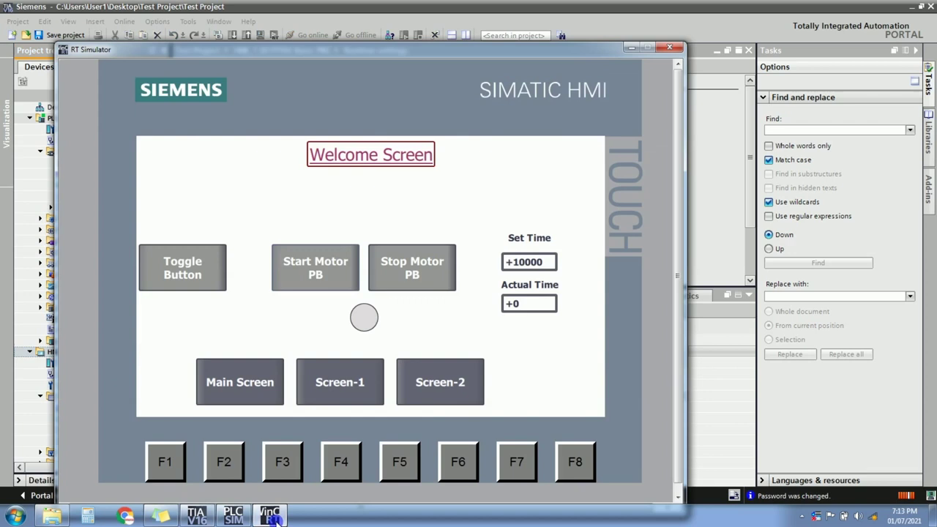
{"action": "left_click", "coordinate": [274, 516]}
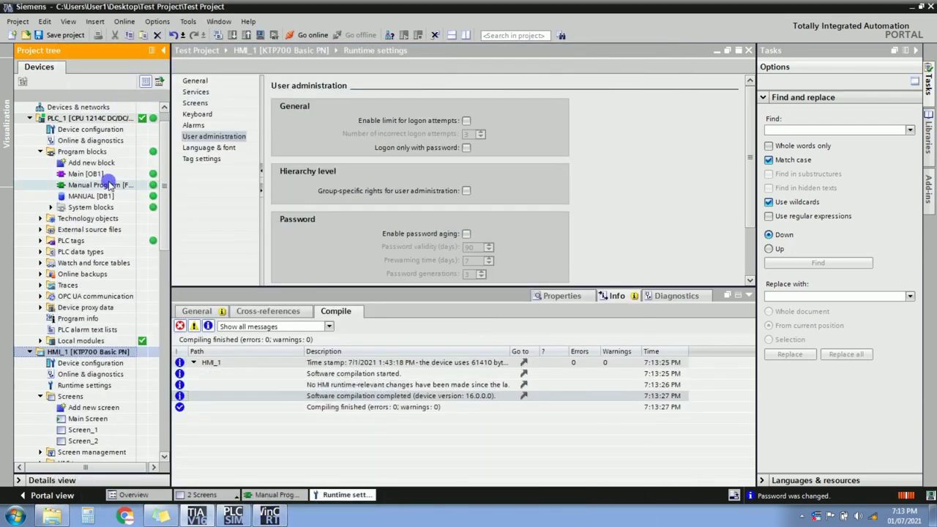
{"action": "double_click", "coordinate": [108, 184]}
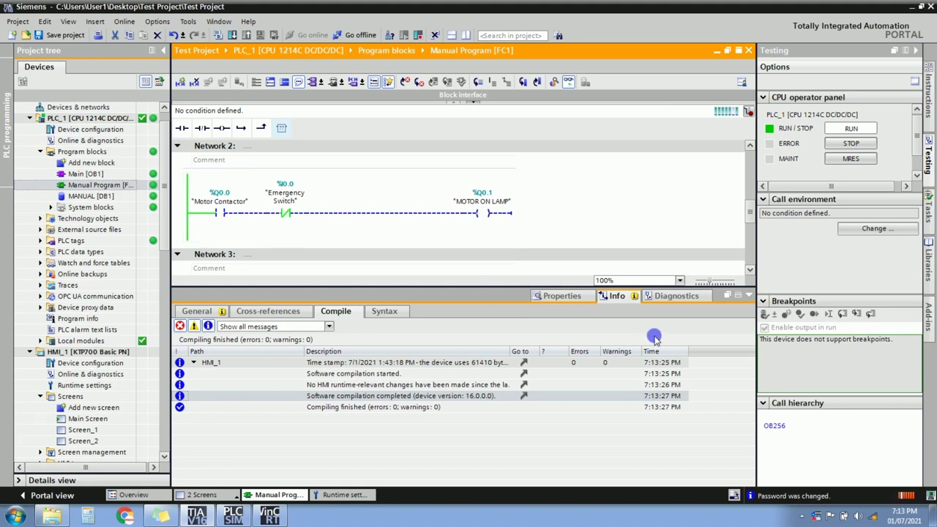
{"action": "left_click", "coordinate": [748, 296]}
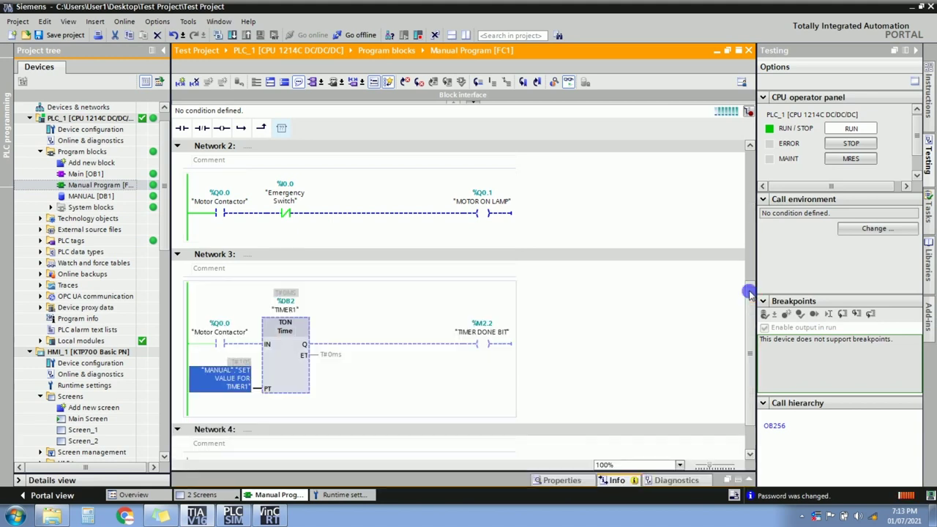
{"action": "left_click", "coordinate": [915, 50]}
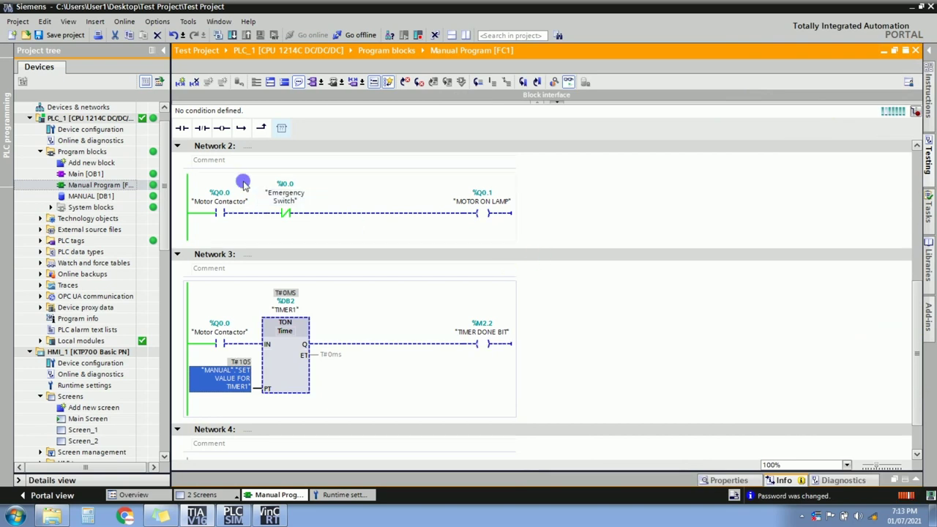
{"action": "left_click", "coordinate": [160, 50]}
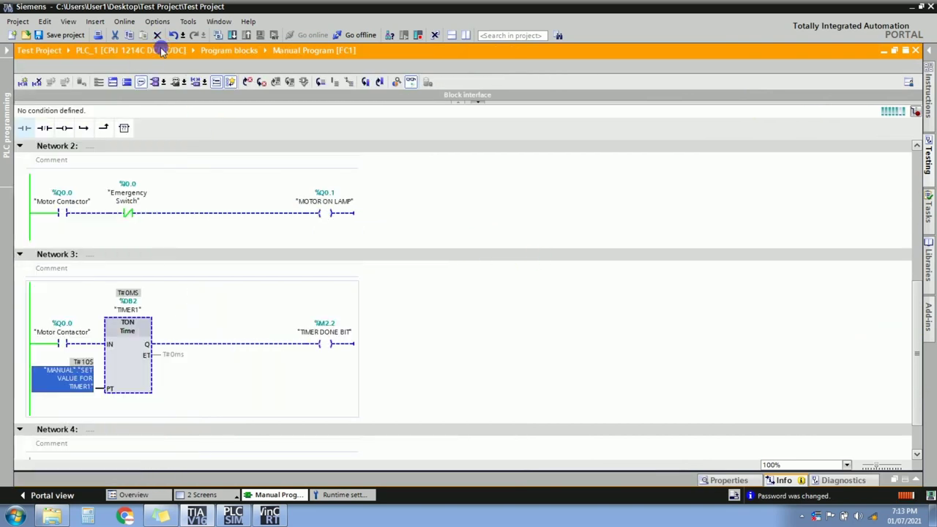
{"action": "left_click", "coordinate": [921, 6]}
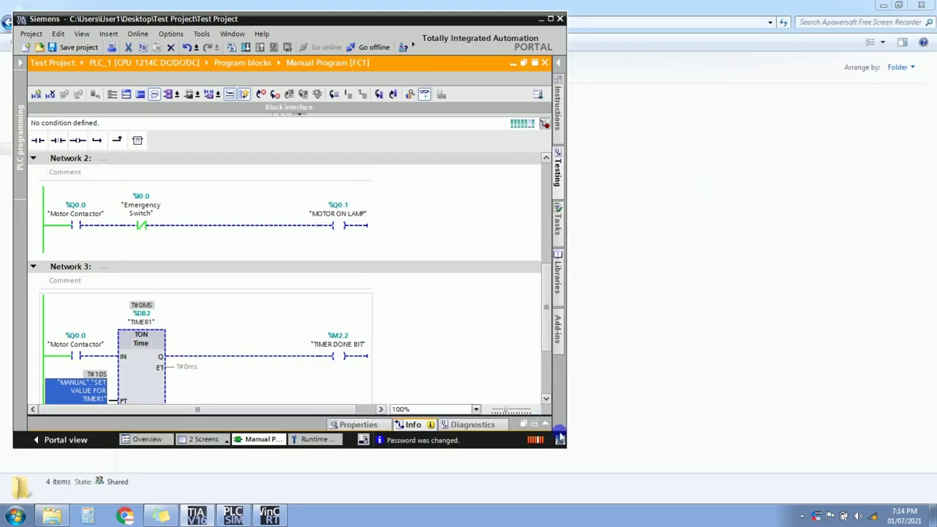
{"action": "left_click_drag", "start_coordinate": [551, 317], "coordinate": [542, 364]}
Move and resize the HMI simulator and portal windows so they sit side by side.
{"action": "left_click", "coordinate": [277, 503]}
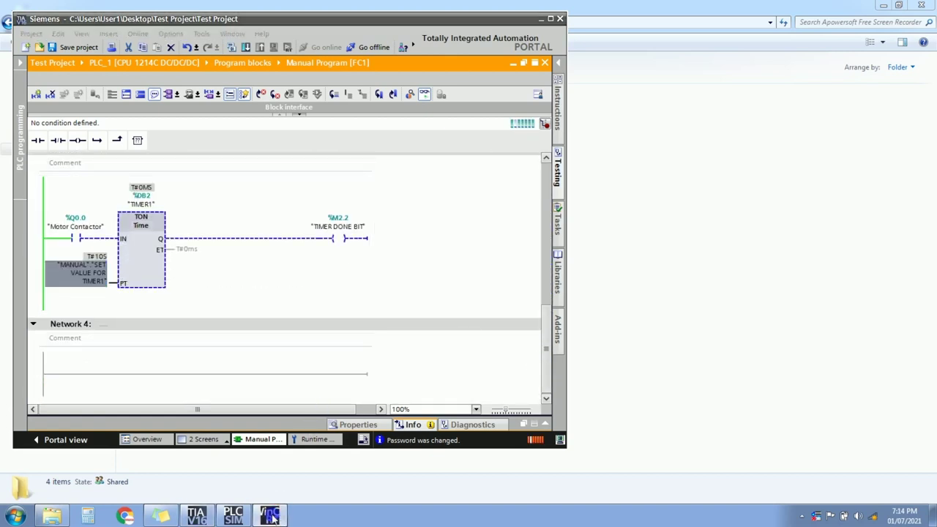
{"action": "left_click_drag", "start_coordinate": [436, 54], "coordinate": [613, 22]}
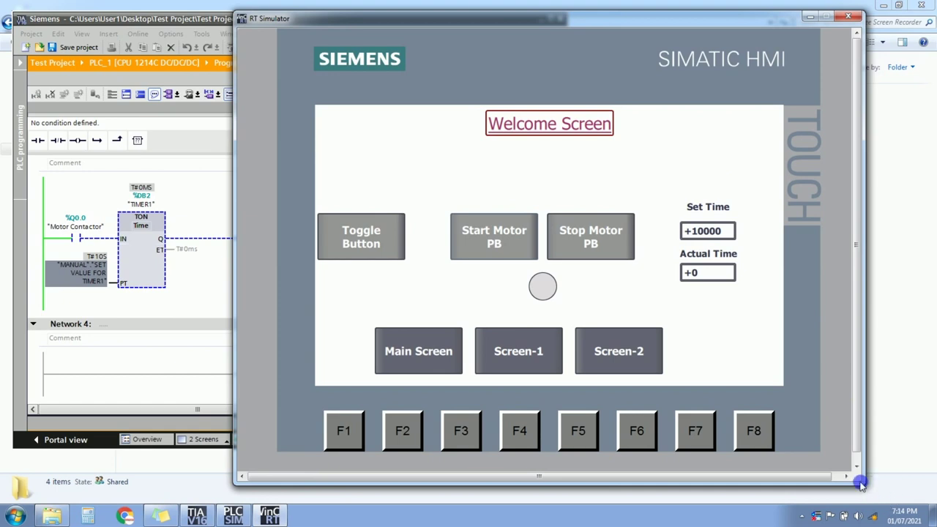
{"action": "left_click_drag", "start_coordinate": [866, 476], "coordinate": [807, 477]}
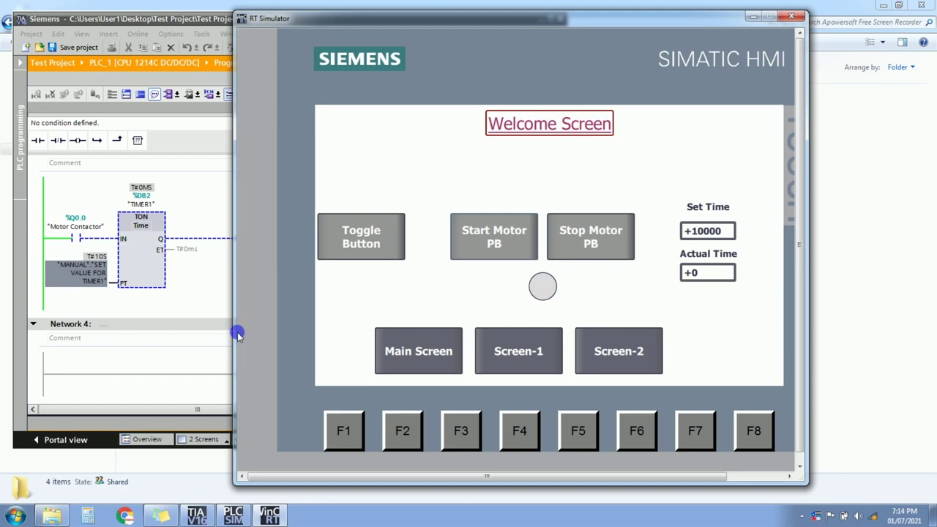
{"action": "mouse_move", "coordinate": [243, 334]}
{"action": "left_mouse_down"}
{"action": "mouse_move", "coordinate": [293, 341]}
{"action": "mouse_move", "coordinate": [236, 346]}
{"action": "left_mouse_up"}
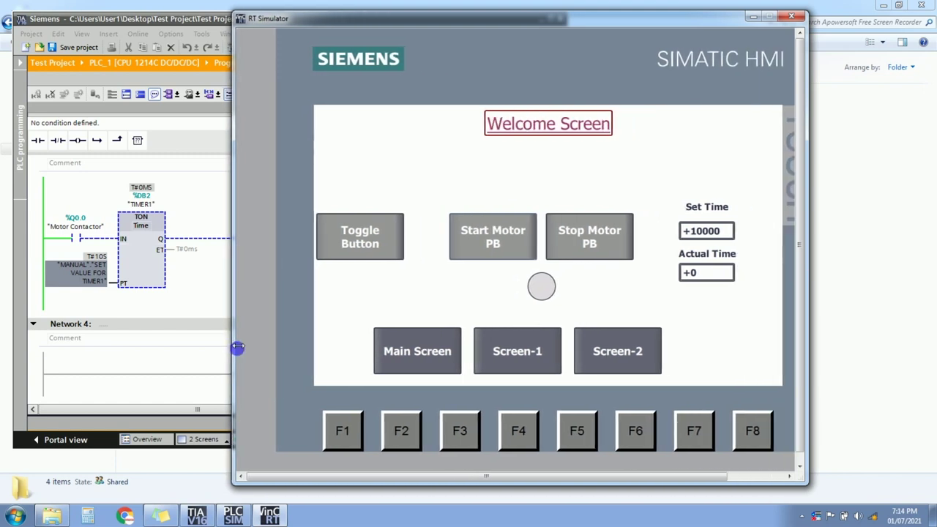
{"action": "left_click_drag", "start_coordinate": [492, 14], "coordinate": [493, 52]}
{"action": "left_click_drag", "start_coordinate": [668, 63], "coordinate": [730, 66]}
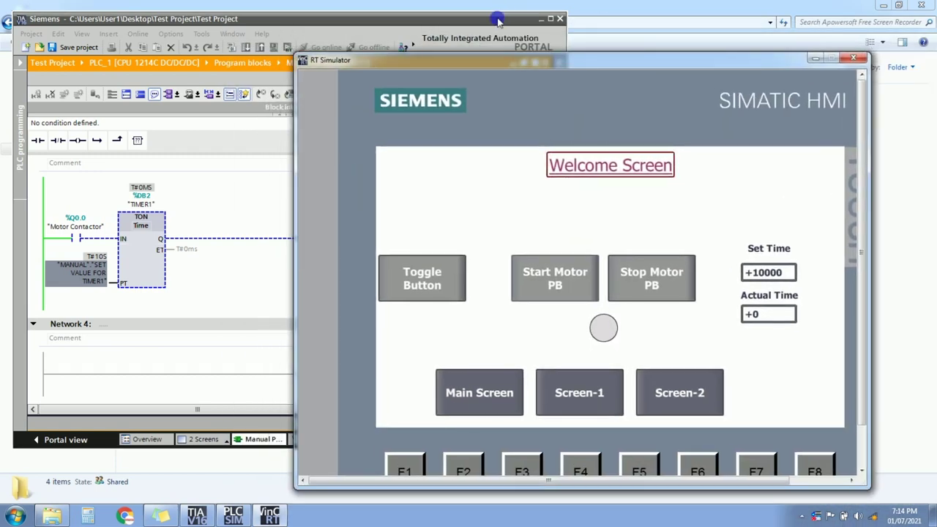
{"action": "left_click", "coordinate": [500, 18]}
{"action": "left_click_drag", "start_coordinate": [571, 415], "coordinate": [478, 415]}
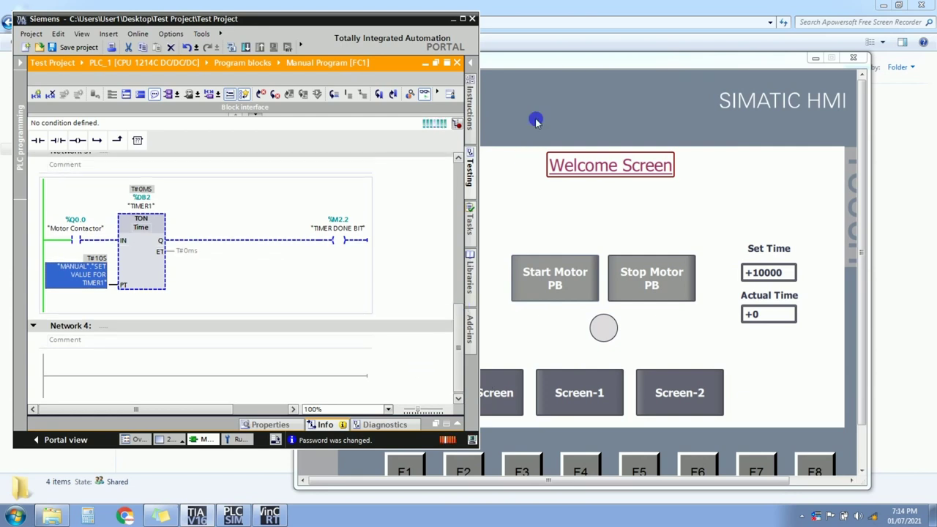
{"action": "left_click_drag", "start_coordinate": [563, 65], "coordinate": [601, 65]}
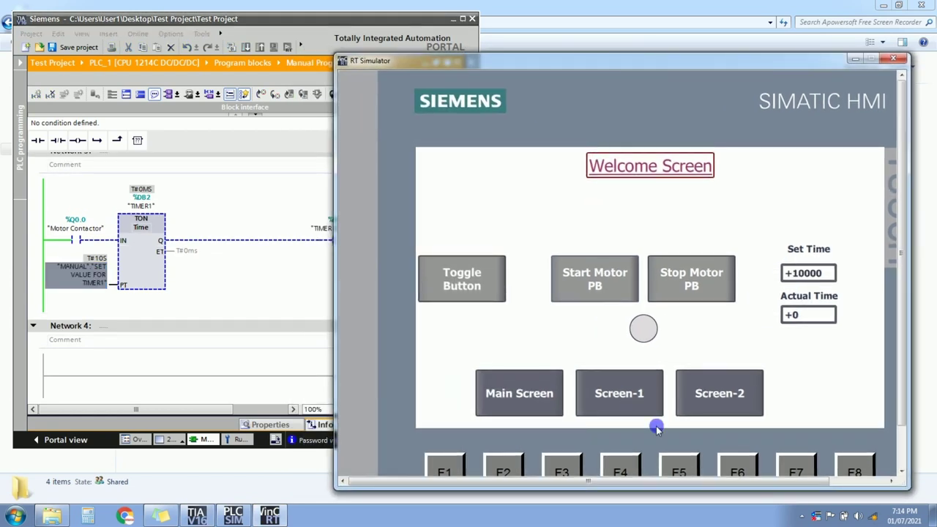
{"action": "left_click_drag", "start_coordinate": [703, 480], "coordinate": [756, 482]}
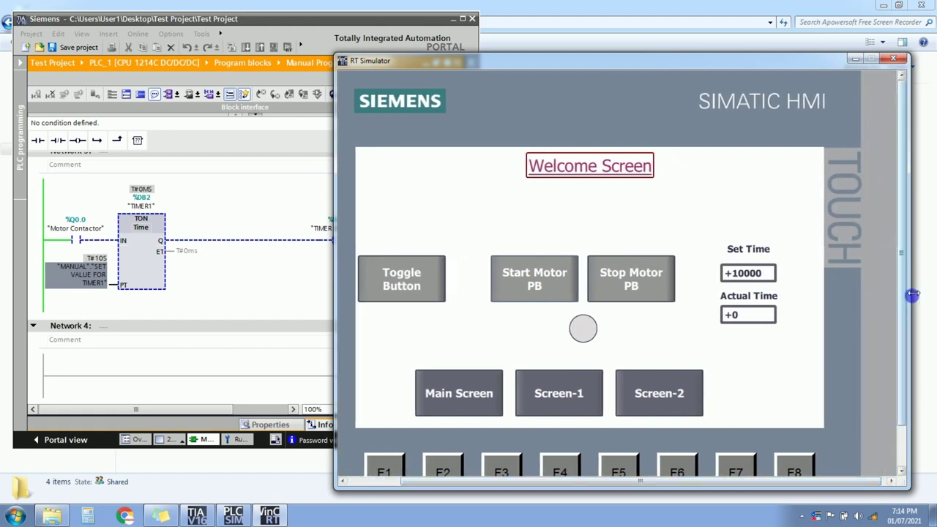
{"action": "left_click_drag", "start_coordinate": [896, 294], "coordinate": [811, 314]}
{"action": "left_click_drag", "start_coordinate": [618, 62], "coordinate": [754, 19]}
Set the HMI Set Time to 20000 and check the TIMER1 preset in the ladder.
{"action": "left_click_drag", "start_coordinate": [458, 349], "coordinate": [455, 229]}
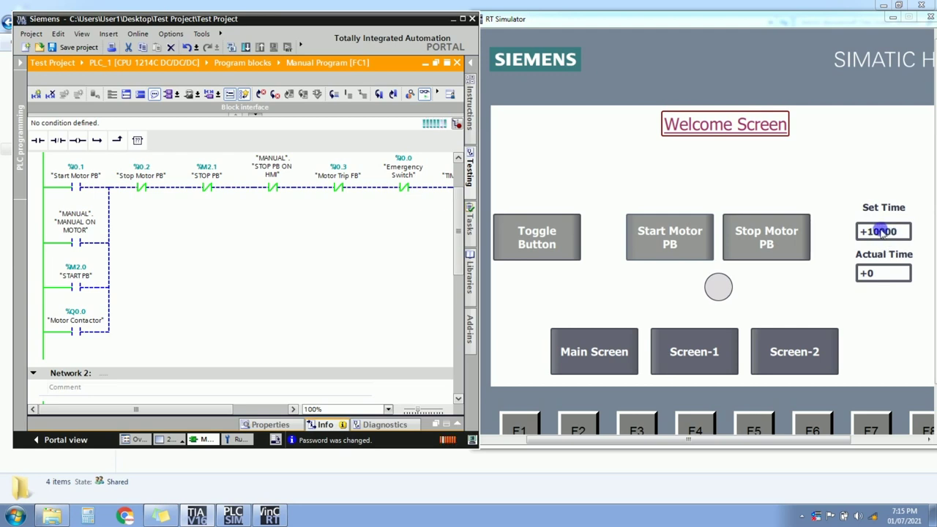
{"action": "left_click", "coordinate": [459, 235]}
{"action": "left_click_drag", "start_coordinate": [458, 235], "coordinate": [458, 341]}
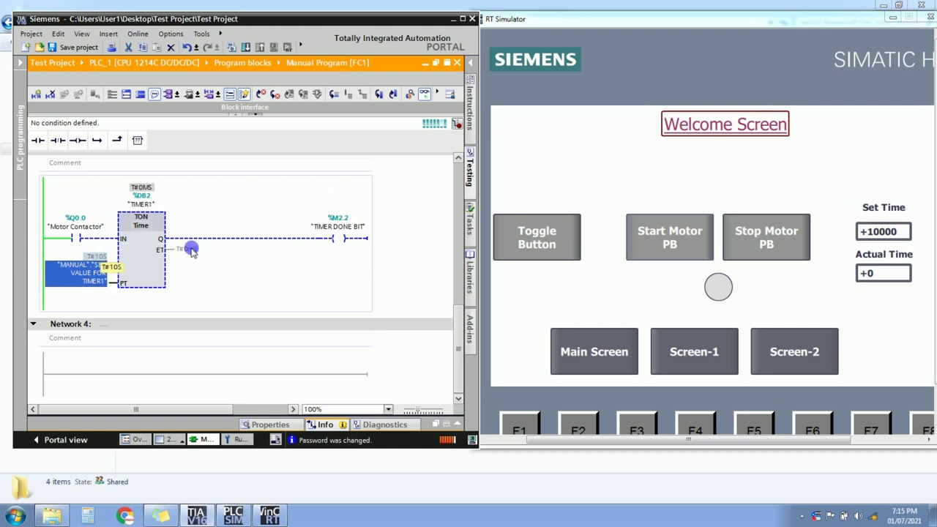
{"action": "left_click", "coordinate": [872, 231]}
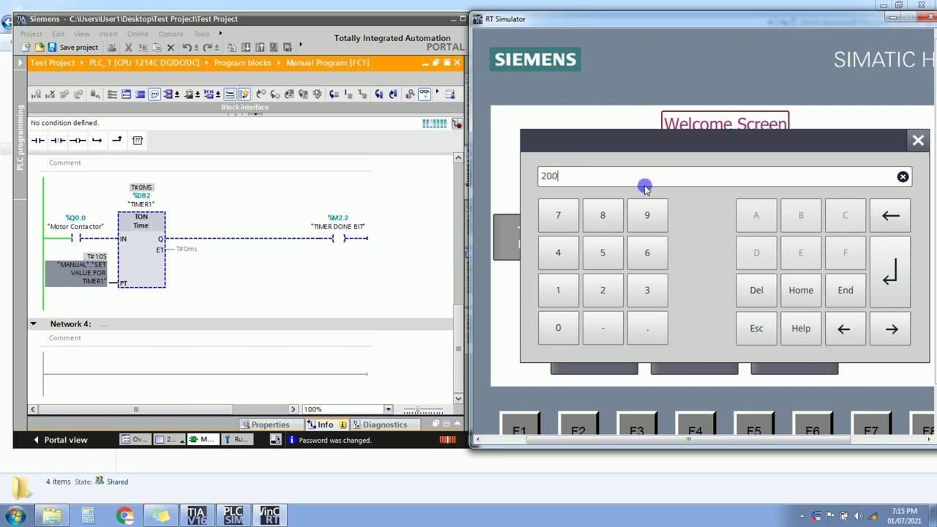
{"action": "left_click", "coordinate": [889, 293]}
{"action": "left_click", "coordinate": [162, 207]}
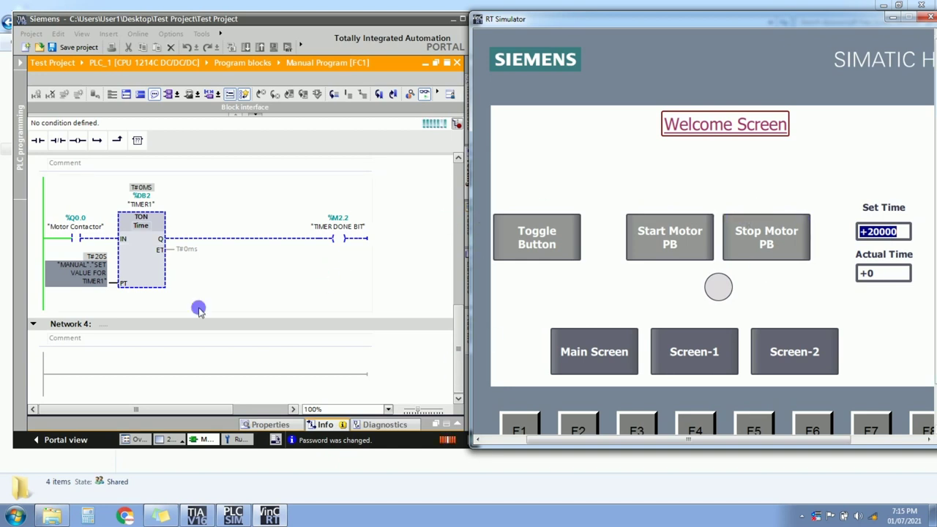
Start the motor from the HMI and watch the timer switch it off after 20 seconds.
{"action": "left_click_drag", "start_coordinate": [458, 334], "coordinate": [456, 210]}
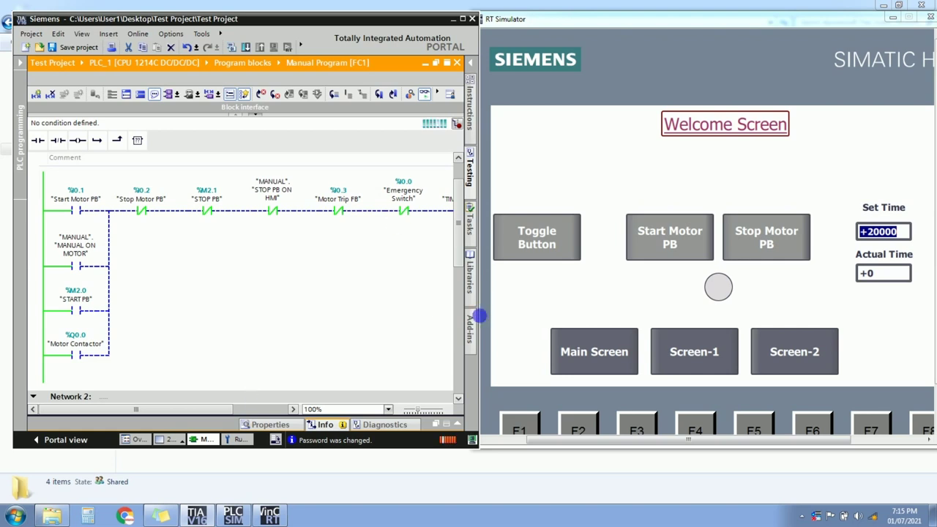
{"action": "left_click_drag", "start_coordinate": [484, 318], "coordinate": [597, 312]}
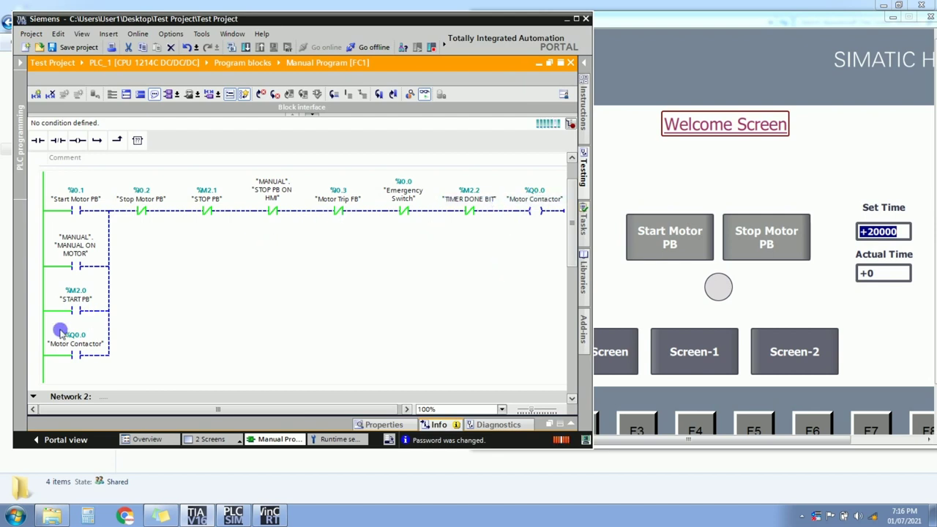
{"action": "left_click", "coordinate": [673, 245]}
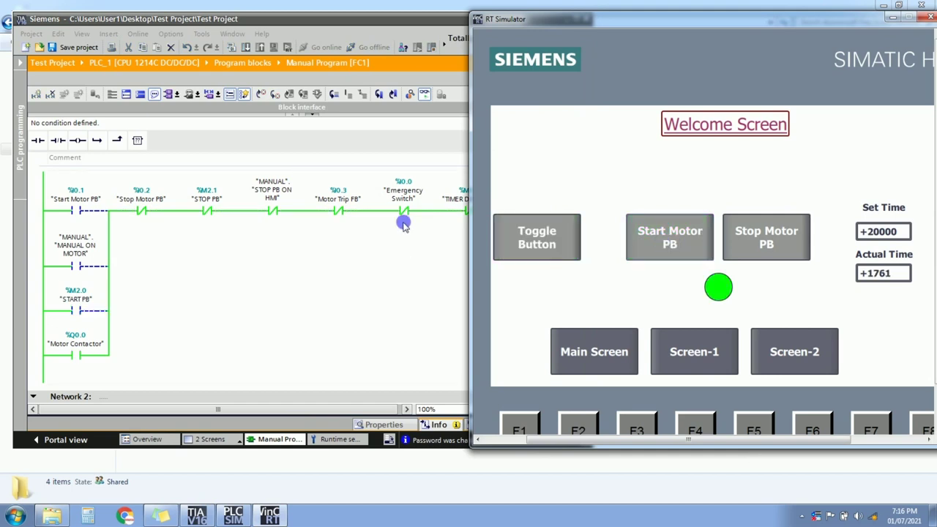
{"action": "left_click", "coordinate": [414, 16]}
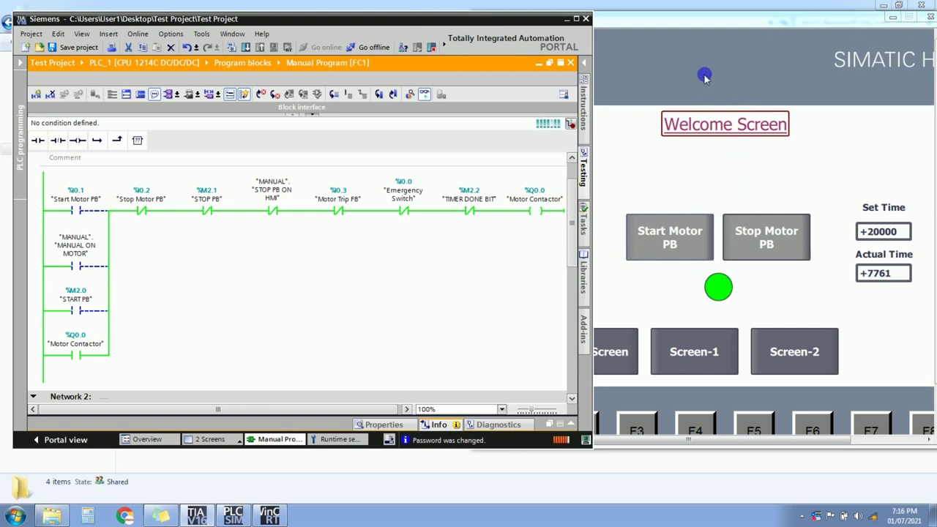
{"action": "left_click", "coordinate": [706, 27]}
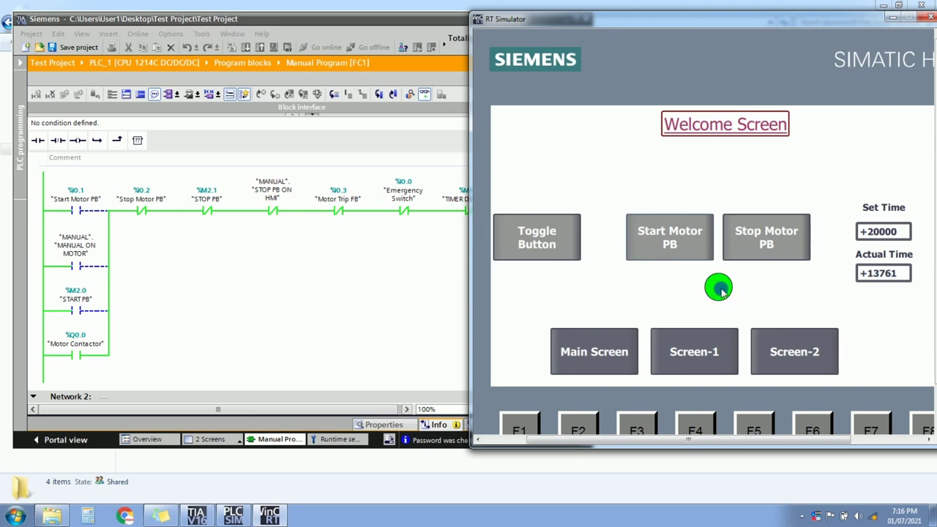
{"action": "left_click", "coordinate": [445, 18]}
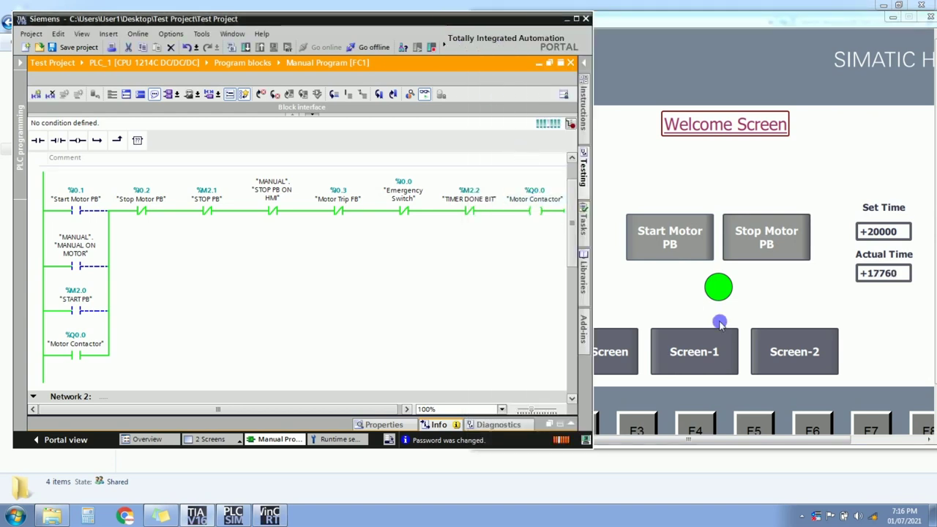
{"action": "left_click", "coordinate": [537, 201]}
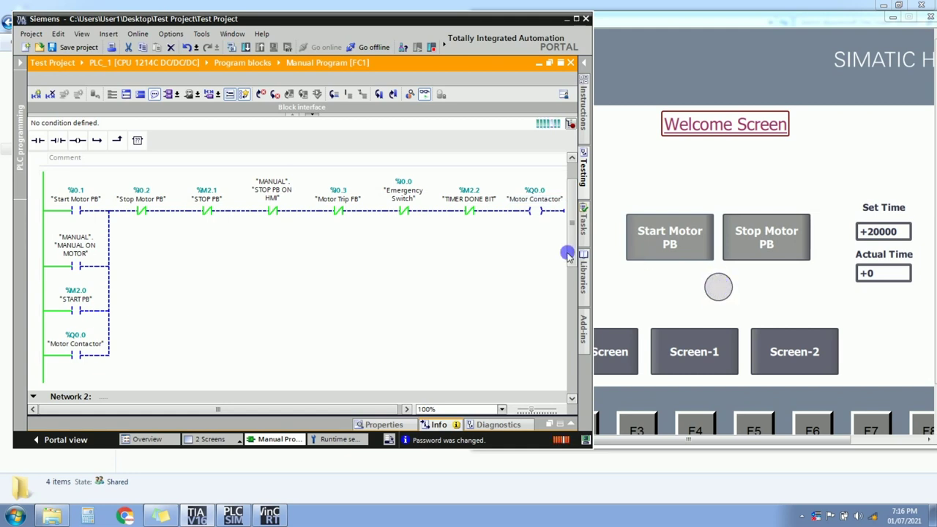
Change the HMI Set Time to 60000.
{"action": "left_click", "coordinate": [872, 233]}
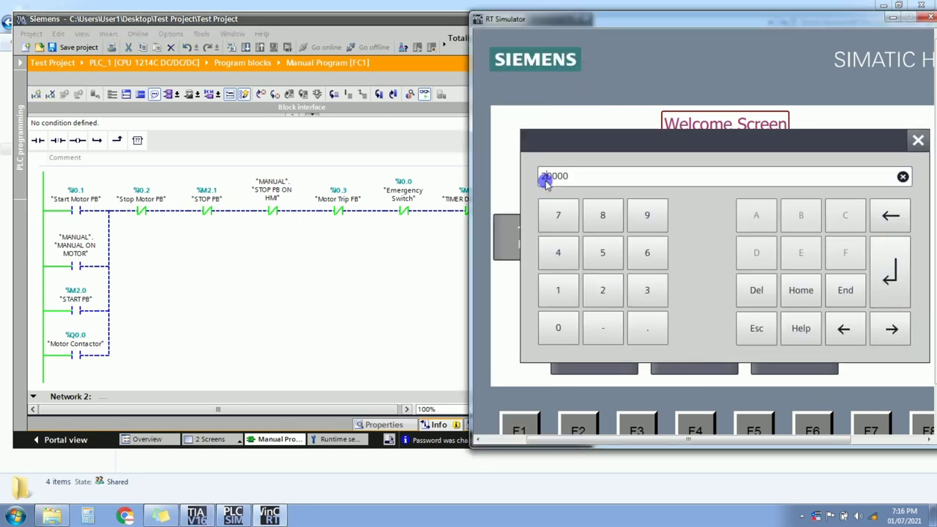
{"action": "type", "text": "6"}
{"action": "left_click", "coordinate": [894, 283]}
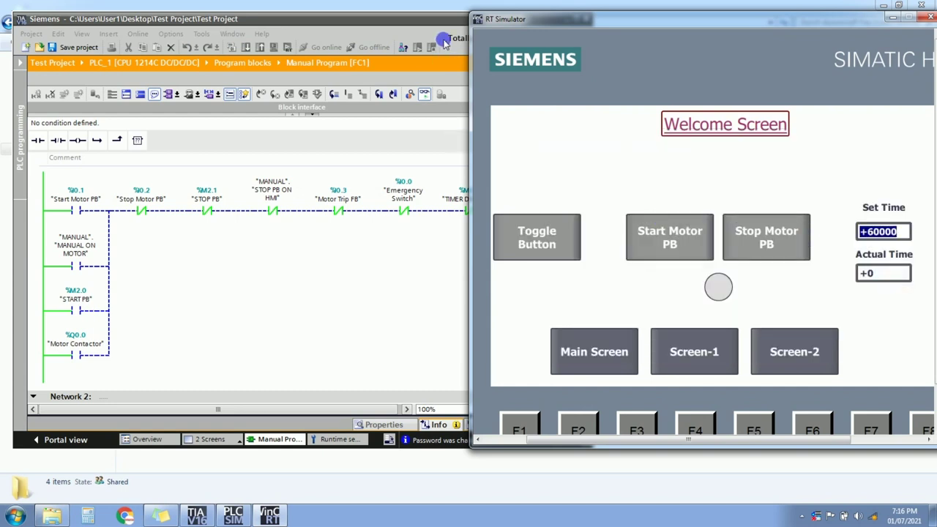
{"action": "left_click", "coordinate": [452, 16]}
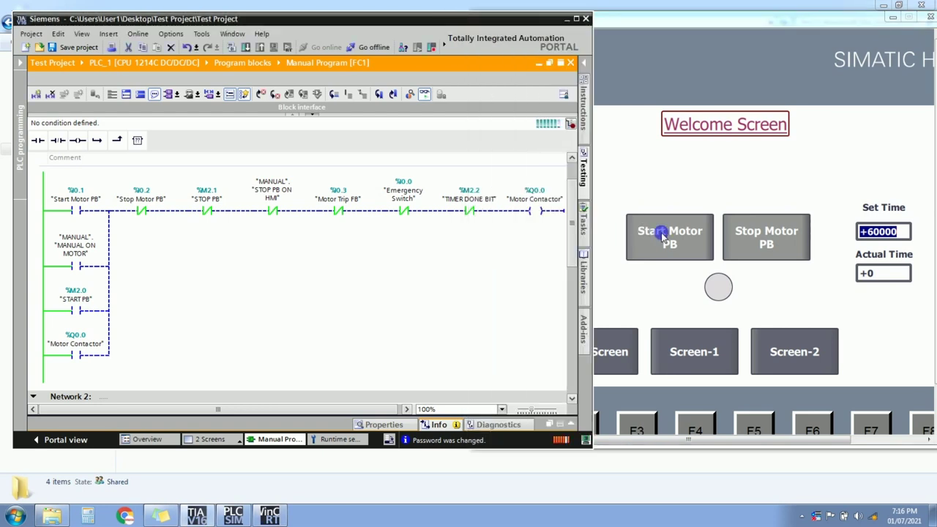
{"action": "left_click", "coordinate": [675, 21]}
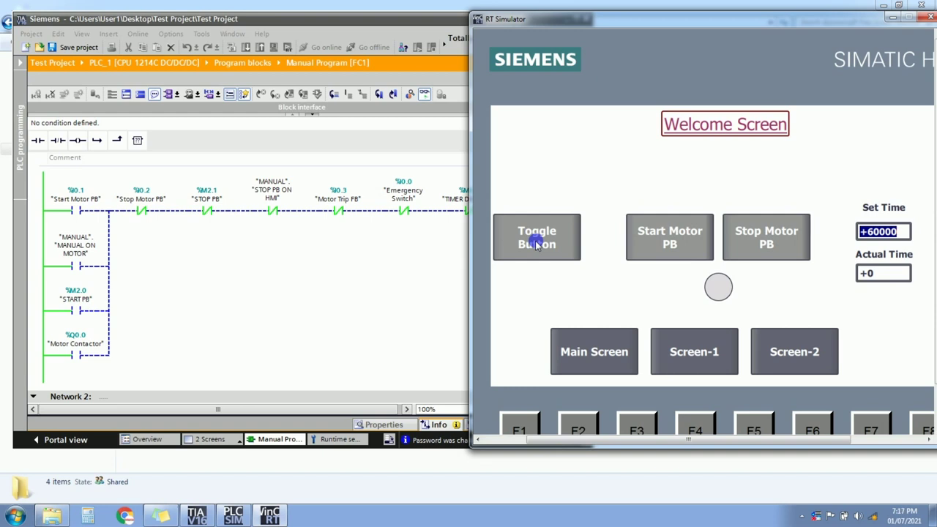
Start the motor from the HMI, then stop it with Stop Motor PB while watching the ladder.
{"action": "left_click", "coordinate": [537, 244]}
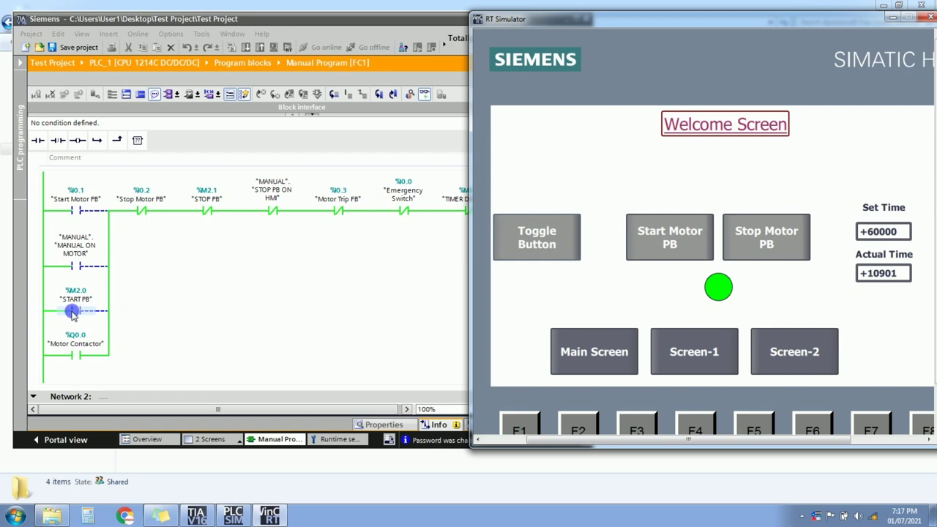
{"action": "left_click", "coordinate": [333, 22]}
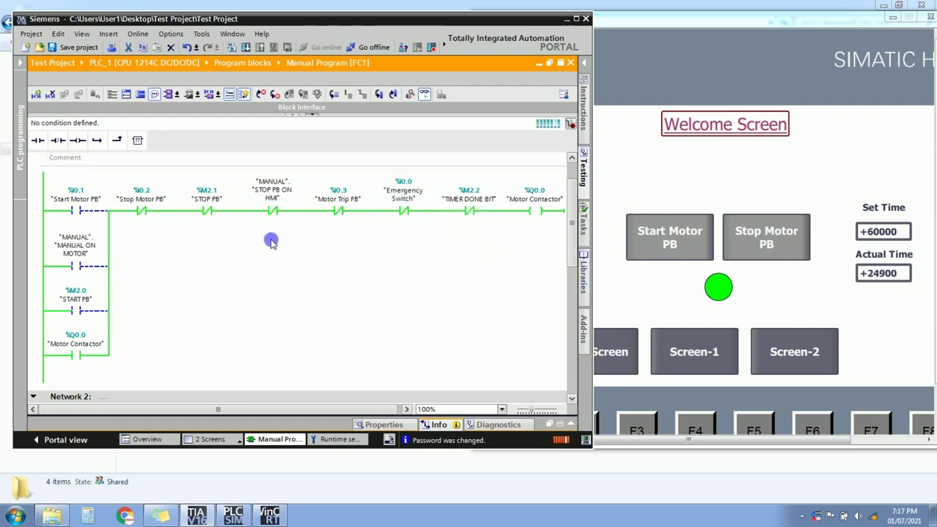
{"action": "left_click", "coordinate": [763, 249]}
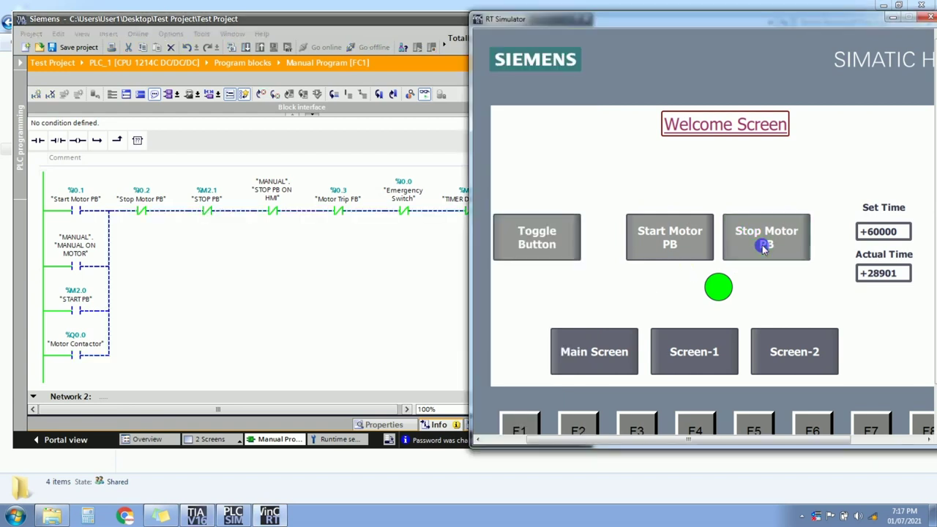
{"action": "left_click", "coordinate": [210, 211]}
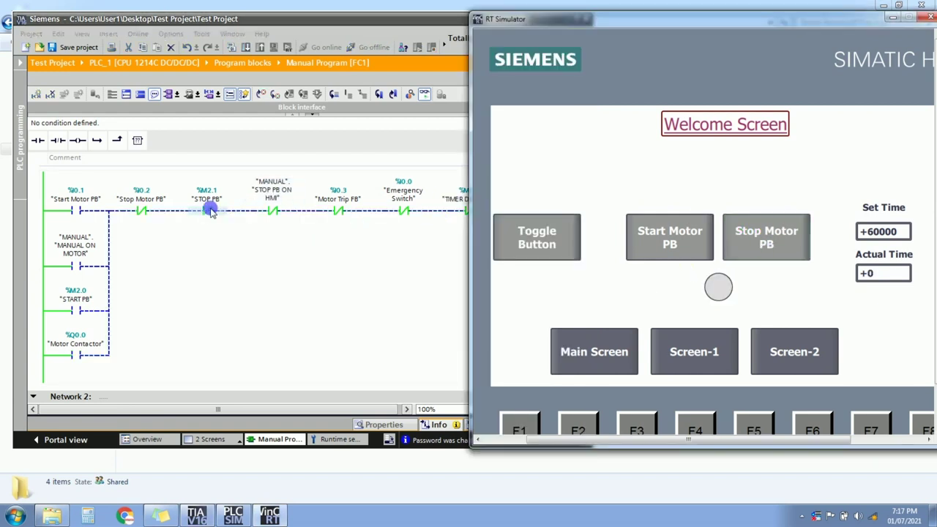
{"action": "left_click", "coordinate": [778, 233]}
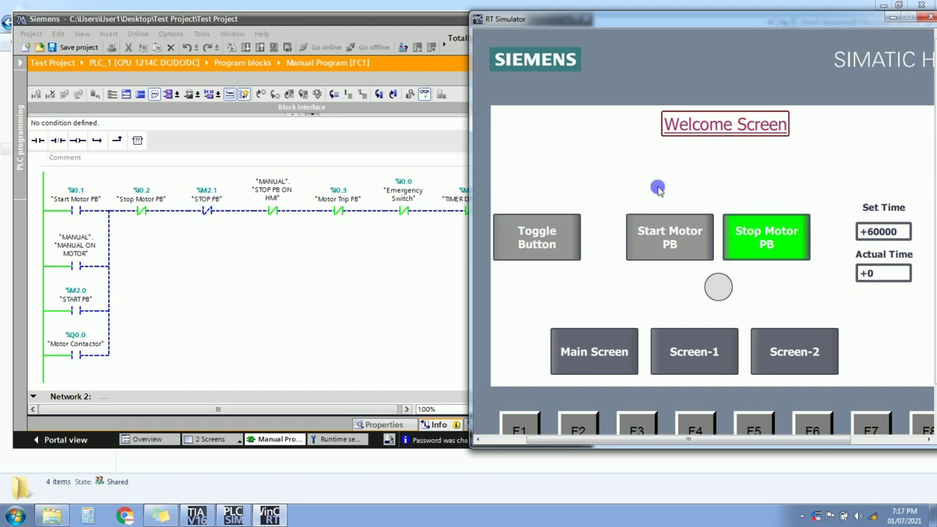
{"action": "left_click", "coordinate": [766, 247]}
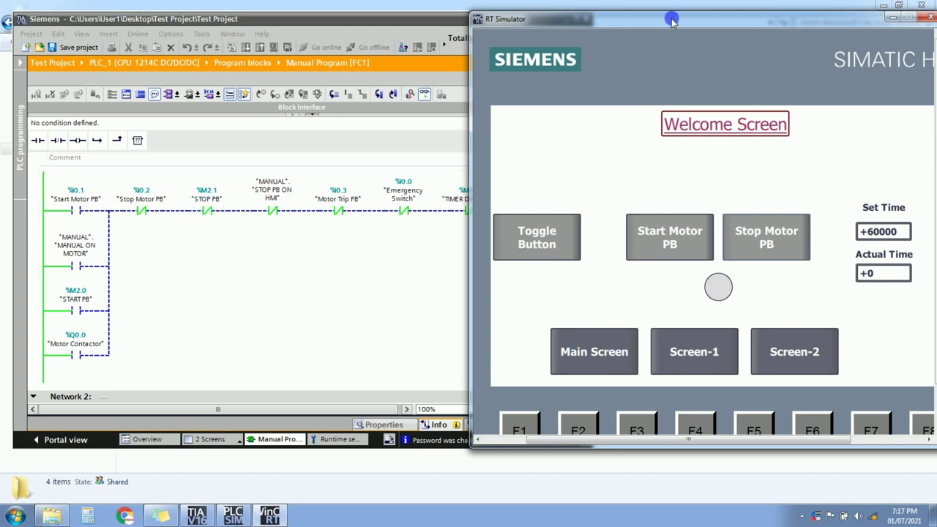
Switch the simulator to Screen-1, close the simulator, and maximize the TIA Portal window.
{"action": "left_click_drag", "start_coordinate": [671, 20], "coordinate": [462, 63]}
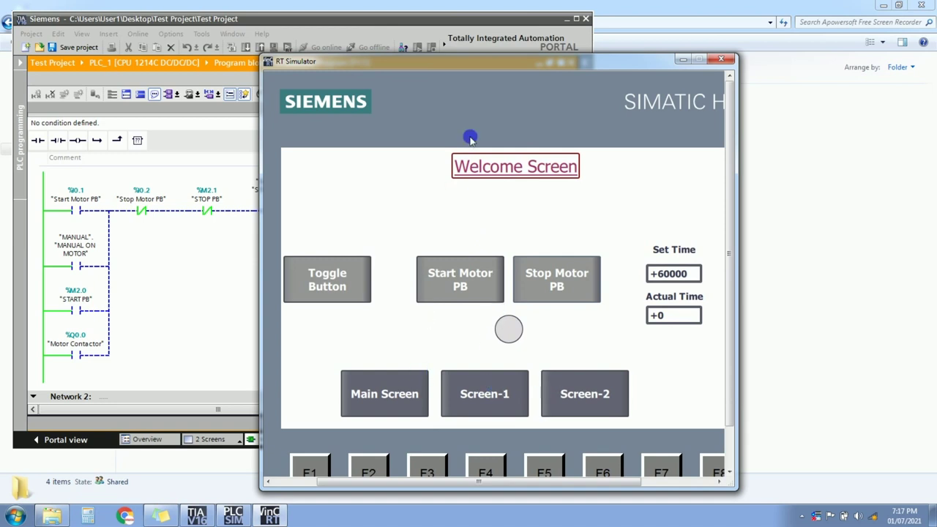
{"action": "left_click", "coordinate": [469, 398]}
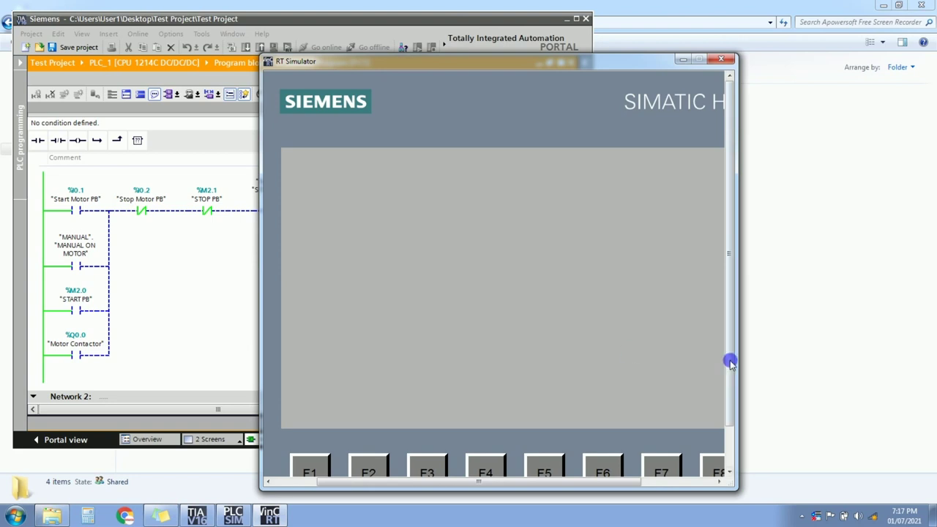
{"action": "left_click_drag", "start_coordinate": [742, 354], "coordinate": [849, 357]}
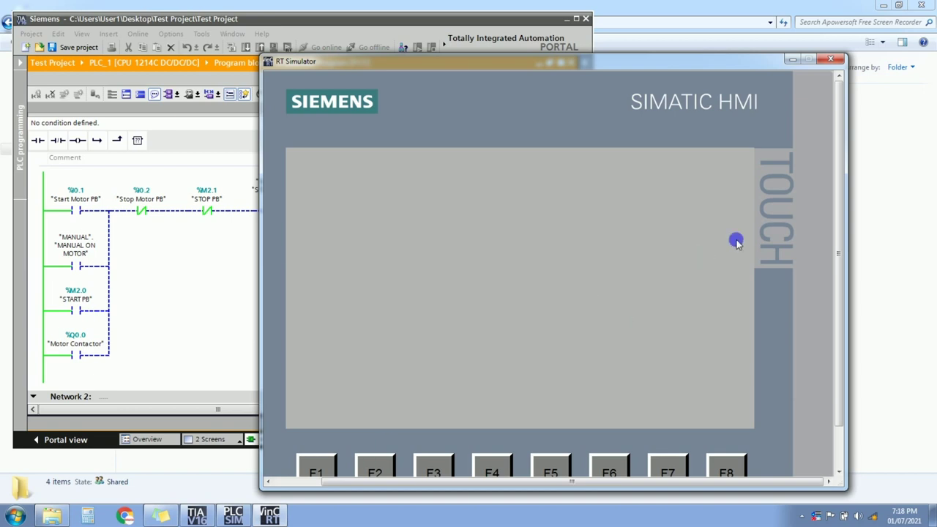
{"action": "left_click", "coordinate": [829, 61]}
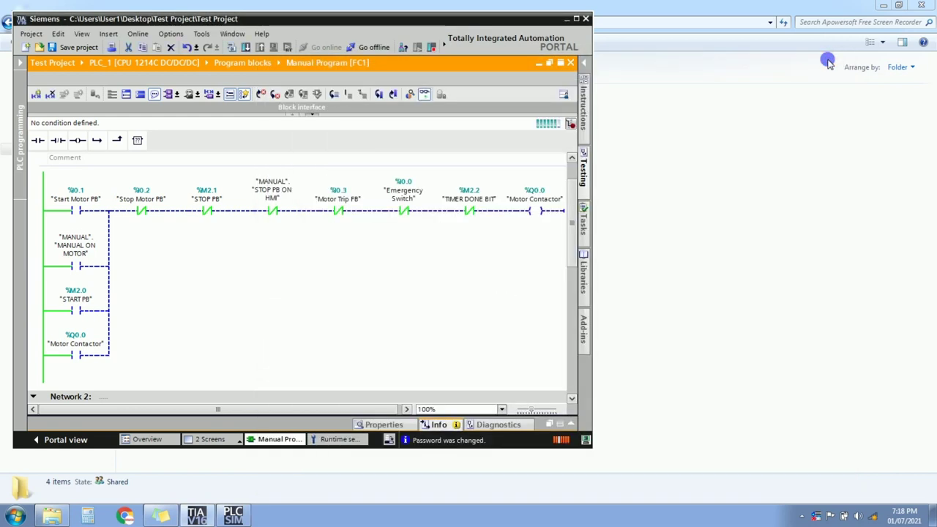
{"action": "left_click", "coordinate": [576, 19]}
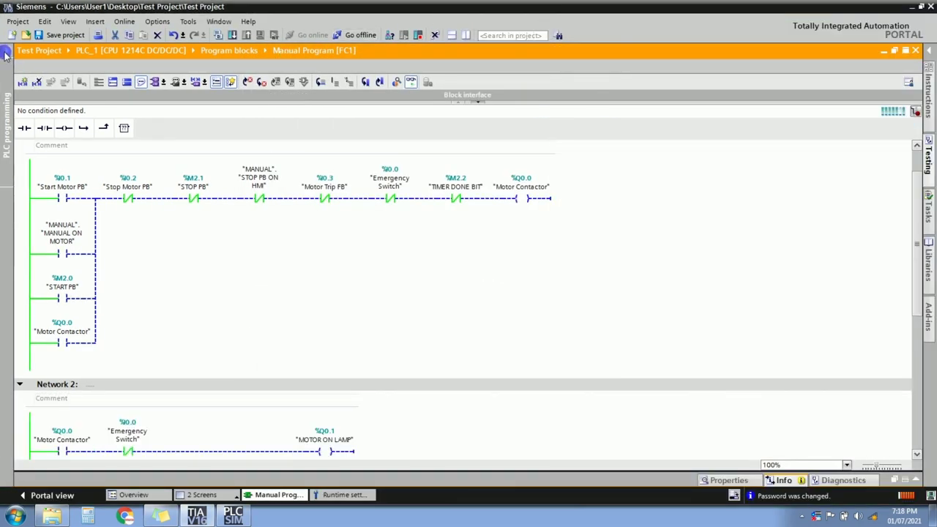
Go offline from the PLC and save the project.
{"action": "left_click", "coordinate": [6, 56]}
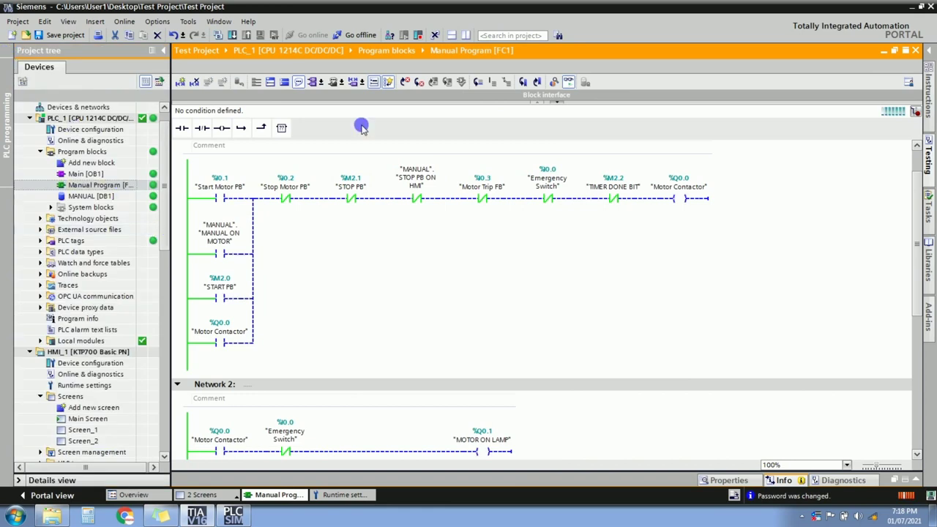
{"action": "left_click", "coordinate": [568, 83]}
{"action": "left_click", "coordinate": [492, 282]}
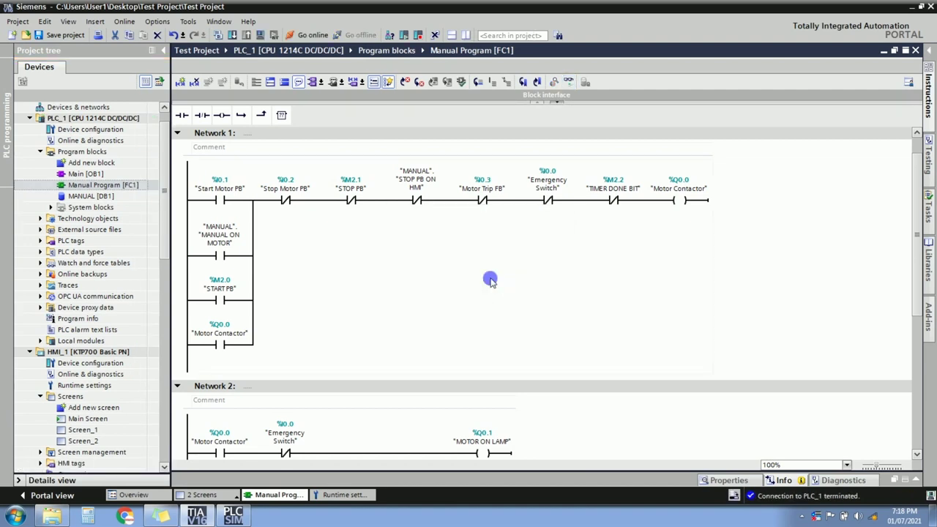
{"action": "key", "text": "ctrl+s"}
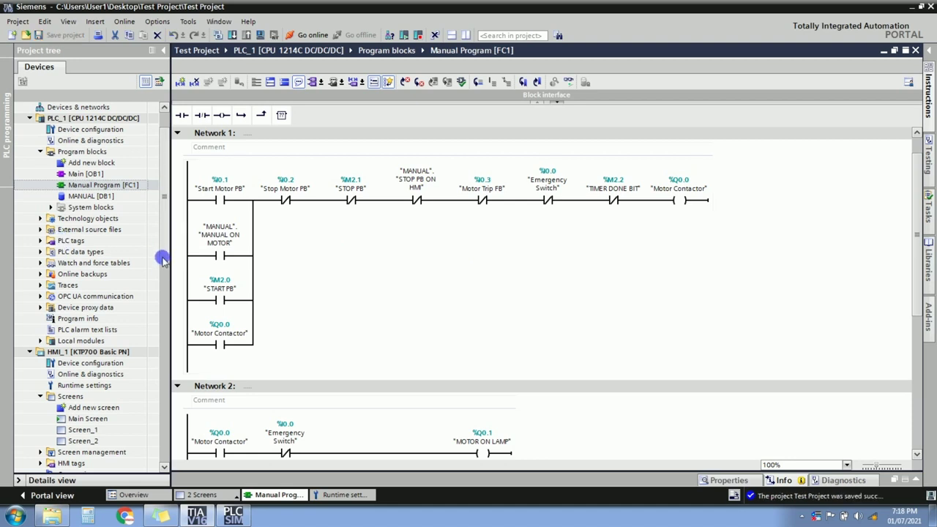
{"action": "scroll", "coordinate": [163, 260], "scroll_direction": "down", "scroll_amount": 4}
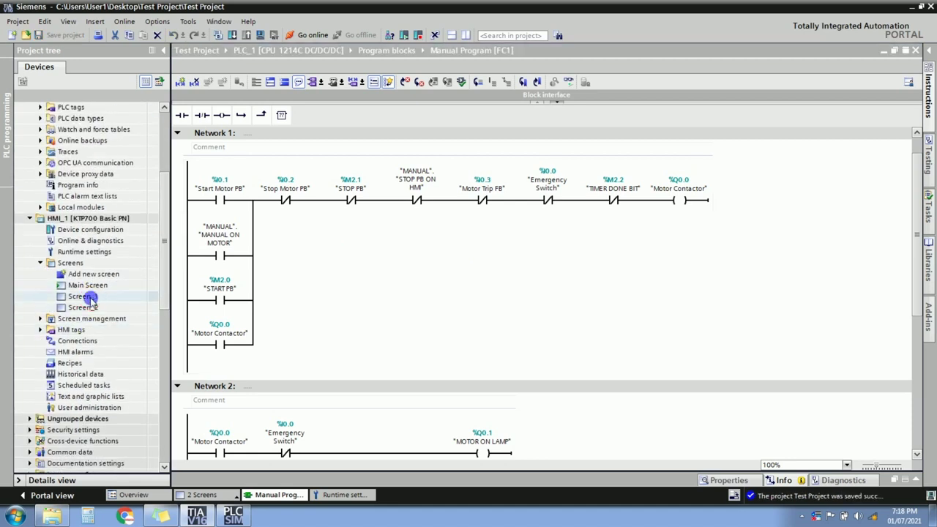
Copy the three navigation buttons from Main Screen and paste them onto Screen_1.
{"action": "double_click", "coordinate": [87, 296]}
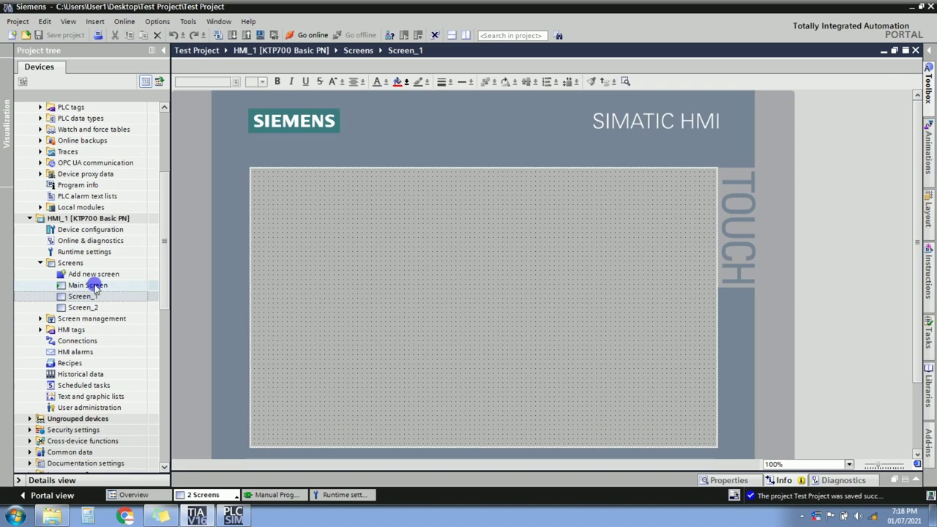
{"action": "double_click", "coordinate": [86, 284]}
{"action": "left_click_drag", "start_coordinate": [284, 358], "coordinate": [669, 452]}
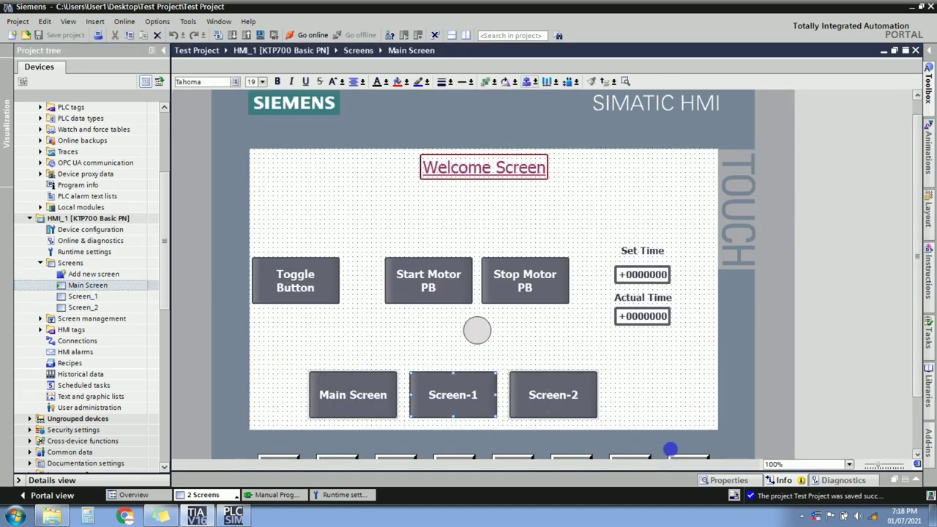
{"action": "left_click", "coordinate": [96, 297]}
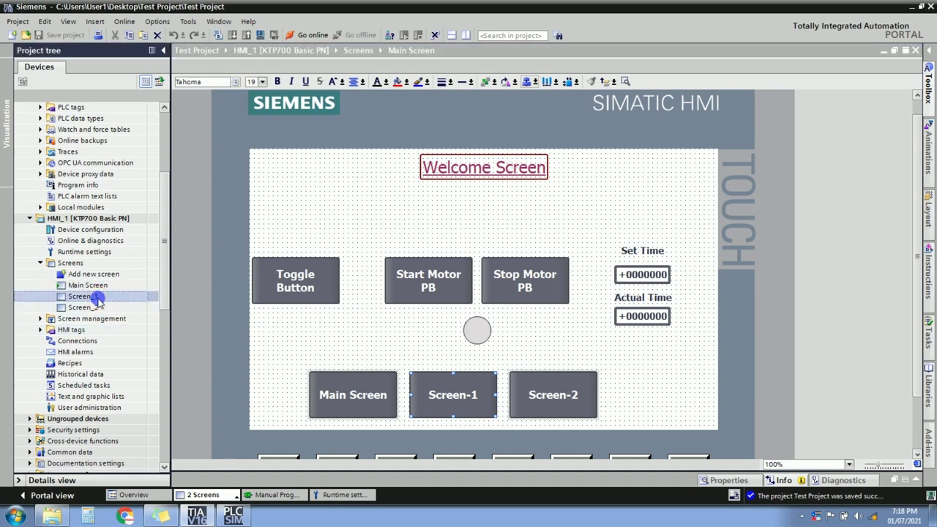
{"action": "double_click", "coordinate": [95, 296]}
{"action": "left_click", "coordinate": [307, 366]}
{"action": "key", "text": "ctrl+v"}
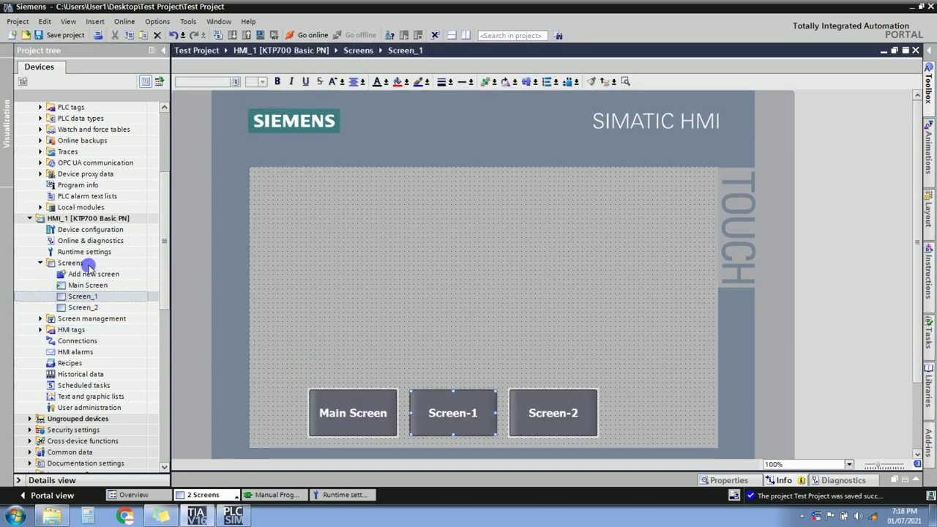
Paste the same three navigation buttons onto Screen_2.
{"action": "left_click", "coordinate": [85, 307]}
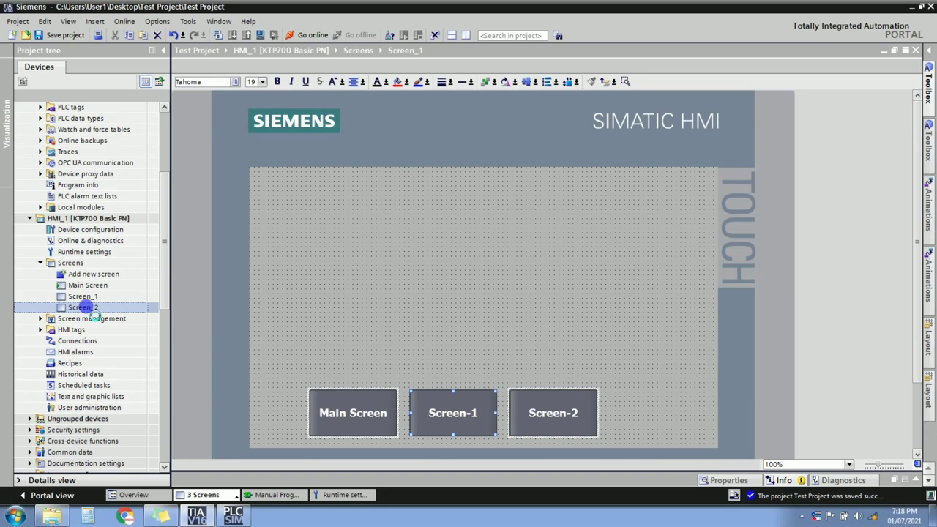
{"action": "double_click", "coordinate": [85, 307]}
{"action": "left_click", "coordinate": [319, 376]}
{"action": "key", "text": "ctrl+v"}
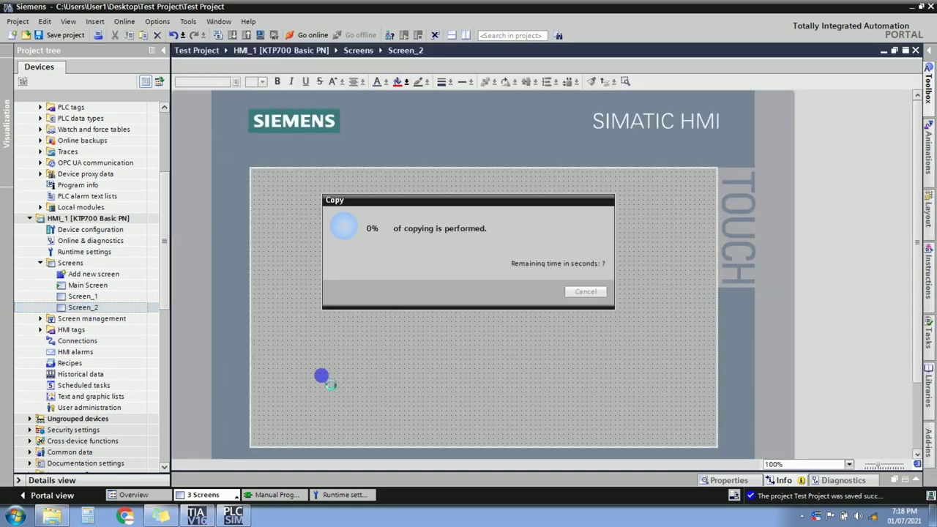
Paste the Welcome Screen title onto Screen_1, rename it Screen-01, and centre it horizontally.
{"action": "double_click", "coordinate": [98, 286]}
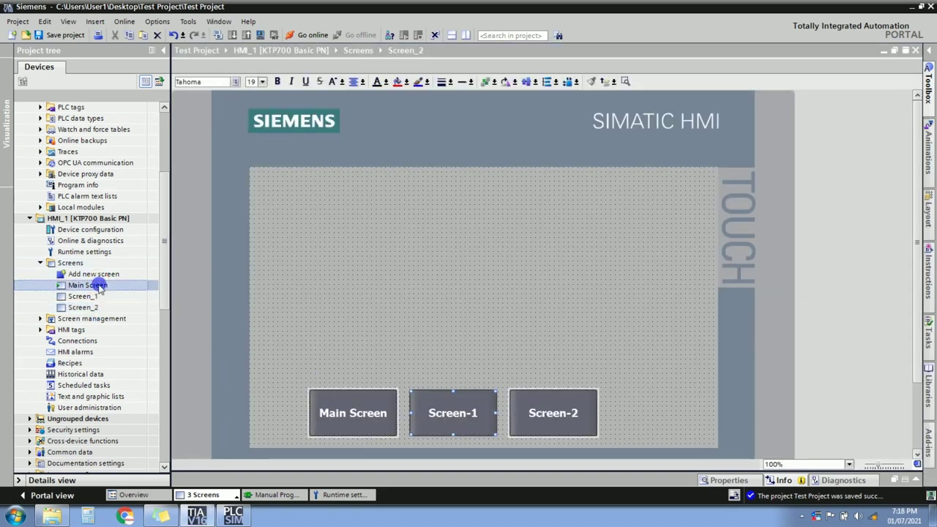
{"action": "left_click", "coordinate": [489, 165]}
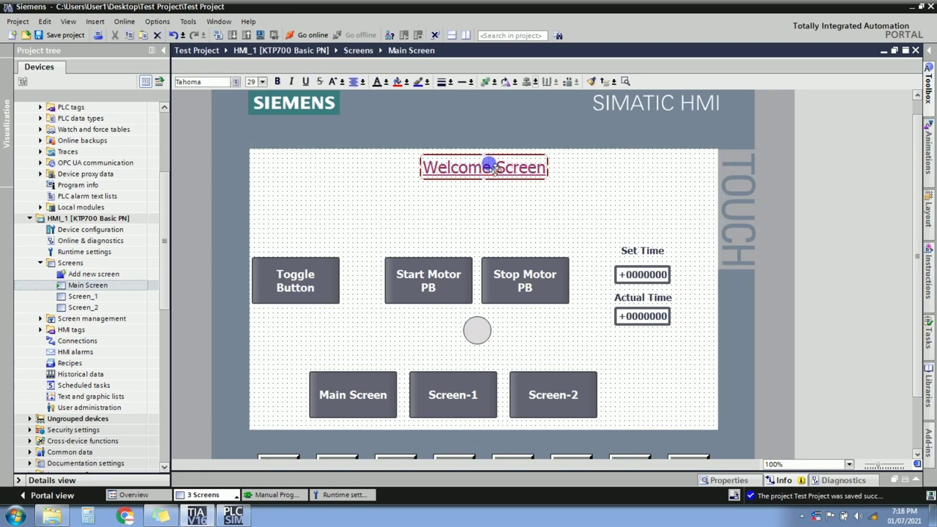
{"action": "left_click", "coordinate": [71, 297]}
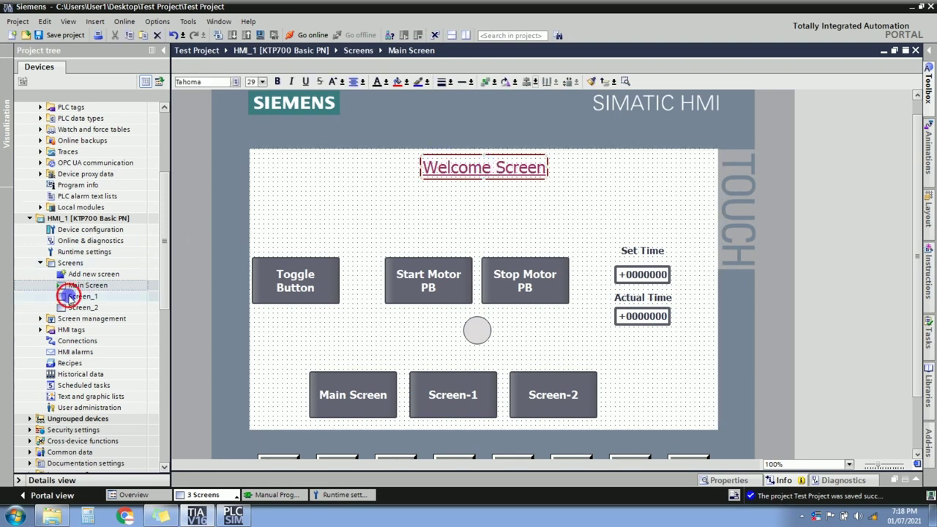
{"action": "key", "text": "ctrl+v"}
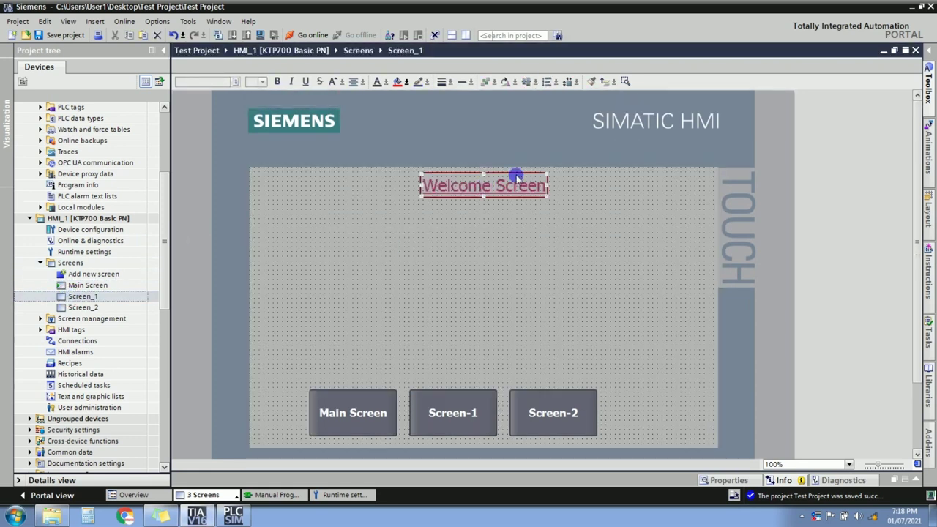
{"action": "double_click", "coordinate": [513, 186]}
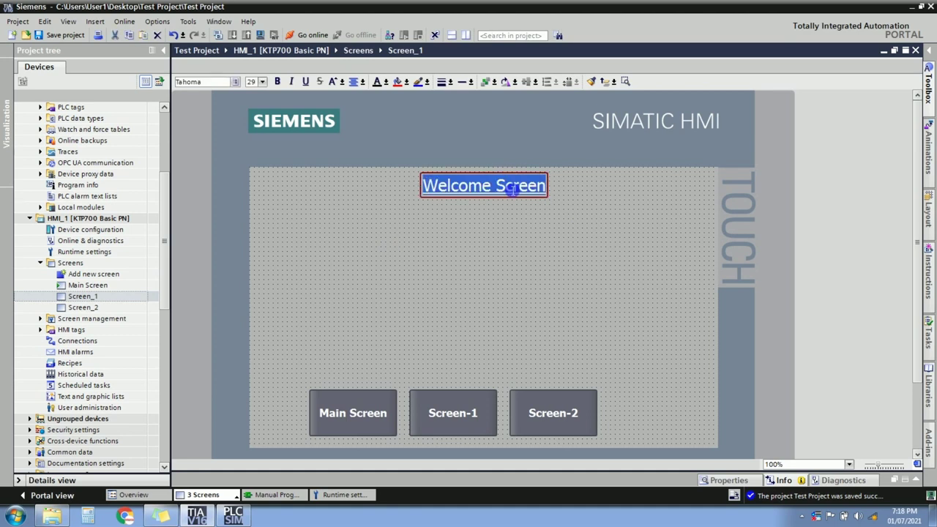
{"action": "type", "text": "Screen-01"}
{"action": "left_click", "coordinate": [477, 194]}
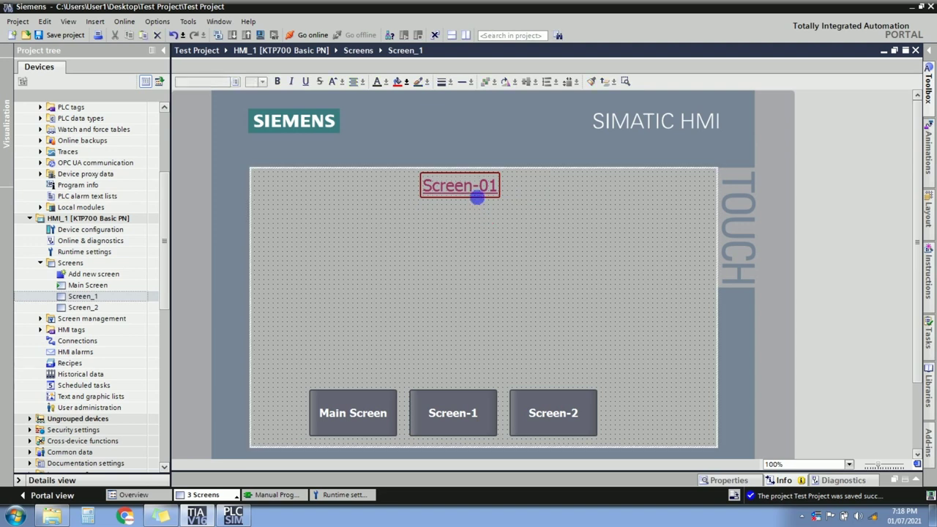
{"action": "left_click", "coordinate": [534, 83]}
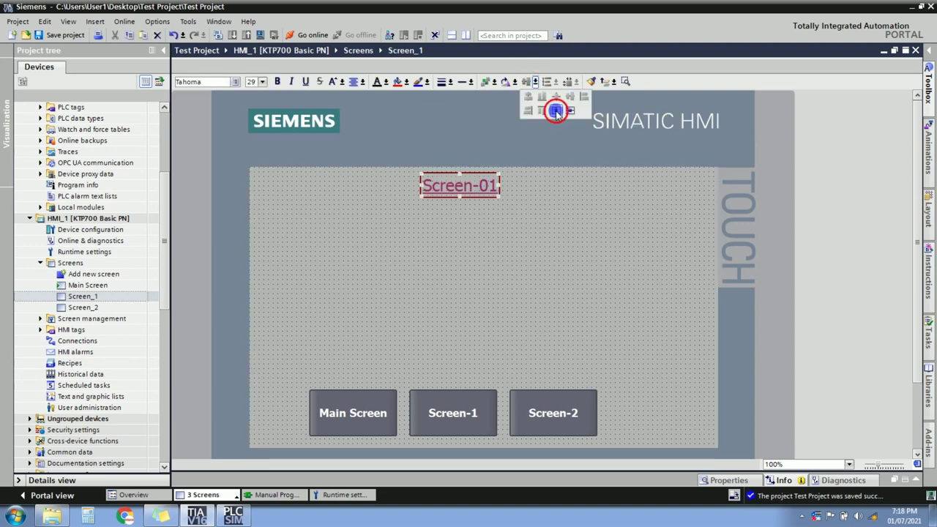
{"action": "left_click", "coordinate": [555, 111]}
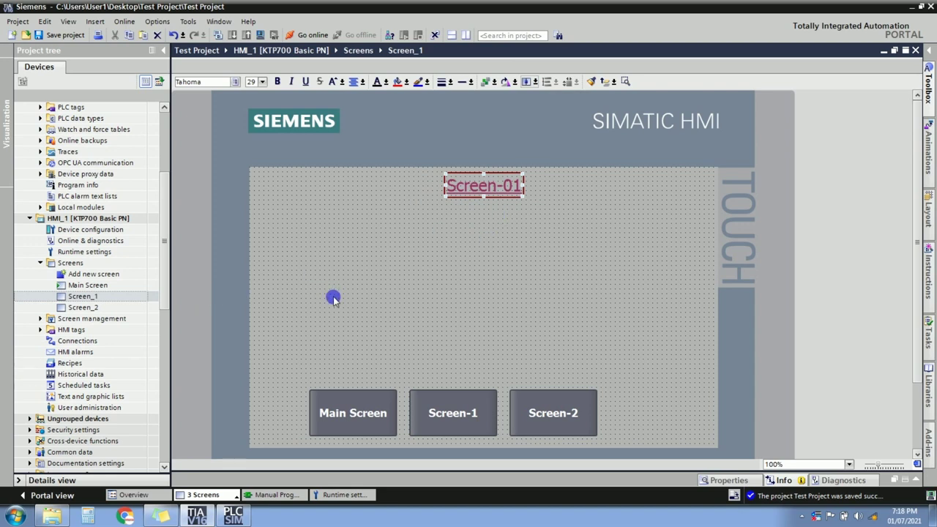
Paste the title onto Screen_2 as Screen-02 and save the project.
{"action": "left_click", "coordinate": [95, 307]}
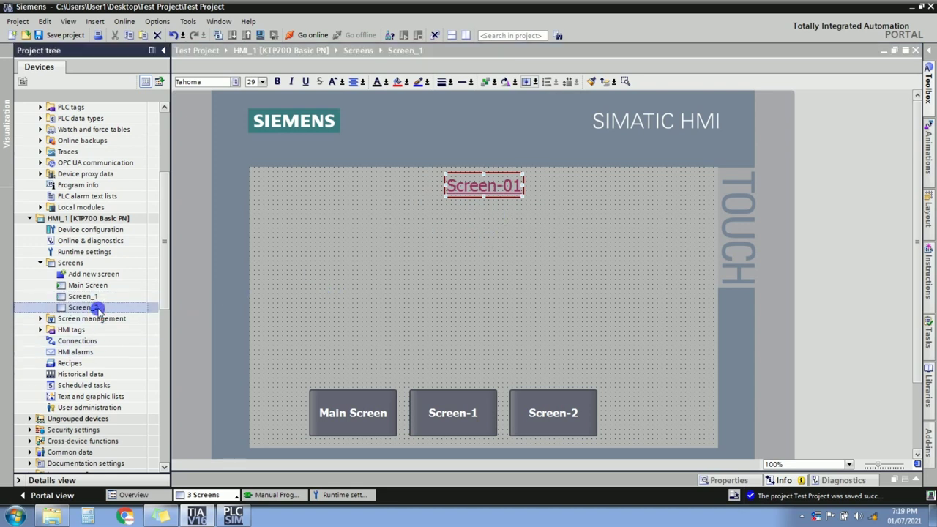
{"action": "double_click", "coordinate": [95, 308]}
{"action": "key", "text": "ctrl+v"}
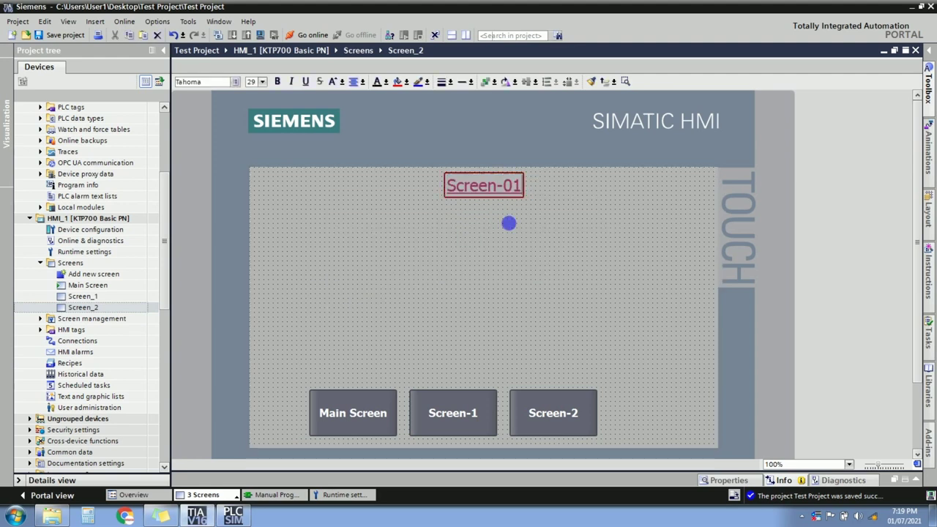
{"action": "key", "text": "ctrl+z"}
{"action": "left_click", "coordinate": [481, 268]}
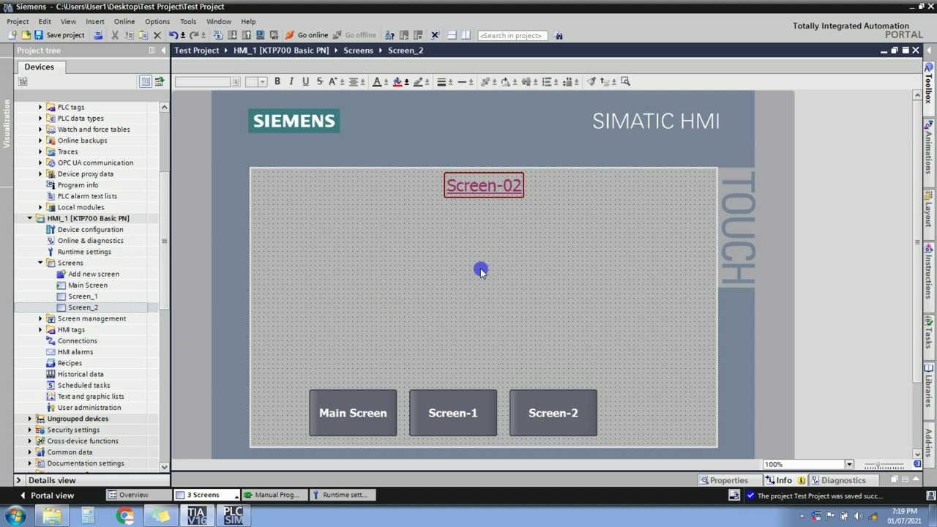
{"action": "key", "text": "ctrl+s"}
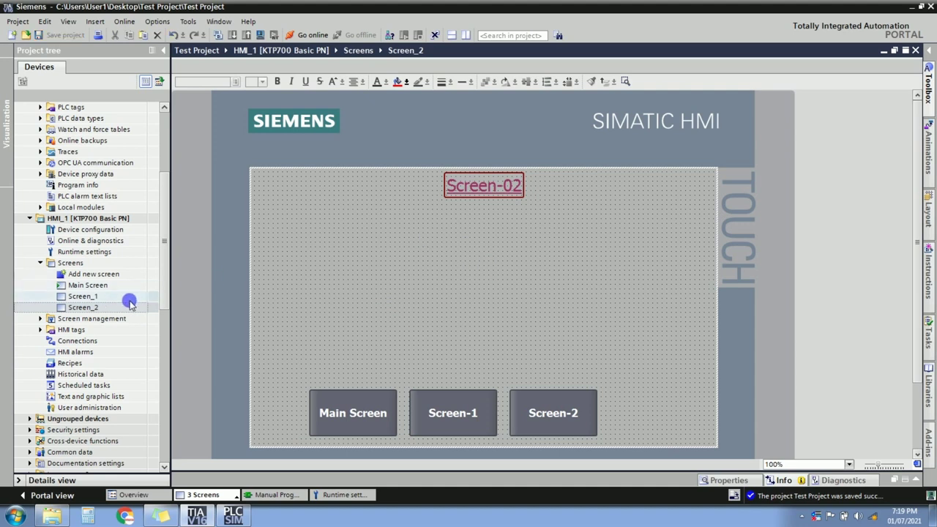
Open the HMI Default tag table and show the MANUAL_SET VALUE FOR TIMER1 tag's linear scaling properties.
{"action": "left_click", "coordinate": [42, 330]}
{"action": "double_click", "coordinate": [104, 361]}
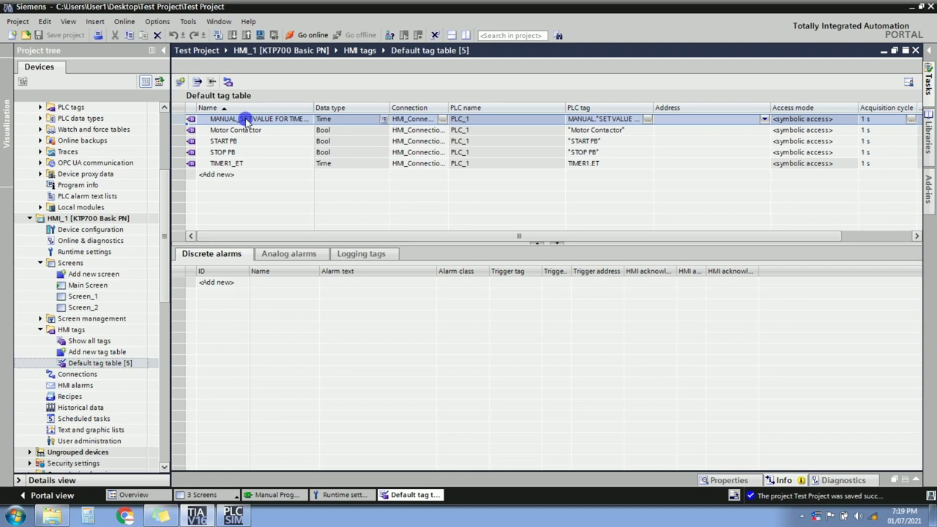
{"action": "right_click", "coordinate": [180, 123]}
{"action": "left_click", "coordinate": [201, 203]}
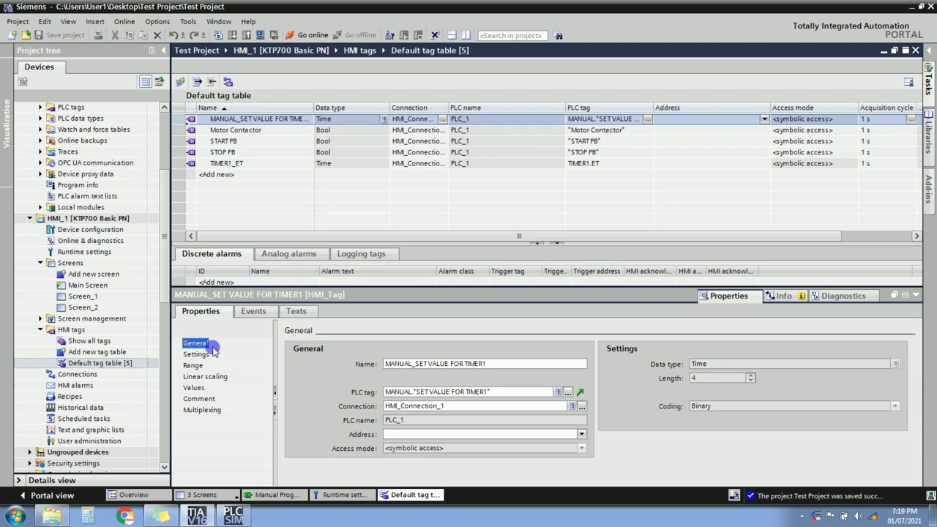
{"action": "left_click", "coordinate": [205, 376]}
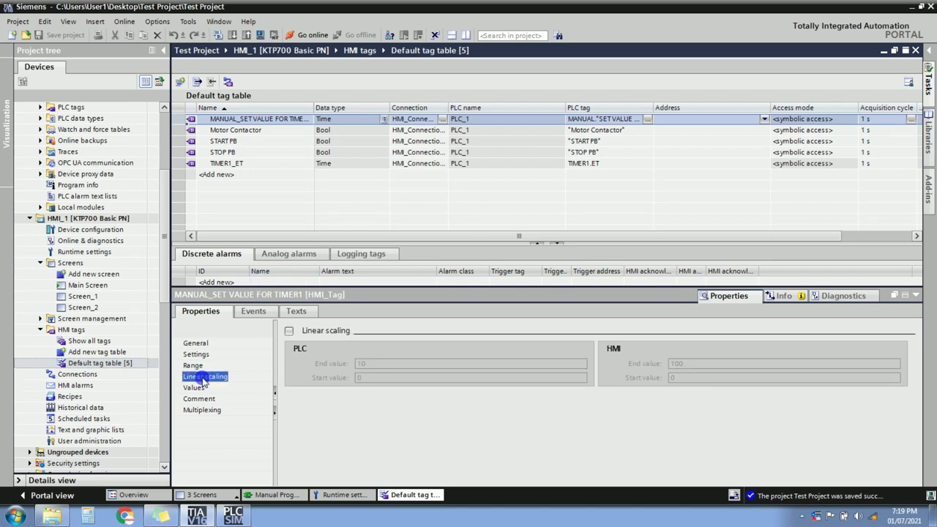
Scale MANUAL_SET VALUE FOR TIMER1 linearly from PLC 0–1000 to HMI 0–1.
{"action": "left_click", "coordinate": [291, 331]}
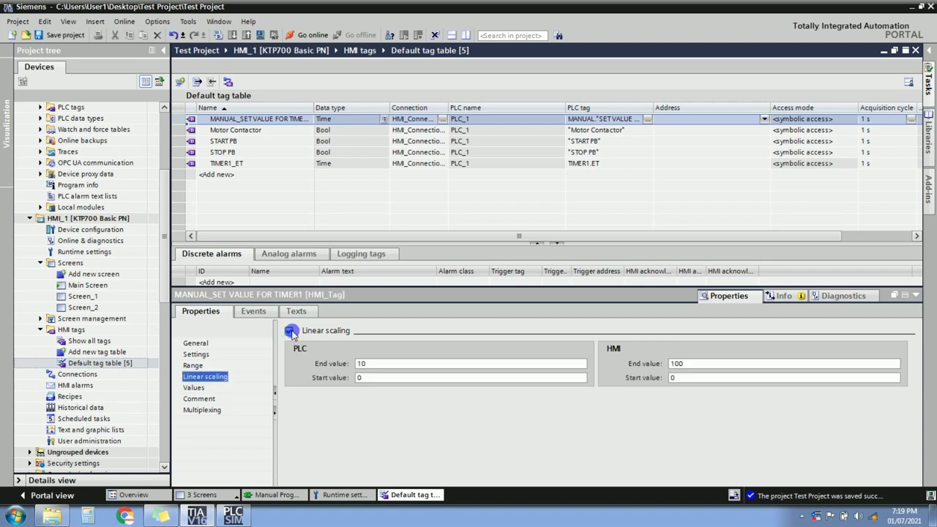
{"action": "left_click", "coordinate": [374, 378]}
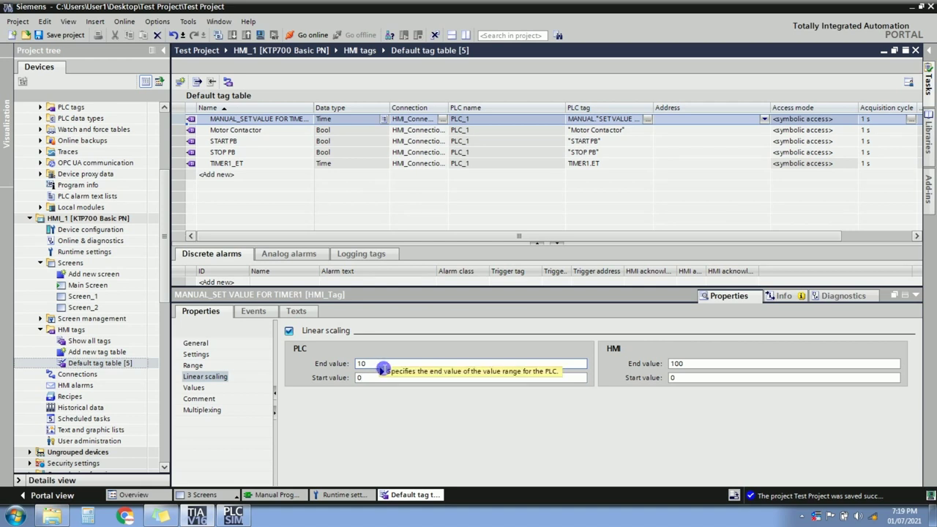
{"action": "left_click", "coordinate": [382, 366]}
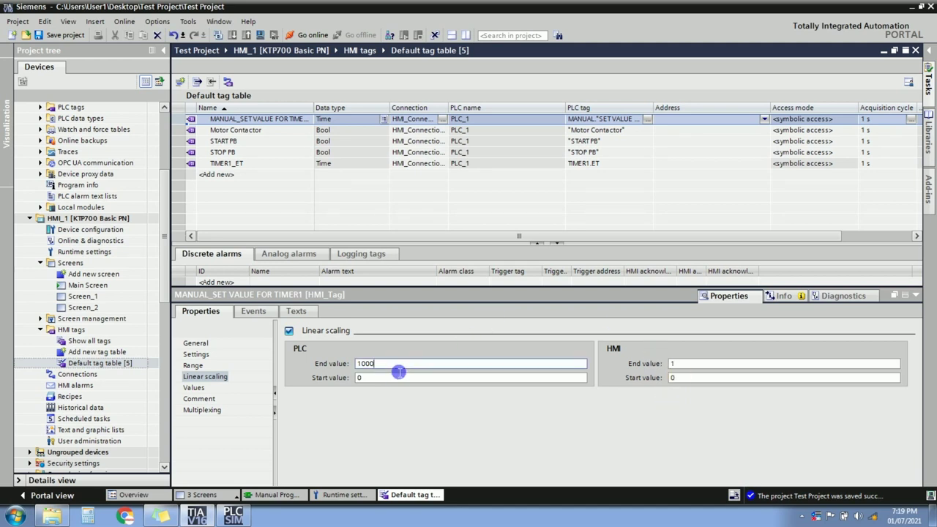
{"action": "double_click", "coordinate": [678, 364]}
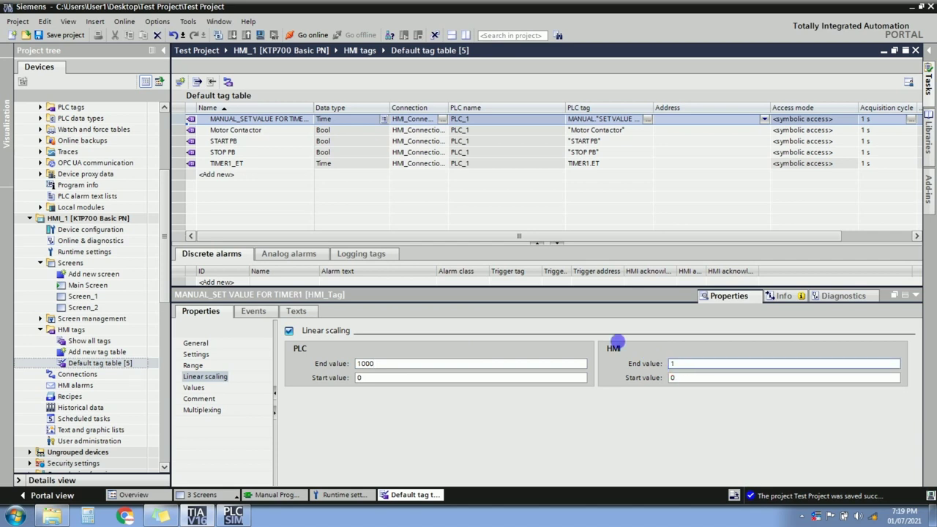
{"action": "left_click", "coordinate": [373, 383]}
{"action": "left_click", "coordinate": [700, 378]}
{"action": "double_click", "coordinate": [681, 364]}
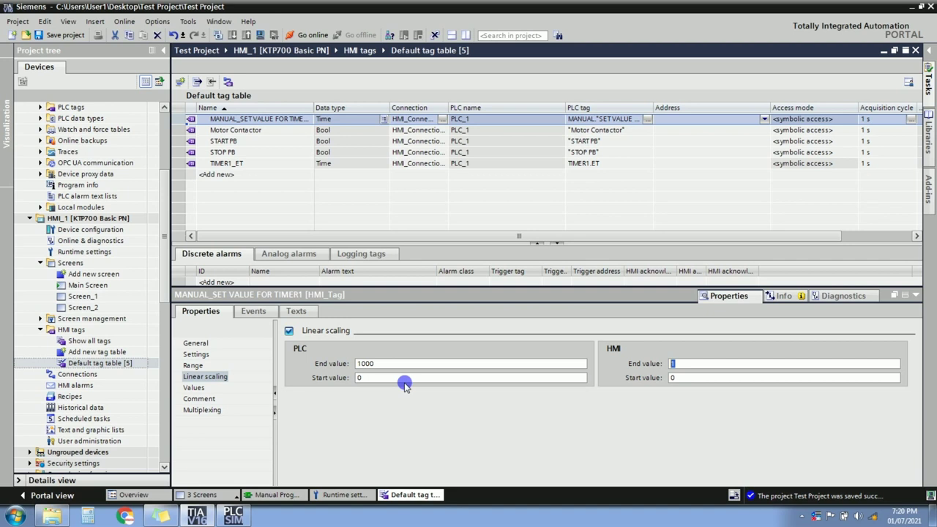
{"action": "left_click_drag", "start_coordinate": [386, 365], "coordinate": [341, 368]}
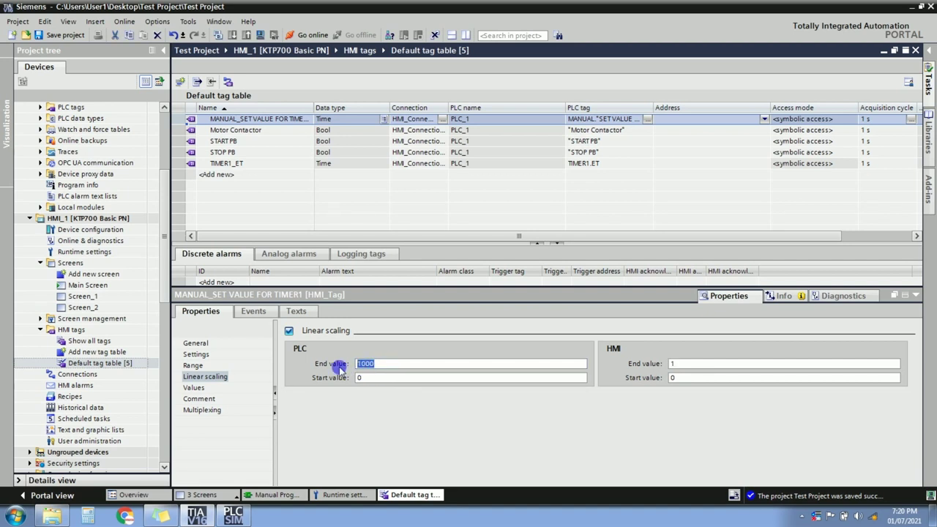
{"action": "left_click", "coordinate": [358, 378]}
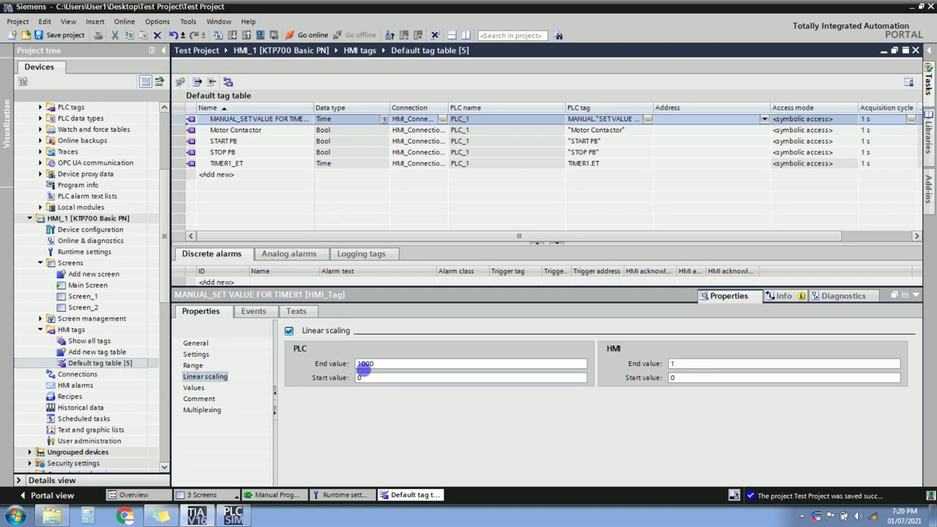
Give the TIMER1_ET tag the same linear scaling, PLC 0–1000 to HMI 0–1.
{"action": "left_click", "coordinate": [182, 162]}
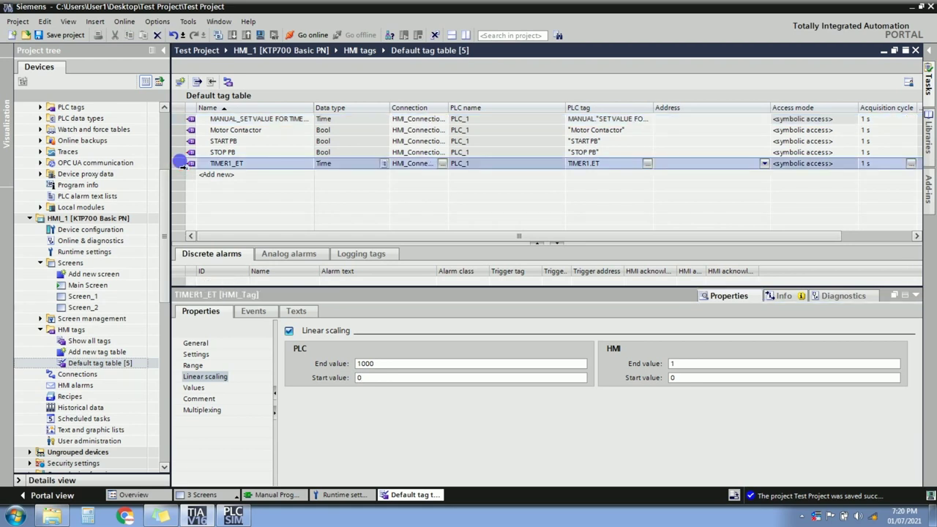
{"action": "left_click", "coordinate": [289, 331]}
{"action": "left_click", "coordinate": [386, 368]}
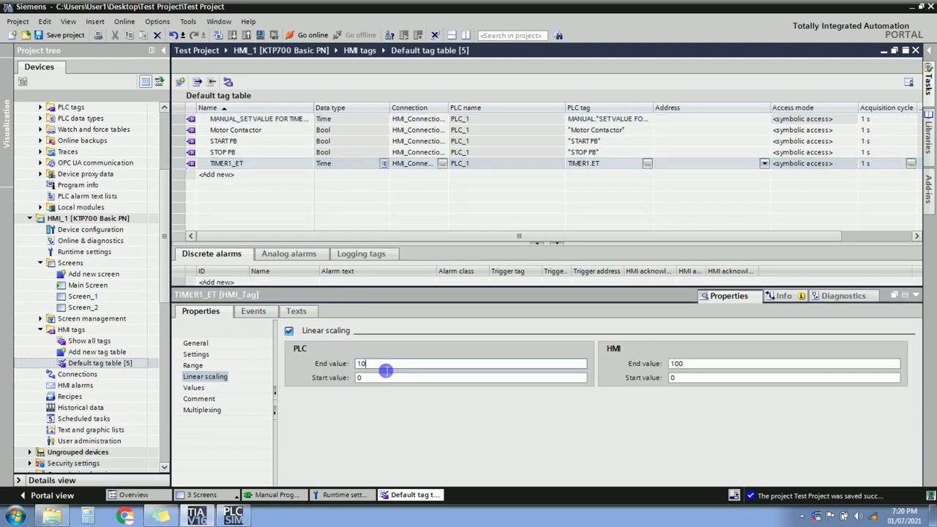
{"action": "type", "text": "00"}
{"action": "left_click", "coordinate": [688, 366]}
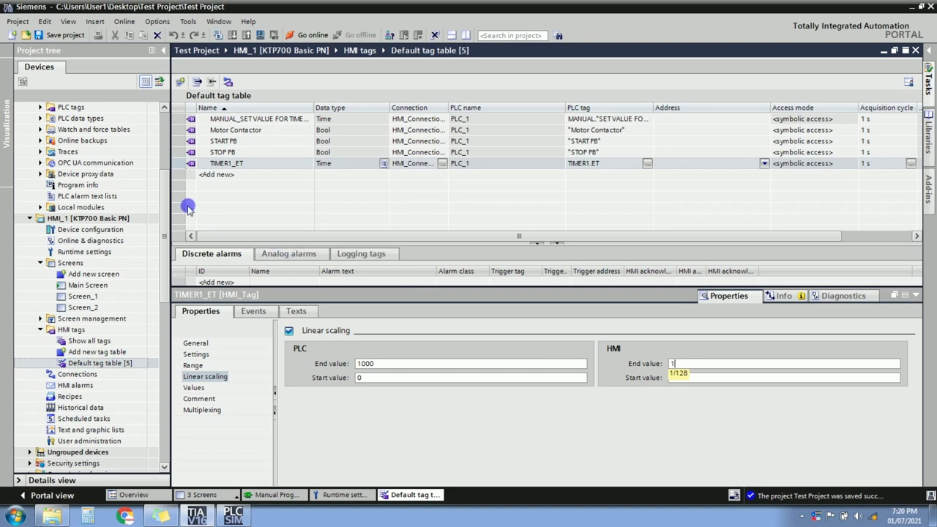
{"action": "left_click_drag", "start_coordinate": [164, 234], "coordinate": [165, 157]}
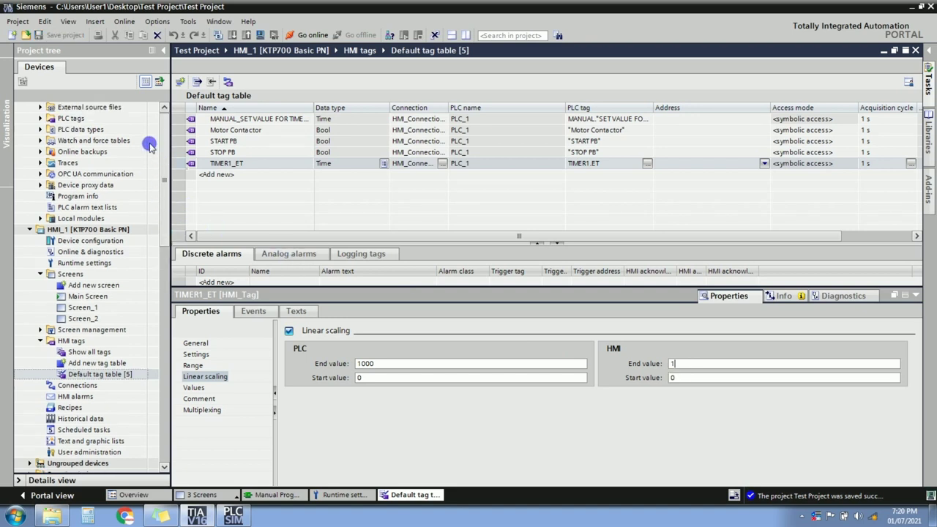
{"action": "scroll", "coordinate": [149, 146], "scroll_direction": "up", "scroll_amount": 5}
{"action": "left_click", "coordinate": [124, 141]}
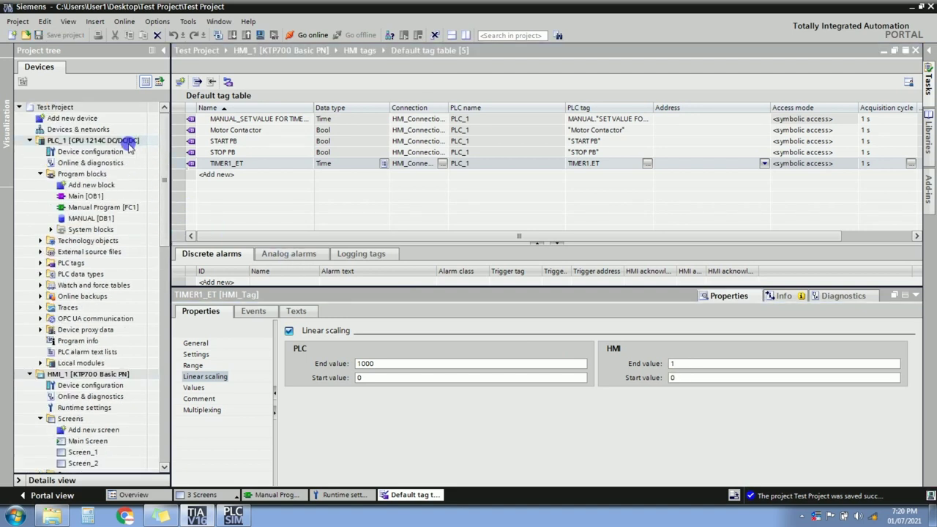
Go online with PLC_1 and open the Manual Program [FC1] ladder logic.
{"action": "left_click", "coordinate": [313, 36]}
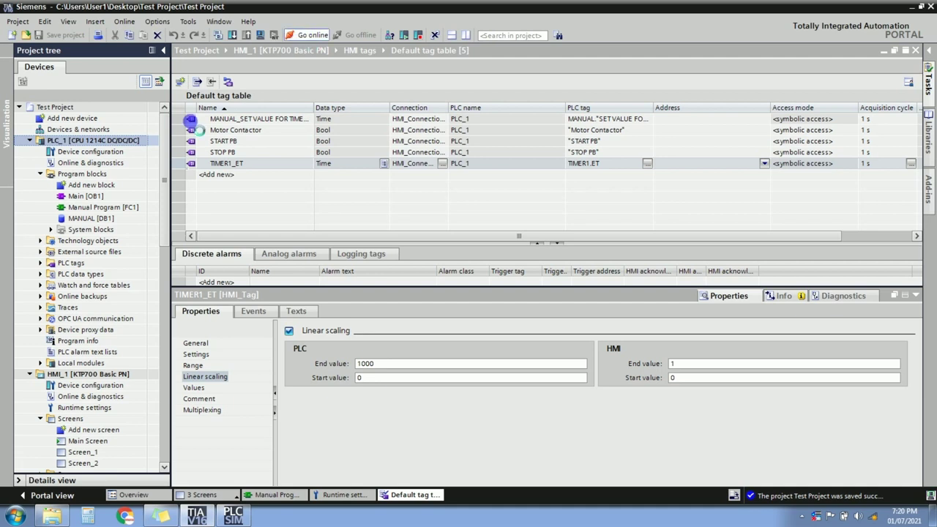
{"action": "left_click", "coordinate": [103, 208]}
{"action": "double_click", "coordinate": [102, 208]}
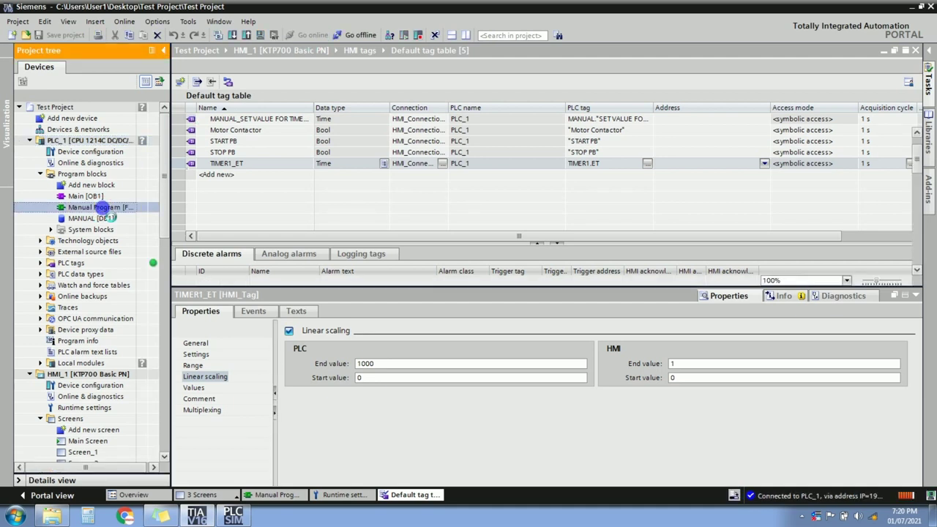
Compile HMI_1, then monitor the FC1 ladder live in a widened editor.
{"action": "left_click", "coordinate": [96, 374]}
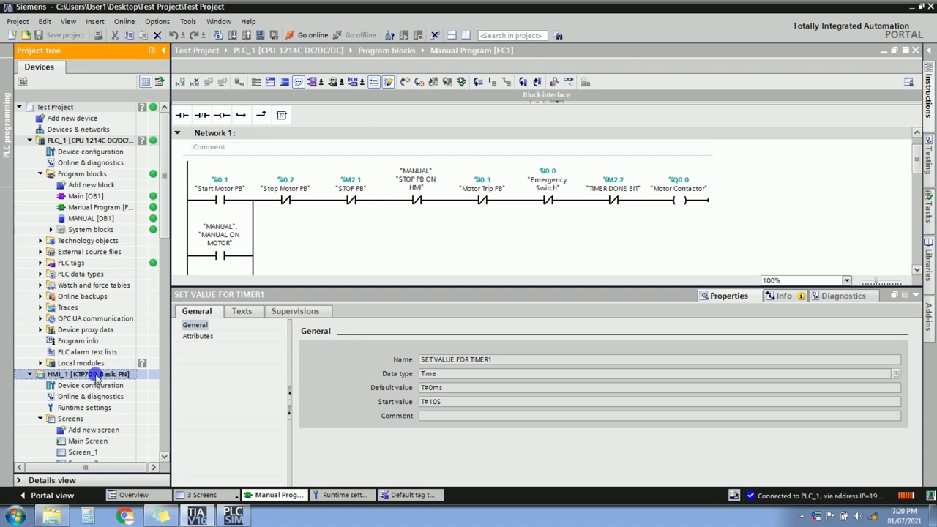
{"action": "left_click", "coordinate": [260, 35]}
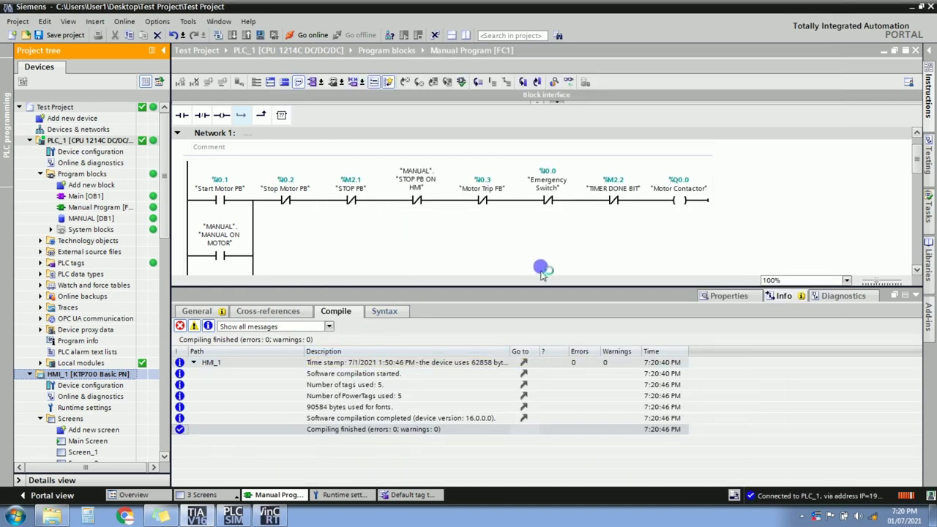
{"action": "left_click", "coordinate": [914, 294]}
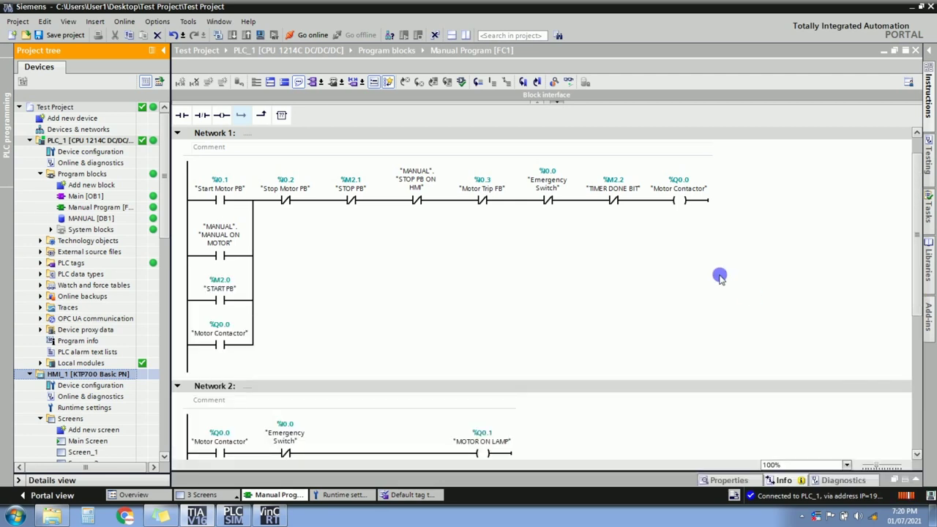
{"action": "left_click", "coordinate": [569, 82]}
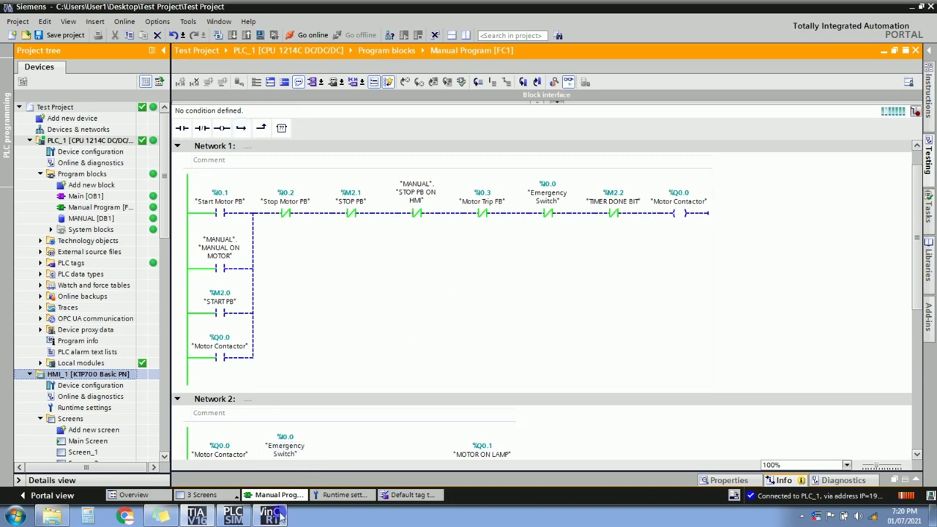
{"action": "left_click", "coordinate": [163, 50]}
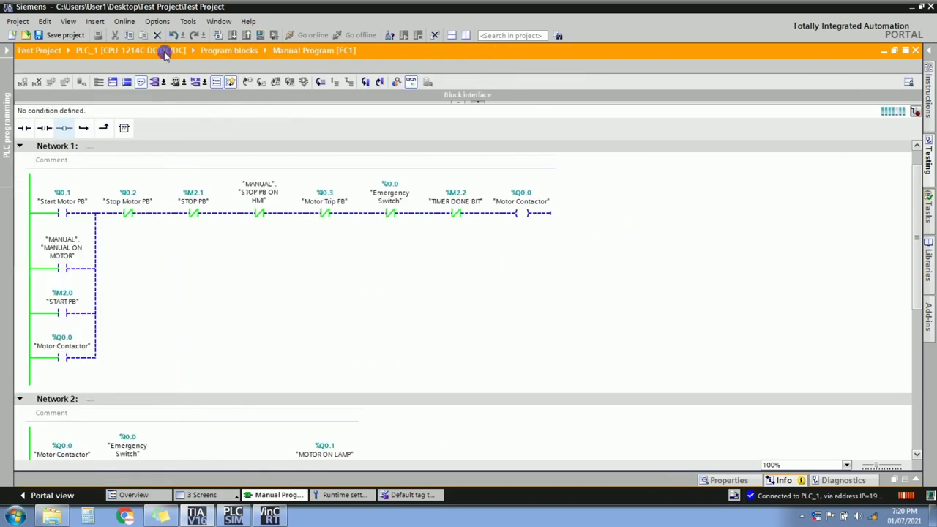
{"action": "left_click", "coordinate": [920, 7]}
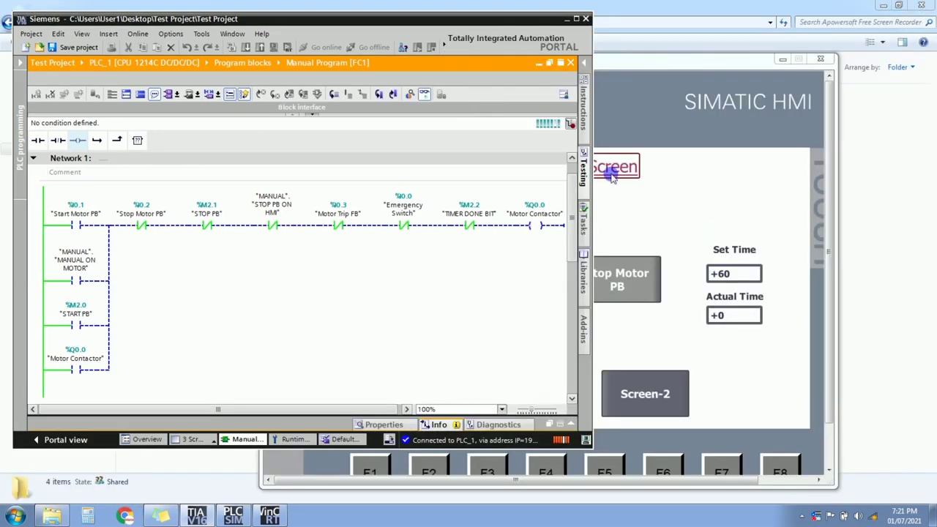
Arrange the simulator beside TIA Portal and change Set Time to 10.
{"action": "left_click", "coordinate": [661, 61]}
{"action": "left_click_drag", "start_coordinate": [663, 60], "coordinate": [696, 61]}
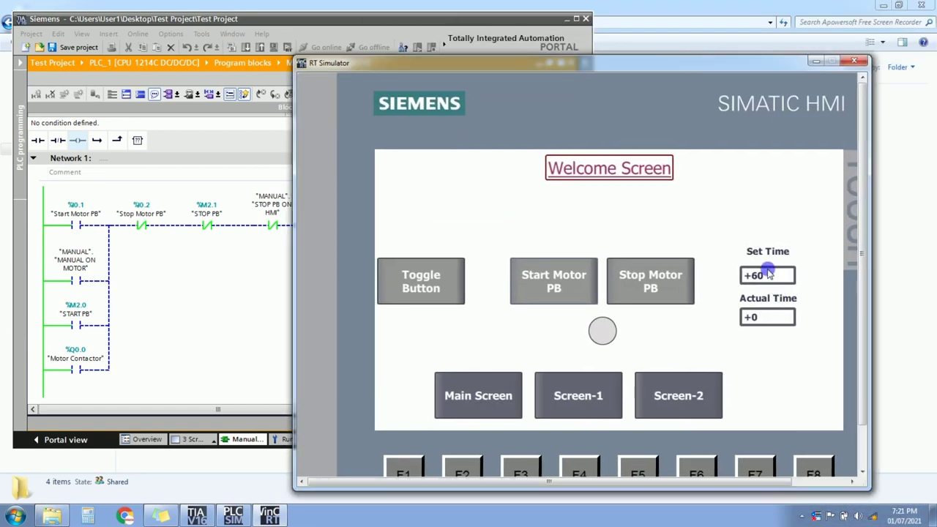
{"action": "left_click", "coordinate": [497, 22]}
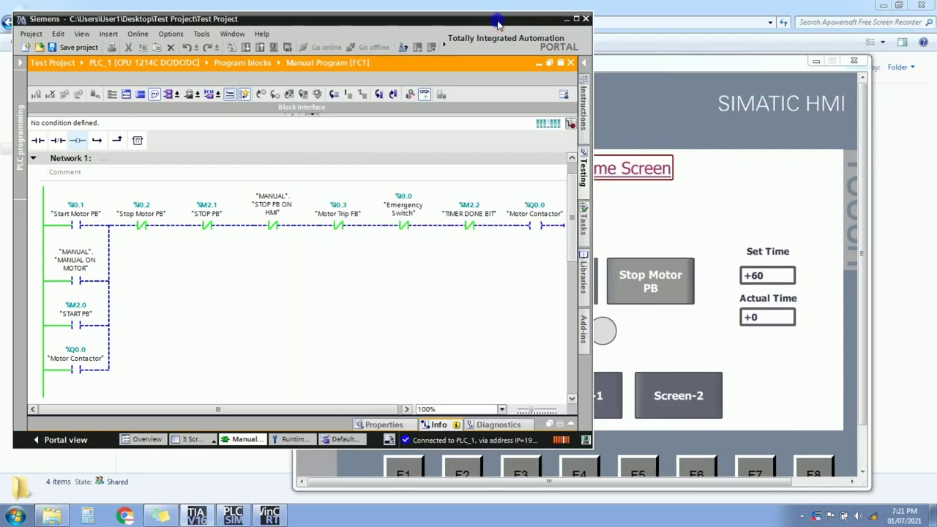
{"action": "left_click_drag", "start_coordinate": [577, 169], "coordinate": [574, 329]}
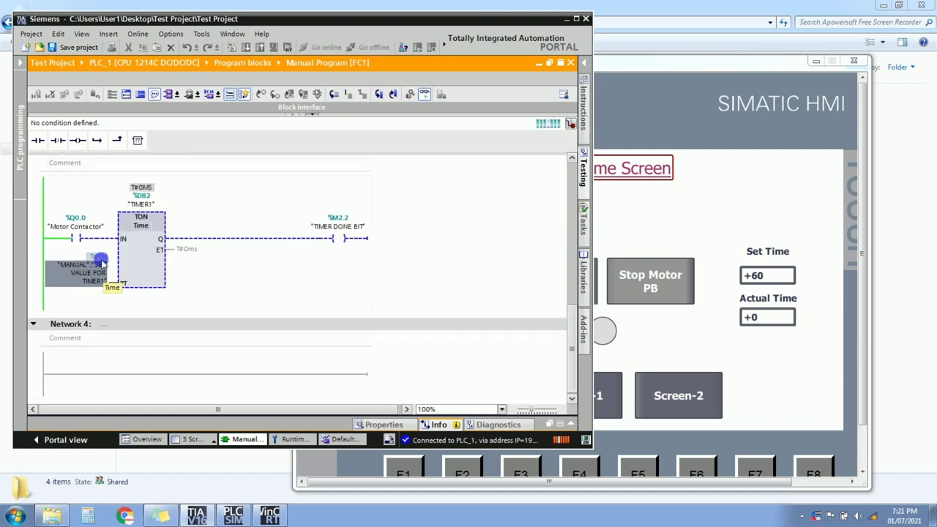
{"action": "left_click", "coordinate": [767, 275]}
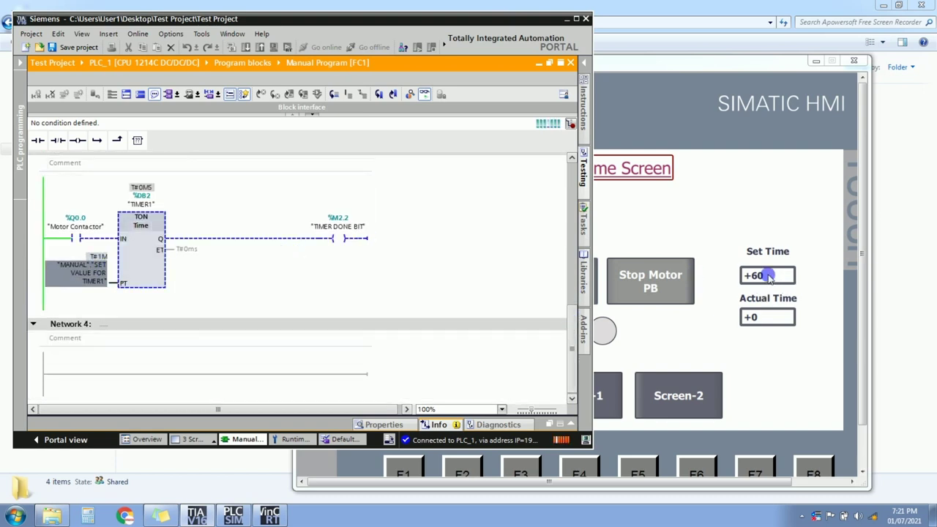
{"action": "left_click", "coordinate": [766, 274]}
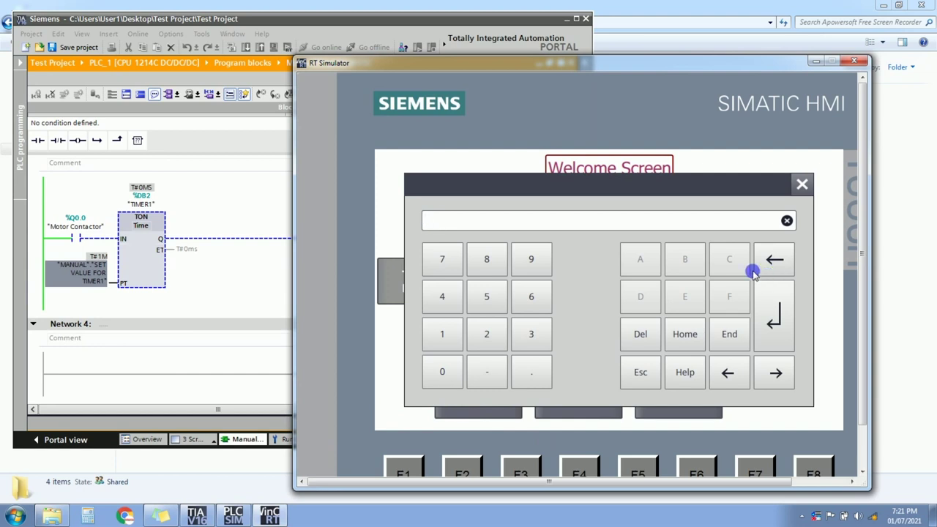
{"action": "left_click", "coordinate": [773, 315]}
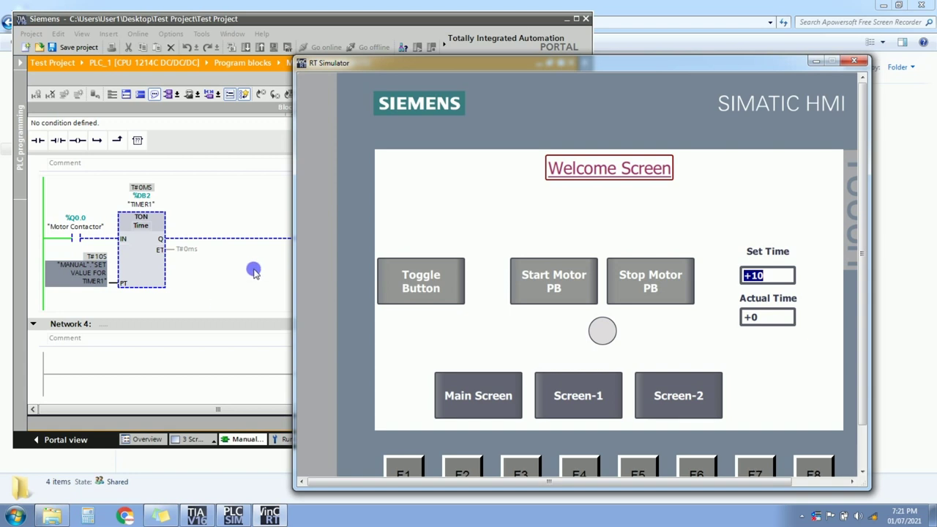
Browse Screen-1 and Screen-2 in the simulator, then return to the Welcome Screen.
{"action": "left_click", "coordinate": [577, 401]}
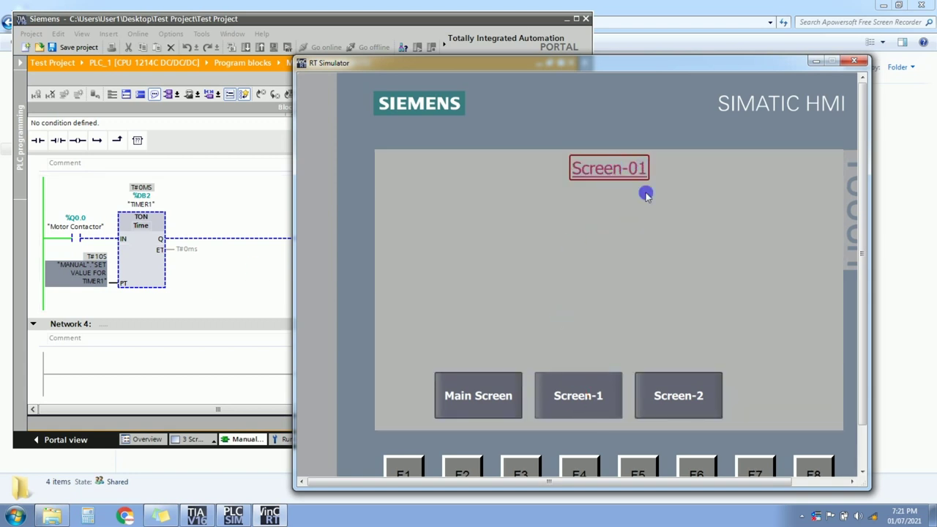
{"action": "left_click", "coordinate": [673, 399]}
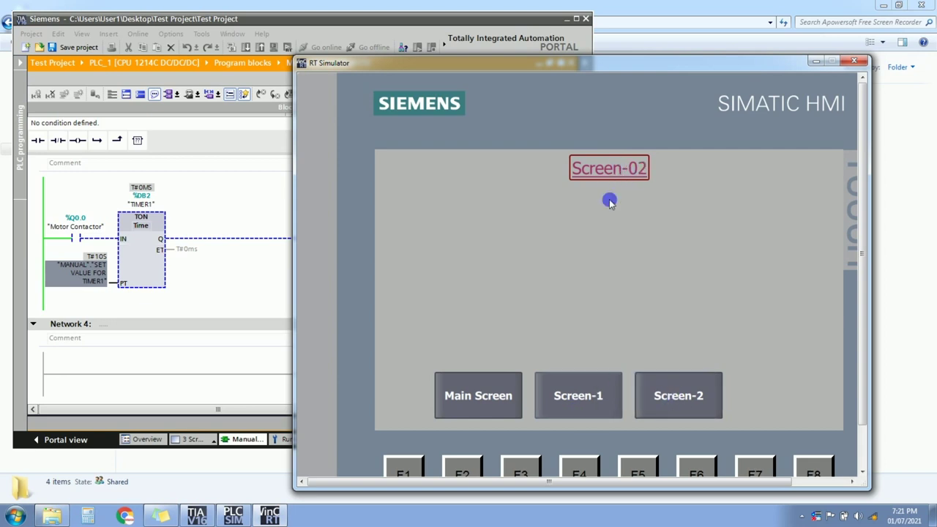
{"action": "left_click", "coordinate": [480, 410]}
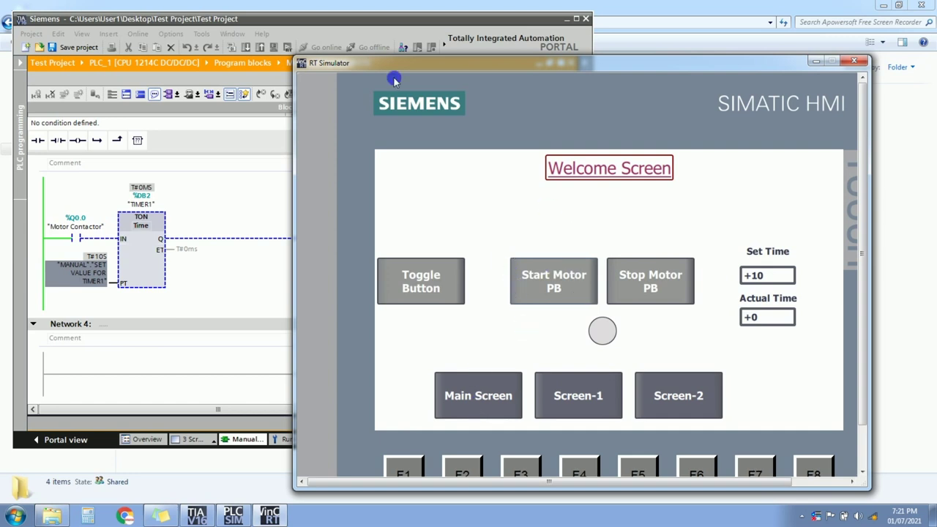
{"action": "left_click", "coordinate": [388, 18]}
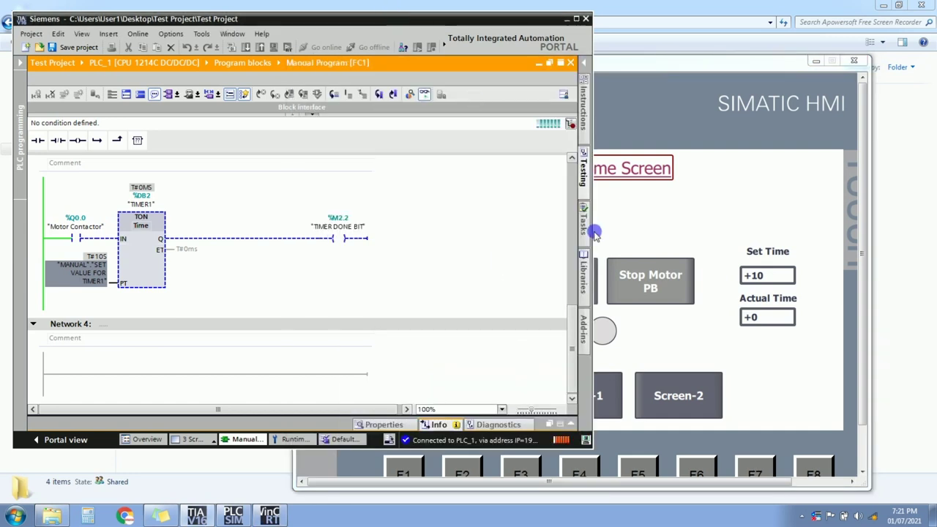
{"action": "left_click", "coordinate": [594, 232]}
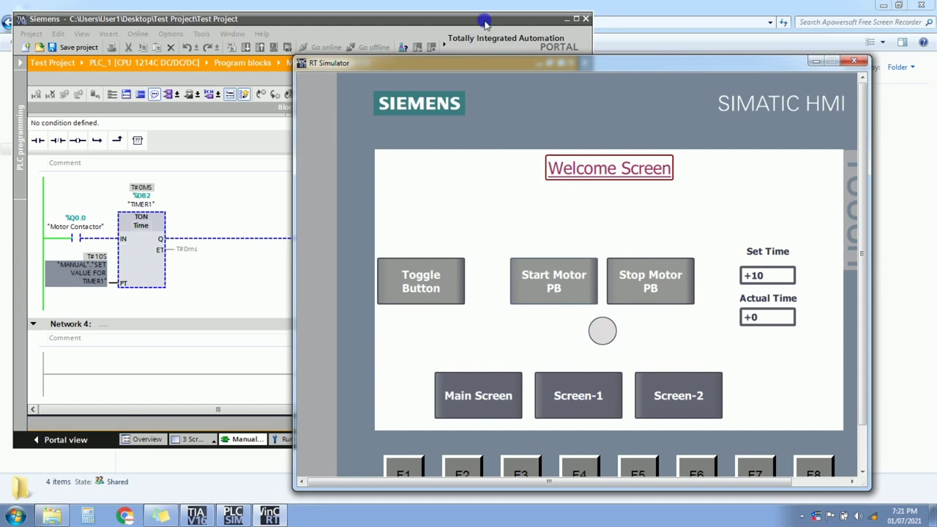
{"action": "left_click", "coordinate": [485, 21]}
{"action": "left_click_drag", "start_coordinate": [575, 313], "coordinate": [566, 157]}
Set Set Time back to 60, then start and stop the motor from the HMI.
{"action": "left_click", "coordinate": [633, 73]}
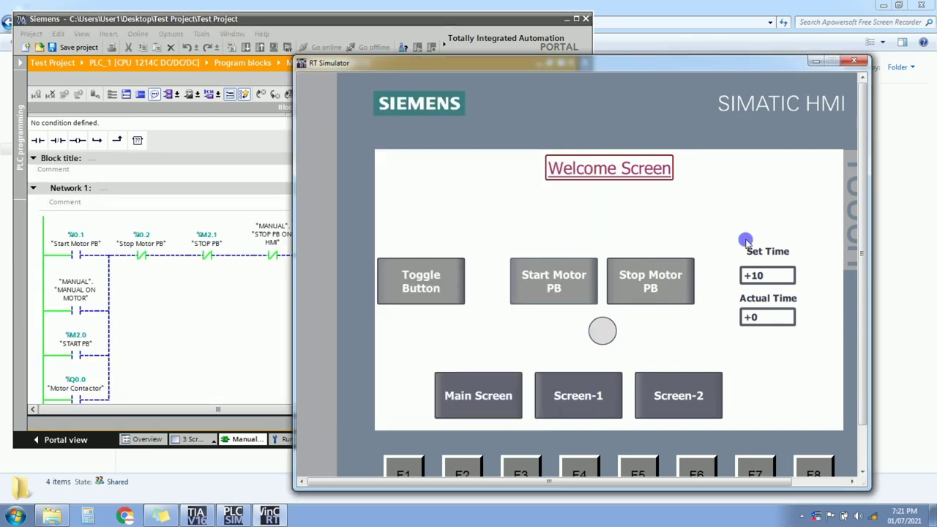
{"action": "left_click", "coordinate": [766, 275]}
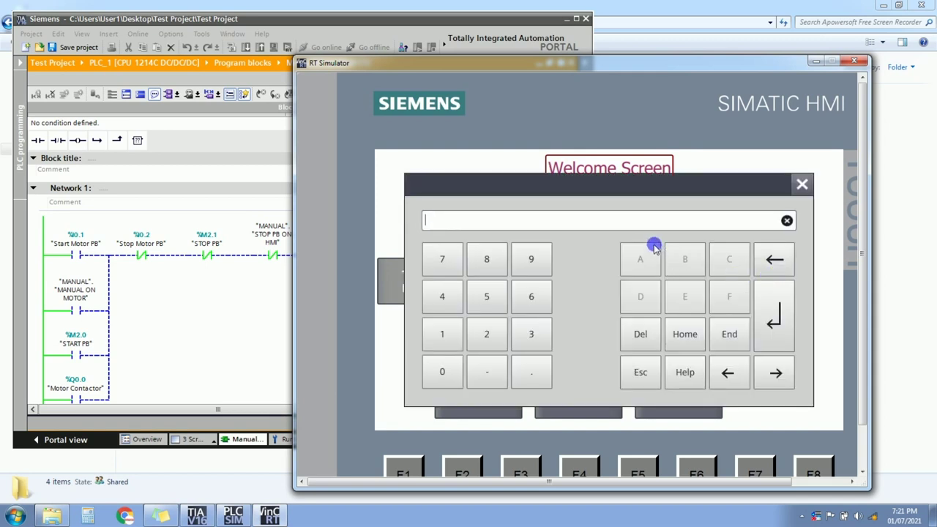
{"action": "type", "text": "60"}
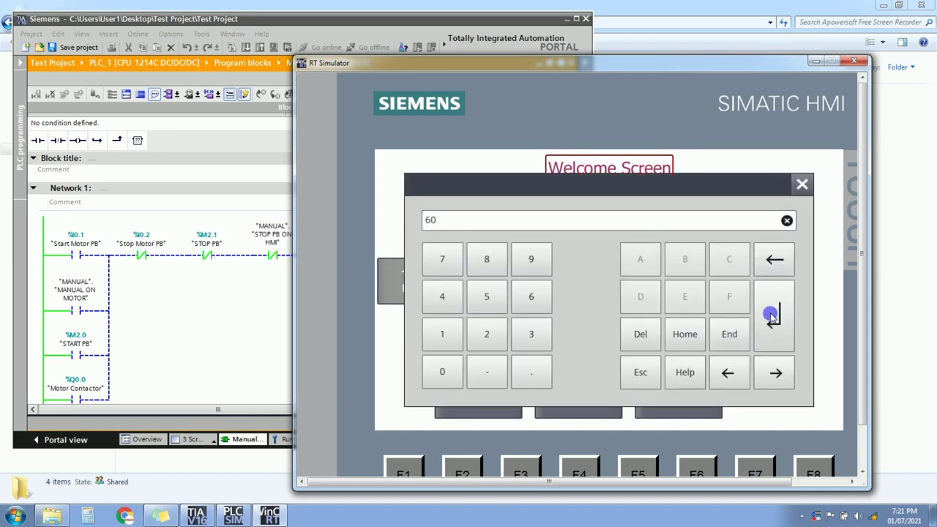
{"action": "left_click", "coordinate": [774, 316]}
{"action": "left_click", "coordinate": [562, 279]}
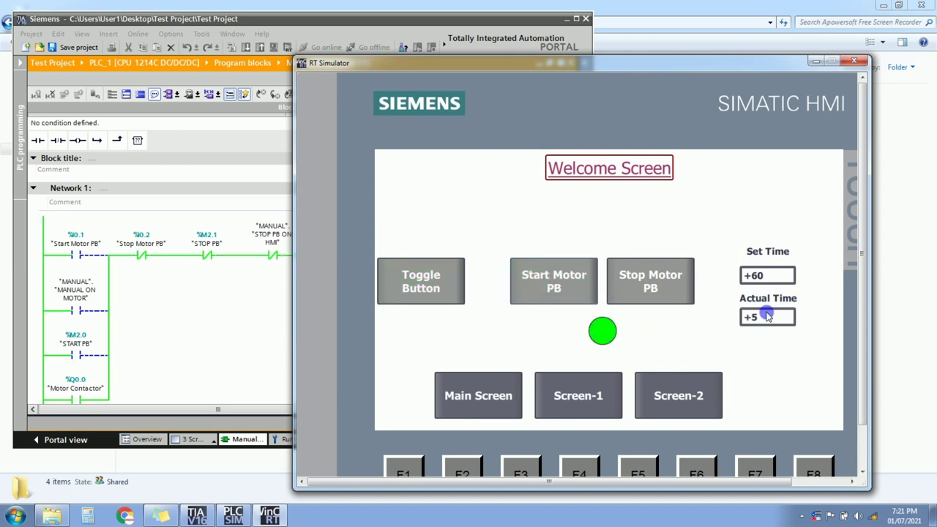
{"action": "left_click", "coordinate": [661, 284]}
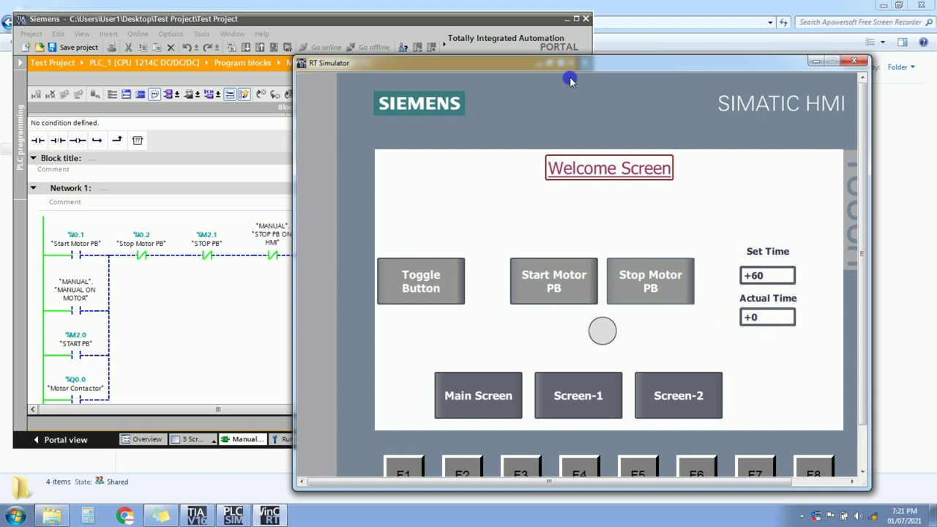
Close the runtime simulator and return to the TIA Portal project.
{"action": "left_click", "coordinate": [490, 21]}
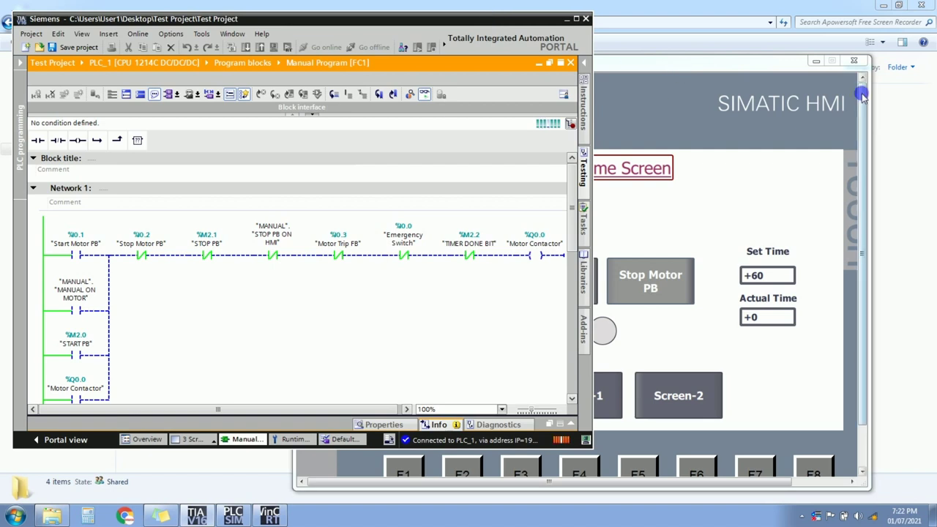
{"action": "left_click", "coordinate": [854, 59]}
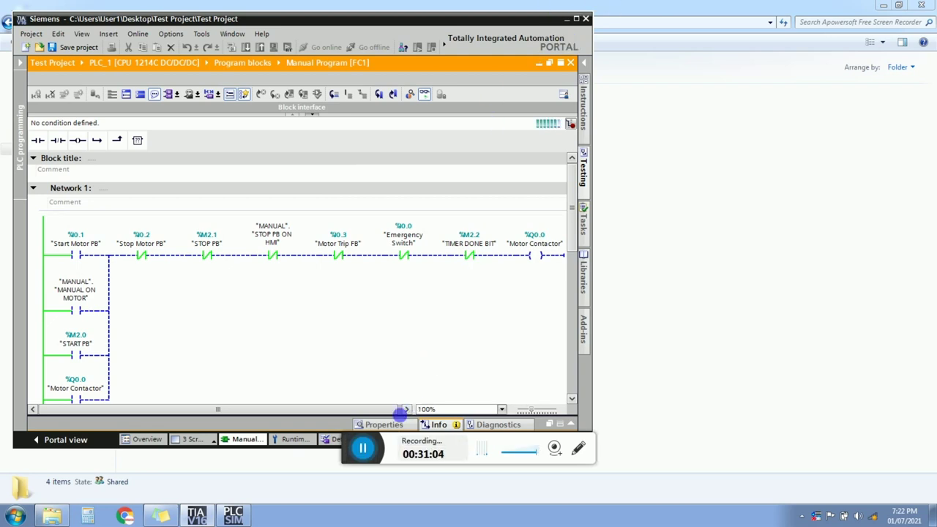
{"action": "left_click", "coordinate": [366, 448]}
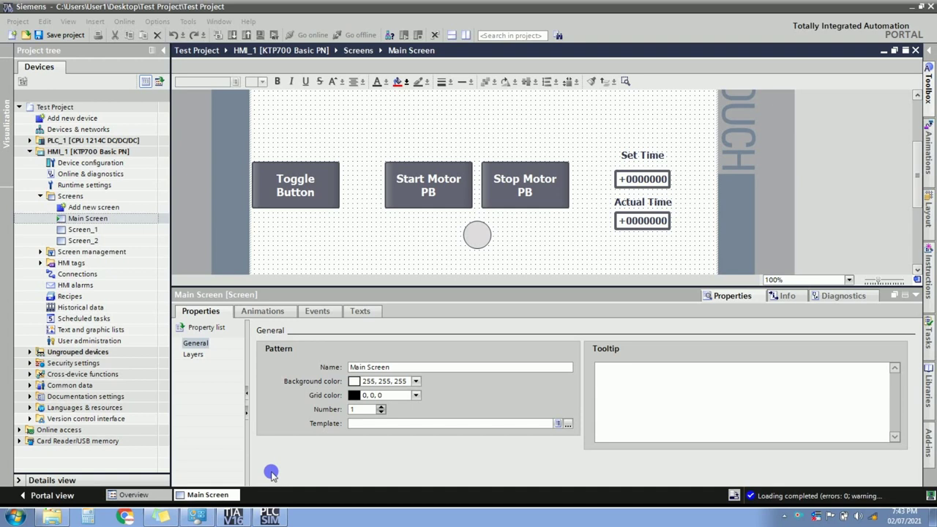
Place a new Text button from the Toolbox right beside the lamp circle on Main Screen.
{"action": "left_click", "coordinate": [115, 332]}
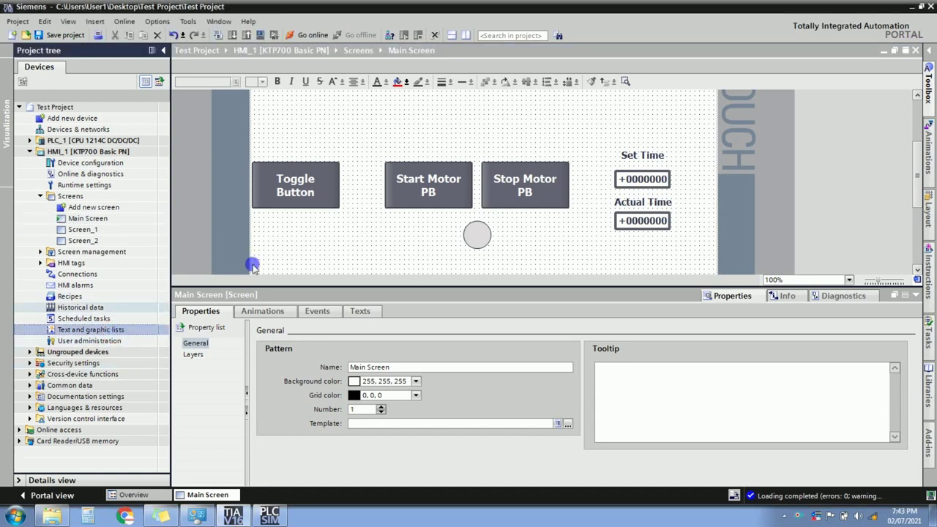
{"action": "left_click", "coordinate": [928, 94]}
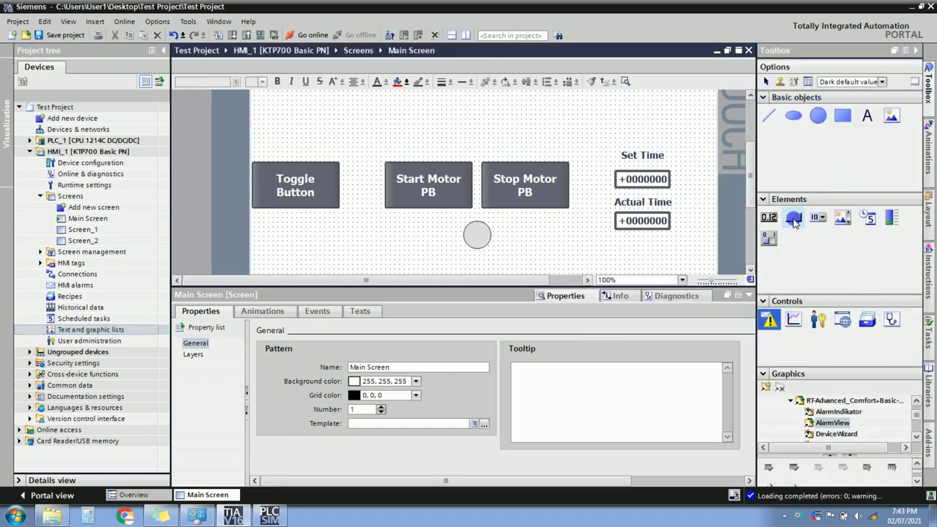
{"action": "left_click", "coordinate": [794, 218]}
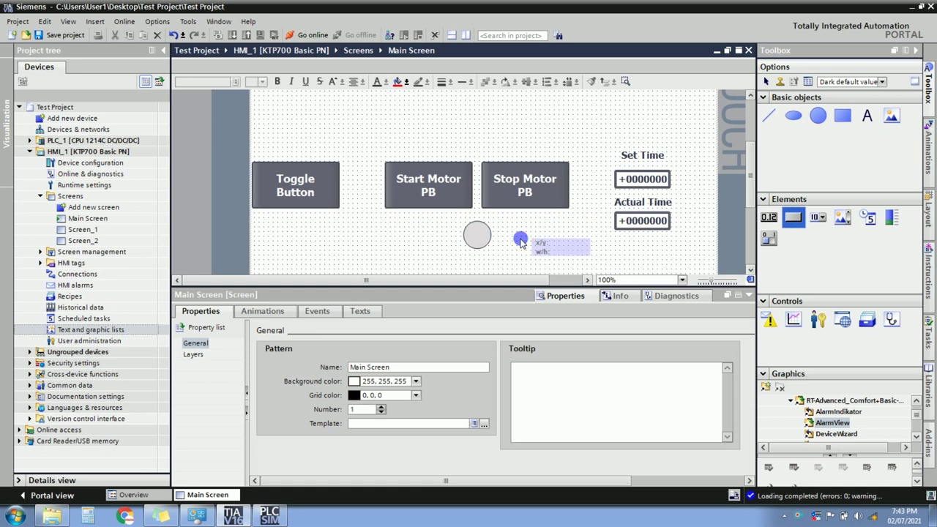
{"action": "left_click_drag", "start_coordinate": [527, 246], "coordinate": [521, 235]}
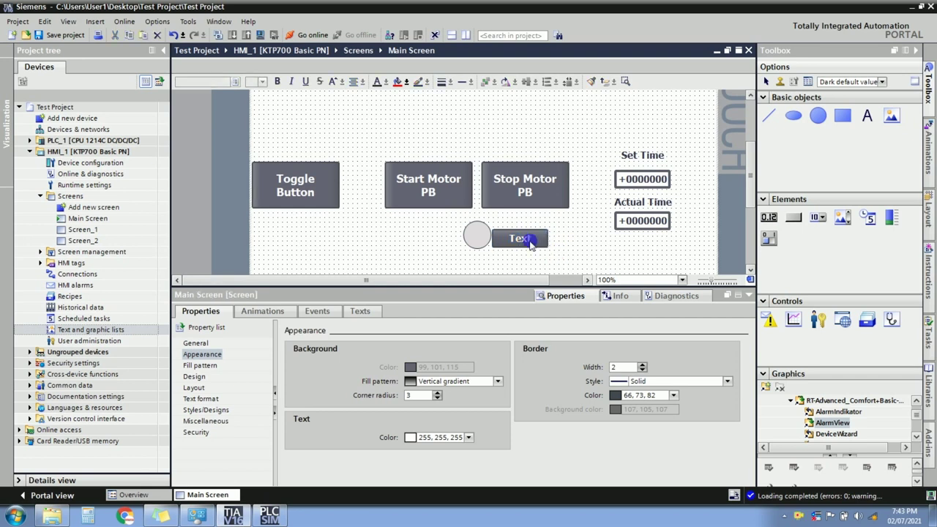
{"action": "left_click", "coordinate": [533, 237]}
{"action": "left_click", "coordinate": [533, 237]}
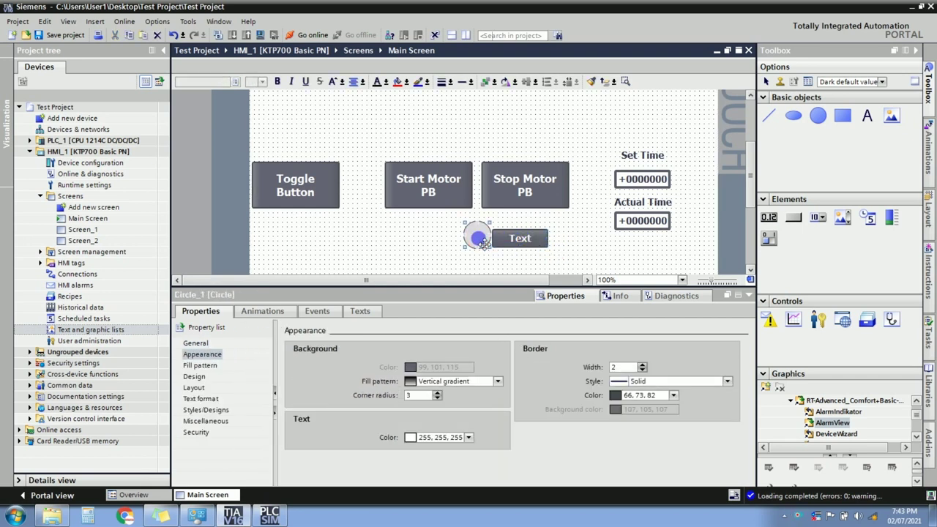
{"action": "left_click", "coordinate": [478, 236]}
{"action": "left_click_drag", "start_coordinate": [537, 245], "coordinate": [571, 251]}
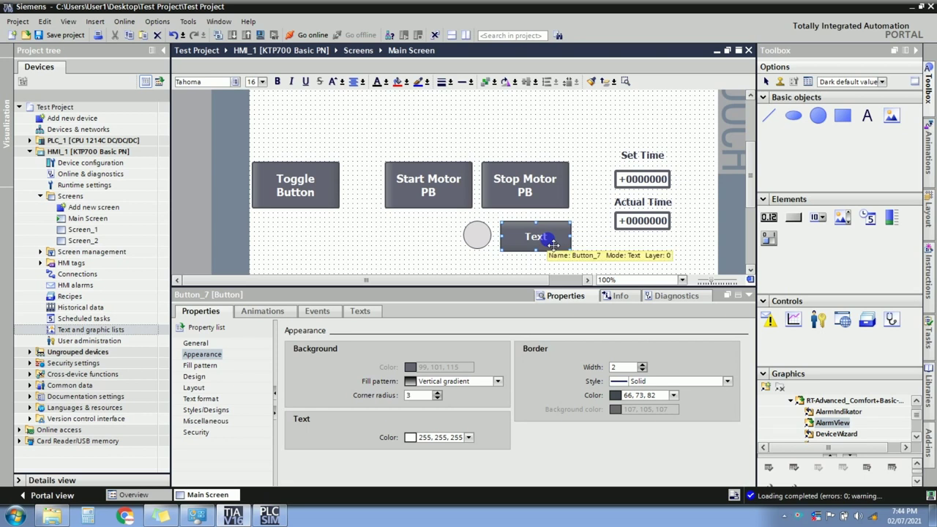
{"action": "left_click", "coordinate": [117, 329]}
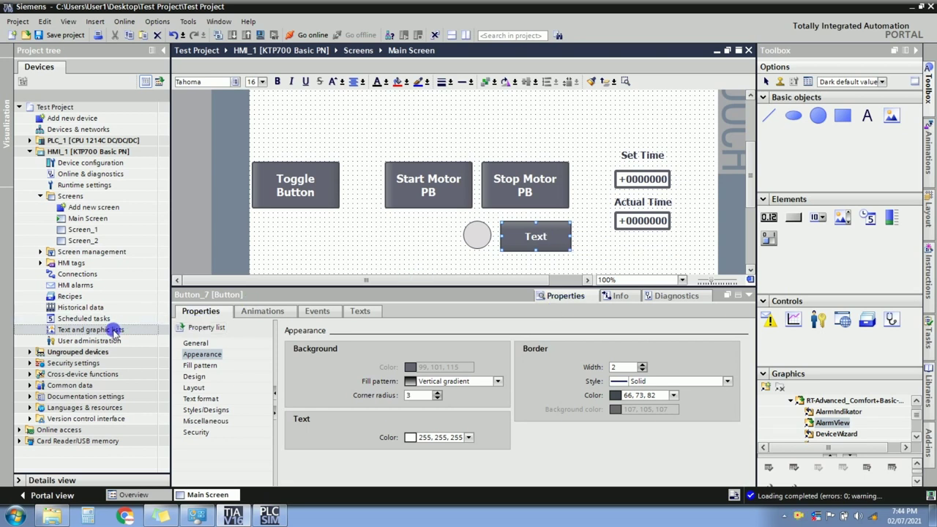
Add Text_list_1 with Bit (0, 1) selection and insert its first entry, value 0.
{"action": "double_click", "coordinate": [116, 331]}
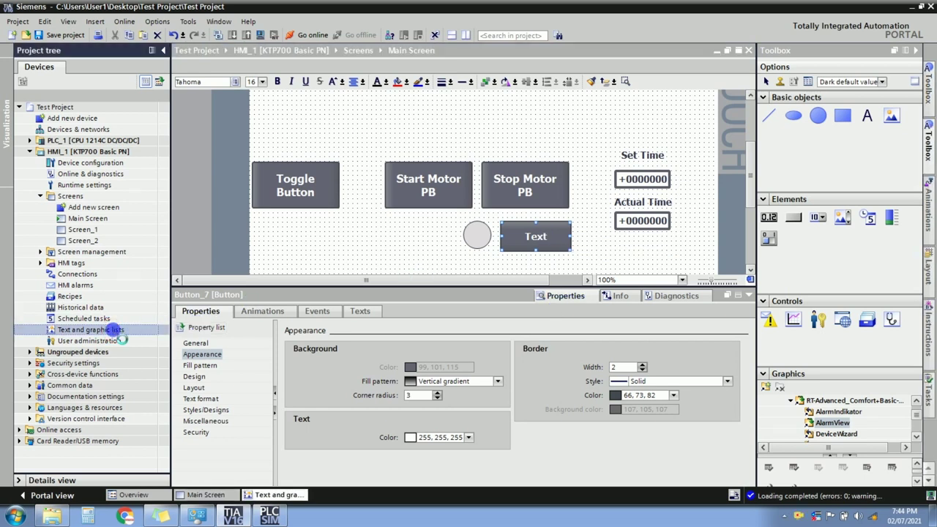
{"action": "left_click", "coordinate": [223, 121]}
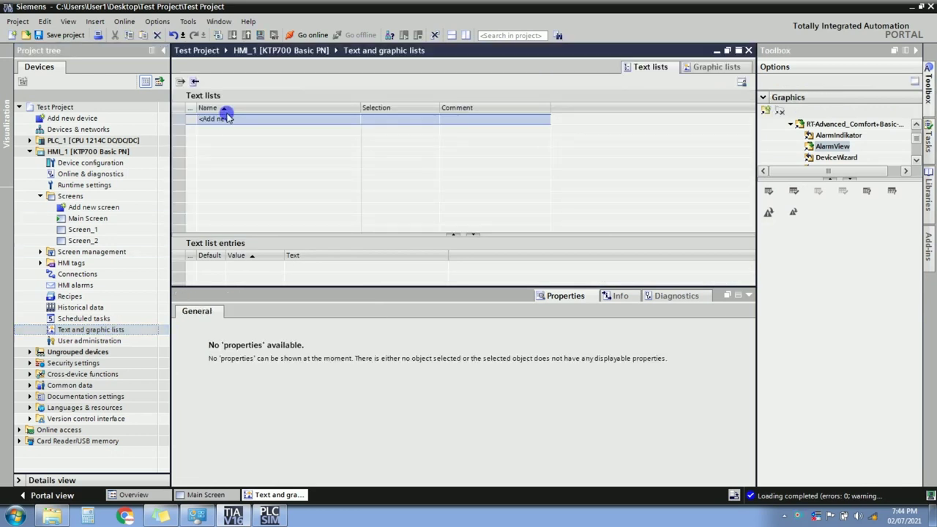
{"action": "left_click", "coordinate": [223, 120]}
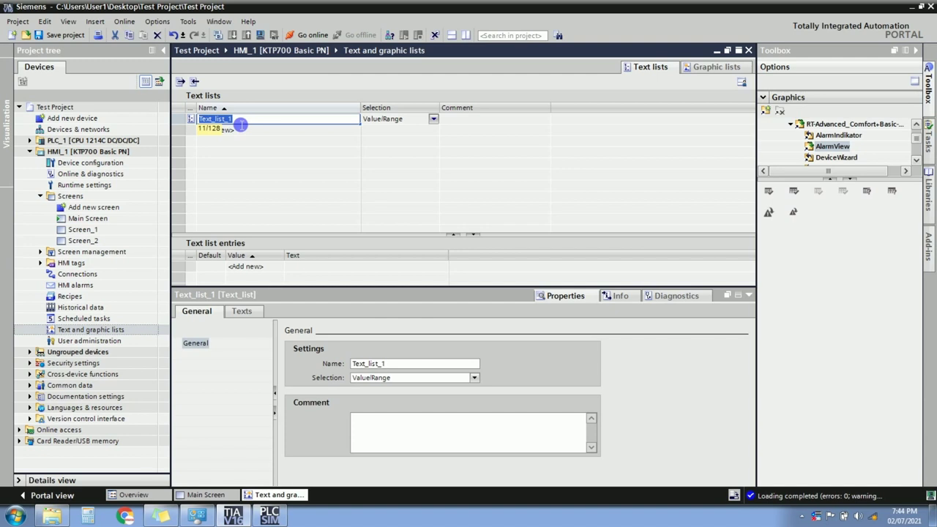
{"action": "left_click", "coordinate": [434, 120]}
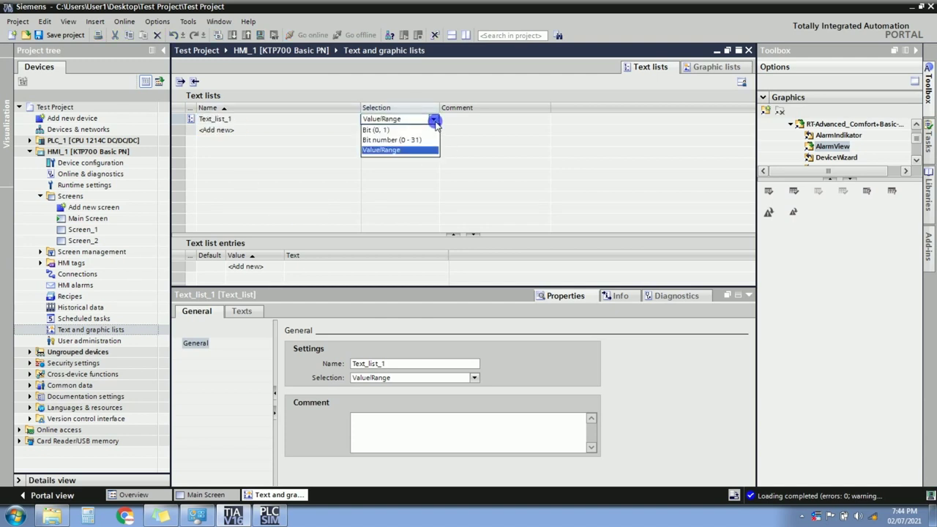
{"action": "left_click", "coordinate": [387, 130]}
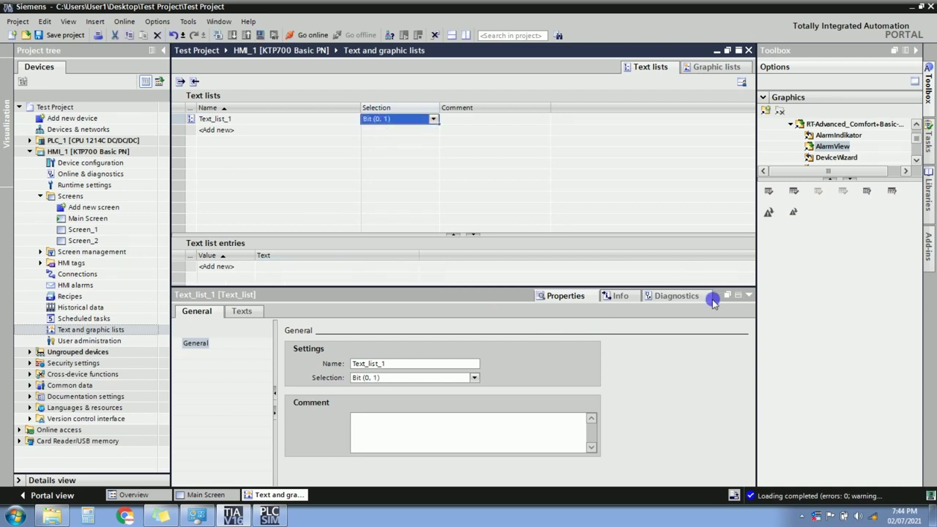
{"action": "left_click", "coordinate": [748, 295]}
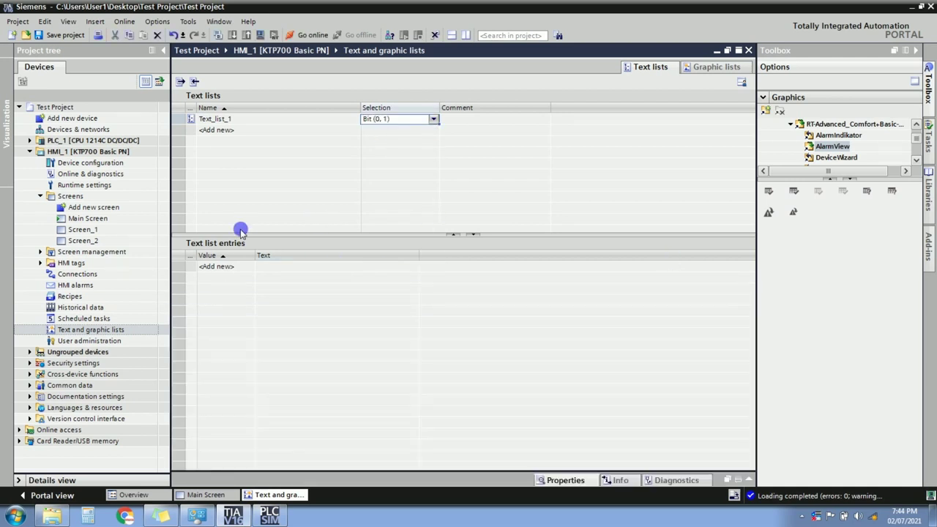
{"action": "left_click", "coordinate": [219, 266]}
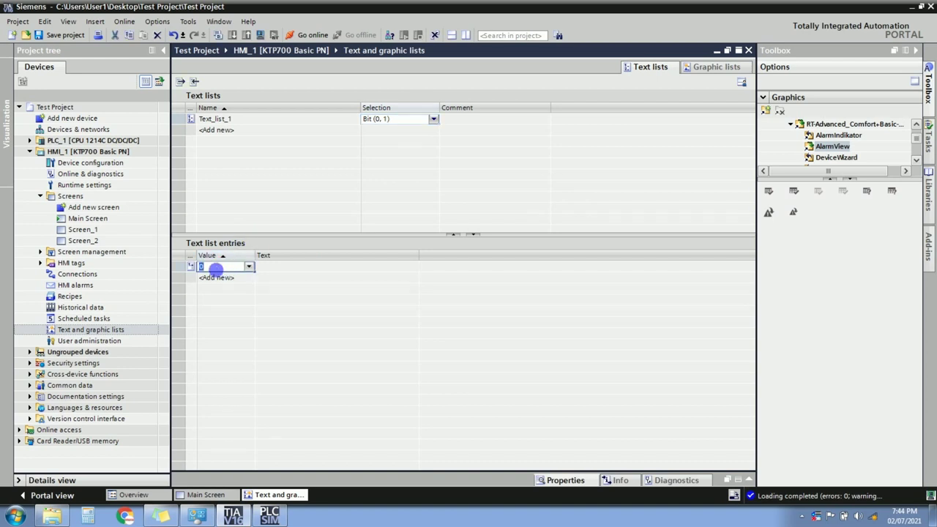
Enter MOTOR IS OFF as value 0's text and MOTOR IS ON as value 1's.
{"action": "left_click", "coordinate": [217, 278]}
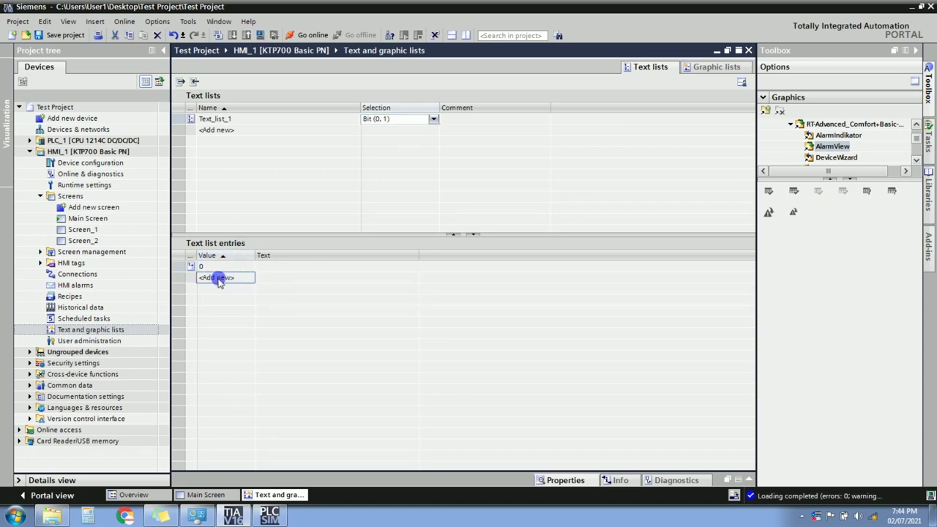
{"action": "left_click", "coordinate": [267, 266]}
{"action": "left_click", "coordinate": [269, 269]}
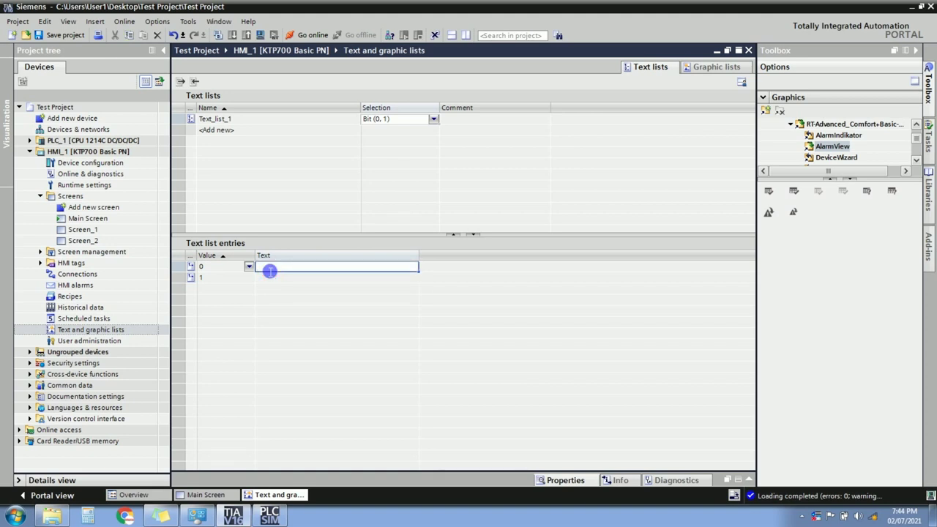
{"action": "type", "text": "MOTOR"}
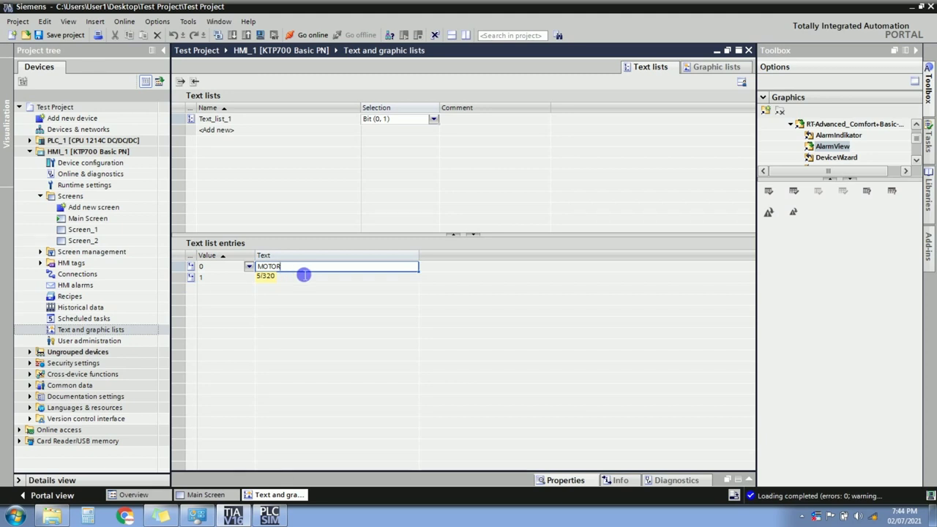
{"action": "key", "text": "Caps_Lock"}
{"action": "type", "text": "ID"}
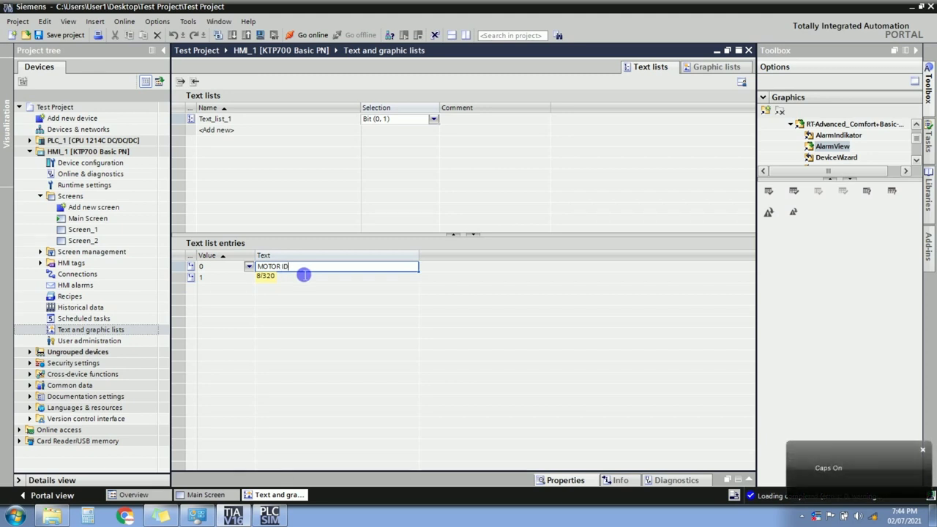
{"action": "type", "text": " O"}
{"action": "type", "text": "N"}
{"action": "key", "text": "ctrl+a"}
{"action": "key", "text": "BackSpace"}
{"action": "type", "text": "MOTOR IS OFF"}
{"action": "left_click", "coordinate": [300, 279]}
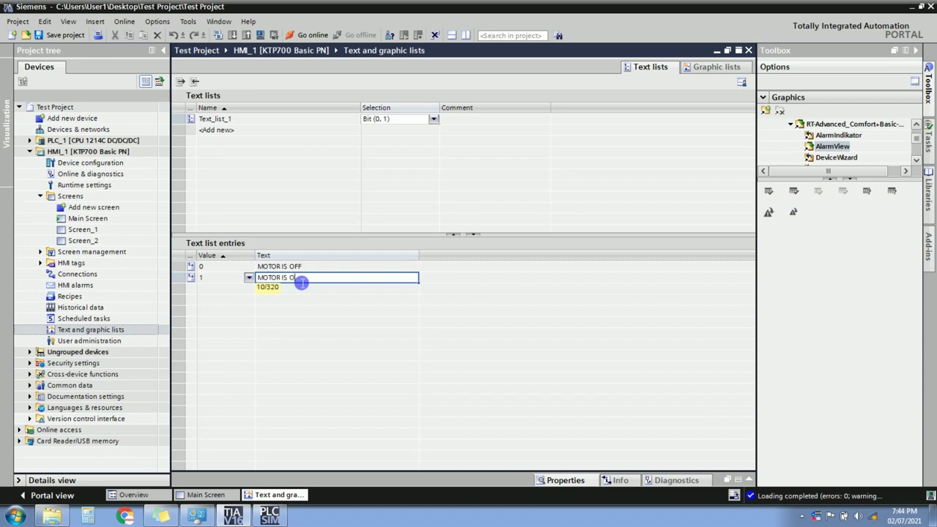
{"action": "key", "text": "Up"}
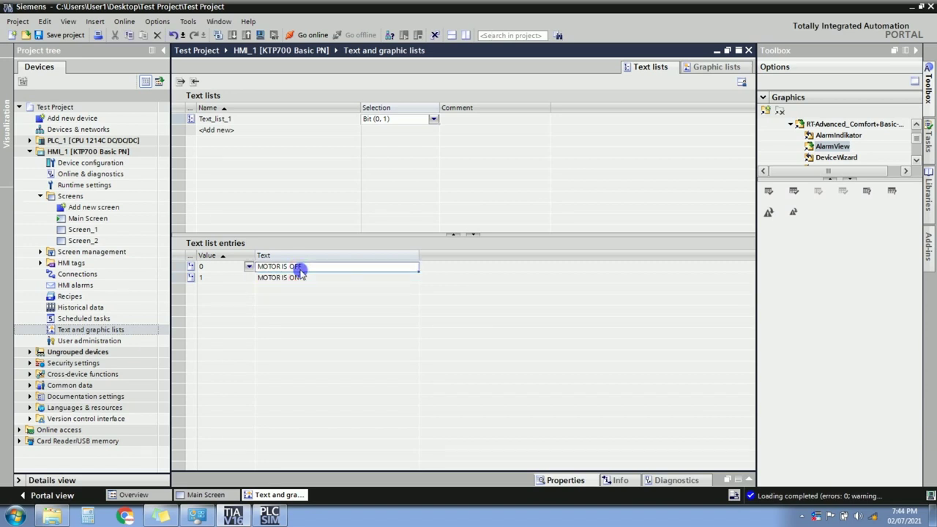
Review Text_list_1's entries and reopen the Main Screen.
{"action": "left_click", "coordinate": [181, 121]}
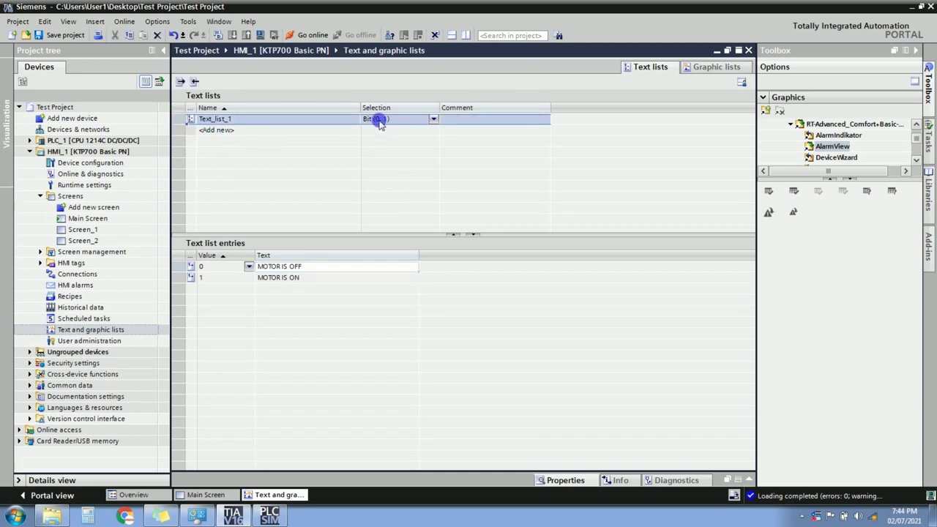
{"action": "left_click", "coordinate": [220, 266]}
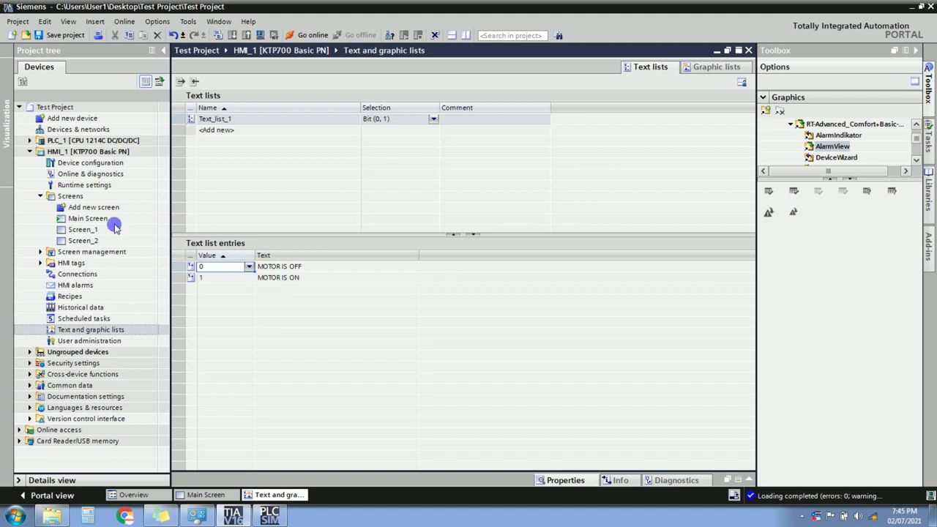
{"action": "double_click", "coordinate": [88, 218]}
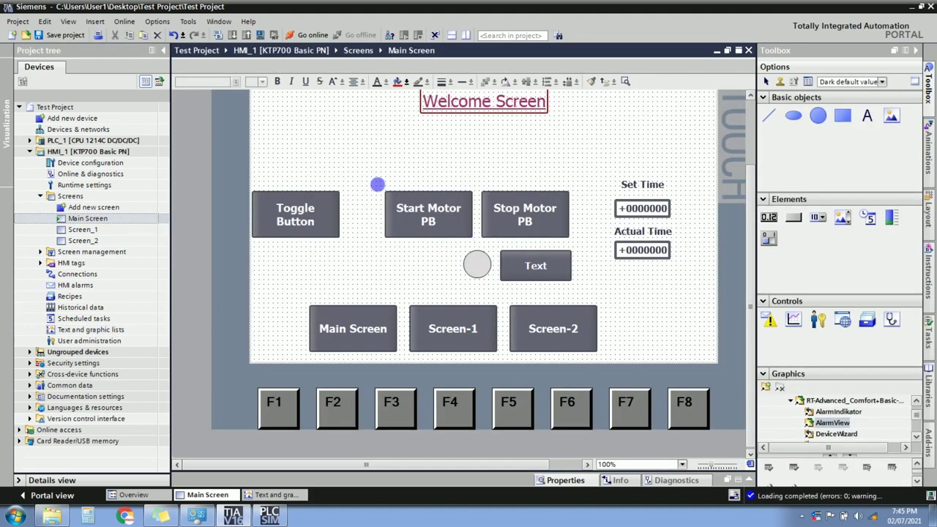
Delete the Toggle Button and move the motor buttons, circle and time fields up together.
{"action": "left_click", "coordinate": [313, 220]}
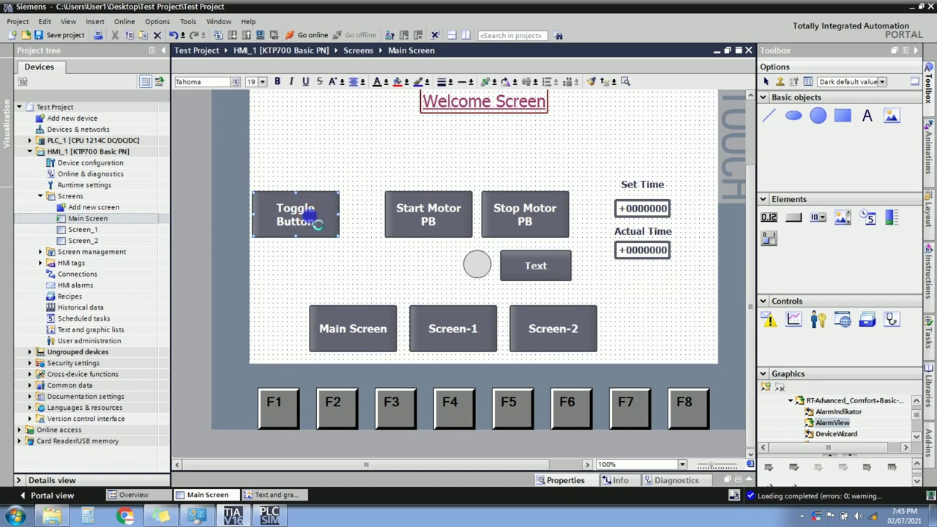
{"action": "key", "text": "Delete"}
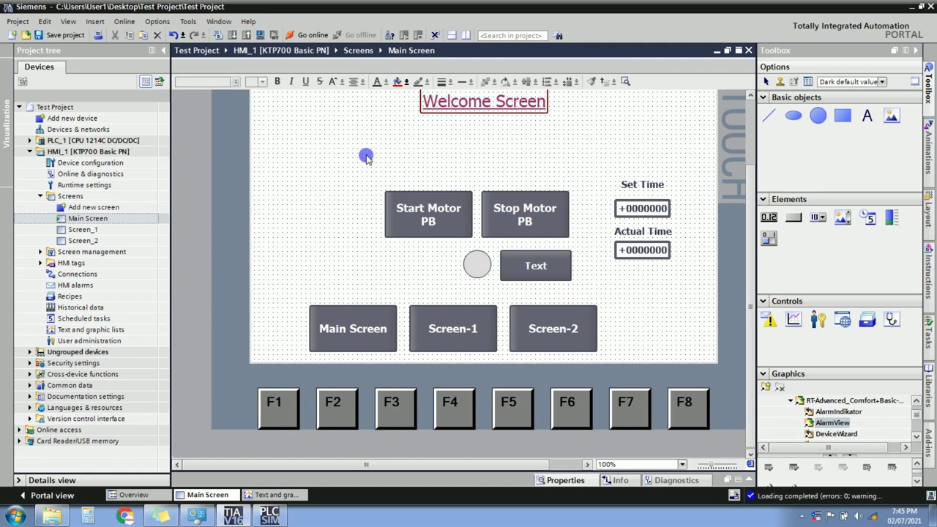
{"action": "scroll", "coordinate": [366, 157], "scroll_direction": "up", "scroll_amount": 1}
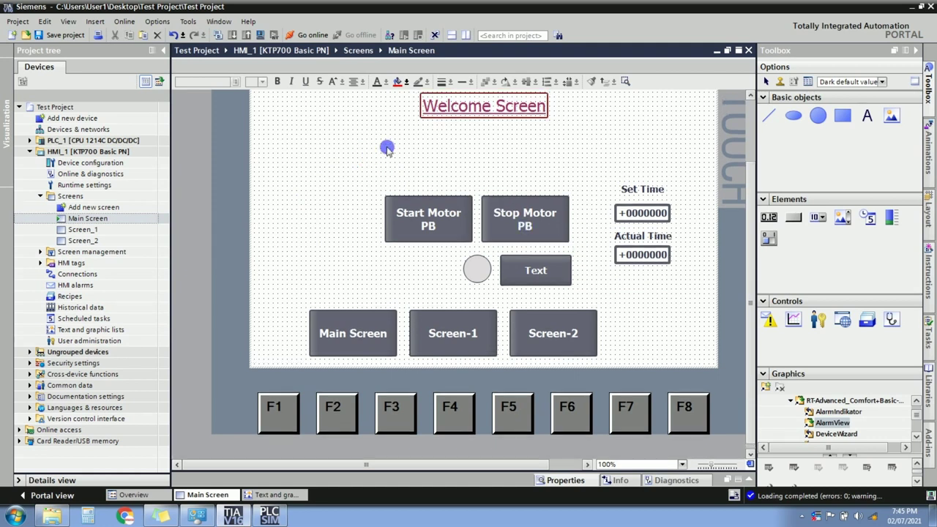
{"action": "left_click_drag", "start_coordinate": [368, 165], "coordinate": [708, 307]}
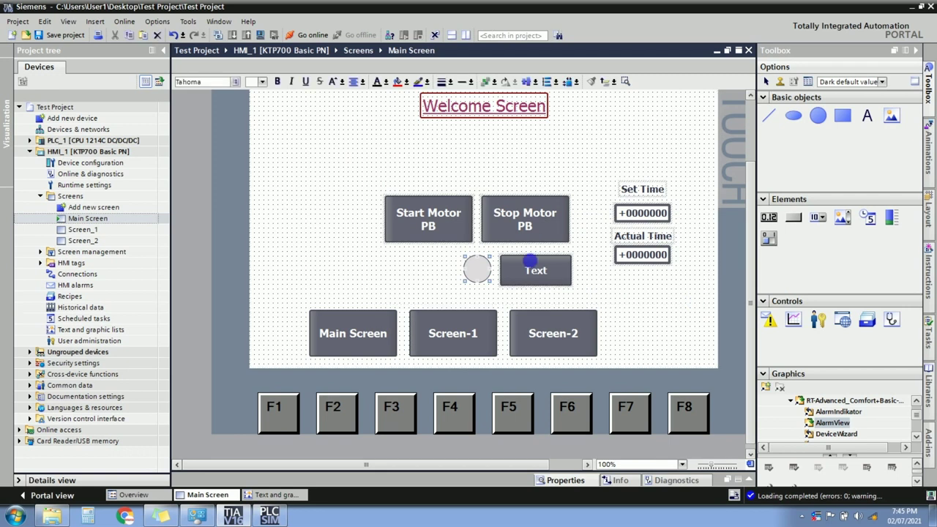
{"action": "left_click_drag", "start_coordinate": [533, 264], "coordinate": [493, 273]}
Show the properties of the Text button beneath the lamp circle.
{"action": "left_click", "coordinate": [533, 226]}
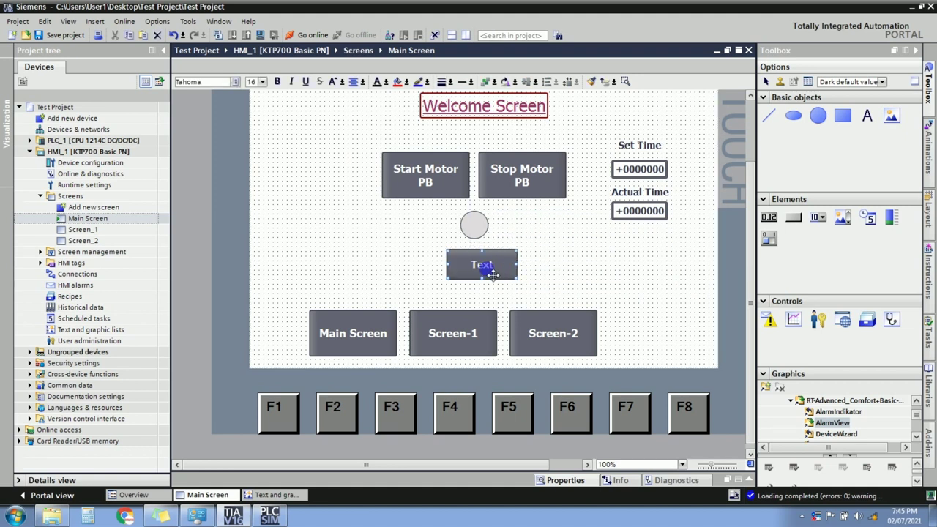
{"action": "right_click", "coordinate": [484, 268]}
{"action": "left_click", "coordinate": [510, 452]}
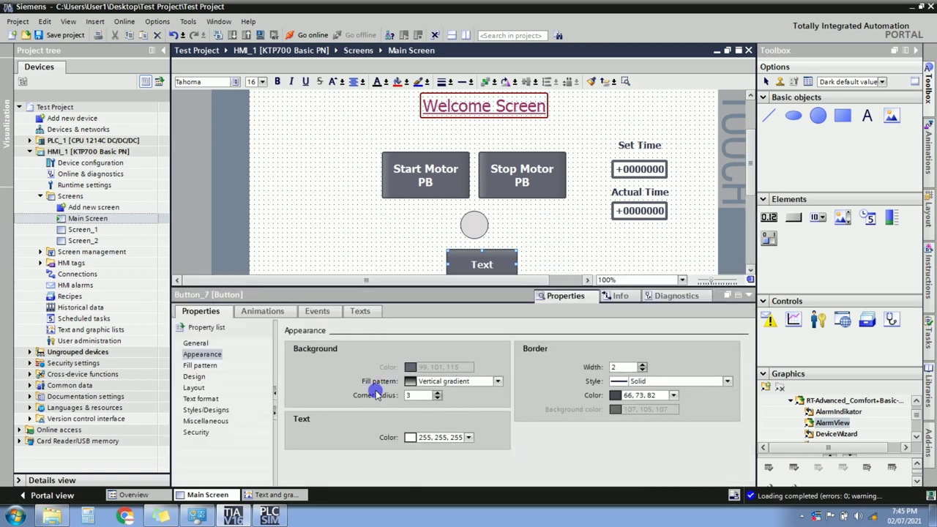
Switch the Text button's label to a text list and choose Text_list_1.
{"action": "left_click", "coordinate": [198, 344]}
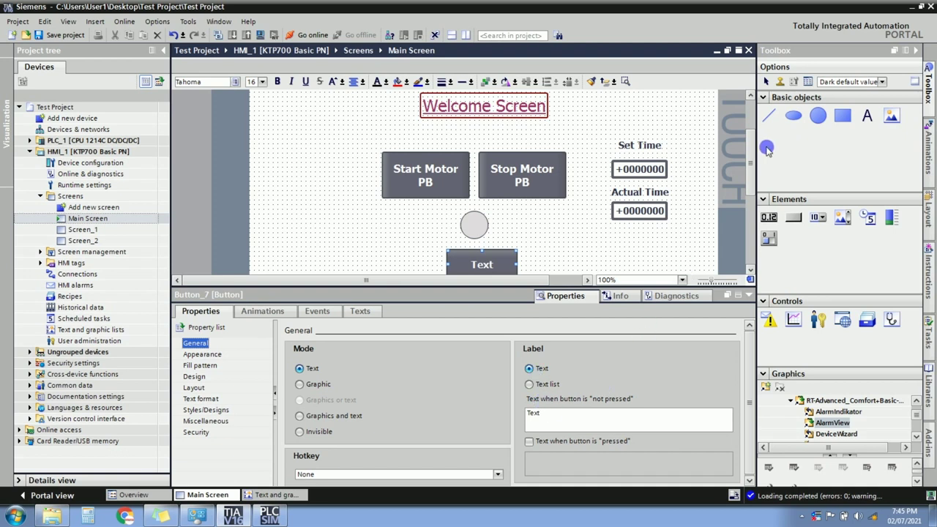
{"action": "scroll", "coordinate": [752, 157], "scroll_direction": "down", "scroll_amount": 2}
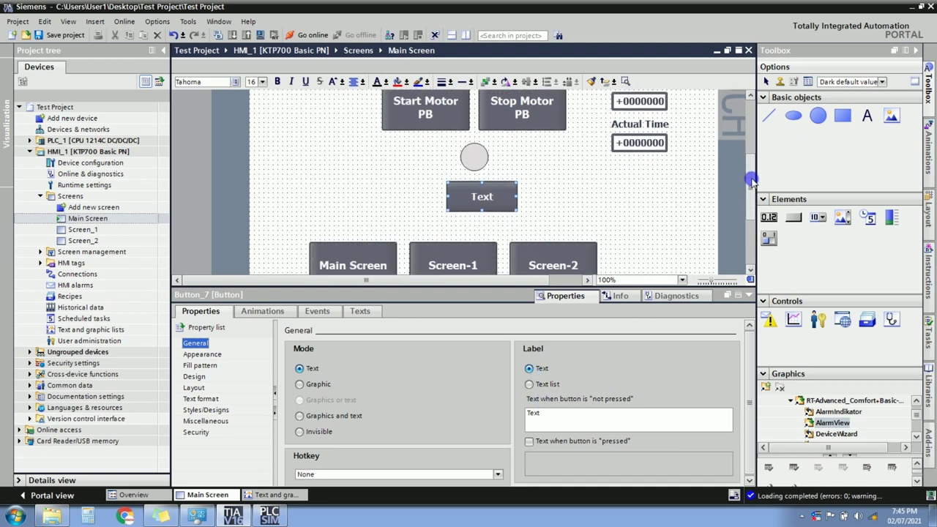
{"action": "left_click", "coordinate": [545, 418]}
{"action": "double_click", "coordinate": [546, 418]}
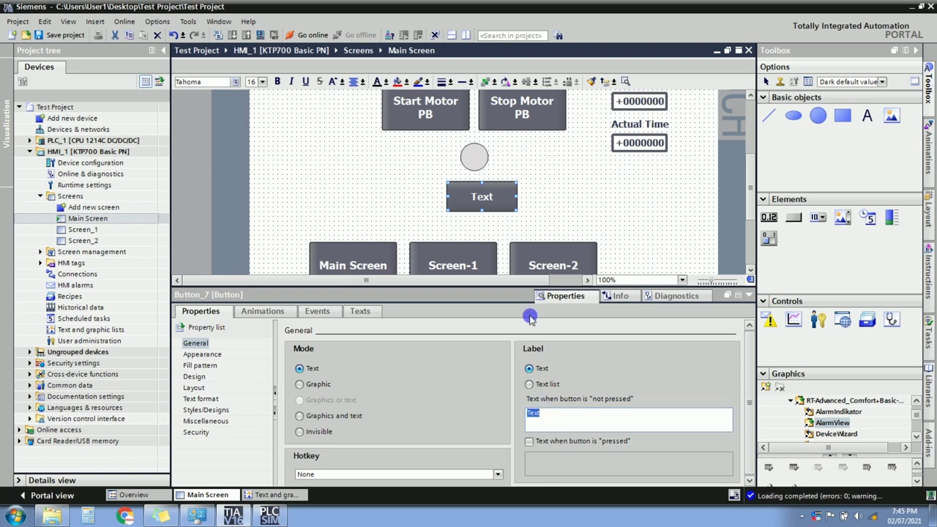
{"action": "left_click", "coordinate": [530, 385]}
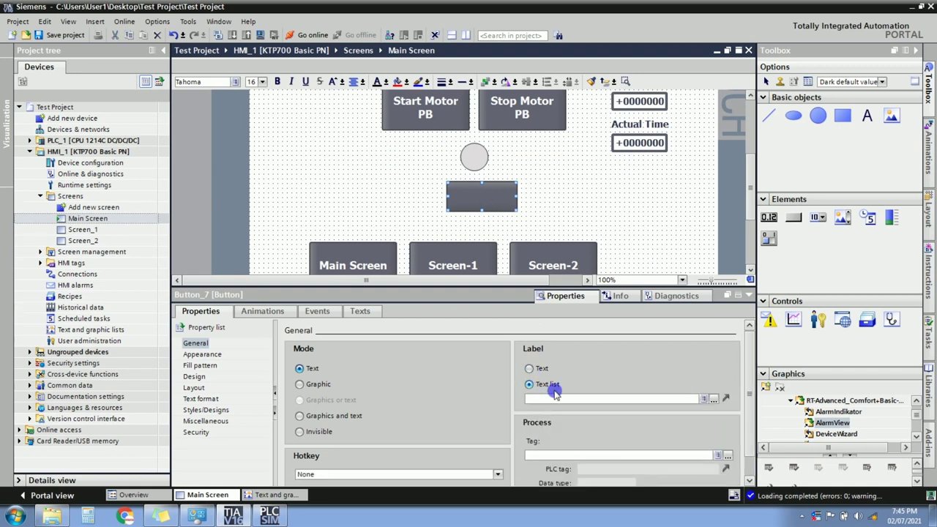
{"action": "left_click", "coordinate": [714, 399]}
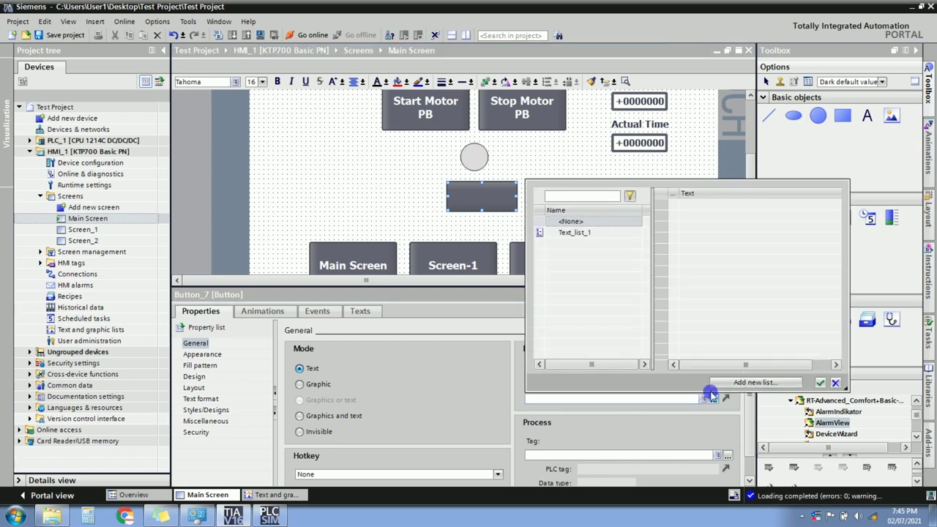
{"action": "left_click", "coordinate": [569, 234]}
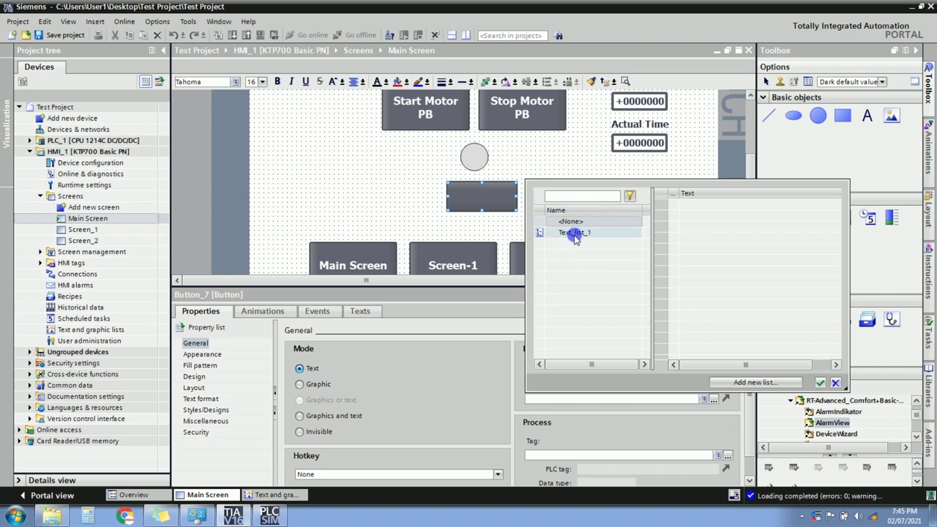
{"action": "left_click", "coordinate": [578, 234]}
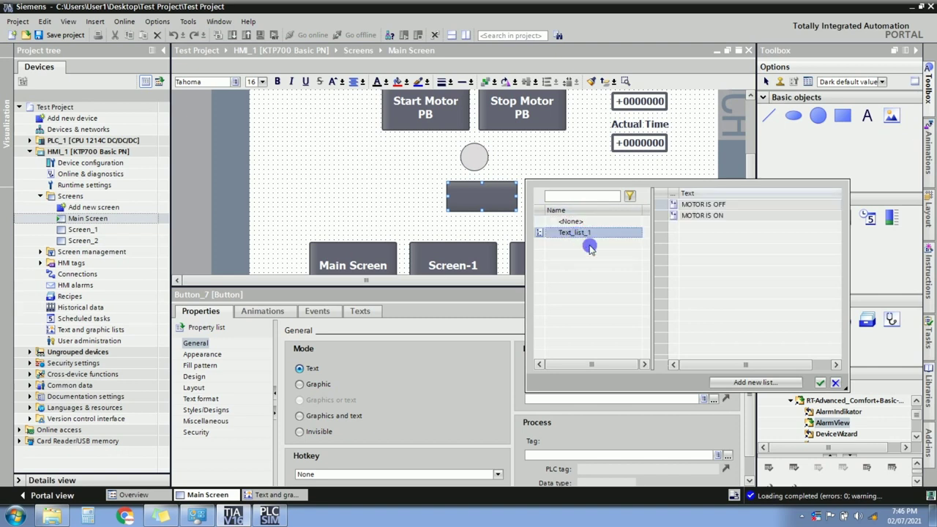
{"action": "left_click", "coordinate": [819, 382]}
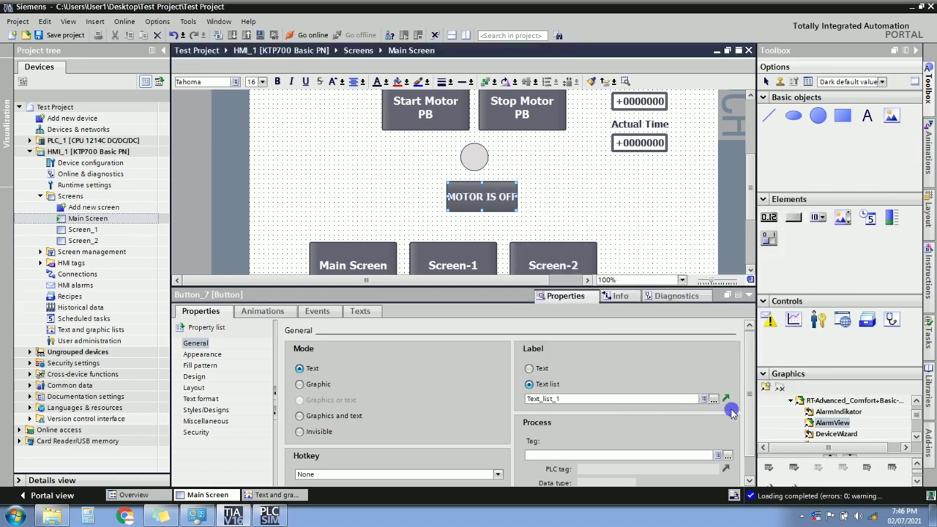
Assign the Motor Contactor tag to drive the button's label.
{"action": "scroll", "coordinate": [746, 412], "scroll_direction": "down", "scroll_amount": 1}
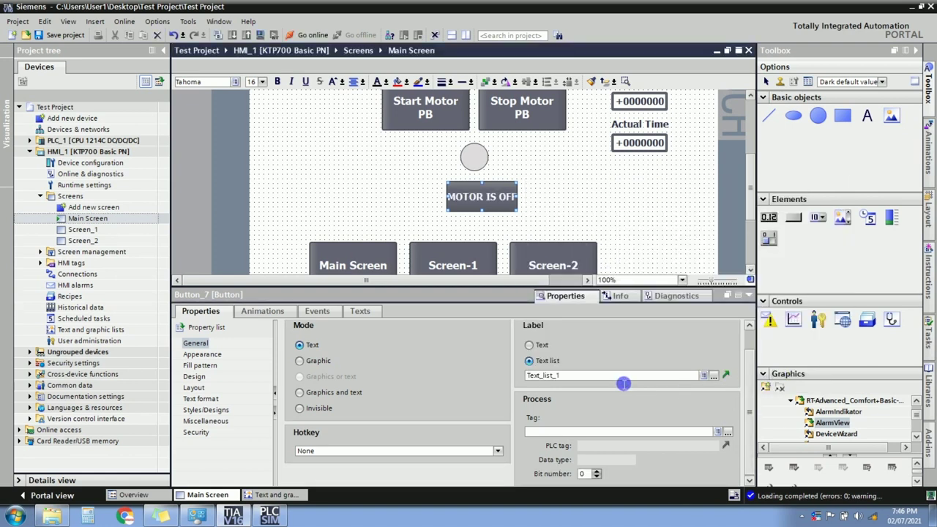
{"action": "left_click", "coordinate": [725, 432]}
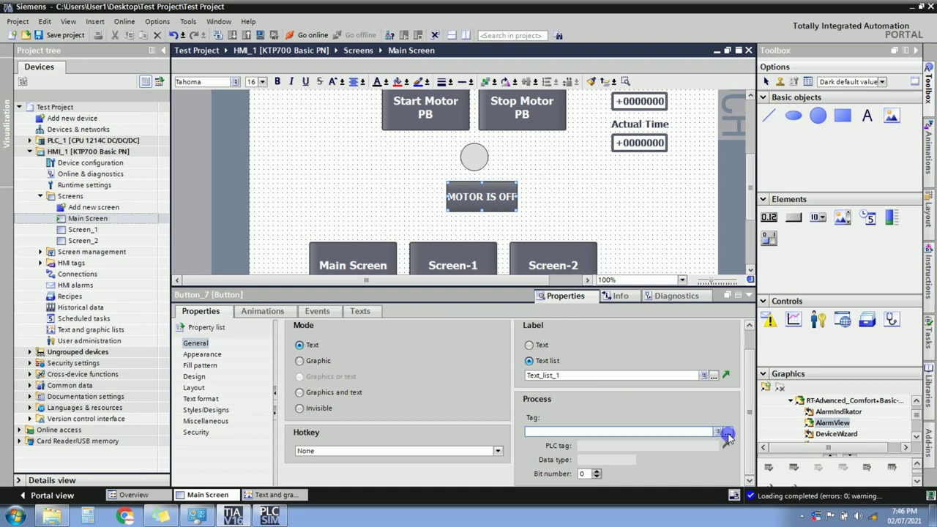
{"action": "left_click", "coordinate": [726, 433]}
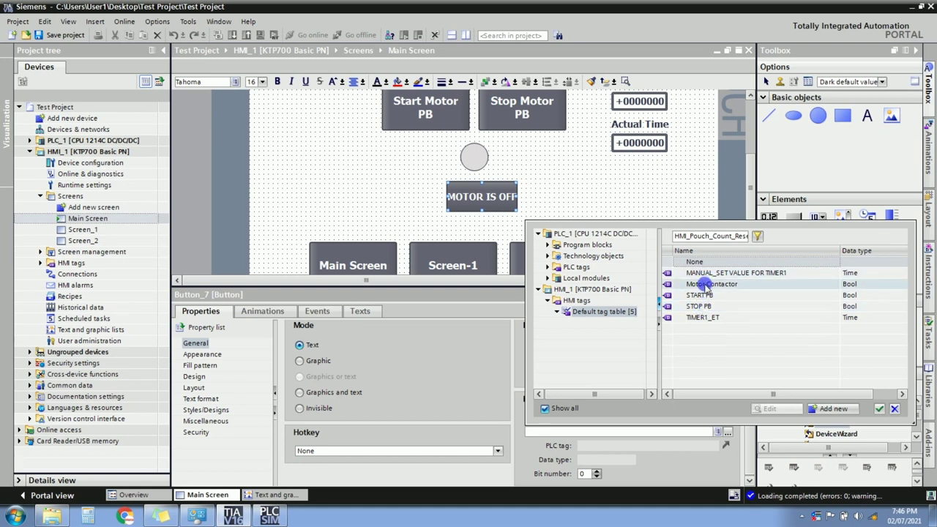
{"action": "double_click", "coordinate": [703, 284]}
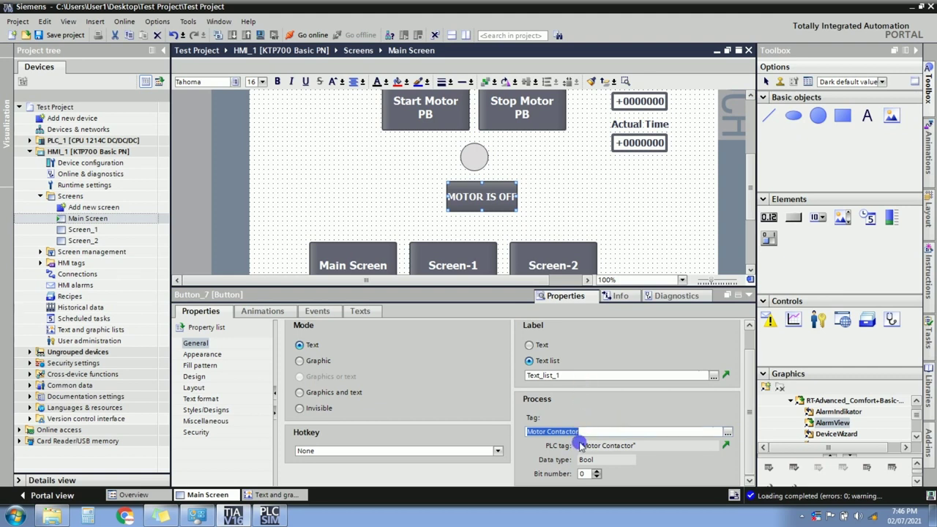
Enlarge the MOTOR IS OFF button by dragging its corner handle.
{"action": "left_click", "coordinate": [521, 216]}
{"action": "left_click_drag", "start_coordinate": [521, 216], "coordinate": [533, 224]}
{"action": "left_click", "coordinate": [570, 210]}
{"action": "left_click", "coordinate": [510, 200]}
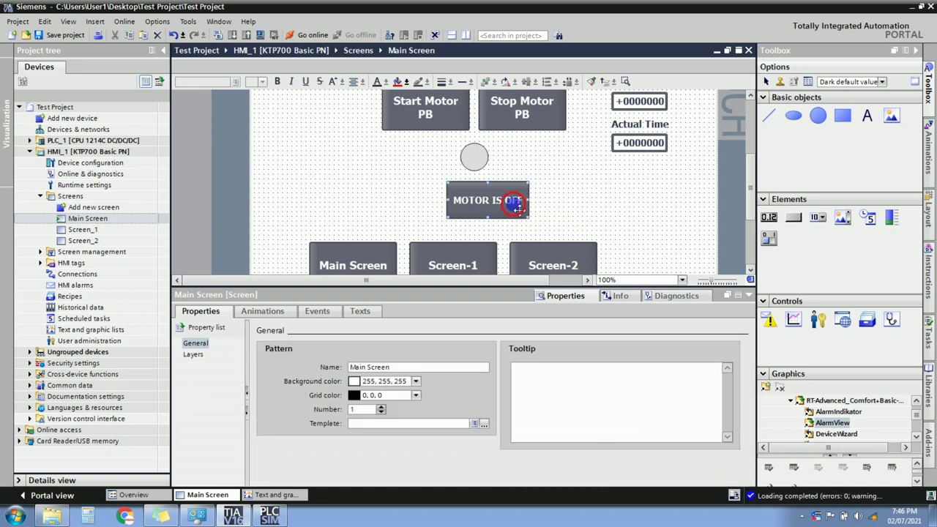
Add an appearance animation to the button driven by the Motor Contactor tag.
{"action": "left_click", "coordinate": [262, 311]}
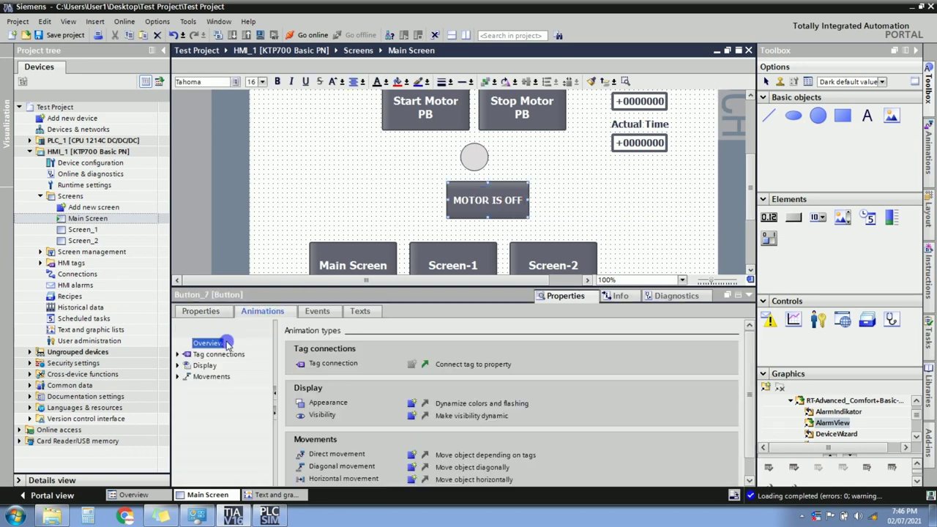
{"action": "left_click", "coordinate": [180, 366]}
{"action": "double_click", "coordinate": [206, 376]}
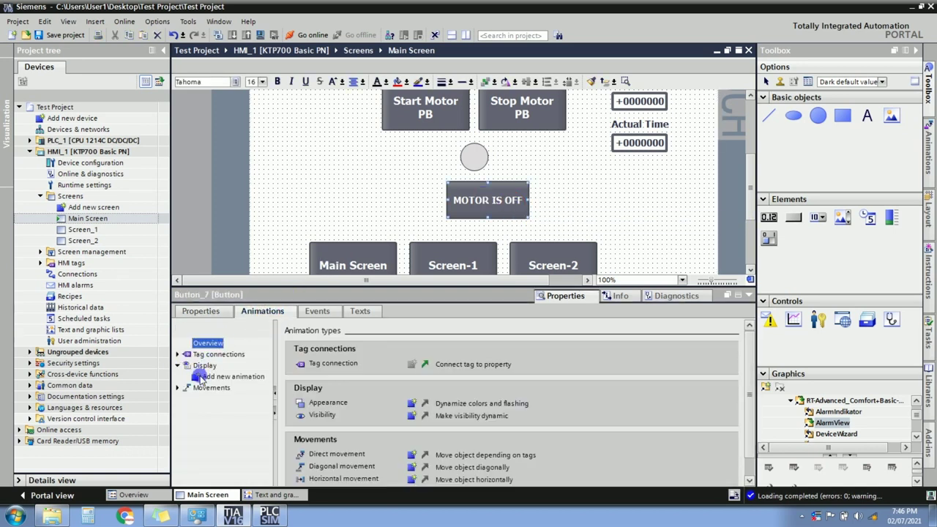
{"action": "double_click", "coordinate": [359, 227]}
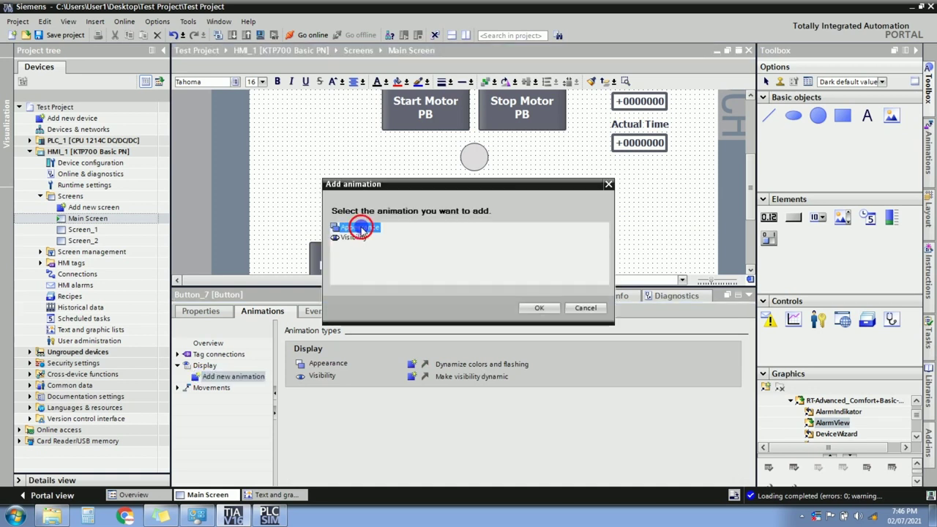
{"action": "left_click", "coordinate": [349, 362]}
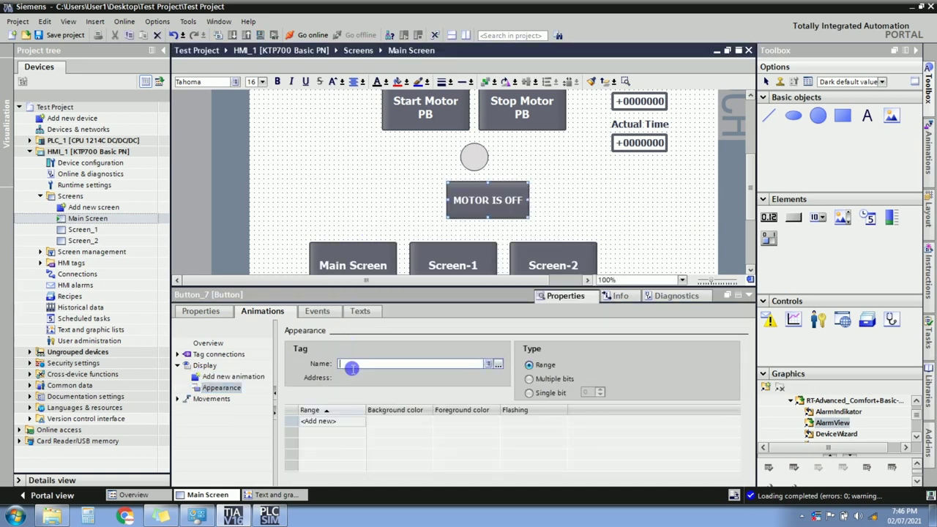
{"action": "type", "text": "mot"}
{"action": "left_click", "coordinate": [355, 375]}
Add ranges 0 and 1, giving value 1 a green (0, 255, 0) background.
{"action": "left_click", "coordinate": [328, 421]}
{"action": "left_click", "coordinate": [330, 432]}
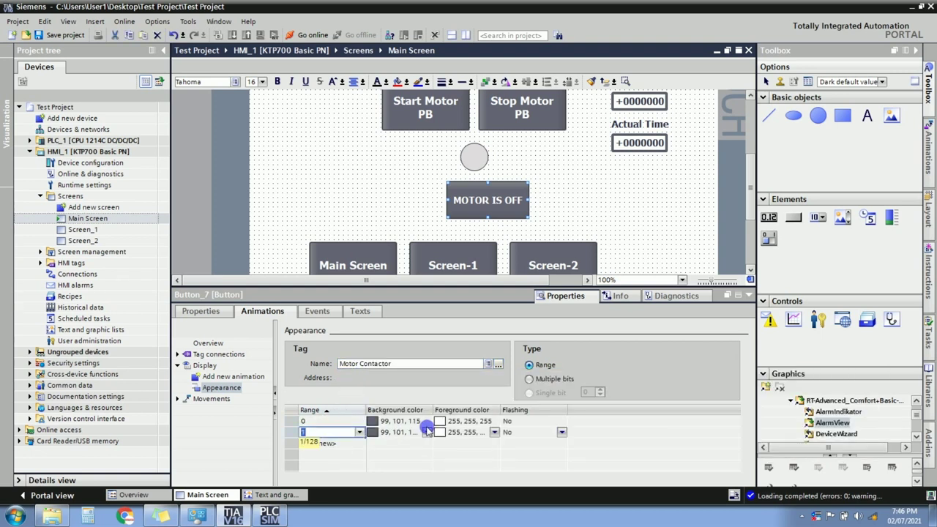
{"action": "left_click", "coordinate": [428, 432]}
{"action": "left_click", "coordinate": [426, 432]}
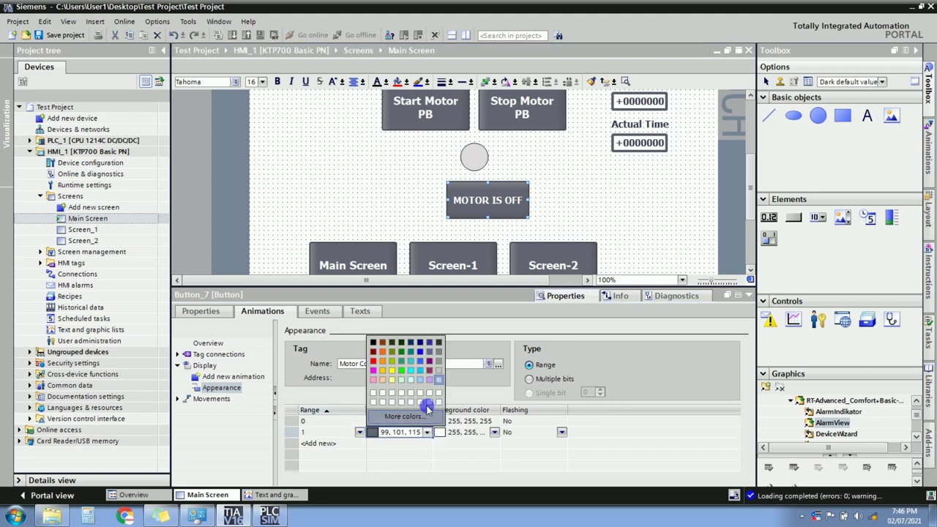
{"action": "left_click", "coordinate": [404, 373]}
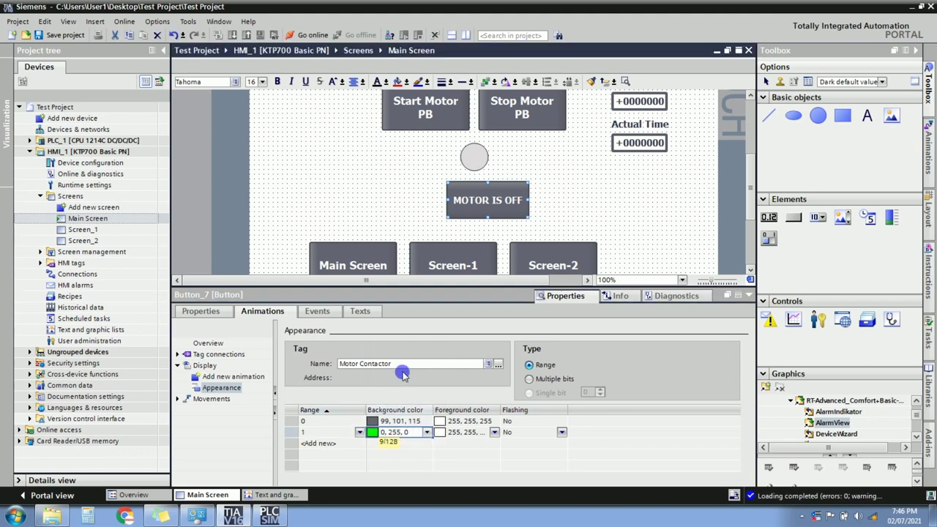
{"action": "left_click", "coordinate": [228, 389]}
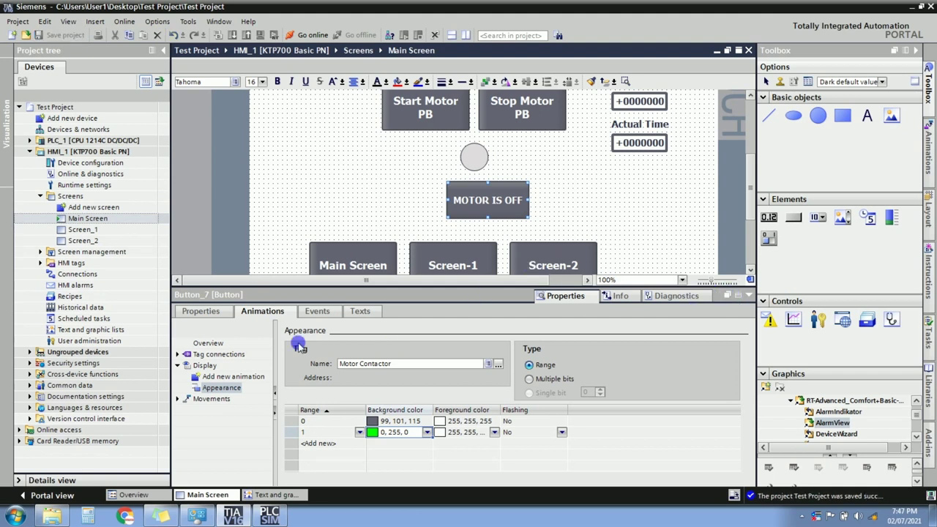
{"action": "left_click", "coordinate": [229, 376]}
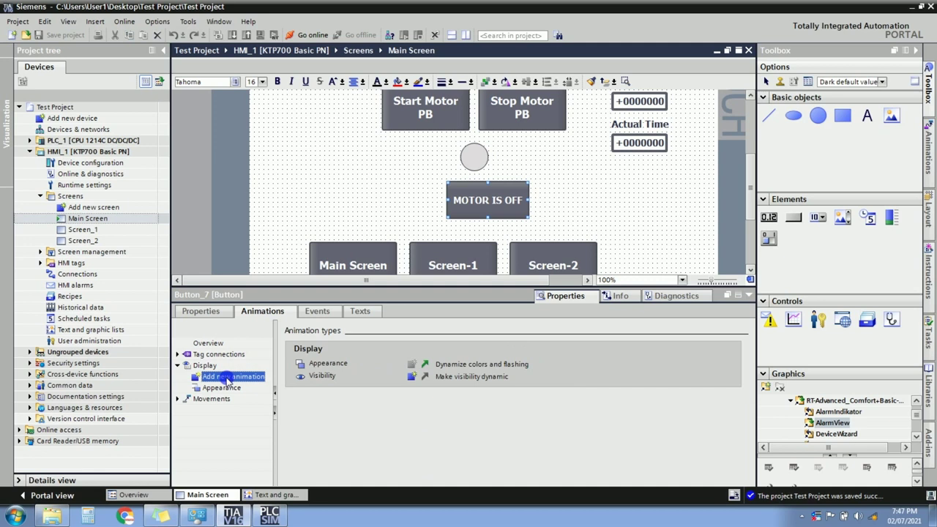
{"action": "left_click", "coordinate": [557, 150]}
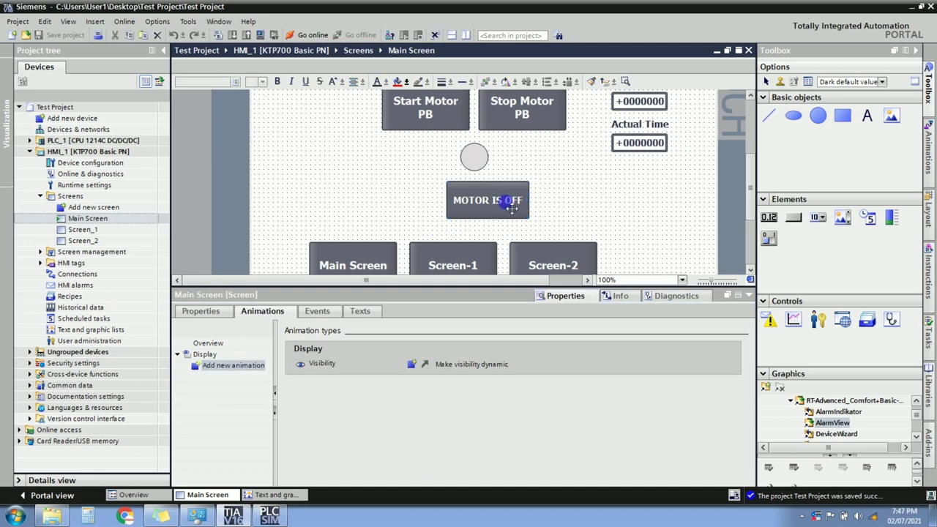
{"action": "left_click", "coordinate": [512, 208]}
{"action": "left_click", "coordinate": [558, 200]}
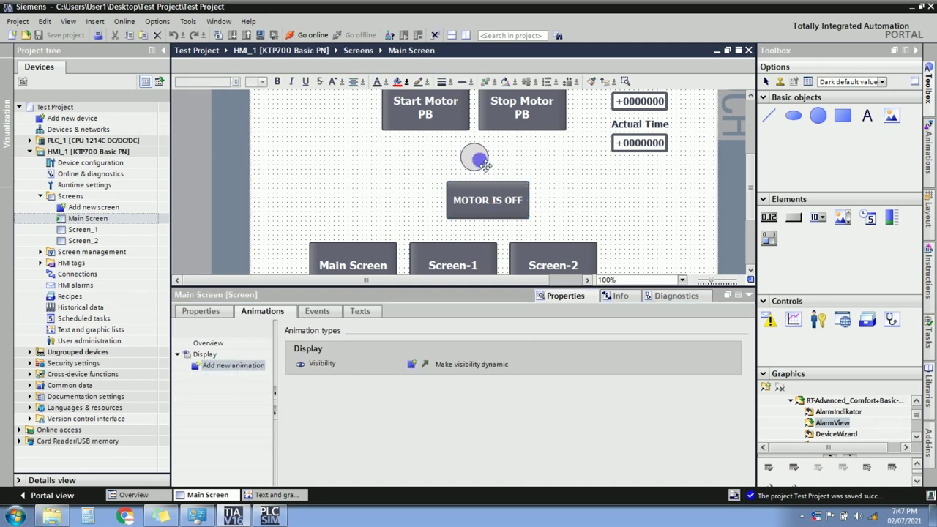
Draw a small circle right of MOTOR IS OFF and give it a Visibility animation.
{"action": "left_click", "coordinate": [818, 115]}
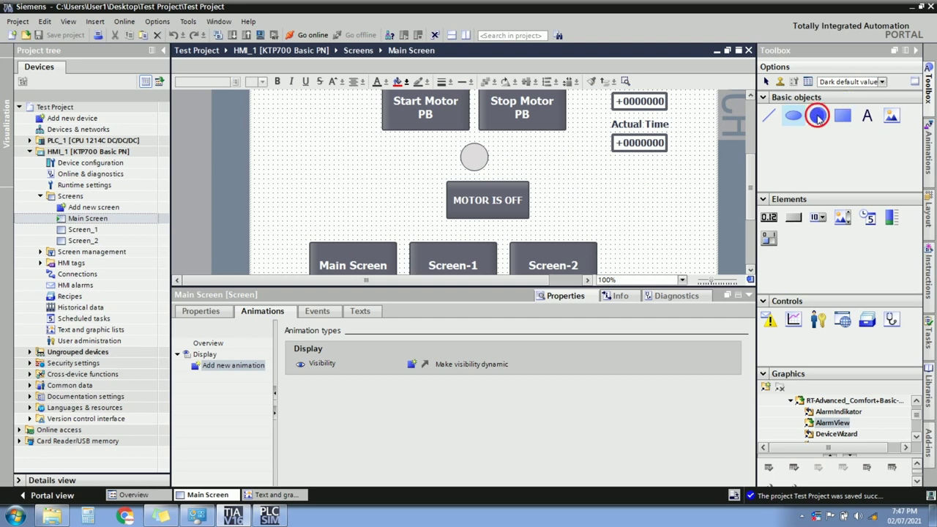
{"action": "left_click", "coordinate": [585, 192]}
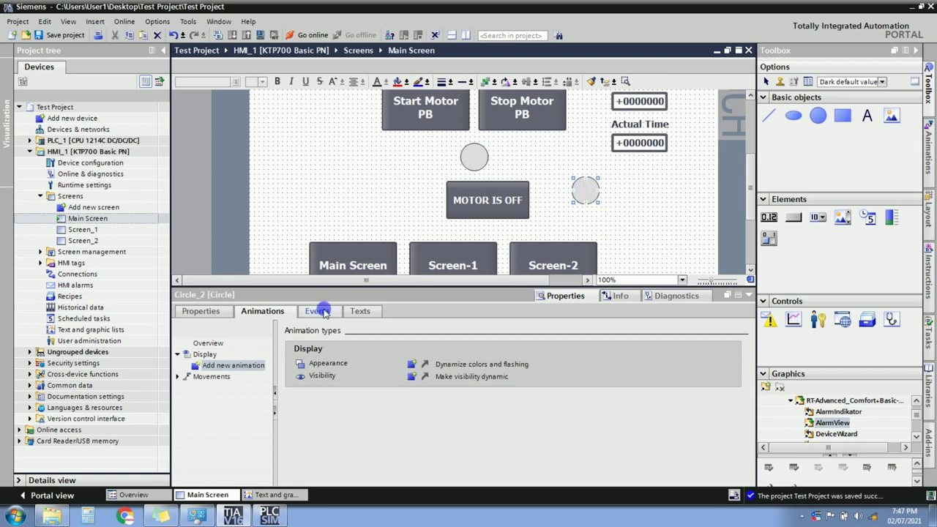
{"action": "double_click", "coordinate": [217, 367]}
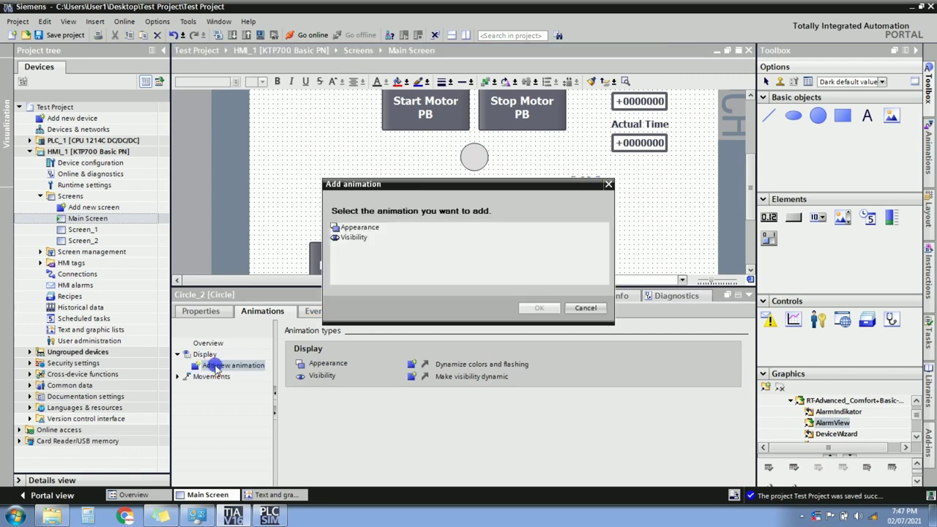
{"action": "left_click", "coordinate": [350, 238]}
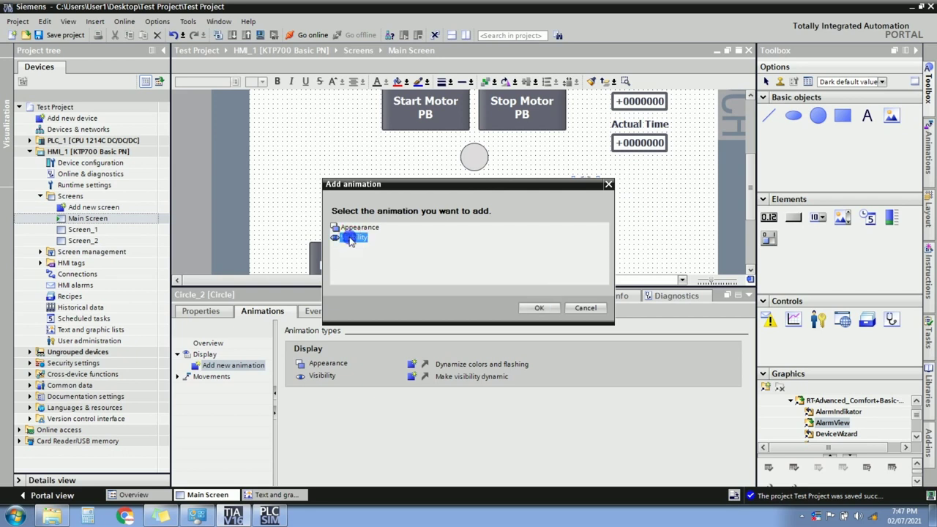
{"action": "left_click", "coordinate": [533, 306]}
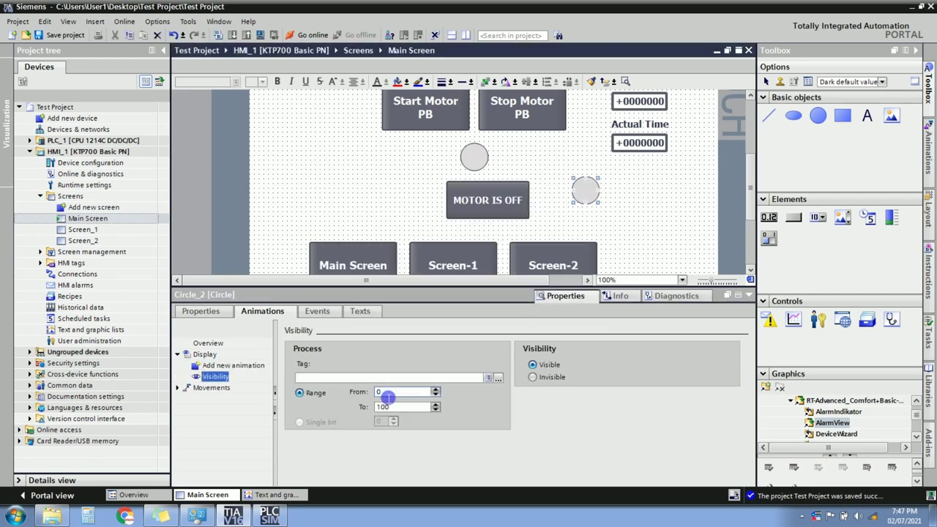
Tie the circle's visibility to Motor Contactor, range 0 to 0, and shift it slightly left.
{"action": "left_click", "coordinate": [361, 381]}
{"action": "type", "text": "MOTO"}
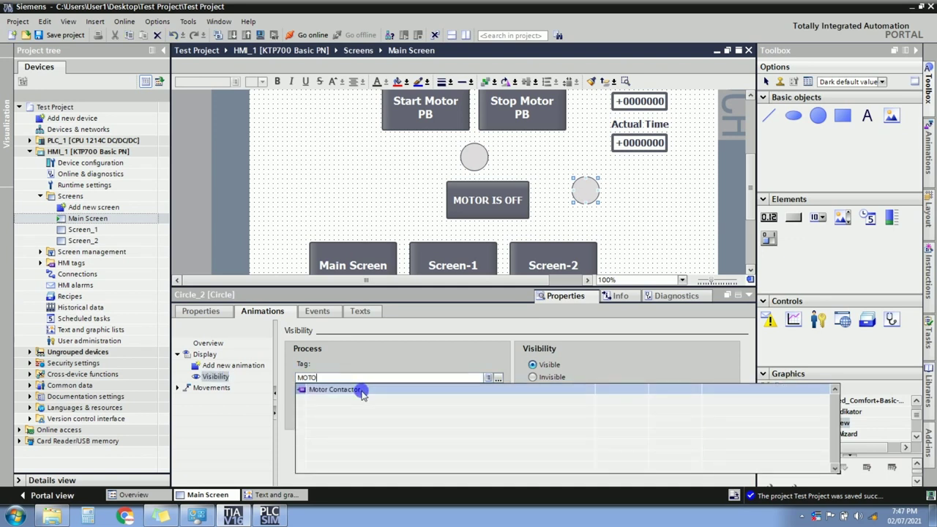
{"action": "left_click", "coordinate": [362, 391]}
{"action": "double_click", "coordinate": [395, 409]}
{"action": "type", "text": "0"}
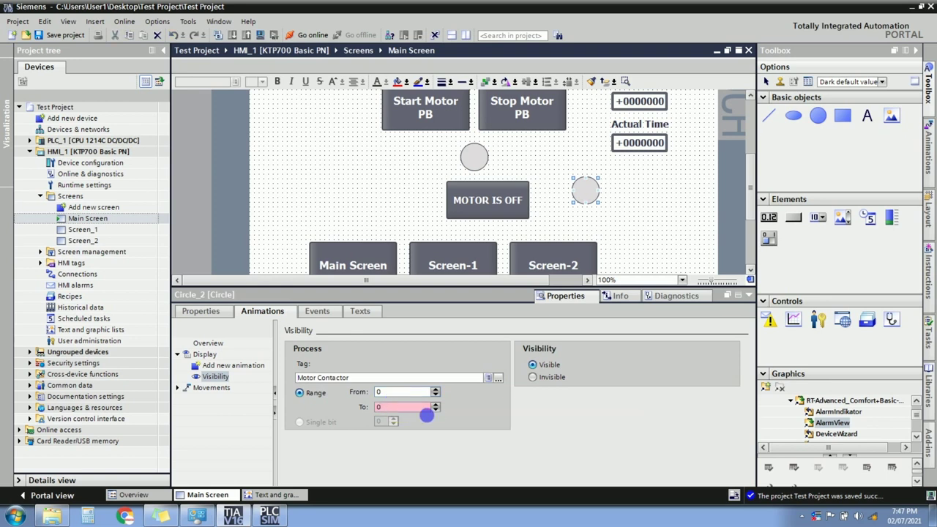
{"action": "left_click", "coordinate": [395, 381]}
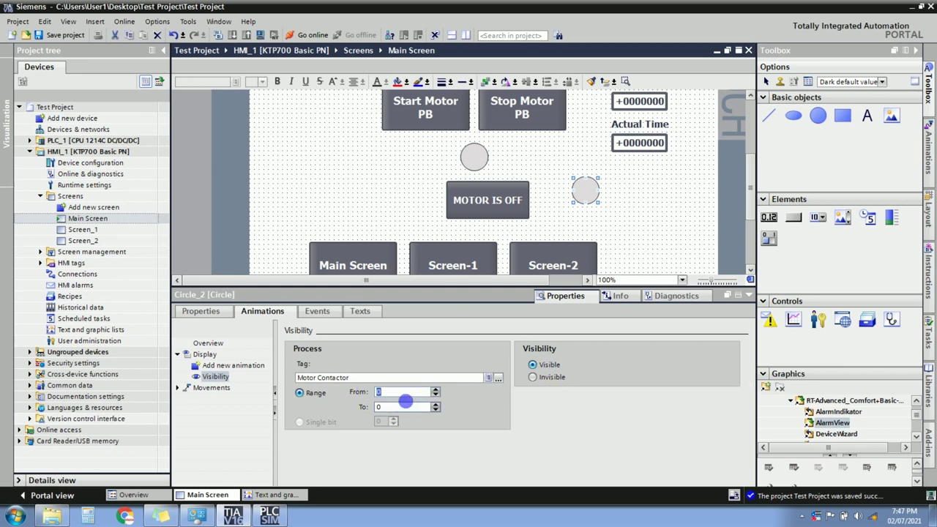
{"action": "left_click_drag", "start_coordinate": [590, 194], "coordinate": [562, 204]}
{"action": "left_click", "coordinate": [610, 202]}
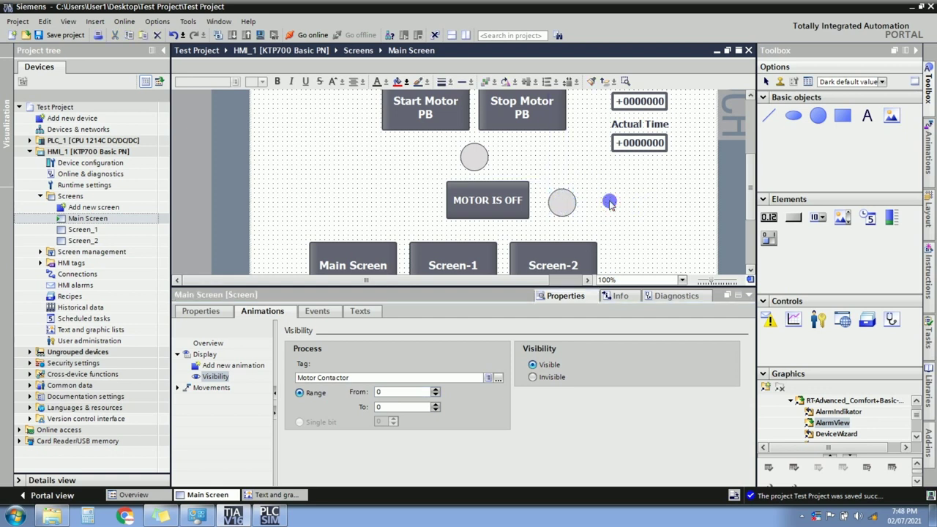
Align the grey circle beside MOTOR IS OFF, then compile HMI_1 and start its simulation.
{"action": "left_click", "coordinate": [748, 296]}
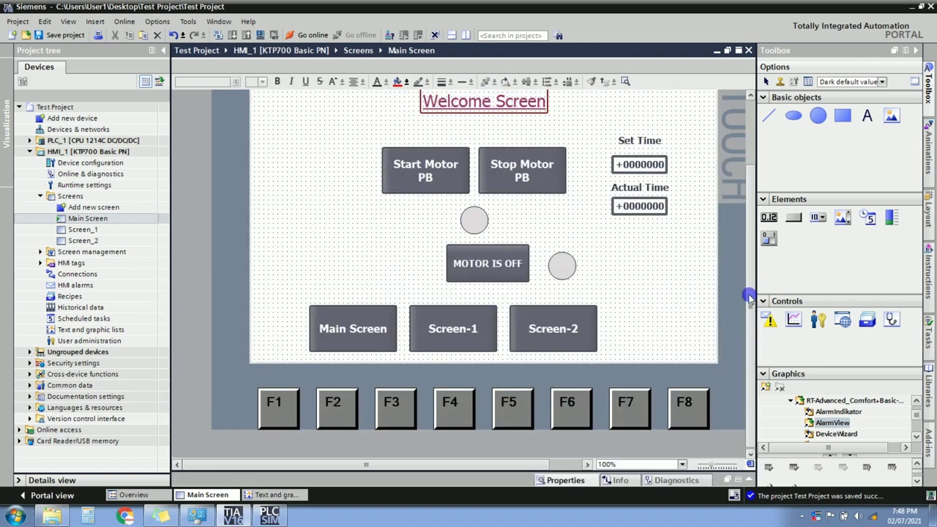
{"action": "scroll", "coordinate": [746, 291], "scroll_direction": "up", "scroll_amount": 1}
{"action": "left_click", "coordinate": [568, 309]}
{"action": "left_click_drag", "start_coordinate": [569, 311], "coordinate": [560, 302]}
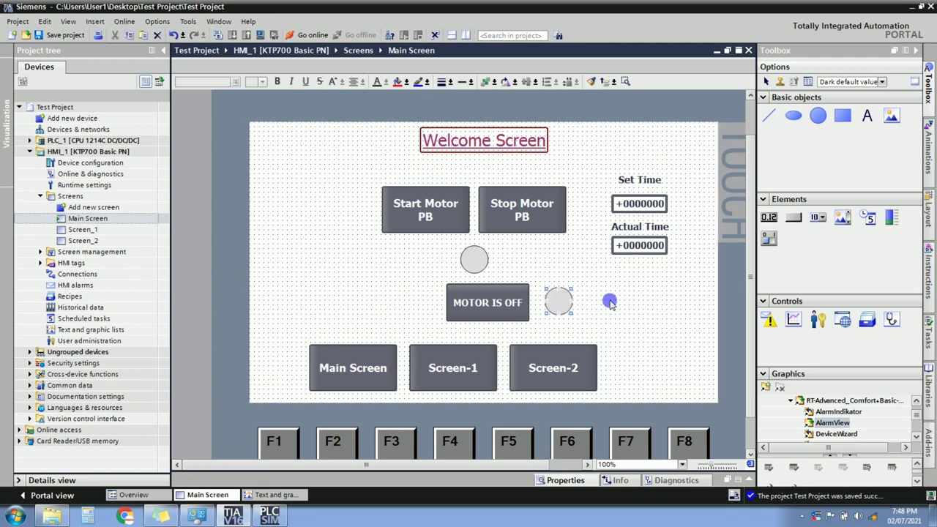
{"action": "left_click", "coordinate": [262, 35]}
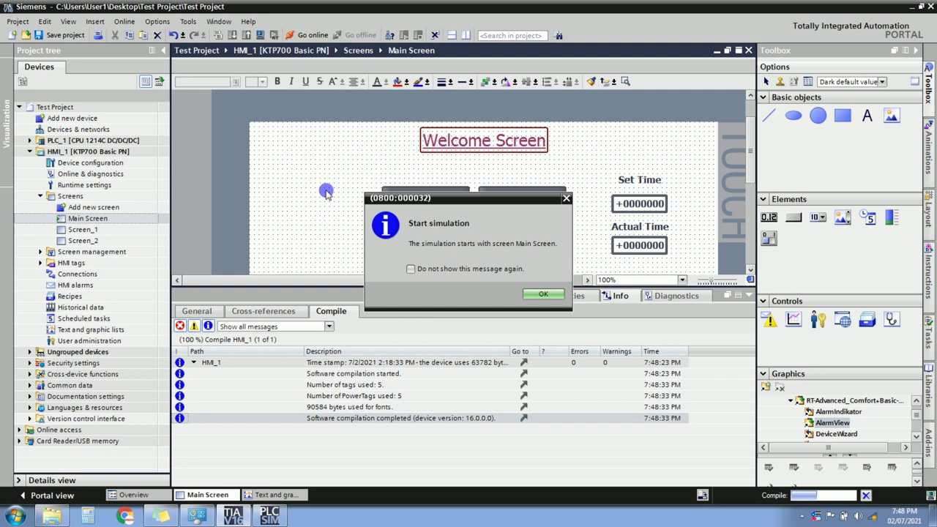
Dismiss the Start simulation message and bring the WinCC RT Simulator to the front.
{"action": "key", "text": "Return"}
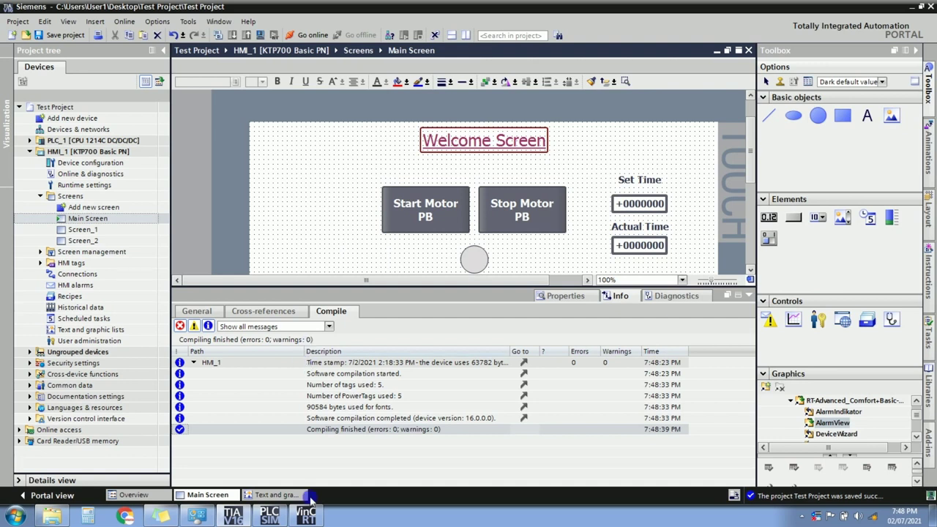
{"action": "left_click", "coordinate": [306, 516]}
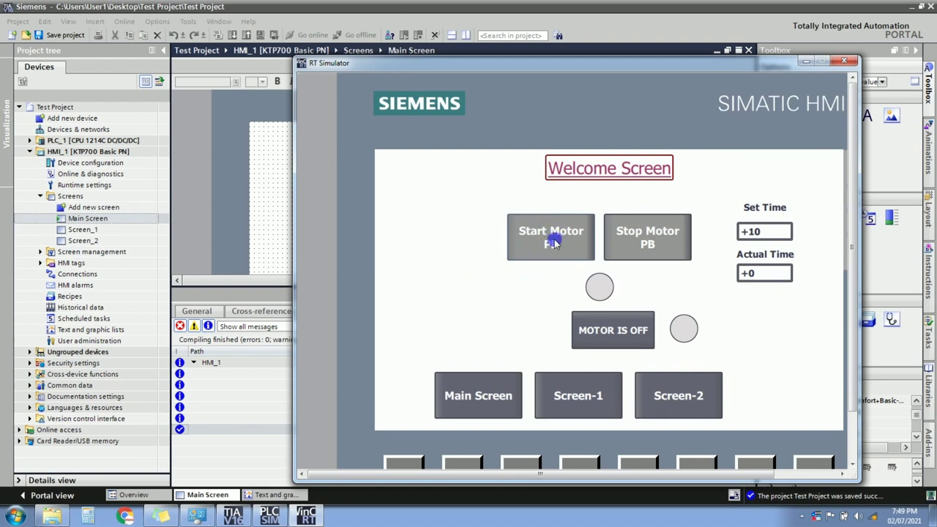
Start the motor, stop it again, and close the RT Simulator.
{"action": "left_click", "coordinate": [554, 244]}
{"action": "left_click", "coordinate": [551, 246]}
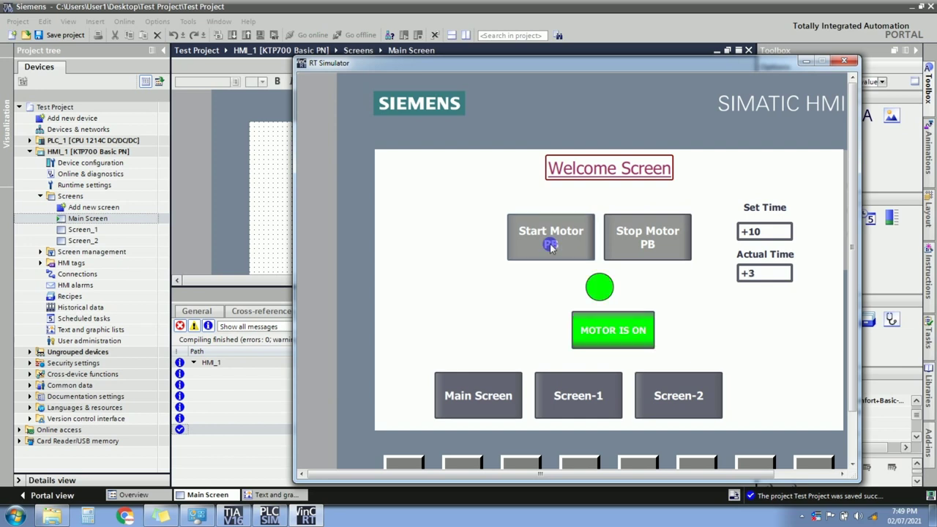
{"action": "left_click", "coordinate": [641, 244]}
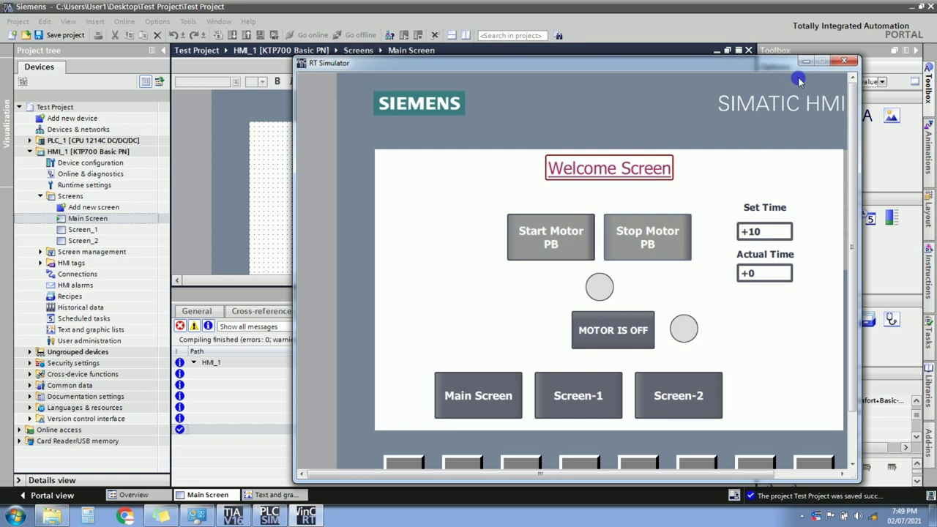
{"action": "left_click", "coordinate": [849, 64]}
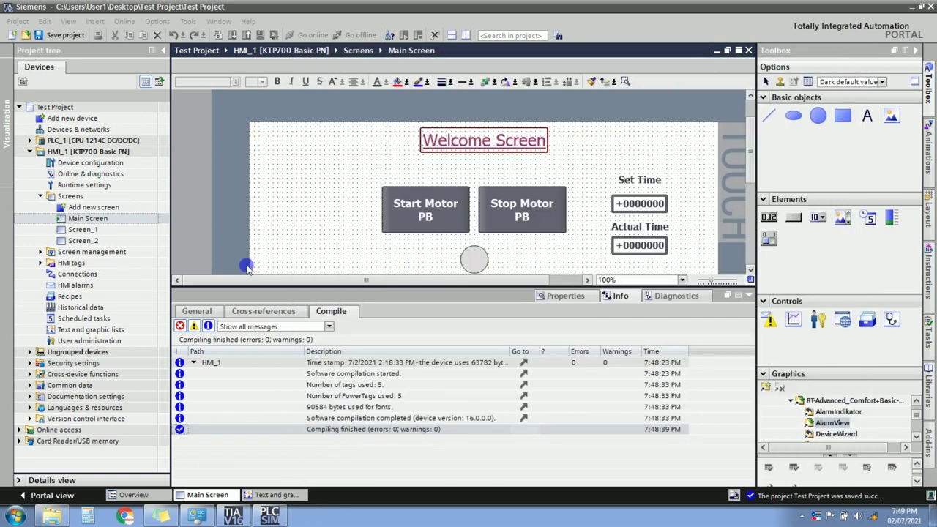
Create a new graphic list, Graphic_list_1, with Bit (0, 1) selection.
{"action": "double_click", "coordinate": [89, 331]}
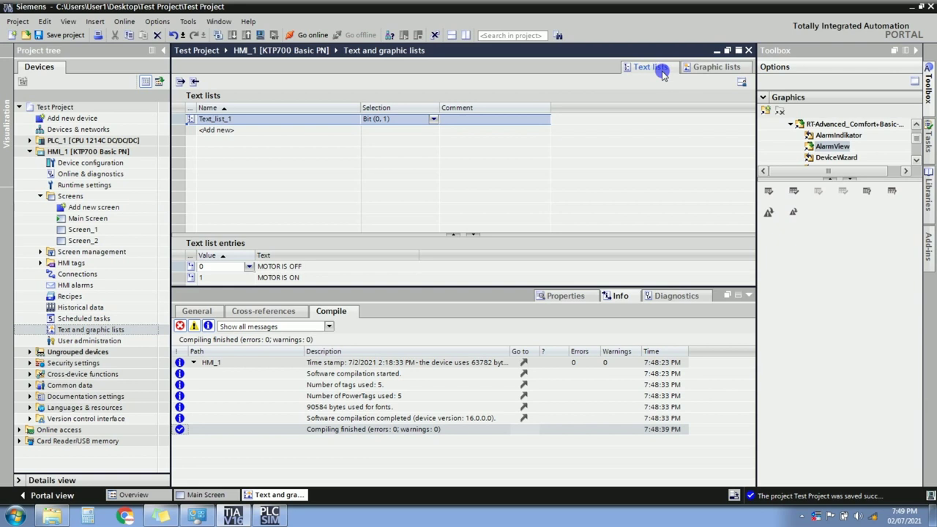
{"action": "left_click", "coordinate": [712, 69]}
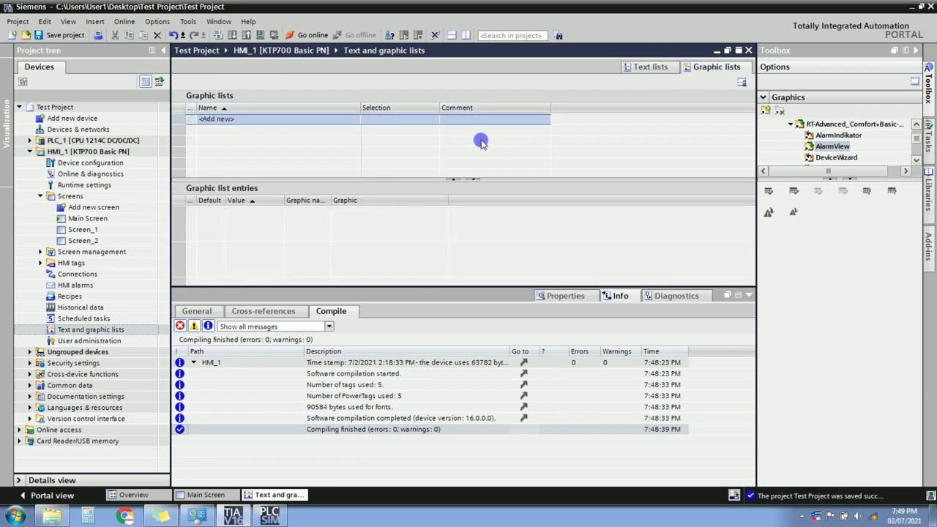
{"action": "double_click", "coordinate": [271, 119]}
{"action": "left_click", "coordinate": [435, 118]}
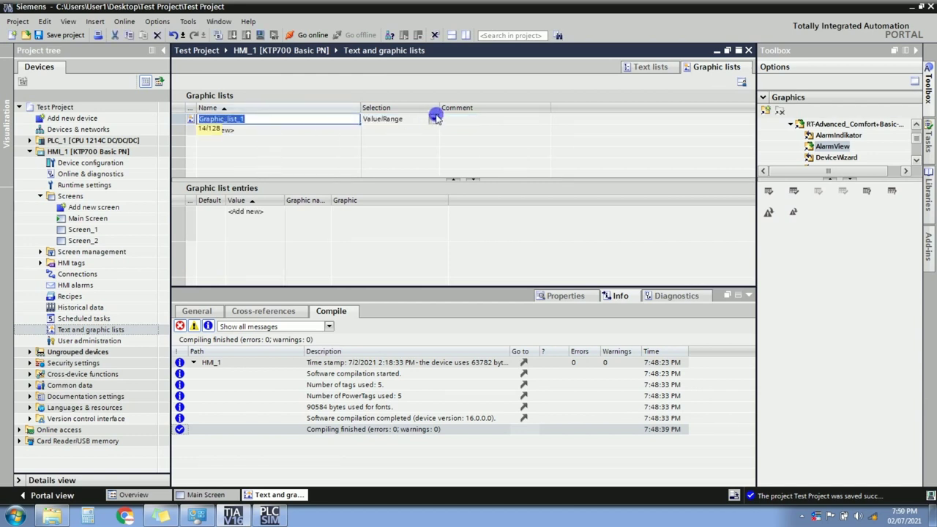
{"action": "left_click", "coordinate": [434, 118]}
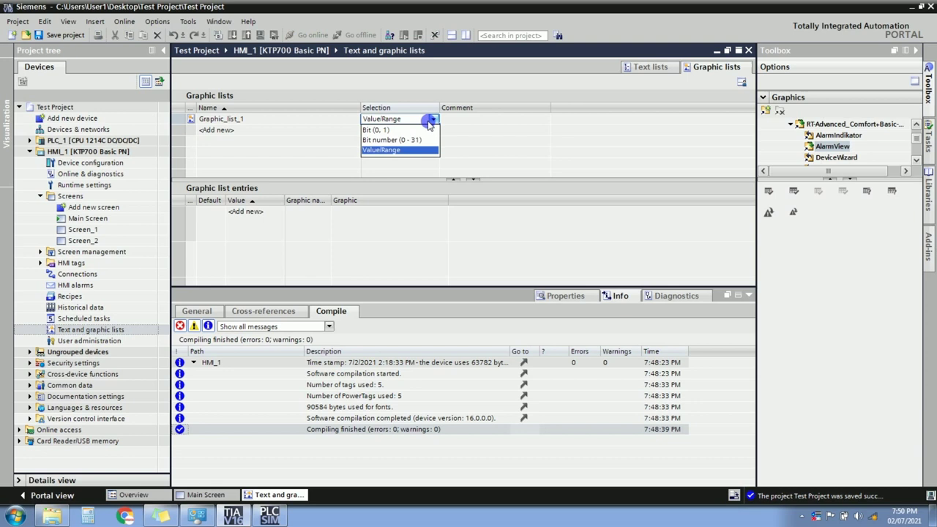
{"action": "left_click", "coordinate": [386, 130]}
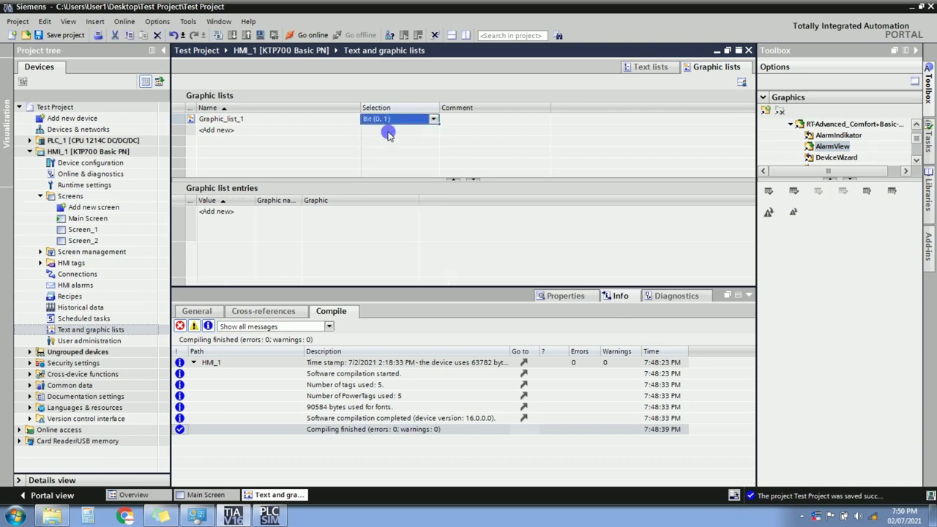
Add entries for values 0 and 1 and open entry 0's graphic choices.
{"action": "left_click", "coordinate": [224, 216]}
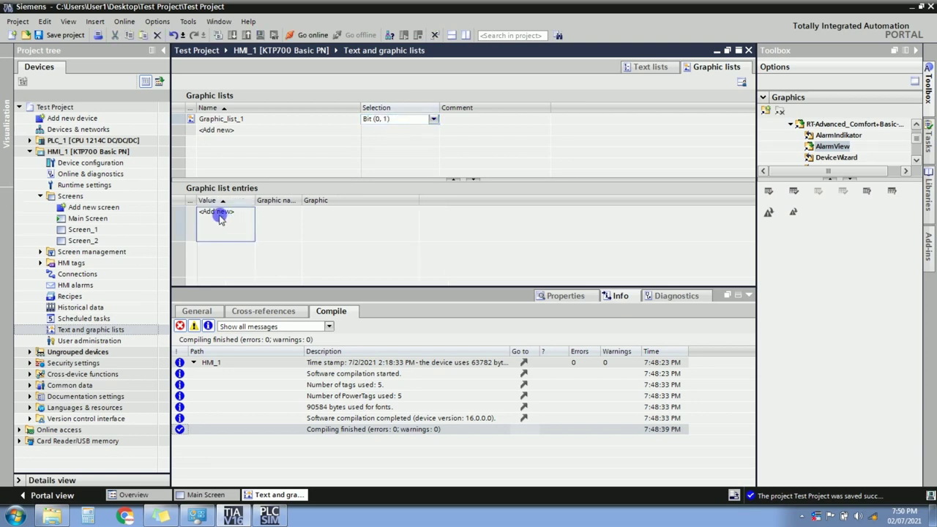
{"action": "left_click", "coordinate": [219, 212]}
{"action": "left_click", "coordinate": [219, 251]}
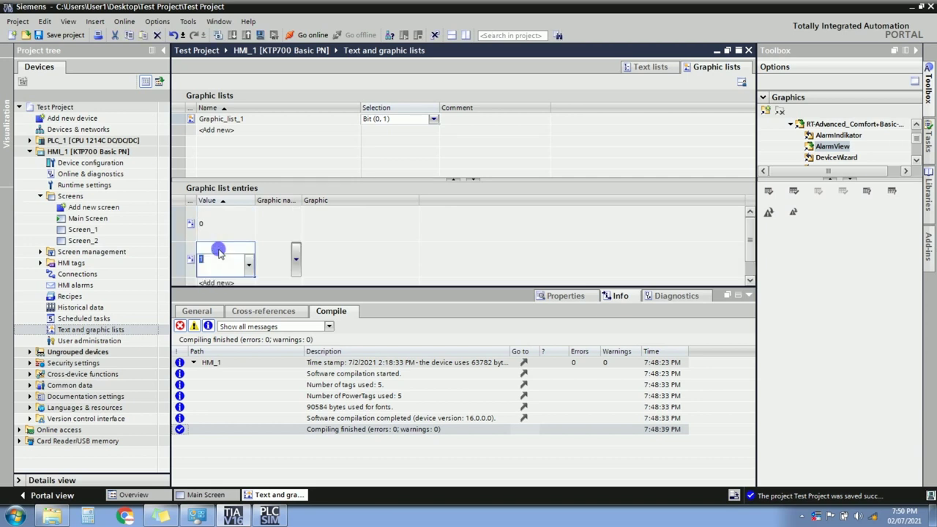
{"action": "left_click", "coordinate": [278, 223]}
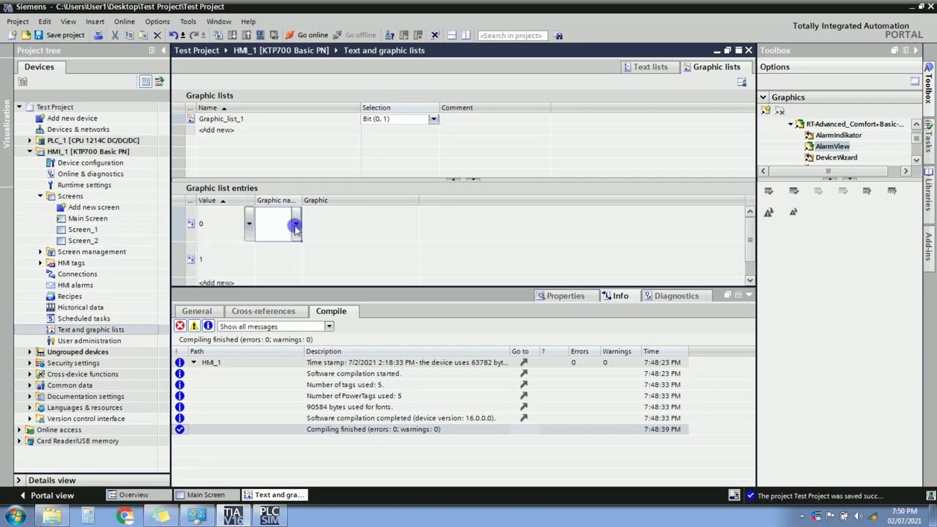
{"action": "left_click", "coordinate": [295, 229]}
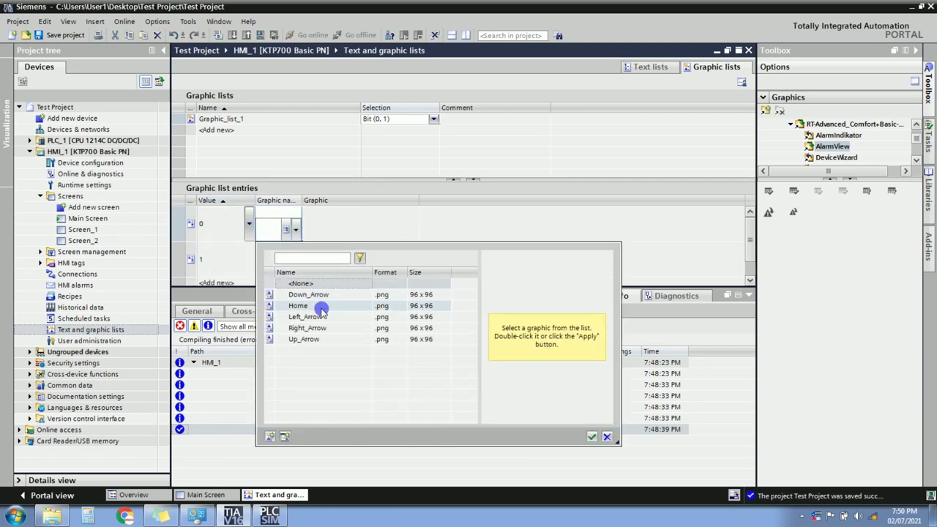
Begin importing a graphic file for entry 0, then cancel the Open dialog.
{"action": "left_click", "coordinate": [266, 437]}
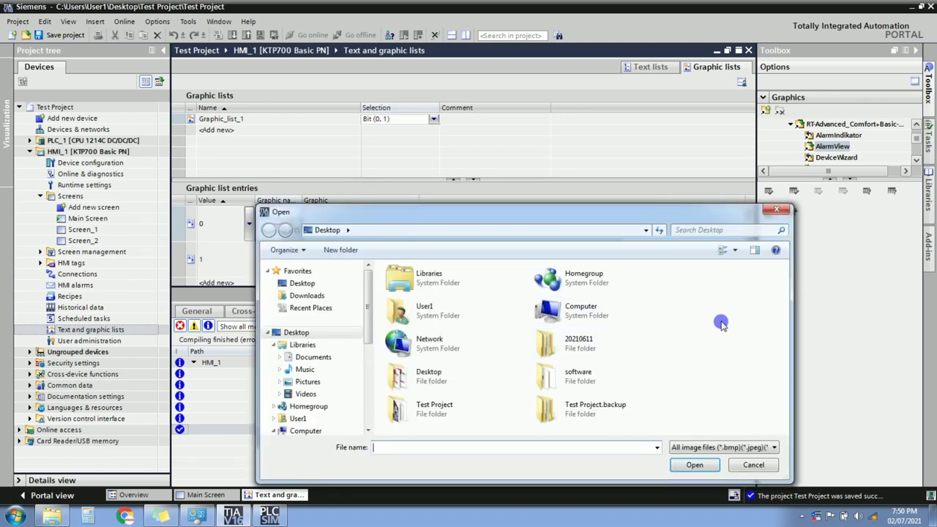
{"action": "left_click", "coordinate": [749, 466]}
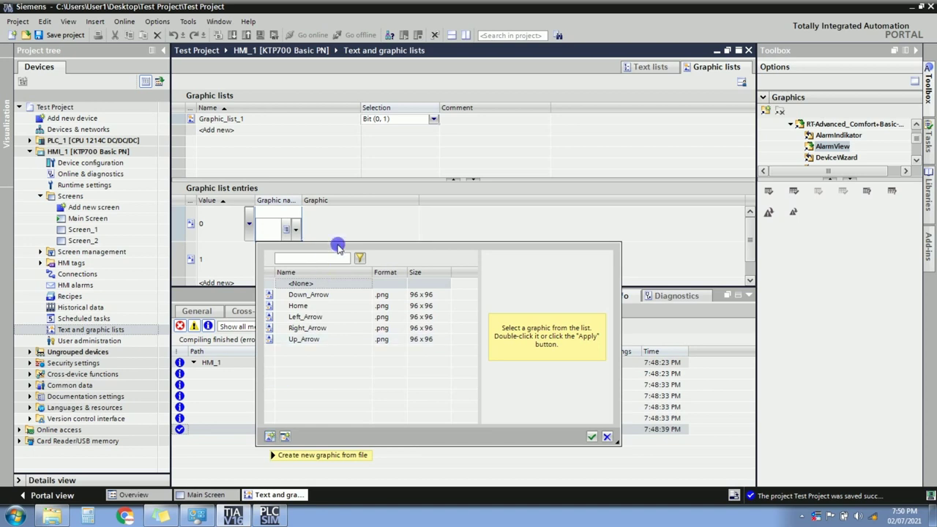
{"action": "double_click", "coordinate": [319, 284]}
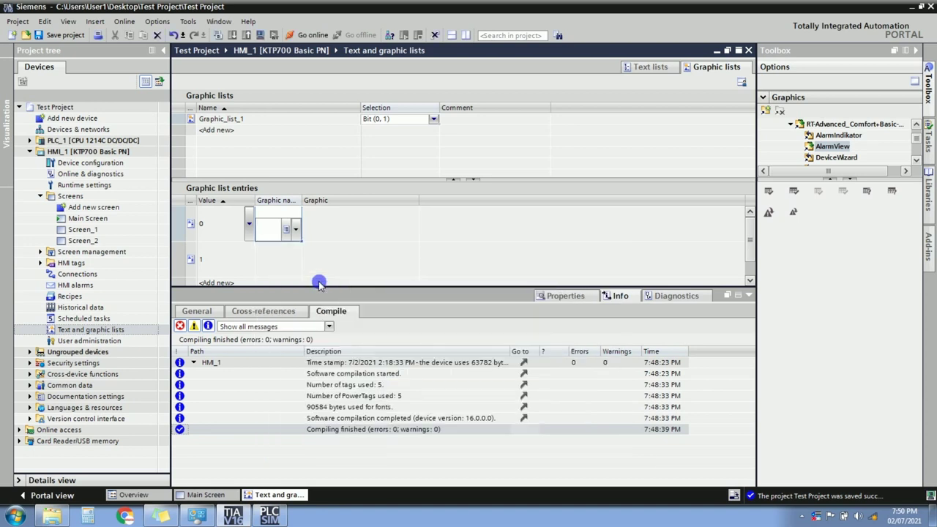
Reopen entry 0's graphic picker a few times, then close it without choosing.
{"action": "left_click", "coordinate": [293, 231]}
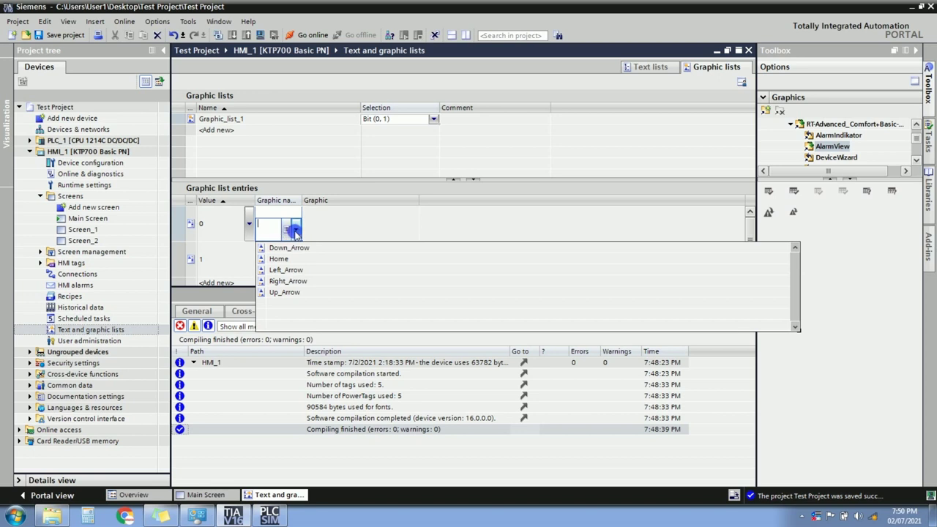
{"action": "left_click", "coordinate": [294, 230]}
{"action": "left_click", "coordinate": [295, 231]}
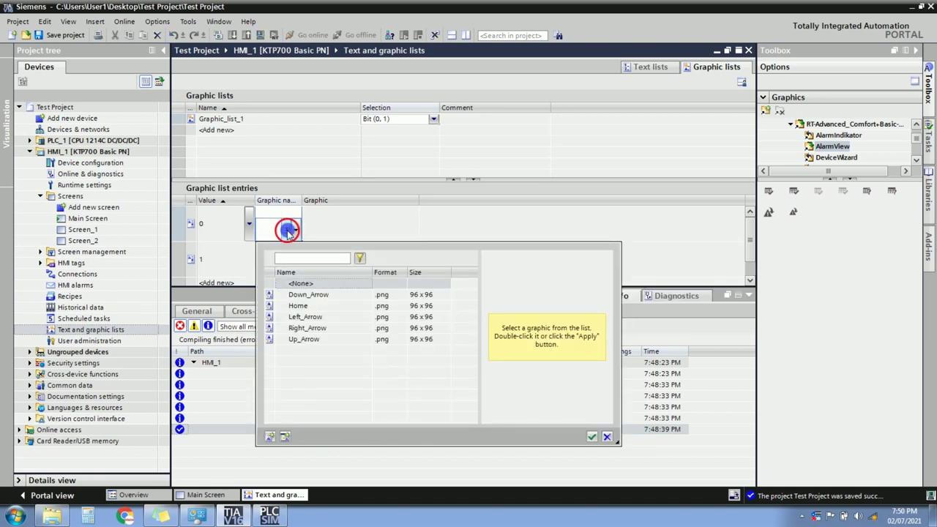
{"action": "left_click", "coordinate": [292, 232]}
{"action": "left_click", "coordinate": [289, 232]}
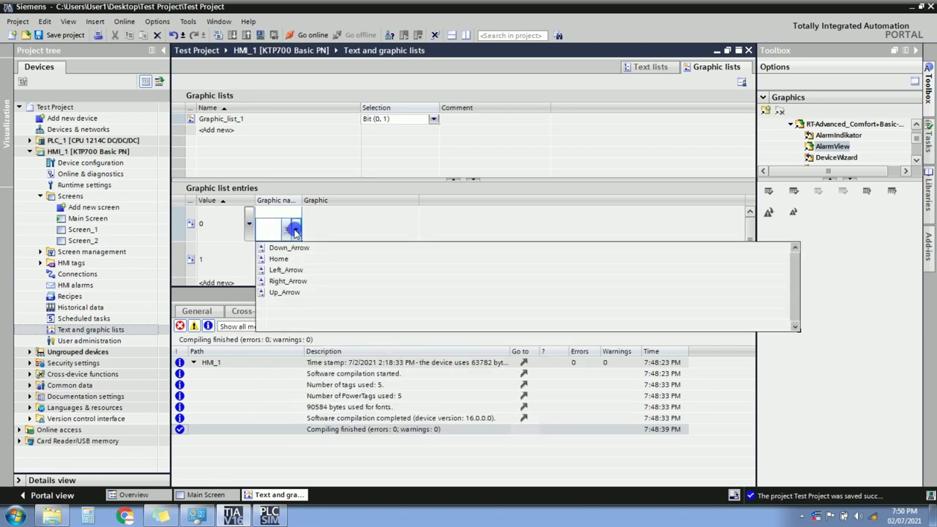
{"action": "left_click", "coordinate": [294, 231]}
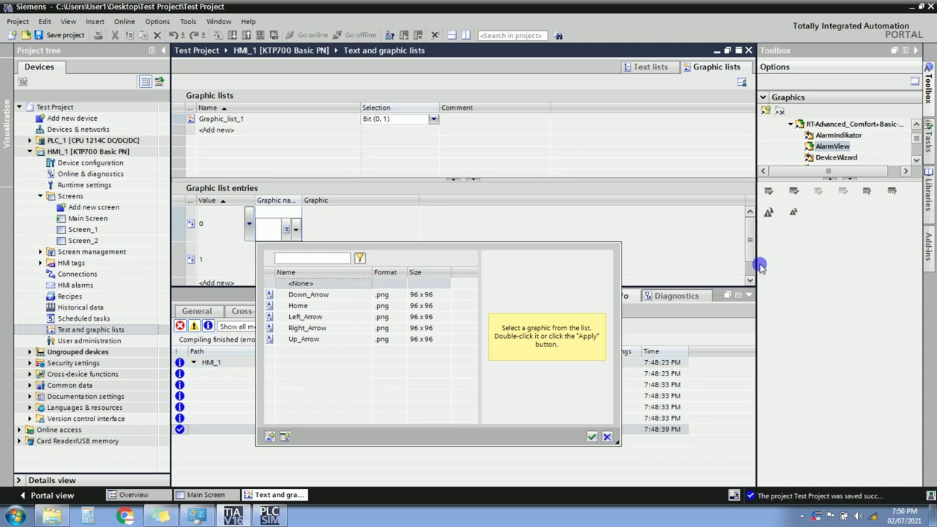
{"action": "left_click", "coordinate": [851, 181]}
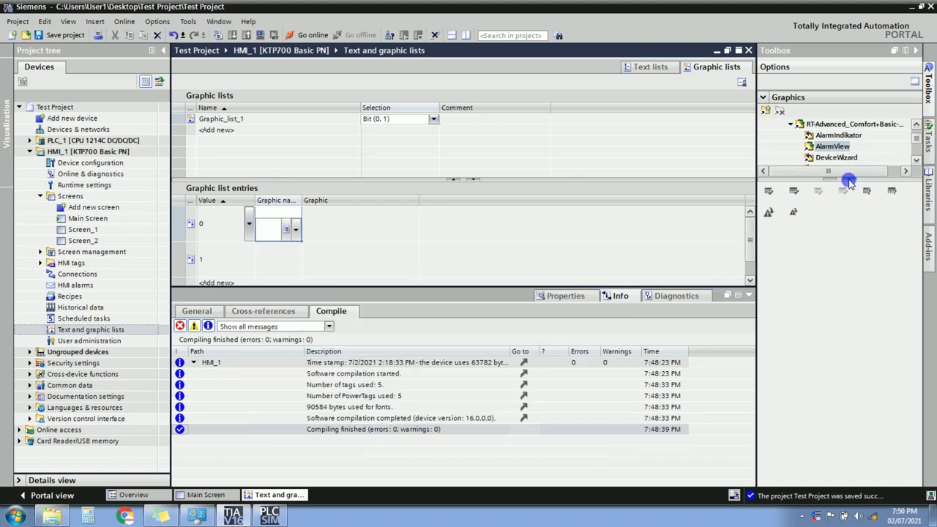
Browse the graphics library to Equipment › Automation [EMF] › Motors › Animate.
{"action": "left_click", "coordinate": [849, 181]}
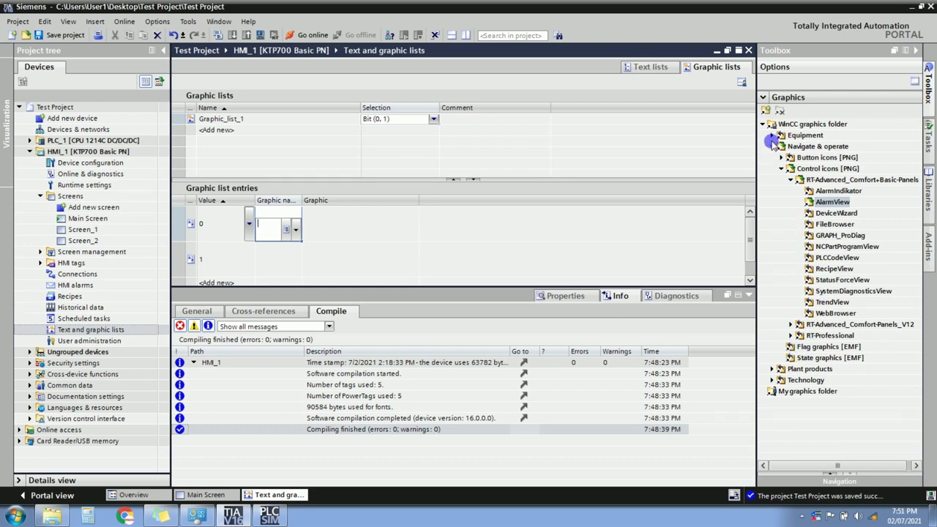
{"action": "left_click", "coordinate": [772, 136]}
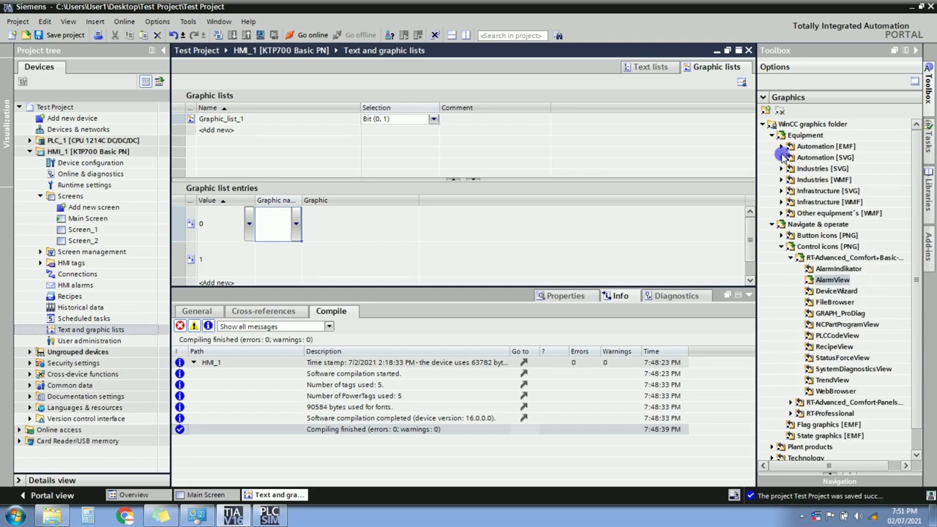
{"action": "left_click", "coordinate": [781, 147]}
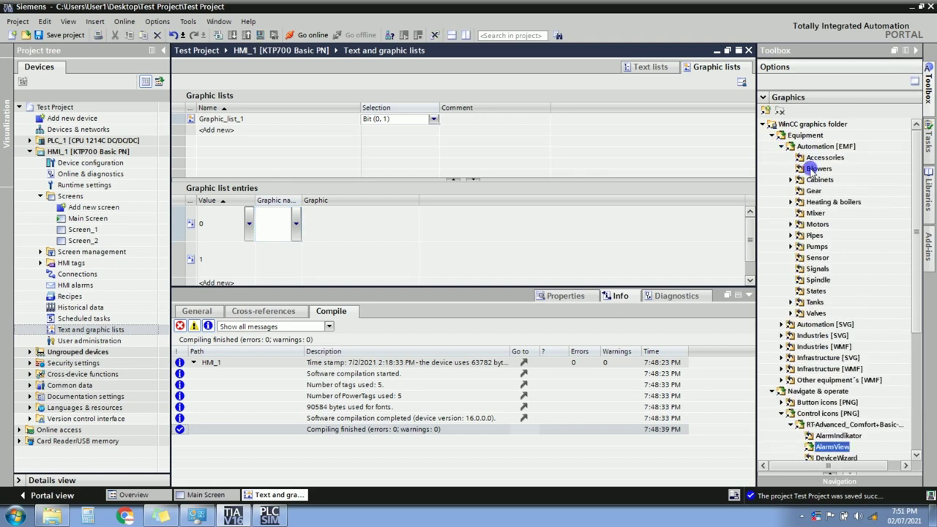
{"action": "left_click", "coordinate": [810, 170]}
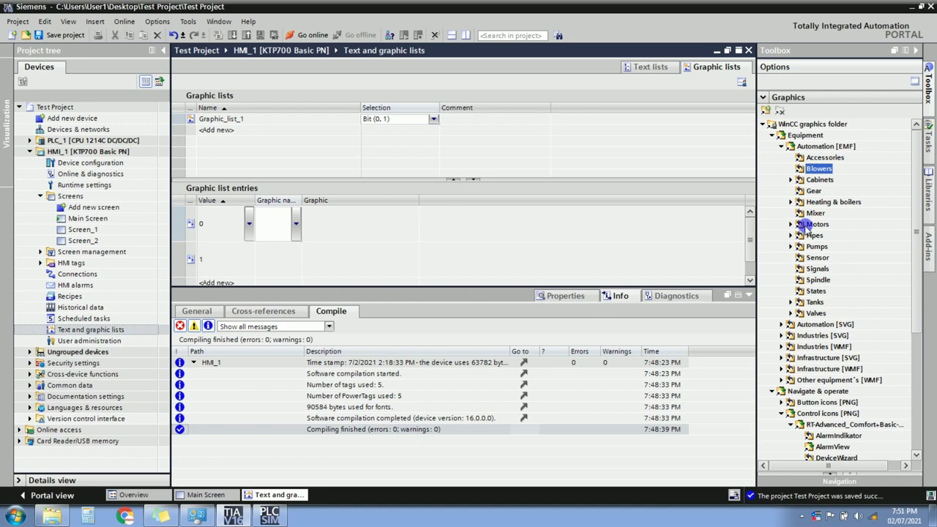
{"action": "left_click", "coordinate": [790, 224]}
{"action": "left_click", "coordinate": [829, 235]}
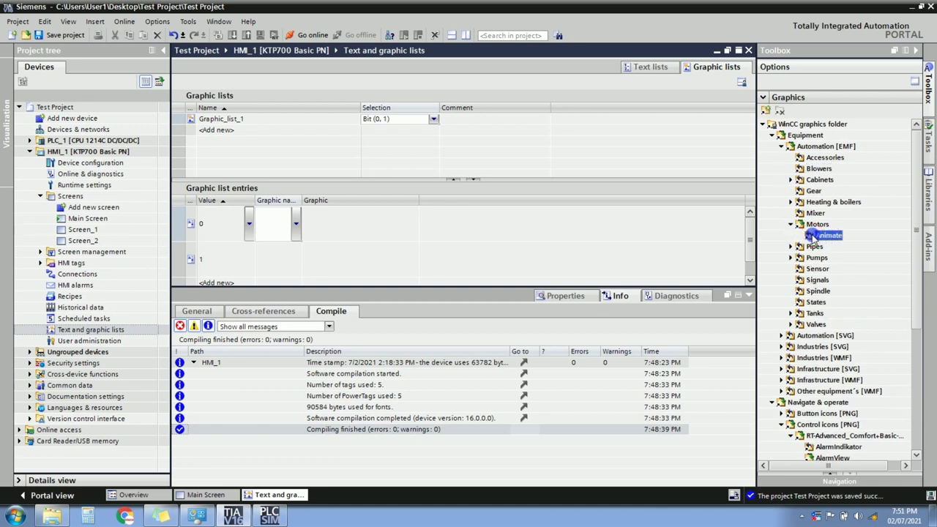
Open the Animate folder on disk, close that window, and reselect Animate.
{"action": "right_click", "coordinate": [812, 235]}
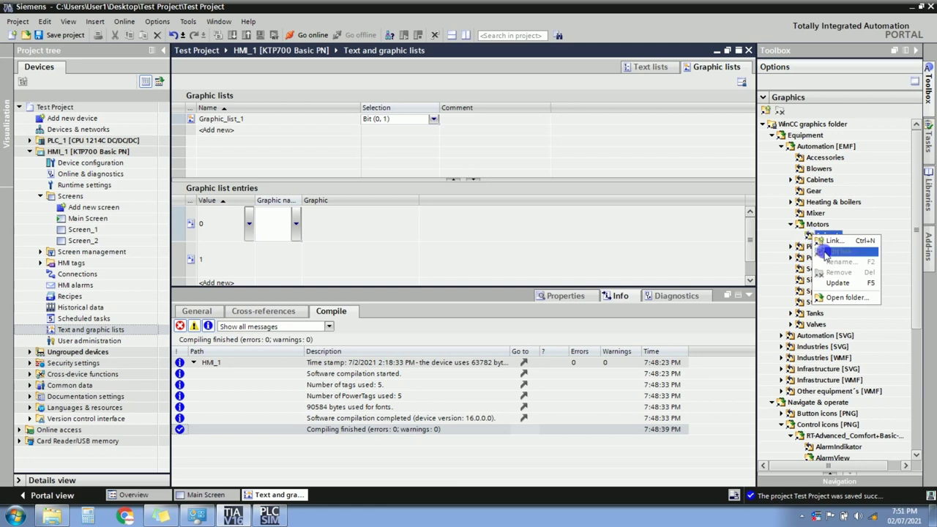
{"action": "left_click", "coordinate": [830, 297]}
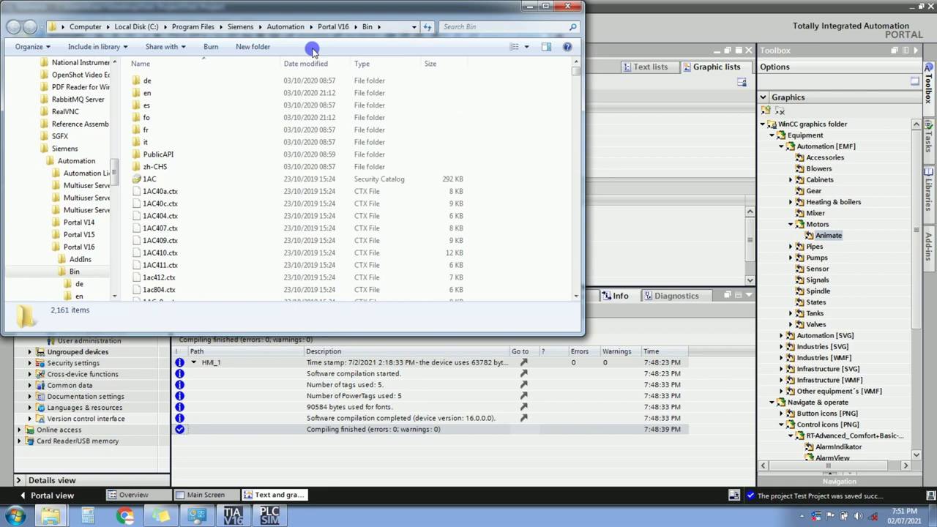
{"action": "left_click", "coordinate": [567, 6]}
{"action": "left_click", "coordinate": [826, 235]}
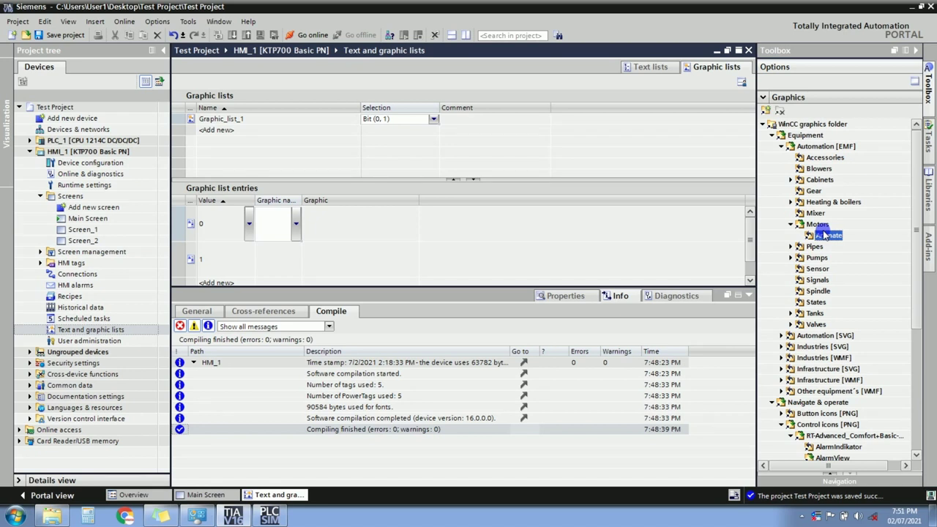
{"action": "left_click", "coordinate": [395, 389]}
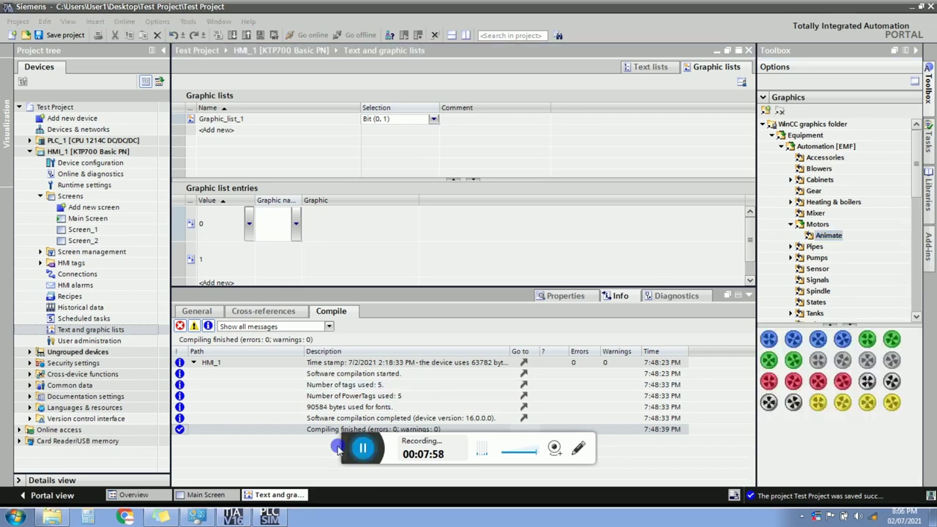
Assign the red Animate motor icon to value 0 of Graphic_list_1.
{"action": "left_click", "coordinate": [383, 335]}
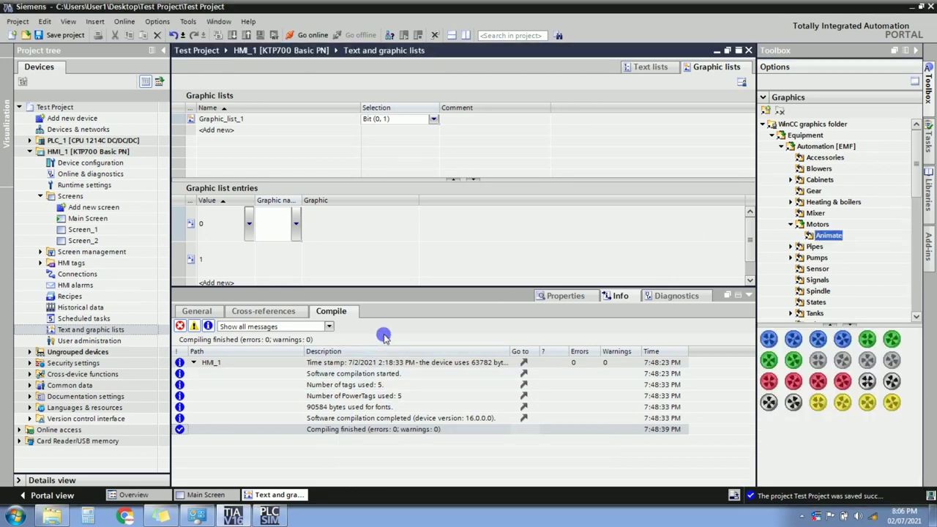
{"action": "left_click", "coordinate": [845, 327]}
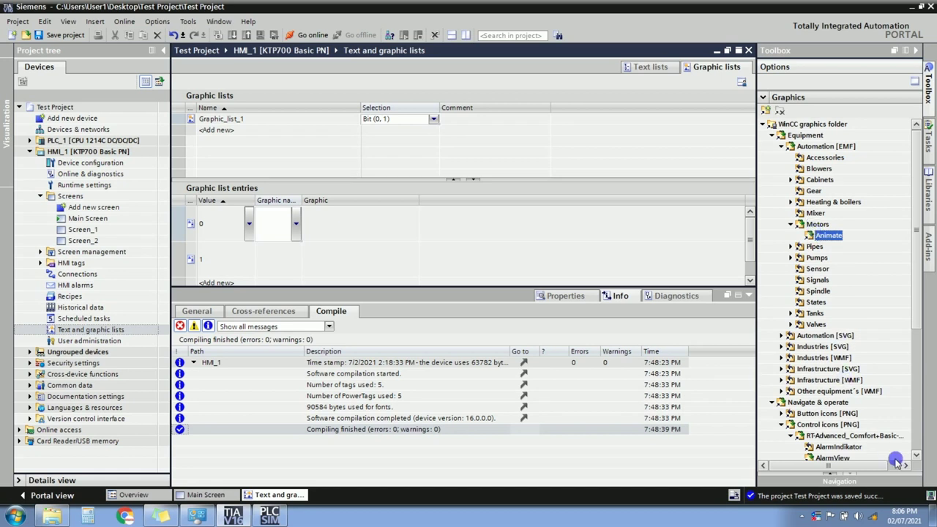
{"action": "left_click", "coordinate": [829, 473]}
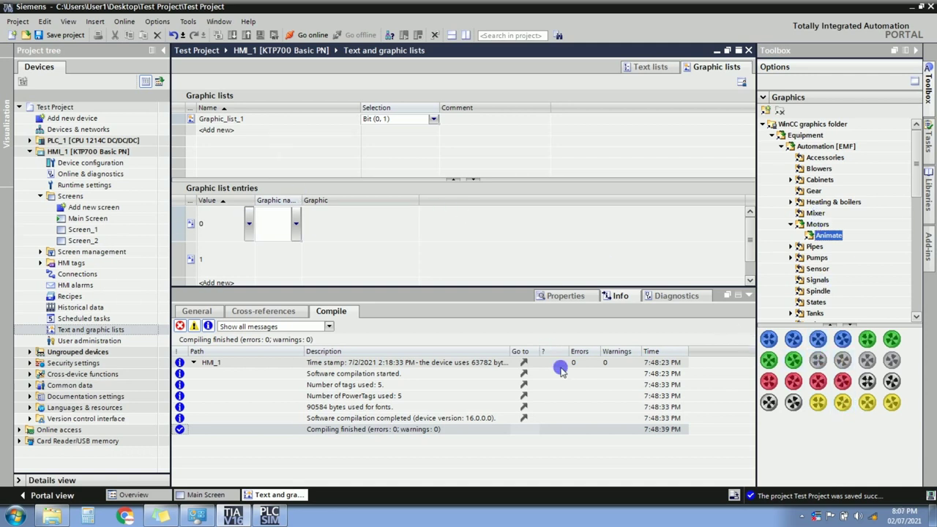
{"action": "left_click", "coordinate": [774, 386]}
{"action": "left_click_drag", "start_coordinate": [773, 386], "coordinate": [275, 225]}
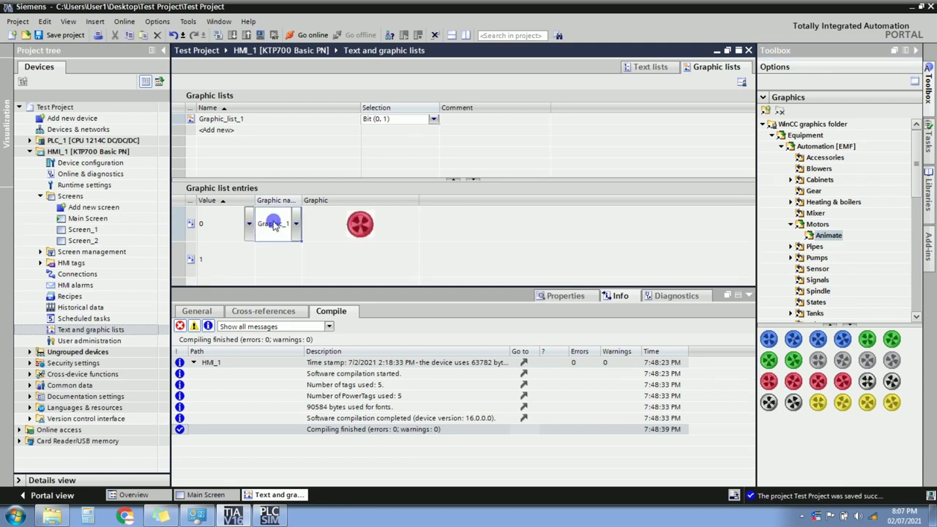
Assign the green motor icon to value 1.
{"action": "left_click", "coordinate": [272, 260]}
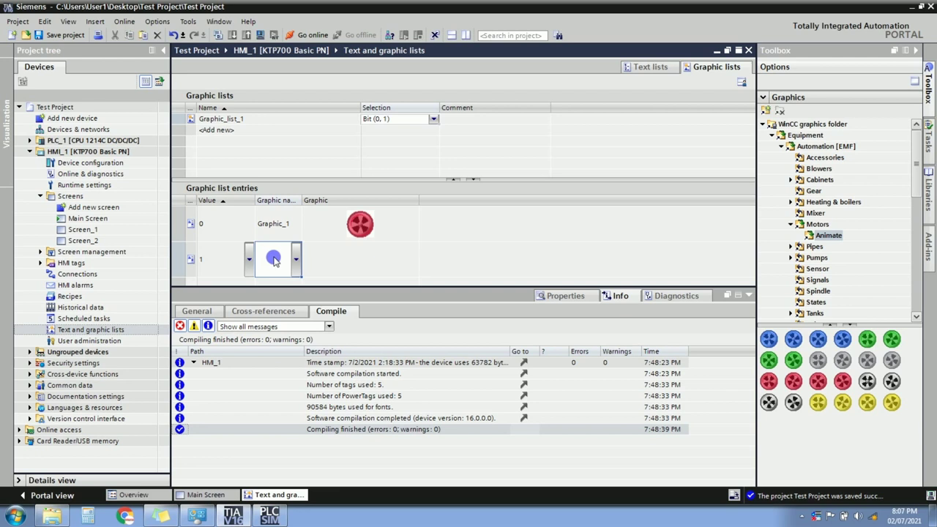
{"action": "left_click", "coordinate": [270, 256]}
{"action": "left_click", "coordinate": [349, 249]}
{"action": "left_click_drag", "start_coordinate": [772, 364], "coordinate": [354, 253]}
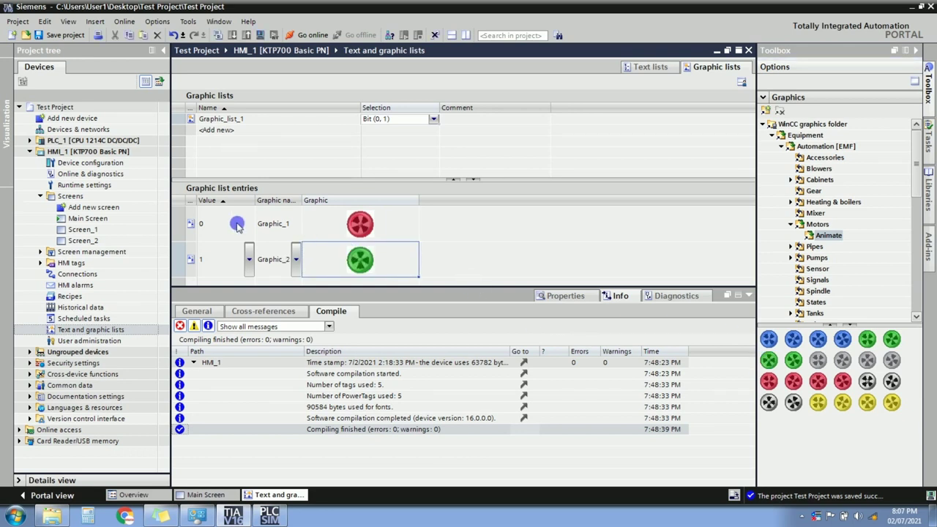
Save the project and check the red graphic on Graphic_list_1's value 0.
{"action": "left_click", "coordinate": [53, 36]}
{"action": "left_click", "coordinate": [272, 167]}
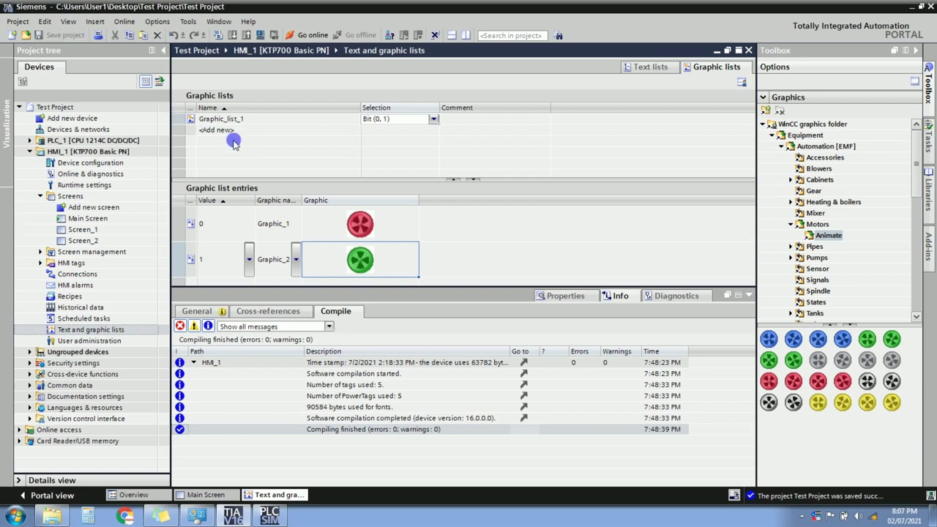
{"action": "left_click", "coordinate": [178, 124]}
{"action": "left_click", "coordinate": [200, 236]}
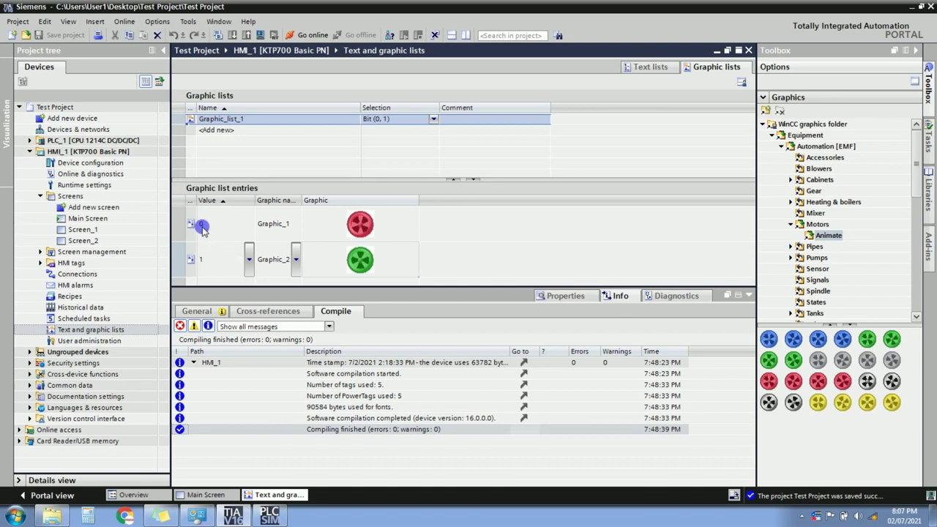
{"action": "left_click", "coordinate": [362, 224]}
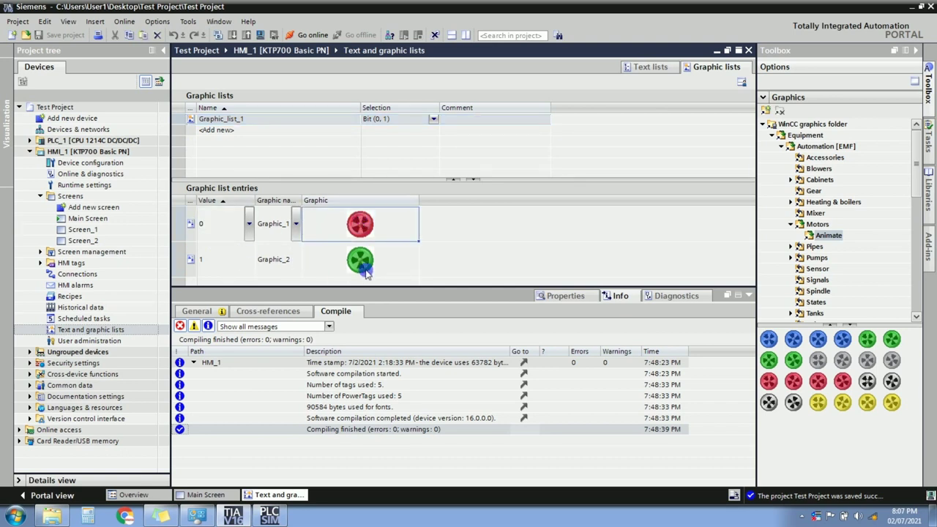
Open Main Screen and move the MOTOR IS OFF button and its lamp circle left.
{"action": "double_click", "coordinate": [103, 218]}
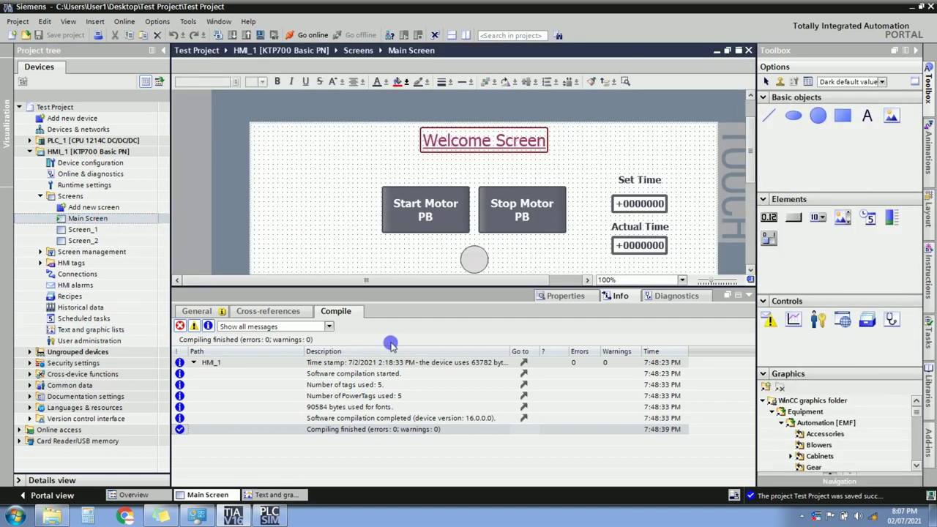
{"action": "left_click", "coordinate": [748, 294]}
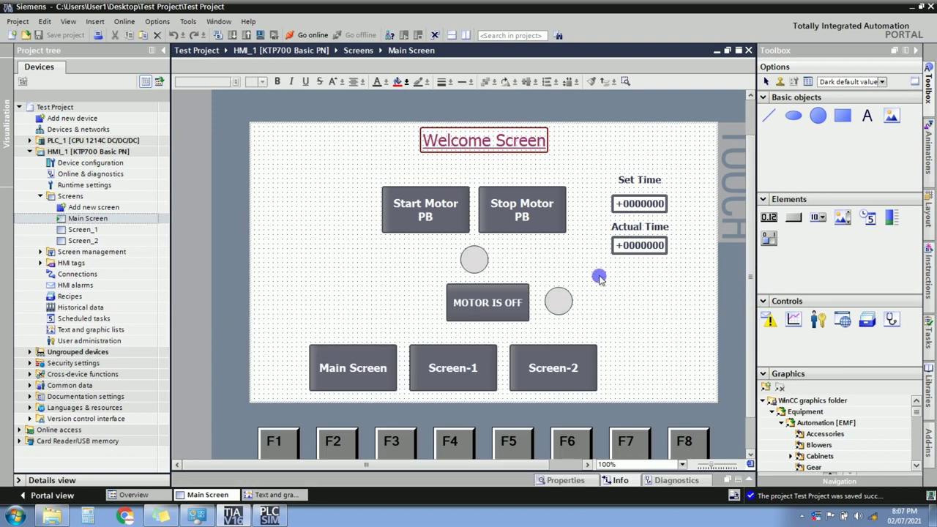
{"action": "left_click", "coordinate": [472, 300]}
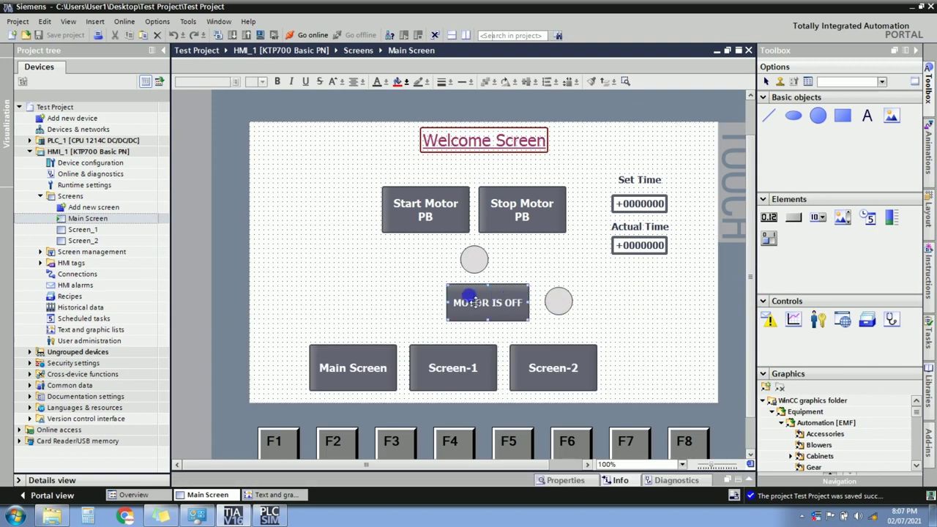
{"action": "left_click_drag", "start_coordinate": [477, 300], "coordinate": [472, 301]}
{"action": "left_click", "coordinate": [560, 300]}
{"action": "left_click_drag", "start_coordinate": [565, 308], "coordinate": [516, 305]}
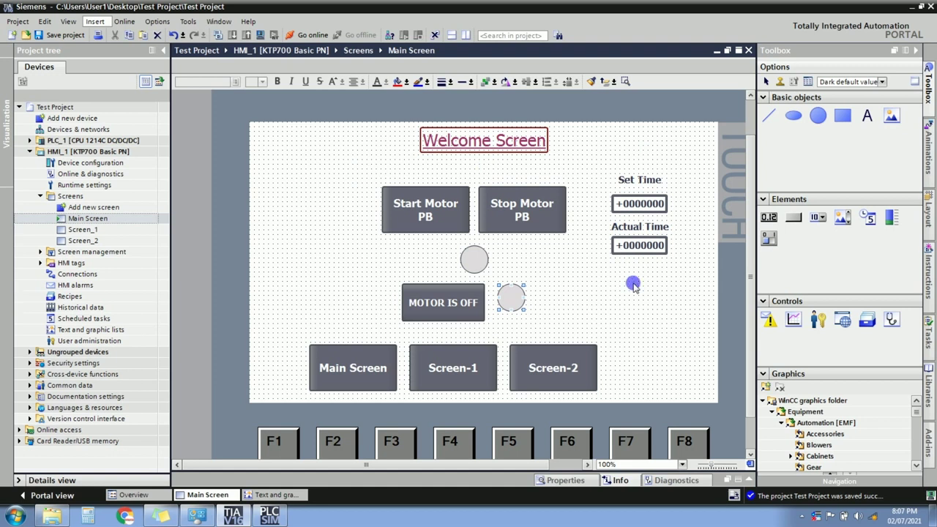
Place a graphic view right of the lamp, then delete it.
{"action": "left_click", "coordinate": [890, 115]}
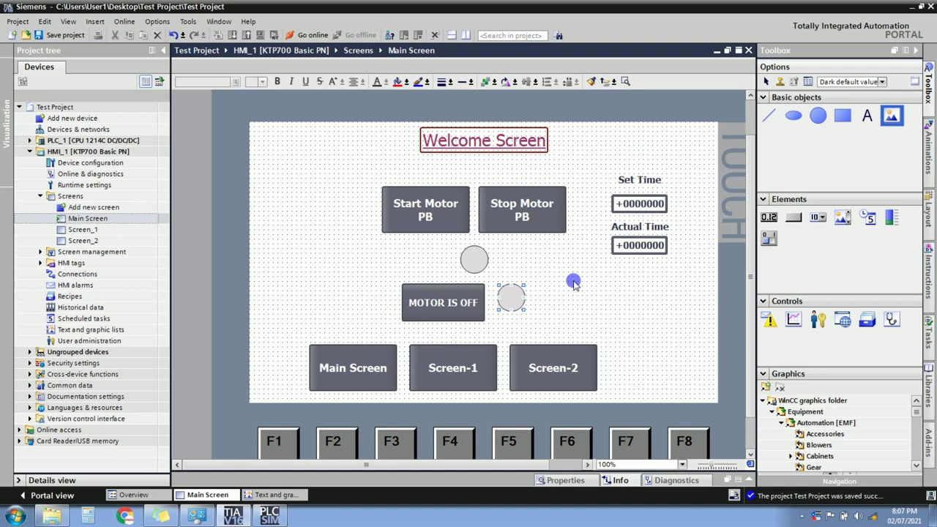
{"action": "left_click", "coordinate": [573, 283]}
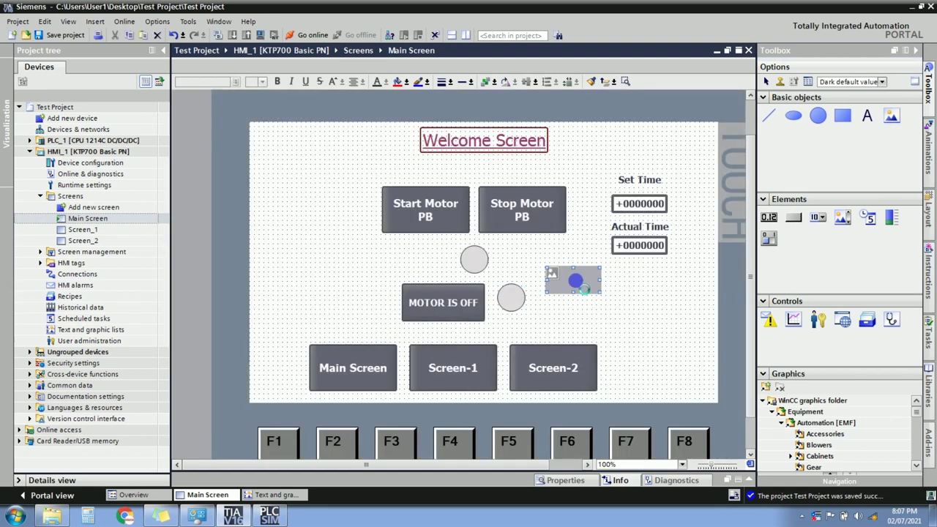
{"action": "key", "text": "Delete"}
Copy the MOTOR IS OFF button and place the duplicate right of the lamp.
{"action": "left_click", "coordinate": [470, 305]}
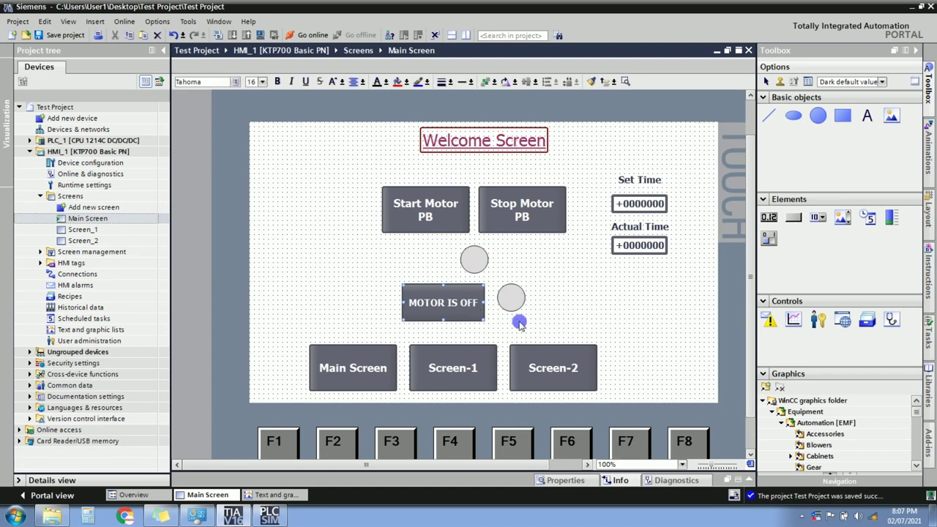
{"action": "key", "text": "ctrl+c"}
{"action": "key", "text": "ctrl+v"}
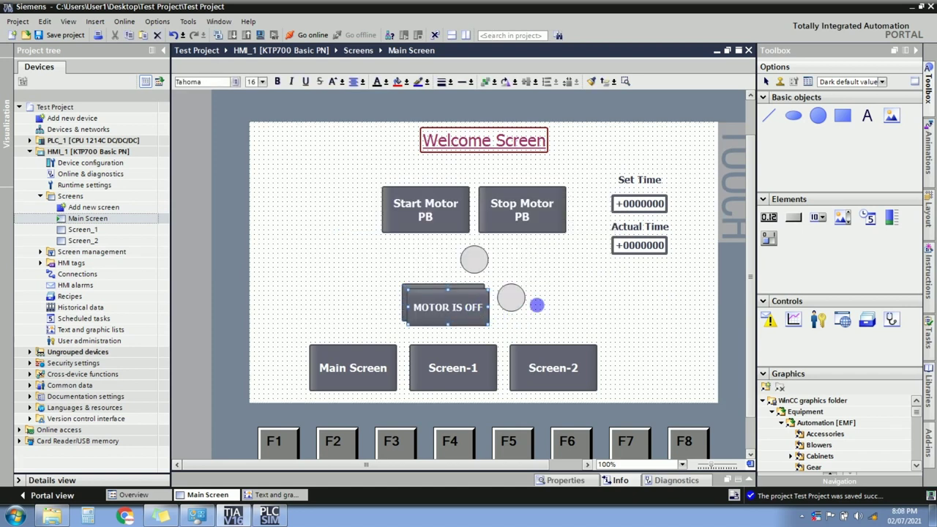
{"action": "left_click", "coordinate": [603, 308]}
Switch the copied button's label to plain text and delete the label text.
{"action": "right_click", "coordinate": [605, 308]}
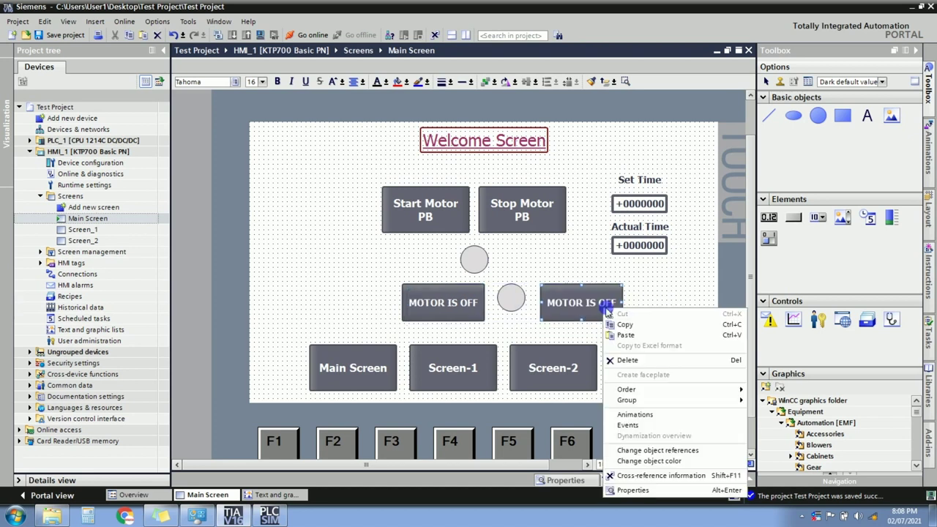
{"action": "left_click", "coordinate": [627, 489]}
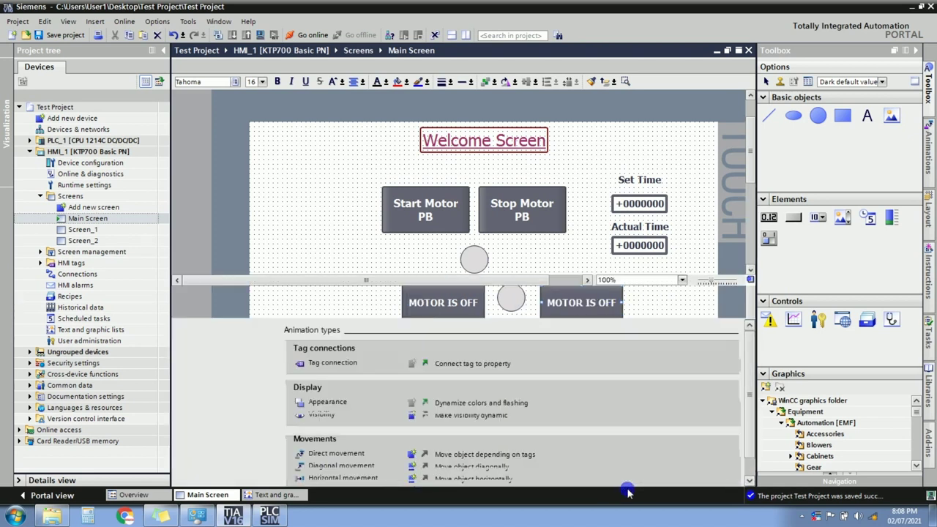
{"action": "left_click", "coordinate": [211, 312]}
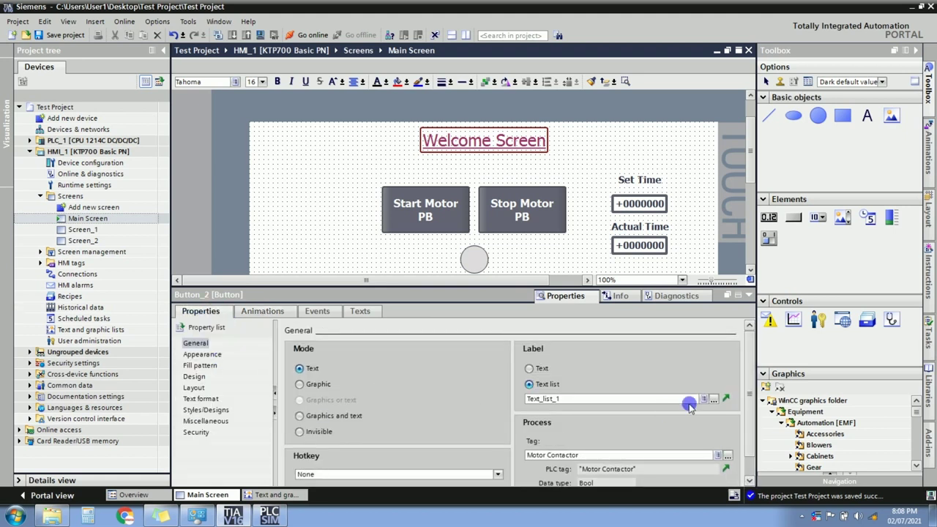
{"action": "scroll", "coordinate": [750, 384], "scroll_direction": "down", "scroll_amount": 1}
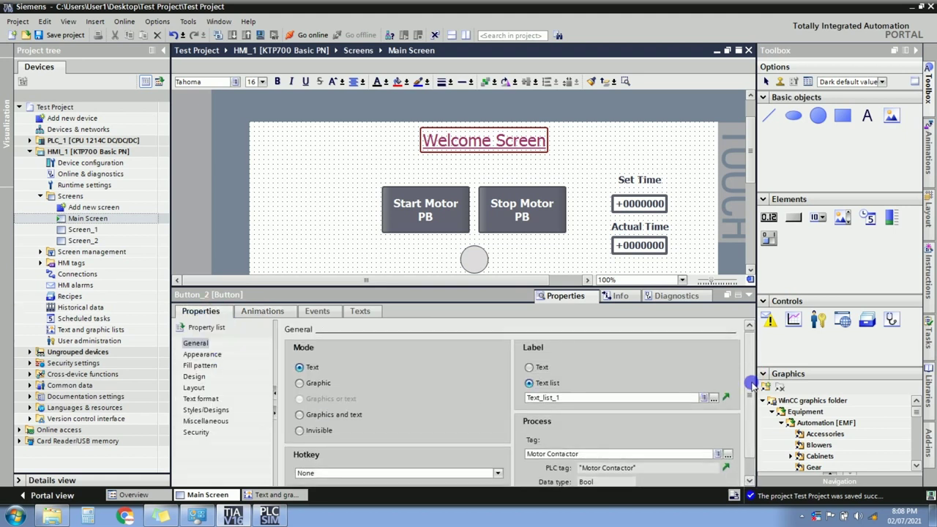
{"action": "scroll", "coordinate": [750, 384], "scroll_direction": "down", "scroll_amount": 1}
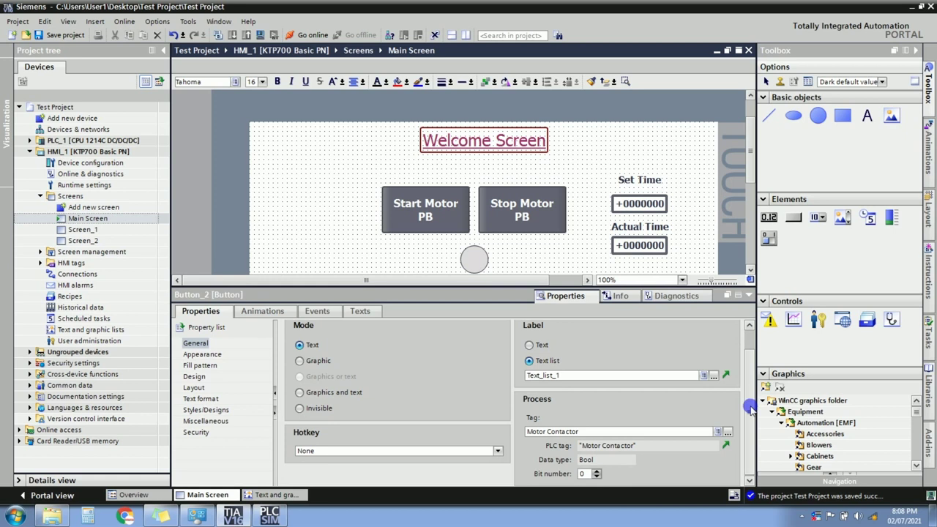
{"action": "left_click", "coordinate": [532, 345]}
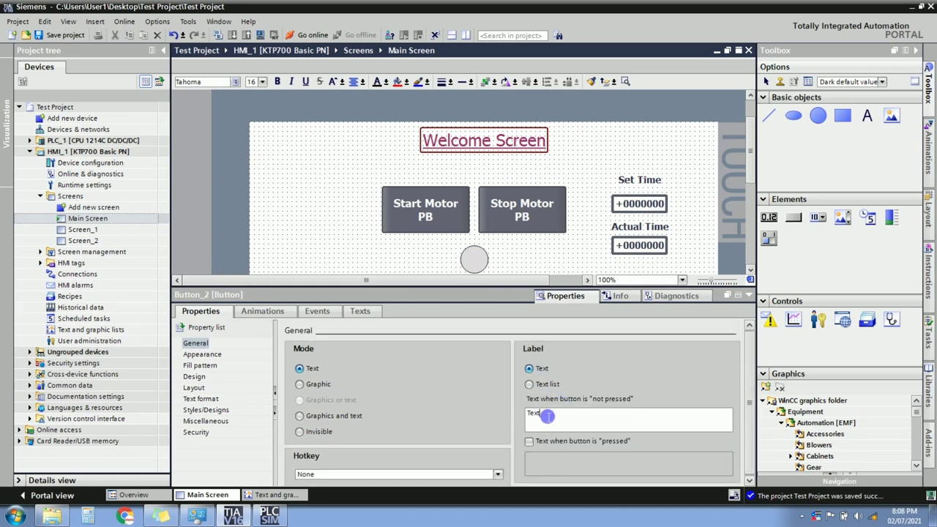
{"action": "double_click", "coordinate": [548, 423]}
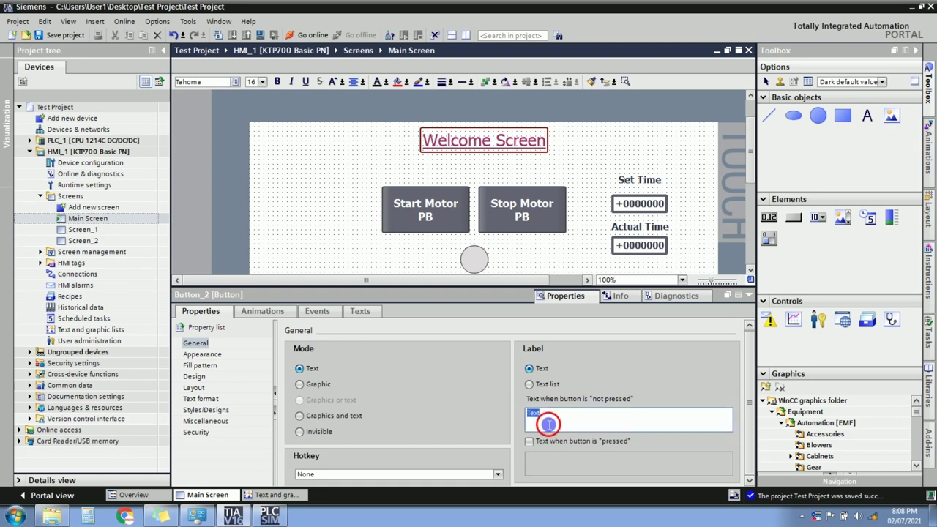
{"action": "key", "text": "BackSpace"}
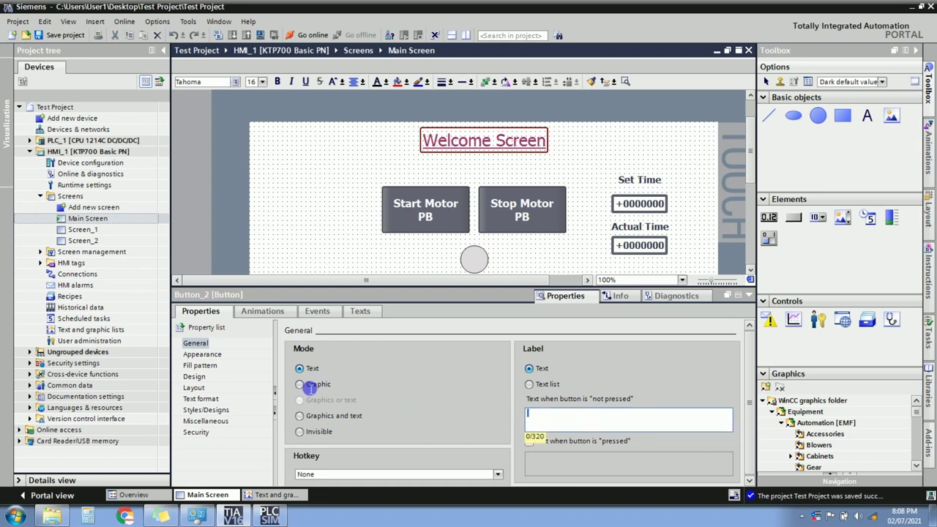
Set the button to Graphic mode using graphic list Graphic_list_1.
{"action": "left_click", "coordinate": [301, 384]}
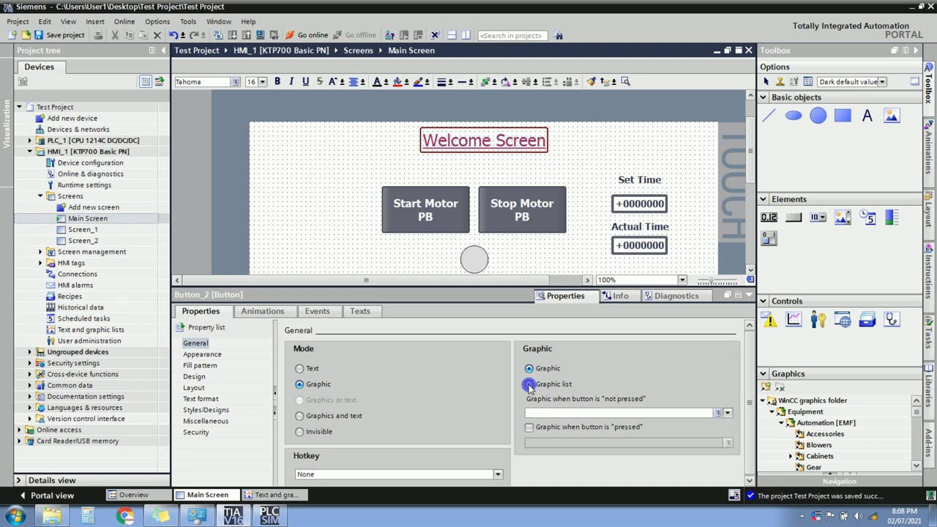
{"action": "left_click", "coordinate": [528, 385]}
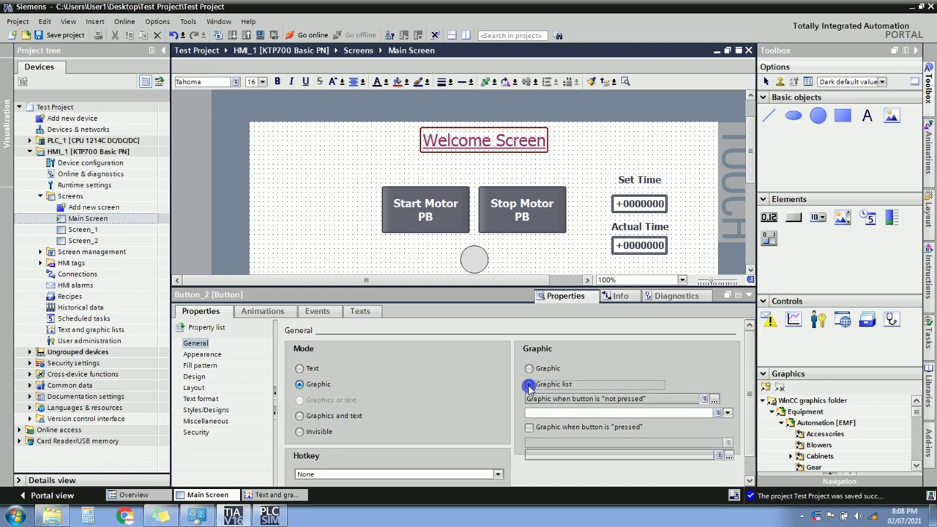
{"action": "left_click", "coordinate": [714, 399]}
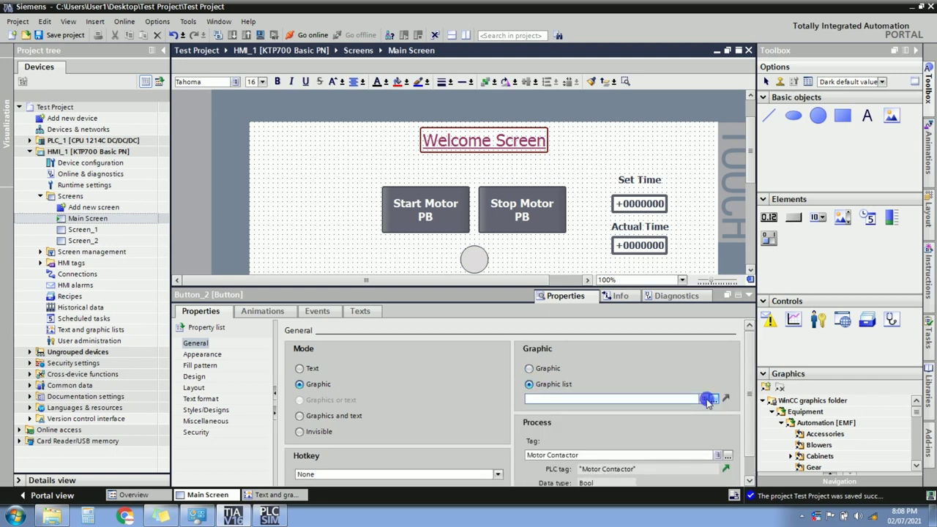
{"action": "left_click", "coordinate": [707, 399]}
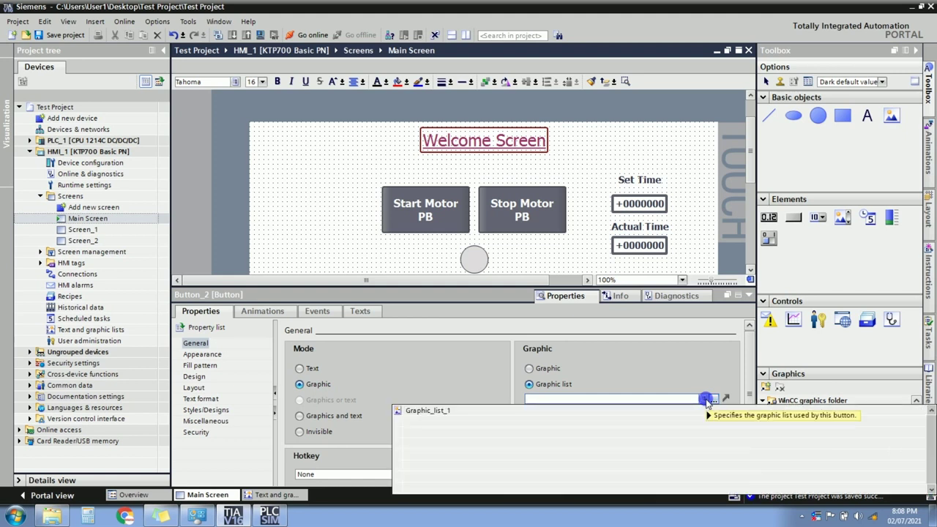
{"action": "left_click", "coordinate": [422, 411]}
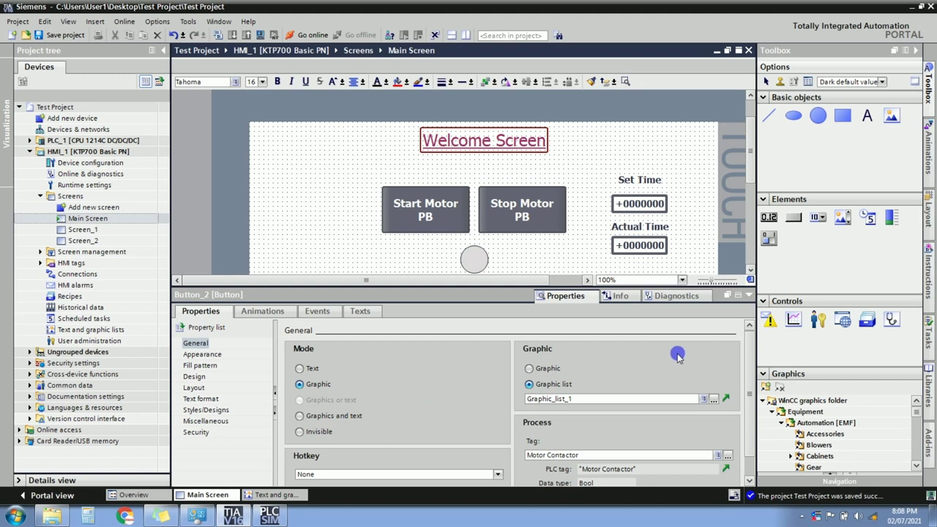
Resize the red motor button to a square and give it Transparent fill with border width 0.
{"action": "left_click_drag", "start_coordinate": [752, 167], "coordinate": [745, 205]}
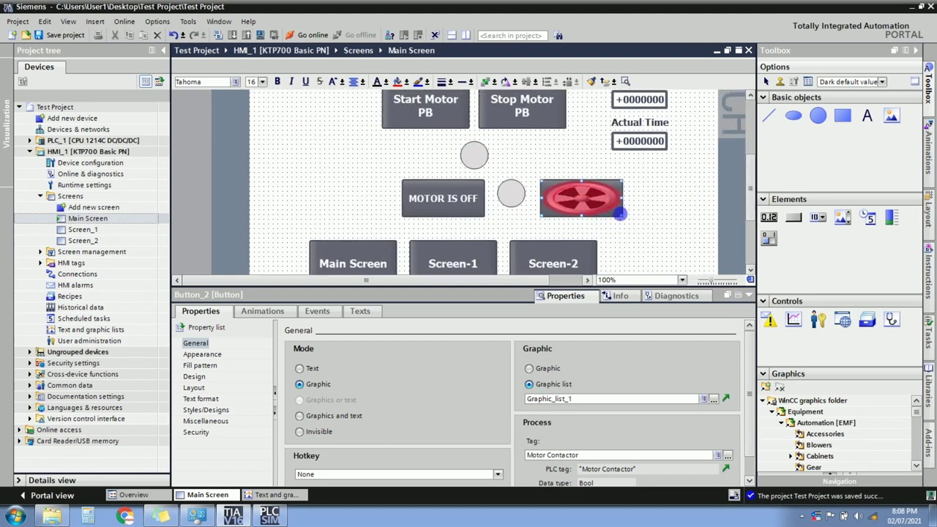
{"action": "left_click_drag", "start_coordinate": [619, 219], "coordinate": [589, 219]}
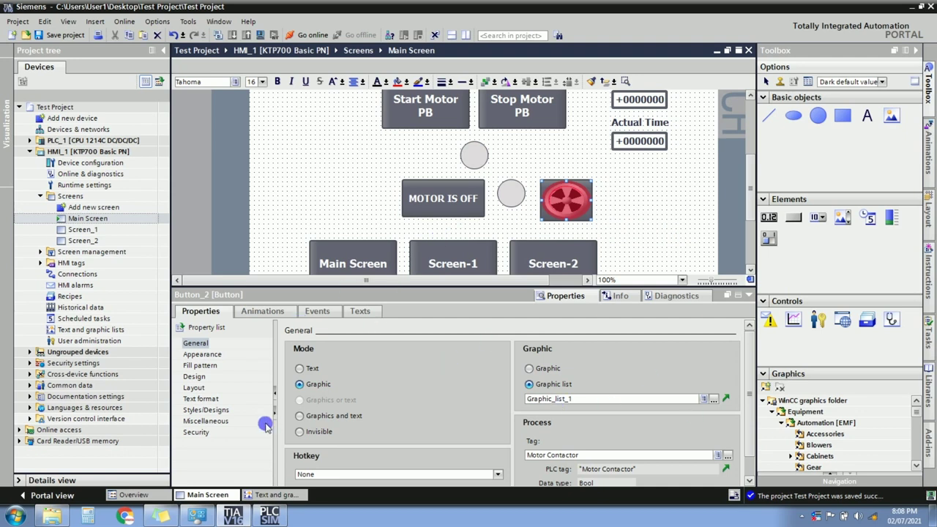
{"action": "left_click", "coordinate": [204, 354]}
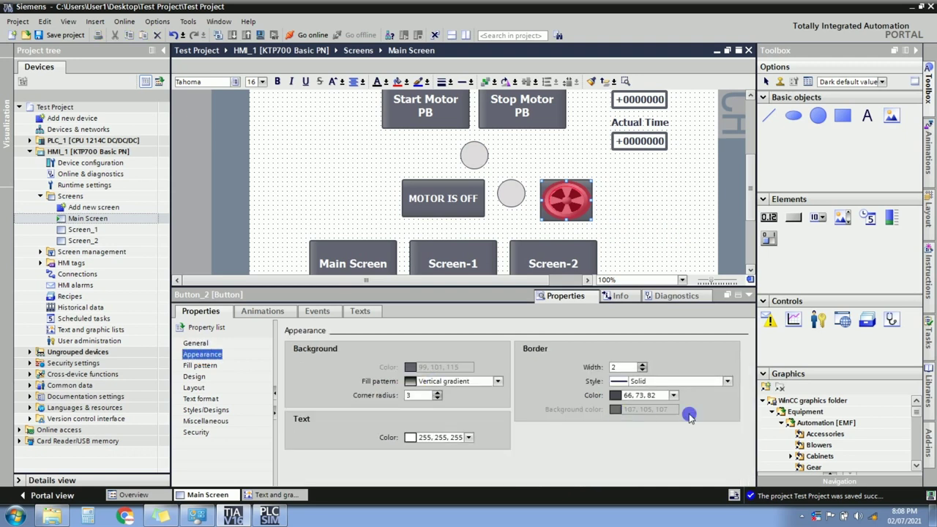
{"action": "left_click", "coordinate": [497, 382]}
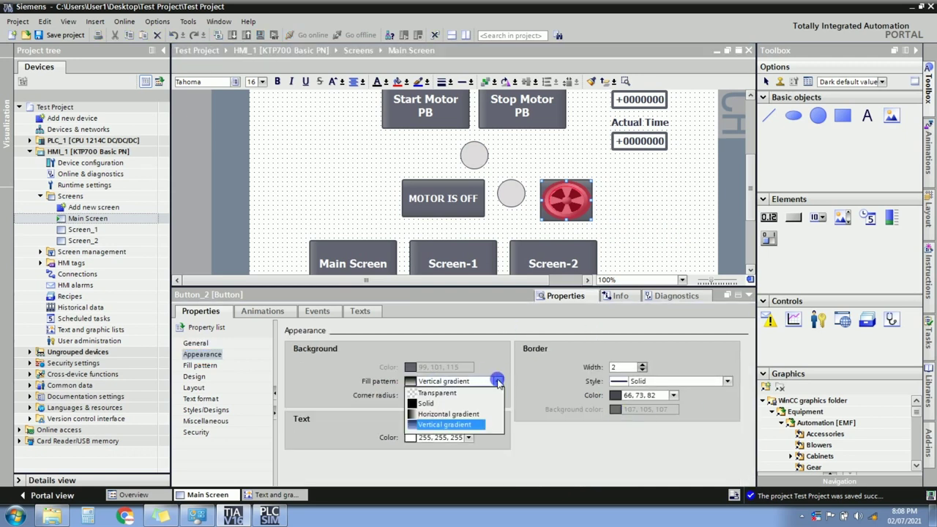
{"action": "left_click", "coordinate": [448, 394]}
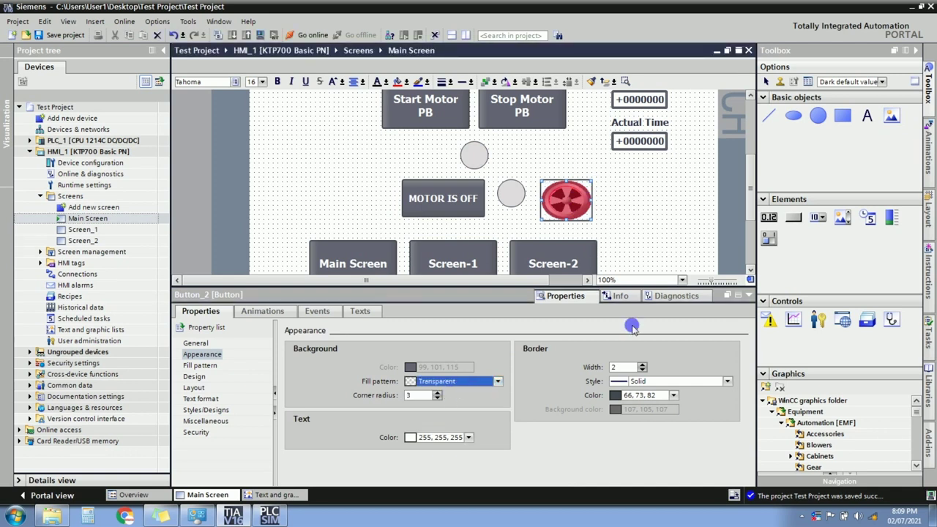
{"action": "left_click", "coordinate": [641, 370]}
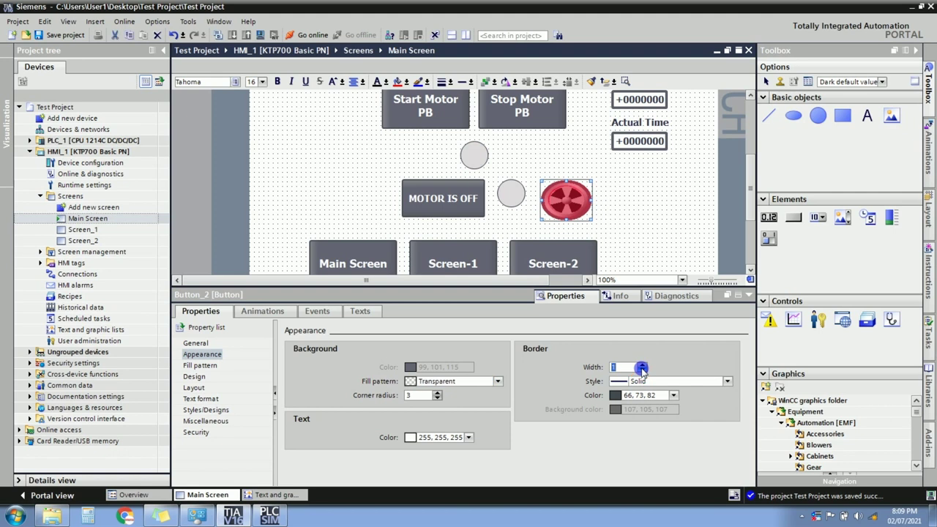
{"action": "left_click", "coordinate": [641, 370]}
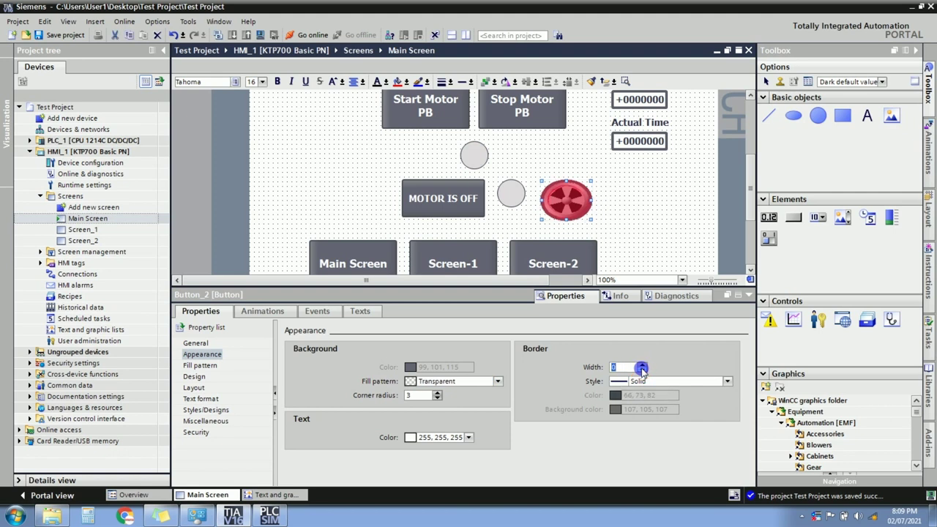
Shrink the red motor button further to 62×60.
{"action": "left_click", "coordinate": [642, 212]}
{"action": "left_click", "coordinate": [585, 203]}
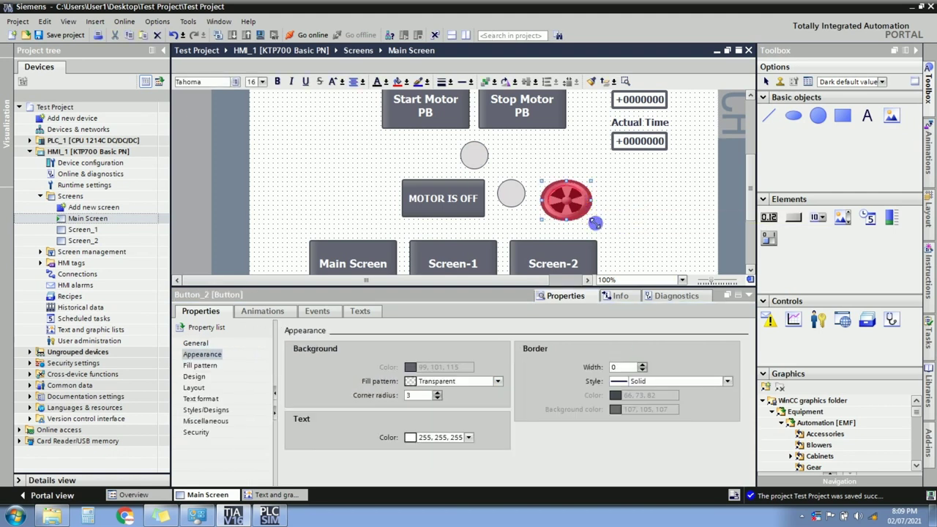
{"action": "left_click_drag", "start_coordinate": [591, 220], "coordinate": [578, 217]}
{"action": "left_click", "coordinate": [735, 189]}
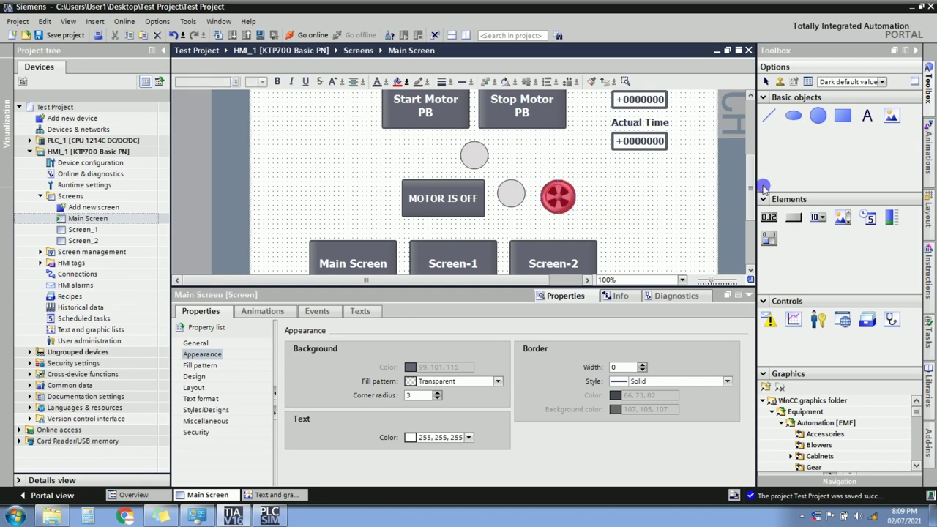
Review the red motor button's General properties in the inspector.
{"action": "left_click", "coordinate": [559, 195]}
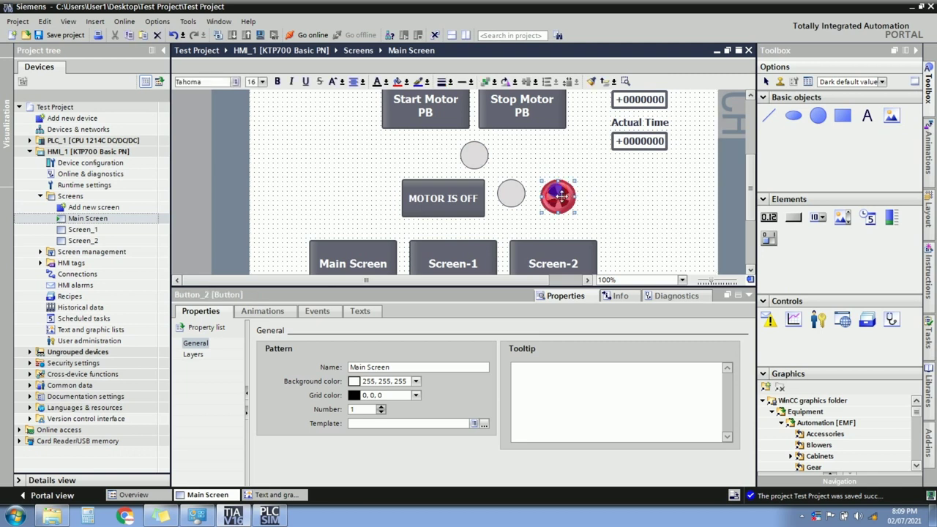
{"action": "left_click", "coordinate": [196, 343]}
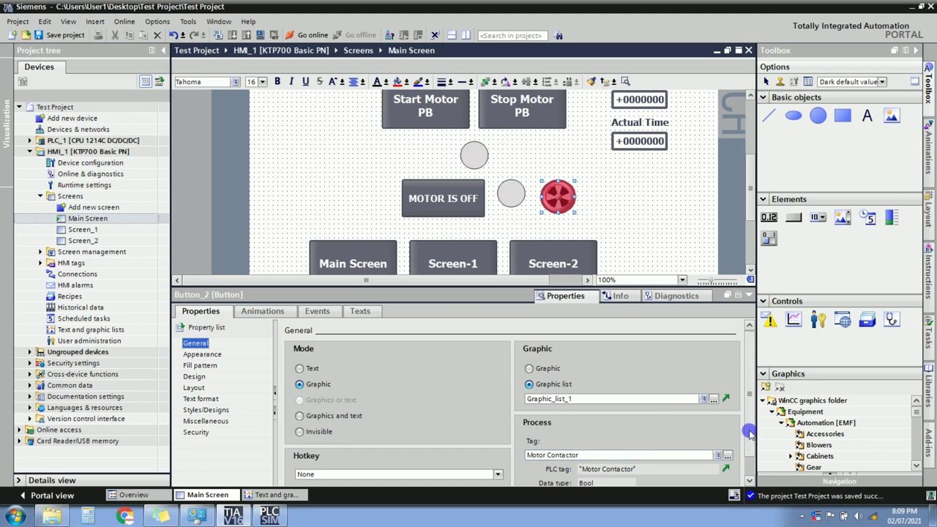
{"action": "scroll", "coordinate": [747, 463], "scroll_direction": "down", "scroll_amount": 1}
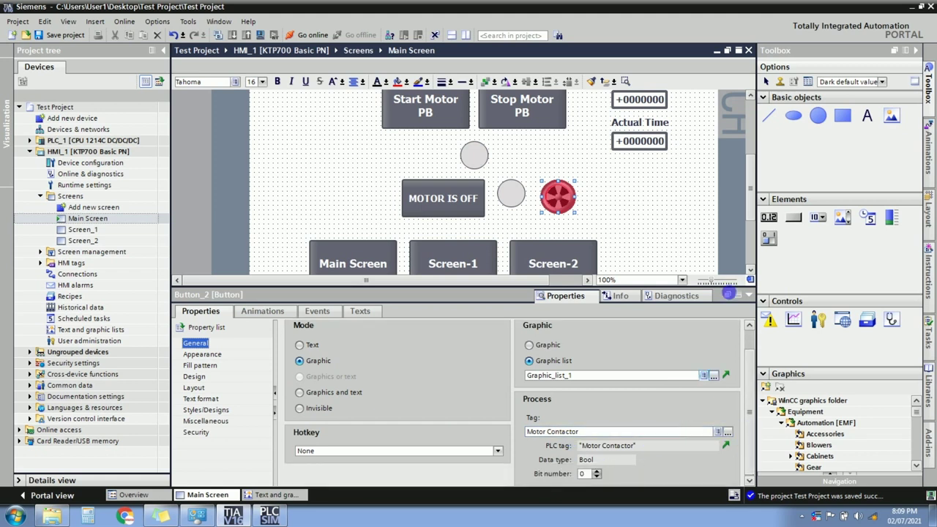
Collapse the inspector, select HMI_1 and start its runtime simulation.
{"action": "left_click", "coordinate": [748, 294]}
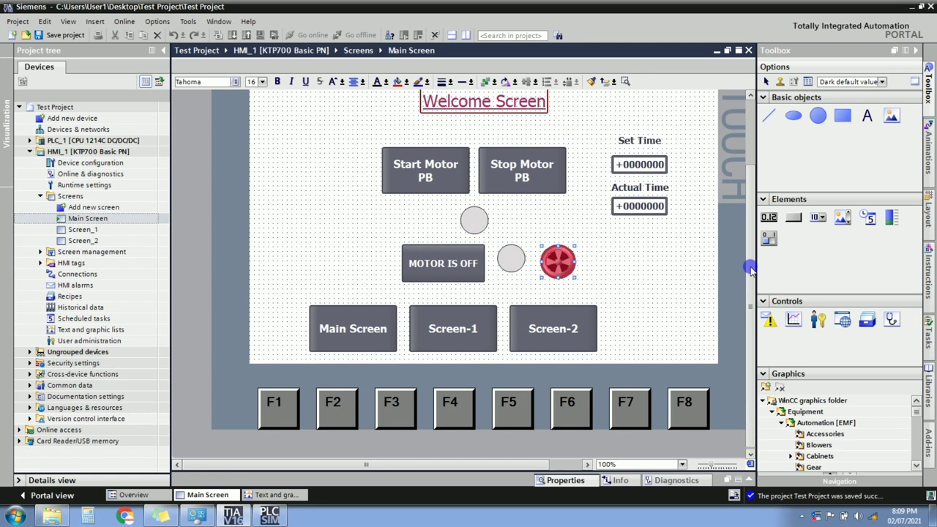
{"action": "left_click_drag", "start_coordinate": [750, 268], "coordinate": [749, 229]}
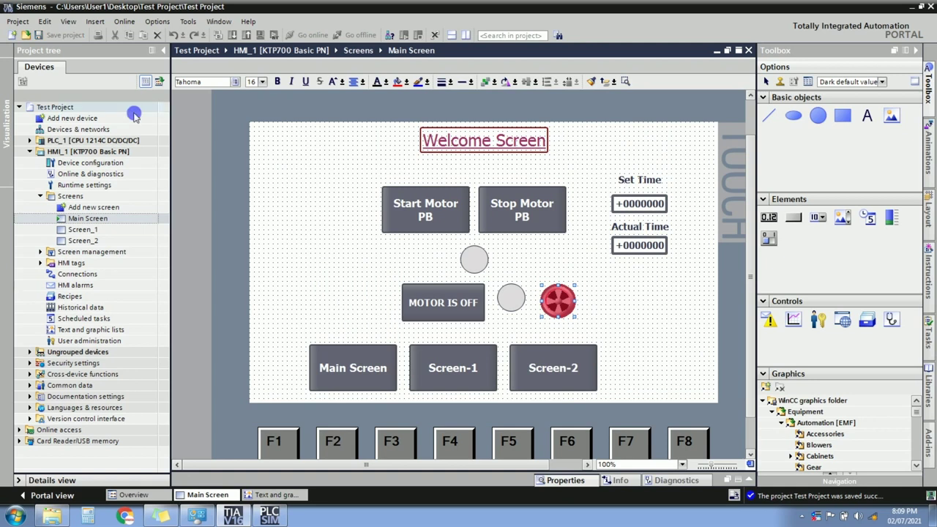
{"action": "left_click", "coordinate": [102, 152]}
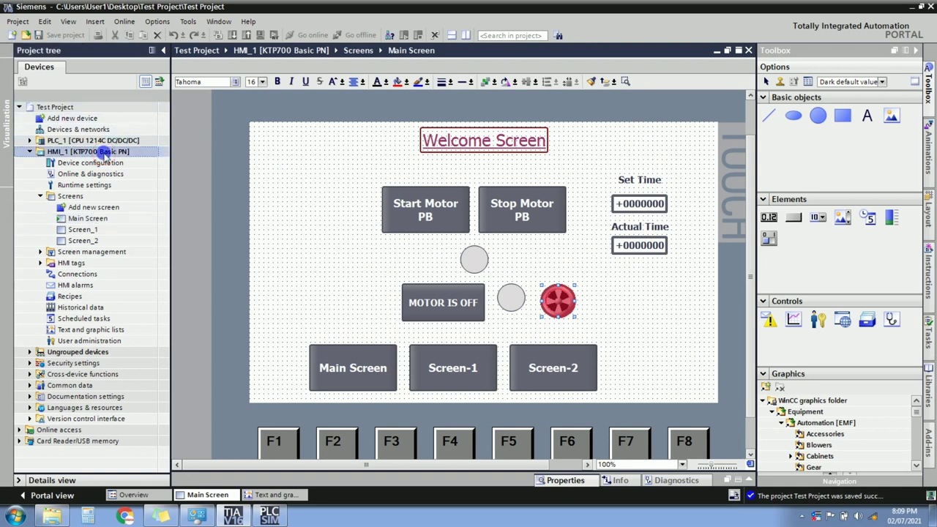
{"action": "left_click", "coordinate": [260, 35]}
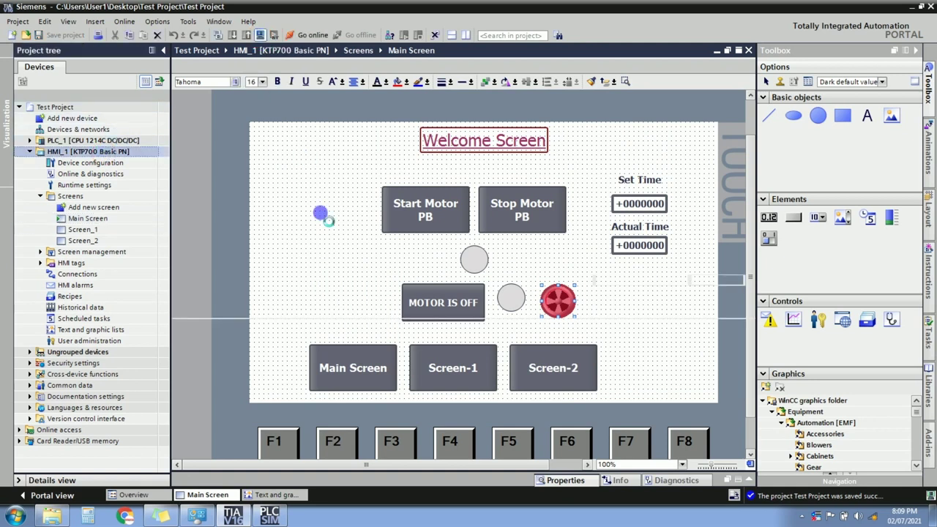
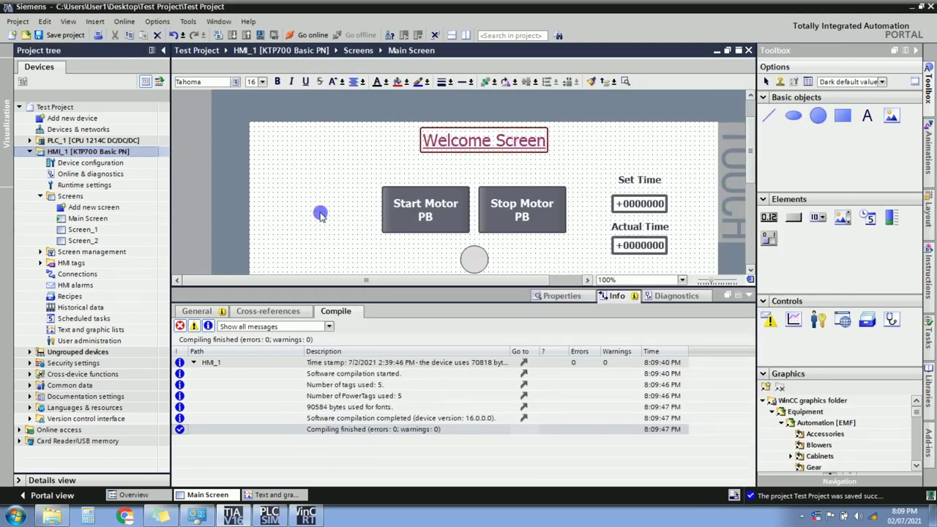
Show the WinCC RT Simulator running Main Screen and test the Start Motor PB button.
{"action": "left_click", "coordinate": [306, 516]}
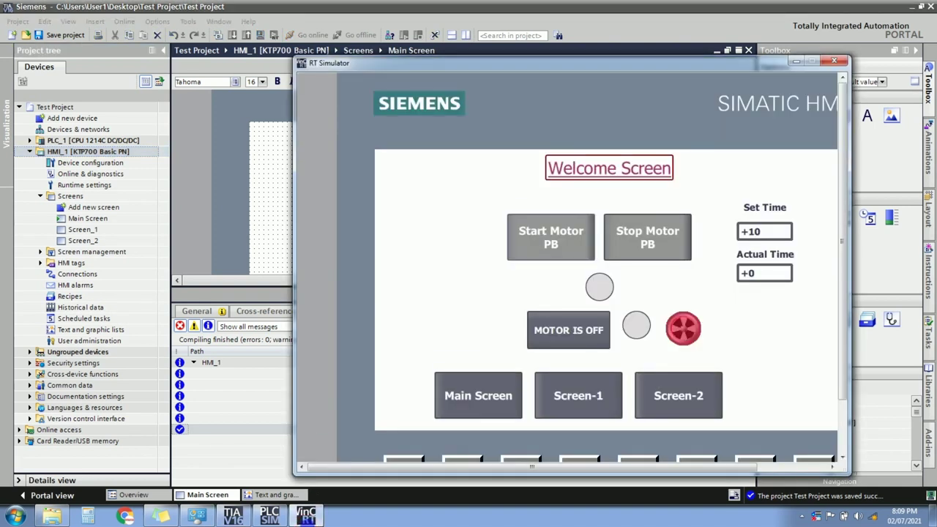
{"action": "left_click_drag", "start_coordinate": [524, 71], "coordinate": [406, 33]}
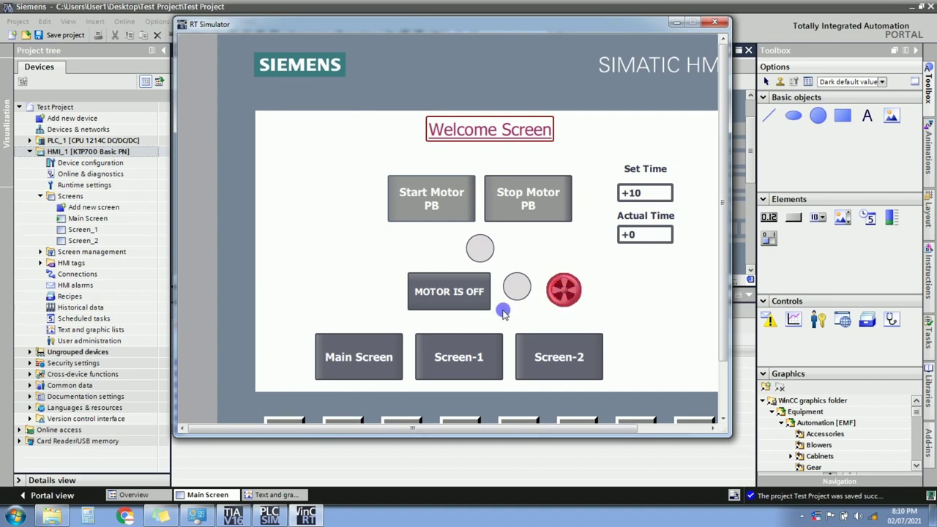
{"action": "left_click", "coordinate": [441, 191]}
Close the RT Simulator and collapse the Info panel to enlarge the screen editor.
{"action": "left_click", "coordinate": [717, 24]}
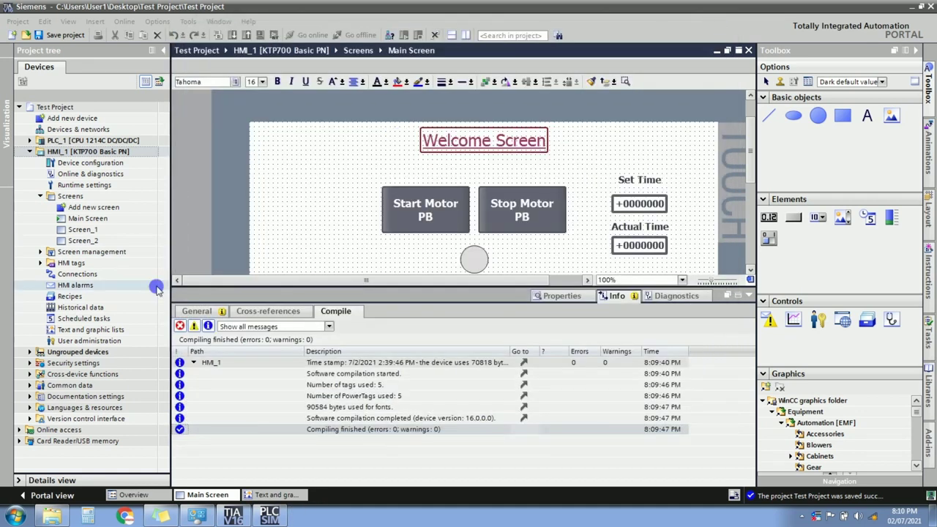
{"action": "left_click", "coordinate": [110, 331]}
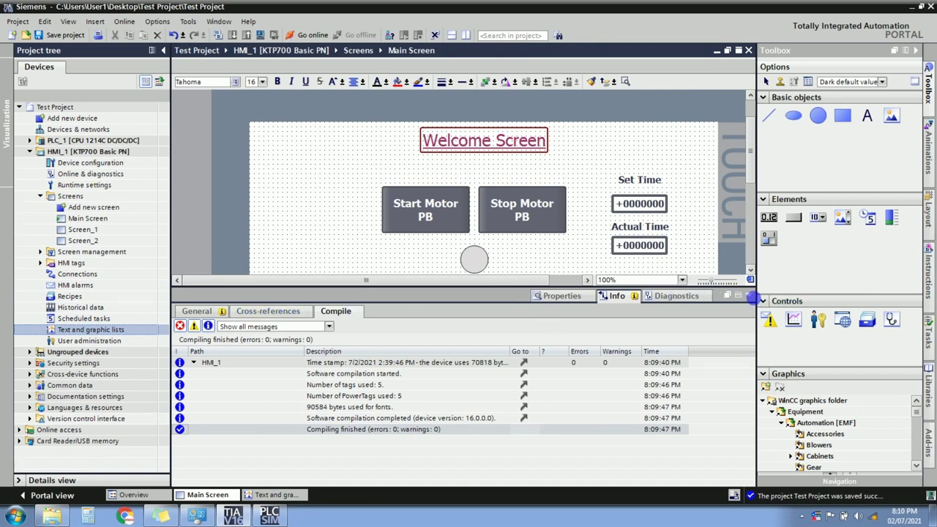
{"action": "left_click", "coordinate": [752, 299]}
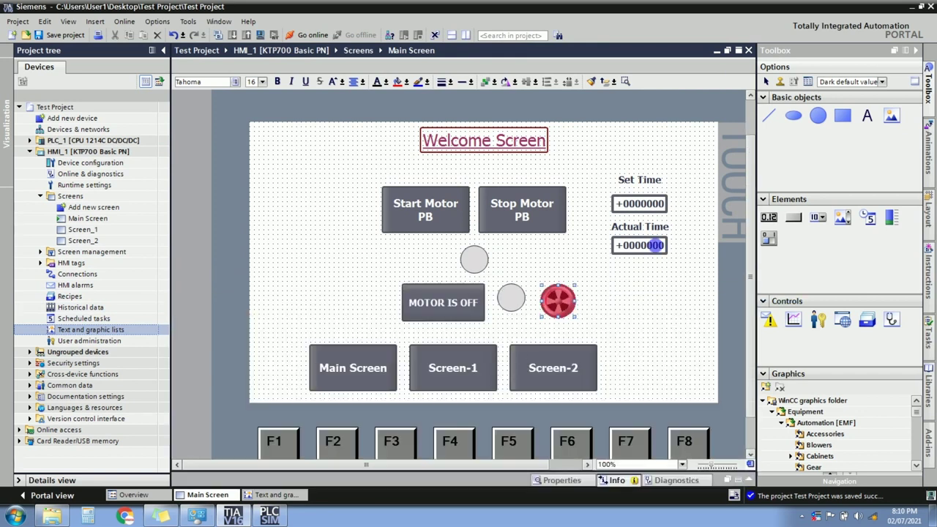
Browse the project tree's screen items and open Screen_1 in the editor.
{"action": "left_click", "coordinate": [114, 287]}
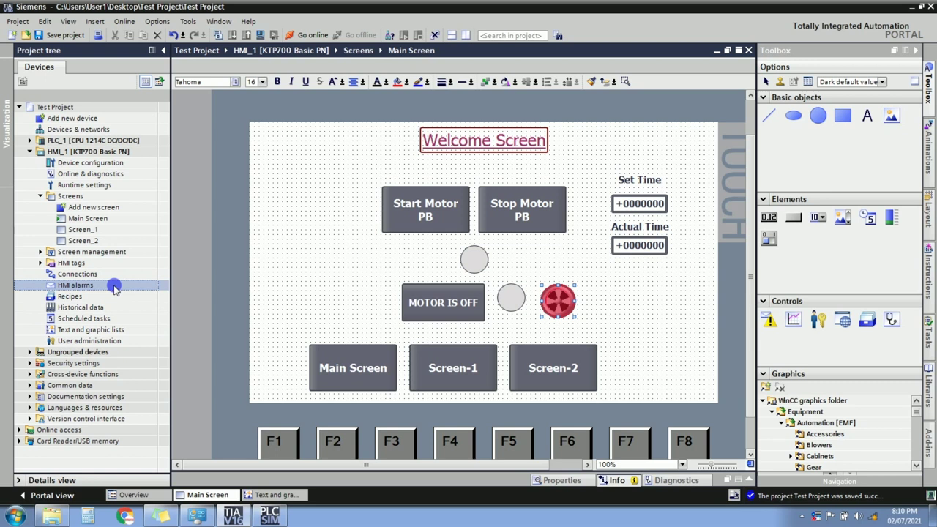
{"action": "left_click", "coordinate": [102, 297]}
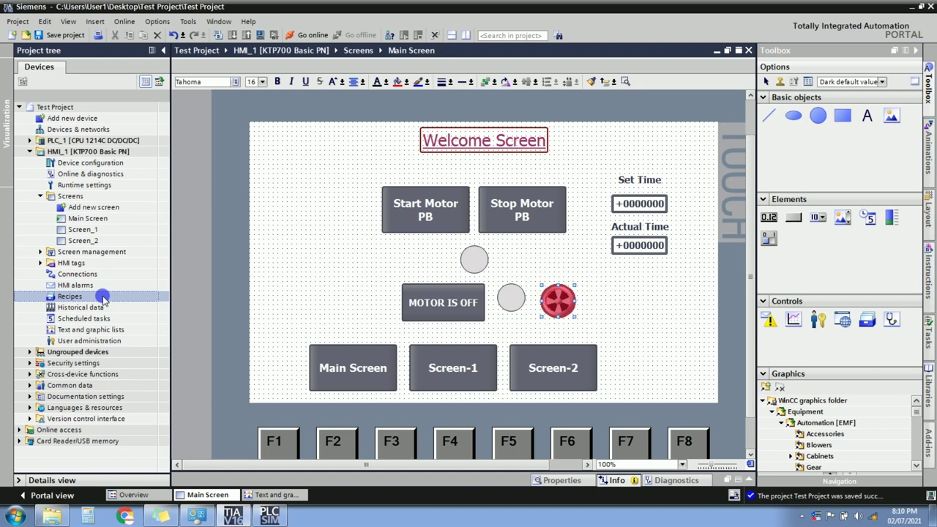
{"action": "left_click", "coordinate": [95, 341]}
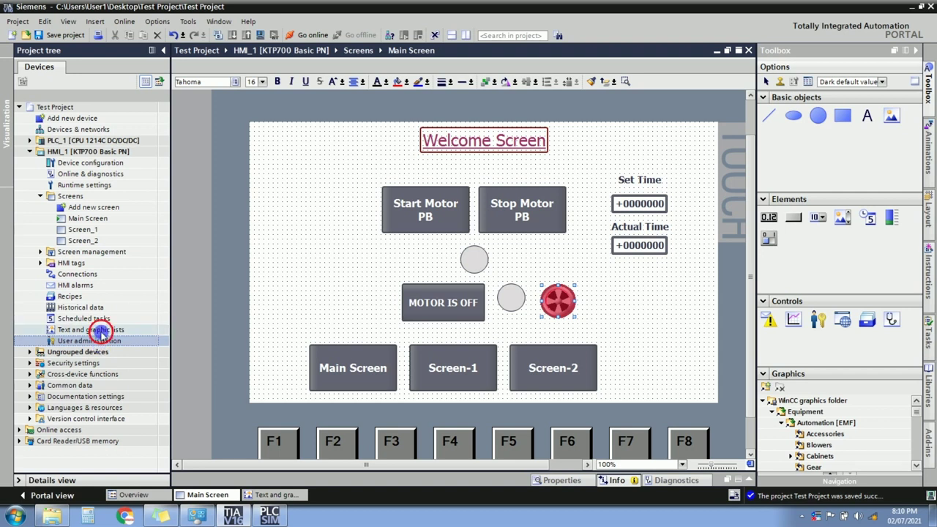
{"action": "left_click", "coordinate": [100, 331]}
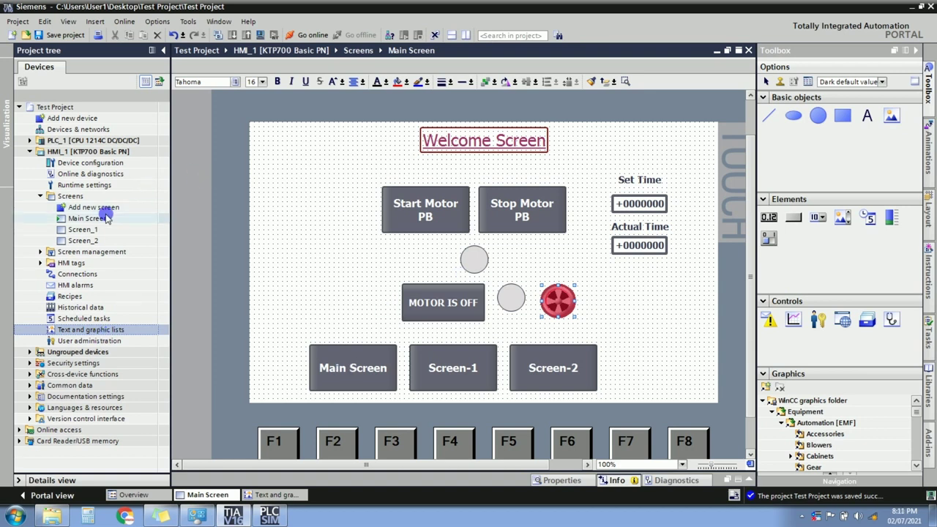
{"action": "double_click", "coordinate": [88, 229]}
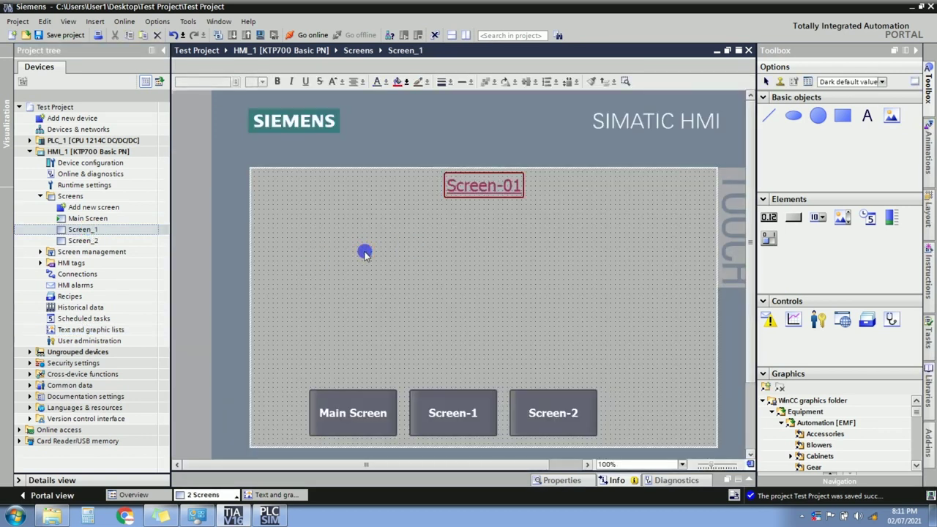
Drop a Bar element from the Toolbox onto Screen_1, stretch it taller and move it right.
{"action": "left_click", "coordinate": [892, 219]}
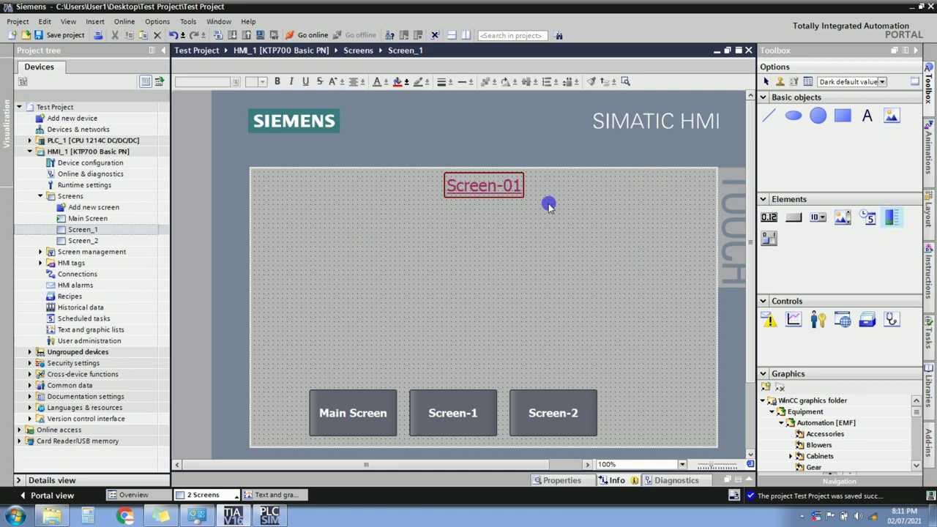
{"action": "left_click", "coordinate": [893, 219]}
{"action": "left_click_drag", "start_coordinate": [893, 219], "coordinate": [443, 265]}
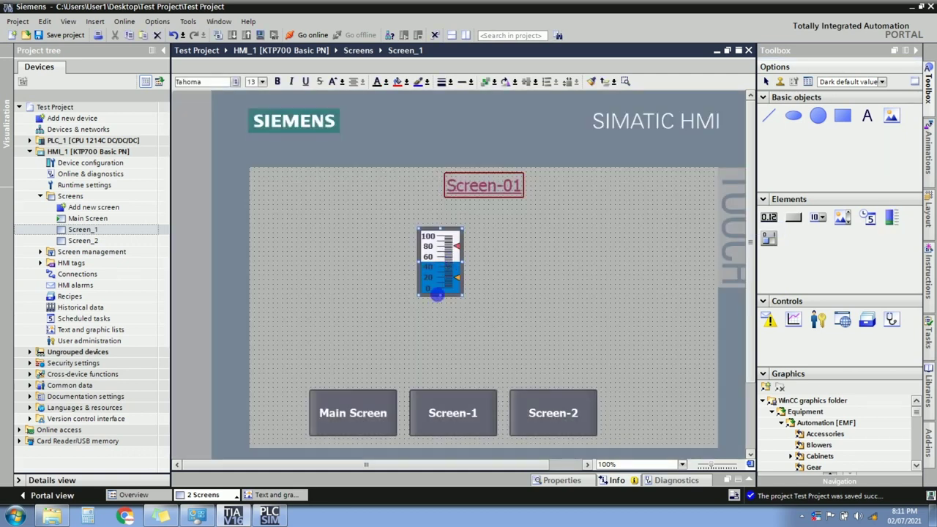
{"action": "left_click_drag", "start_coordinate": [442, 300], "coordinate": [442, 369]}
{"action": "left_click_drag", "start_coordinate": [452, 323], "coordinate": [597, 294]}
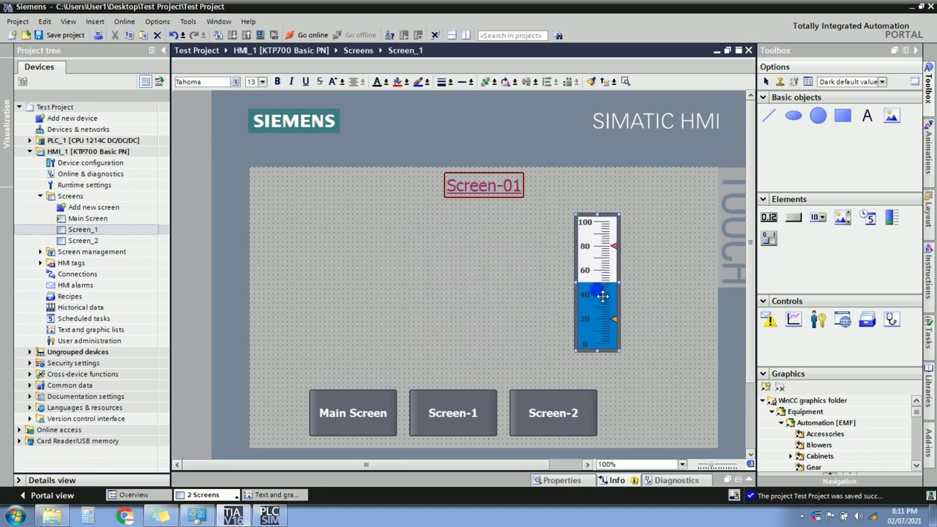
Set Bar_1's maximum scale value to 10 and link its process tag to TIMER1_ET.
{"action": "double_click", "coordinate": [589, 281]}
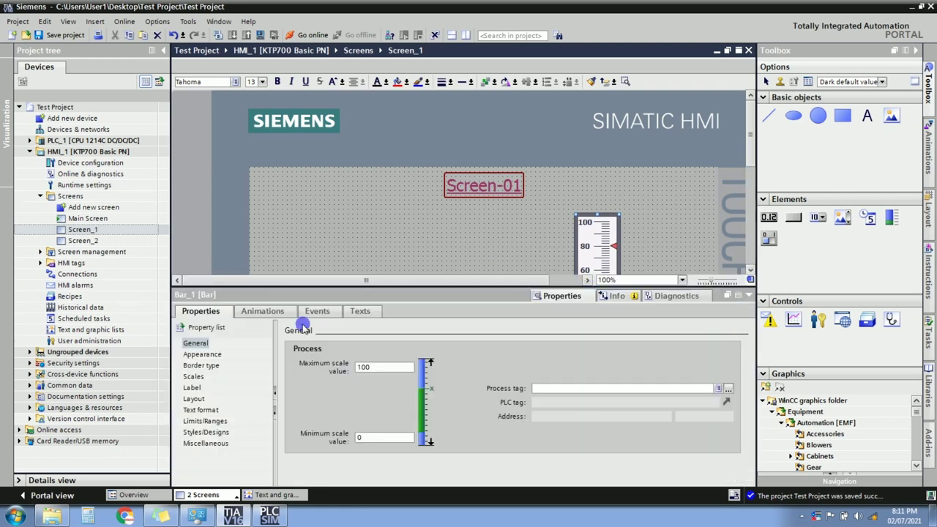
{"action": "double_click", "coordinate": [376, 372]}
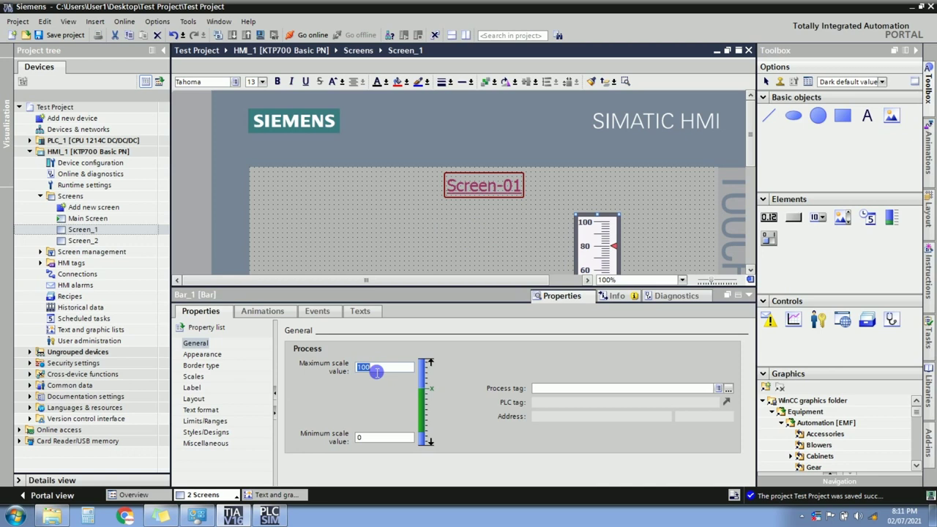
{"action": "type", "text": "10"}
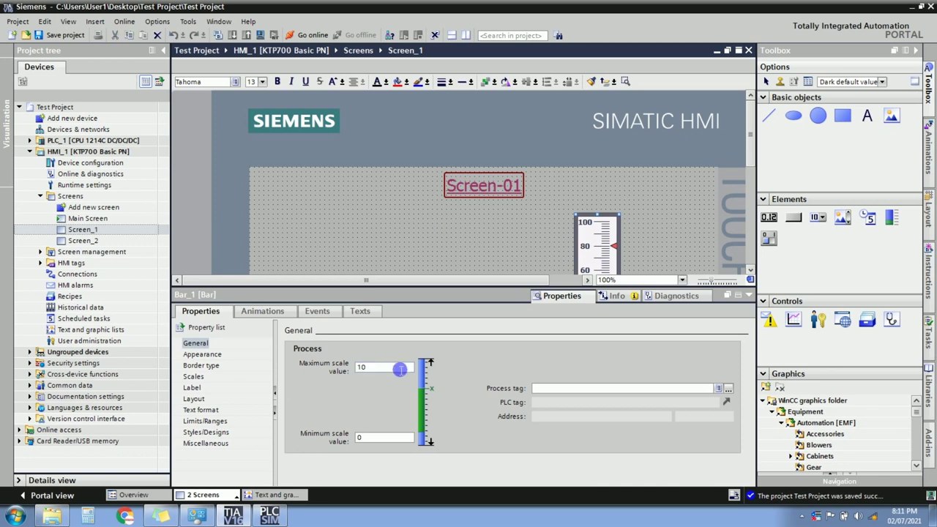
{"action": "left_click", "coordinate": [386, 441]}
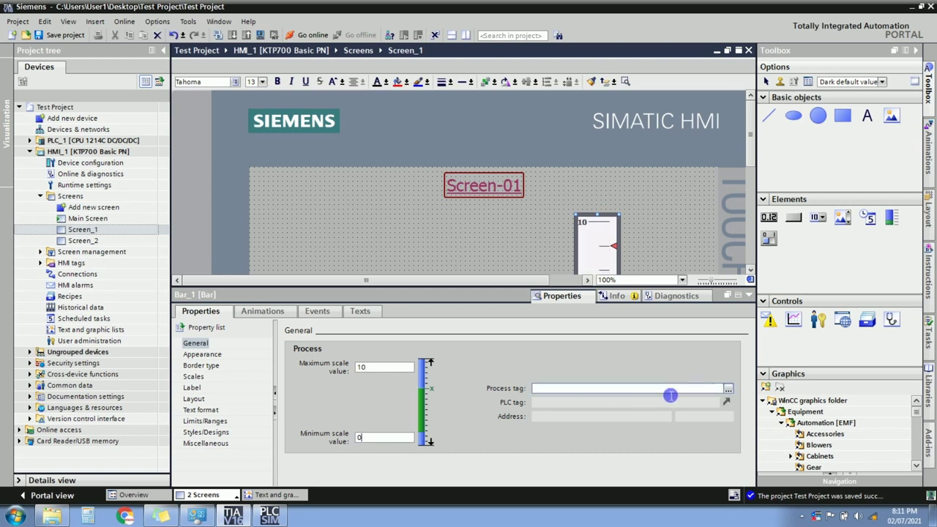
{"action": "left_click", "coordinate": [727, 387]}
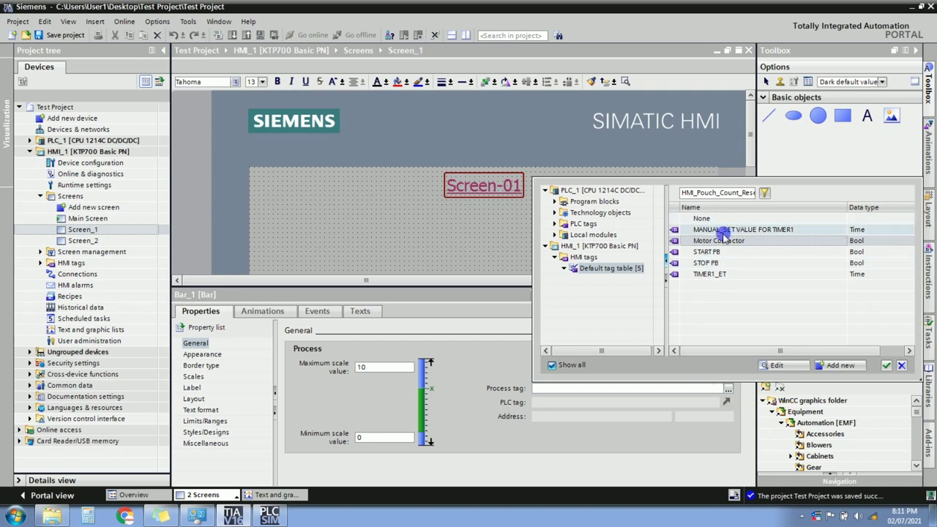
{"action": "double_click", "coordinate": [707, 275]}
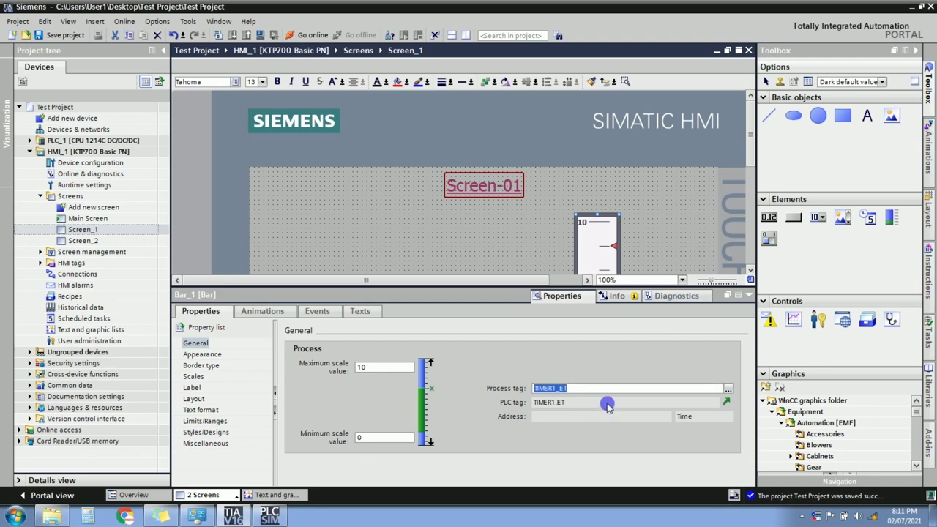
{"action": "left_click", "coordinate": [752, 292]}
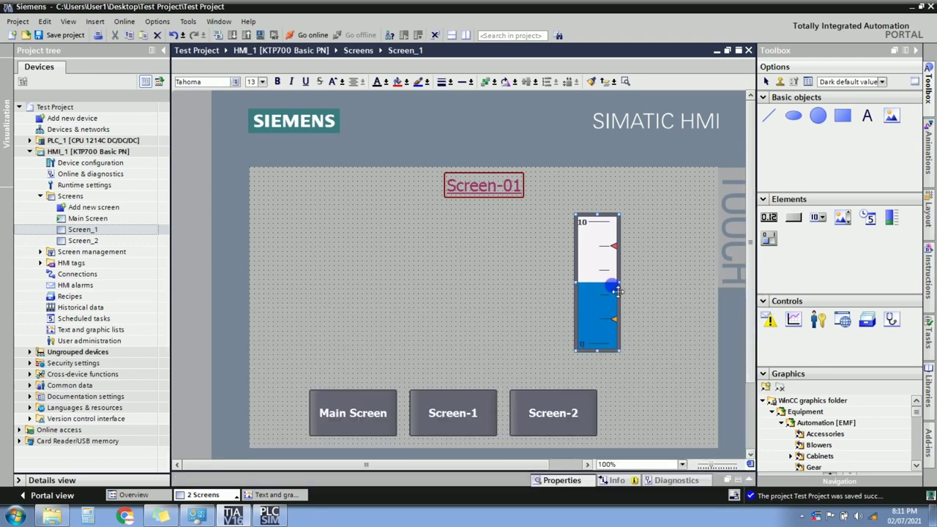
On Main Screen, fit the bar graph beside Set Time and Actual Time, shifting both left.
{"action": "left_click", "coordinate": [95, 220]}
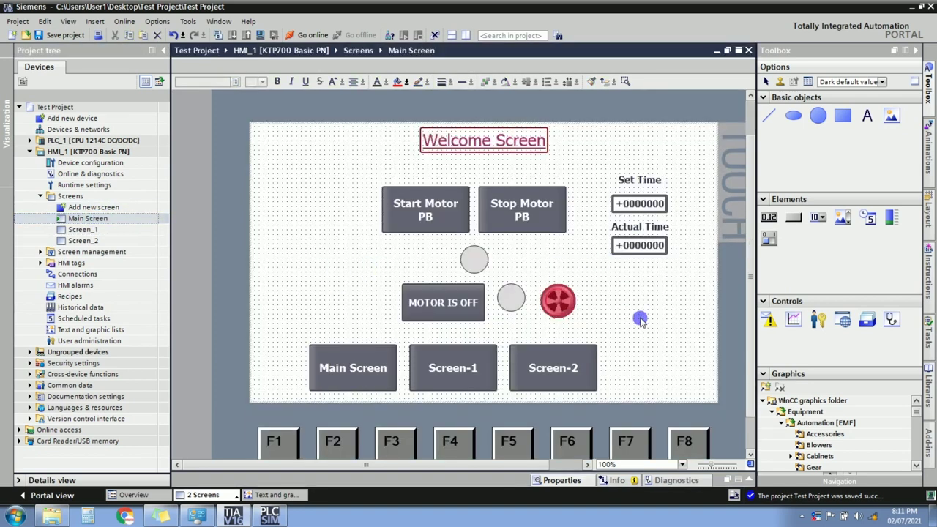
{"action": "left_click", "coordinate": [585, 289]}
{"action": "left_click_drag", "start_coordinate": [589, 265], "coordinate": [686, 255]}
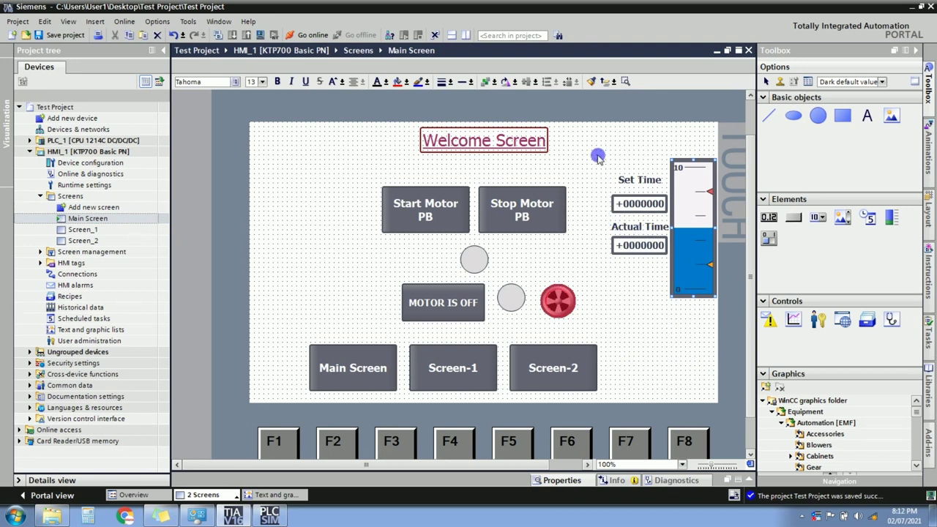
{"action": "left_click", "coordinate": [594, 162]}
{"action": "left_click", "coordinate": [680, 282]}
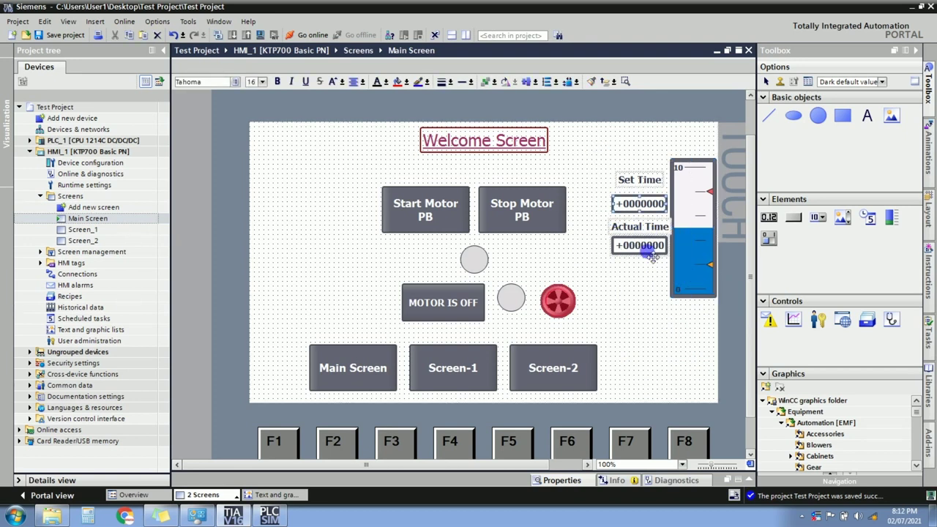
{"action": "left_click_drag", "start_coordinate": [647, 249], "coordinate": [622, 247]}
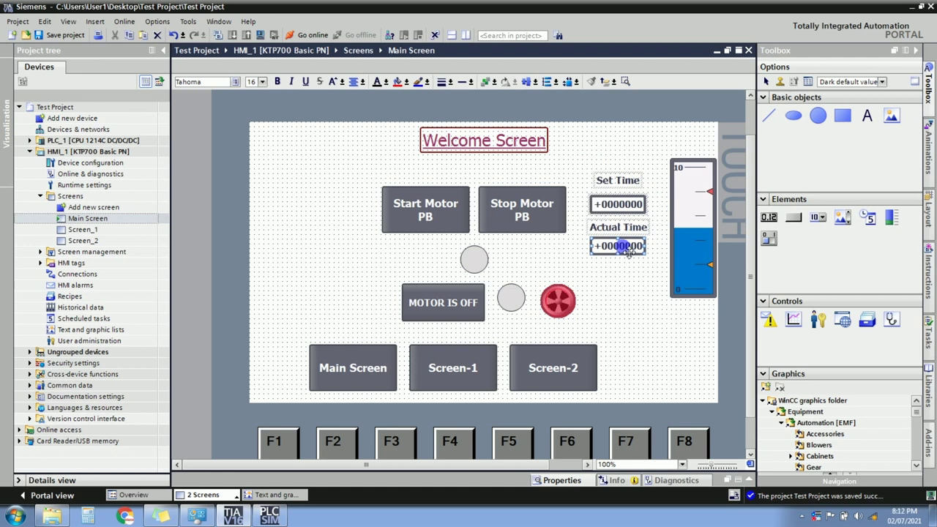
{"action": "left_click_drag", "start_coordinate": [694, 238], "coordinate": [681, 236]}
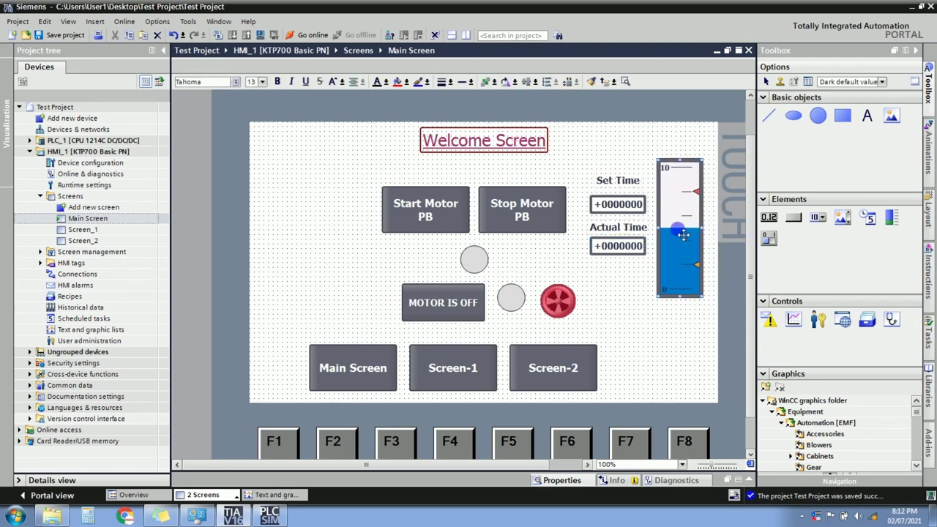
{"action": "double_click", "coordinate": [693, 245]}
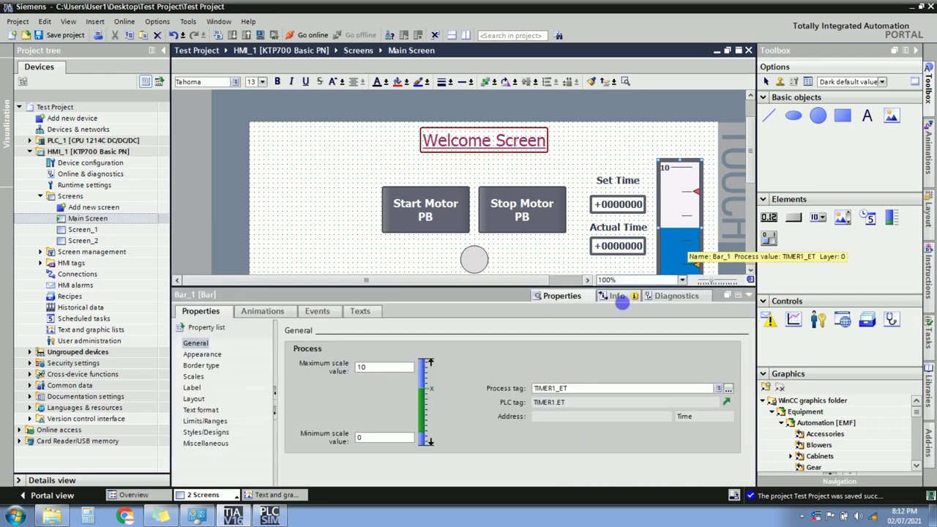
Lower the Main Screen bar graph's border width from 7 to 2 and check the result.
{"action": "left_click", "coordinate": [212, 355]}
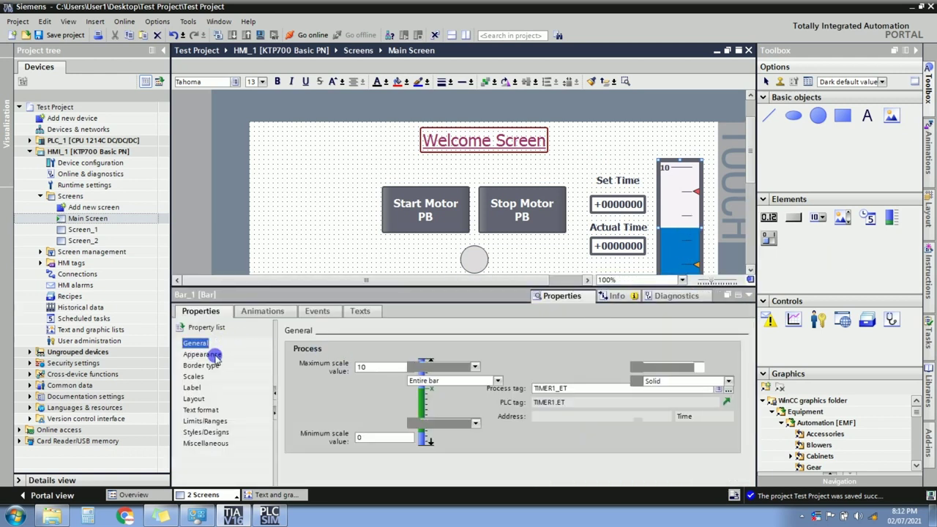
{"action": "left_click", "coordinate": [205, 365]}
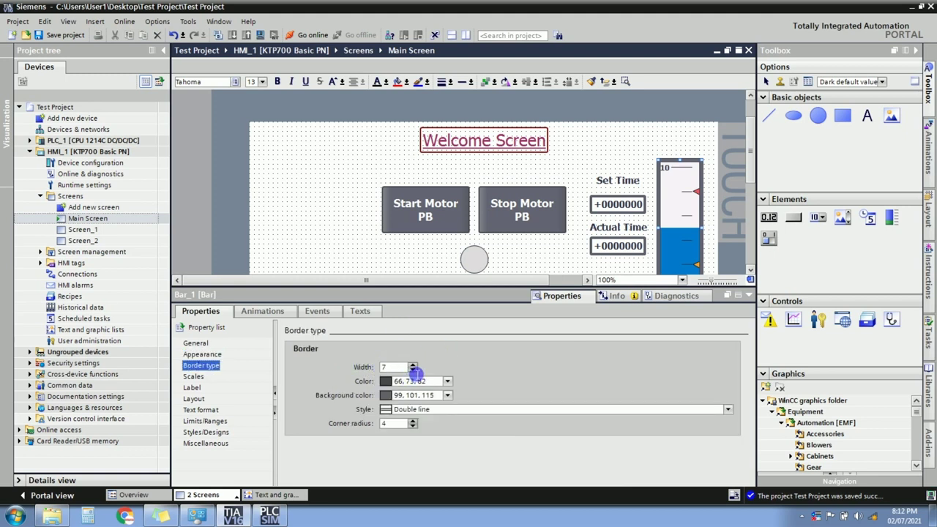
{"action": "left_click", "coordinate": [411, 370]}
{"action": "left_click", "coordinate": [412, 370]}
{"action": "left_click", "coordinate": [412, 370]}
{"action": "left_click", "coordinate": [412, 370]}
{"action": "left_click", "coordinate": [412, 371]}
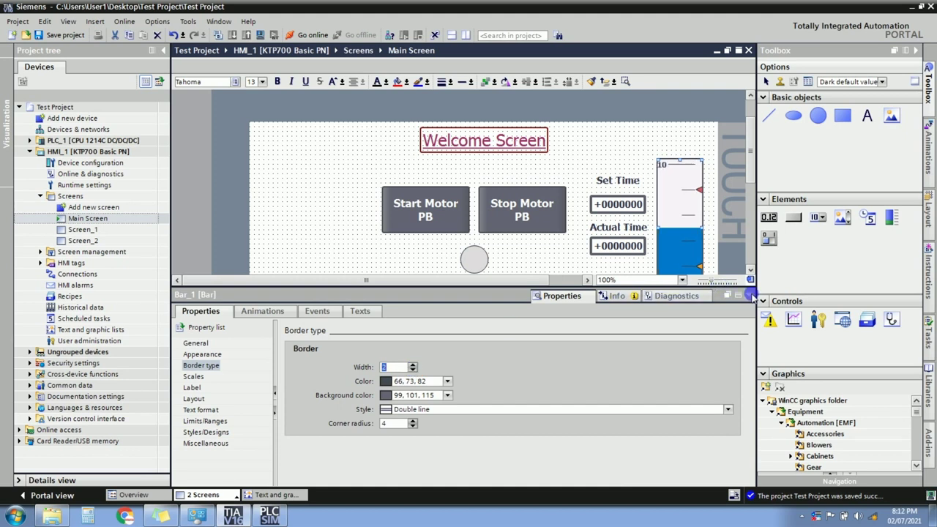
{"action": "left_click", "coordinate": [748, 295]}
{"action": "left_click", "coordinate": [665, 308]}
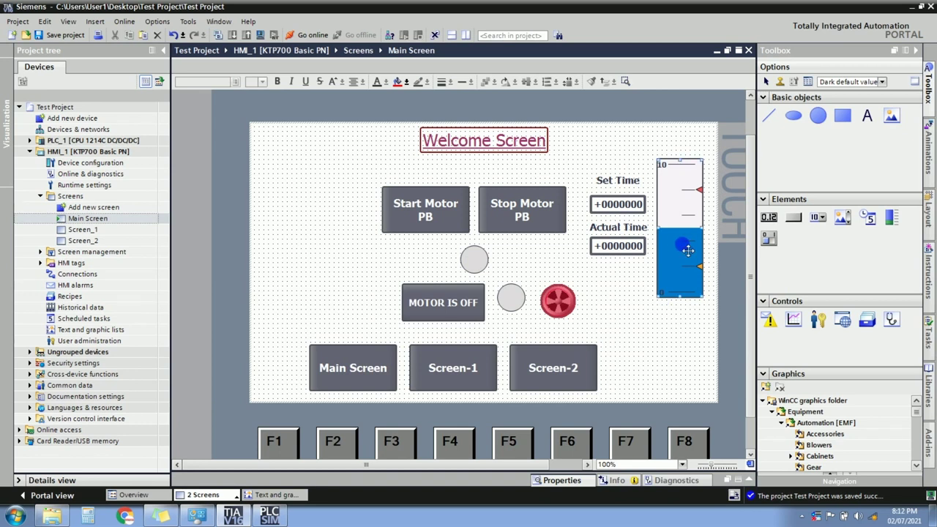
{"action": "left_click", "coordinate": [687, 251]}
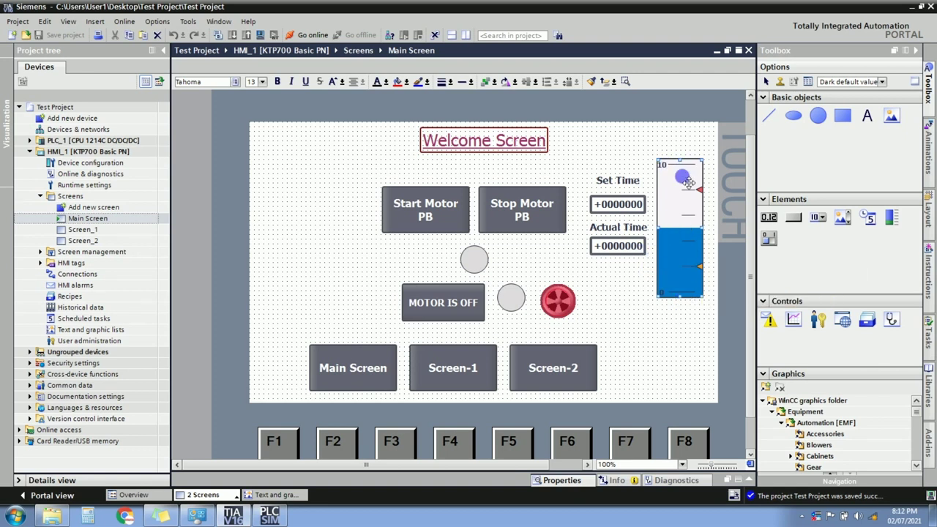
{"action": "left_click", "coordinate": [643, 296]}
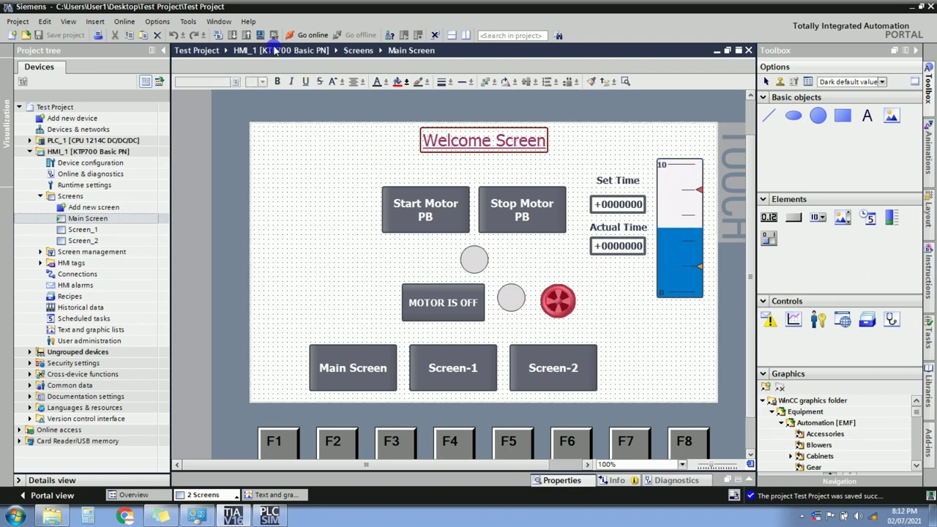
Compile HMI_1 and confirm it finishes with 0 errors and 0 warnings.
{"action": "left_click", "coordinate": [261, 36]}
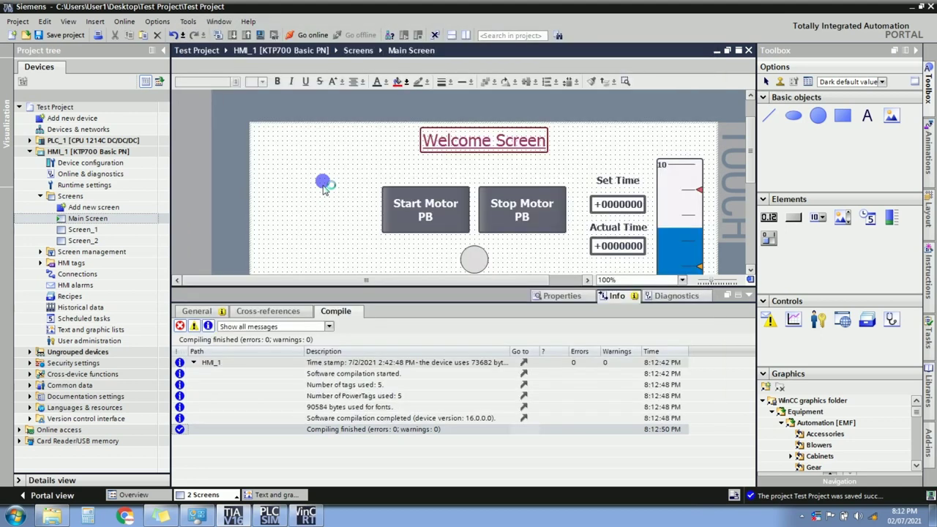
In the widened simulator, start the motor, watch Actual Time and the bar reach 10, then close.
{"action": "left_click", "coordinate": [306, 515]}
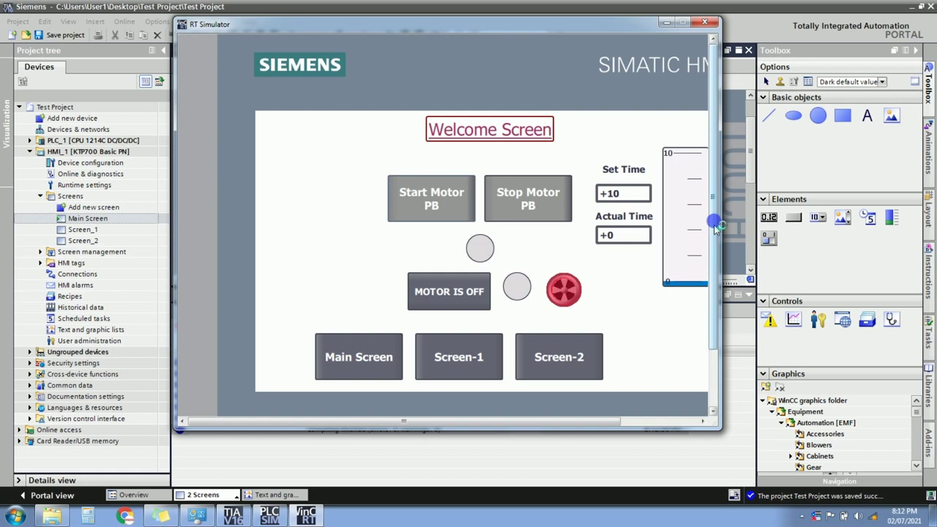
{"action": "left_click_drag", "start_coordinate": [723, 224], "coordinate": [780, 225]}
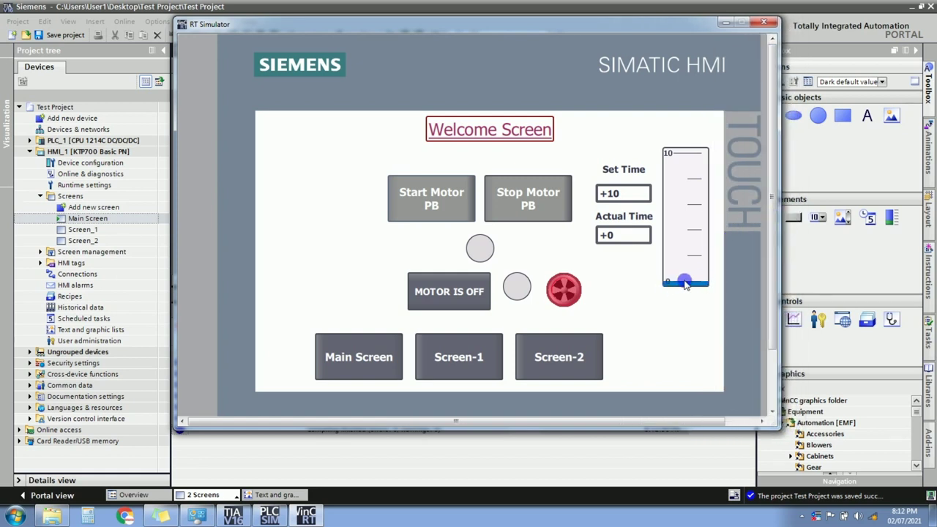
{"action": "left_click", "coordinate": [434, 203]}
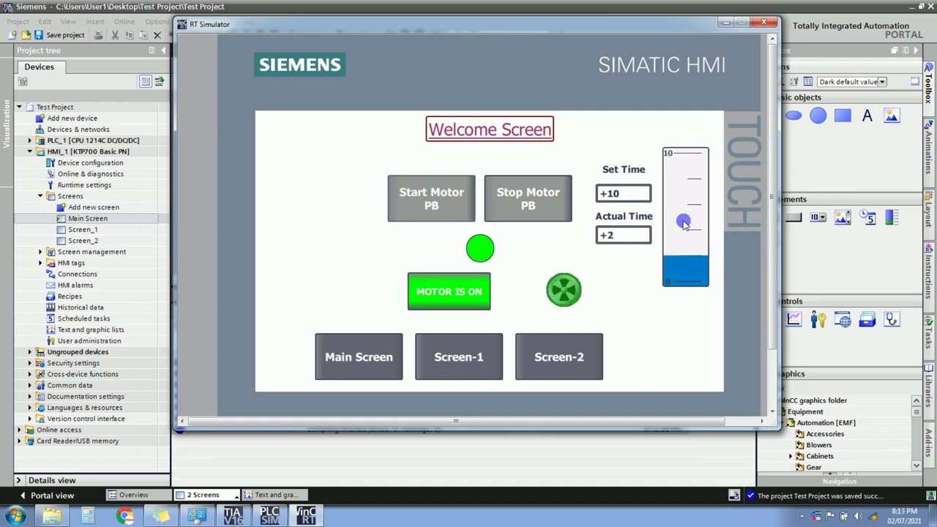
{"action": "left_click", "coordinate": [611, 198]}
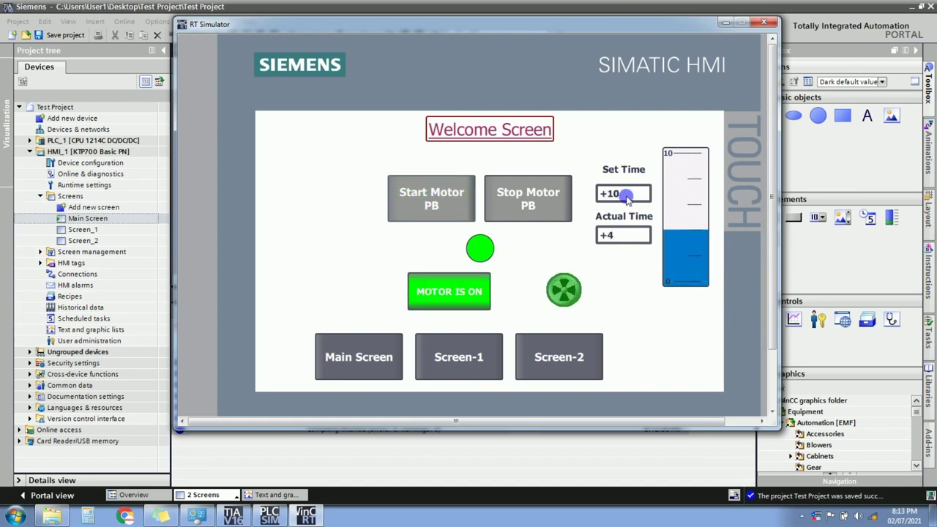
{"action": "left_click", "coordinate": [626, 192]}
{"action": "left_click", "coordinate": [672, 240]}
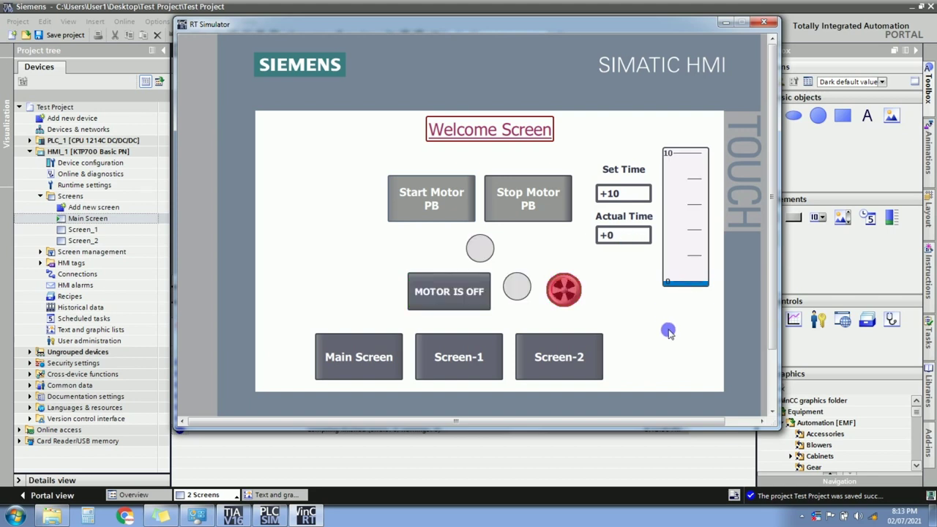
{"action": "left_click", "coordinate": [770, 24]}
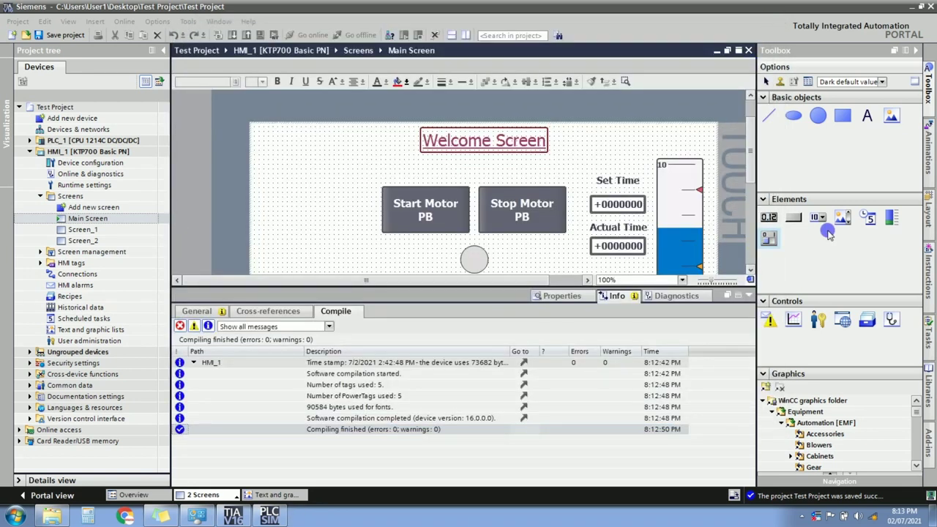
Hide the compile results, open Screen_1 and delete its bar graph.
{"action": "mouse_move", "coordinate": [840, 223]}
{"action": "left_mouse_down"}
{"action": "mouse_move", "coordinate": [765, 293]}
{"action": "mouse_move", "coordinate": [750, 295]}
{"action": "left_mouse_up"}
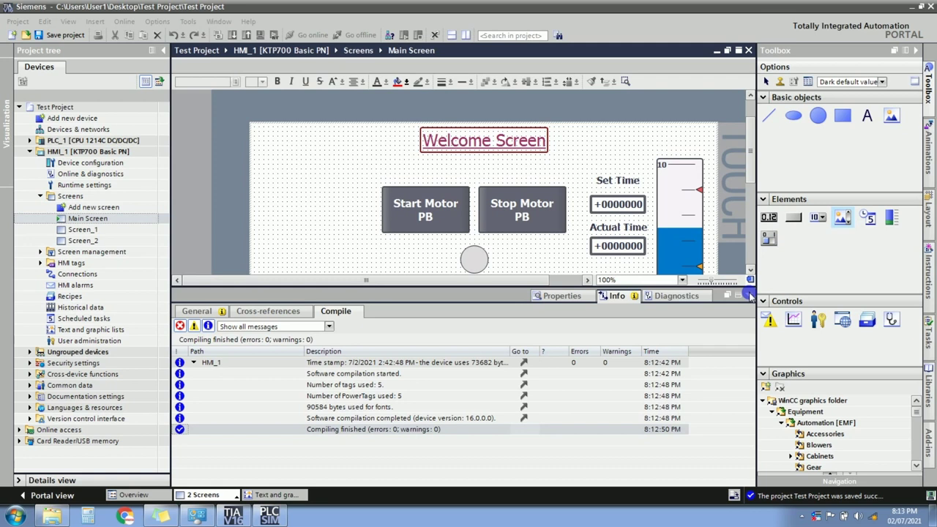
{"action": "left_click", "coordinate": [749, 295]}
{"action": "left_click", "coordinate": [93, 231]}
{"action": "double_click", "coordinate": [94, 231]}
{"action": "left_click", "coordinate": [618, 321]}
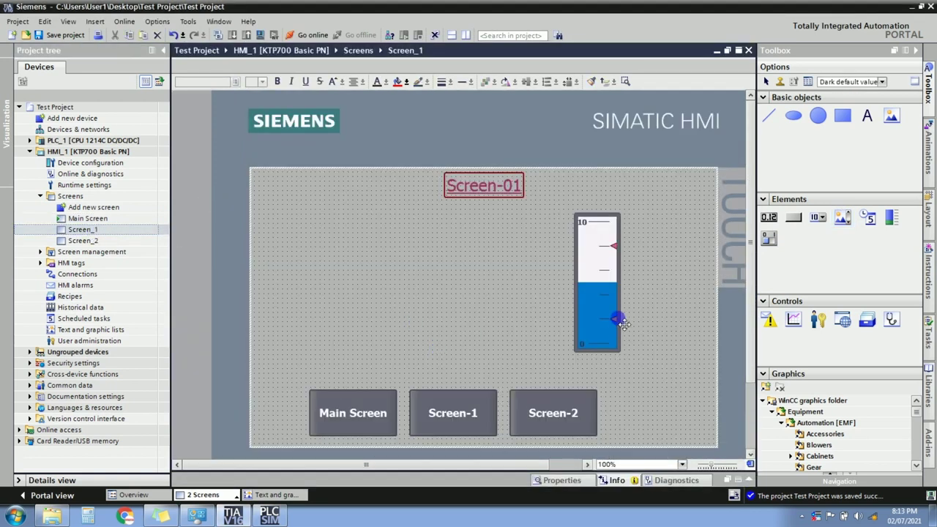
{"action": "left_click_drag", "start_coordinate": [621, 323], "coordinate": [606, 310]}
{"action": "key", "text": "Delete"}
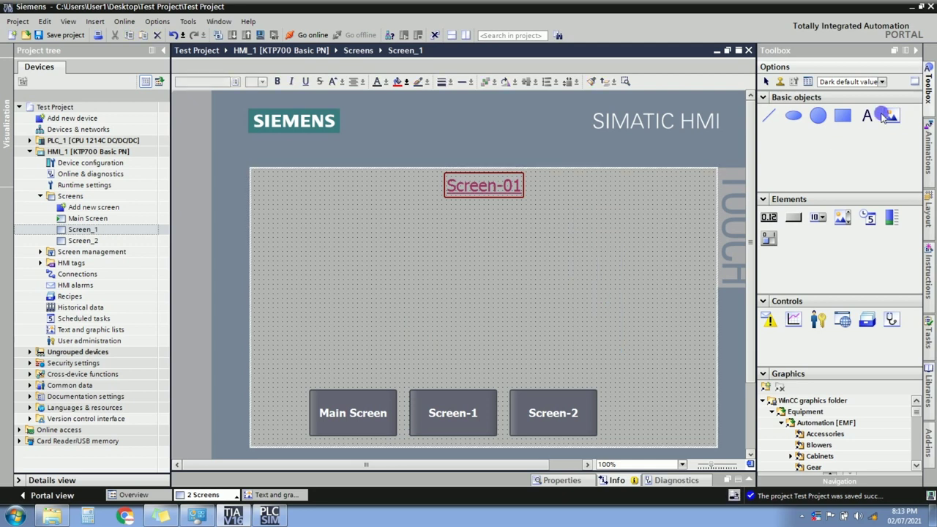
Add a Graphic view to Screen_1 loaded with the Ind Auto image from Downloads.
{"action": "left_click", "coordinate": [891, 123]}
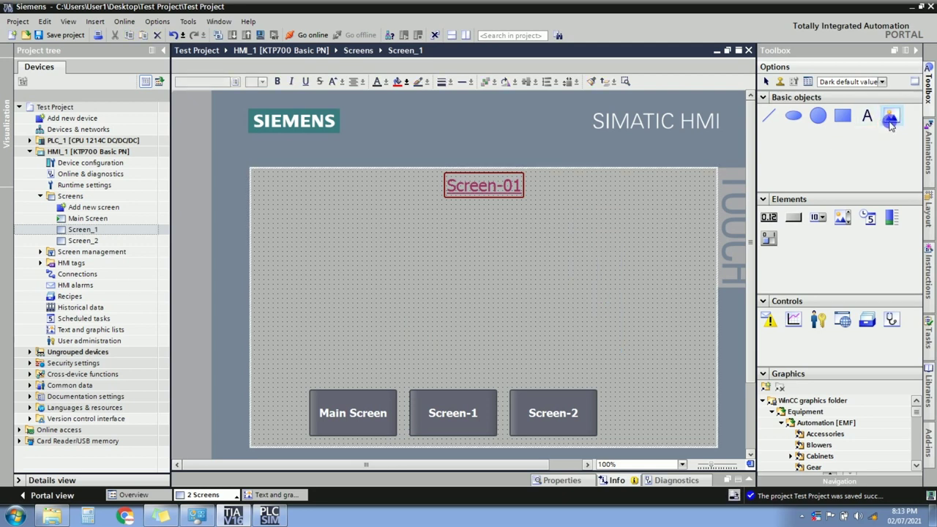
{"action": "mouse_move", "coordinate": [891, 122]}
{"action": "left_mouse_down"}
{"action": "mouse_move", "coordinate": [579, 264]}
{"action": "mouse_move", "coordinate": [443, 266]}
{"action": "mouse_move", "coordinate": [465, 276]}
{"action": "left_mouse_up"}
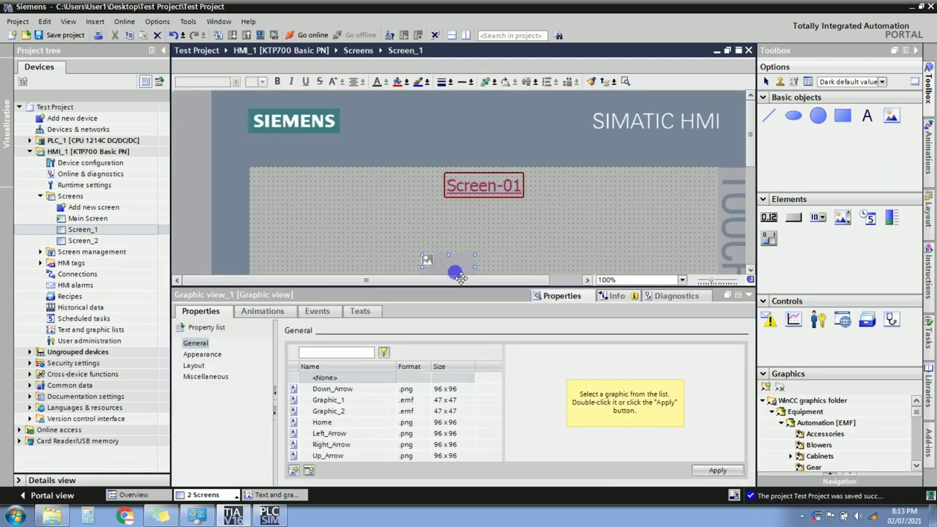
{"action": "left_click", "coordinate": [293, 471]}
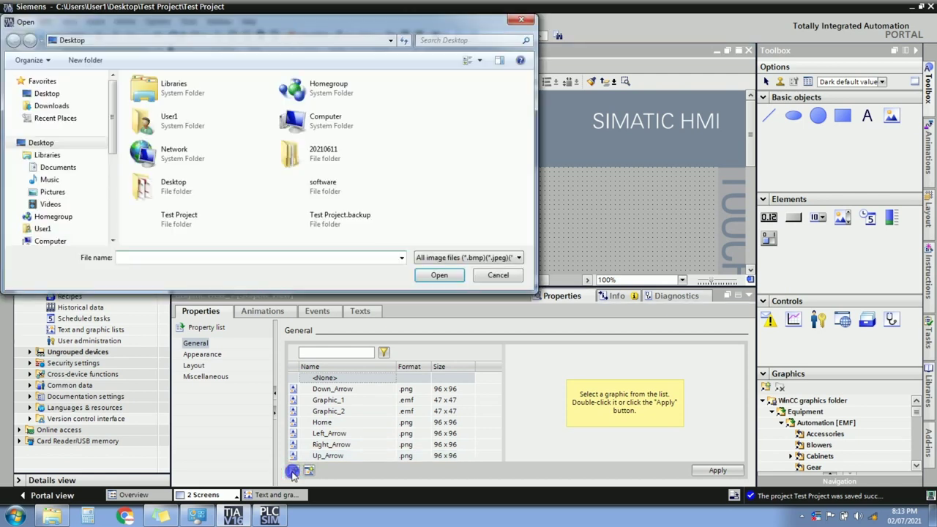
{"action": "left_click", "coordinate": [67, 106]}
{"action": "left_click", "coordinate": [480, 59]}
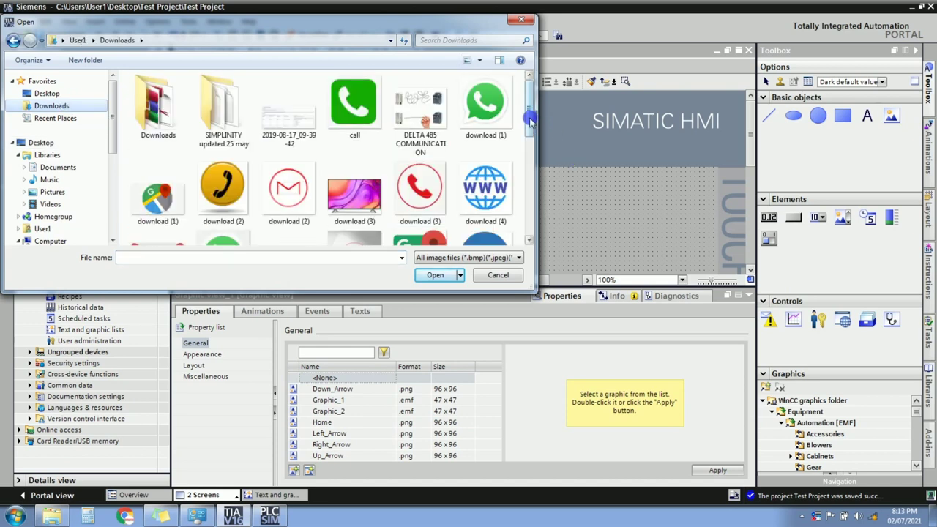
{"action": "scroll", "coordinate": [530, 121], "scroll_direction": "down", "scroll_amount": 1}
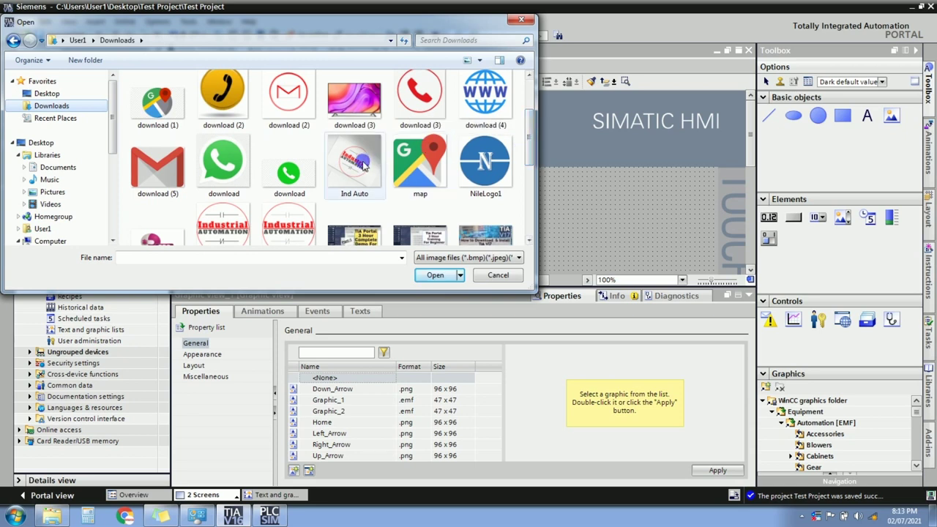
{"action": "left_click", "coordinate": [364, 166]}
{"action": "left_click", "coordinate": [431, 275]}
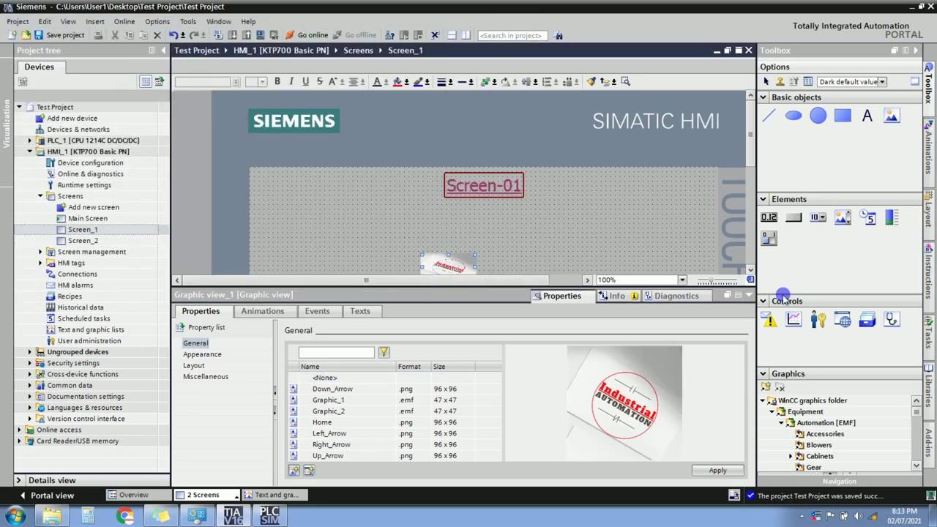
Enlarge the Industrial Automation image and move it up above the navigation buttons.
{"action": "left_click", "coordinate": [738, 295]}
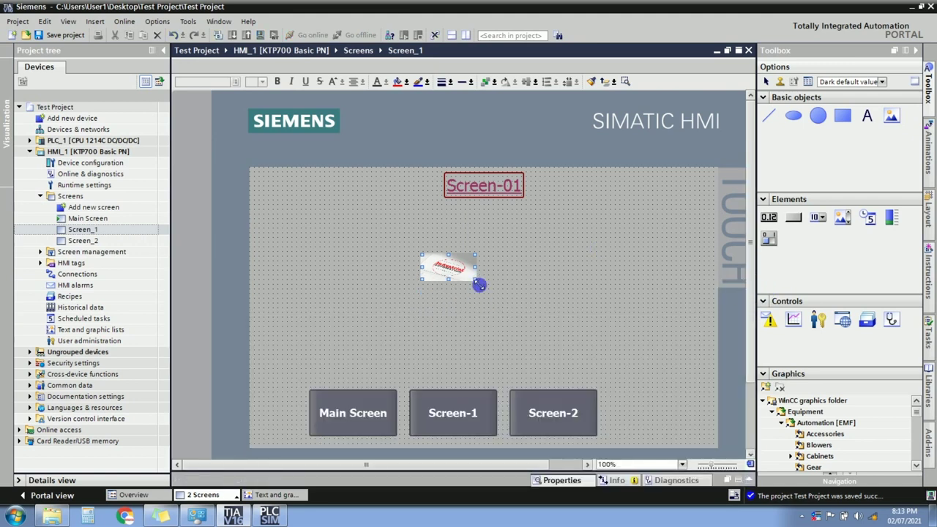
{"action": "left_click_drag", "start_coordinate": [480, 285], "coordinate": [562, 376]}
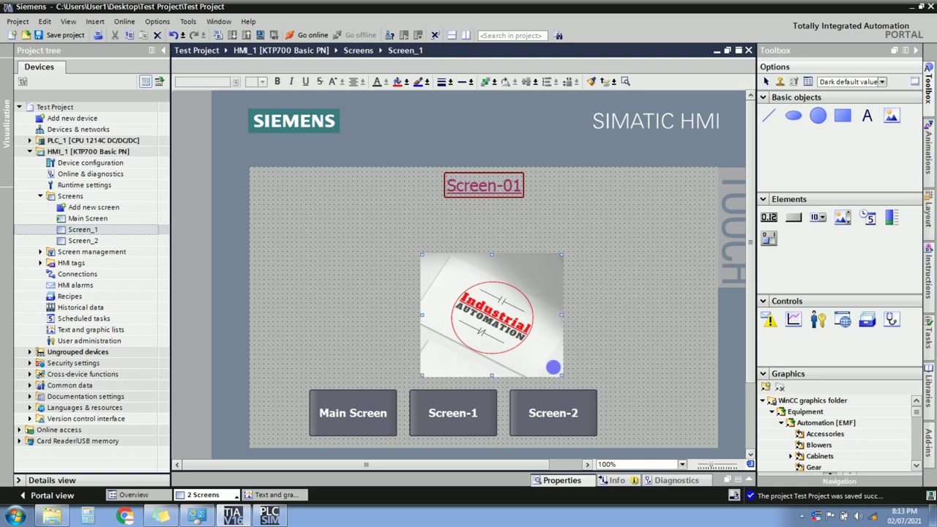
{"action": "left_click_drag", "start_coordinate": [500, 331], "coordinate": [503, 301]}
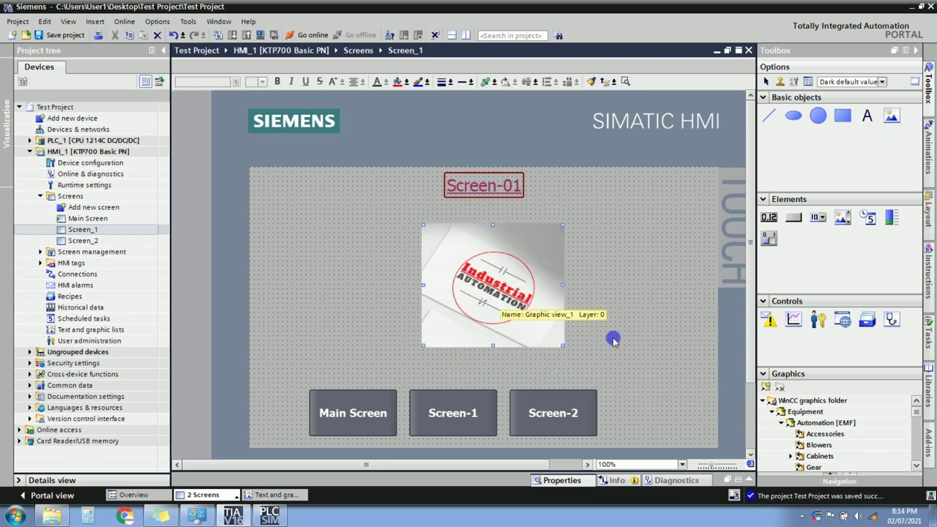
{"action": "left_click", "coordinate": [653, 320]}
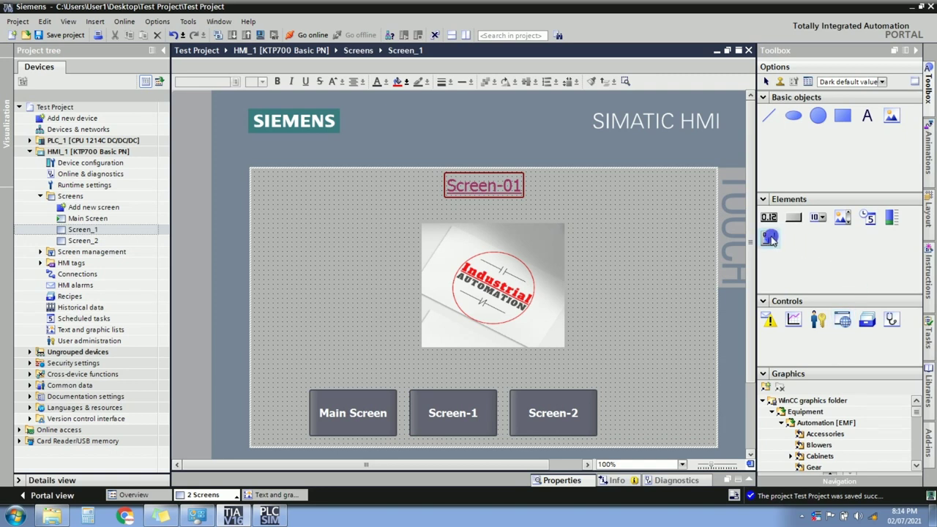
Place a switch on Screen_1, link it to the START PB tag, and keep the Switch format.
{"action": "left_click_drag", "start_coordinate": [771, 240], "coordinate": [644, 288]}
{"action": "right_click", "coordinate": [642, 287]}
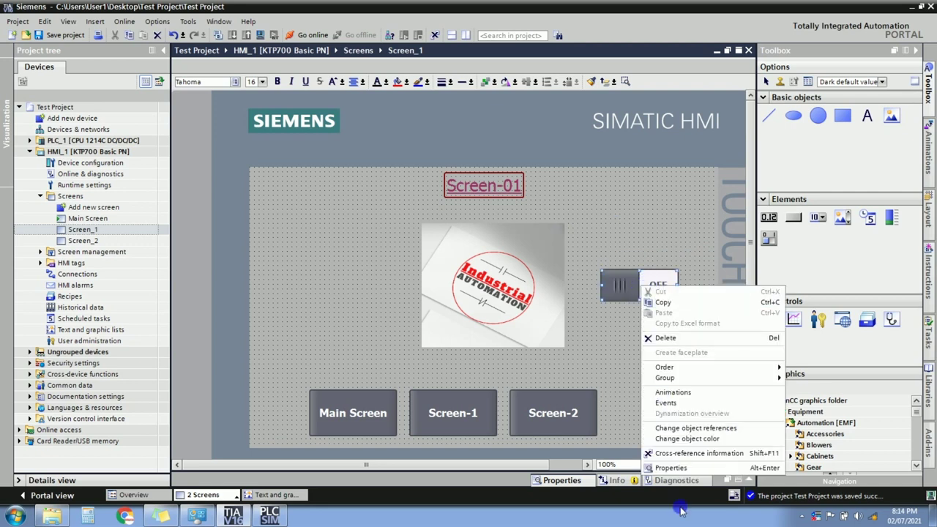
{"action": "left_click", "coordinate": [674, 468]}
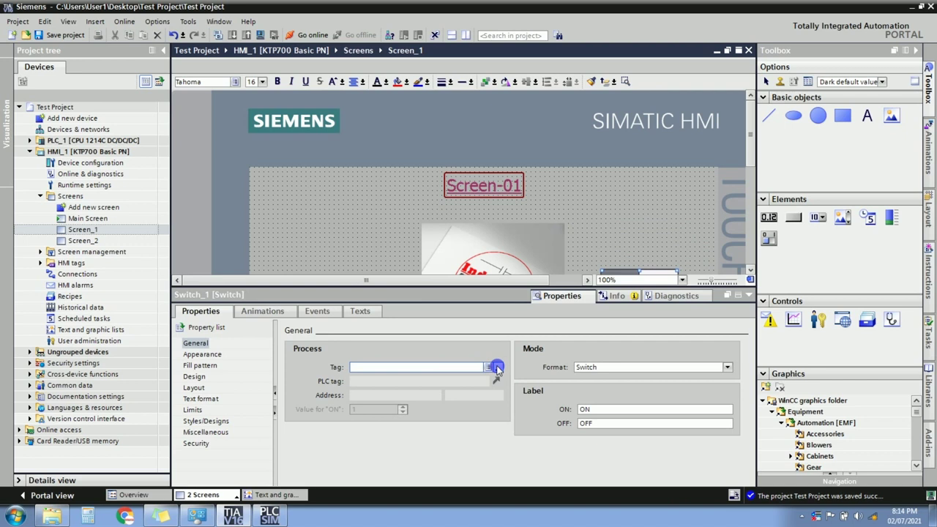
{"action": "left_click", "coordinate": [497, 366]}
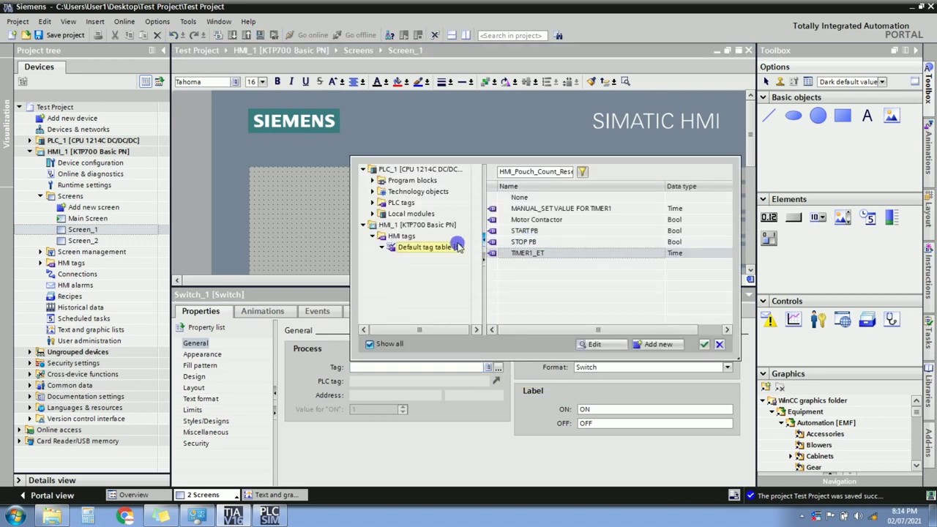
{"action": "double_click", "coordinate": [534, 230]}
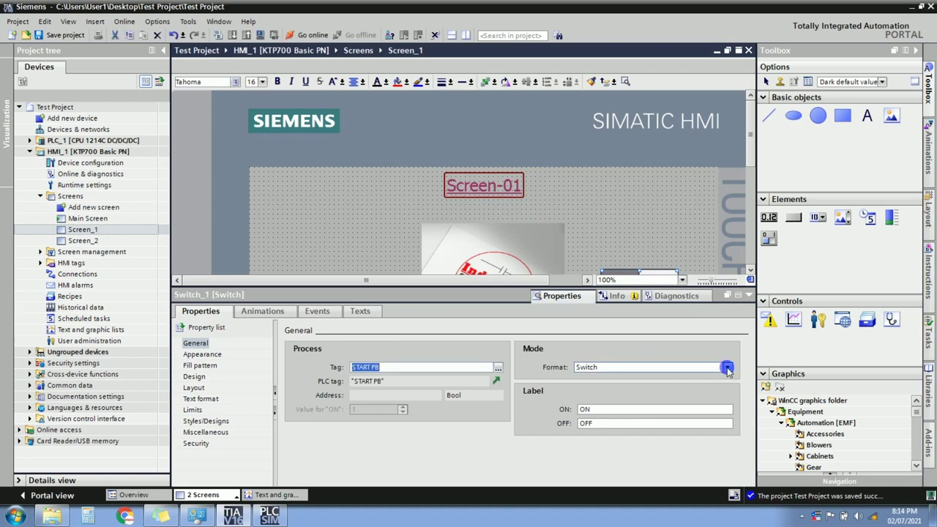
{"action": "left_click", "coordinate": [726, 368]}
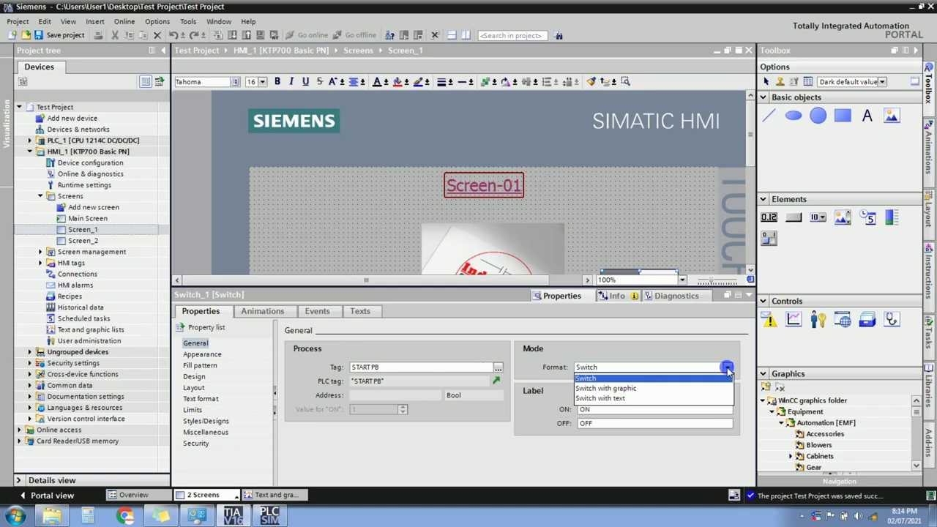
{"action": "left_click", "coordinate": [726, 369]}
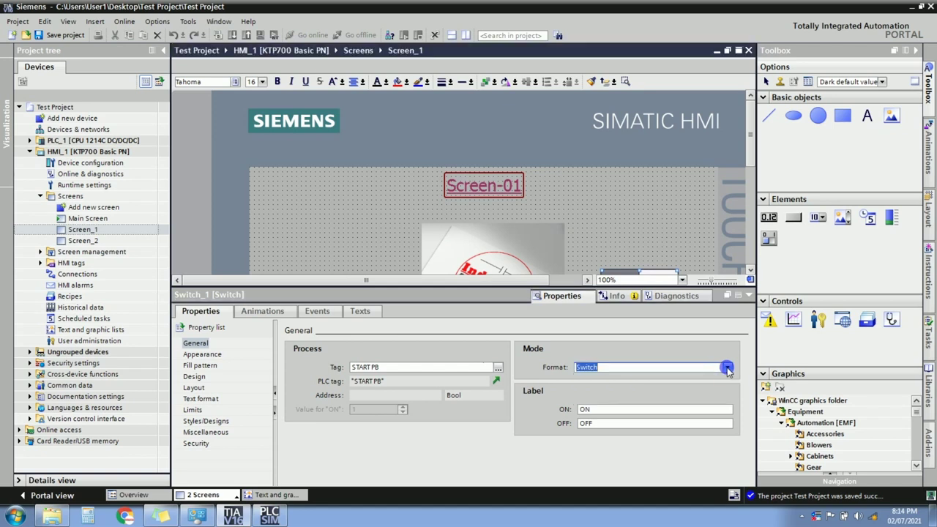
Relabel the switch's ON state to UP and its OFF state to DOWN.
{"action": "left_click_drag", "start_coordinate": [756, 151], "coordinate": [763, 183]}
{"action": "double_click", "coordinate": [591, 410]}
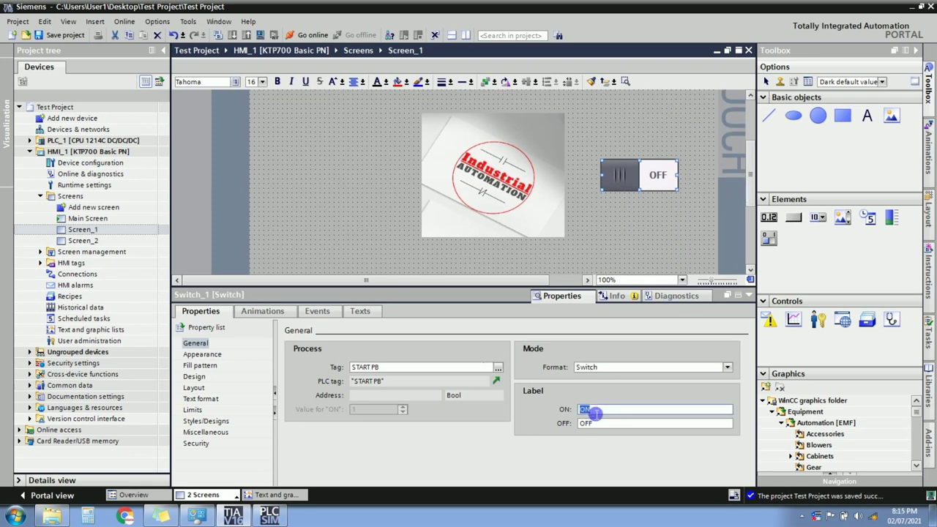
{"action": "type", "text": "UP"}
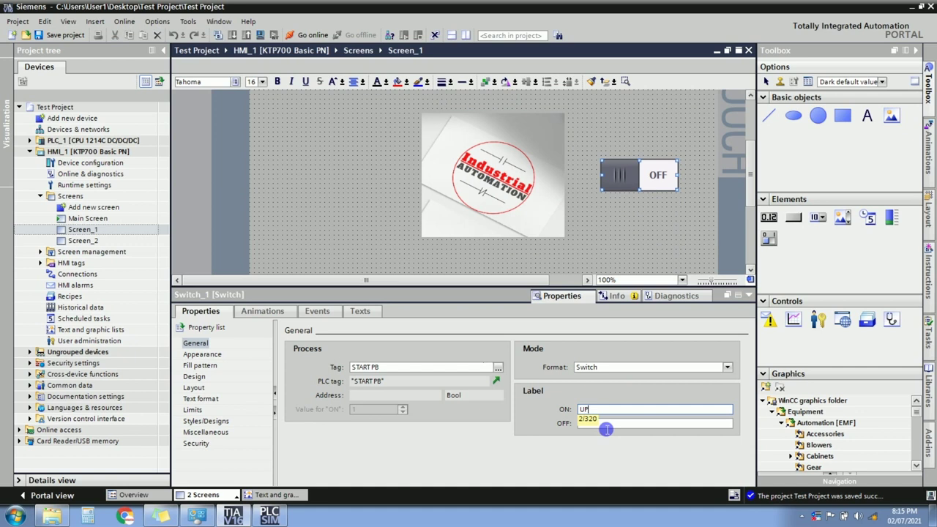
{"action": "double_click", "coordinate": [603, 427]}
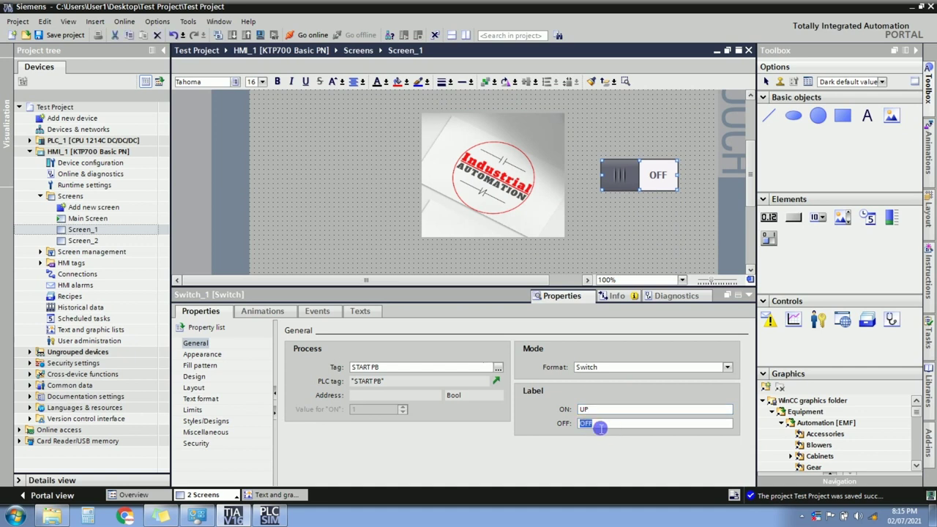
{"action": "left_click", "coordinate": [600, 427]}
{"action": "type", "text": "DOWN"}
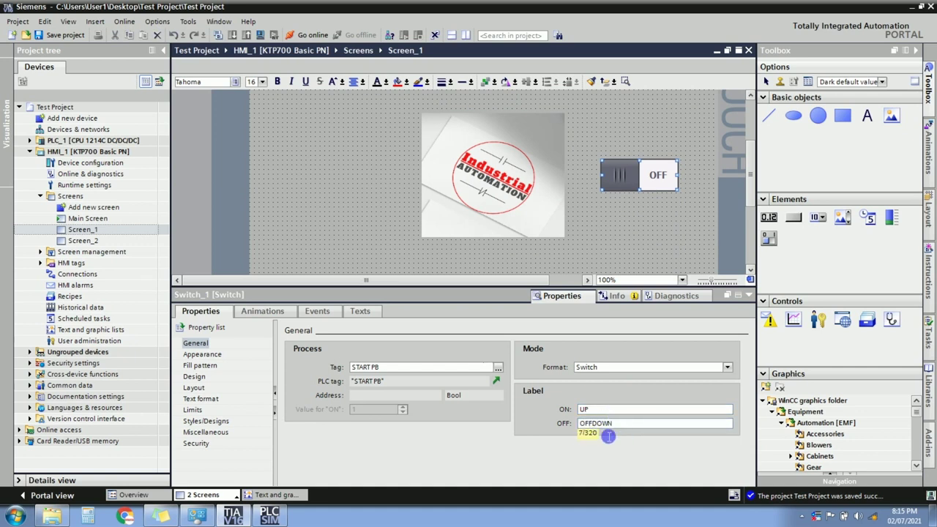
{"action": "left_click_drag", "start_coordinate": [591, 424], "coordinate": [579, 425]}
{"action": "key", "text": "BackSpace"}
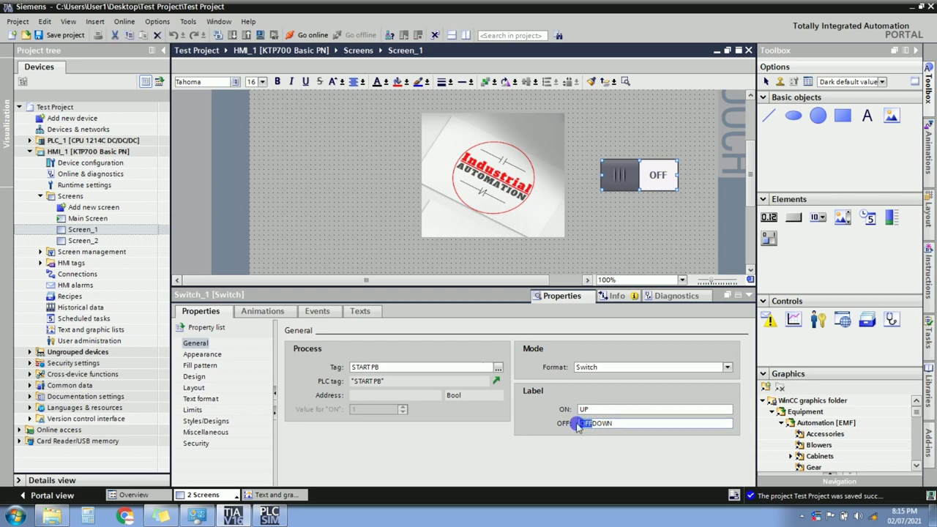
{"action": "key", "text": "Return"}
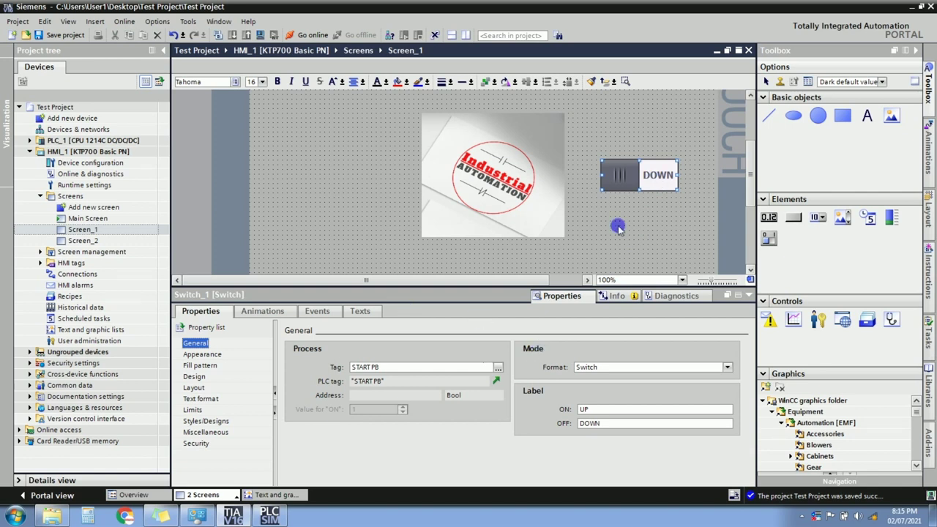
{"action": "left_click", "coordinate": [754, 298]}
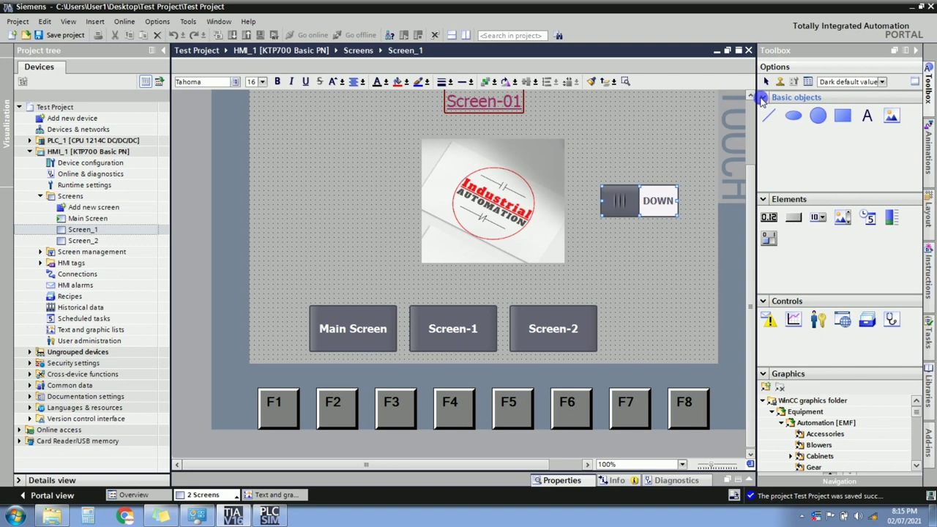
Collapse Basic objects, Elements and Controls, then preview the Automation Accessories and Blowers graphics.
{"action": "left_click", "coordinate": [762, 97]}
{"action": "left_click", "coordinate": [762, 111]}
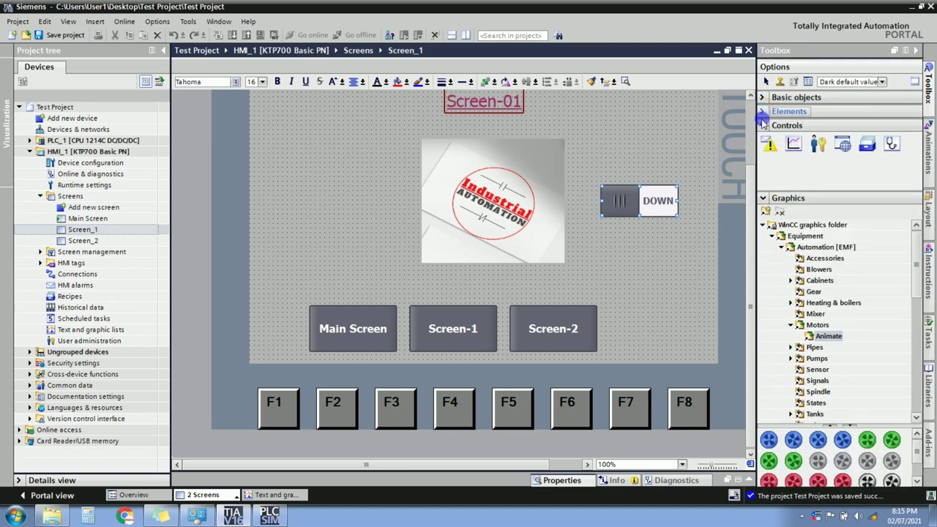
{"action": "left_click", "coordinate": [763, 126]}
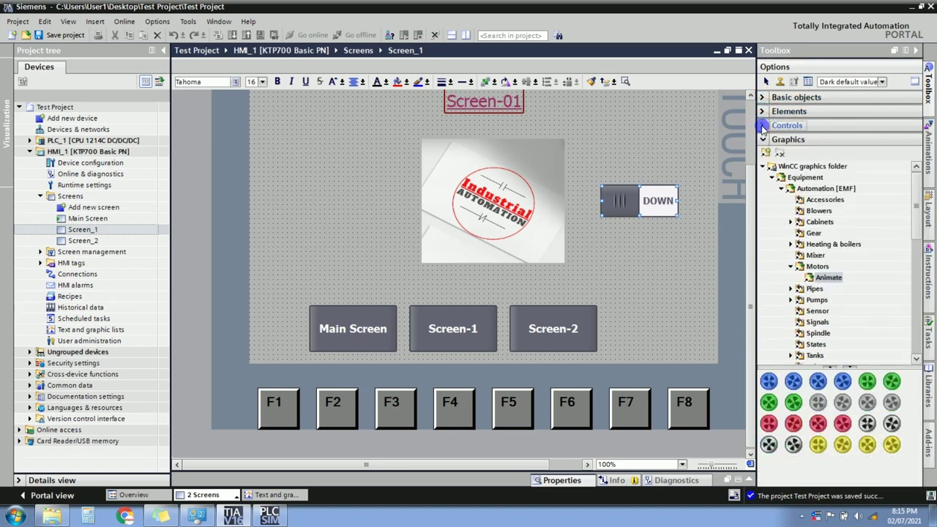
{"action": "left_click", "coordinate": [814, 200]}
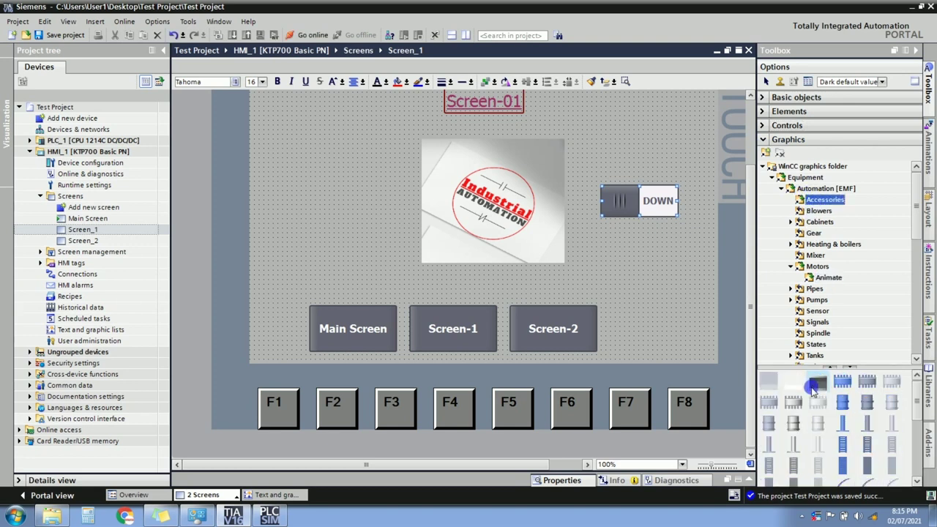
{"action": "left_click", "coordinate": [815, 211]}
Preview the Industries [SVG] Chemical, Material Handling and Water Wastewater graphics, then collapse Graphics.
{"action": "left_click", "coordinate": [787, 189]}
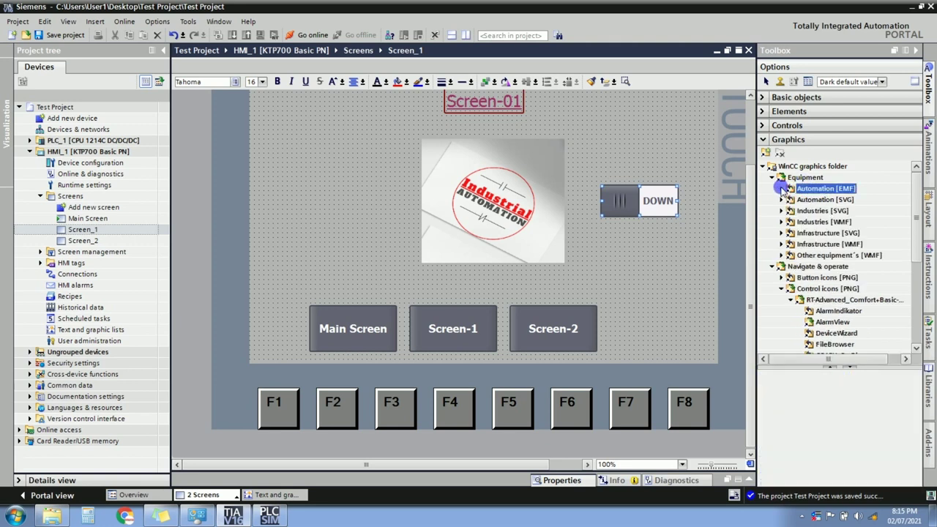
{"action": "left_click", "coordinate": [812, 211]}
{"action": "left_click", "coordinate": [781, 211]}
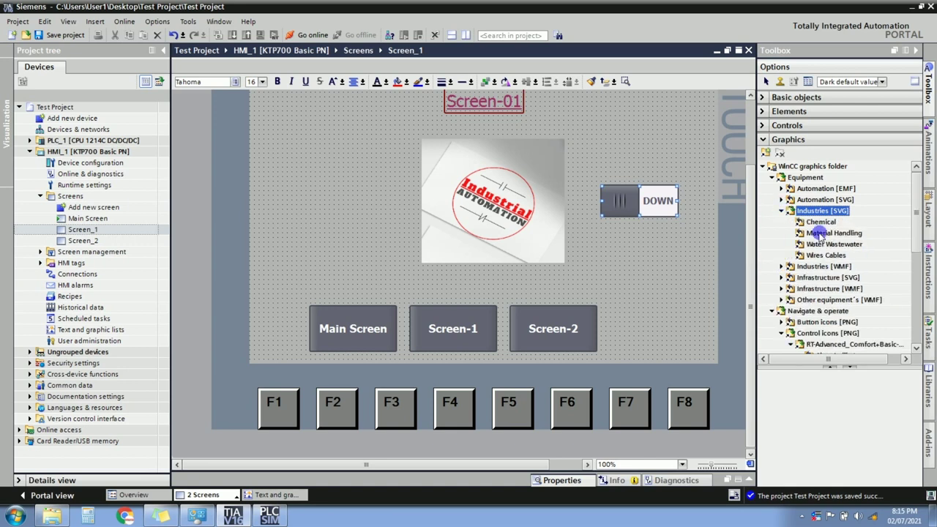
{"action": "left_click", "coordinate": [820, 221]}
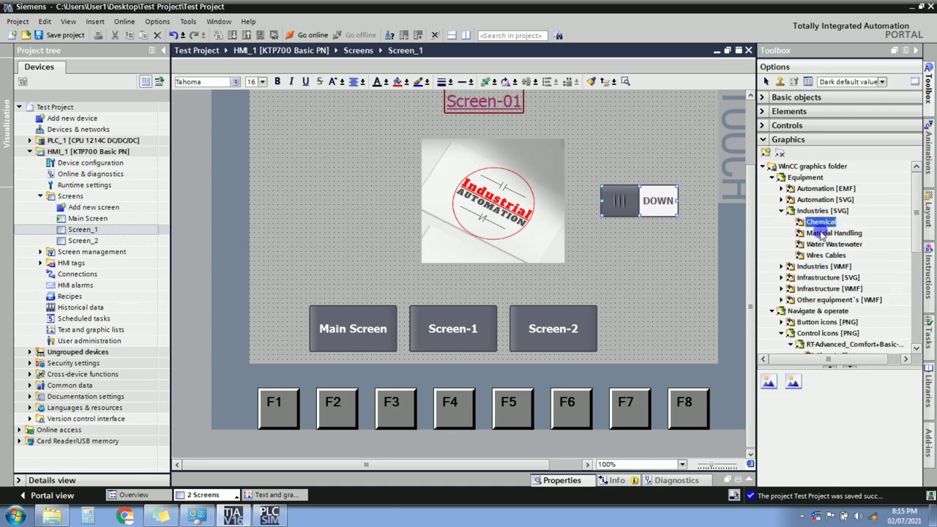
{"action": "left_click", "coordinate": [821, 233]}
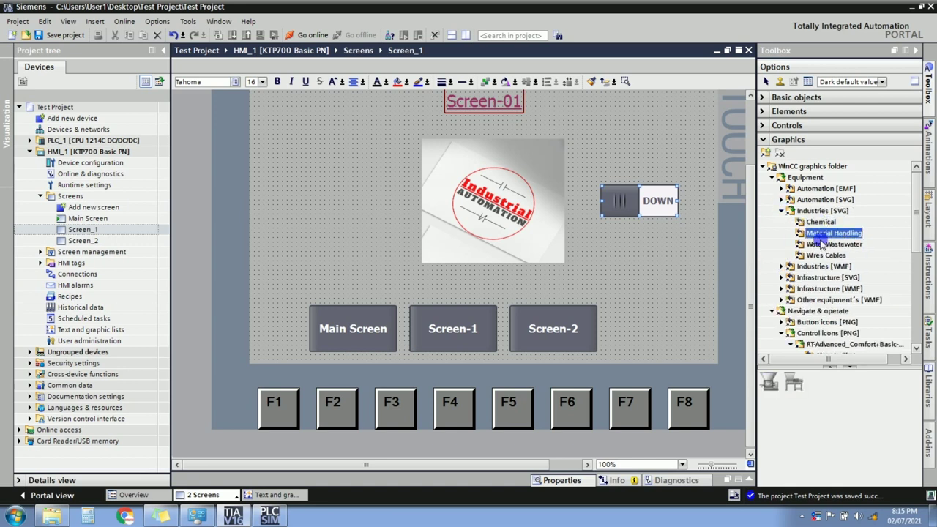
{"action": "left_click", "coordinate": [820, 246]}
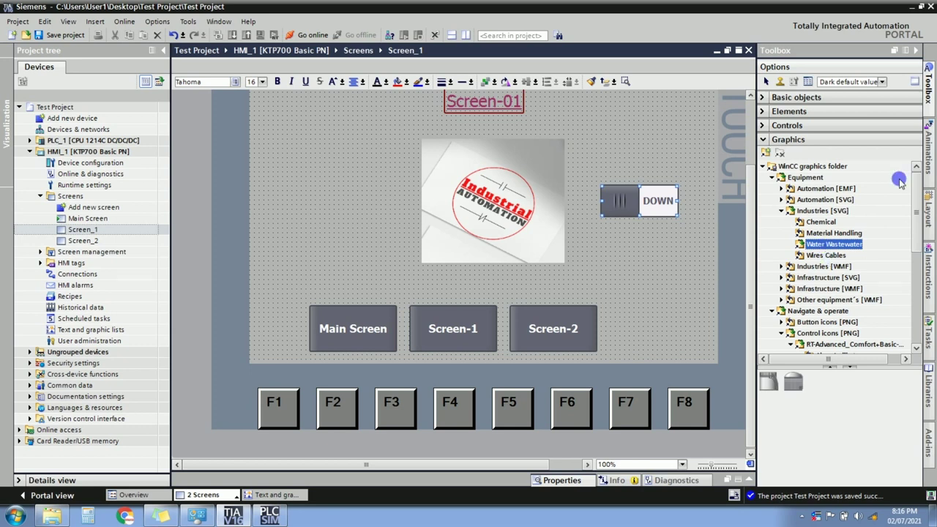
{"action": "left_click", "coordinate": [763, 140]}
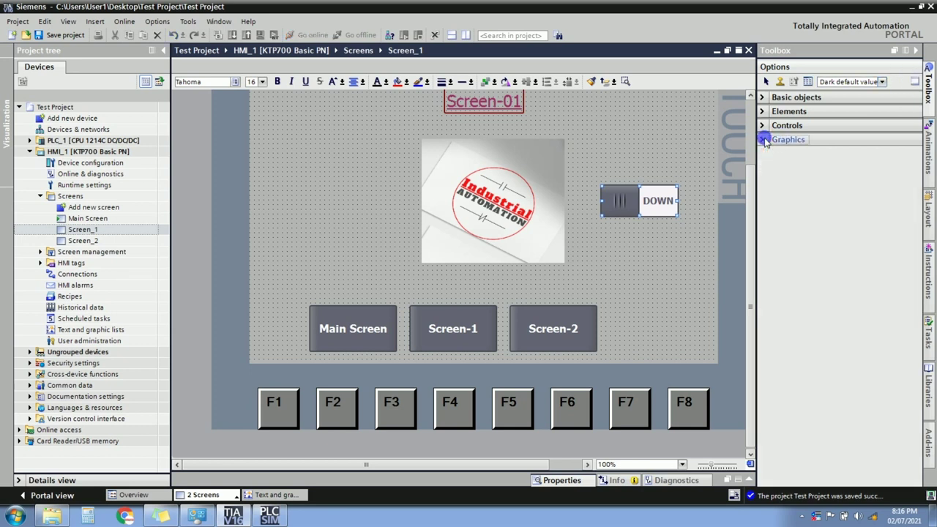
Deselect the switch, reset the Toolbox task card, and expand its Elements group.
{"action": "left_click", "coordinate": [368, 218]}
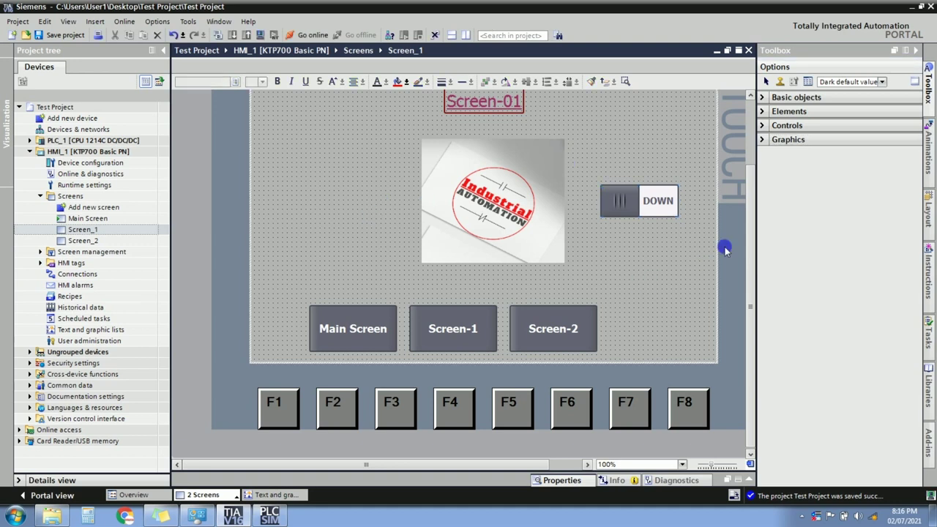
{"action": "left_click_drag", "start_coordinate": [748, 235], "coordinate": [750, 196]}
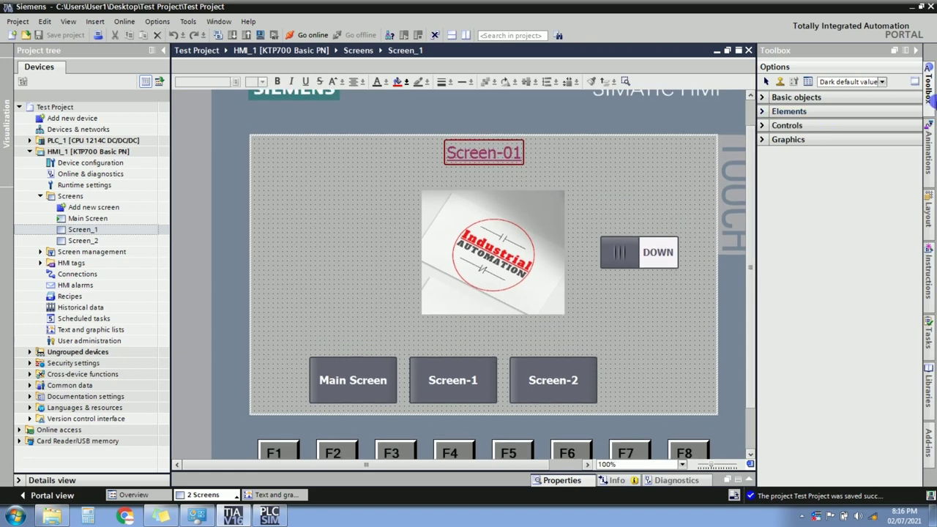
{"action": "left_click", "coordinate": [928, 97]}
{"action": "left_click", "coordinate": [929, 96]}
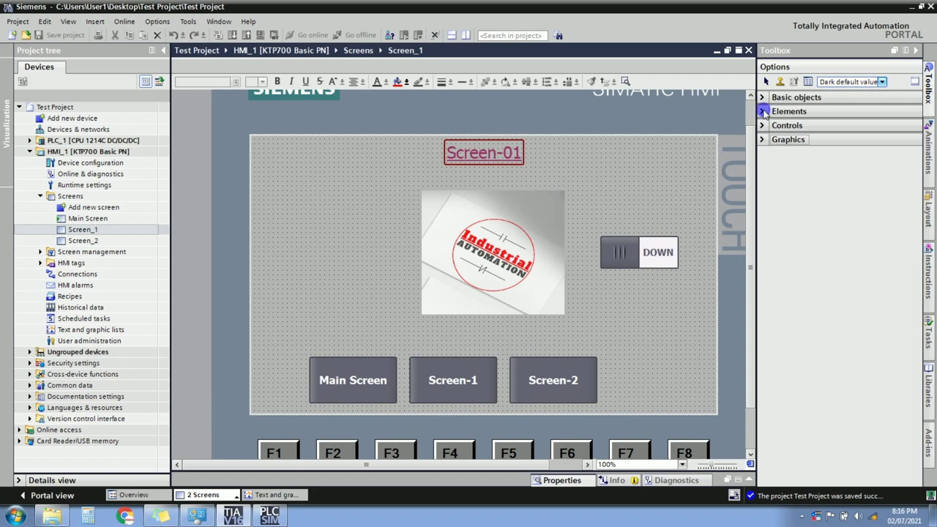
{"action": "left_click", "coordinate": [763, 111]}
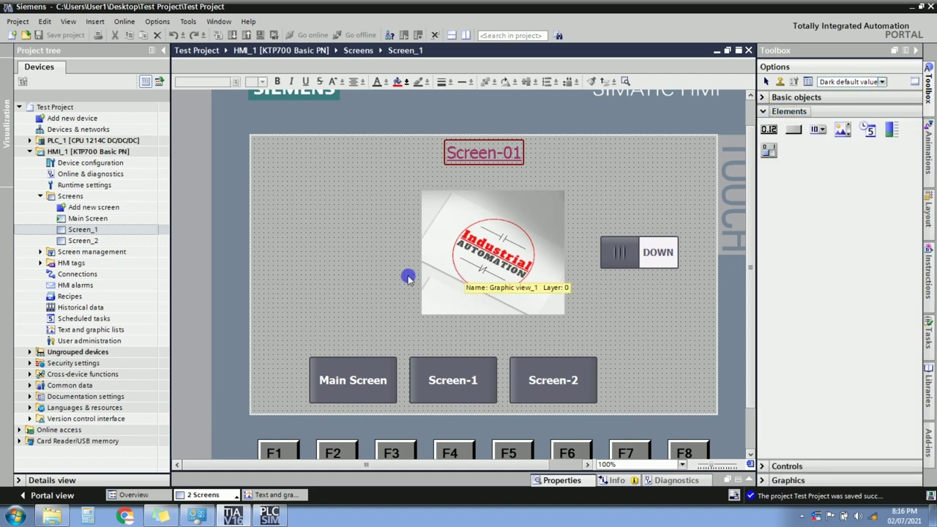